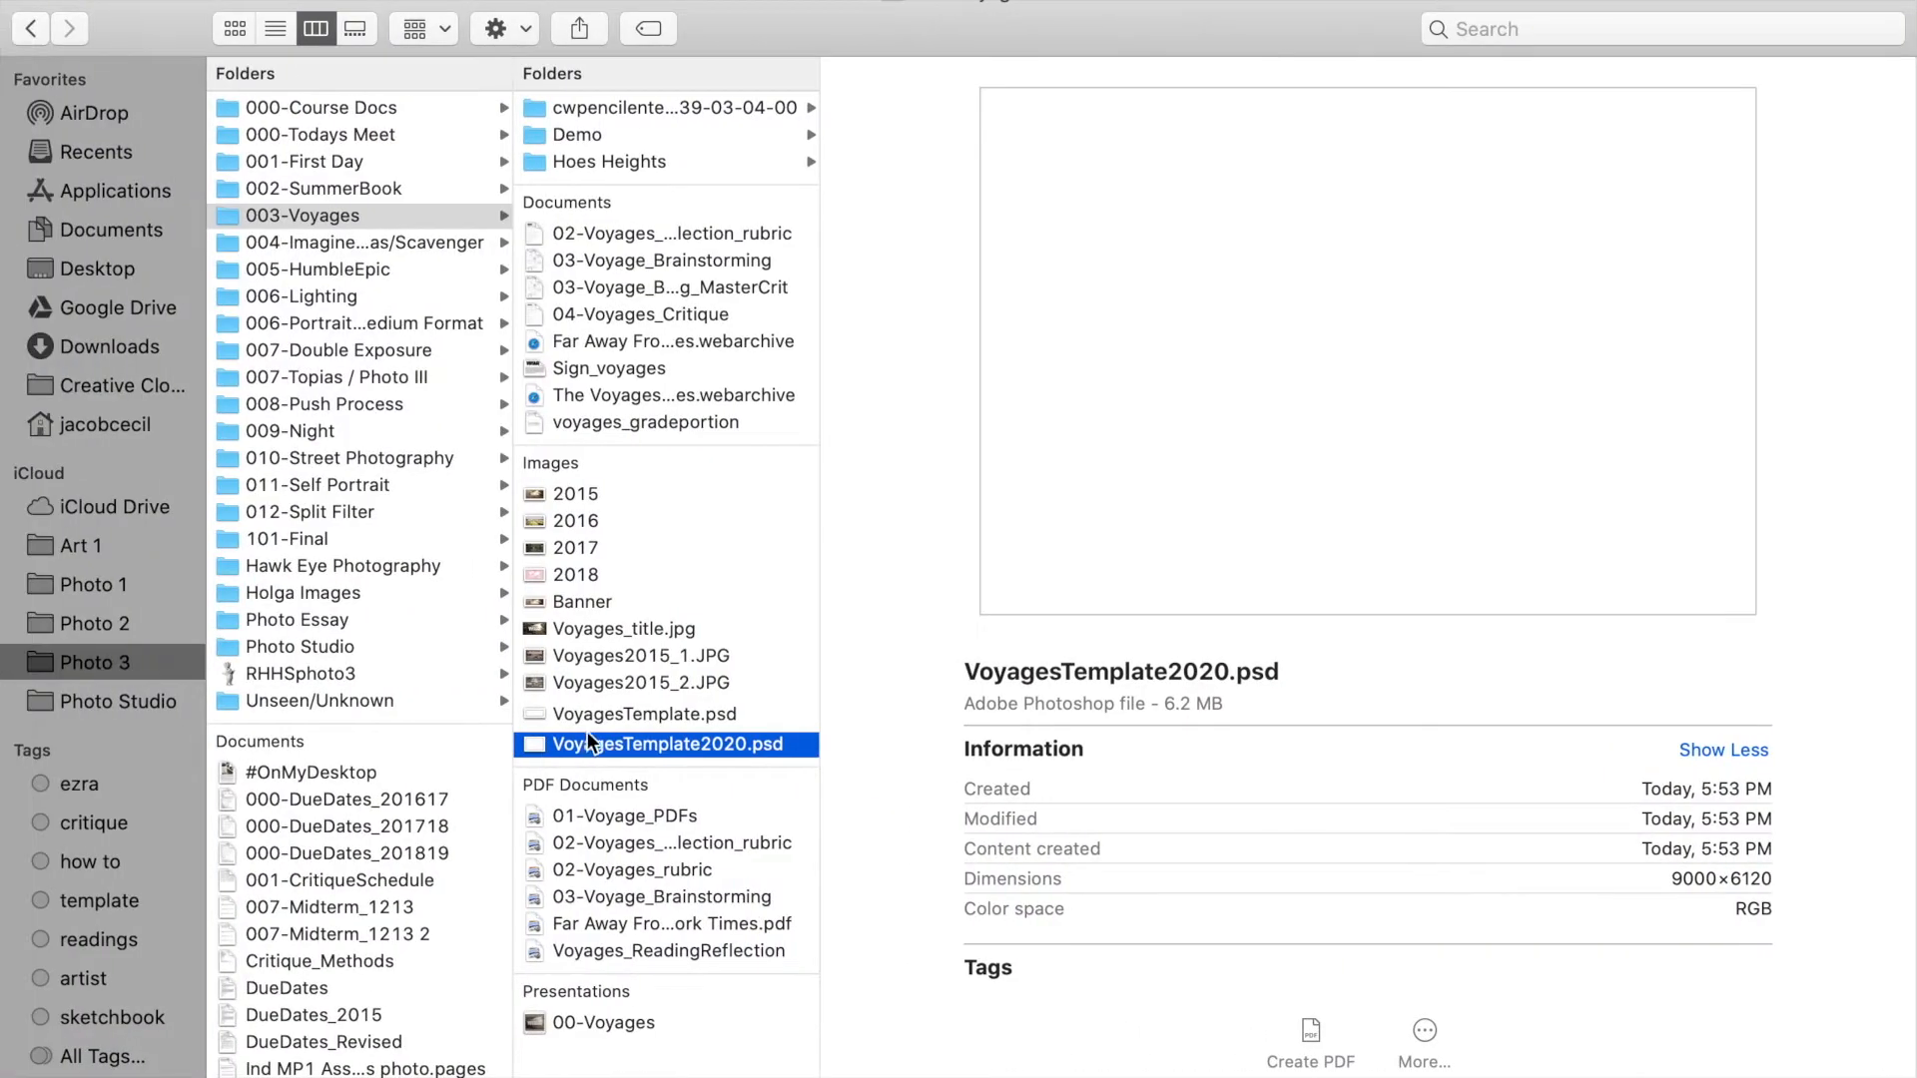
Open VoyagesTemplate2020.psd from the 003-Voyages folder in Photopea
{"action": "left_click_drag", "start_coordinate": [635, 745], "coordinate": [622, 696]}
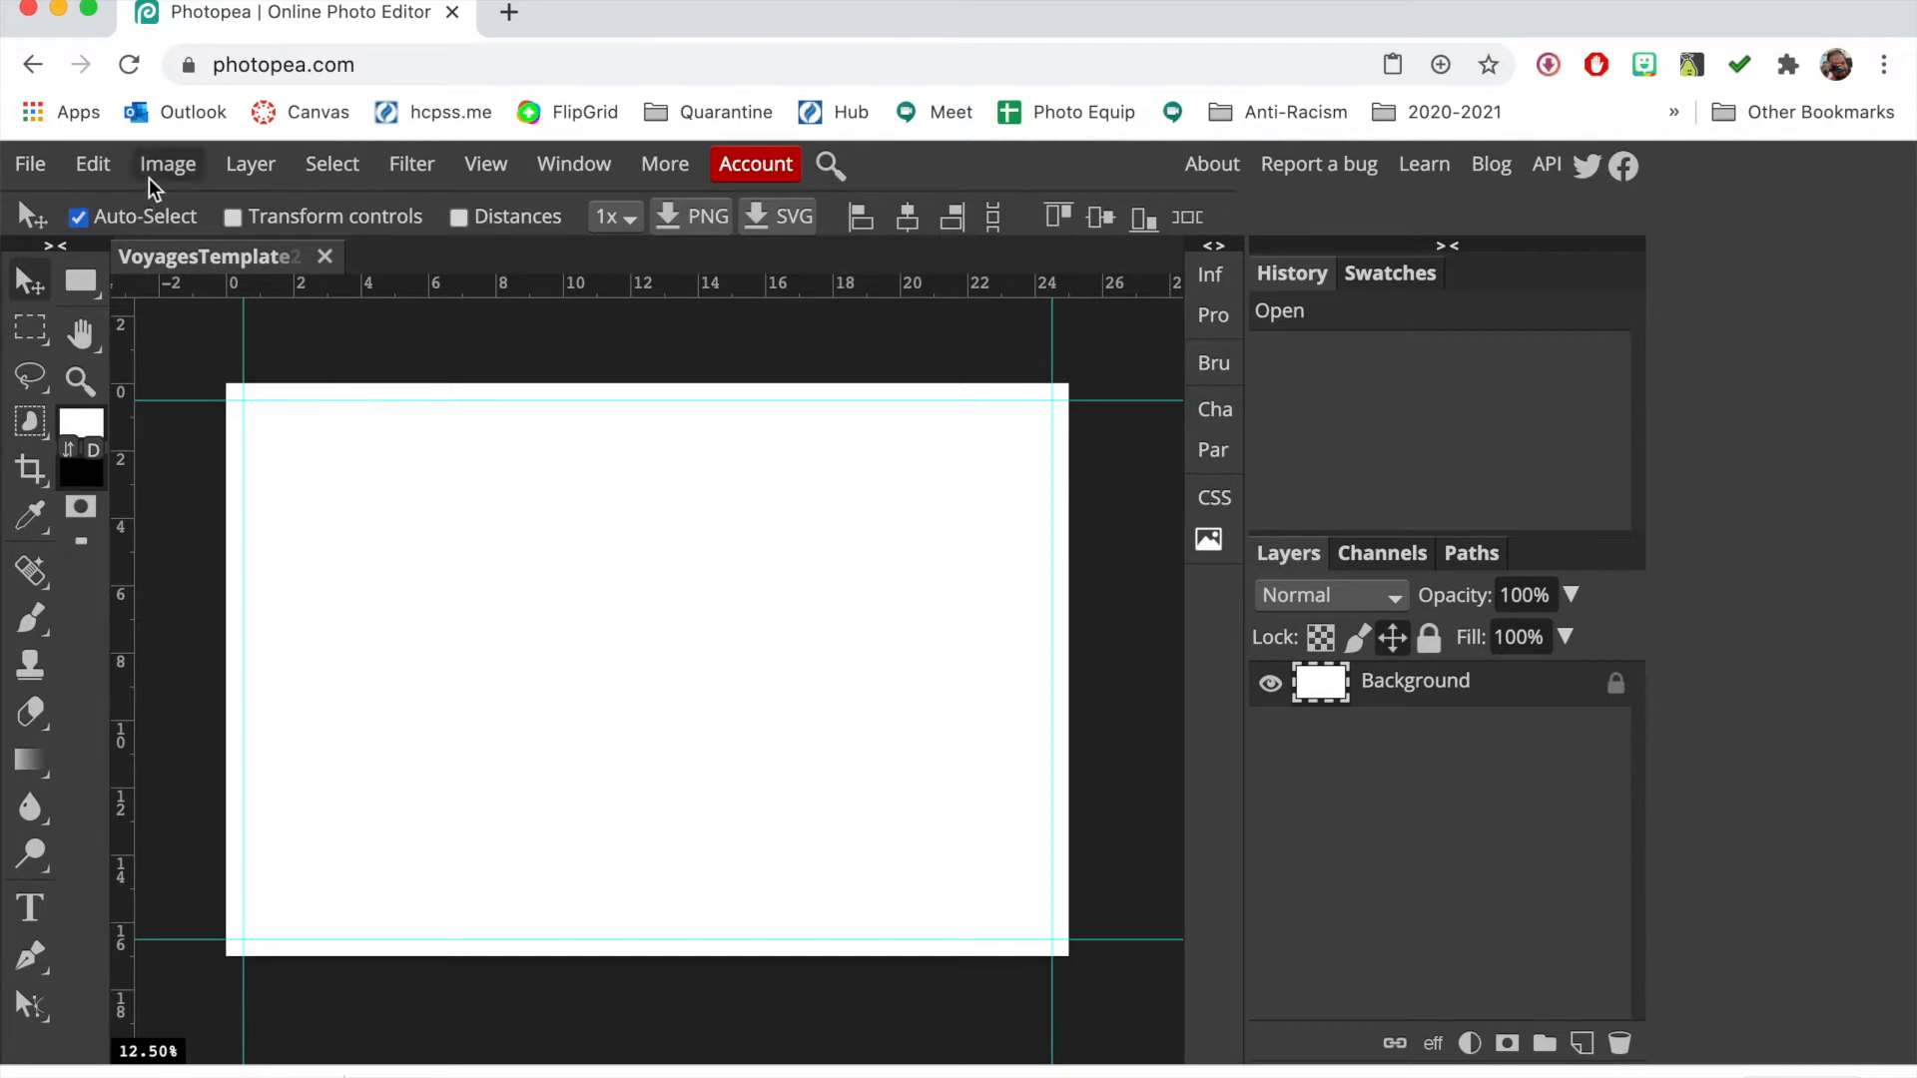
{"action": "left_click", "coordinate": [89, 13]}
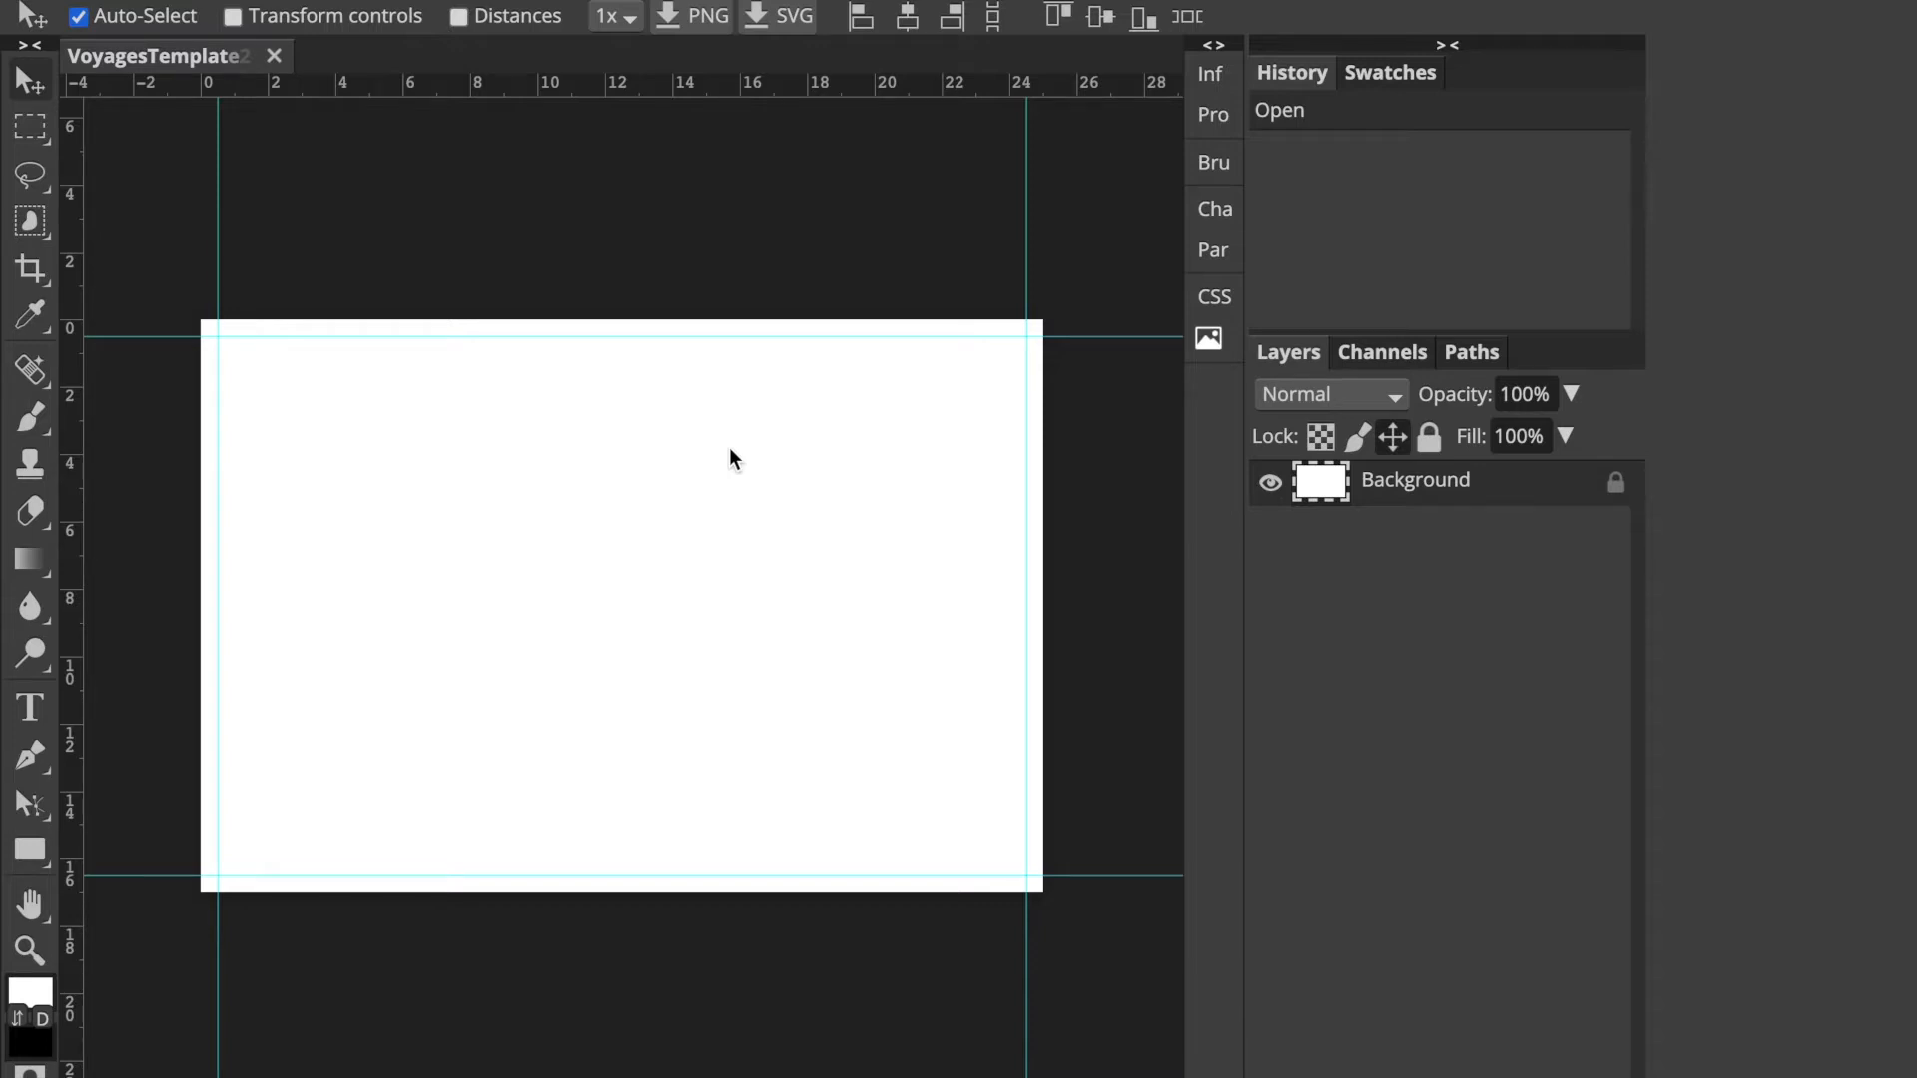
Switch the template's image size units to inches and apply the Image Size settings
{"action": "key", "text": "ctrl+plus"}
{"action": "key", "text": "ctrl+minus"}
{"action": "key", "text": "ctrl+minus"}
{"action": "key", "text": "ctrl+plus"}
{"action": "key", "text": "ctrl+plus"}
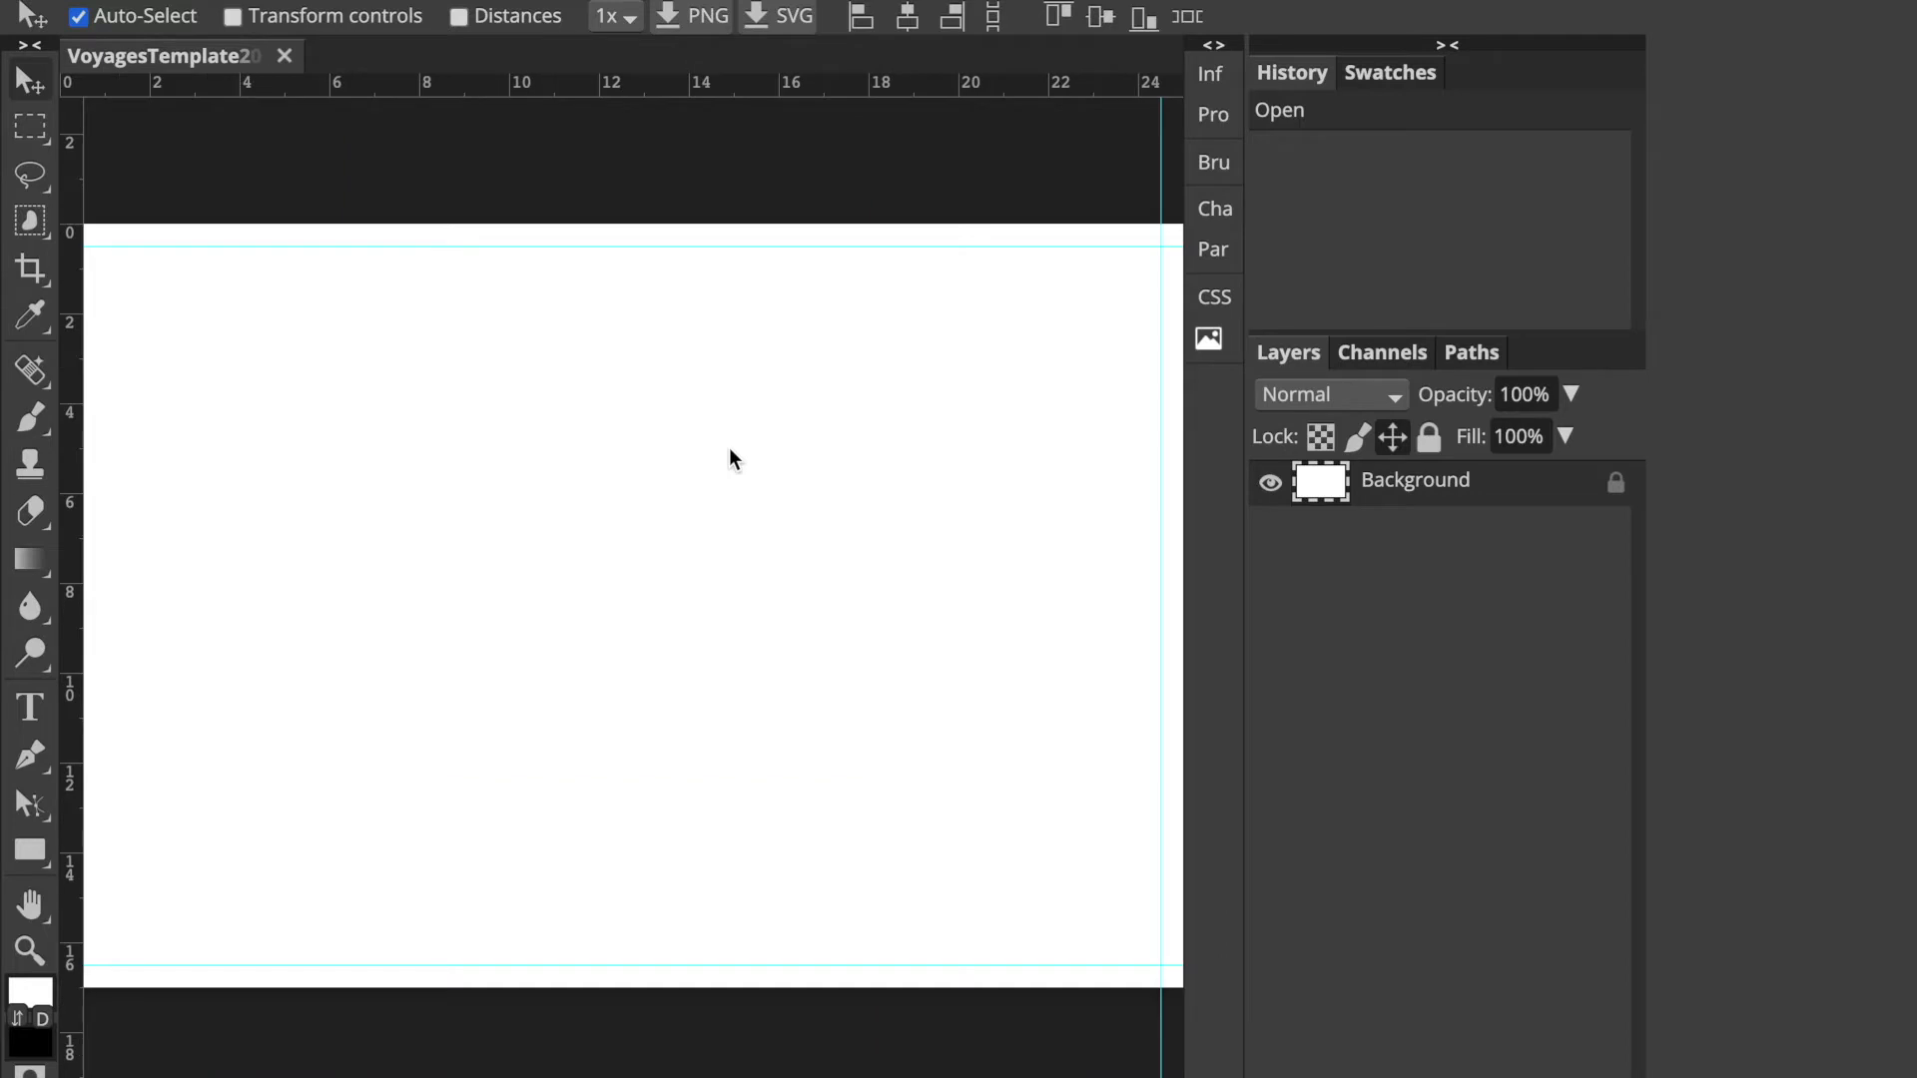
{"action": "left_click", "coordinate": [164, 0]}
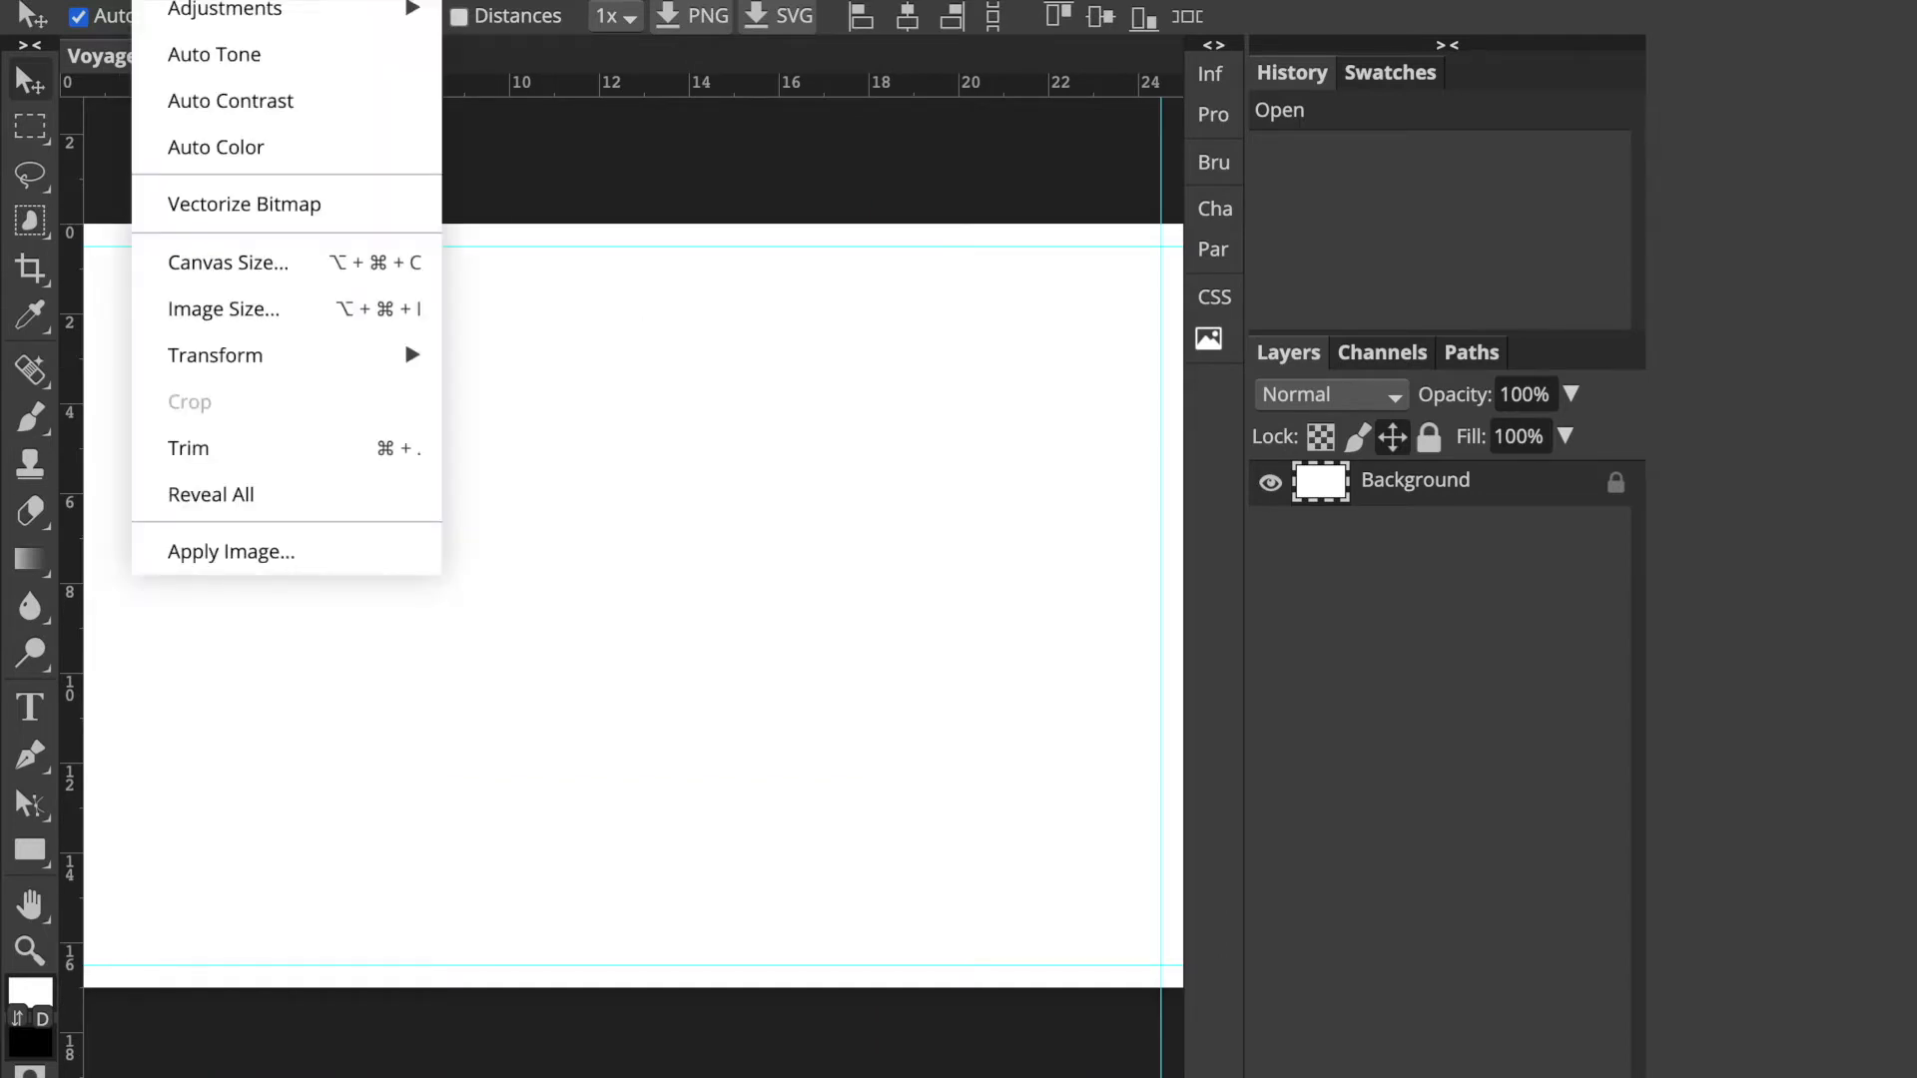
{"action": "left_click", "coordinate": [206, 309]}
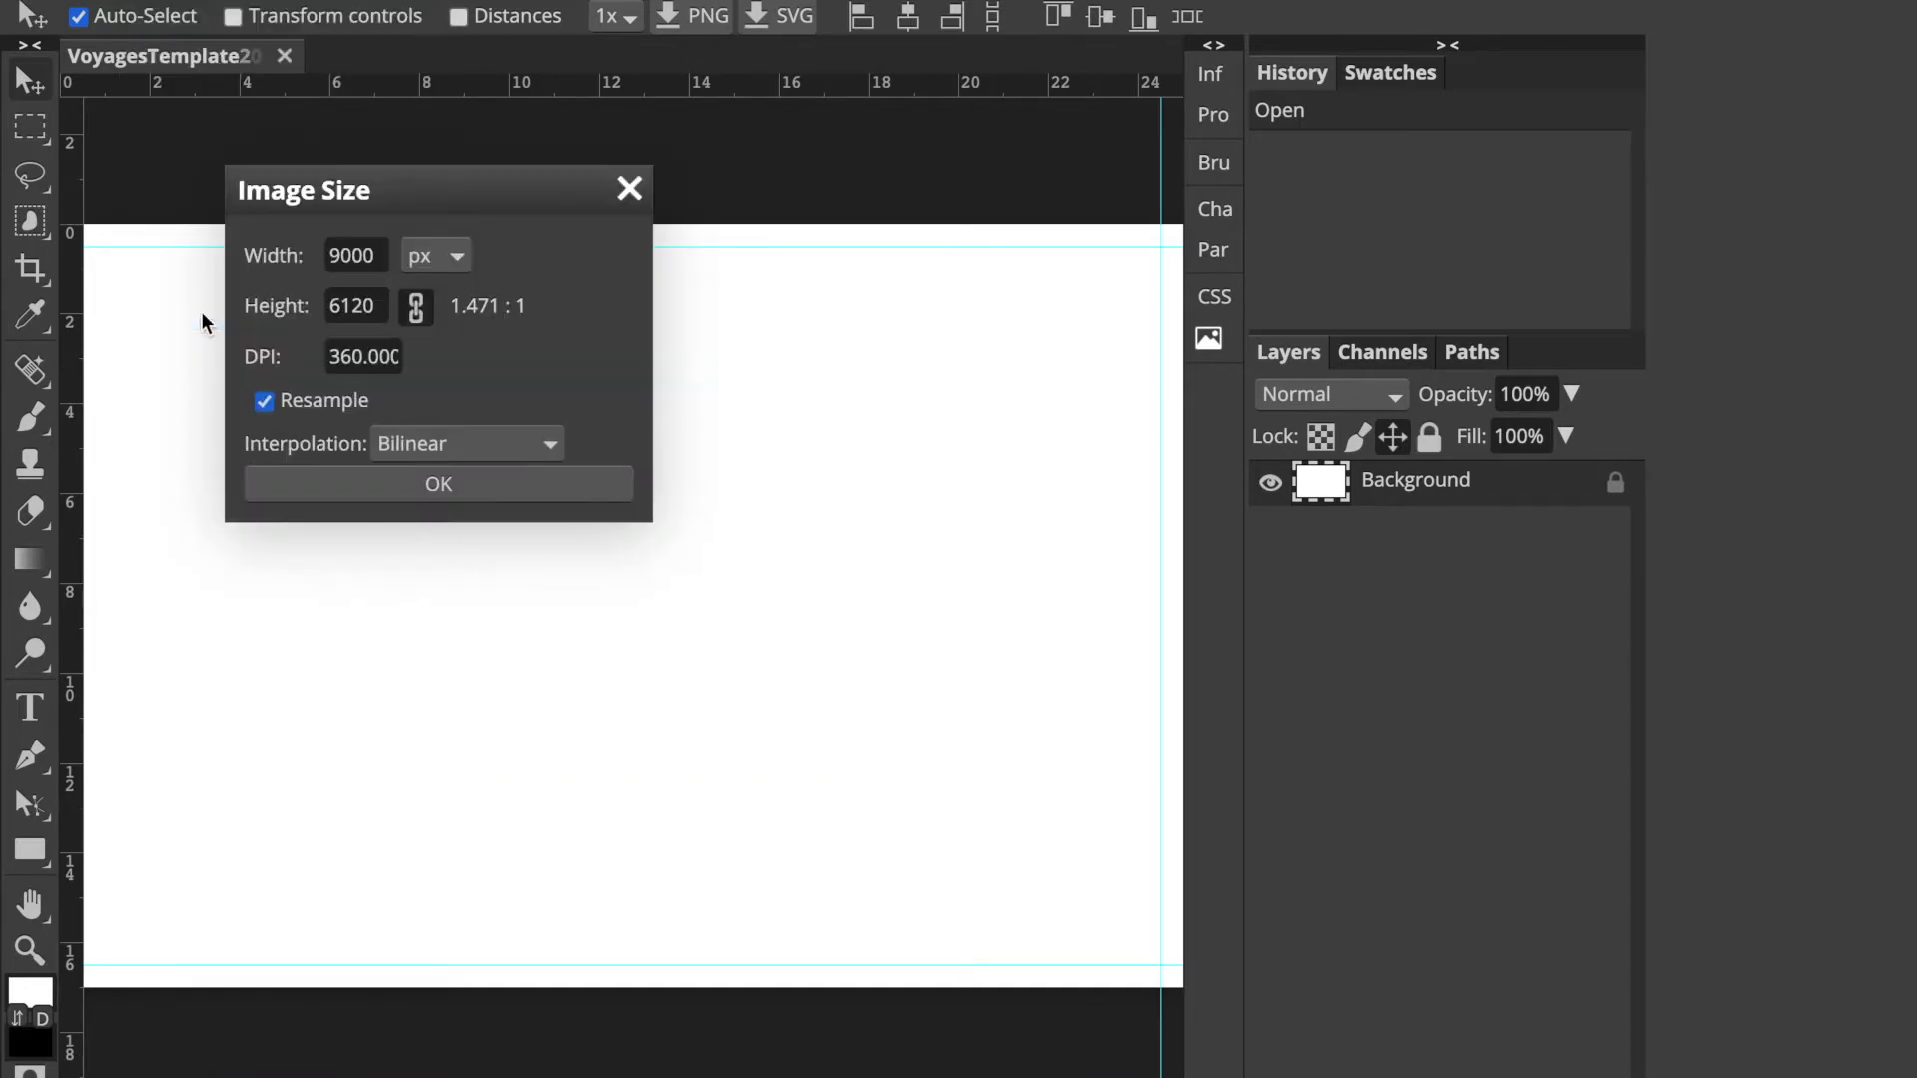
{"action": "left_click", "coordinate": [413, 260]}
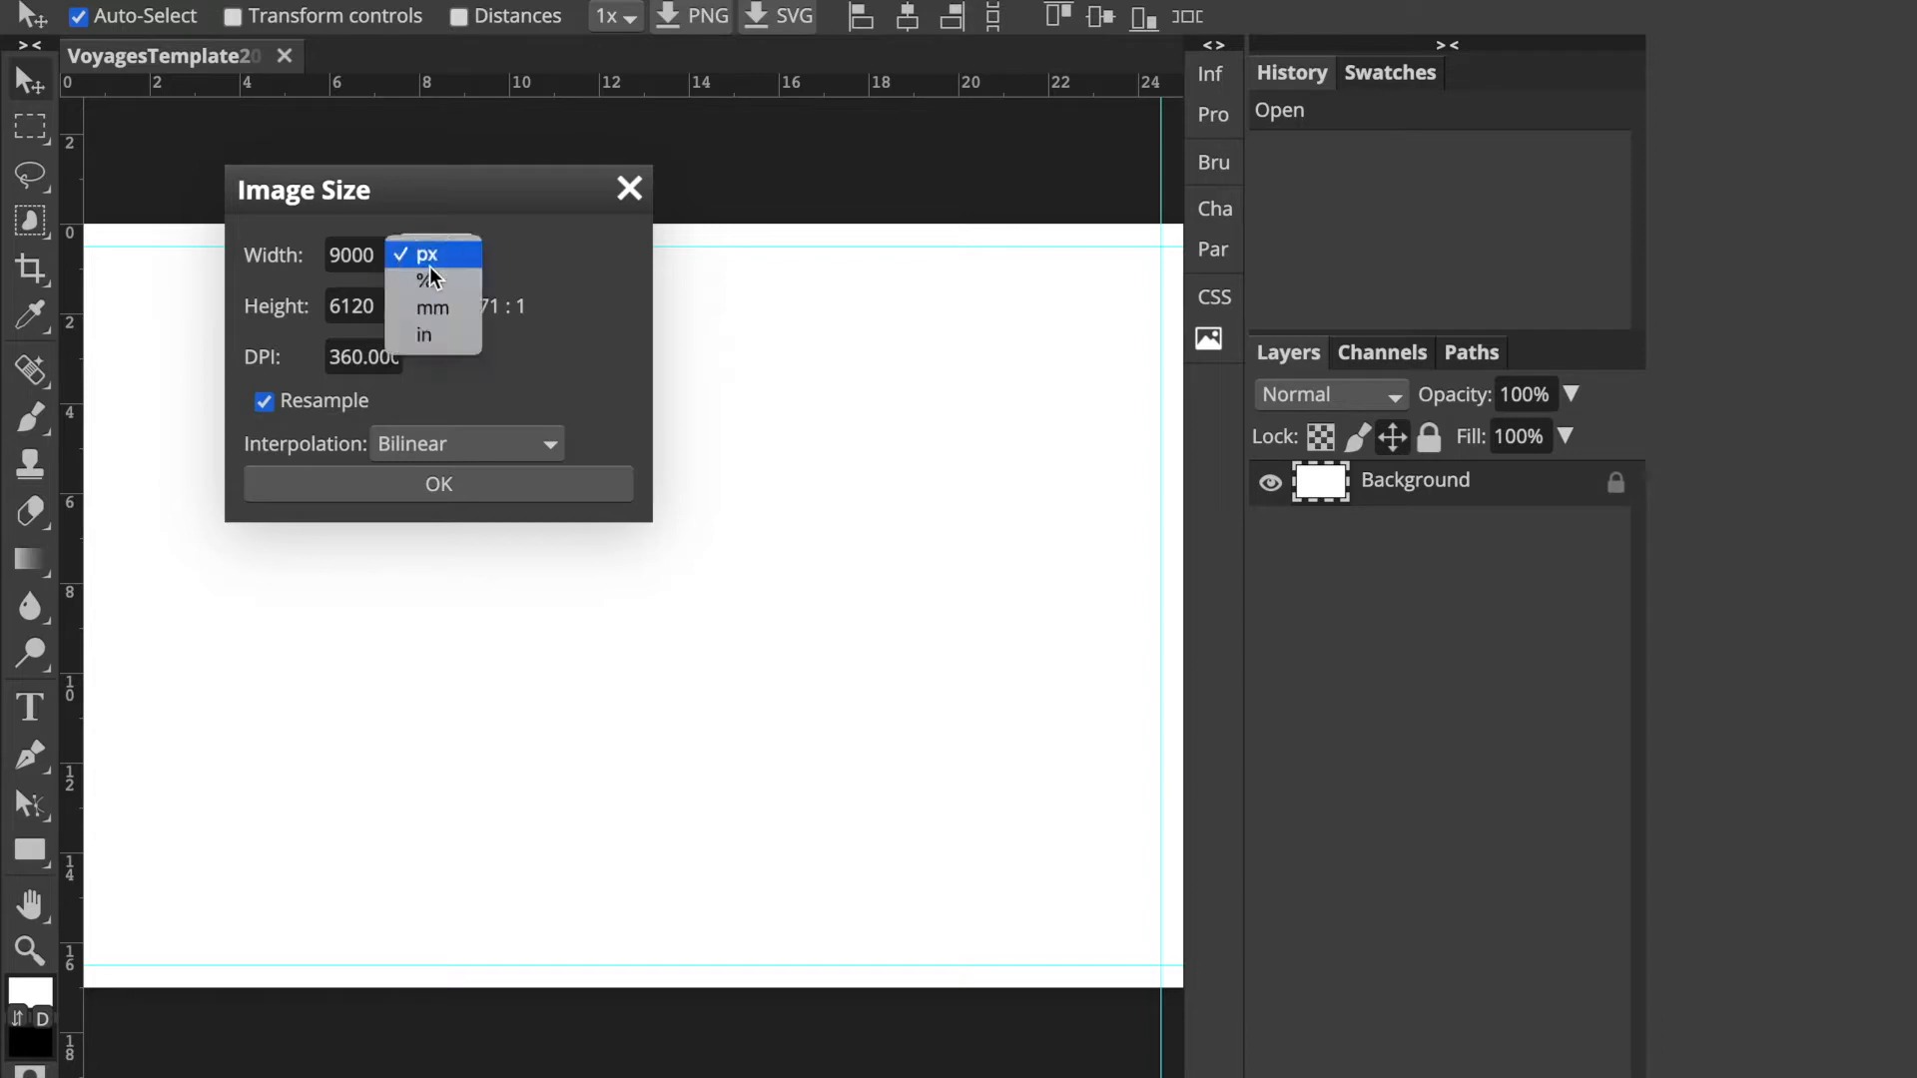
{"action": "left_click", "coordinate": [446, 340]}
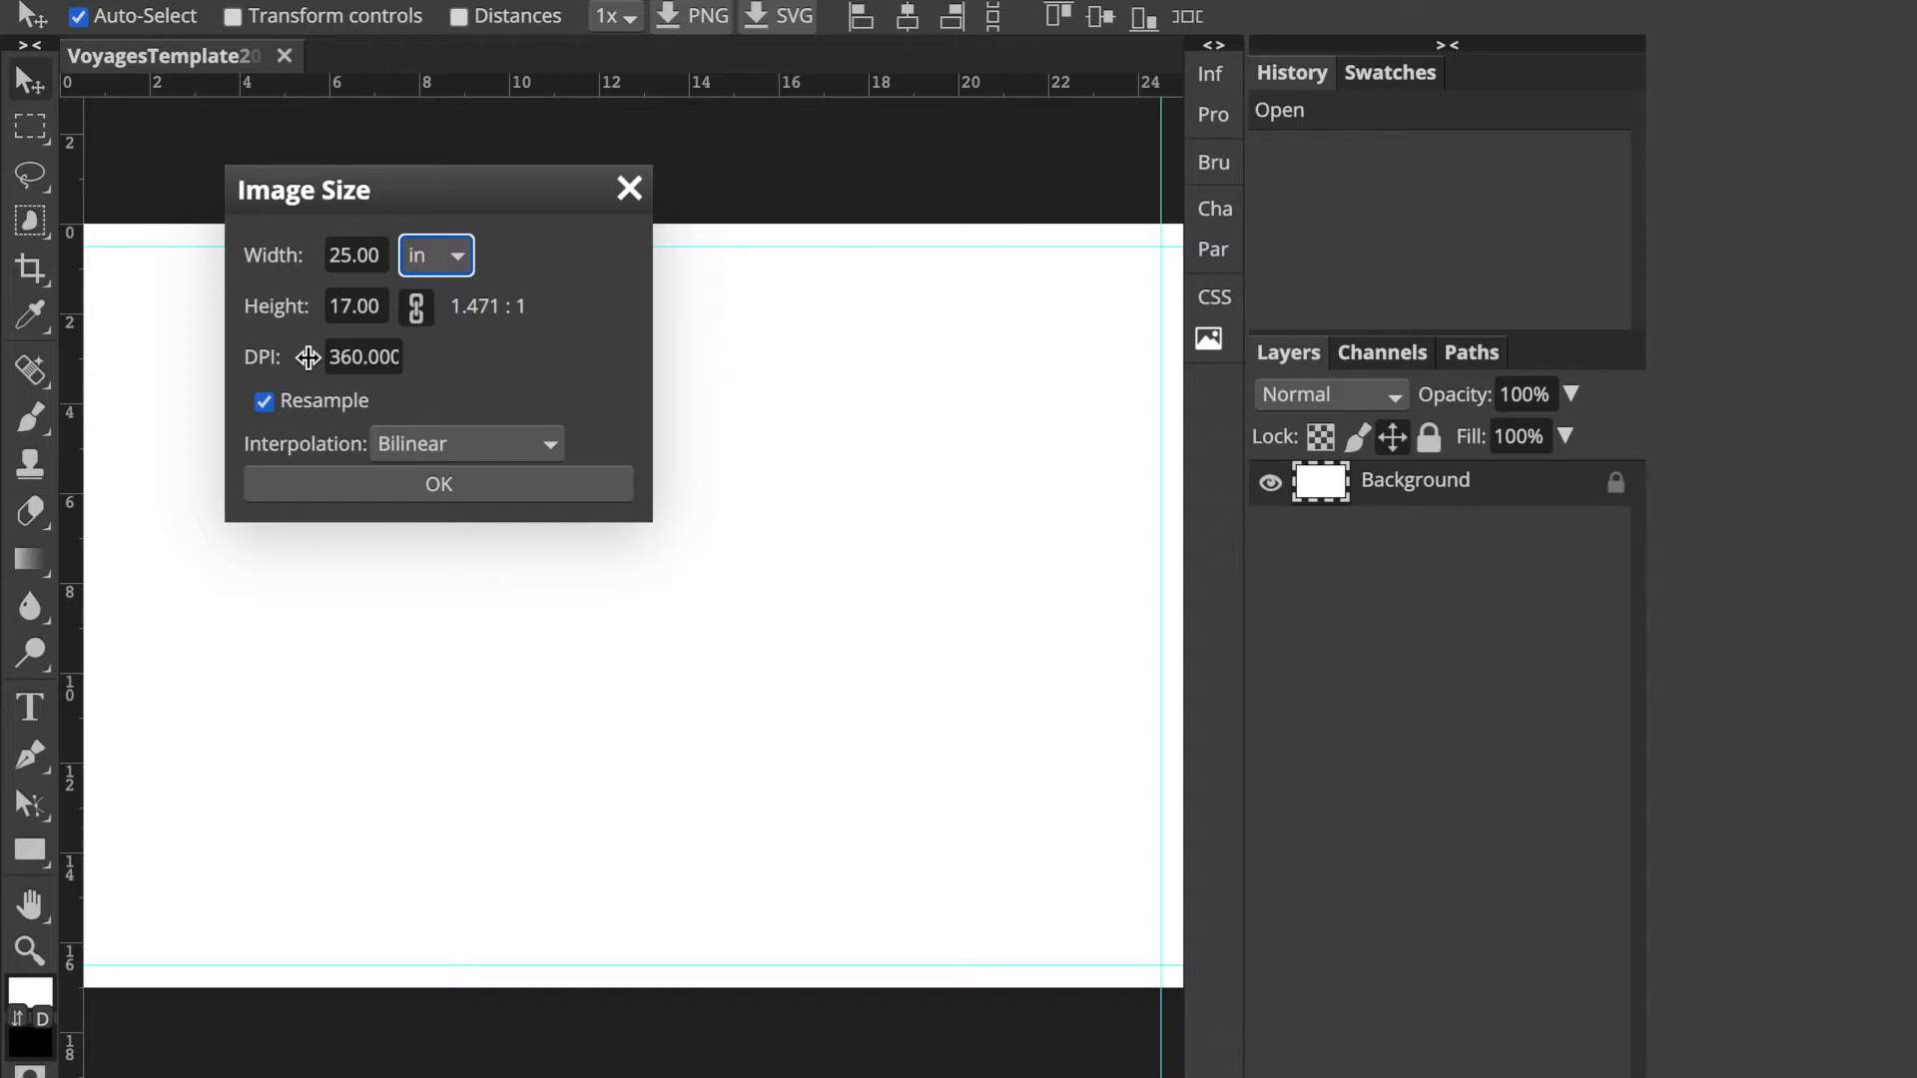
{"action": "left_click", "coordinate": [433, 481]}
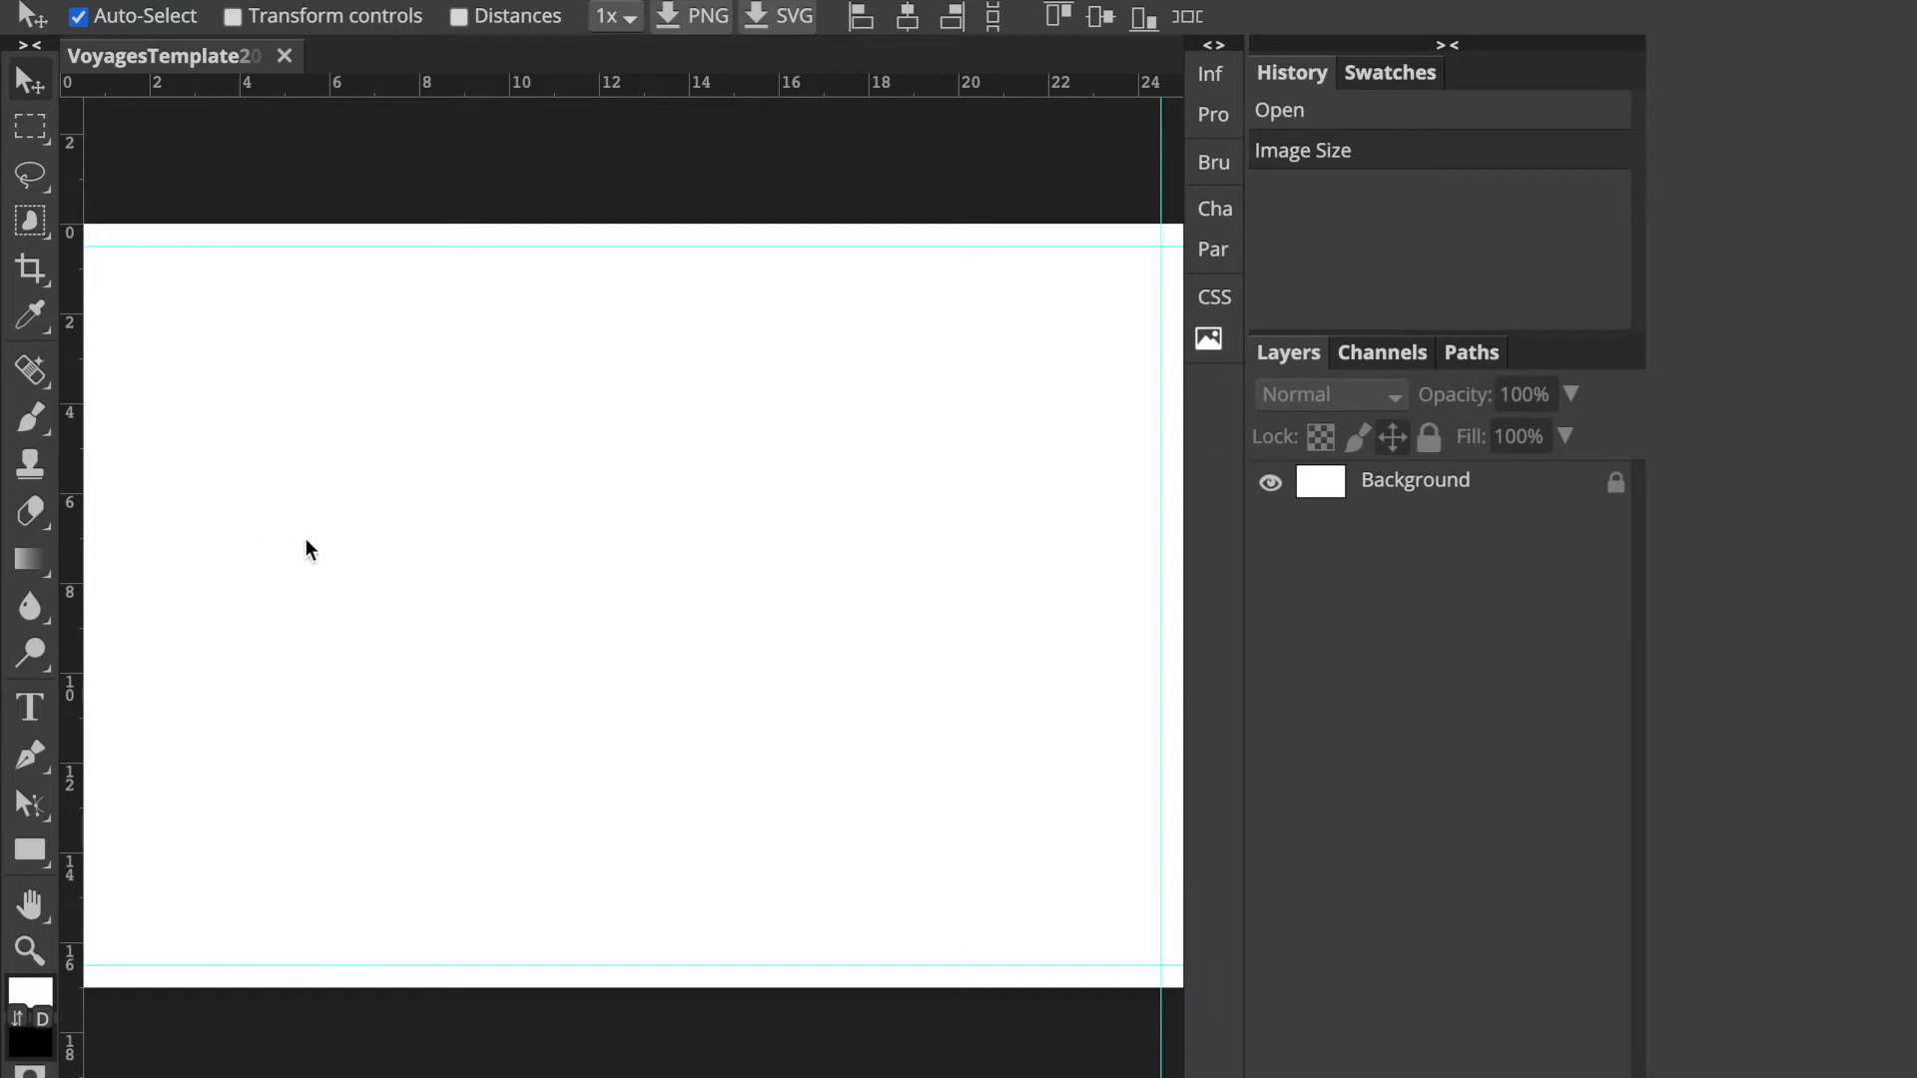
Set the ruler units to Inches in the preferences
{"action": "scroll", "coordinate": [308, 542], "scroll_direction": "left", "scroll_amount": 1}
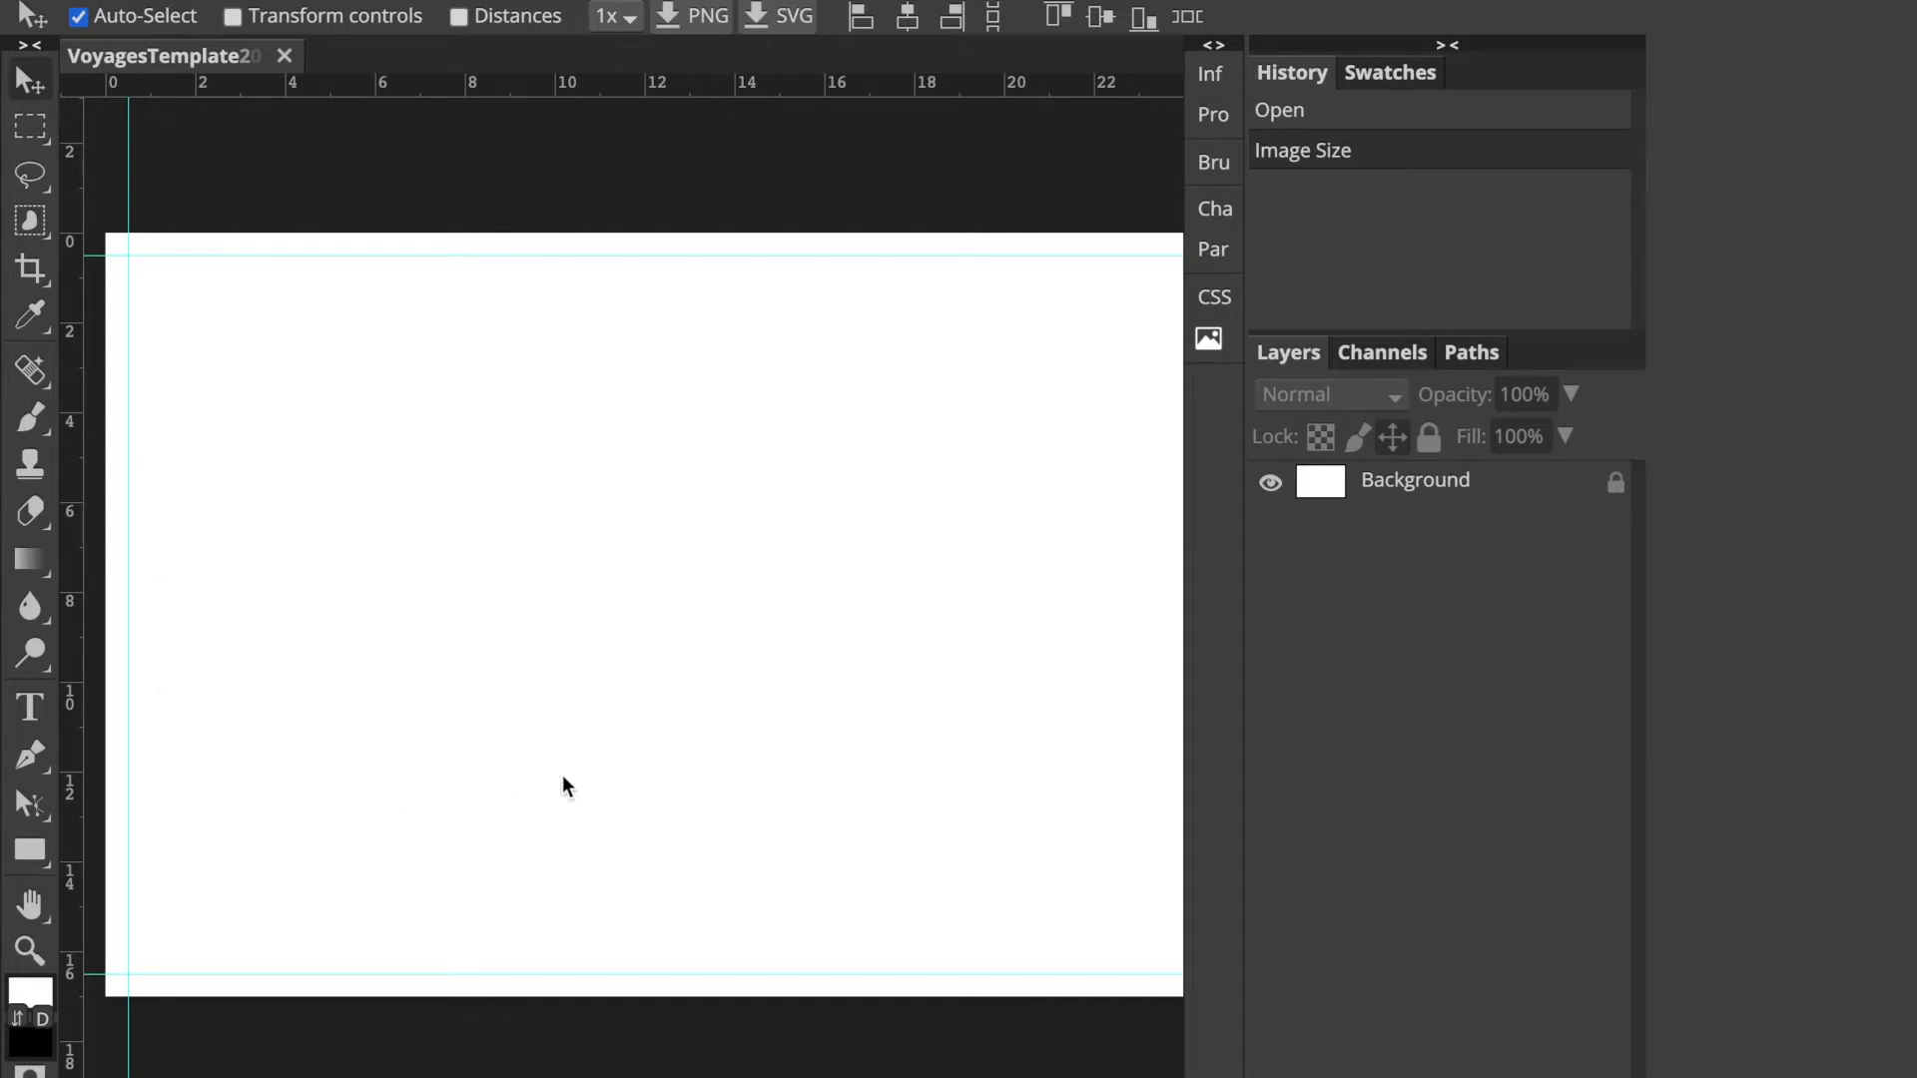
{"action": "key", "text": "ctrl+minus"}
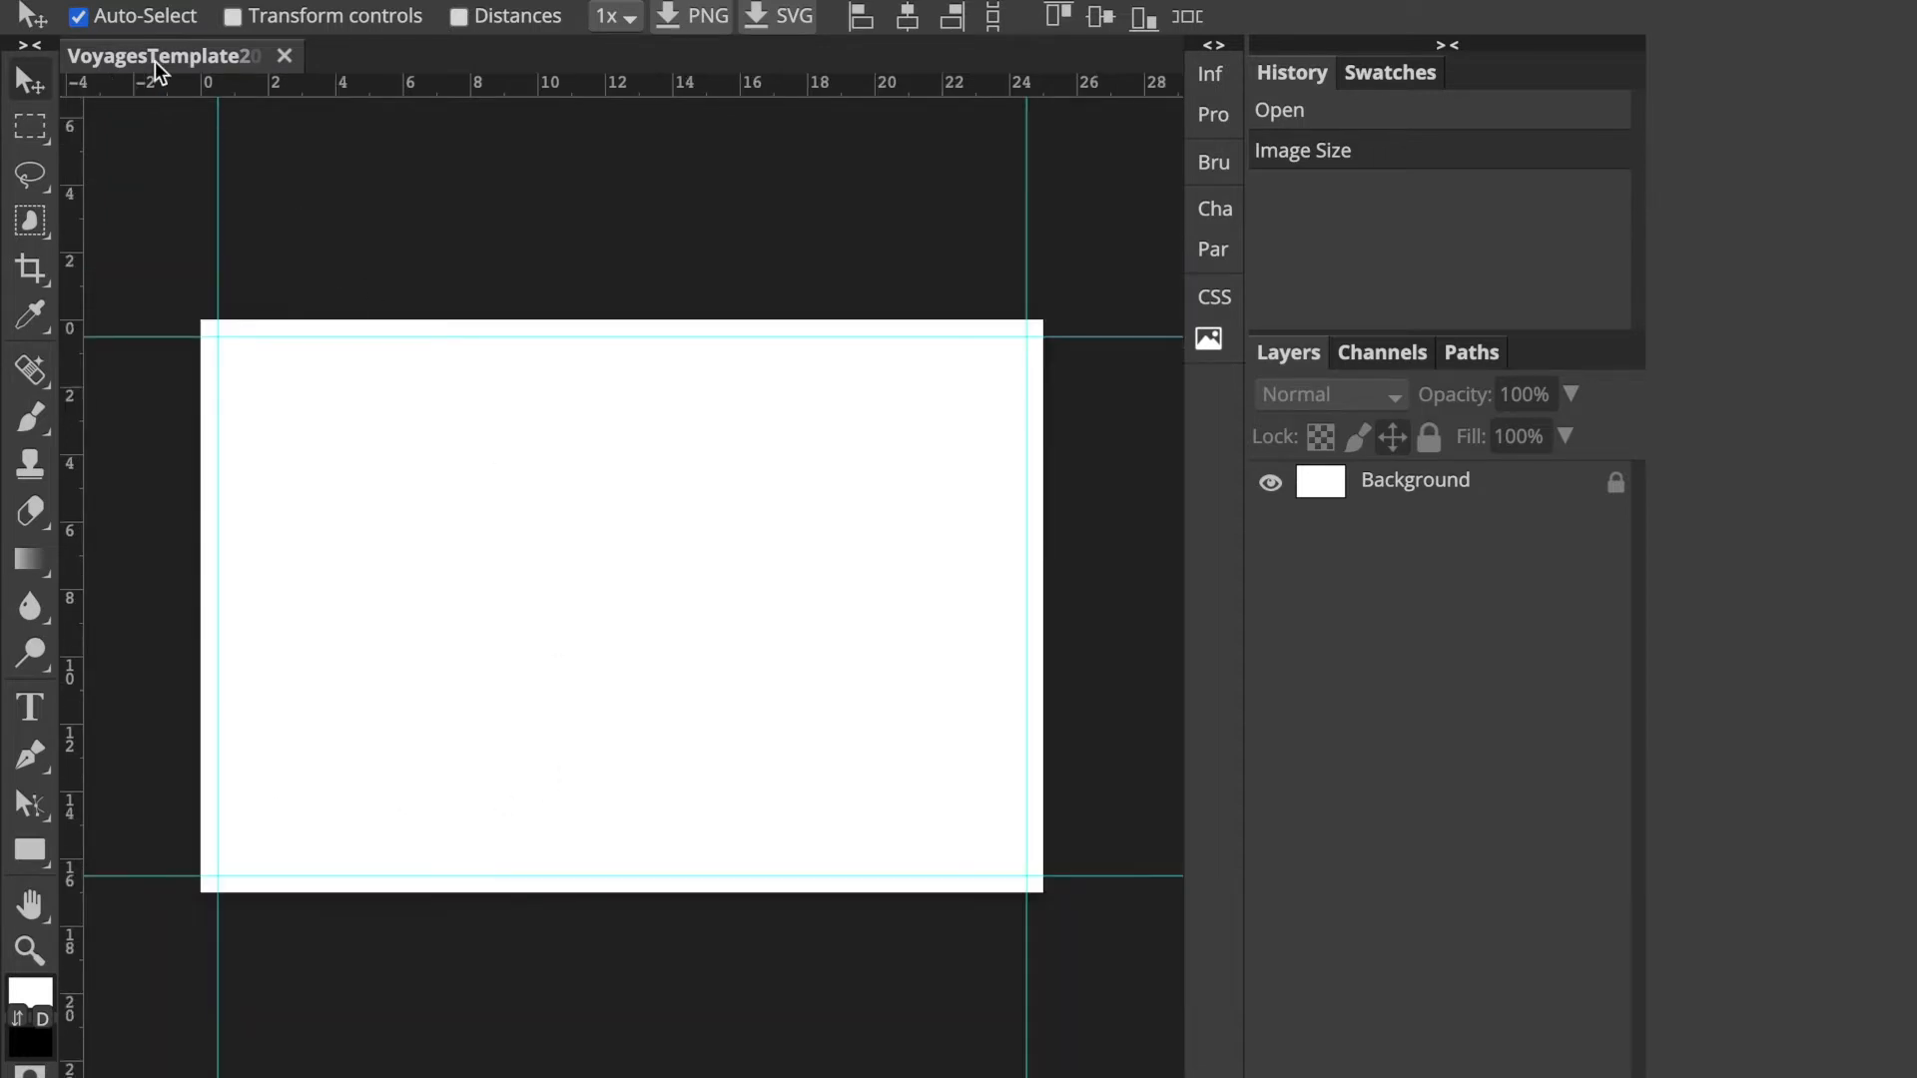
{"action": "left_click", "coordinate": [95, 0]}
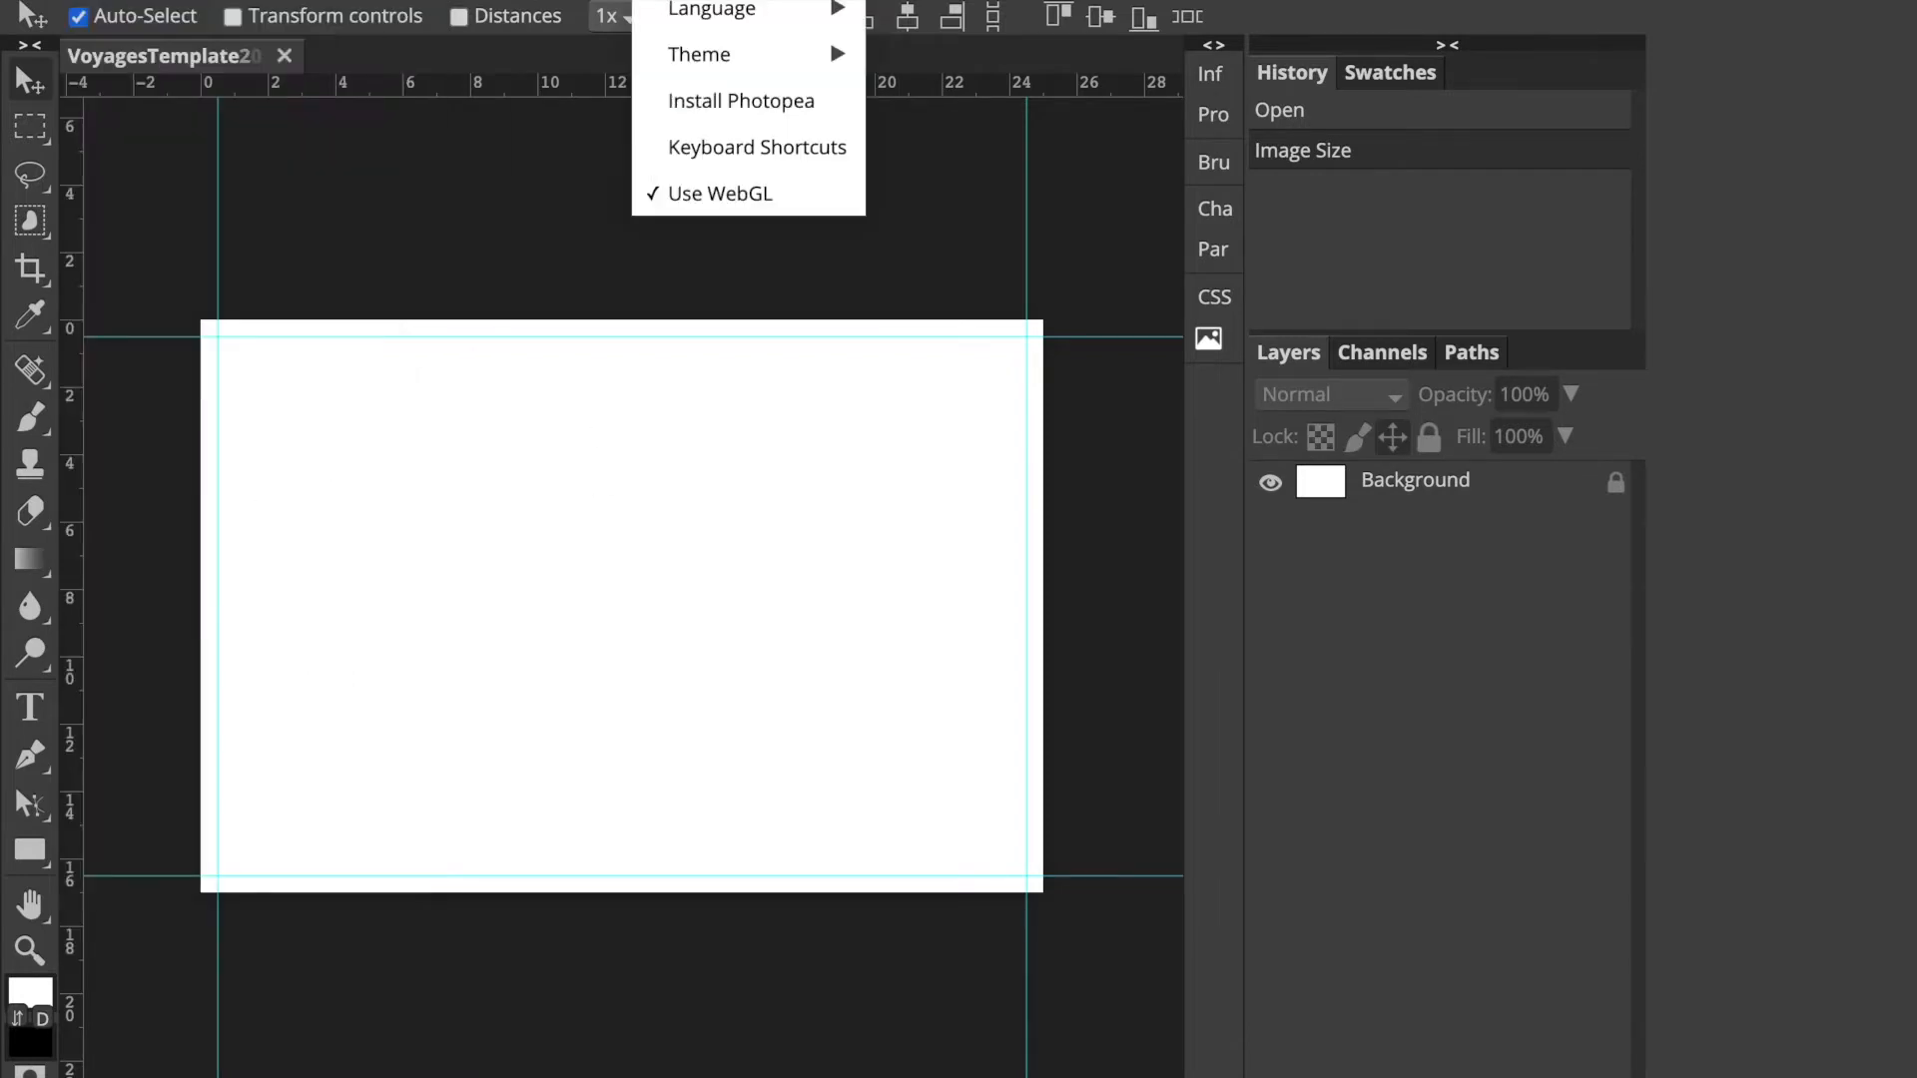
{"action": "left_click", "coordinate": [90, 0]}
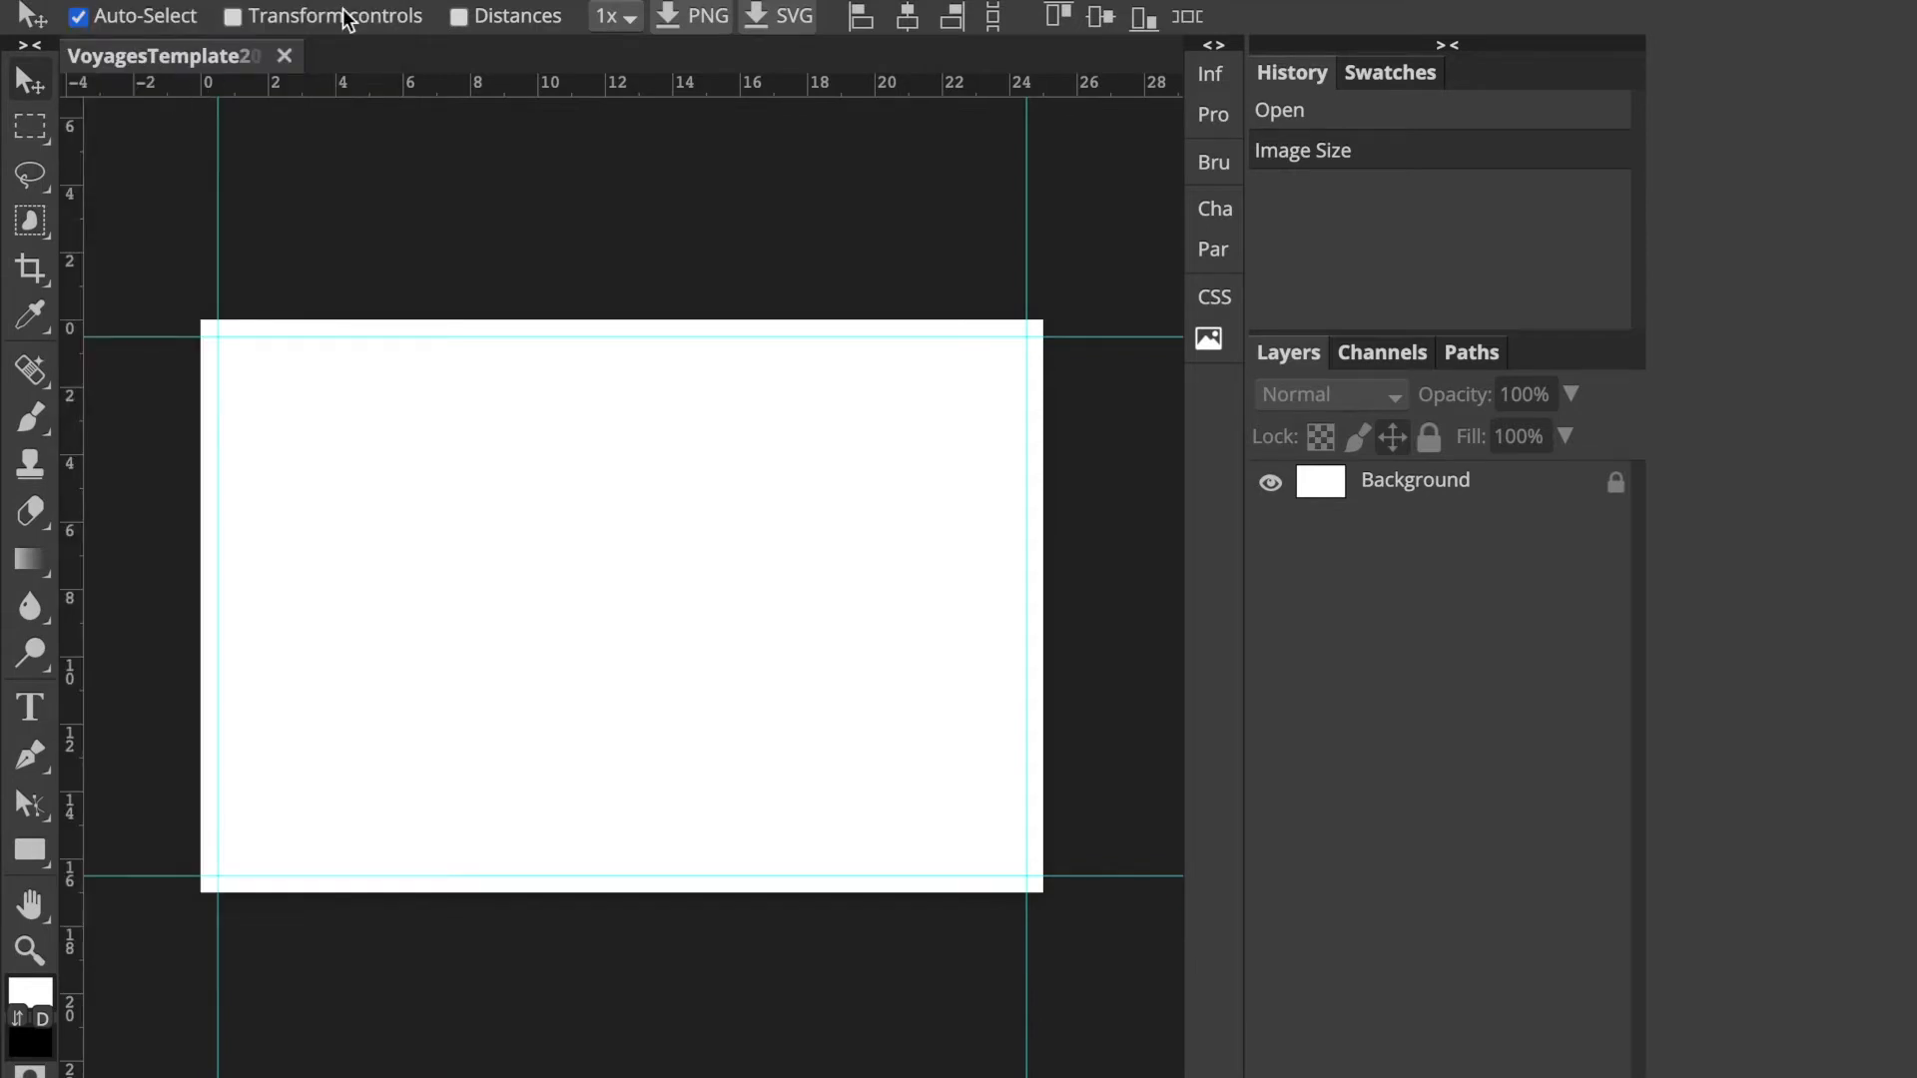
{"action": "left_click", "coordinate": [479, 0]}
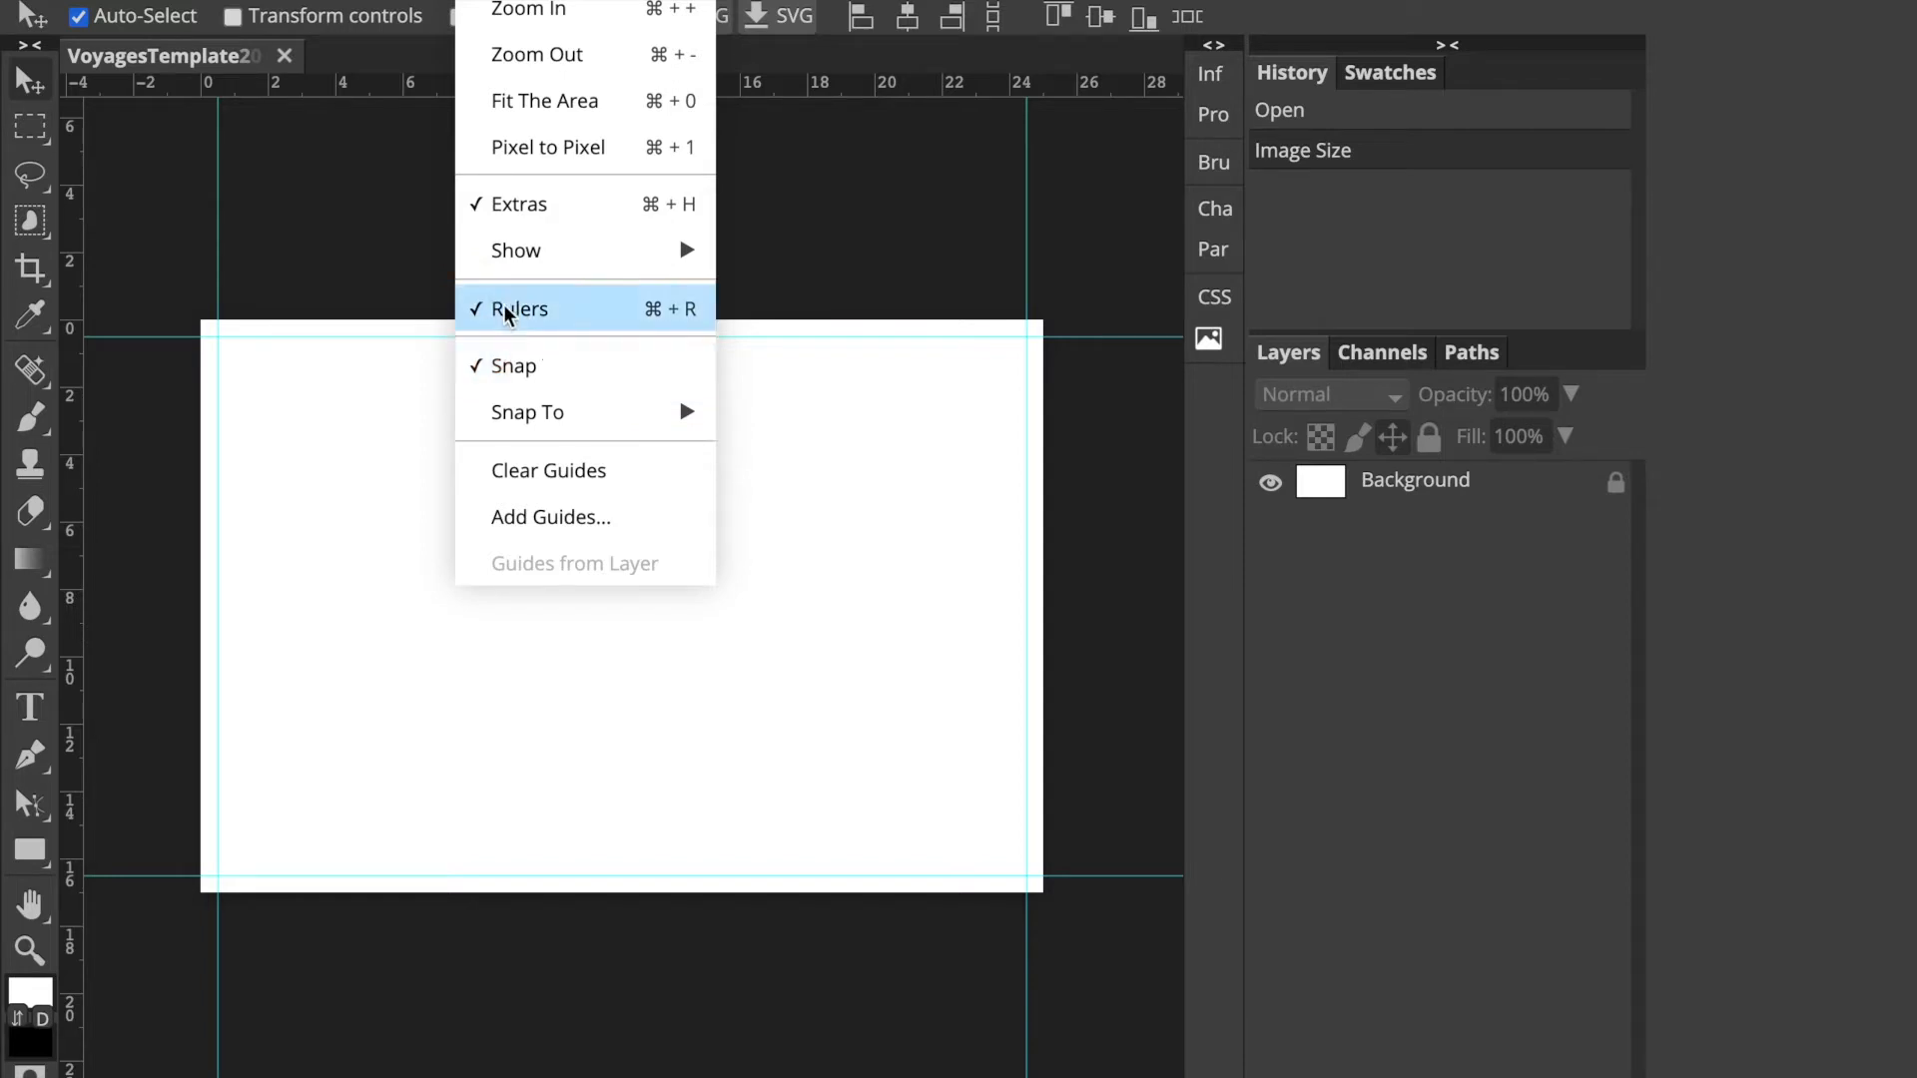
{"action": "mouse_move", "coordinate": [106, 2]}
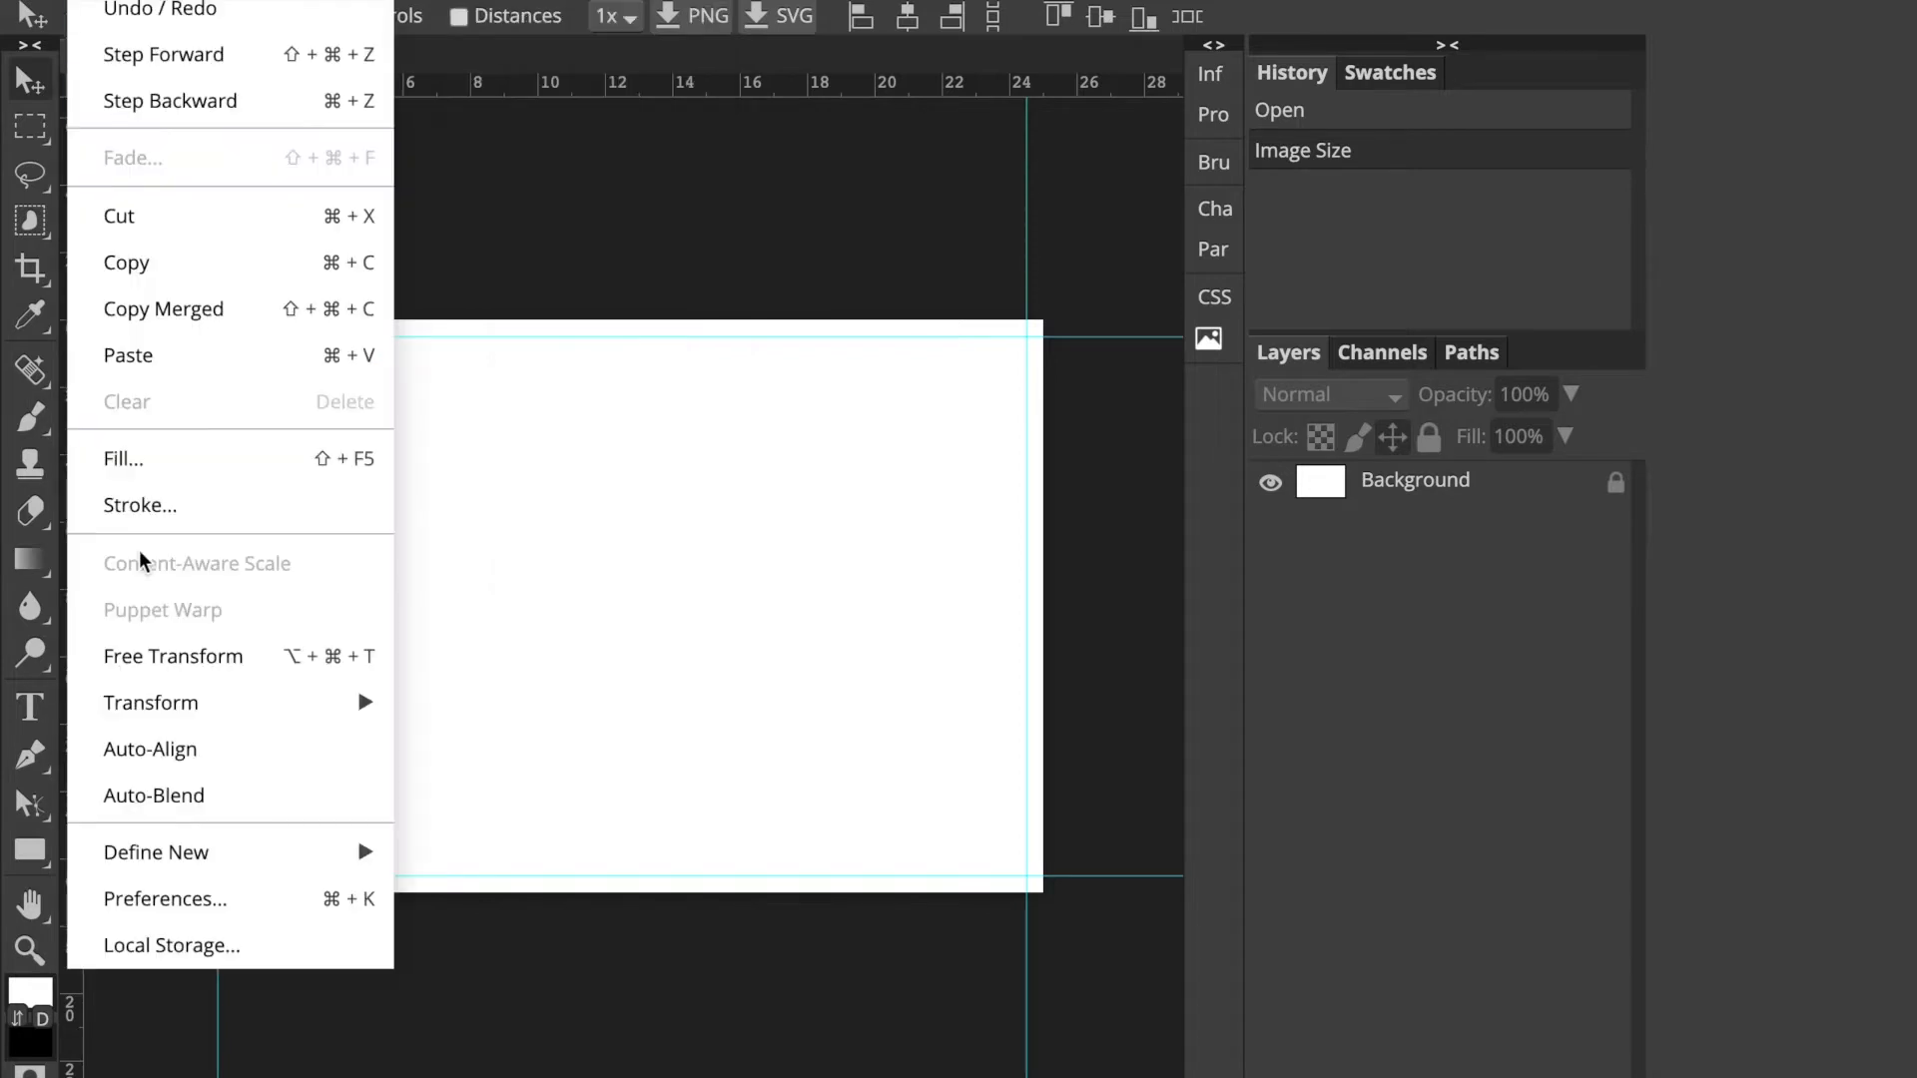
{"action": "left_click", "coordinate": [170, 896]}
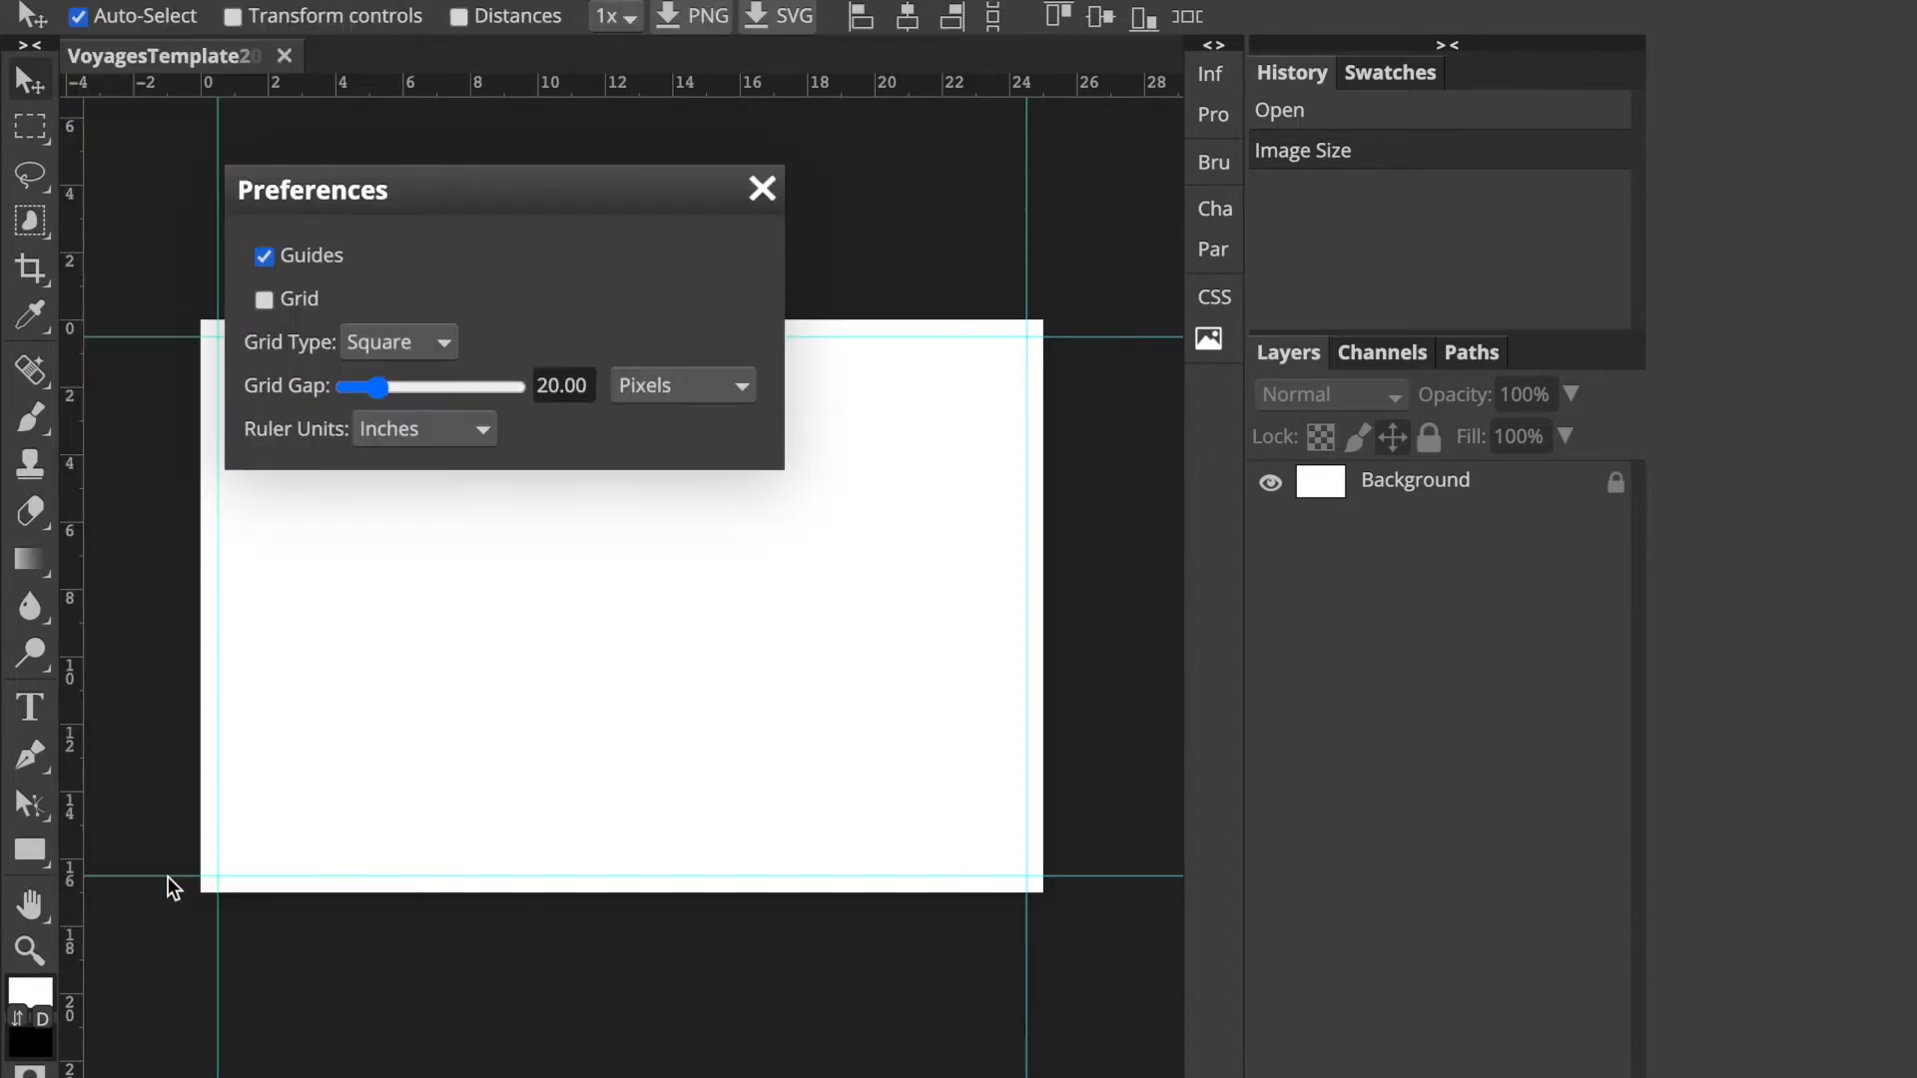
{"action": "left_click", "coordinate": [414, 430]}
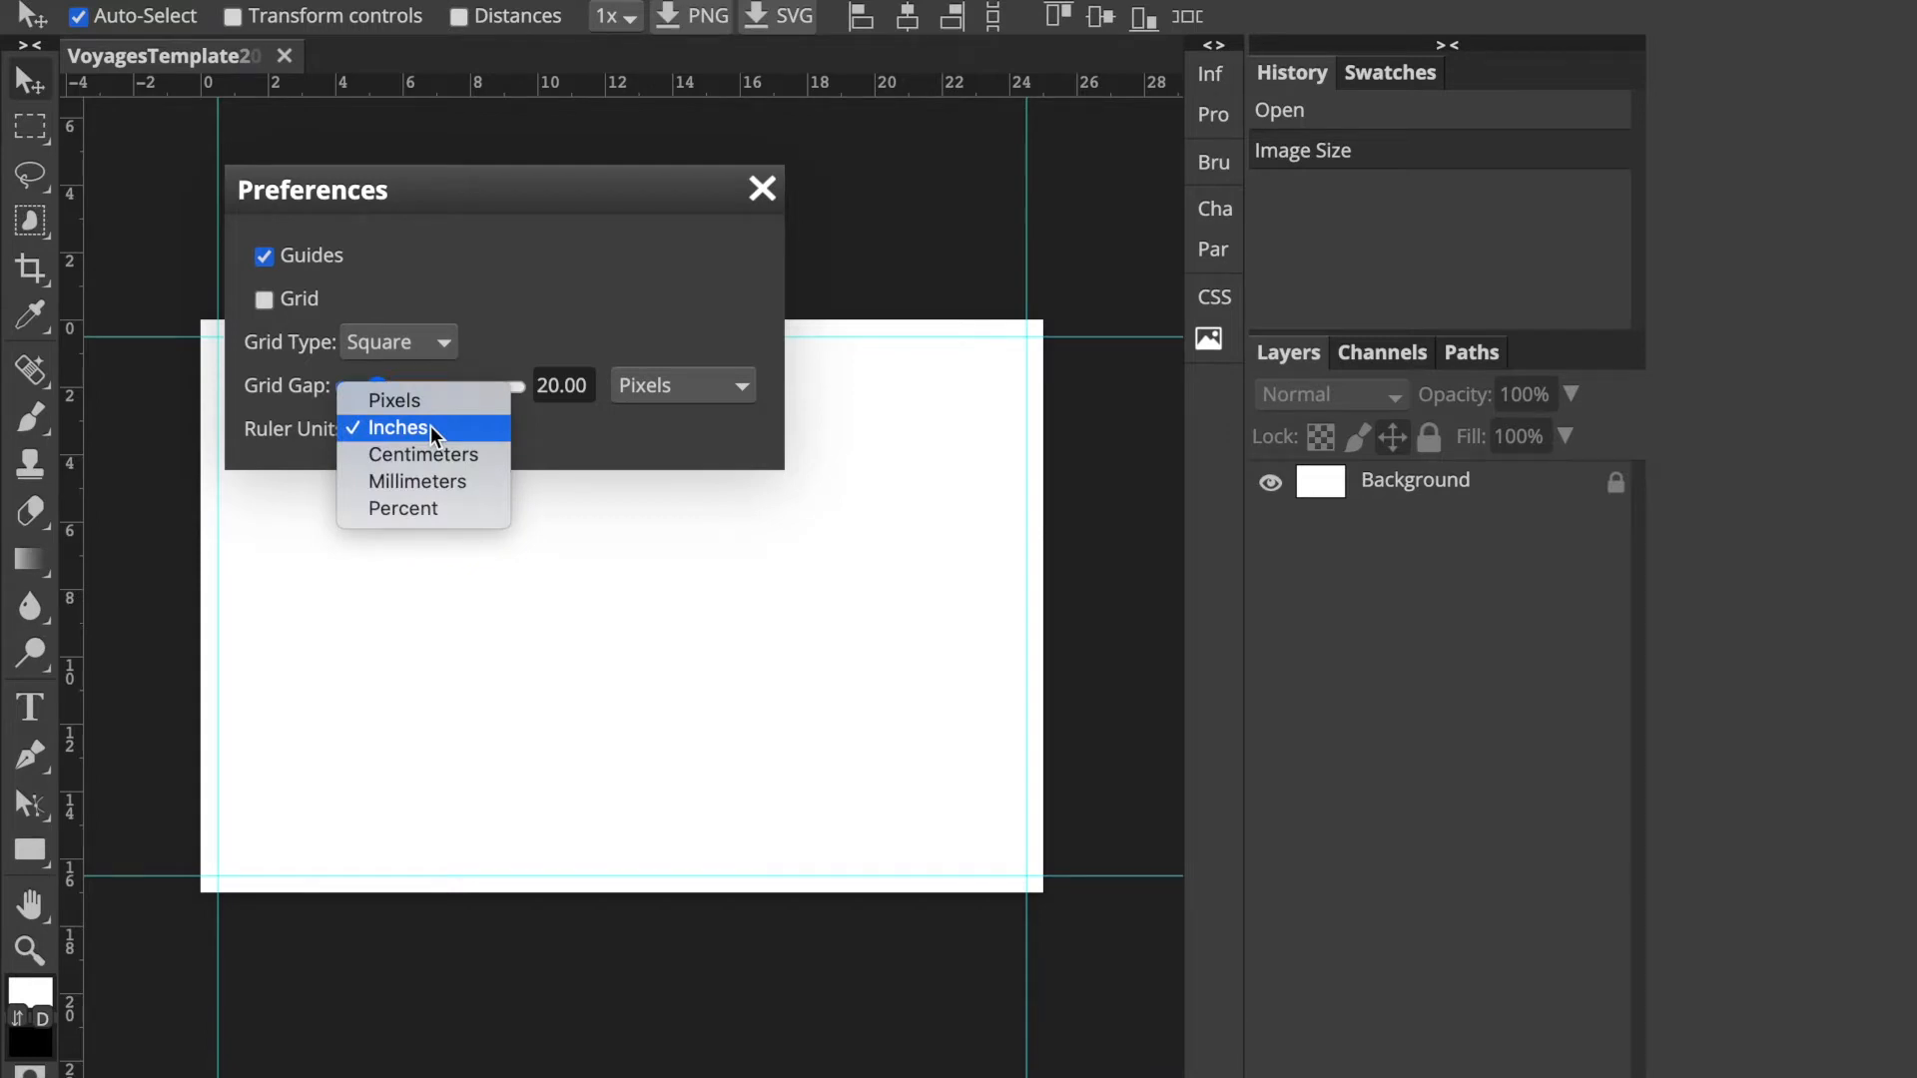
{"action": "left_click", "coordinate": [431, 429]}
{"action": "left_click", "coordinate": [760, 190]}
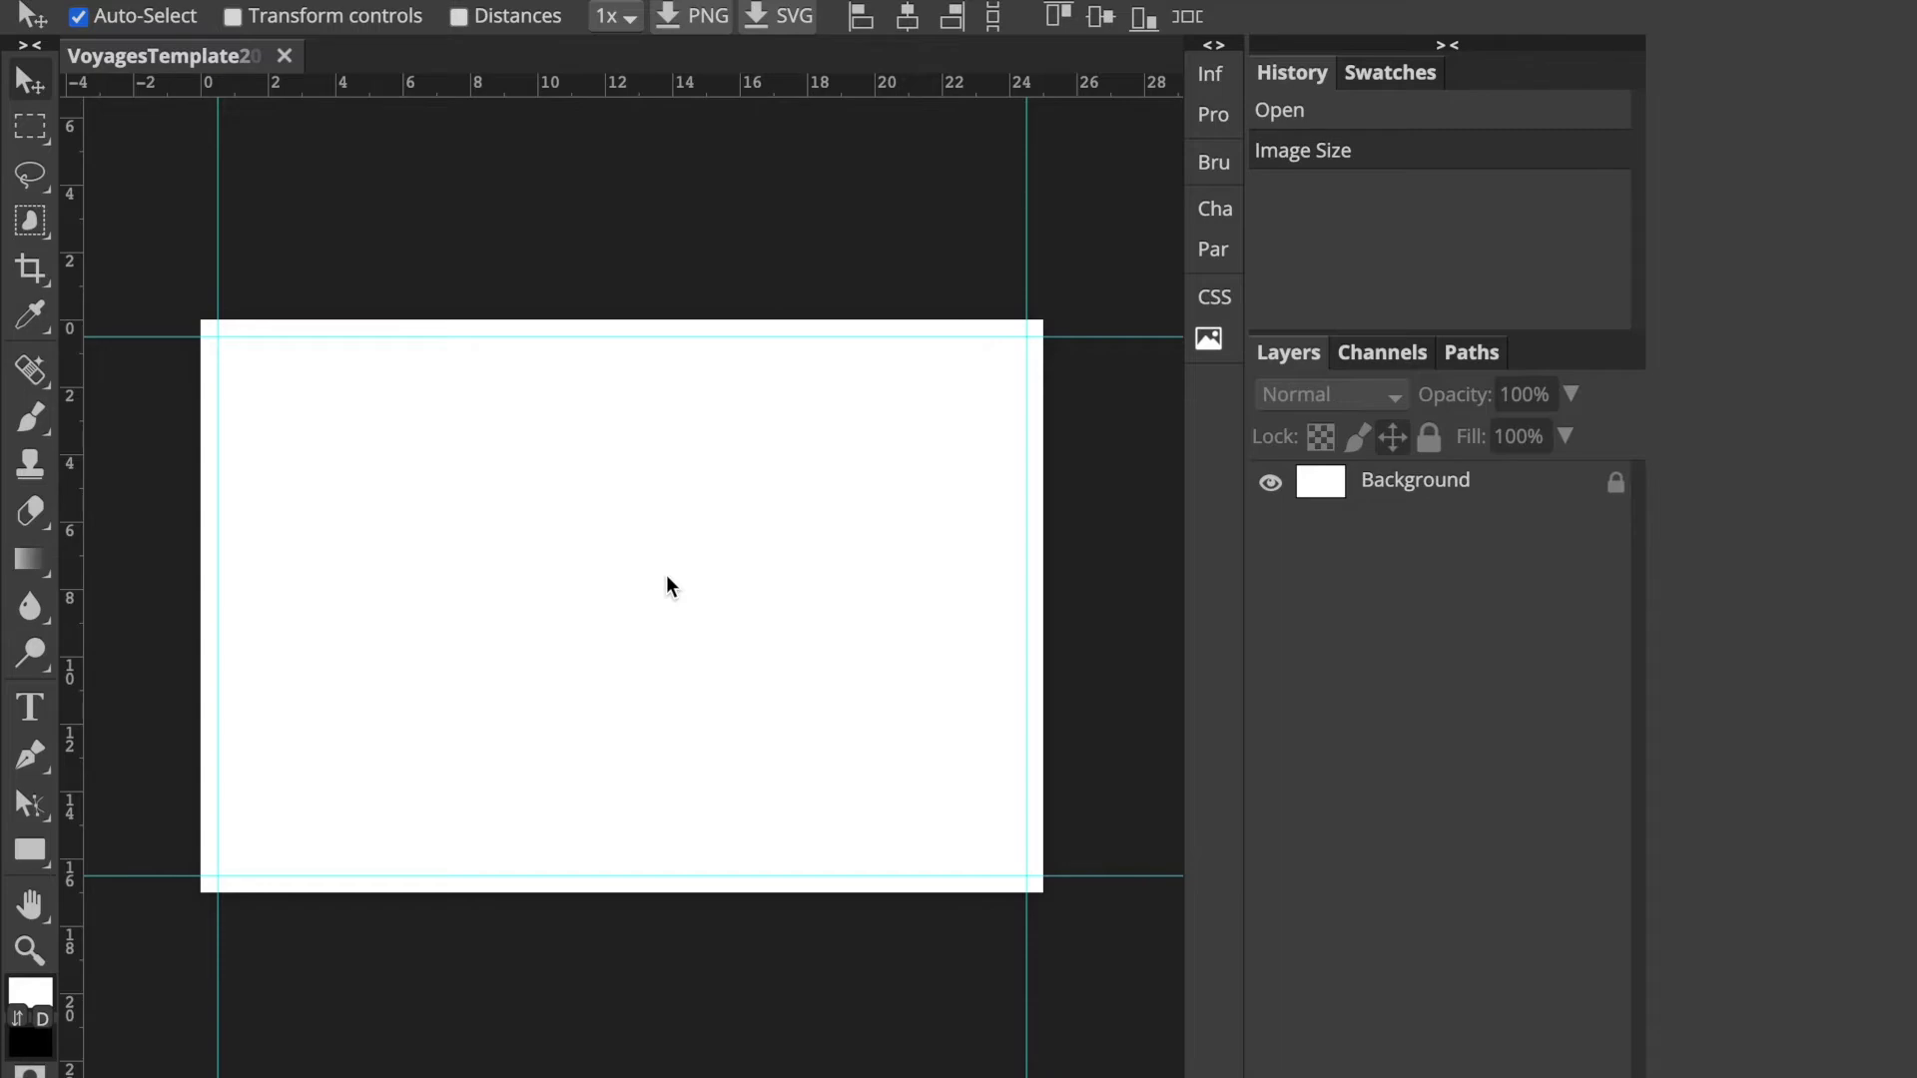
Switch to Finder and preview the photos in the Images subfolder of the Hoes Heights Instagram folder
{"action": "key", "text": "ctrl+Left"}
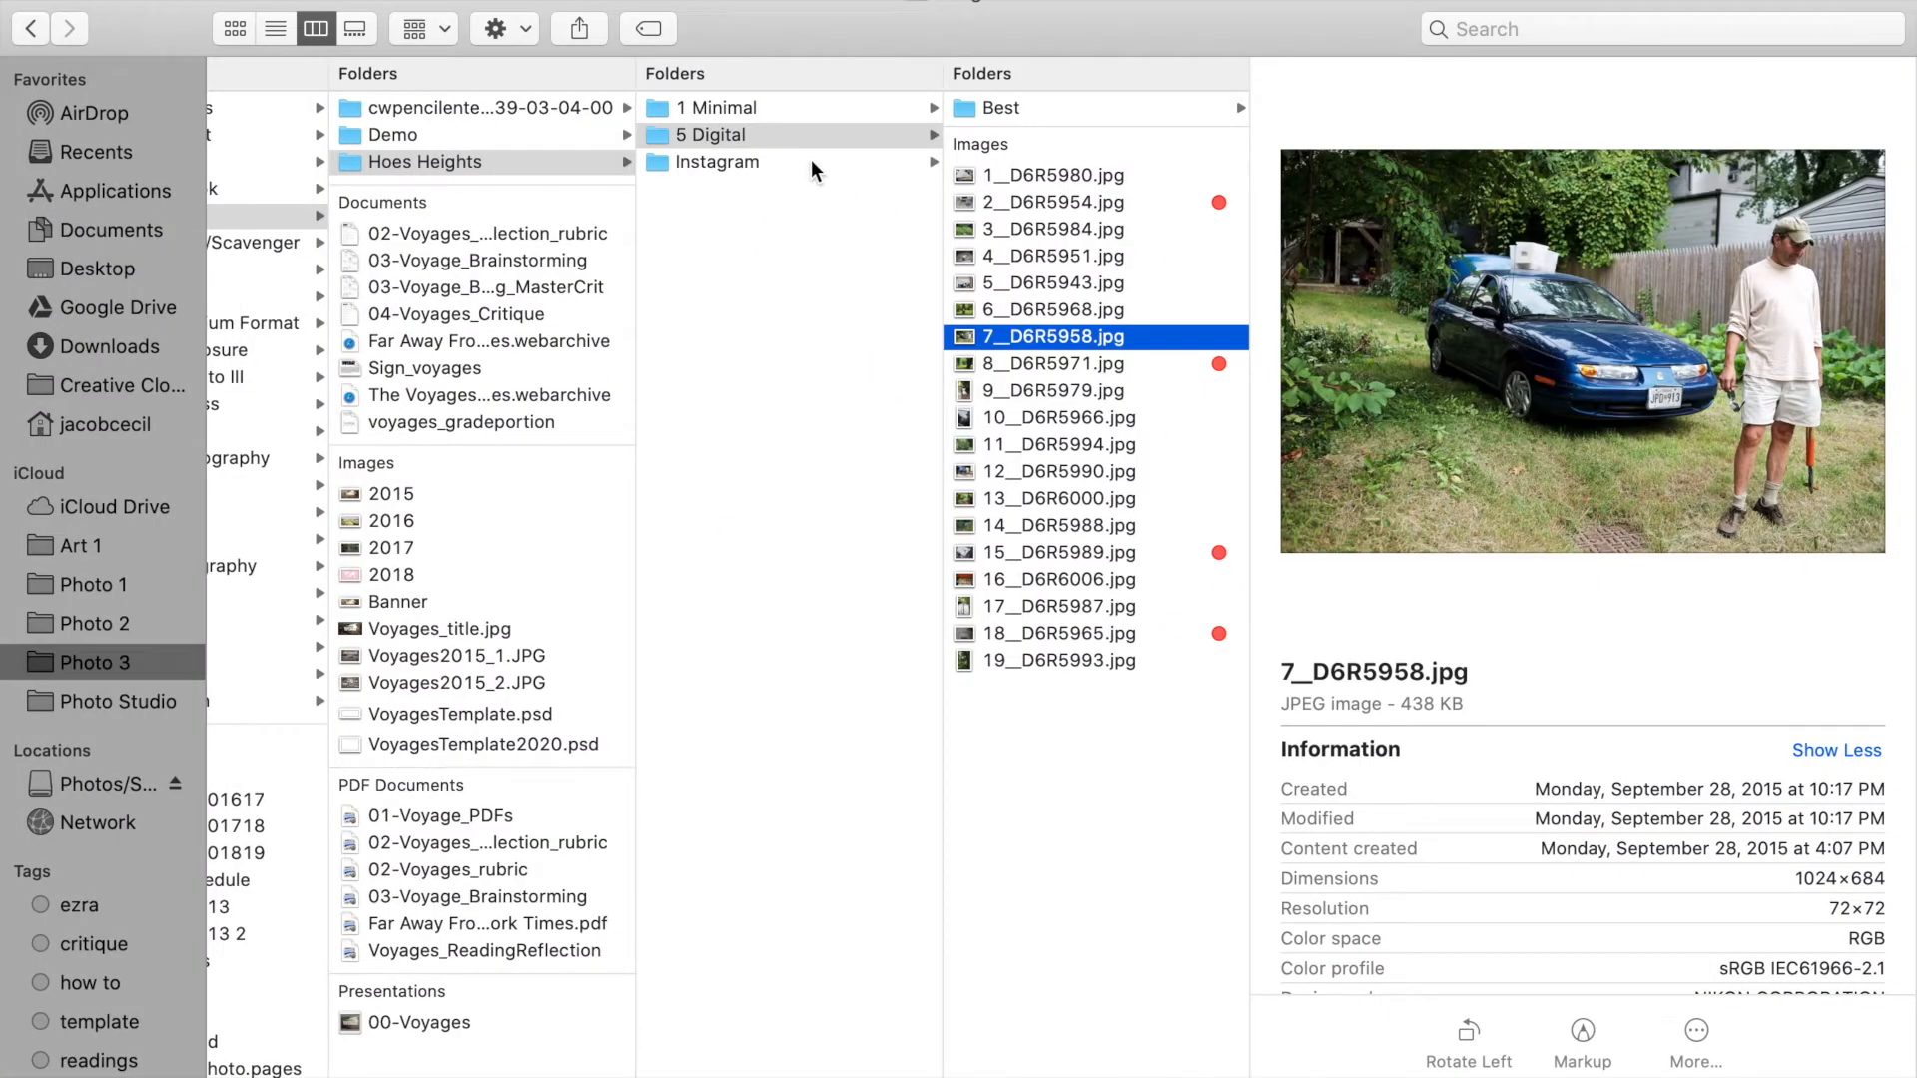
{"action": "left_click", "coordinate": [798, 166]}
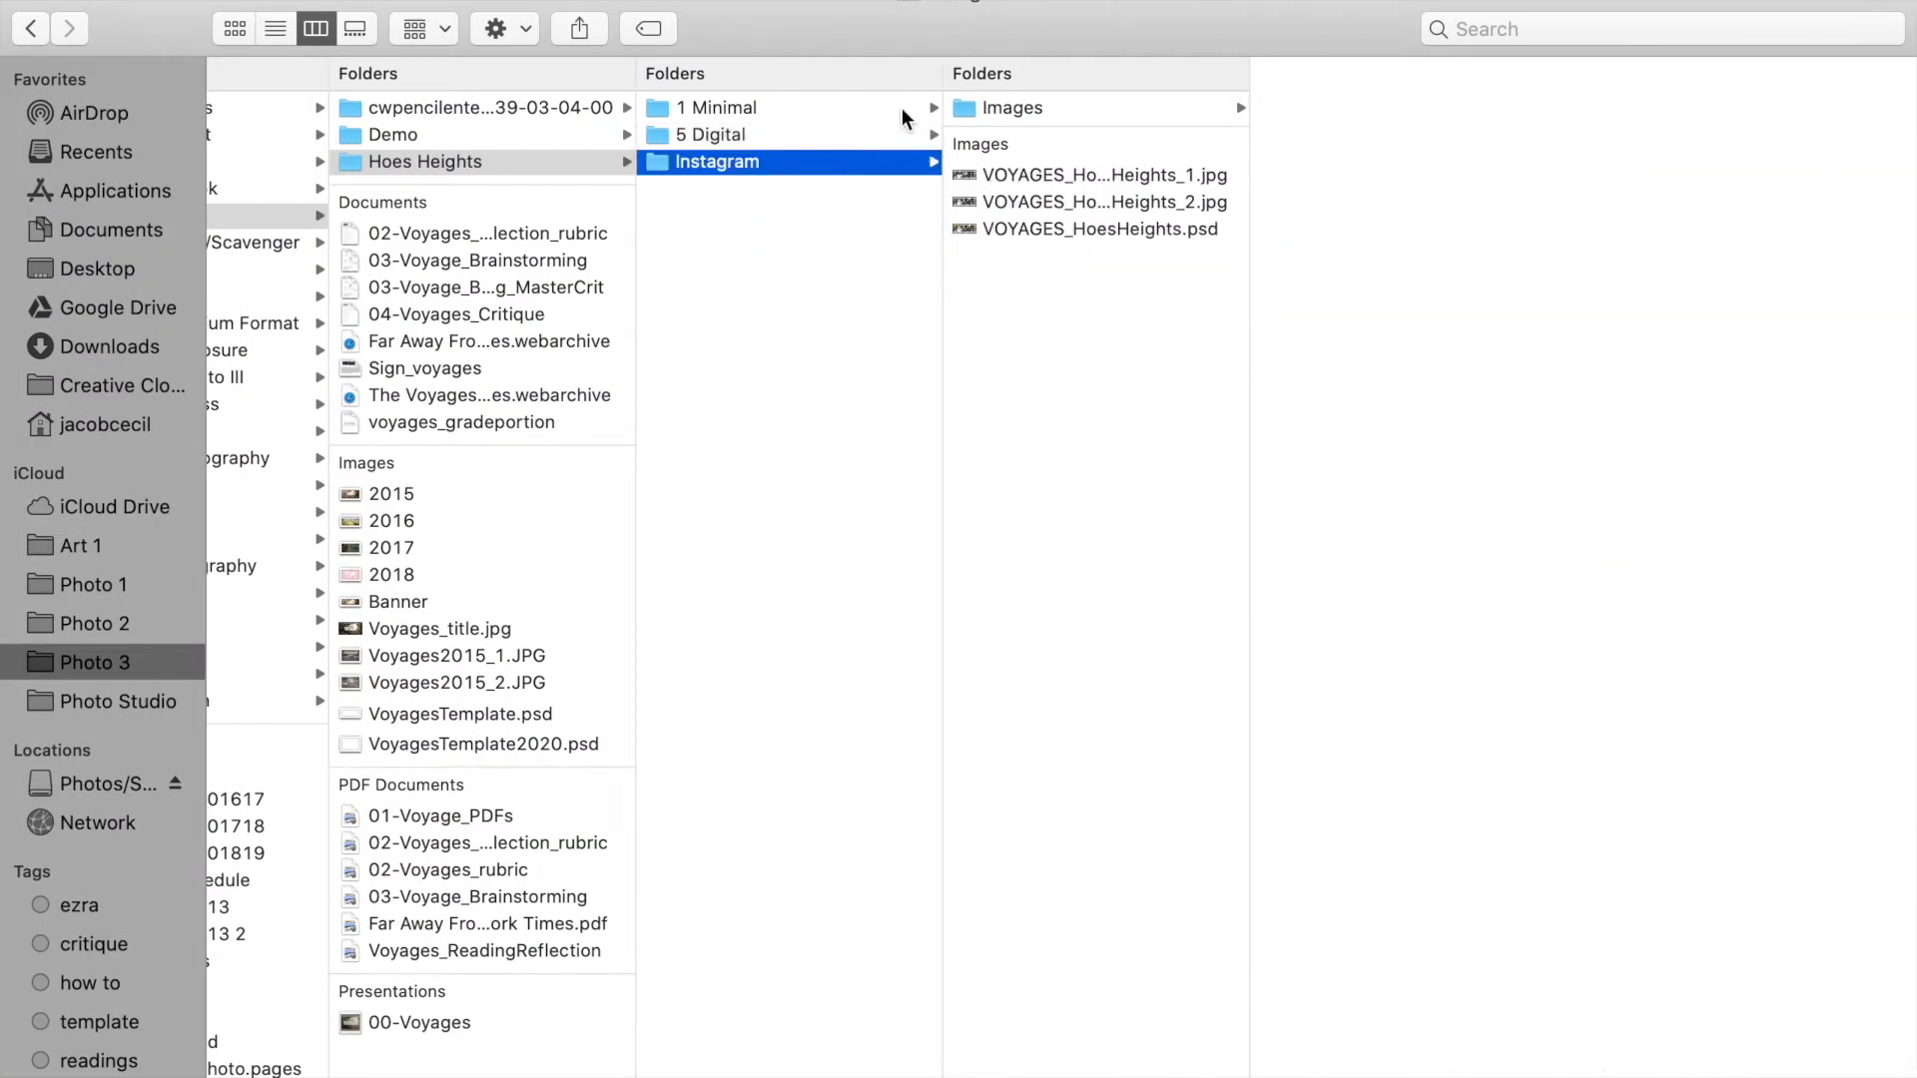
{"action": "left_click", "coordinate": [1003, 109]}
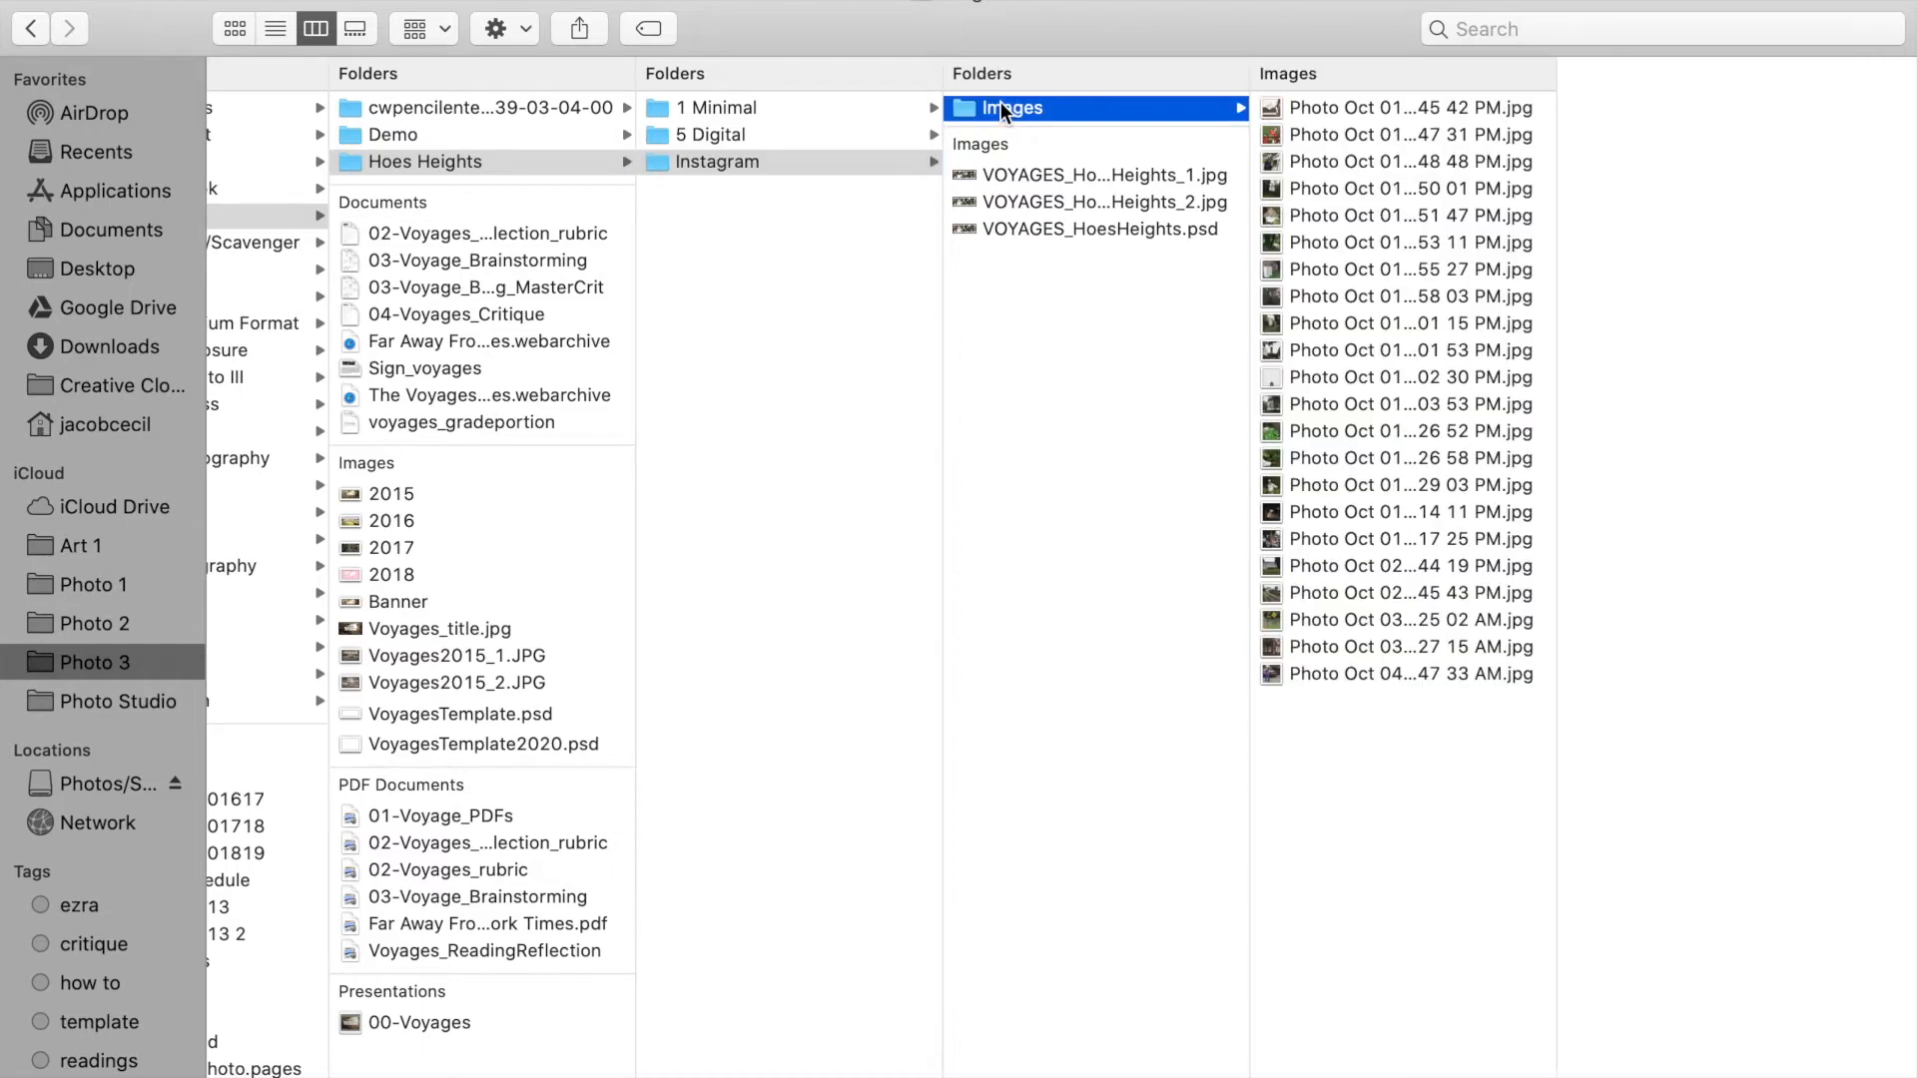
{"action": "key", "text": "Right"}
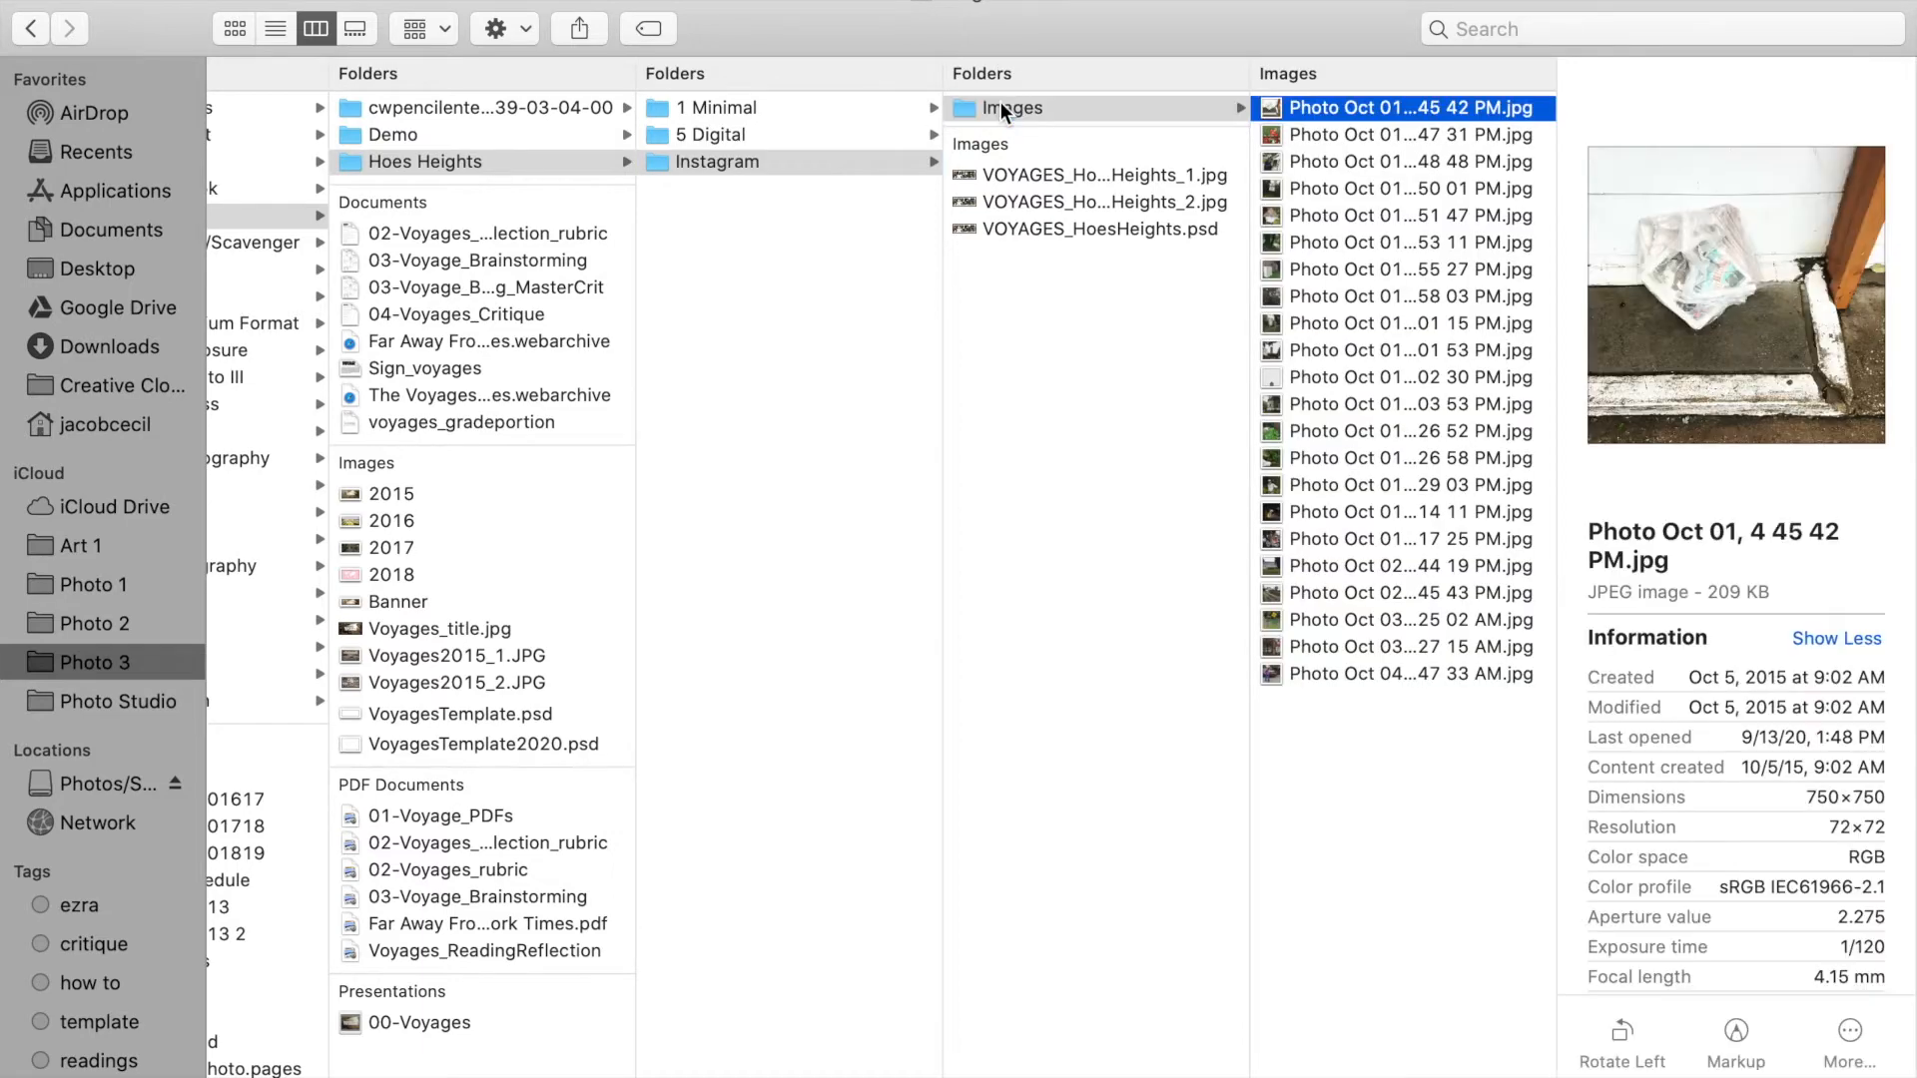
{"action": "key", "text": "Down"}
{"action": "key", "text": "space"}
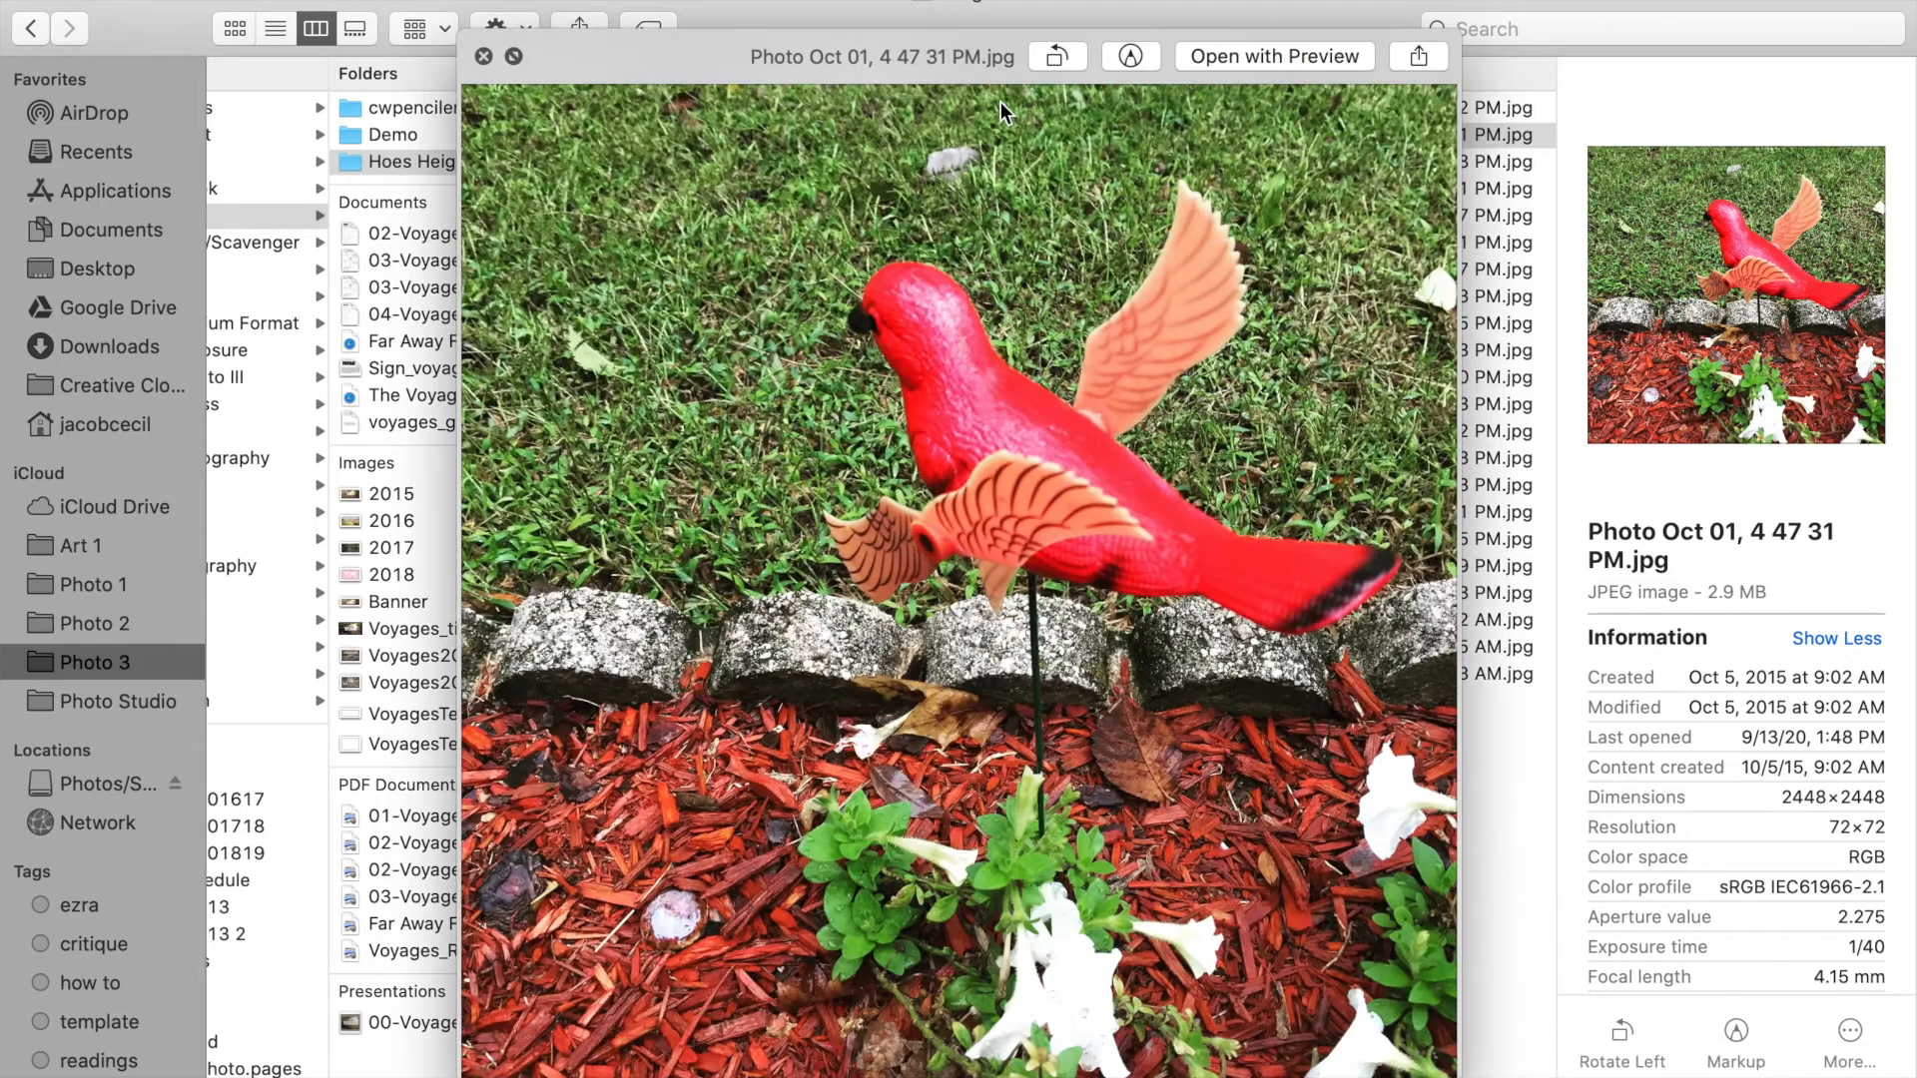
{"action": "key", "text": "Down"}
{"action": "key", "text": "Down"}
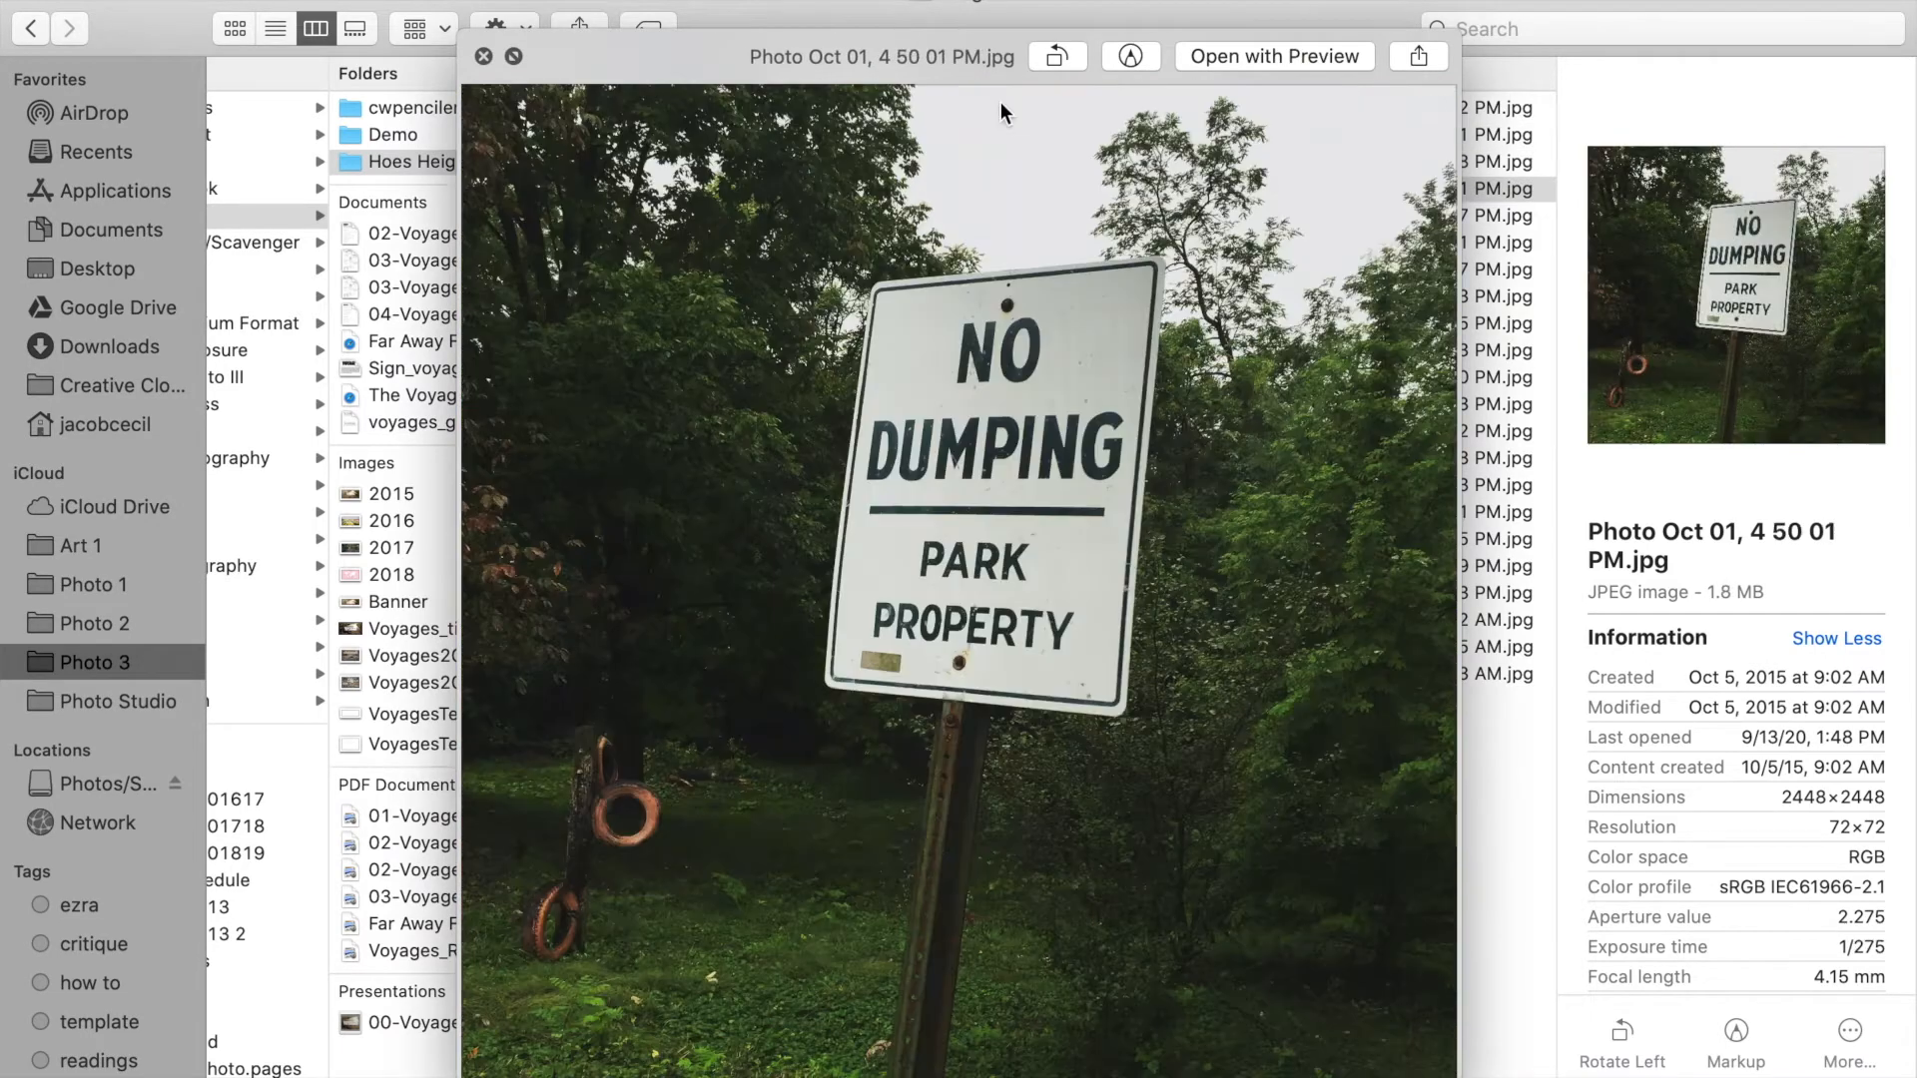
{"action": "key", "text": "Down"}
{"action": "key", "text": "Down"}
{"action": "key", "text": "Down"}
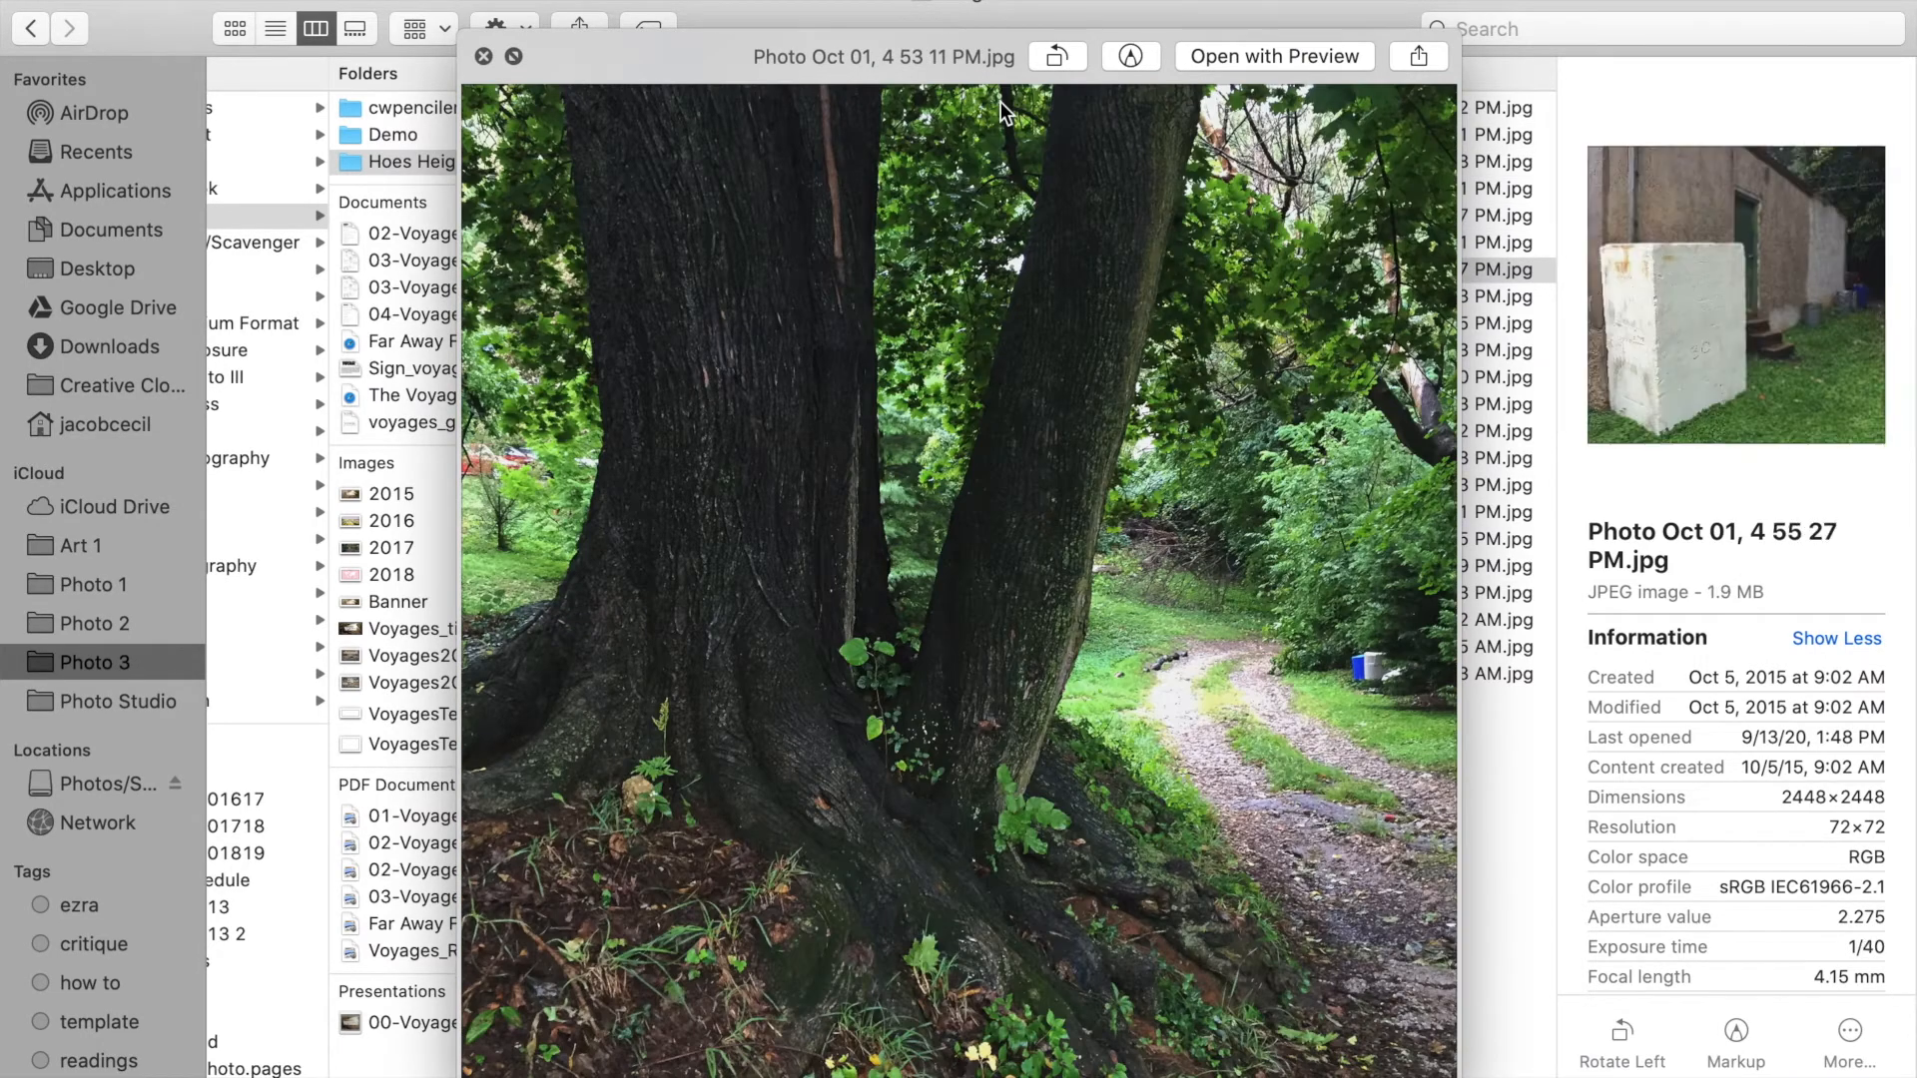
{"action": "key", "text": "space"}
{"action": "key", "text": "Left"}
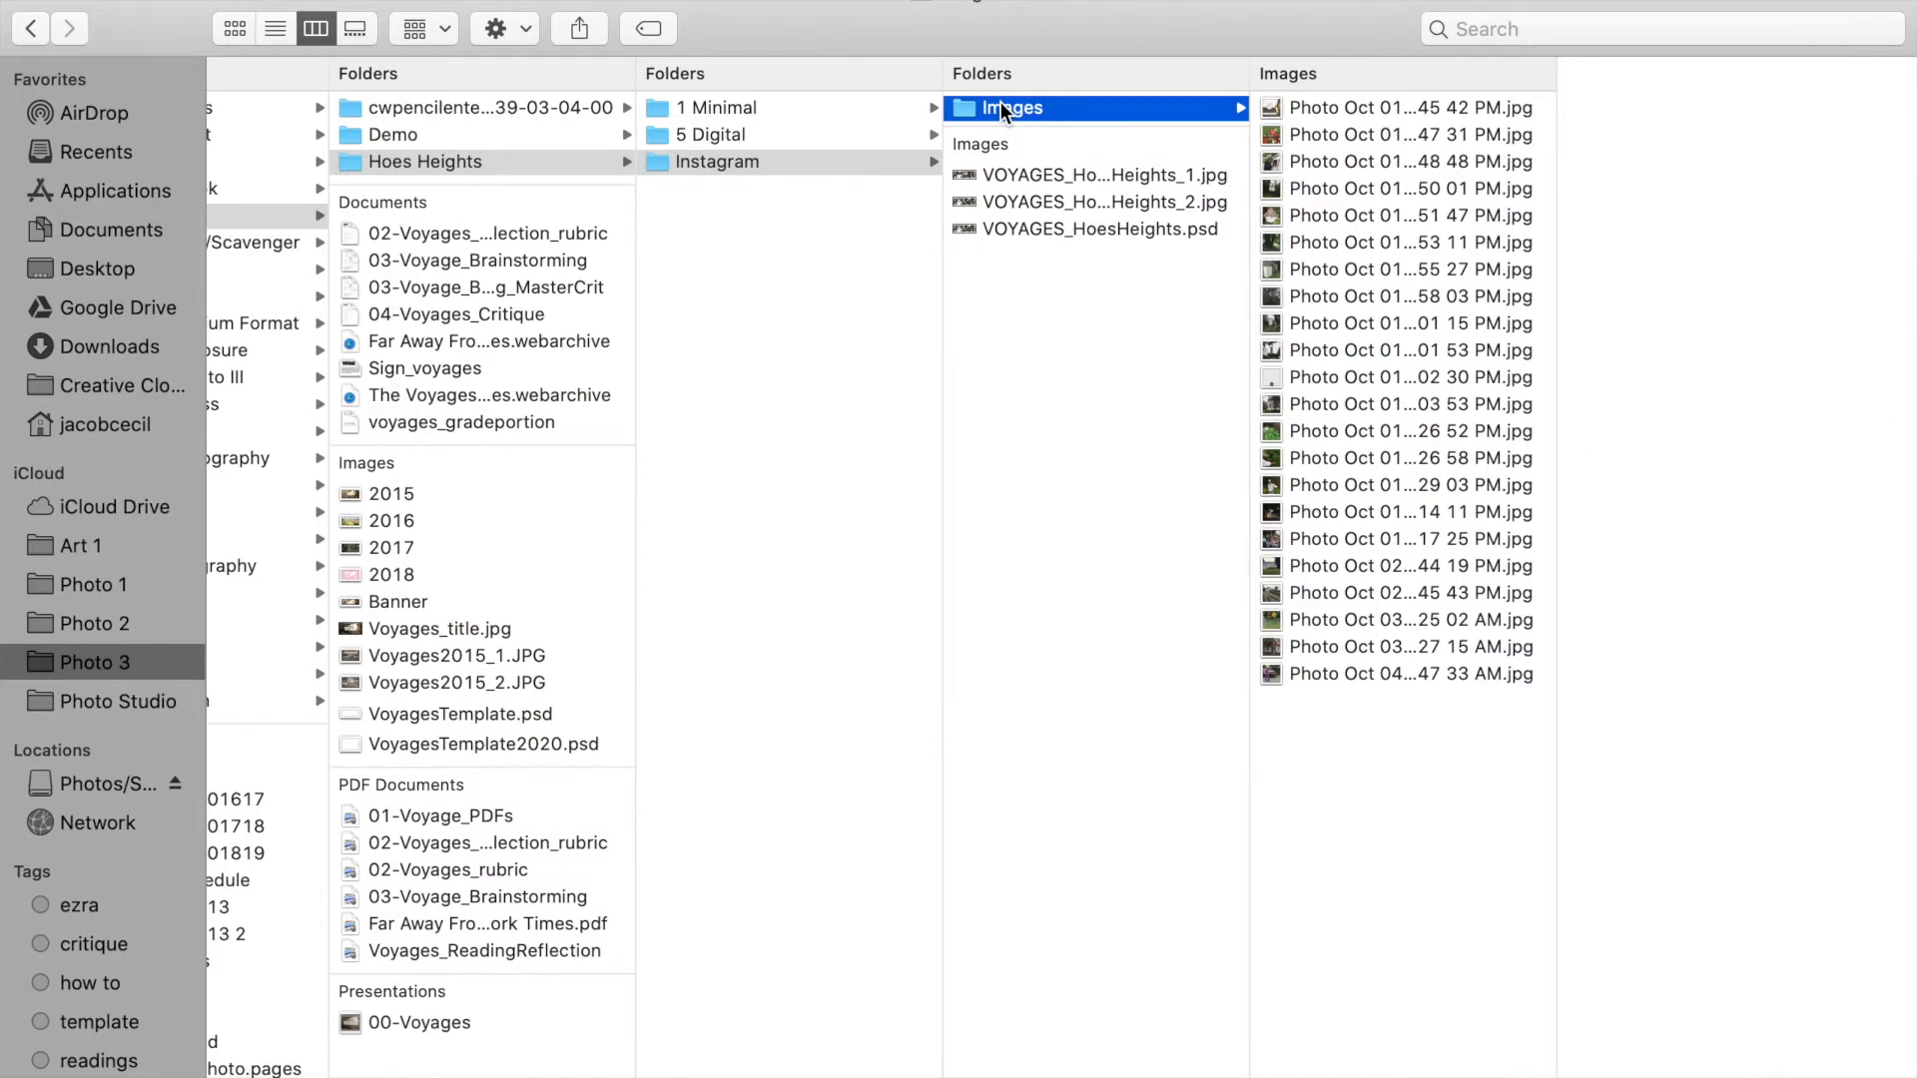
Preview the first three photos in the Hoes Heights 5 Digital folder at large size
{"action": "left_click", "coordinate": [812, 132]}
{"action": "key", "text": "Right"}
{"action": "key", "text": "Down"}
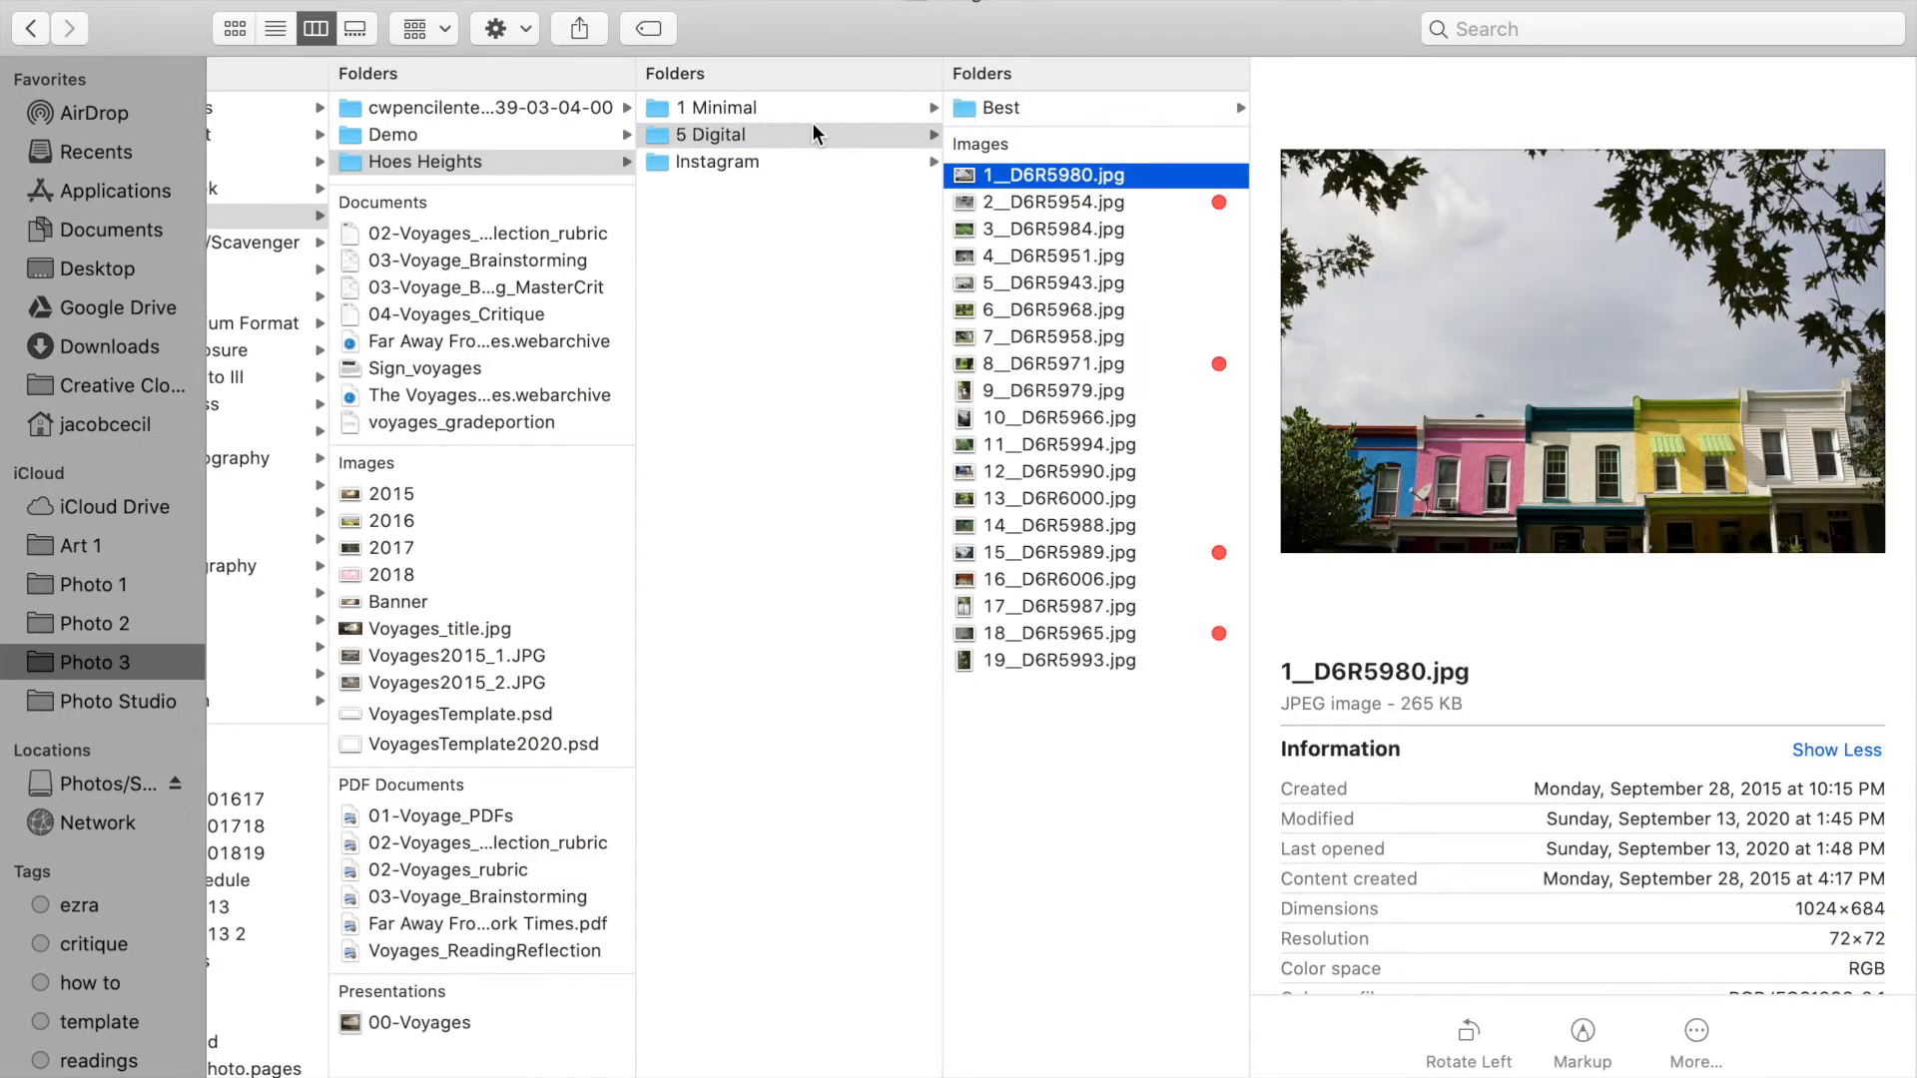
{"action": "key", "text": "space"}
{"action": "key", "text": "Down"}
{"action": "key", "text": "Down"}
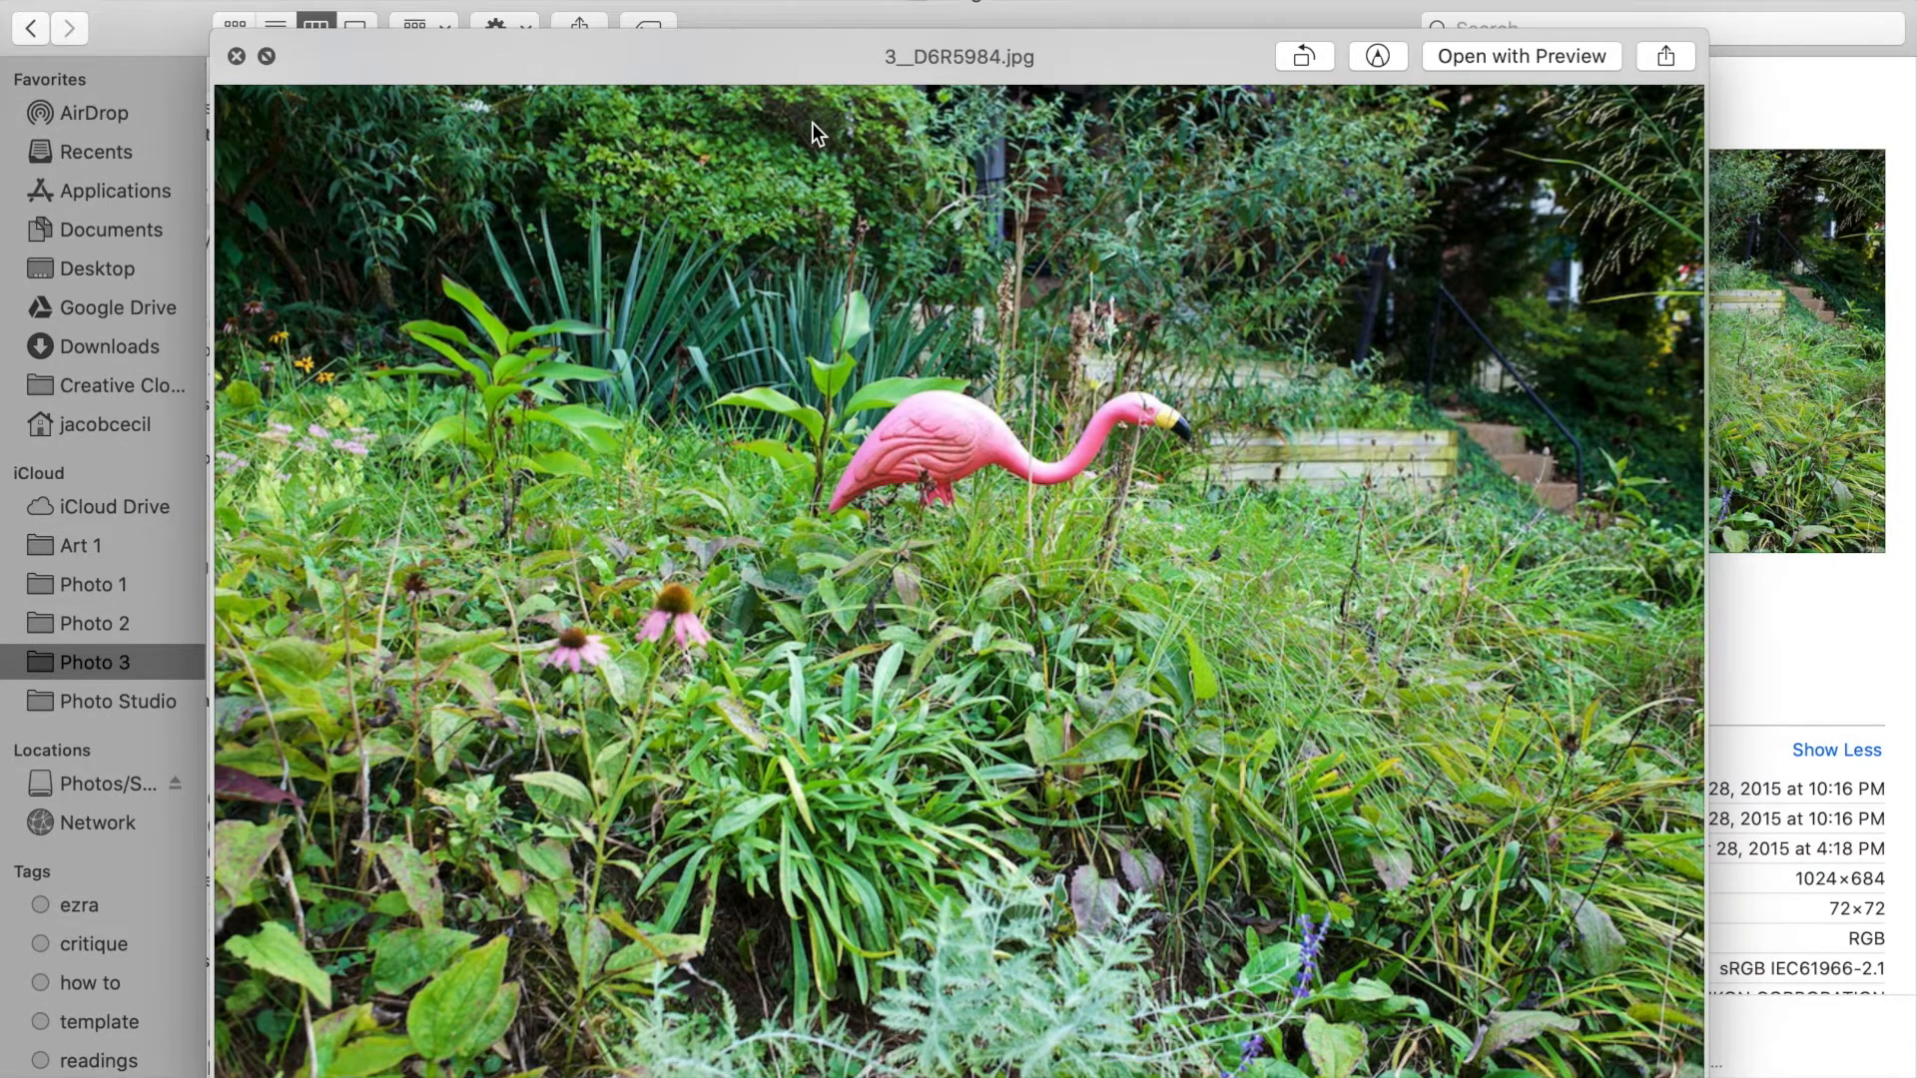
{"action": "key", "text": "space"}
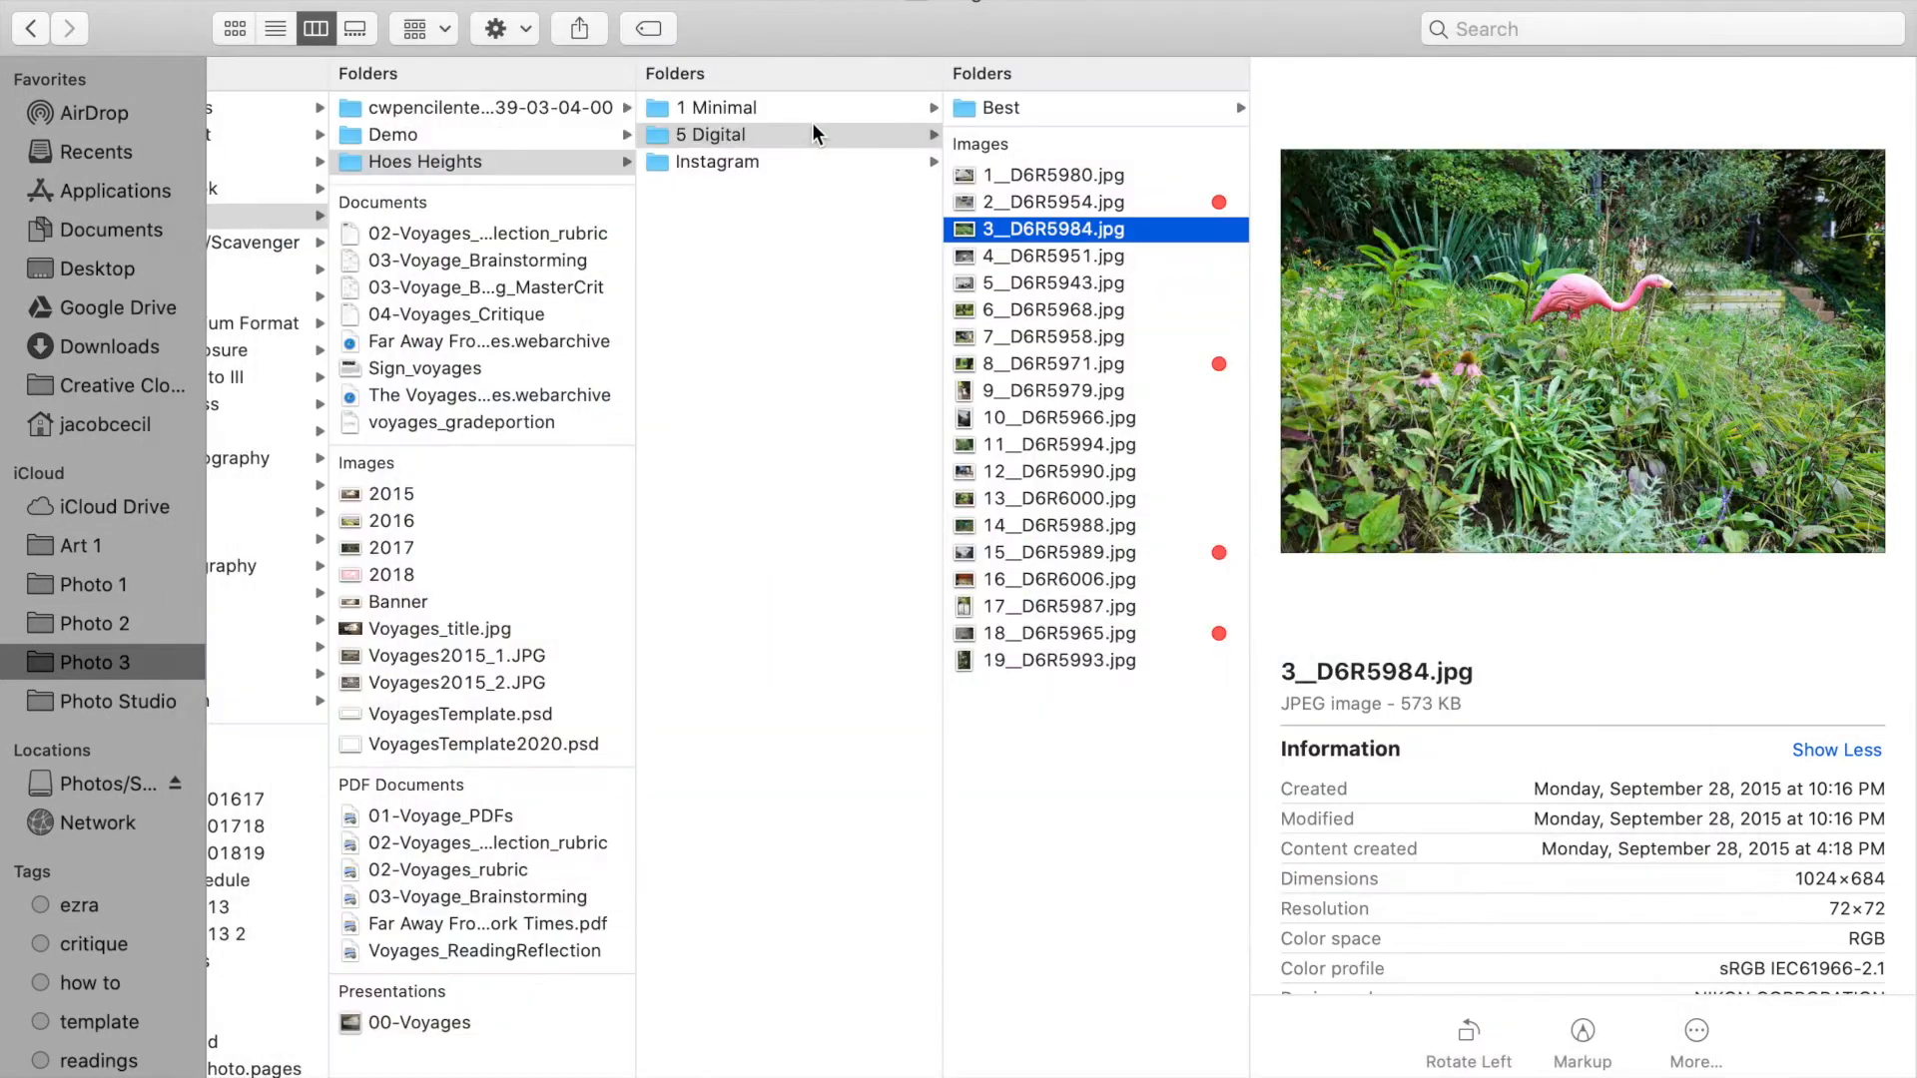
Go through the next 5 Digital photos and tag 5__D6R5943.jpg red
{"action": "key", "text": "Up"}
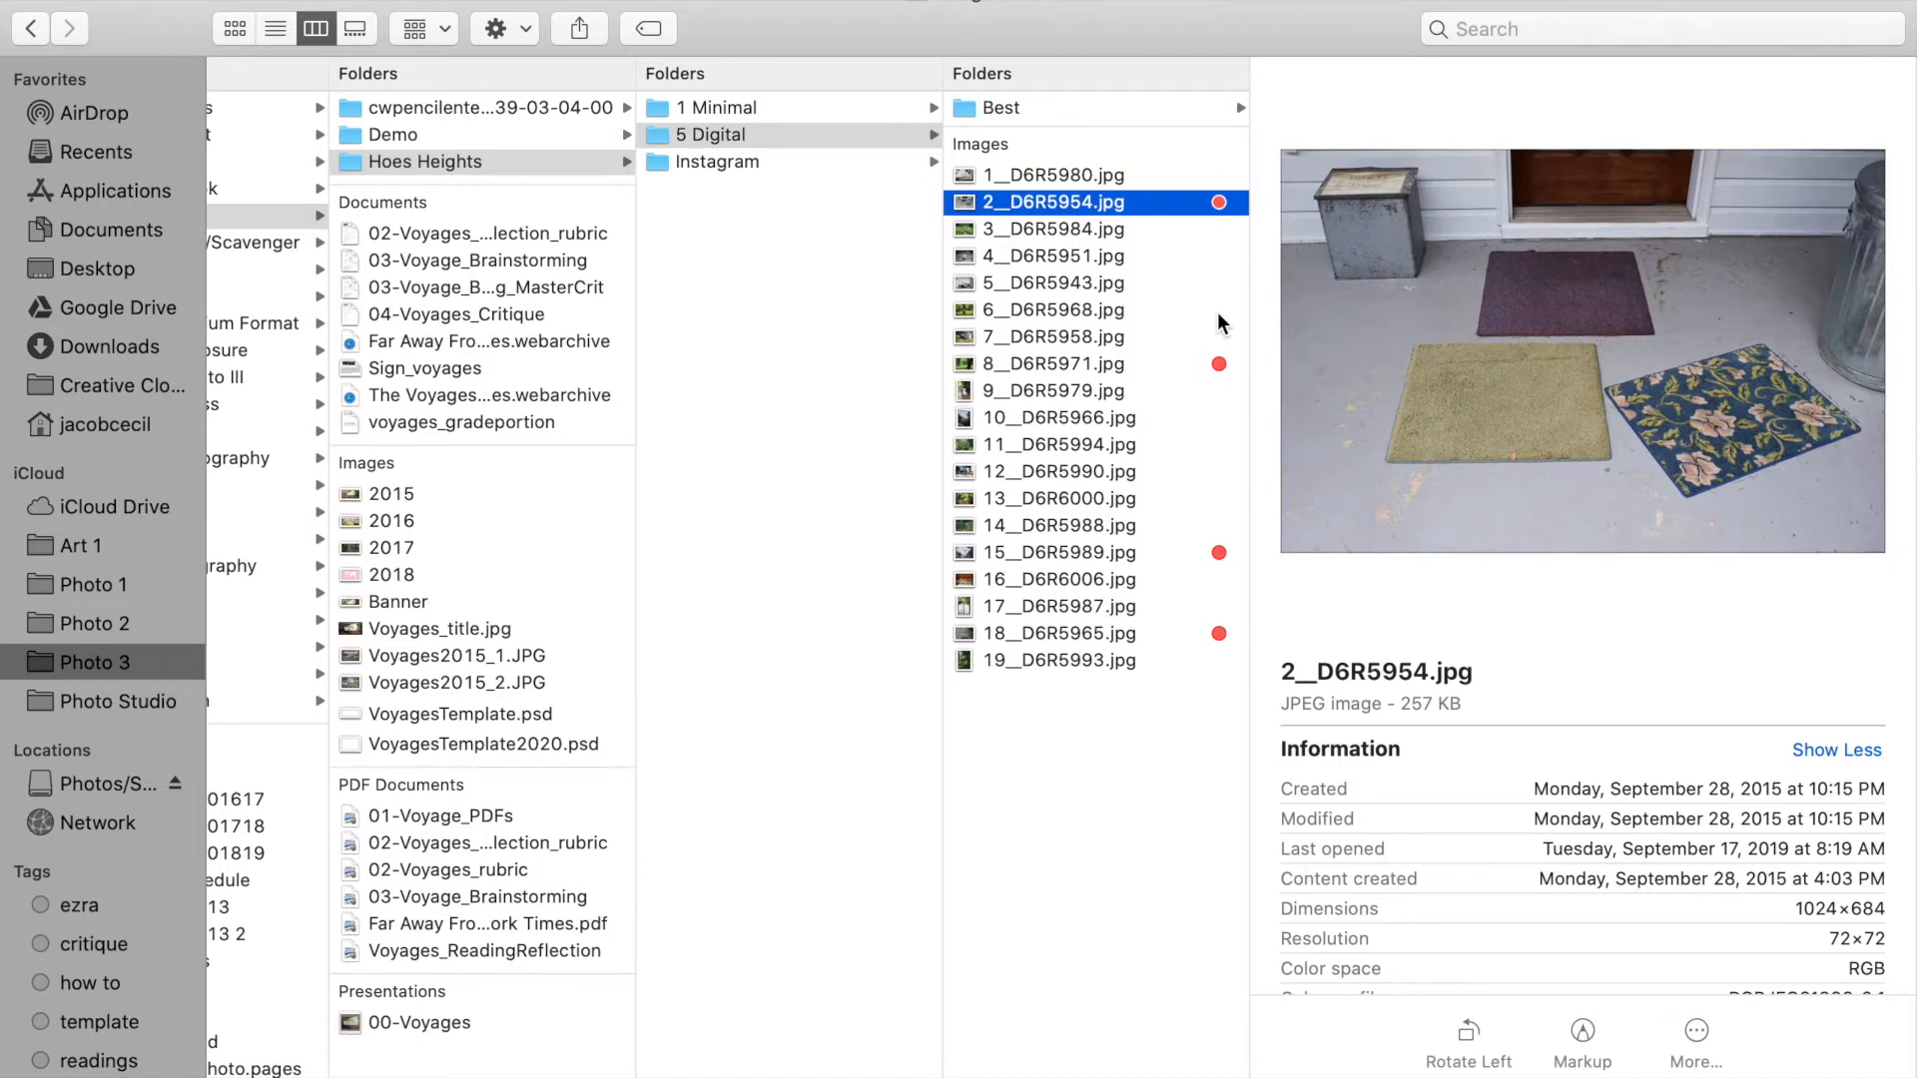
{"action": "key", "text": "Down"}
{"action": "key", "text": "Down"}
{"action": "key", "text": "Down"}
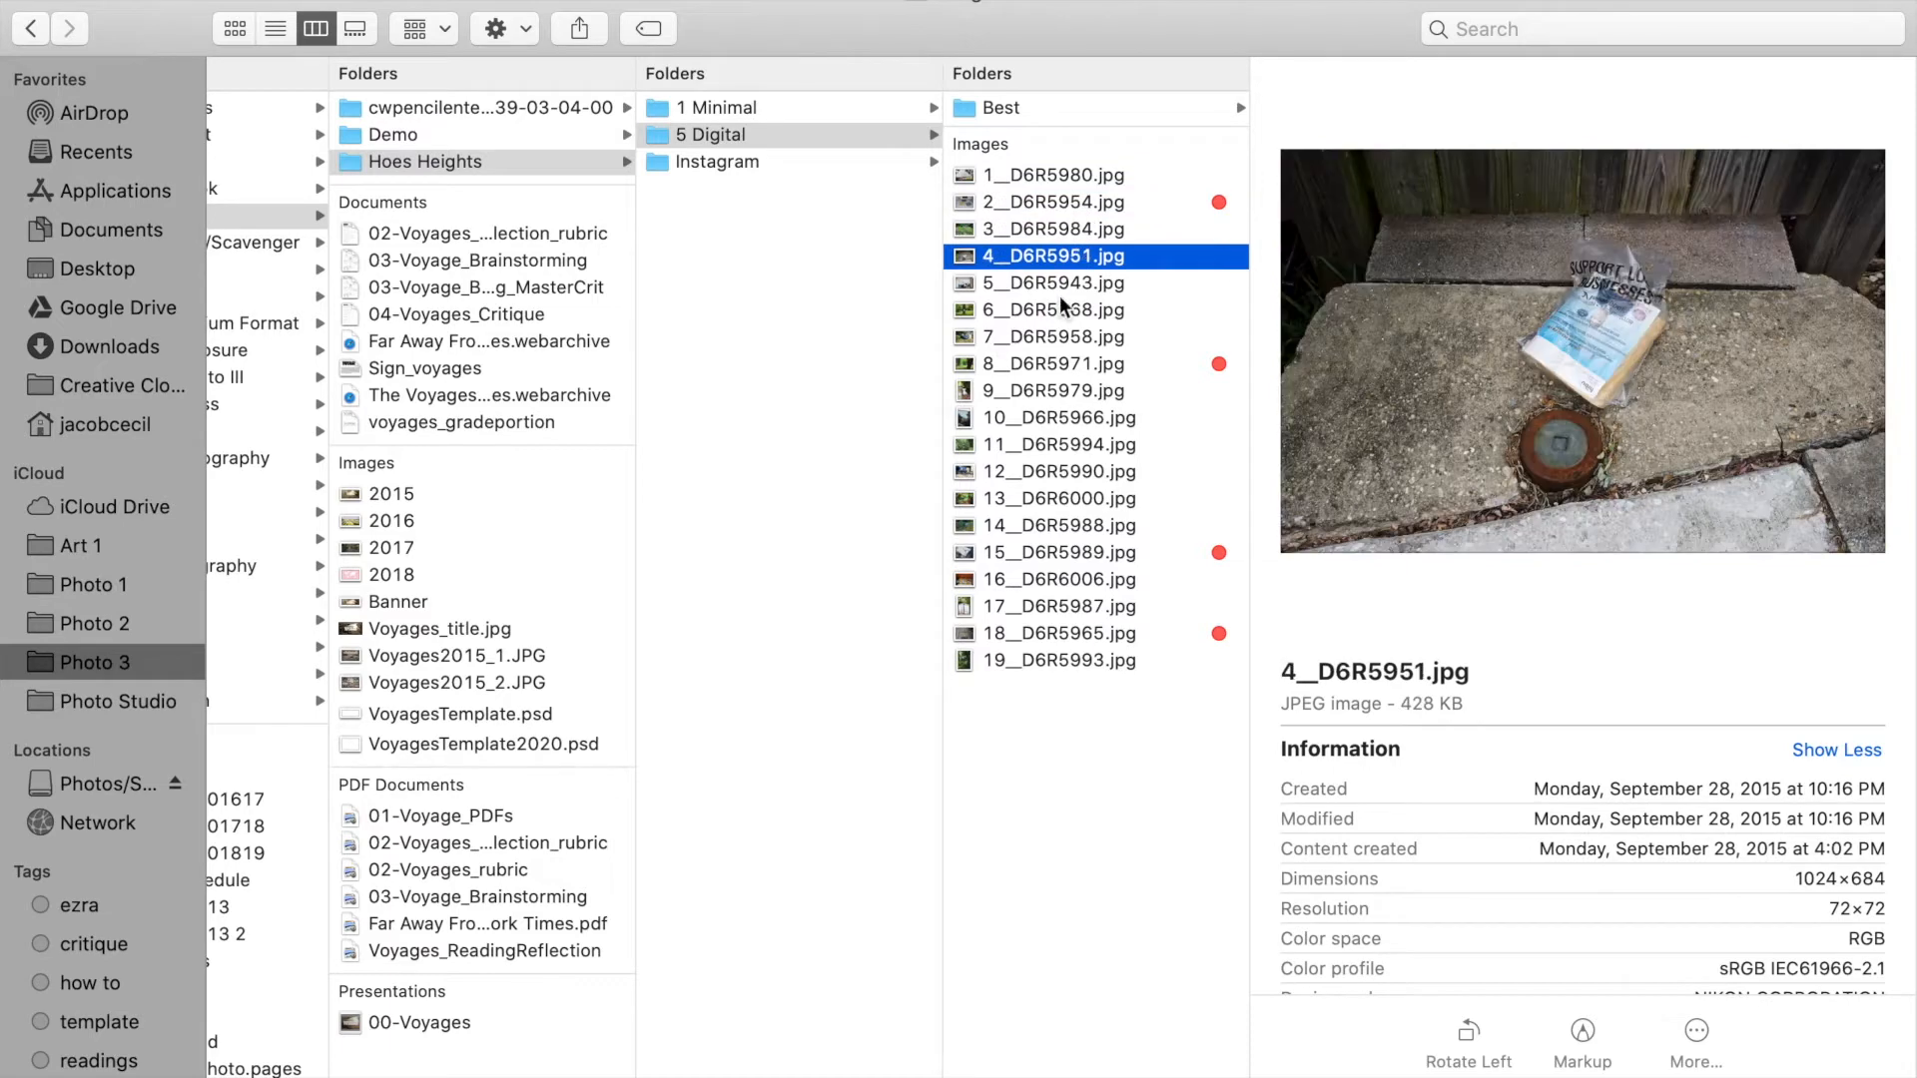
{"action": "key", "text": "Down"}
{"action": "key", "text": "Up"}
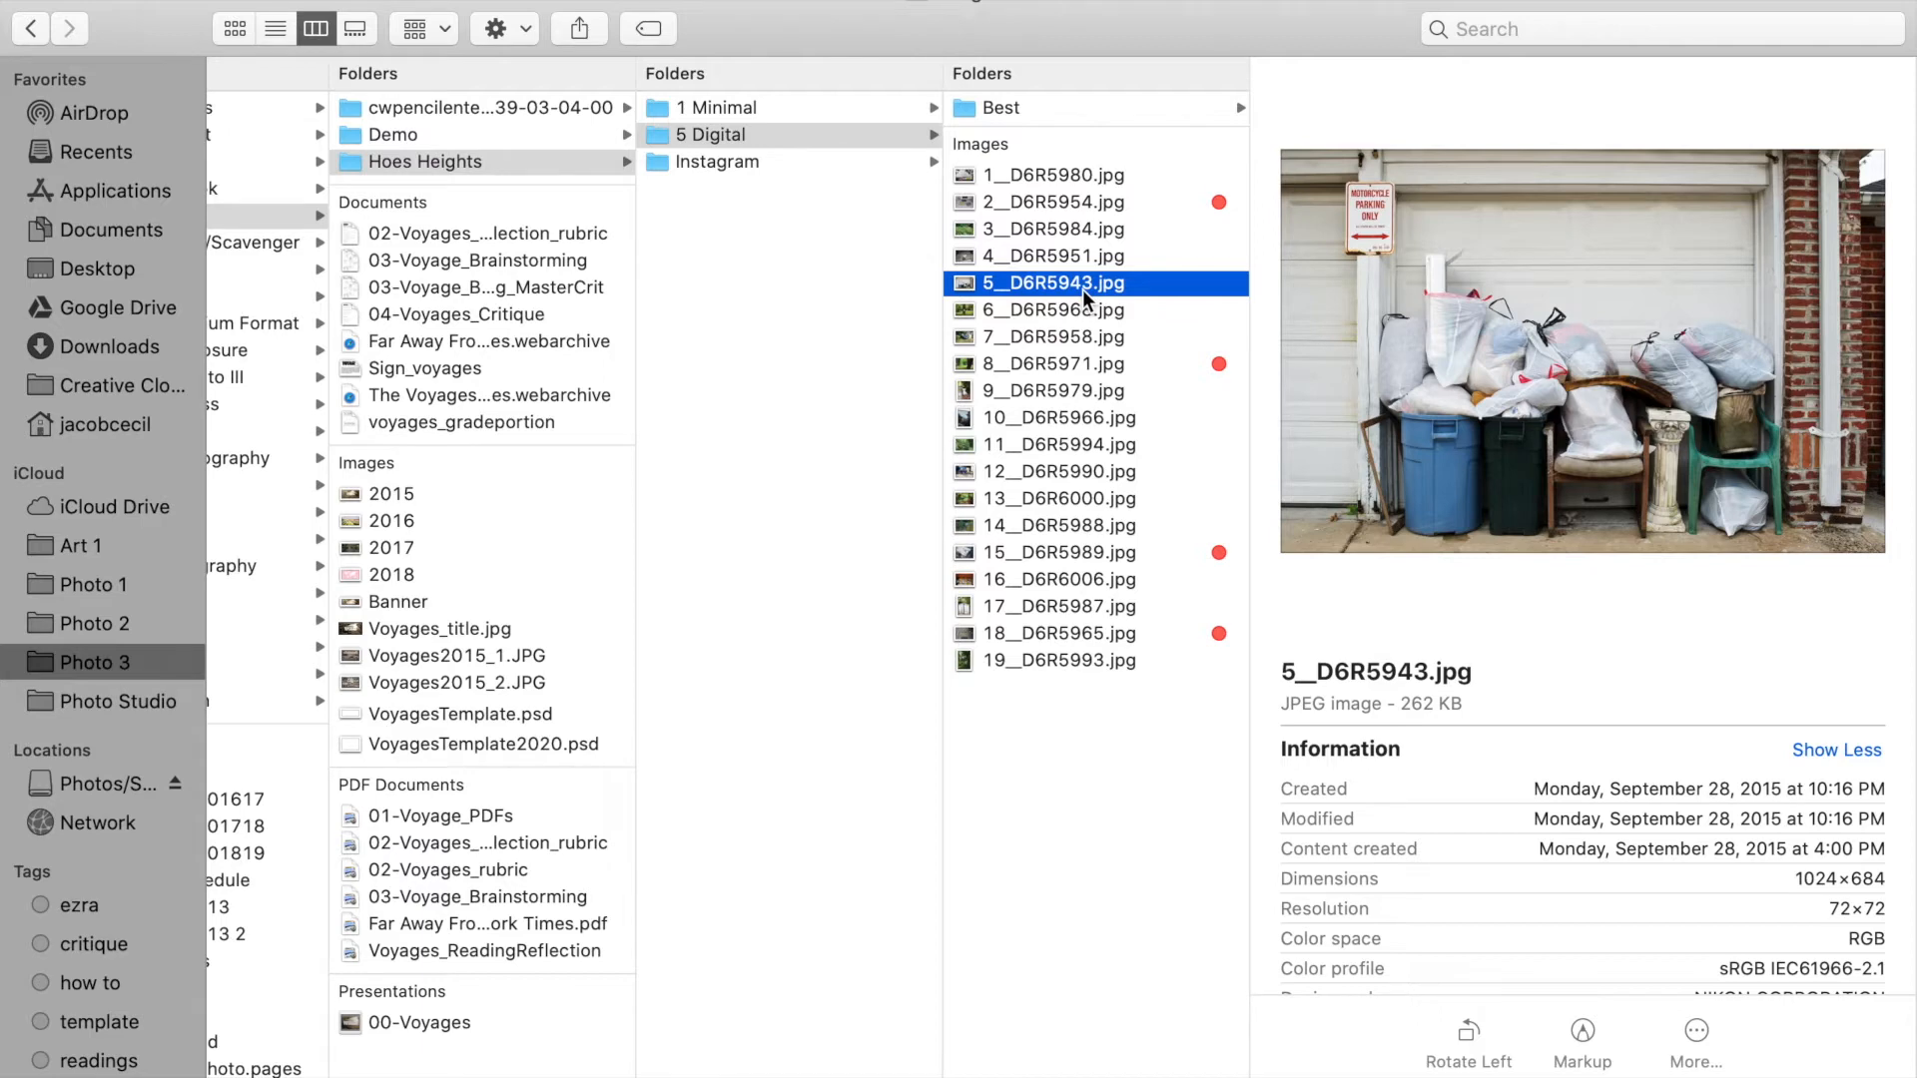
{"action": "right_click", "coordinate": [1086, 296]}
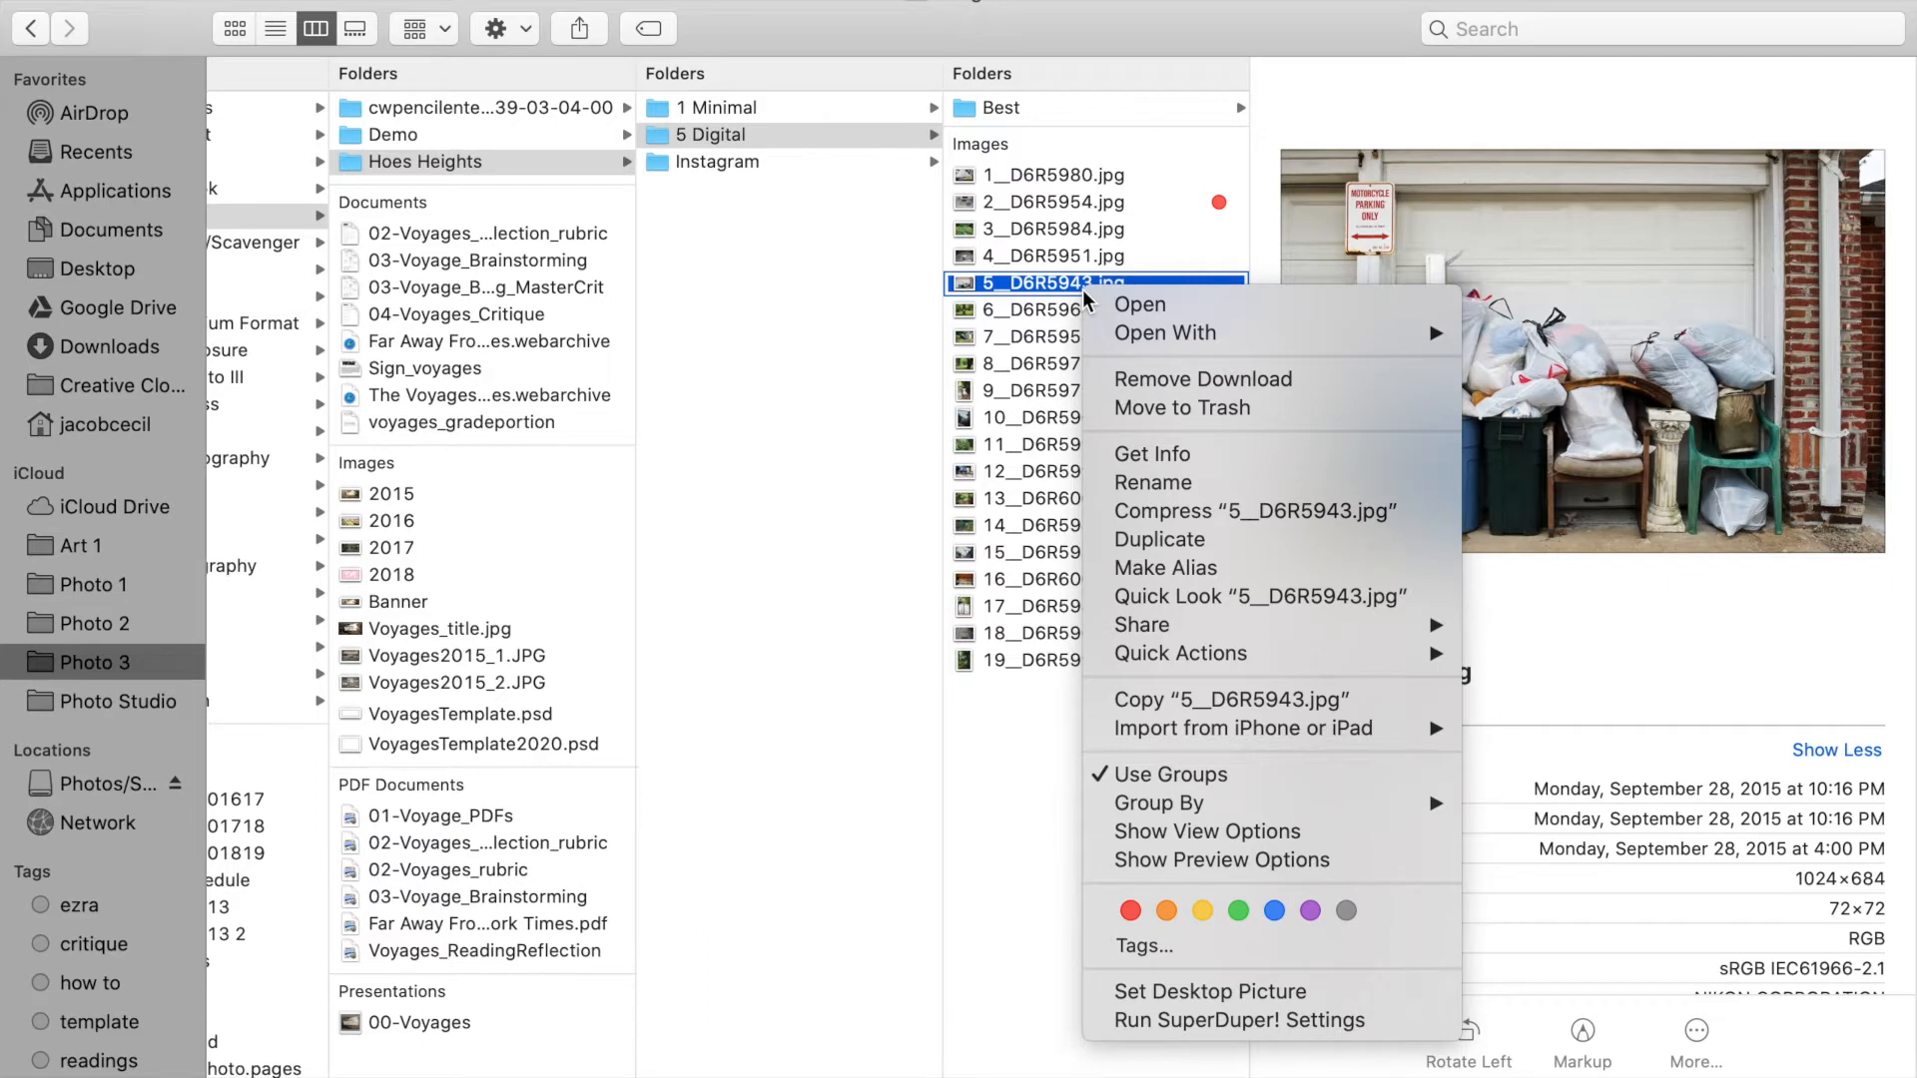
{"action": "left_click", "coordinate": [1130, 911]}
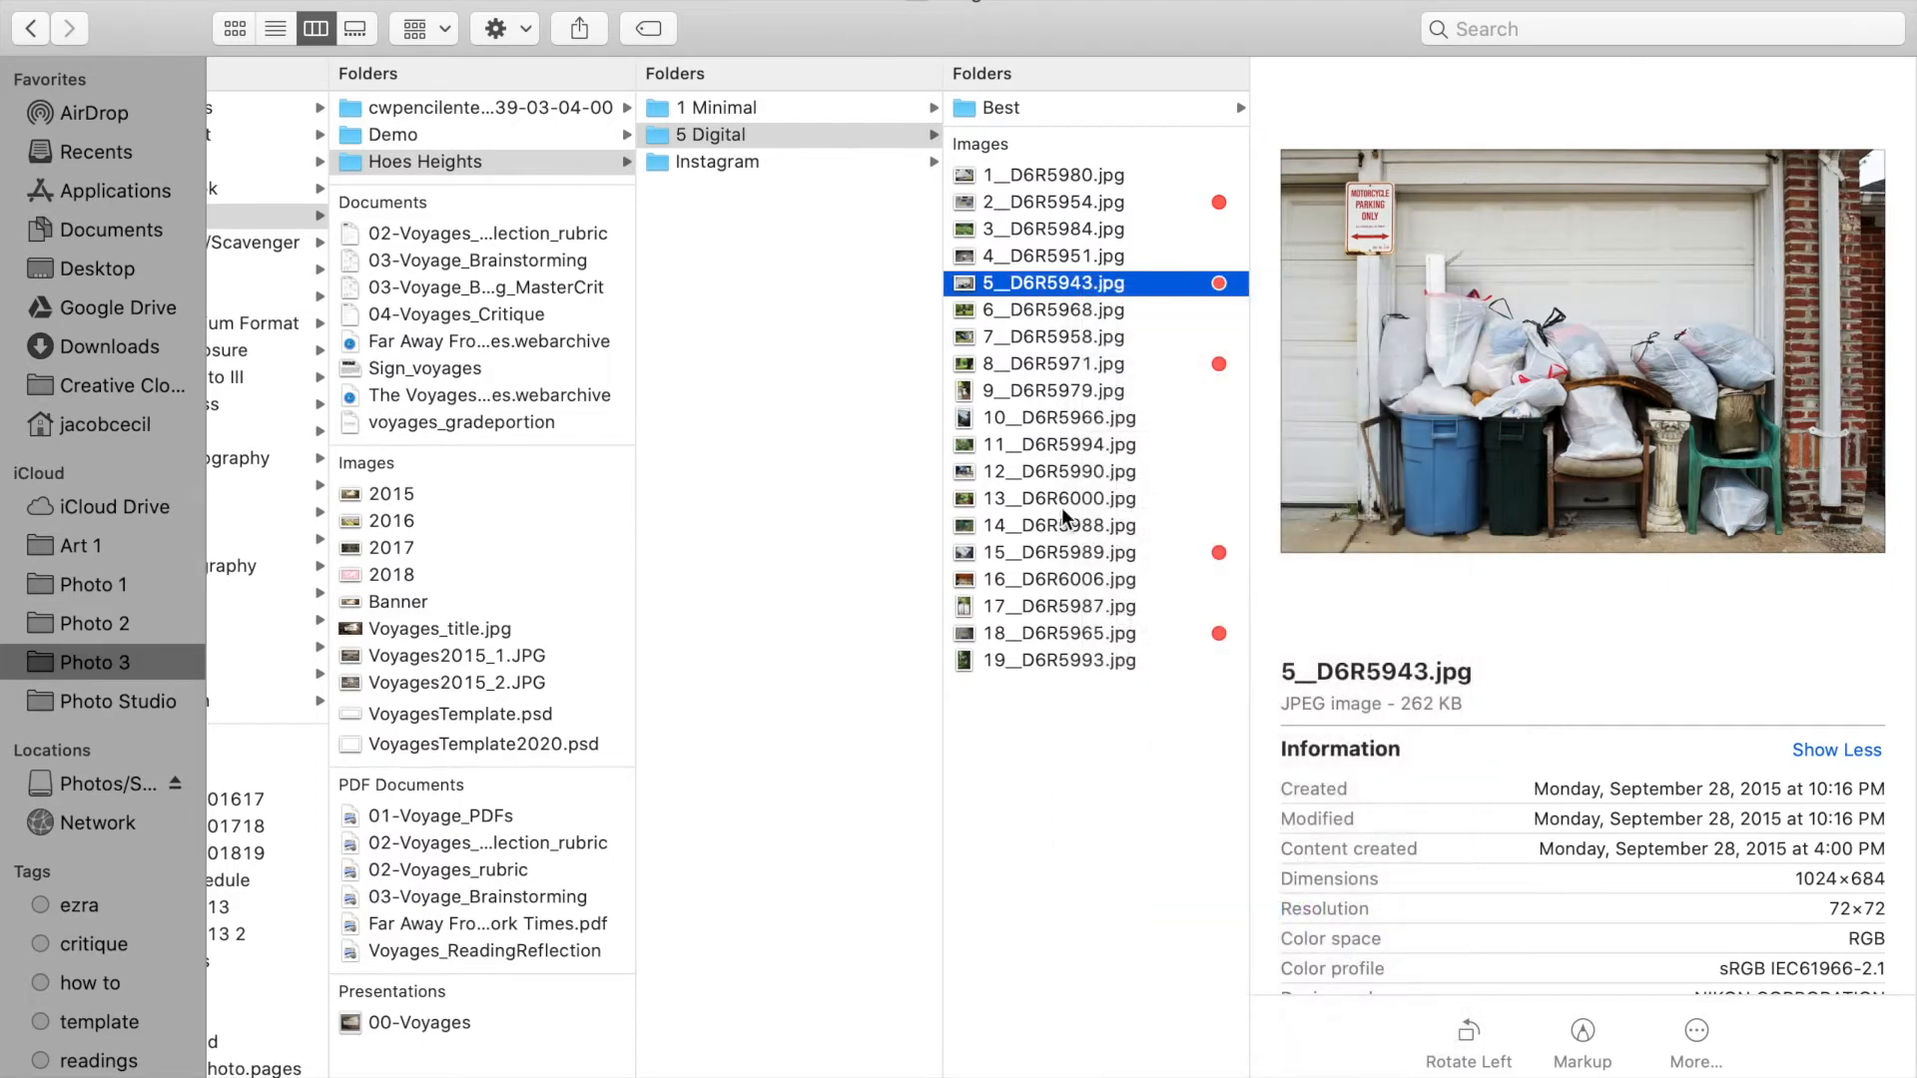
Look through the next photos in the 5 Digital folder and tag 7__D6R5958.jpg red
{"action": "key", "text": "Down"}
{"action": "key", "text": "Down"}
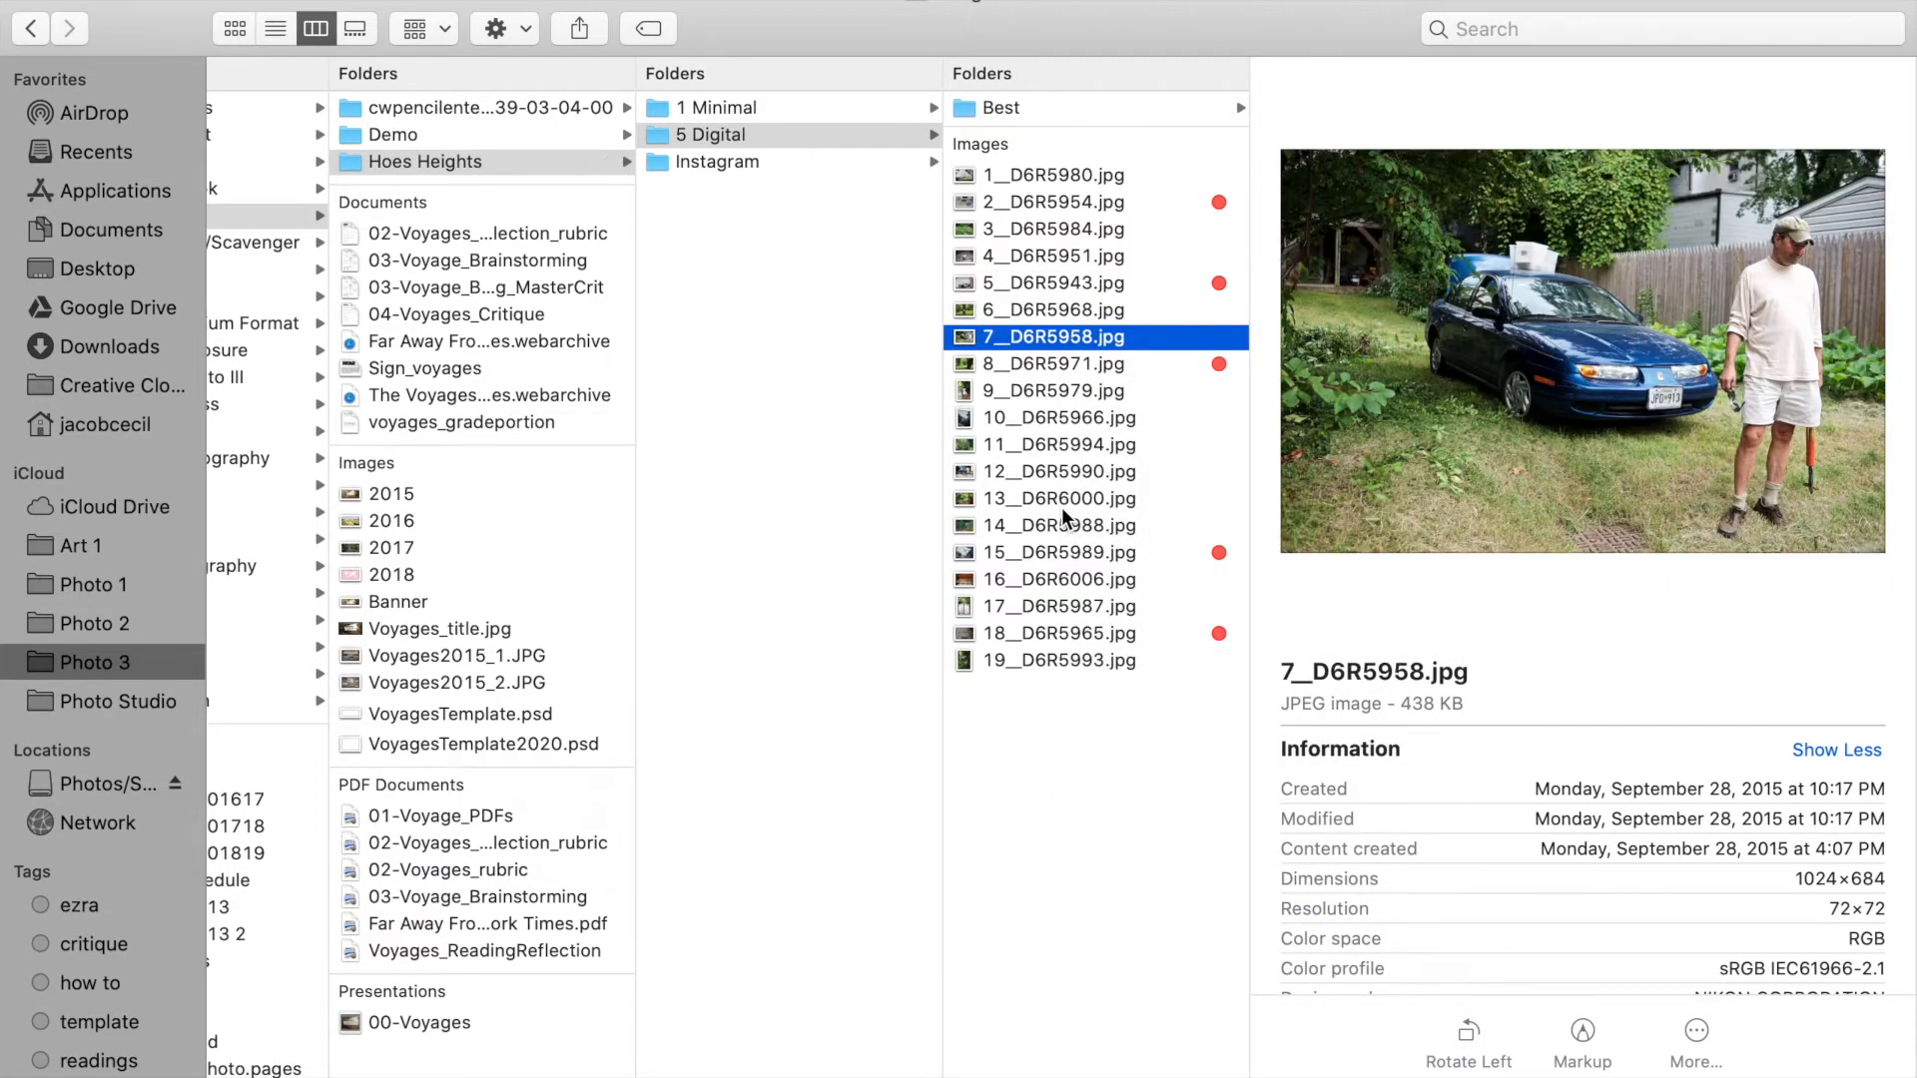
{"action": "key", "text": "Down"}
{"action": "key", "text": "Up"}
{"action": "right_click", "coordinate": [1045, 342]}
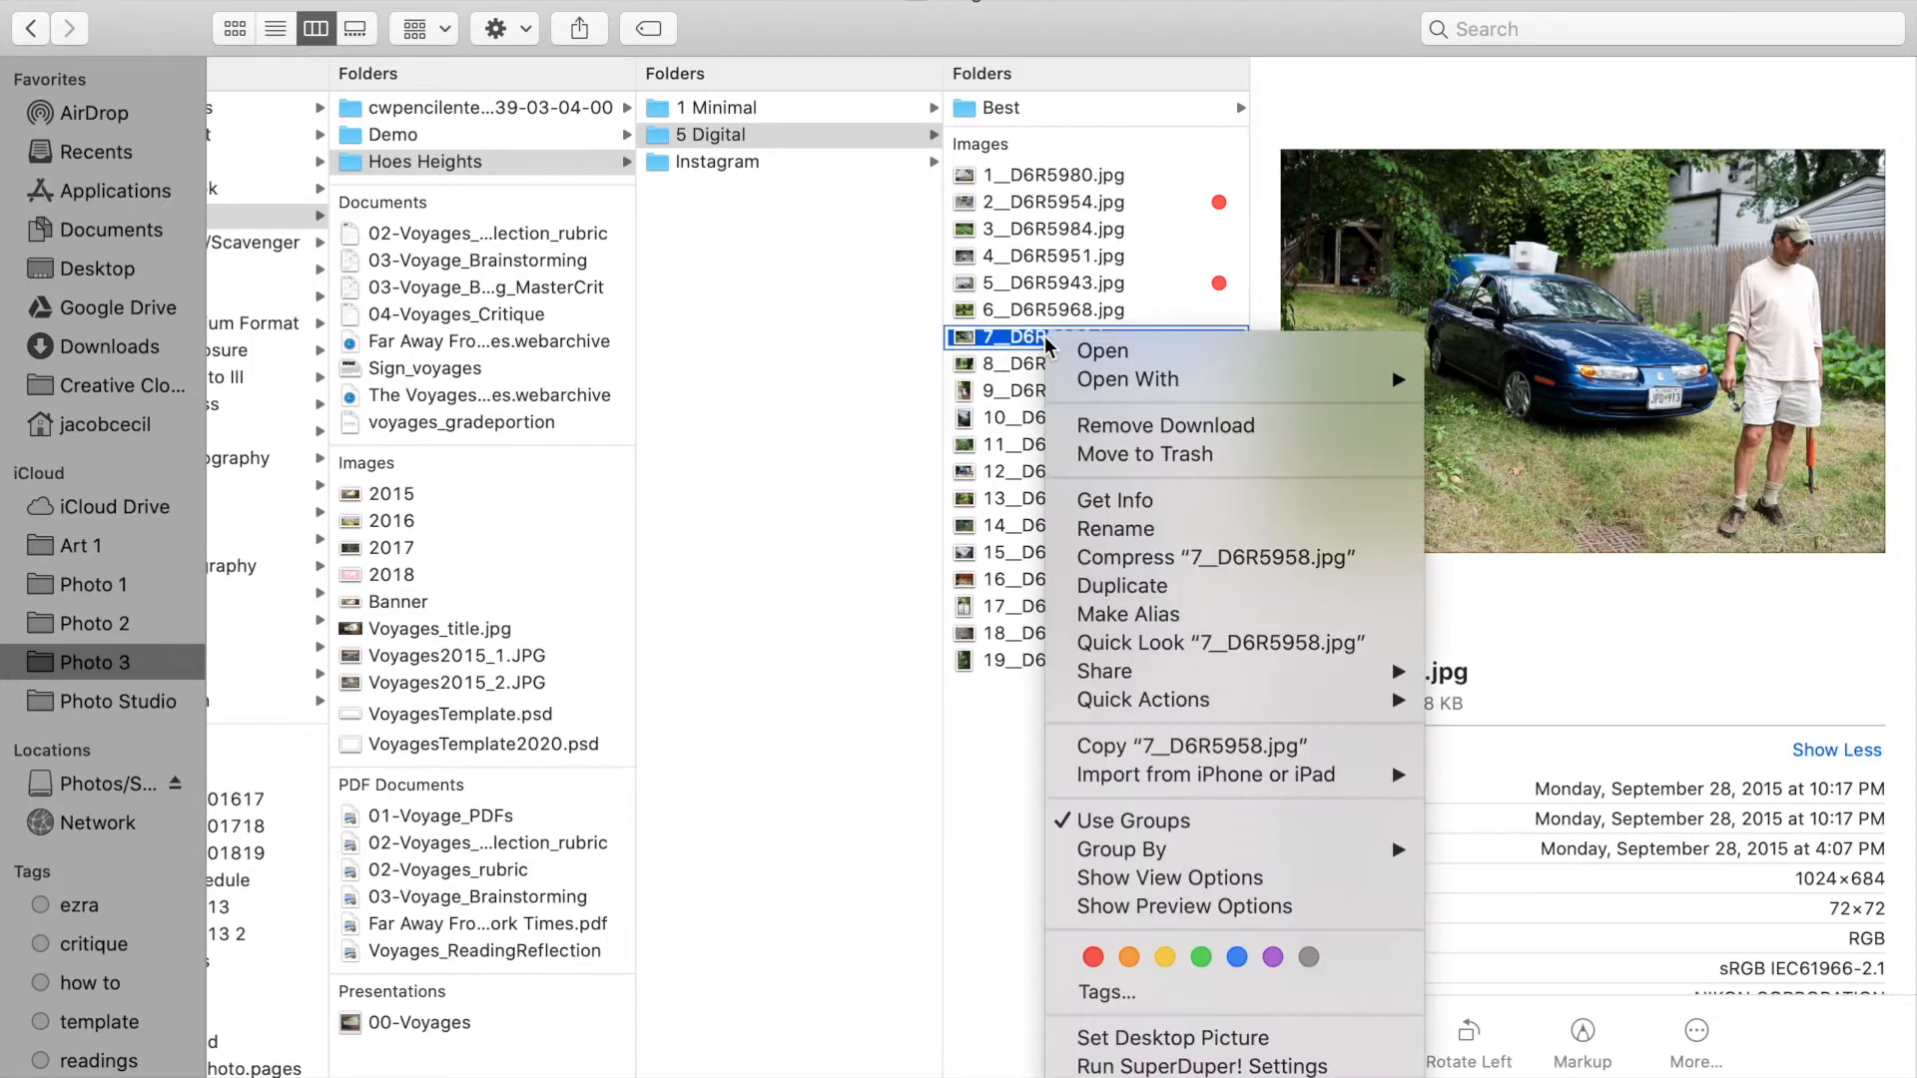
{"action": "left_click", "coordinate": [1092, 958]}
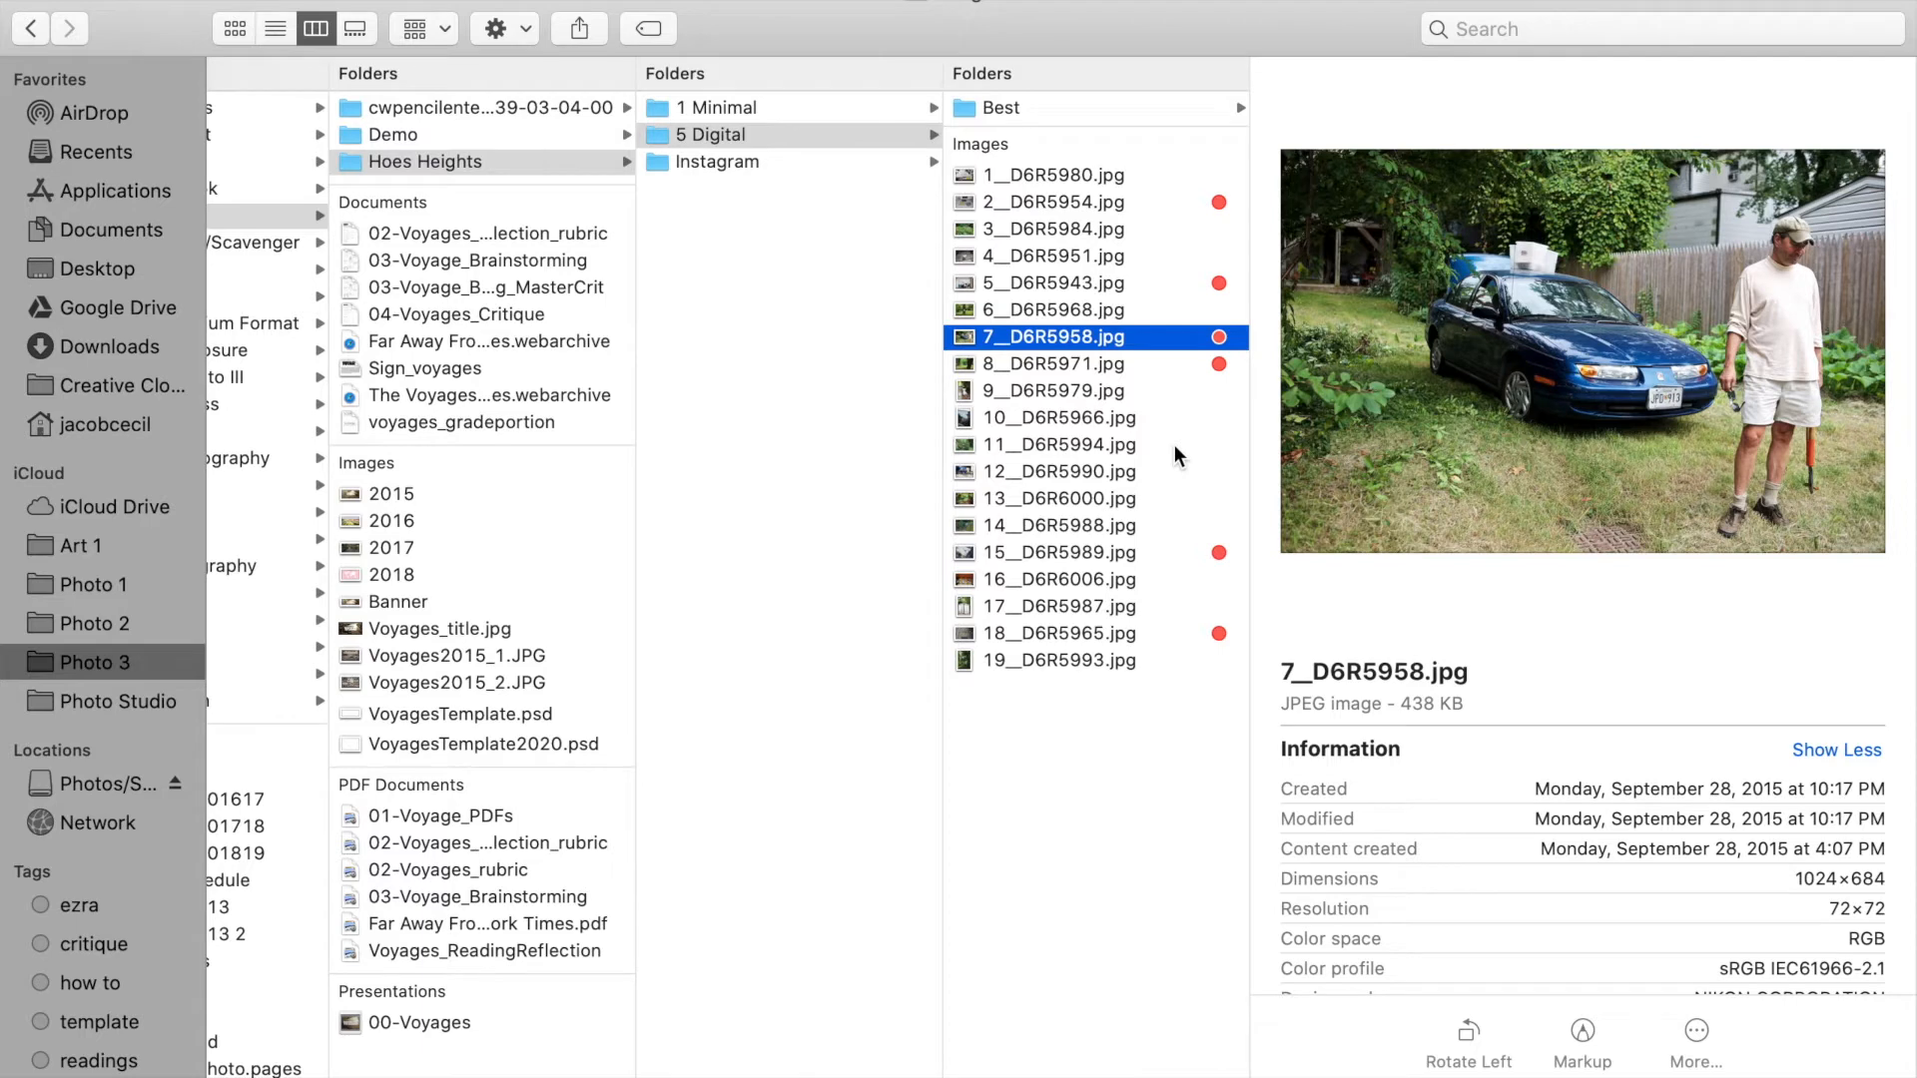
Preview the cat cutout photo 9__D6R5979.jpg and tag it red
{"action": "left_click", "coordinate": [1158, 399]}
{"action": "left_click", "coordinate": [1156, 409]}
{"action": "left_click", "coordinate": [1148, 387]}
{"action": "right_click", "coordinate": [1134, 397]}
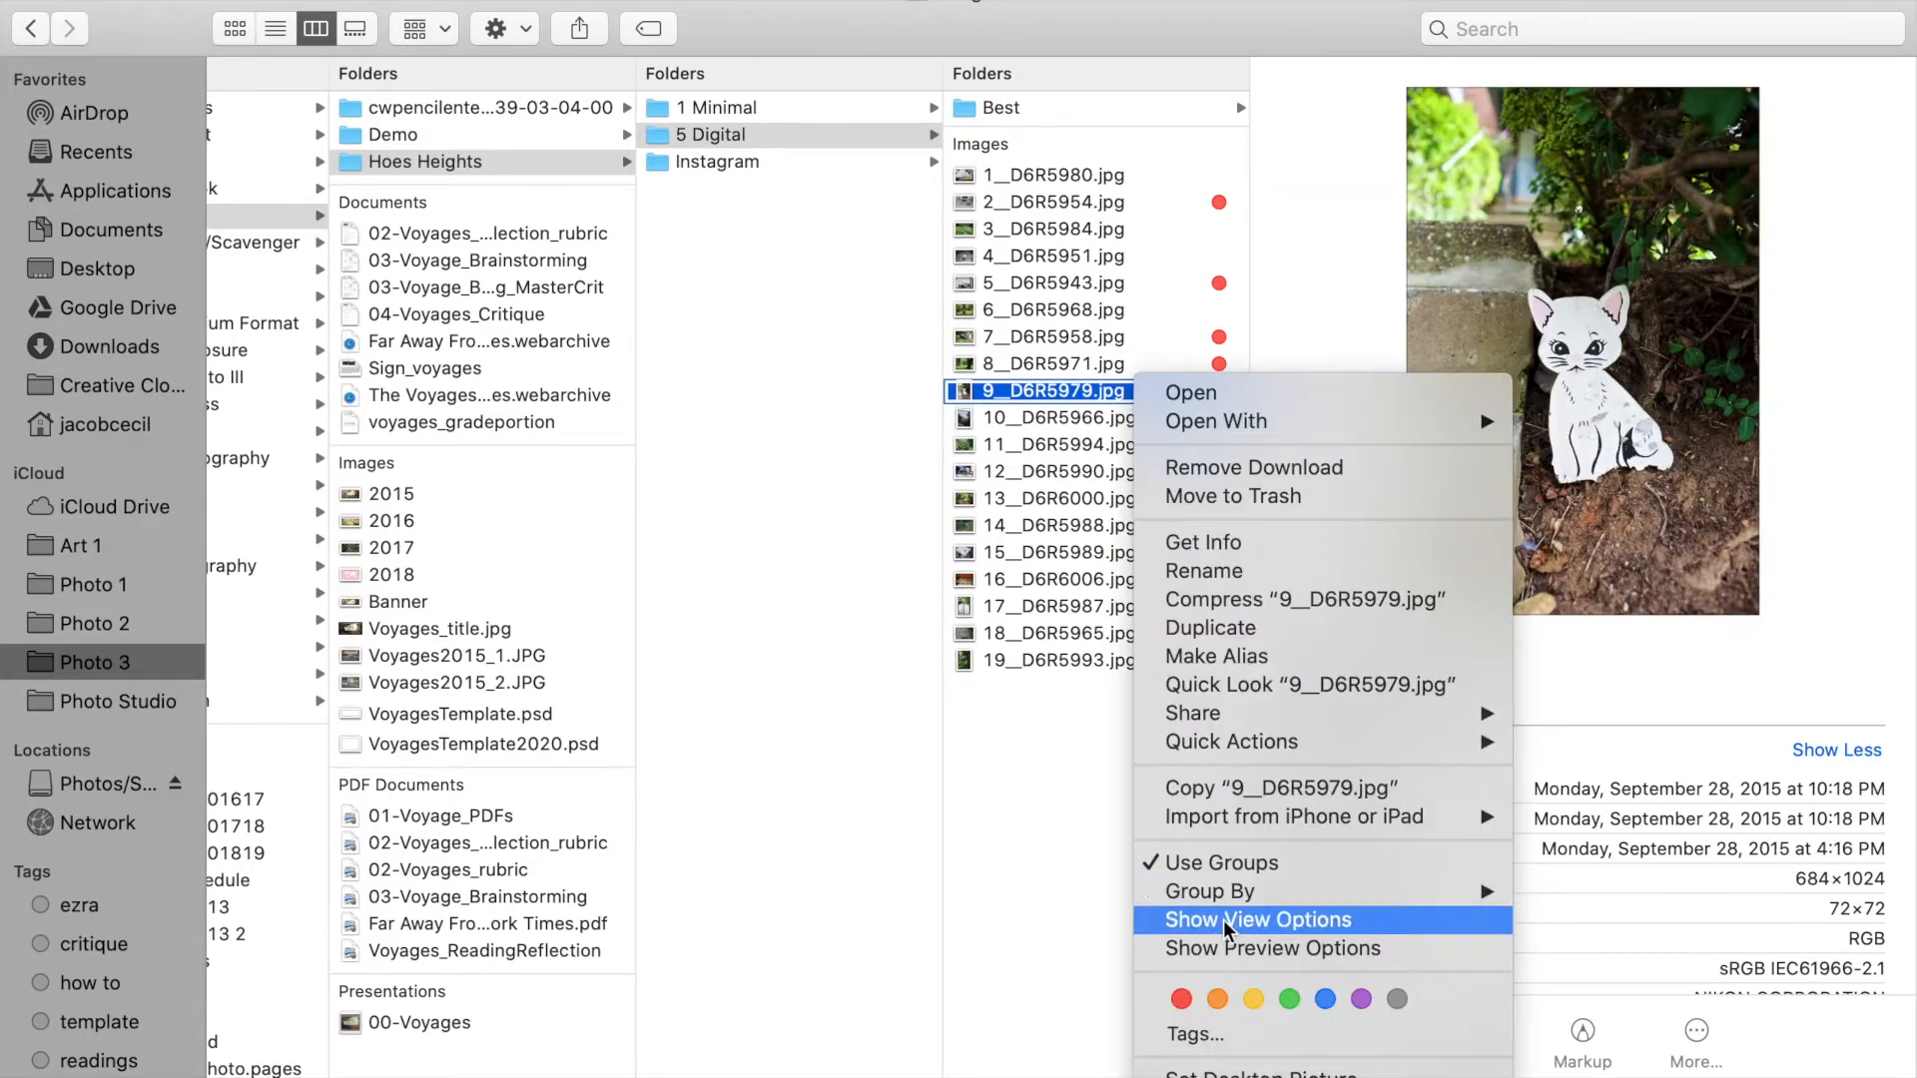
{"action": "left_click", "coordinate": [1181, 998]}
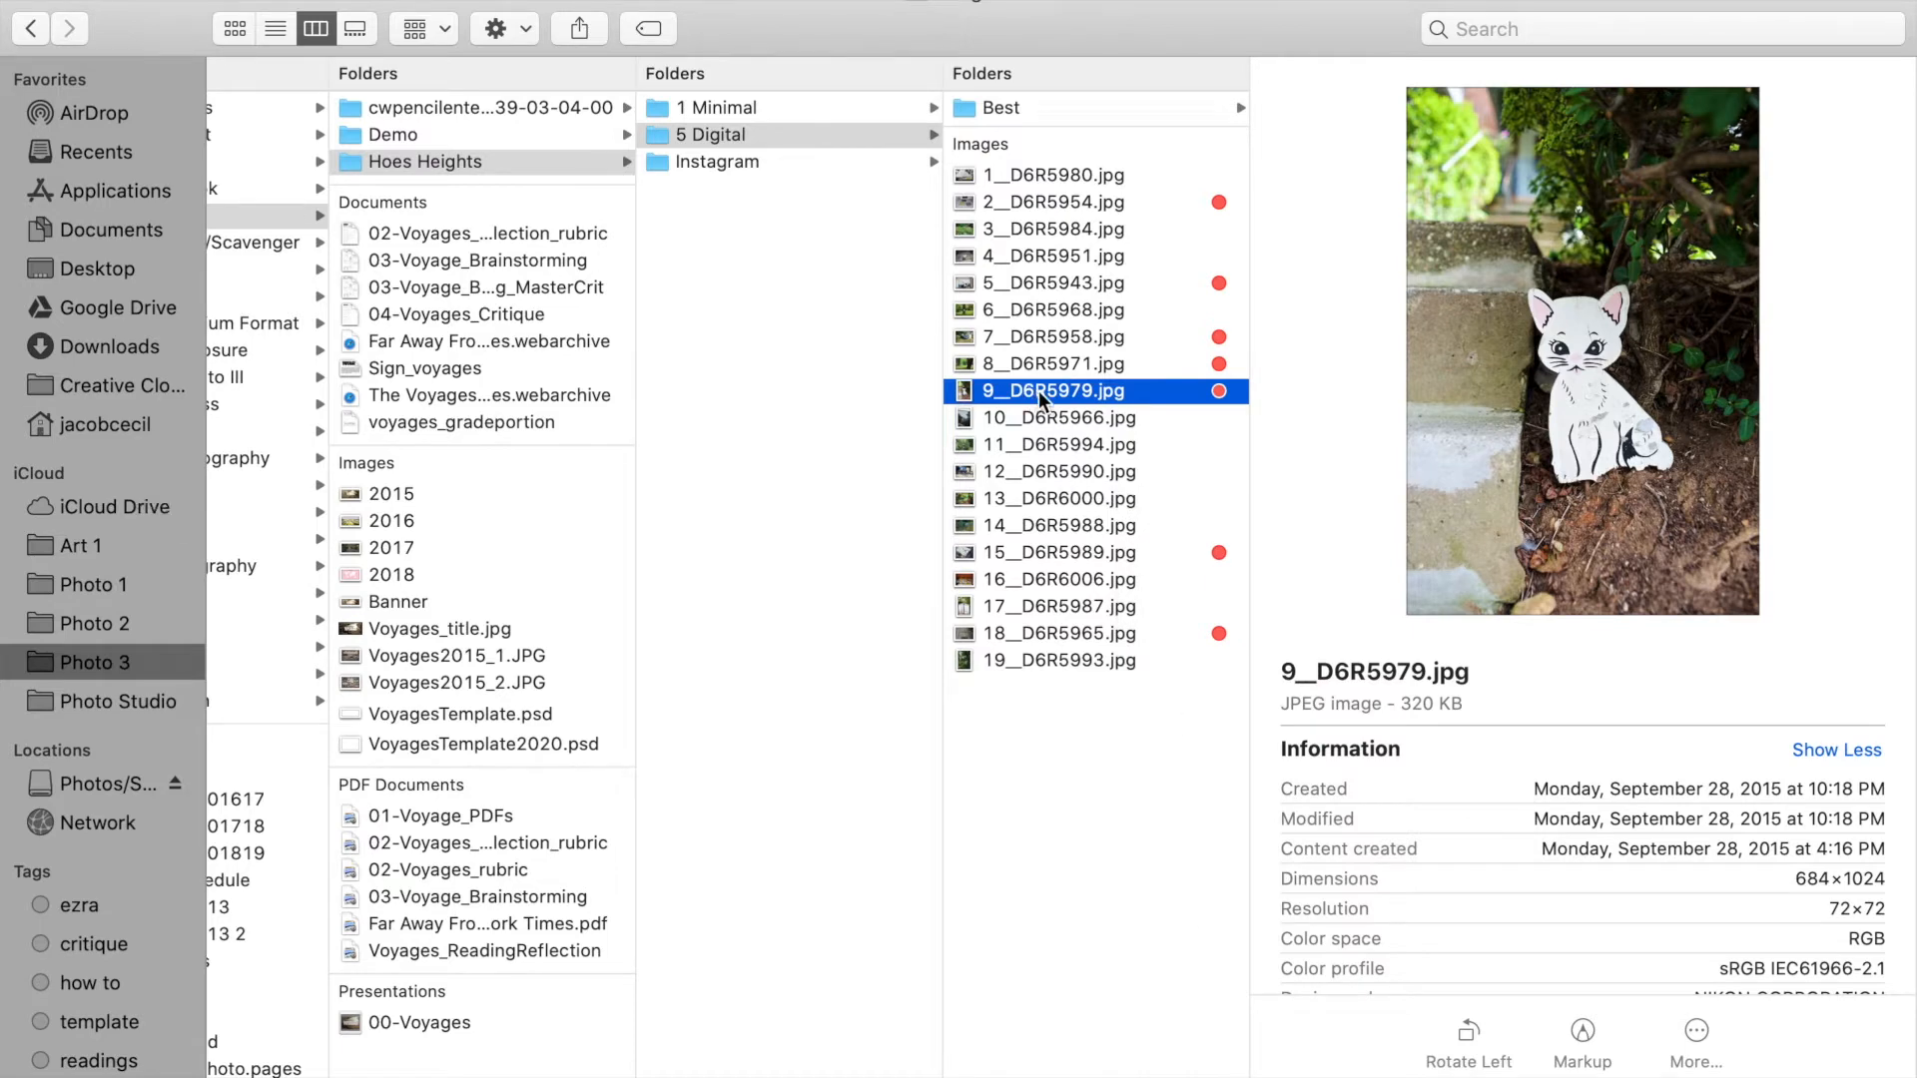
Tag 6__D6R5968.jpg red and open it in Photopea
{"action": "left_click", "coordinate": [1068, 342]}
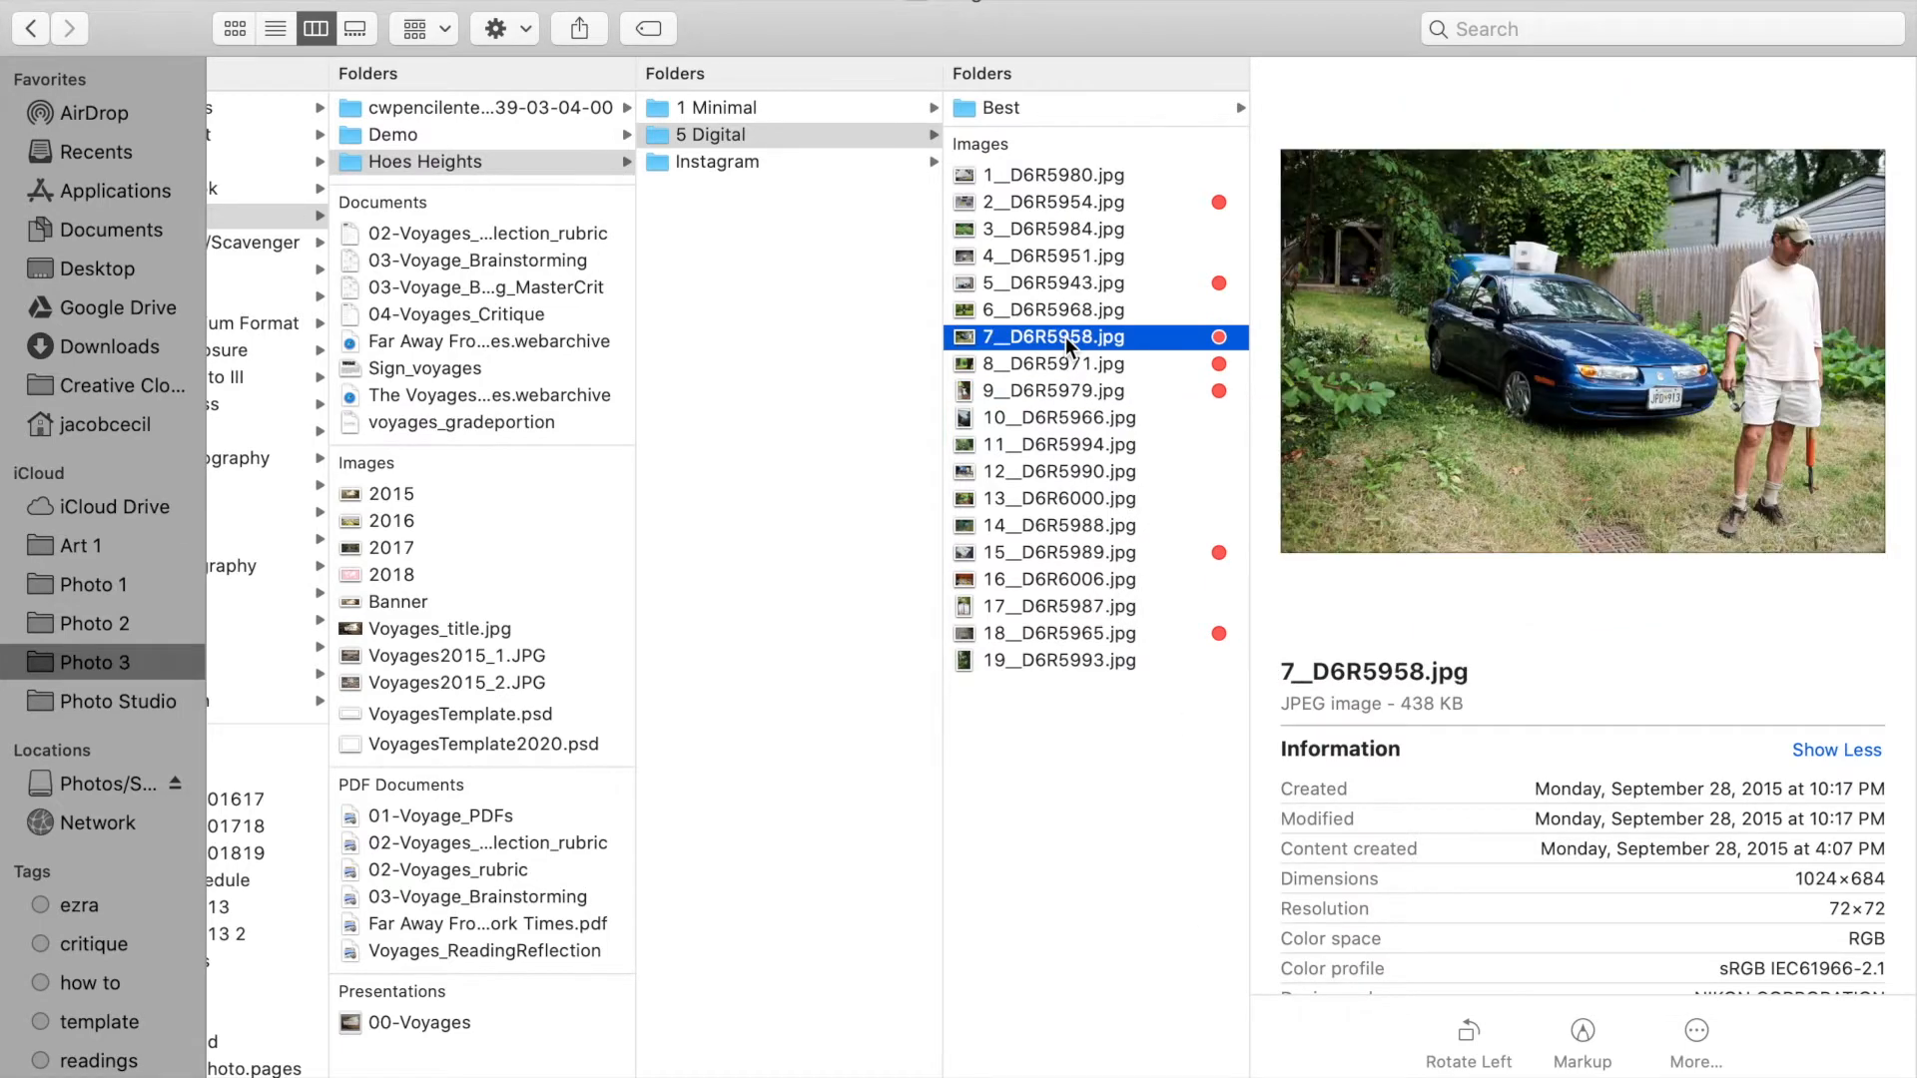
{"action": "key", "text": "Up"}
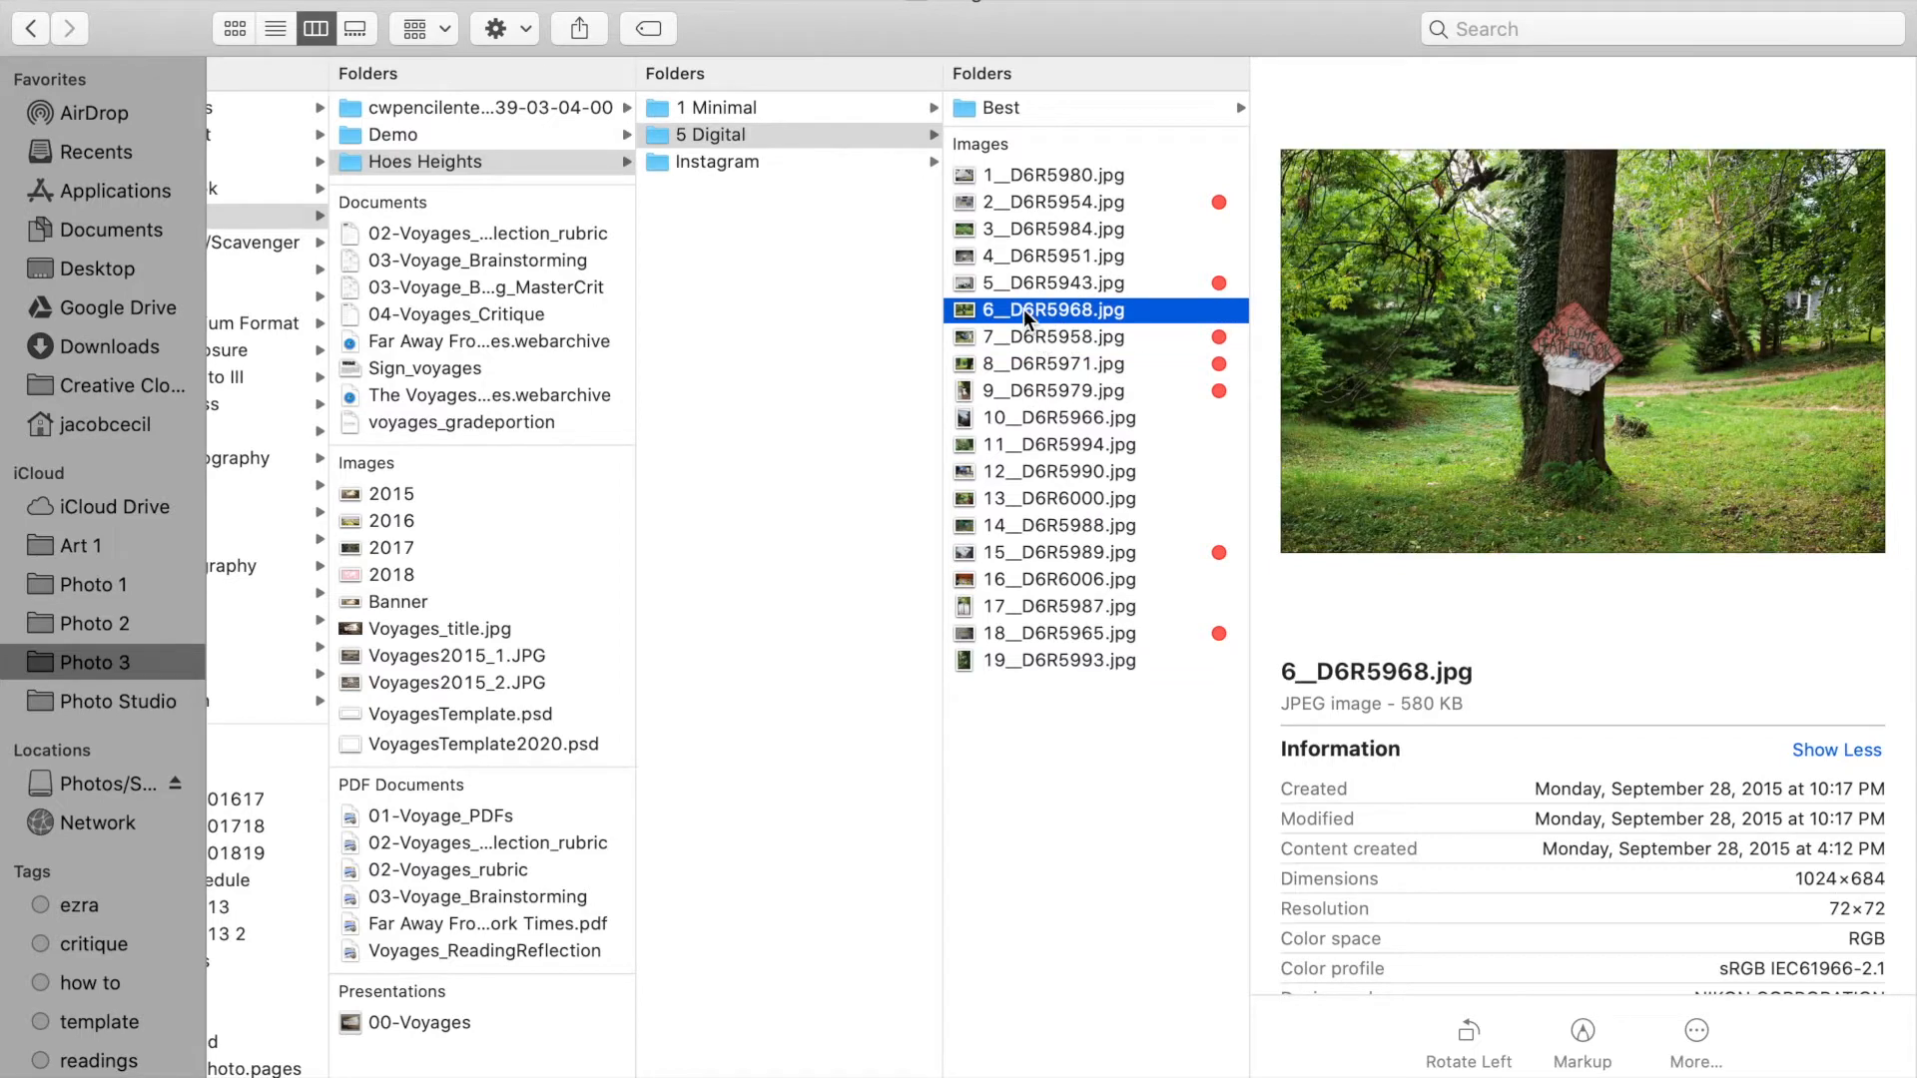
{"action": "right_click", "coordinate": [1035, 312]}
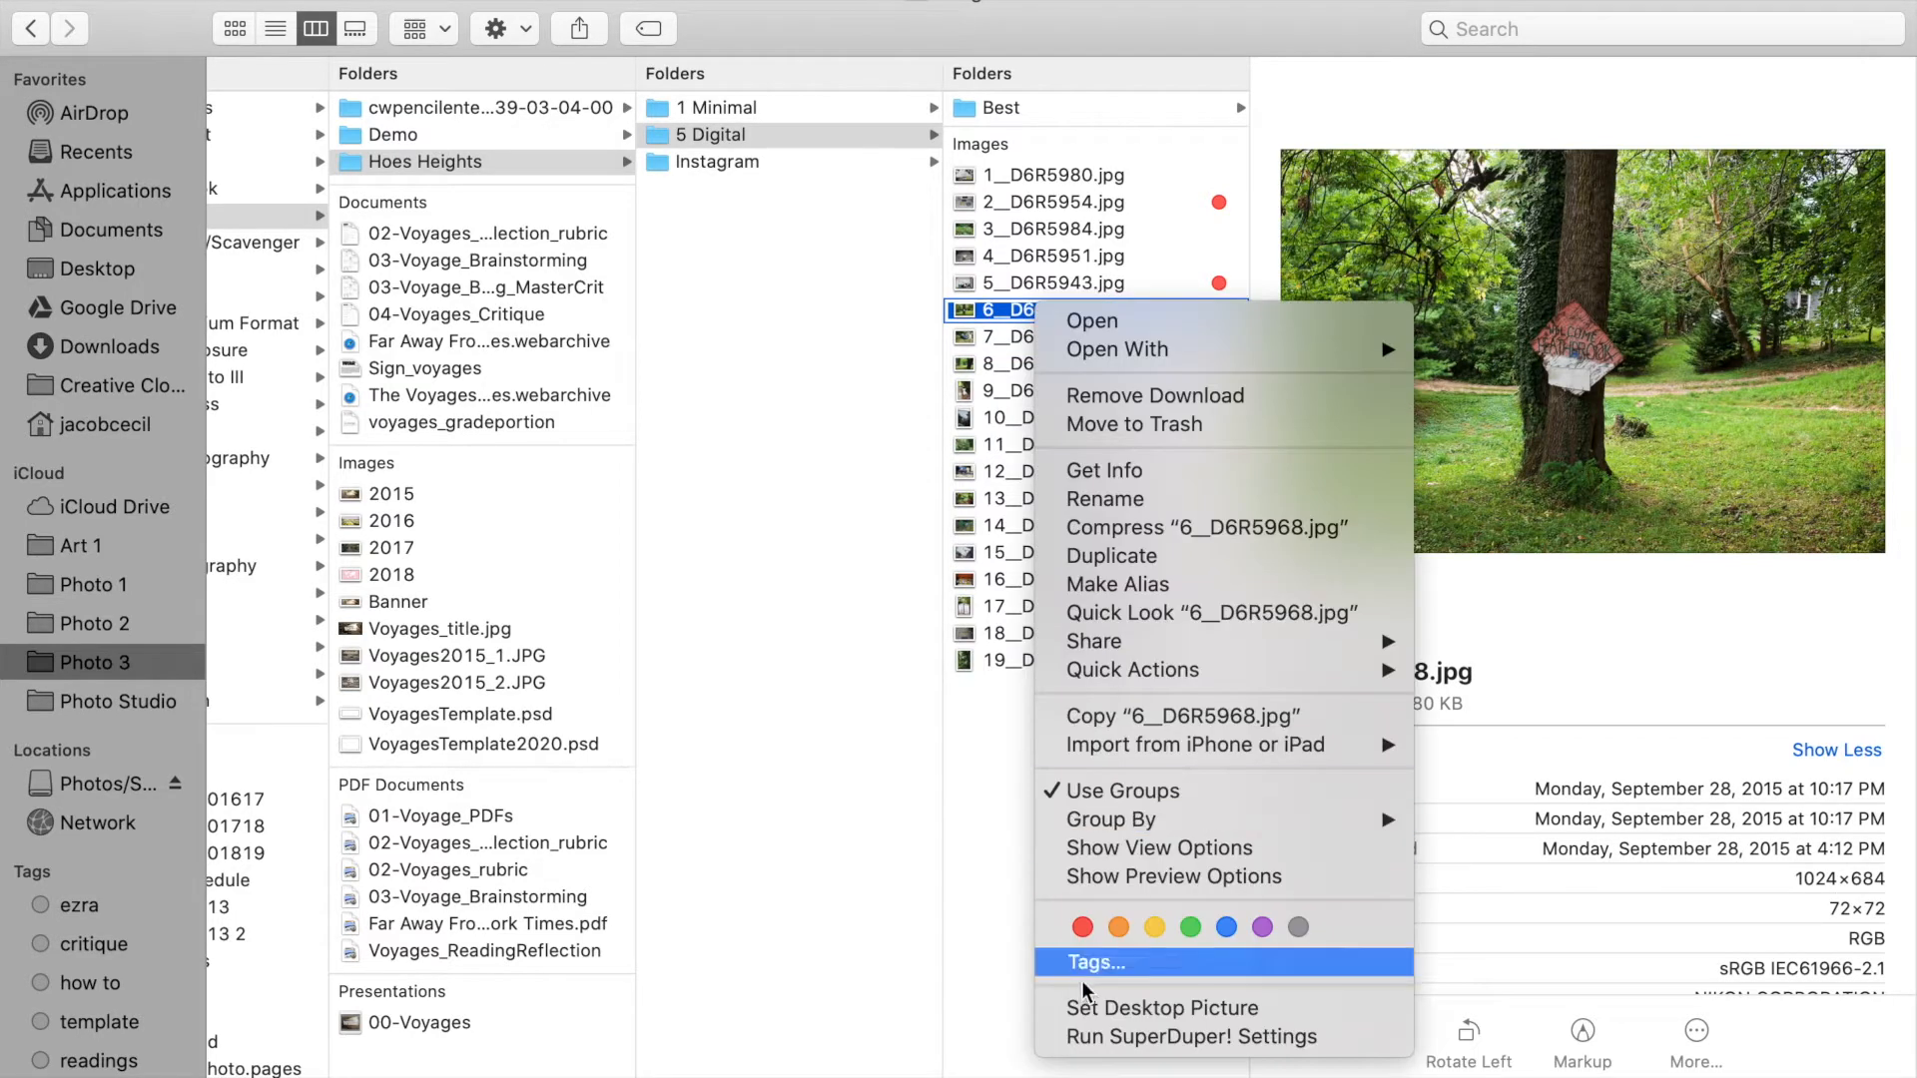
{"action": "left_click", "coordinate": [1082, 927]}
{"action": "left_click_drag", "start_coordinate": [1038, 307], "coordinate": [761, 55]}
{"action": "key", "text": "ctrl+Right"}
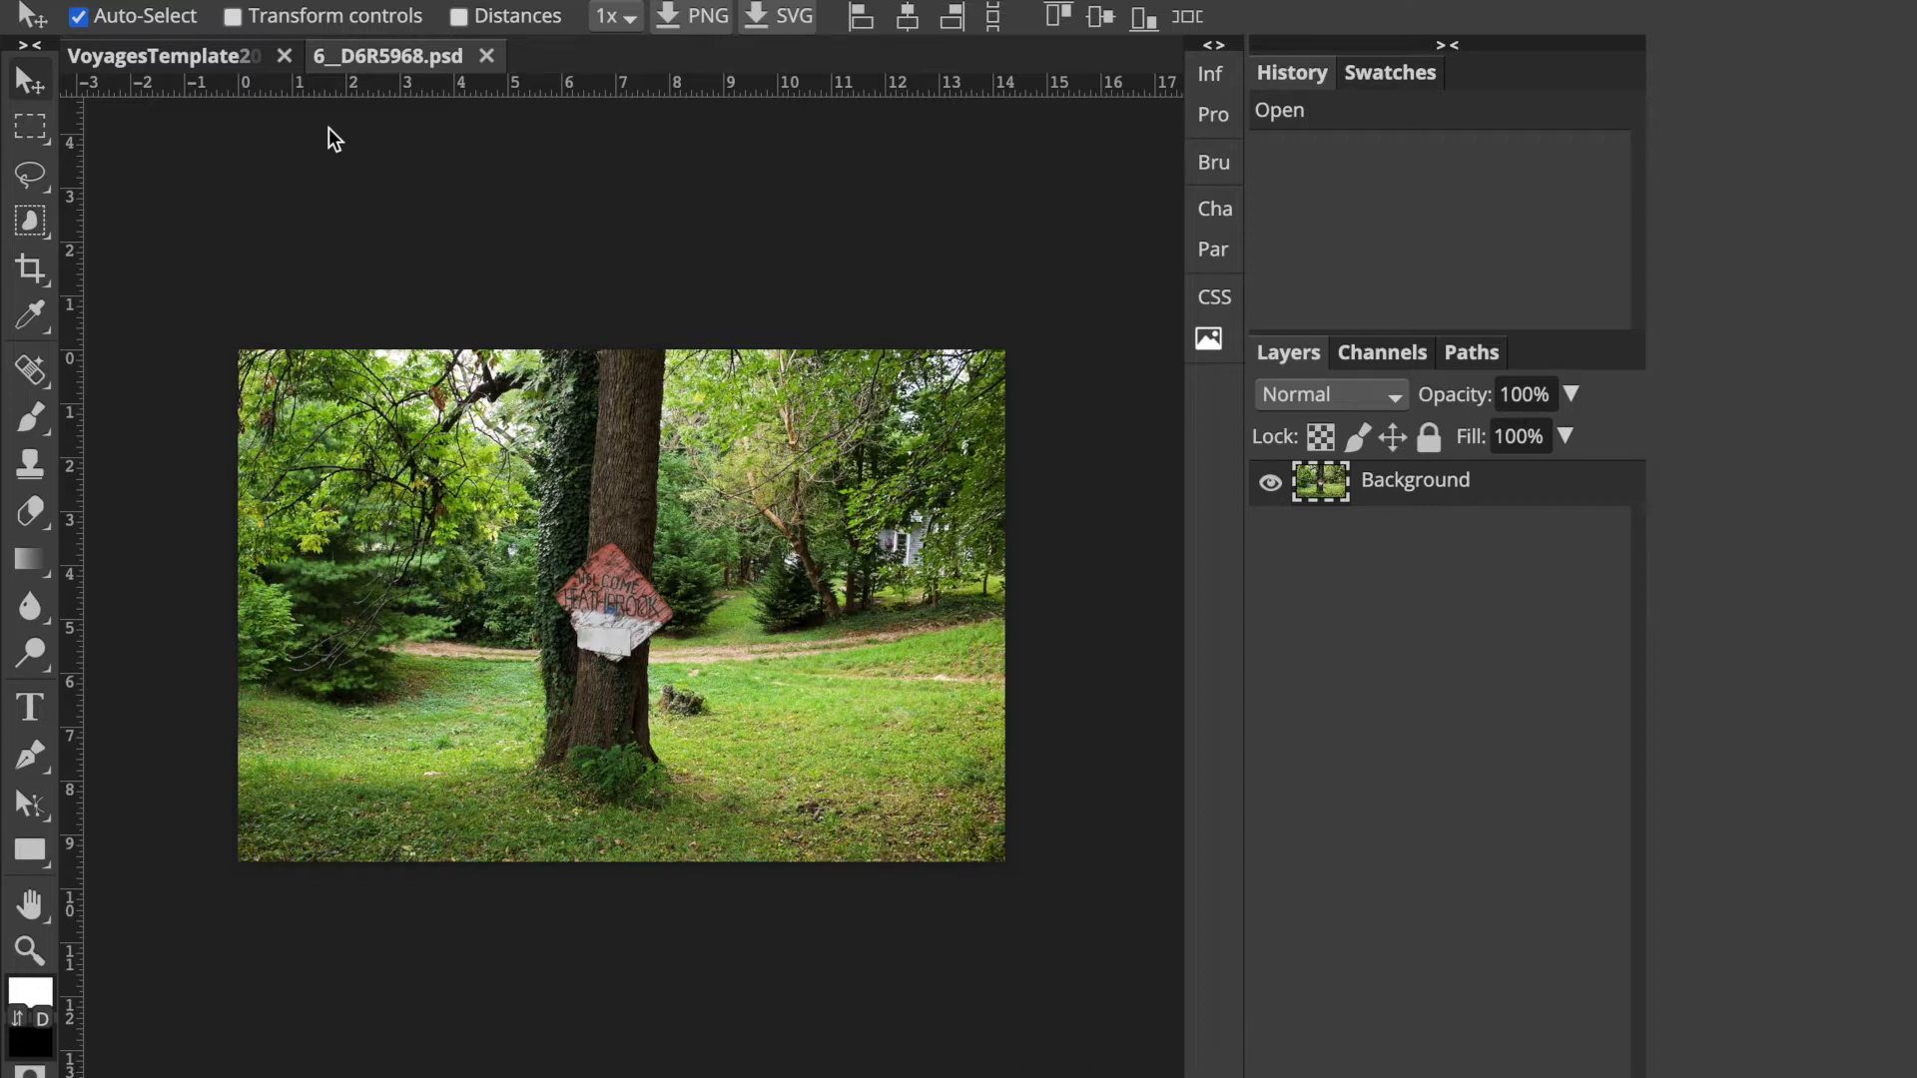
Try a fixed-ratio crop of 4 by 3 on the tree sign photo
{"action": "left_click", "coordinate": [30, 268]}
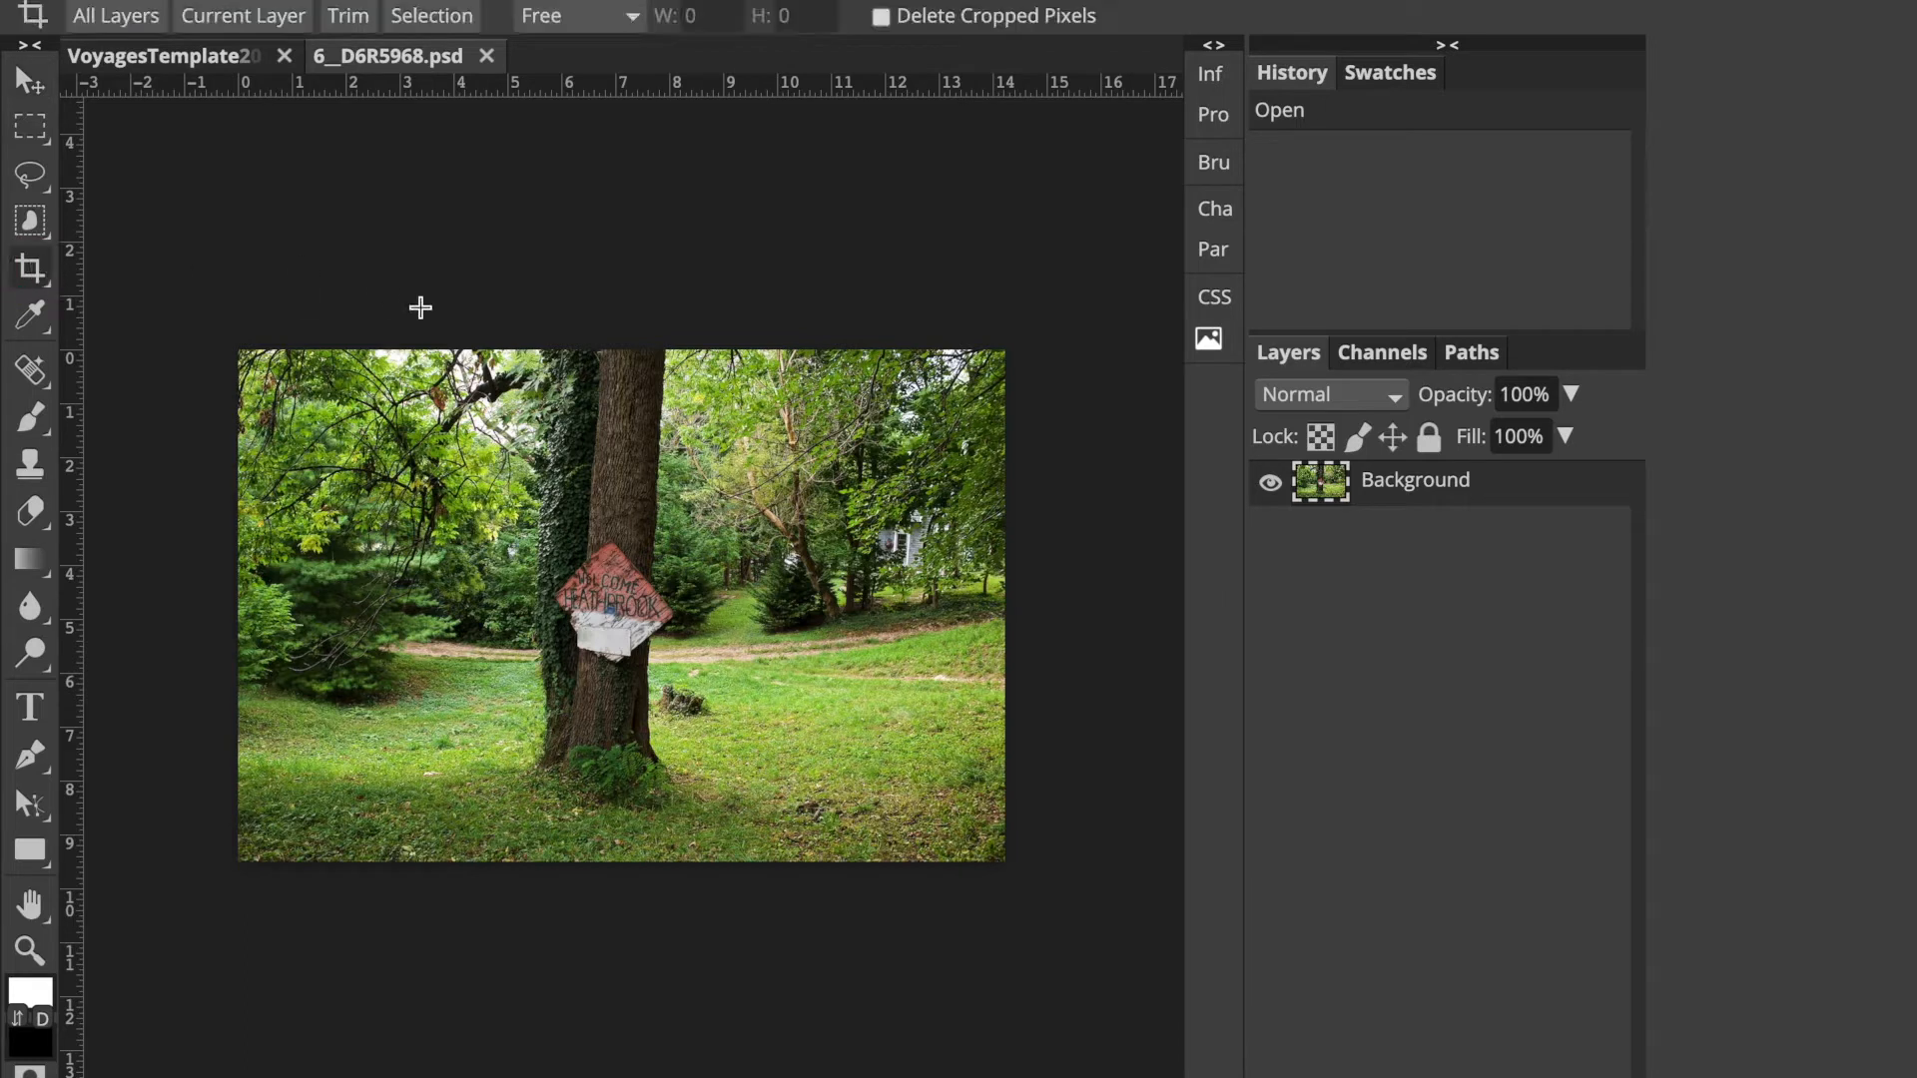
{"action": "left_click", "coordinate": [639, 15]}
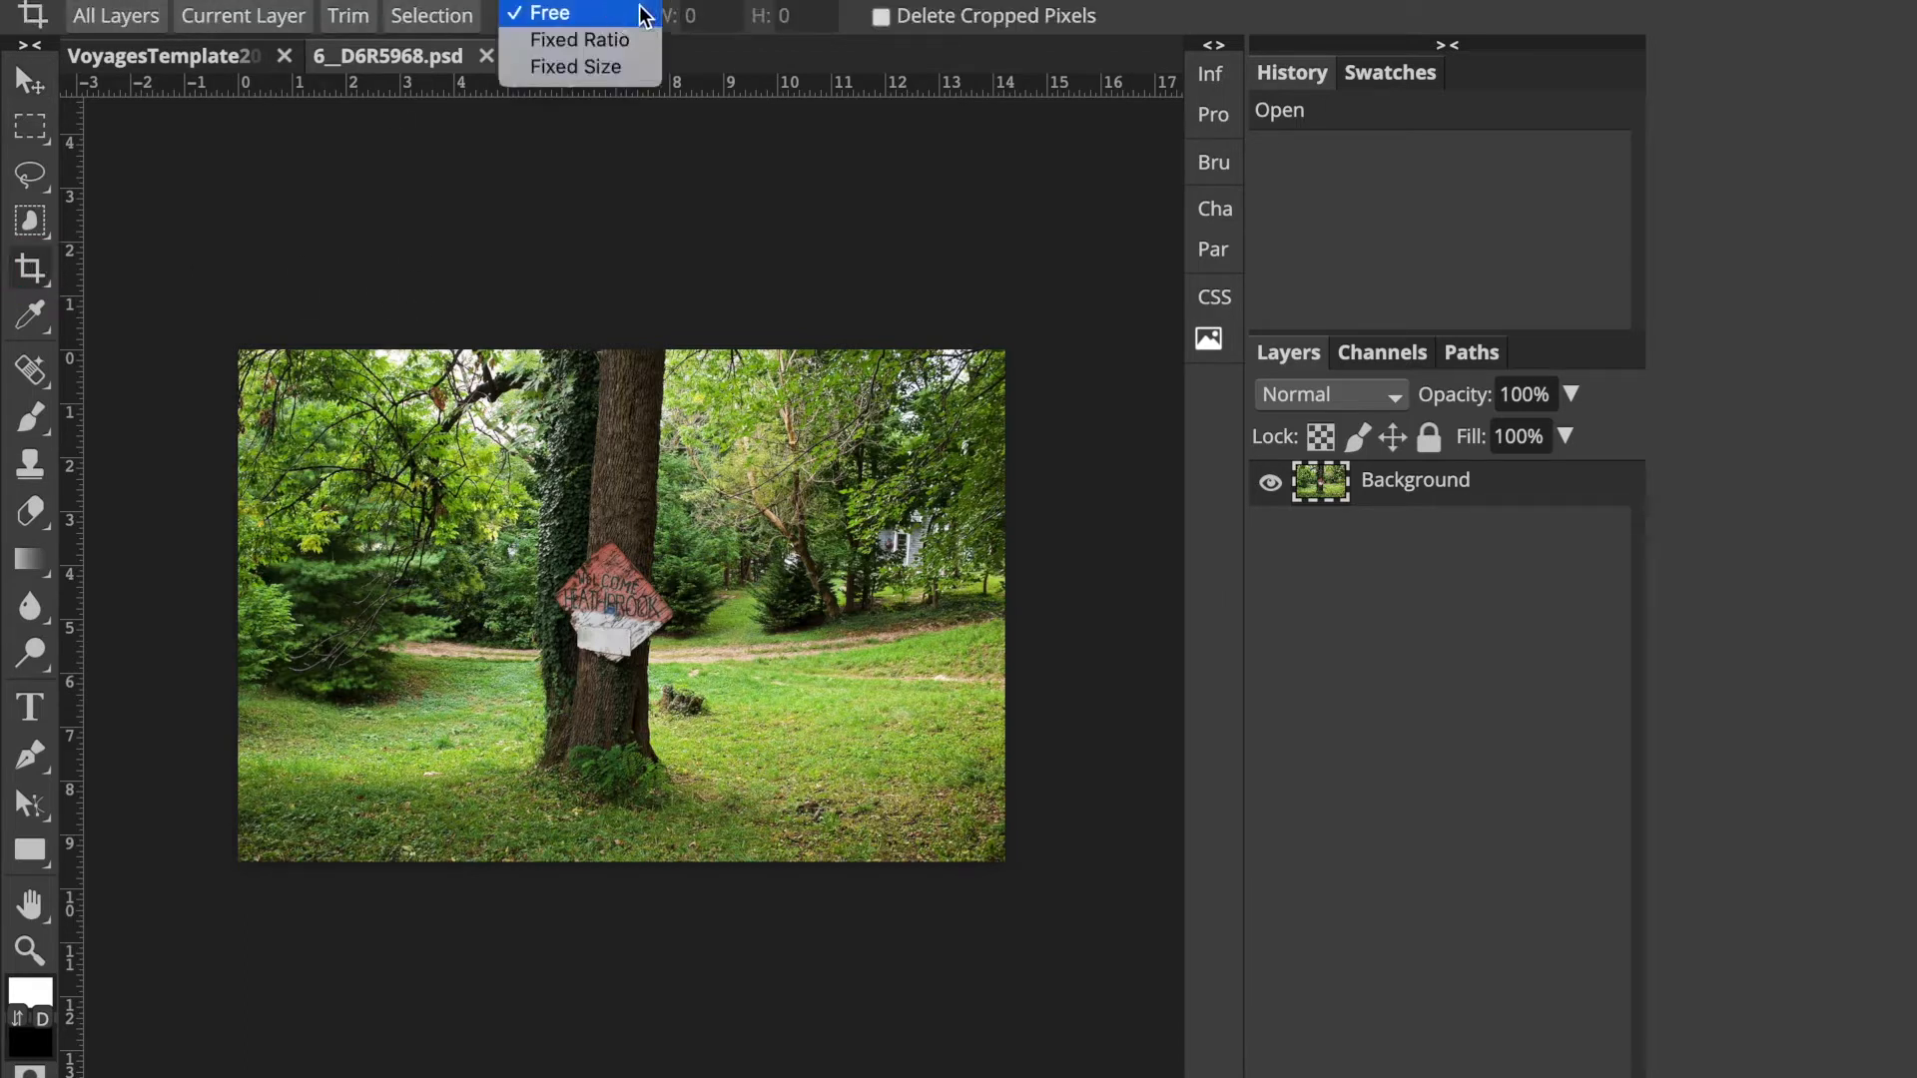
{"action": "left_click", "coordinate": [620, 42]}
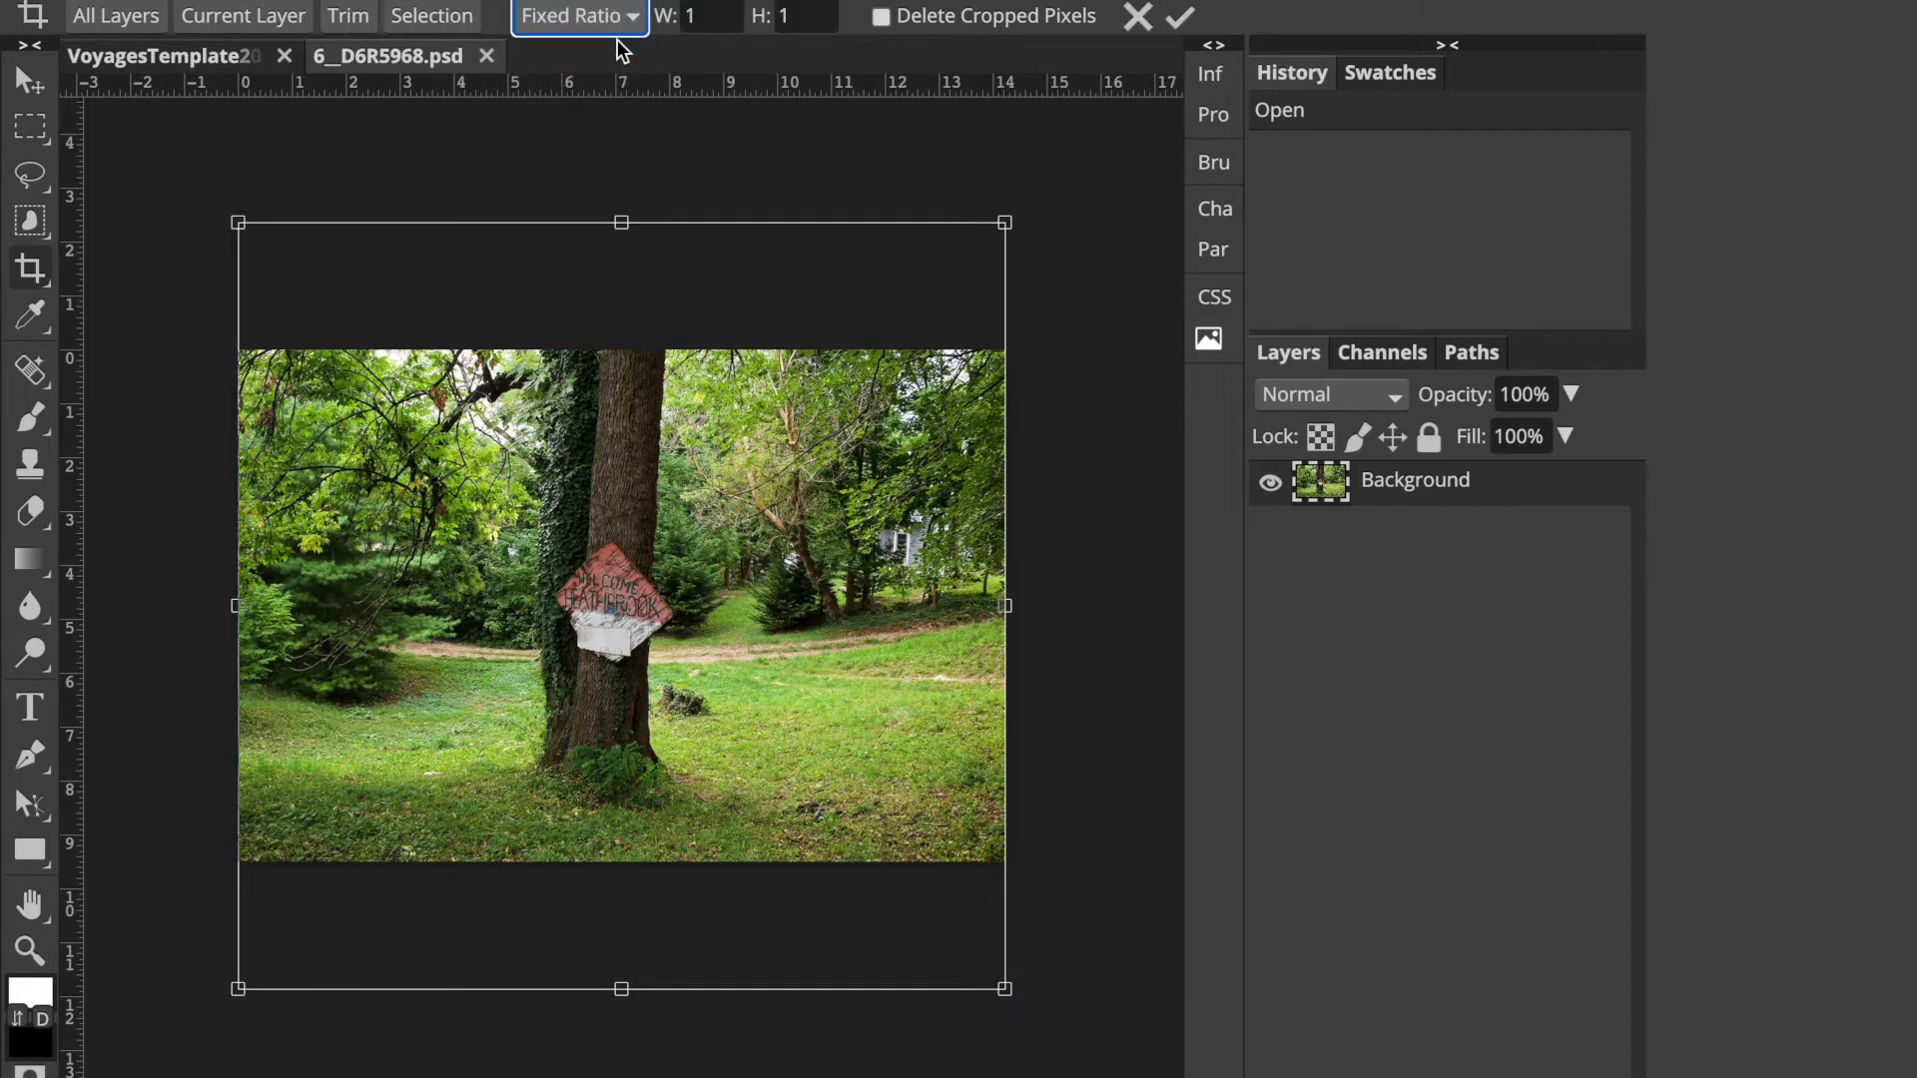
{"action": "left_click", "coordinate": [714, 16]}
{"action": "type", "text": "4"}
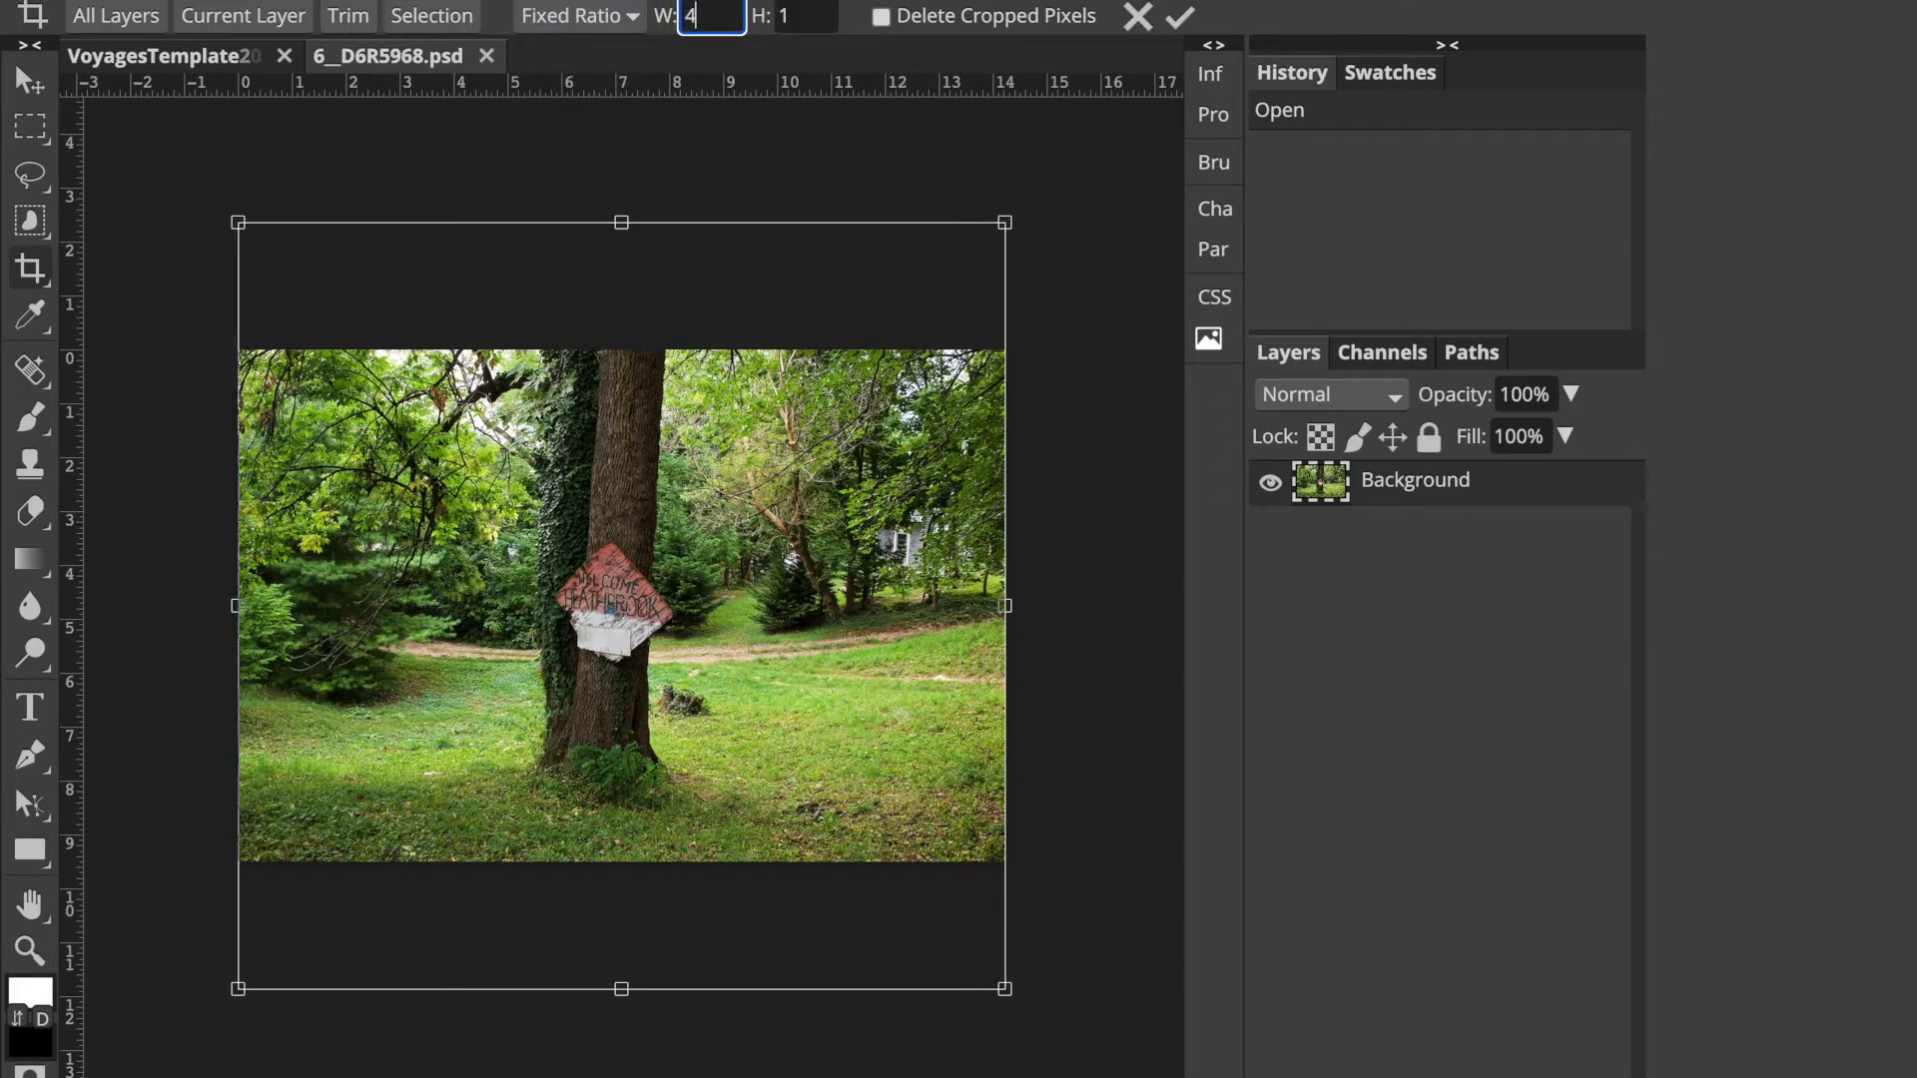
{"action": "key", "text": "Tab"}
{"action": "type", "text": "3"}
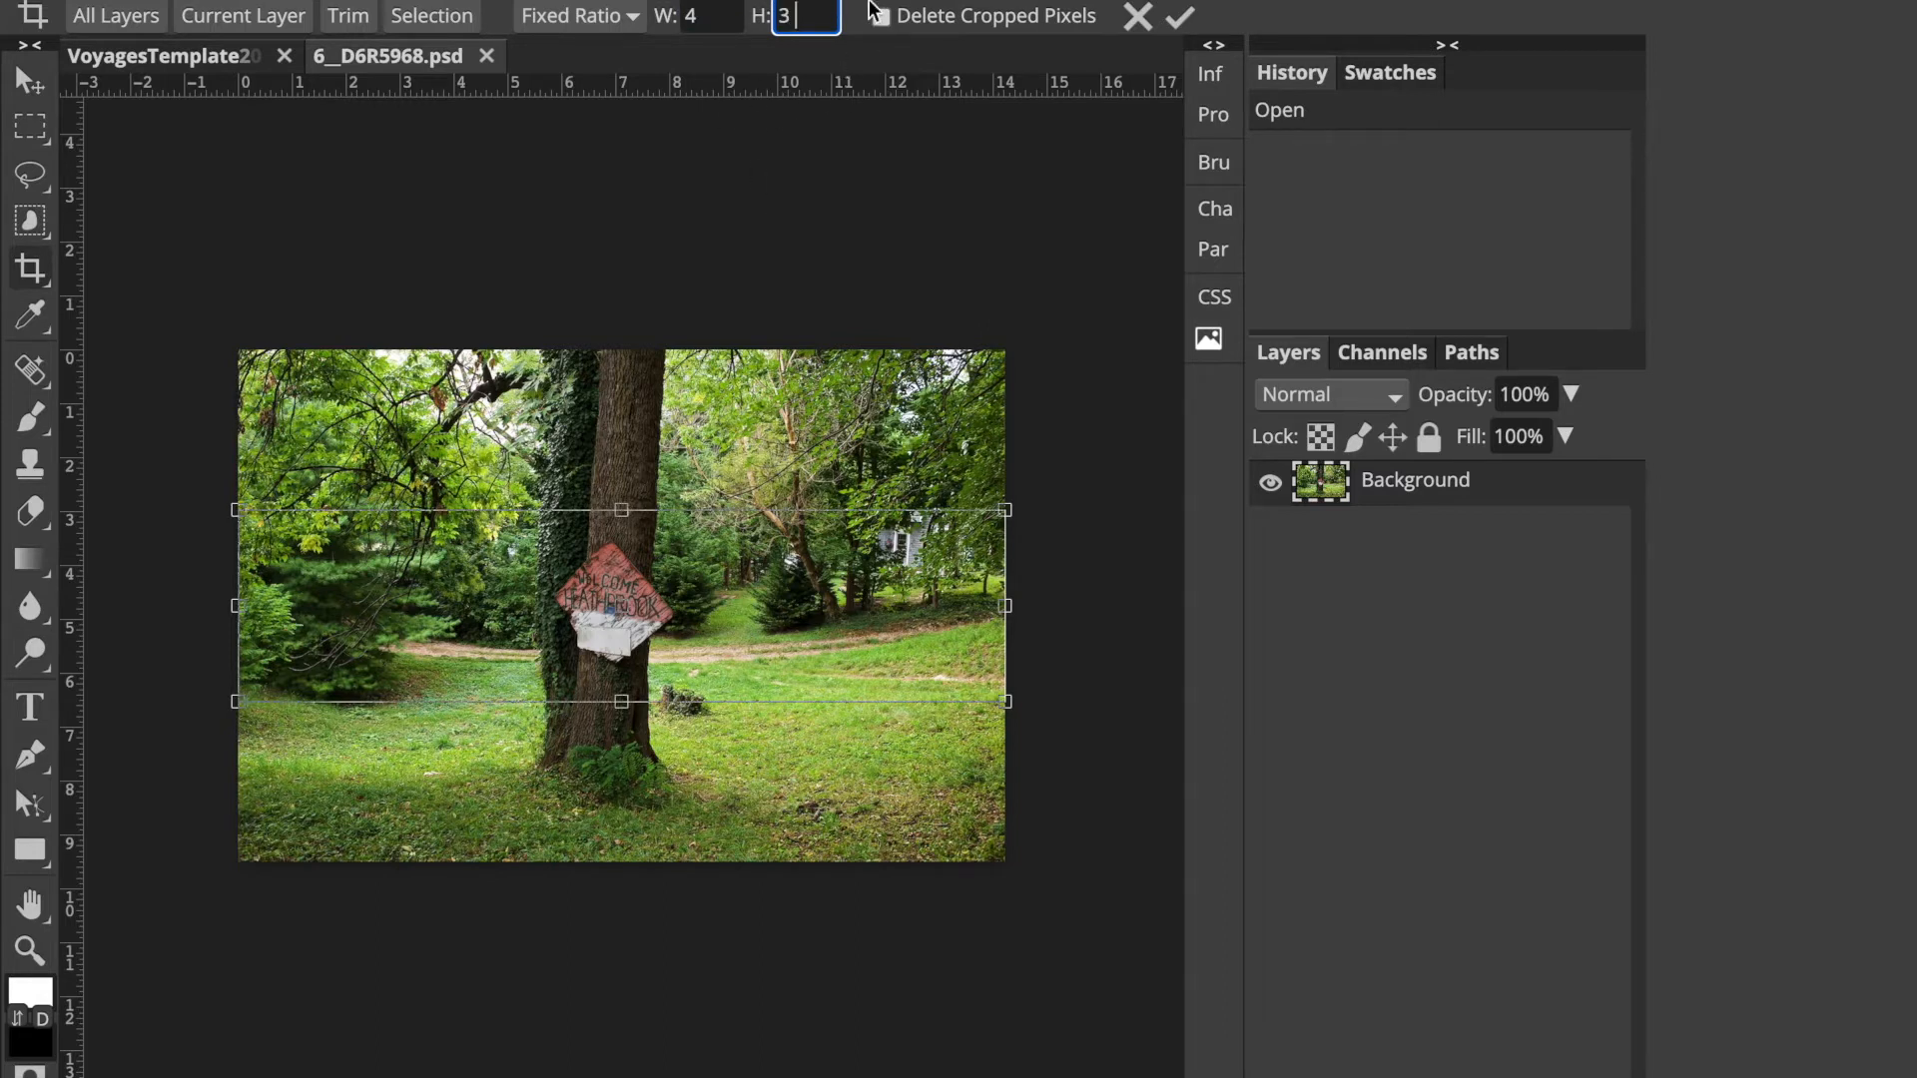
Try a fixed crop ratio of 3 by 2 on the photo and leave the crop without applying it
{"action": "left_click", "coordinate": [718, 17]}
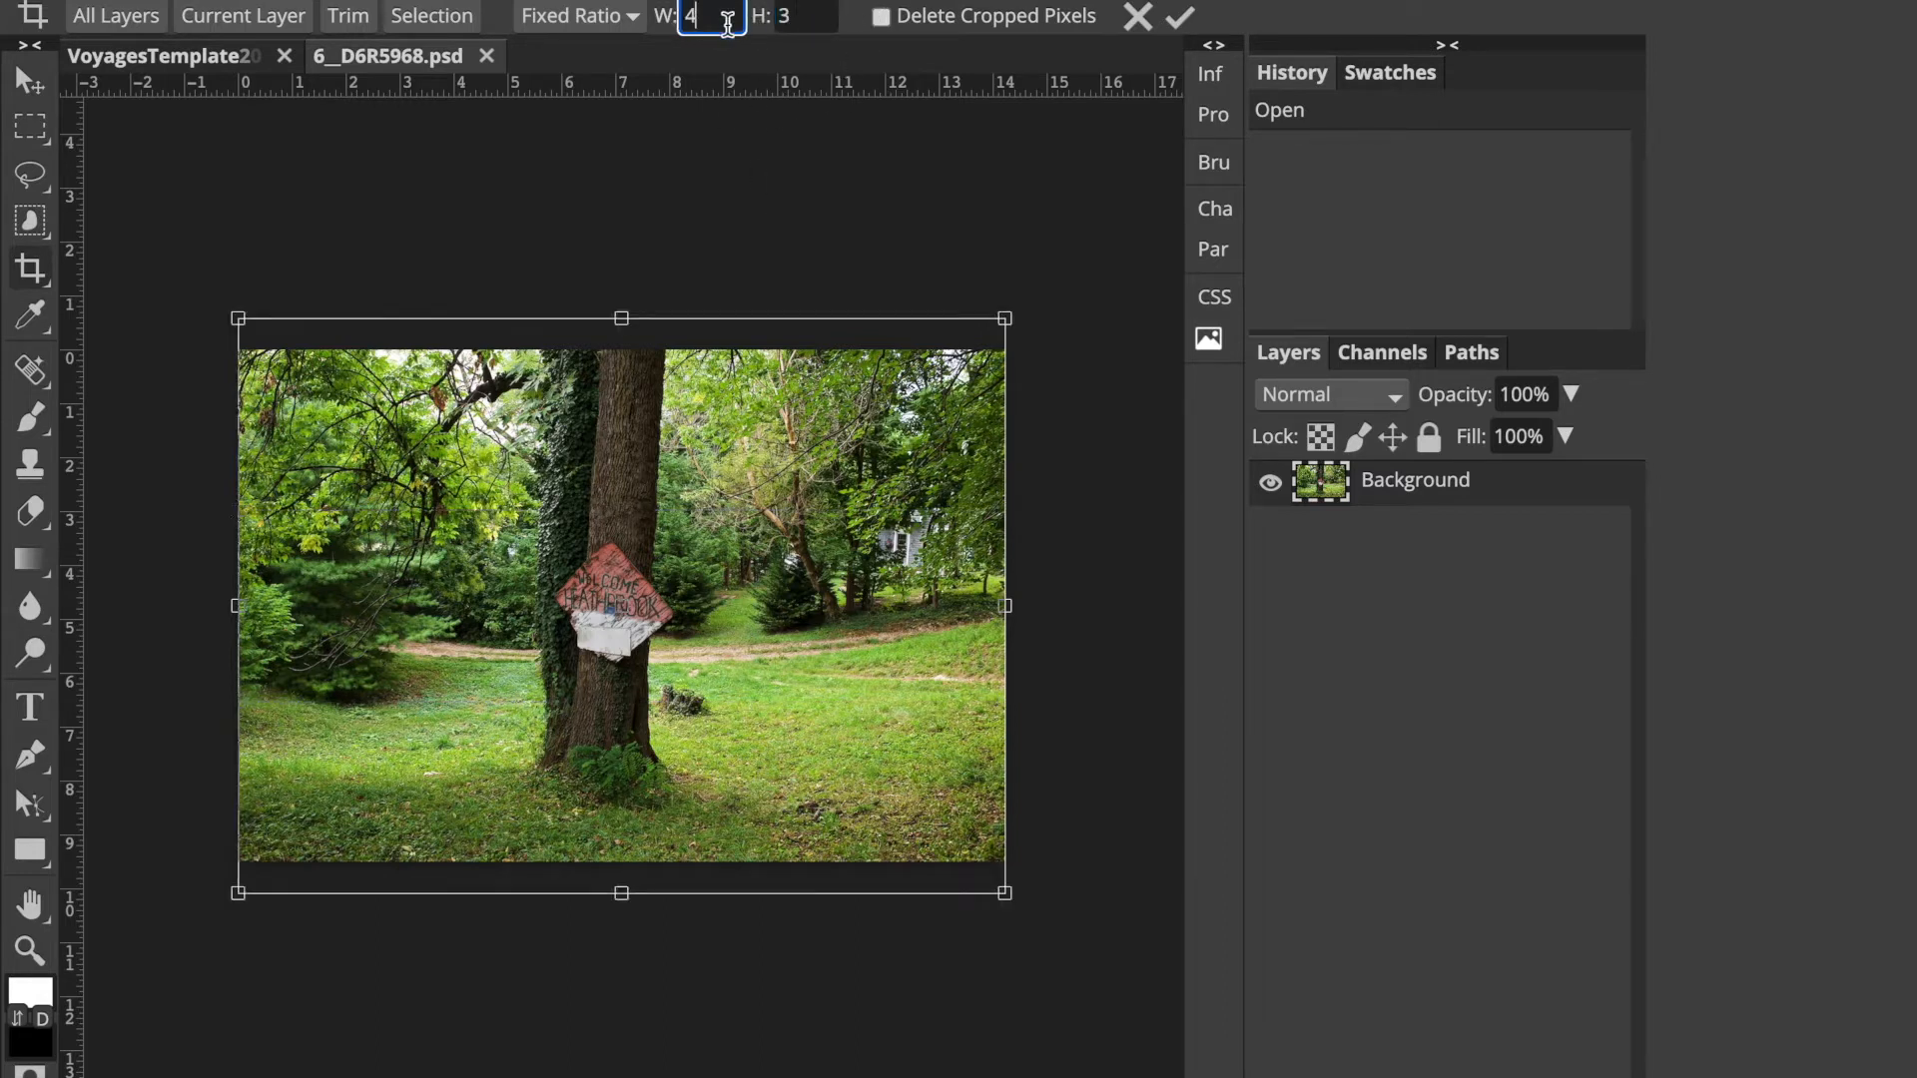
{"action": "key", "text": "BackSpace"}
{"action": "type", "text": "3"}
{"action": "key", "text": "Tab"}
{"action": "type", "text": "2"}
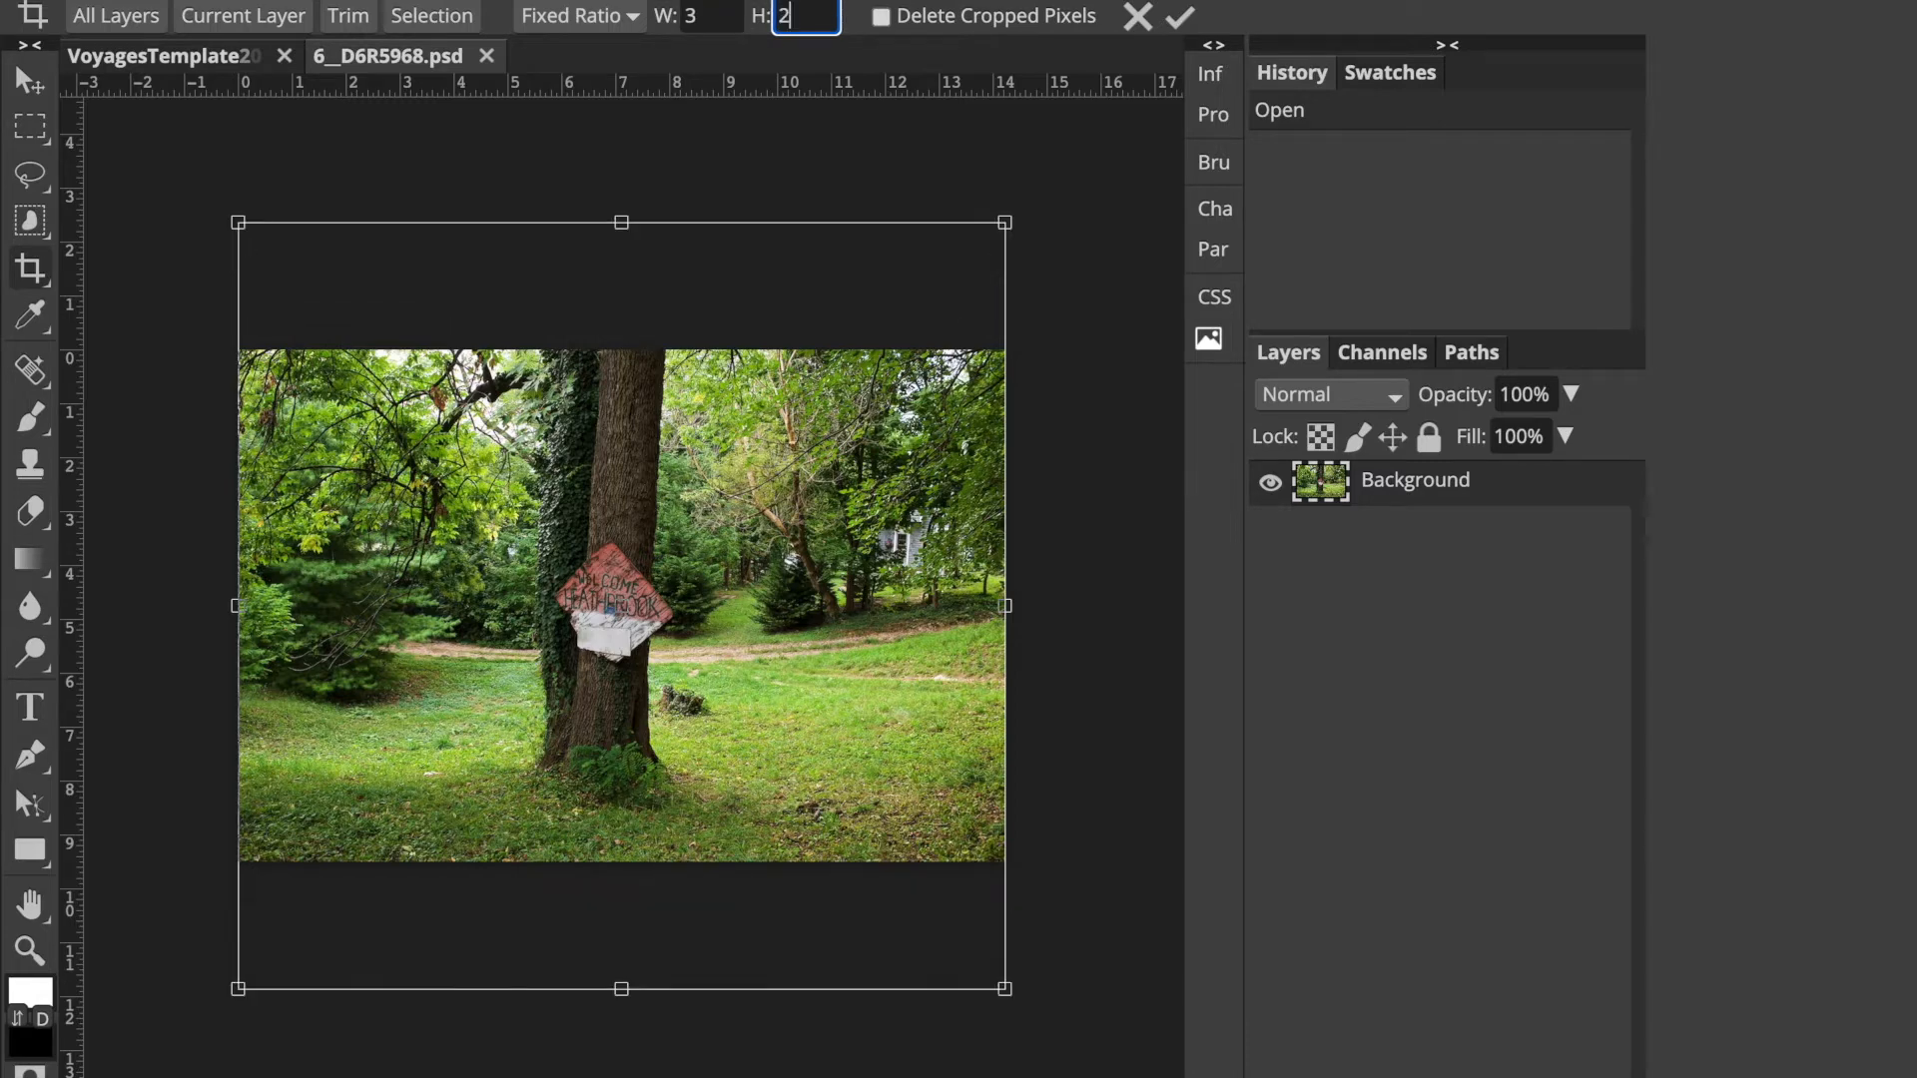
{"action": "left_click", "coordinate": [714, 16]}
{"action": "key", "text": "Tab"}
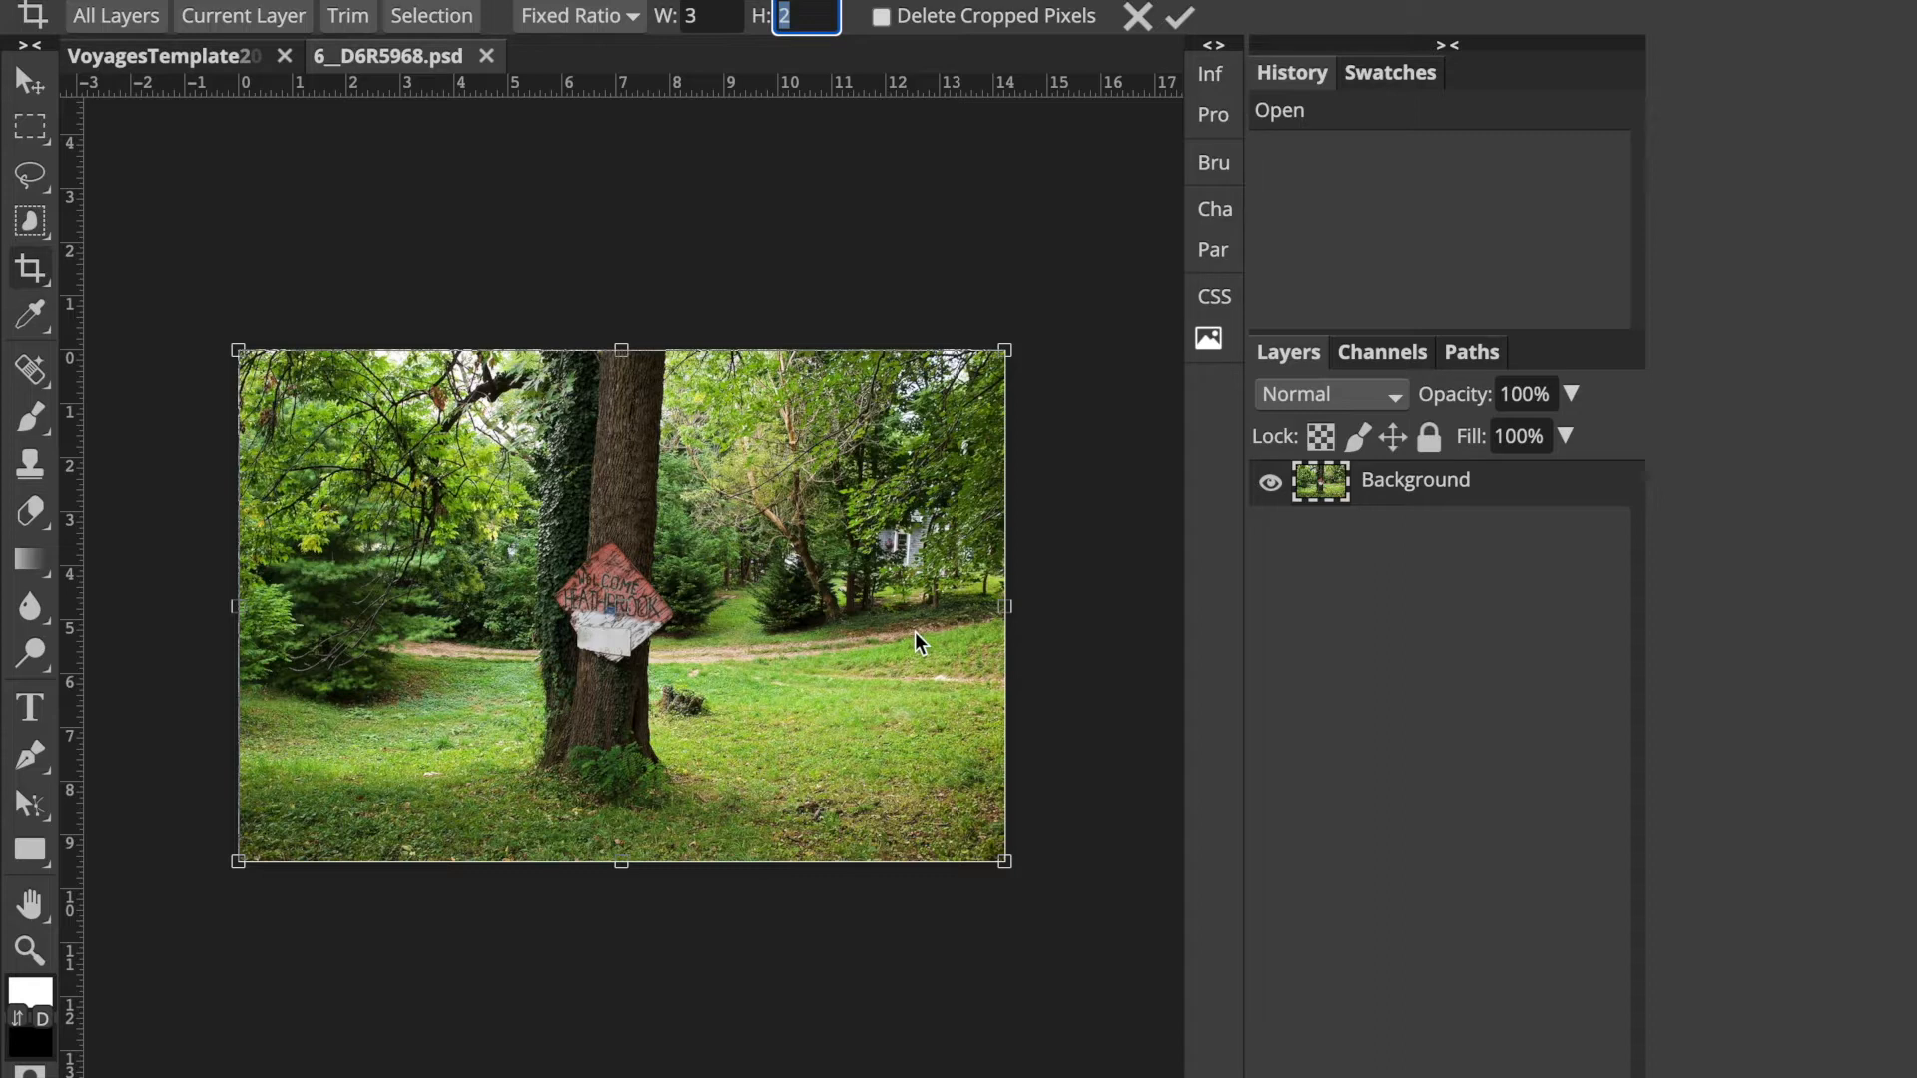
{"action": "mouse_move", "coordinate": [991, 864]}
{"action": "left_mouse_down"}
{"action": "mouse_move", "coordinate": [927, 774]}
{"action": "mouse_move", "coordinate": [1004, 858]}
{"action": "left_mouse_up"}
{"action": "left_click", "coordinate": [625, 16]}
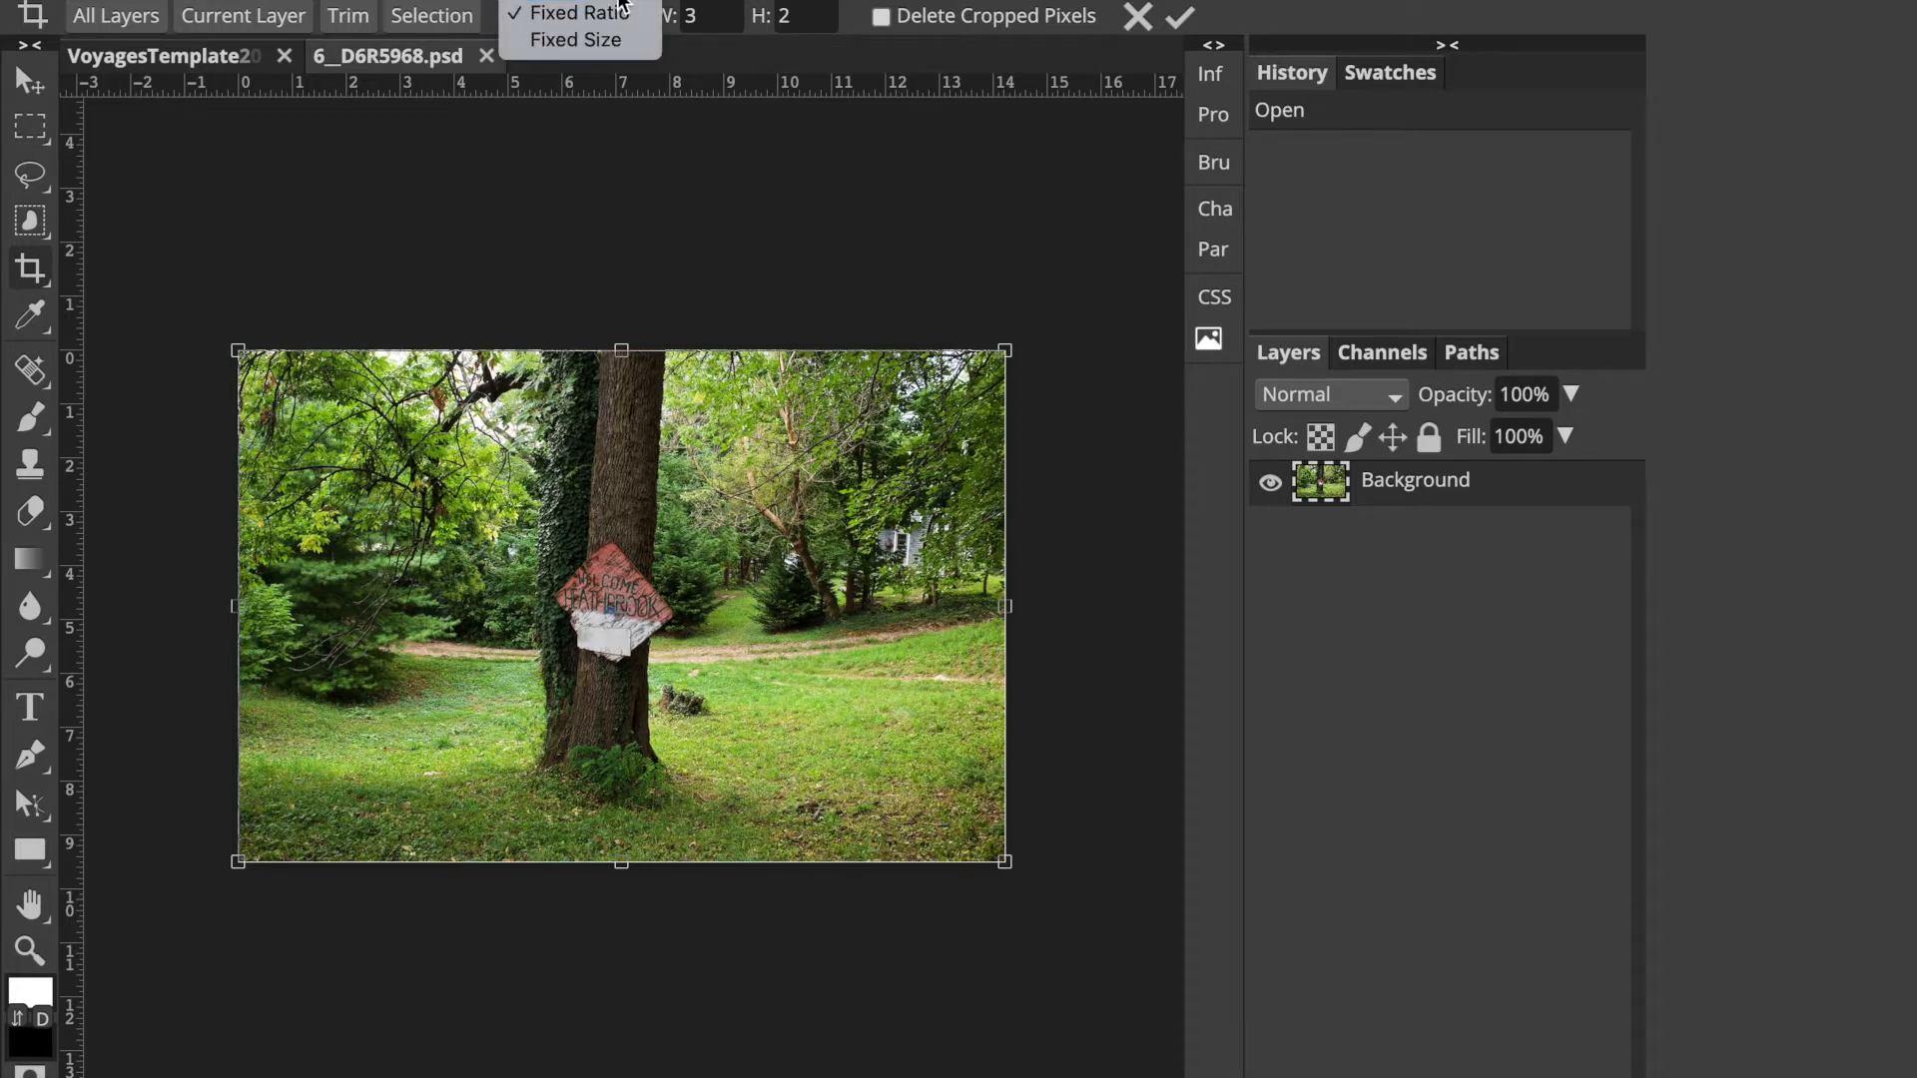
{"action": "left_click", "coordinate": [609, 3]}
{"action": "left_click", "coordinate": [28, 83]}
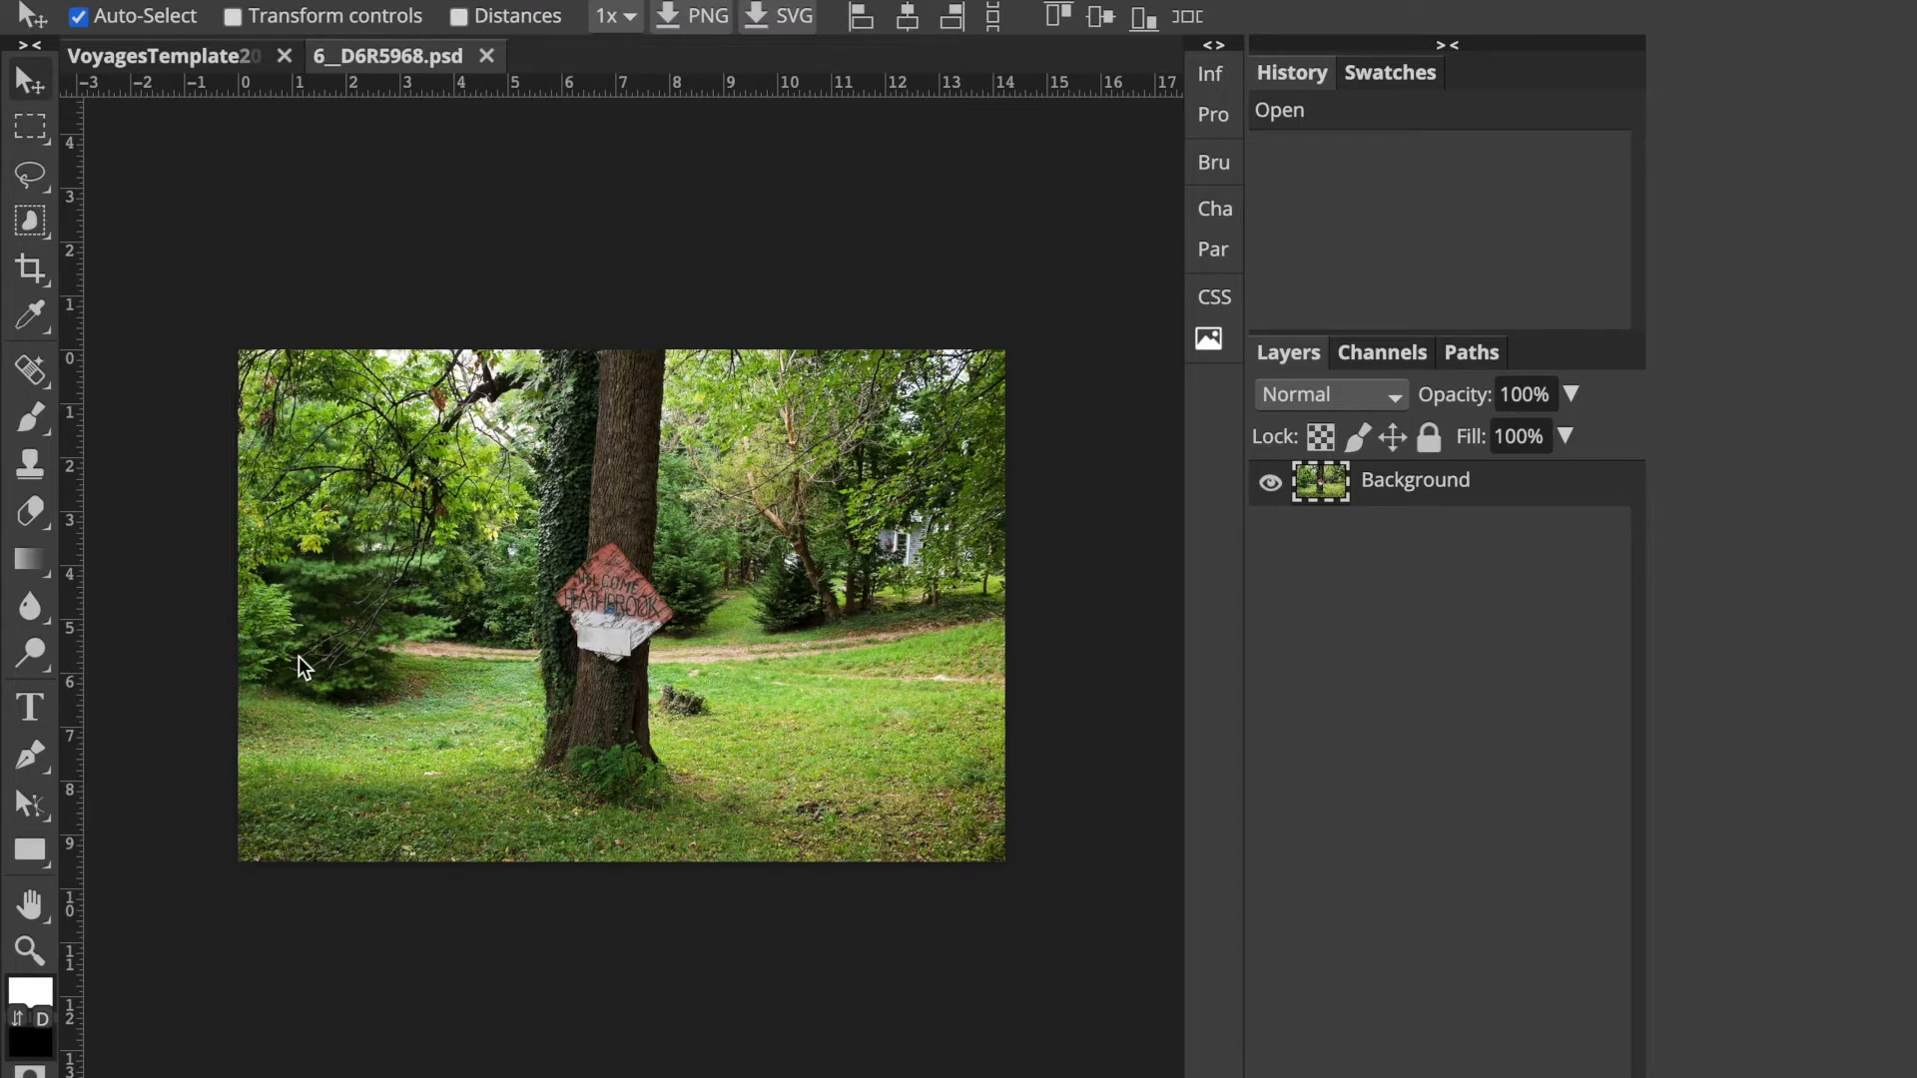
Copy the entire 6__D6R5968 photo and paste it into the Voyages template as a new layer
{"action": "key", "text": "ctrl+a"}
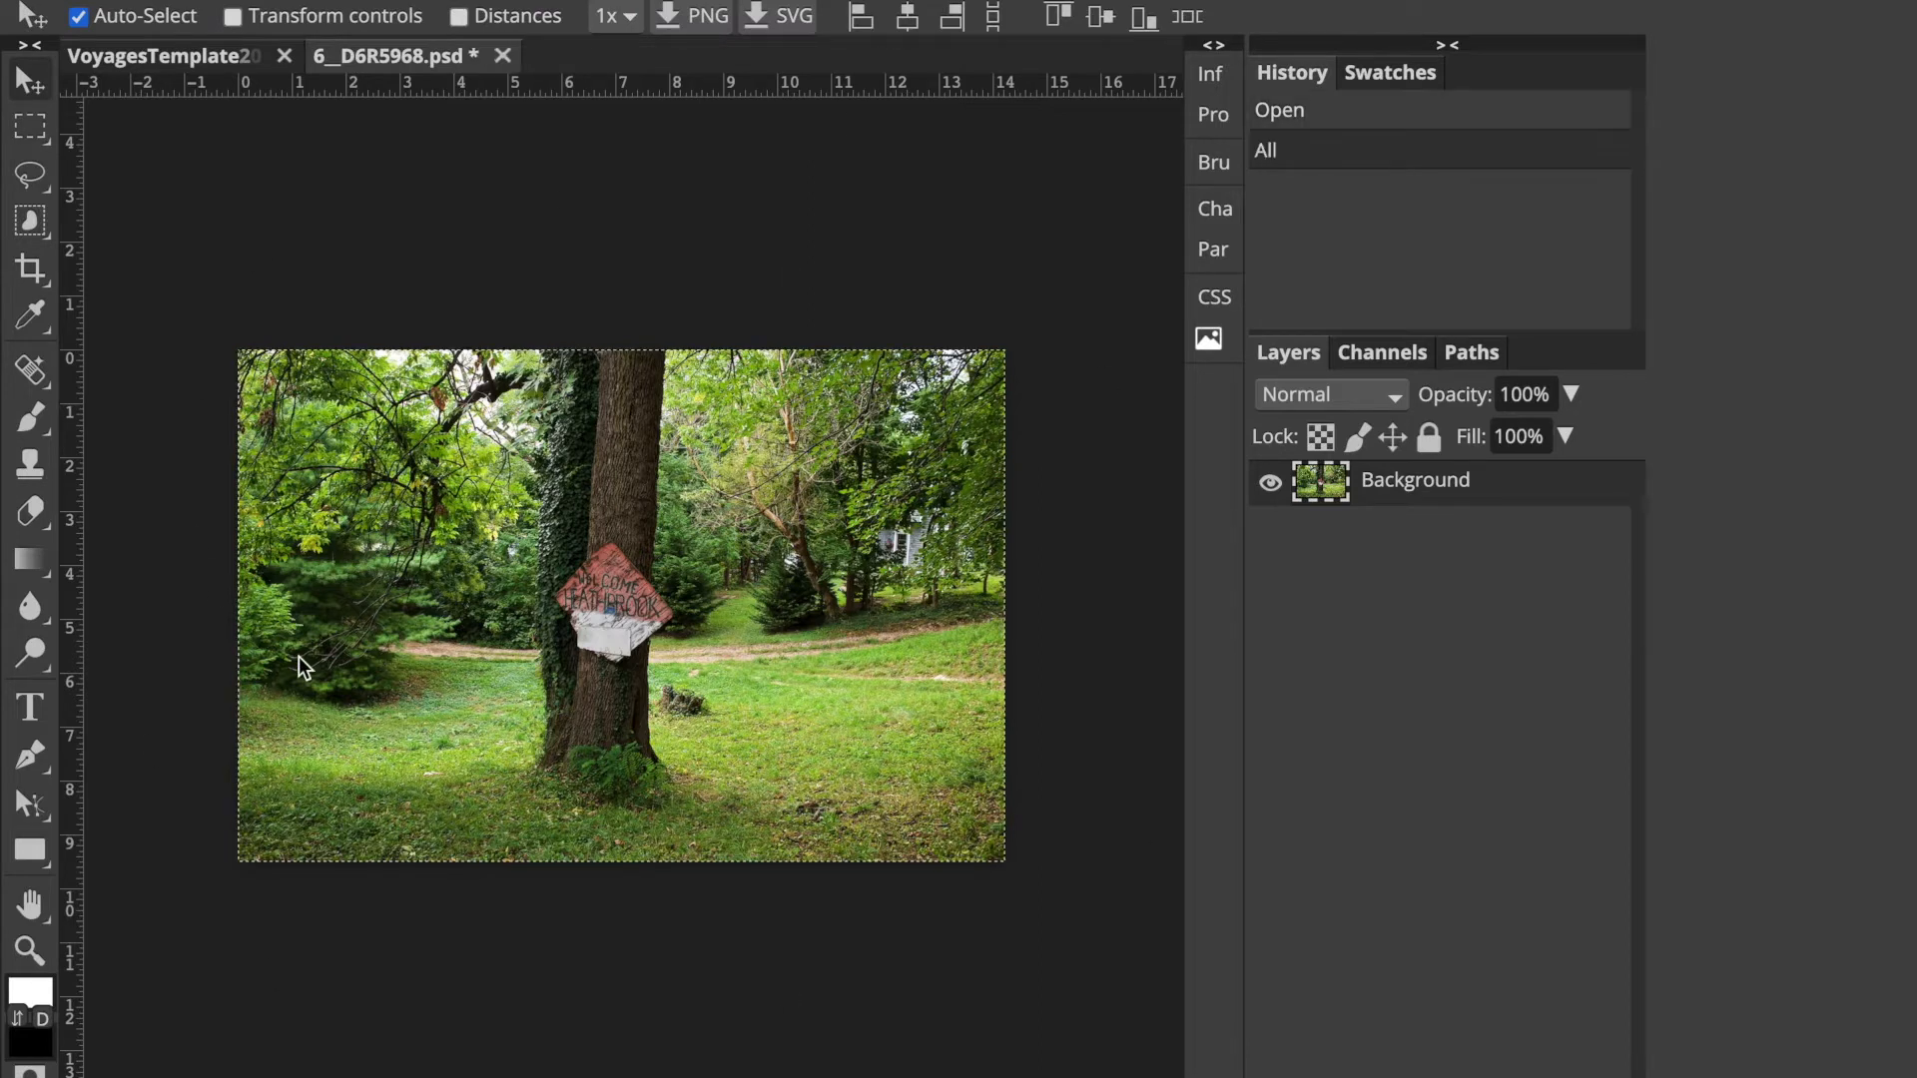
{"action": "left_click", "coordinate": [180, 57]}
{"action": "key", "text": "ctrl+v"}
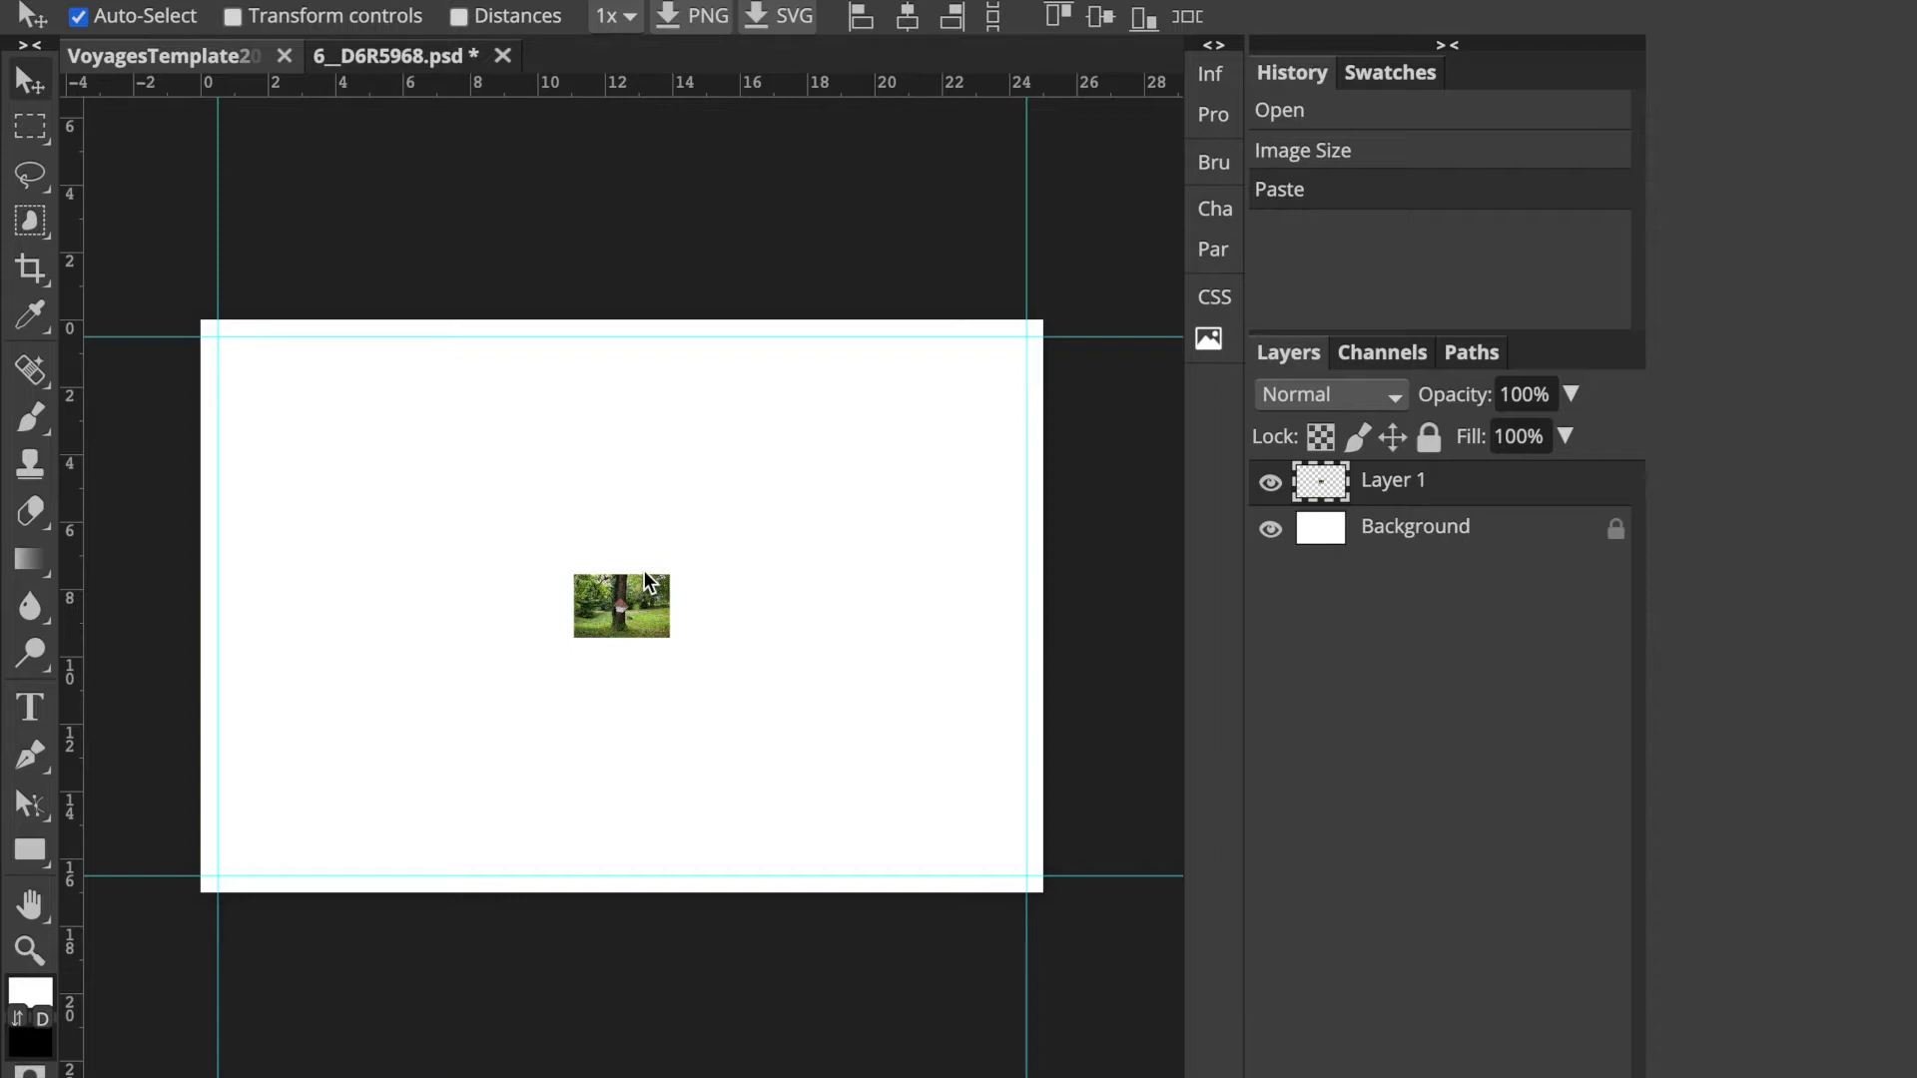
Check the Voyages template's image size and DPI without changing them
{"action": "left_click", "coordinate": [165, 1]}
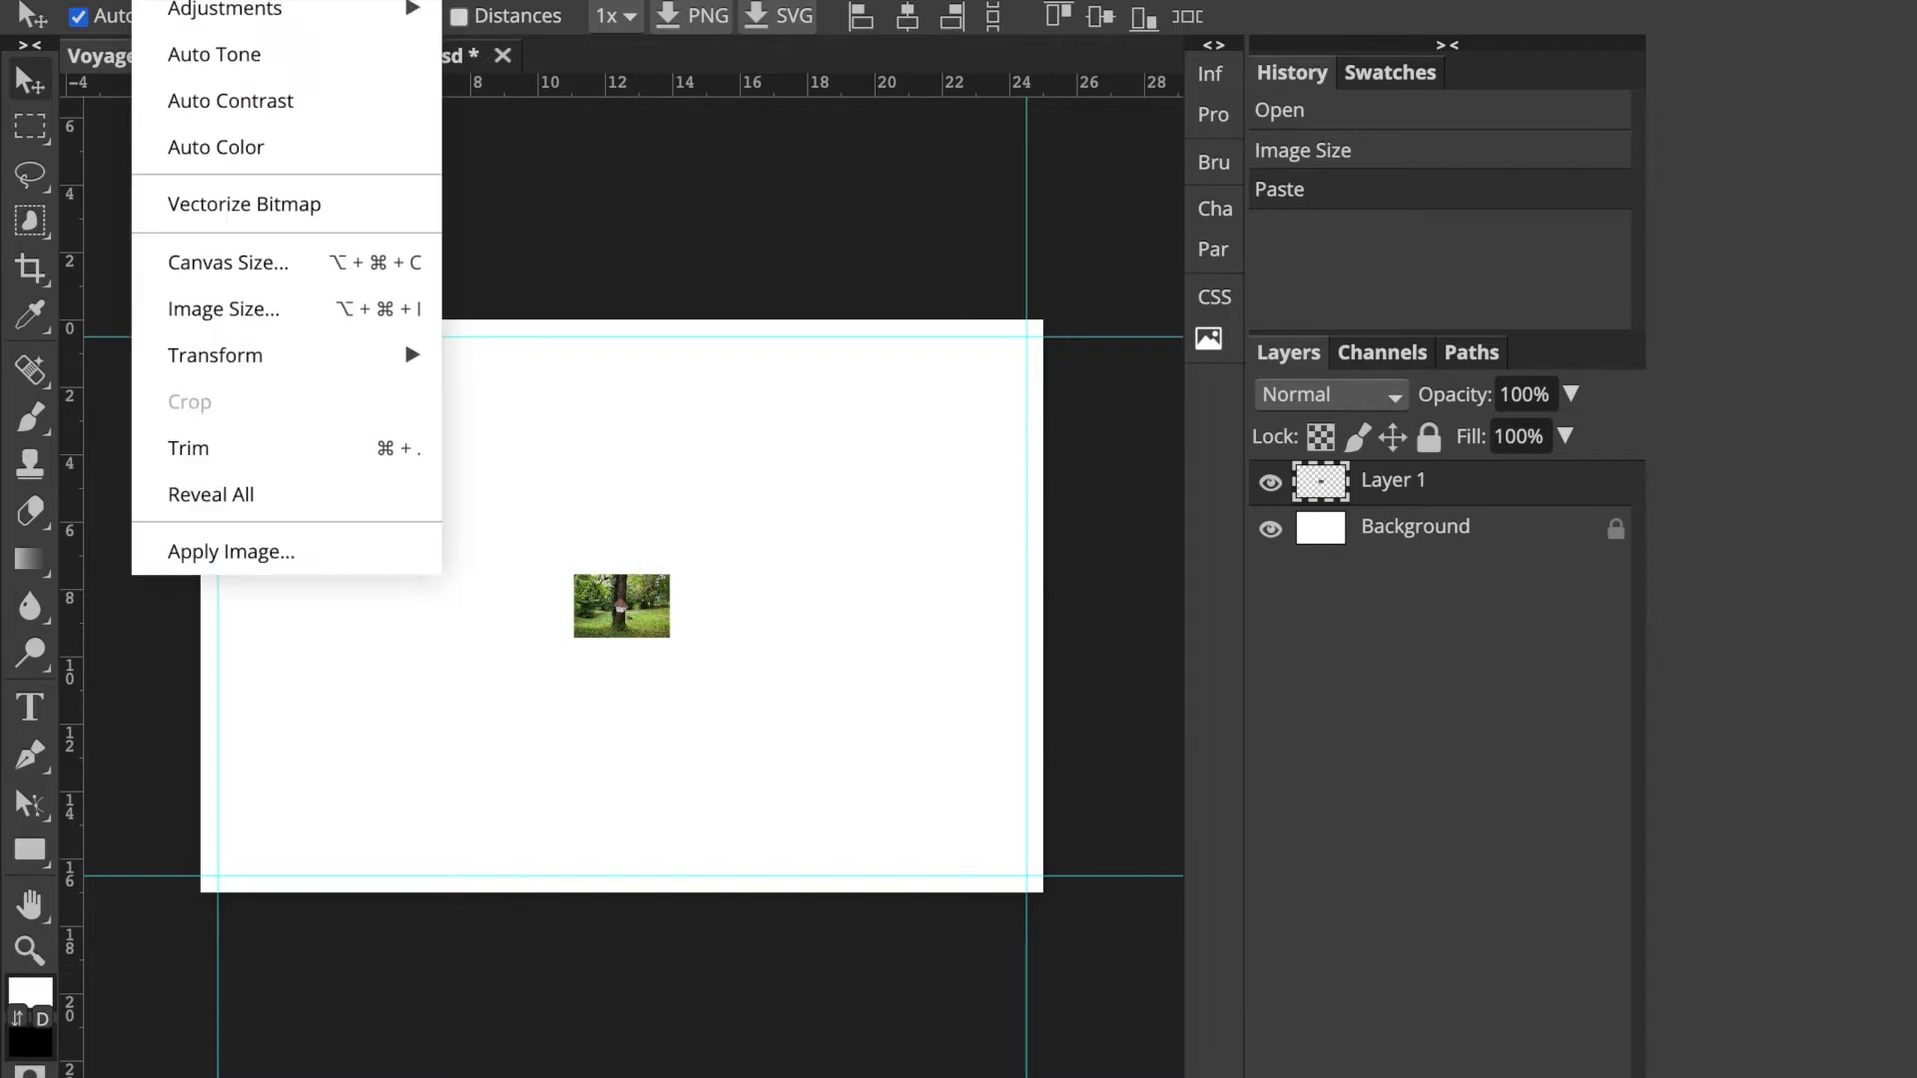
{"action": "left_click", "coordinate": [212, 310]}
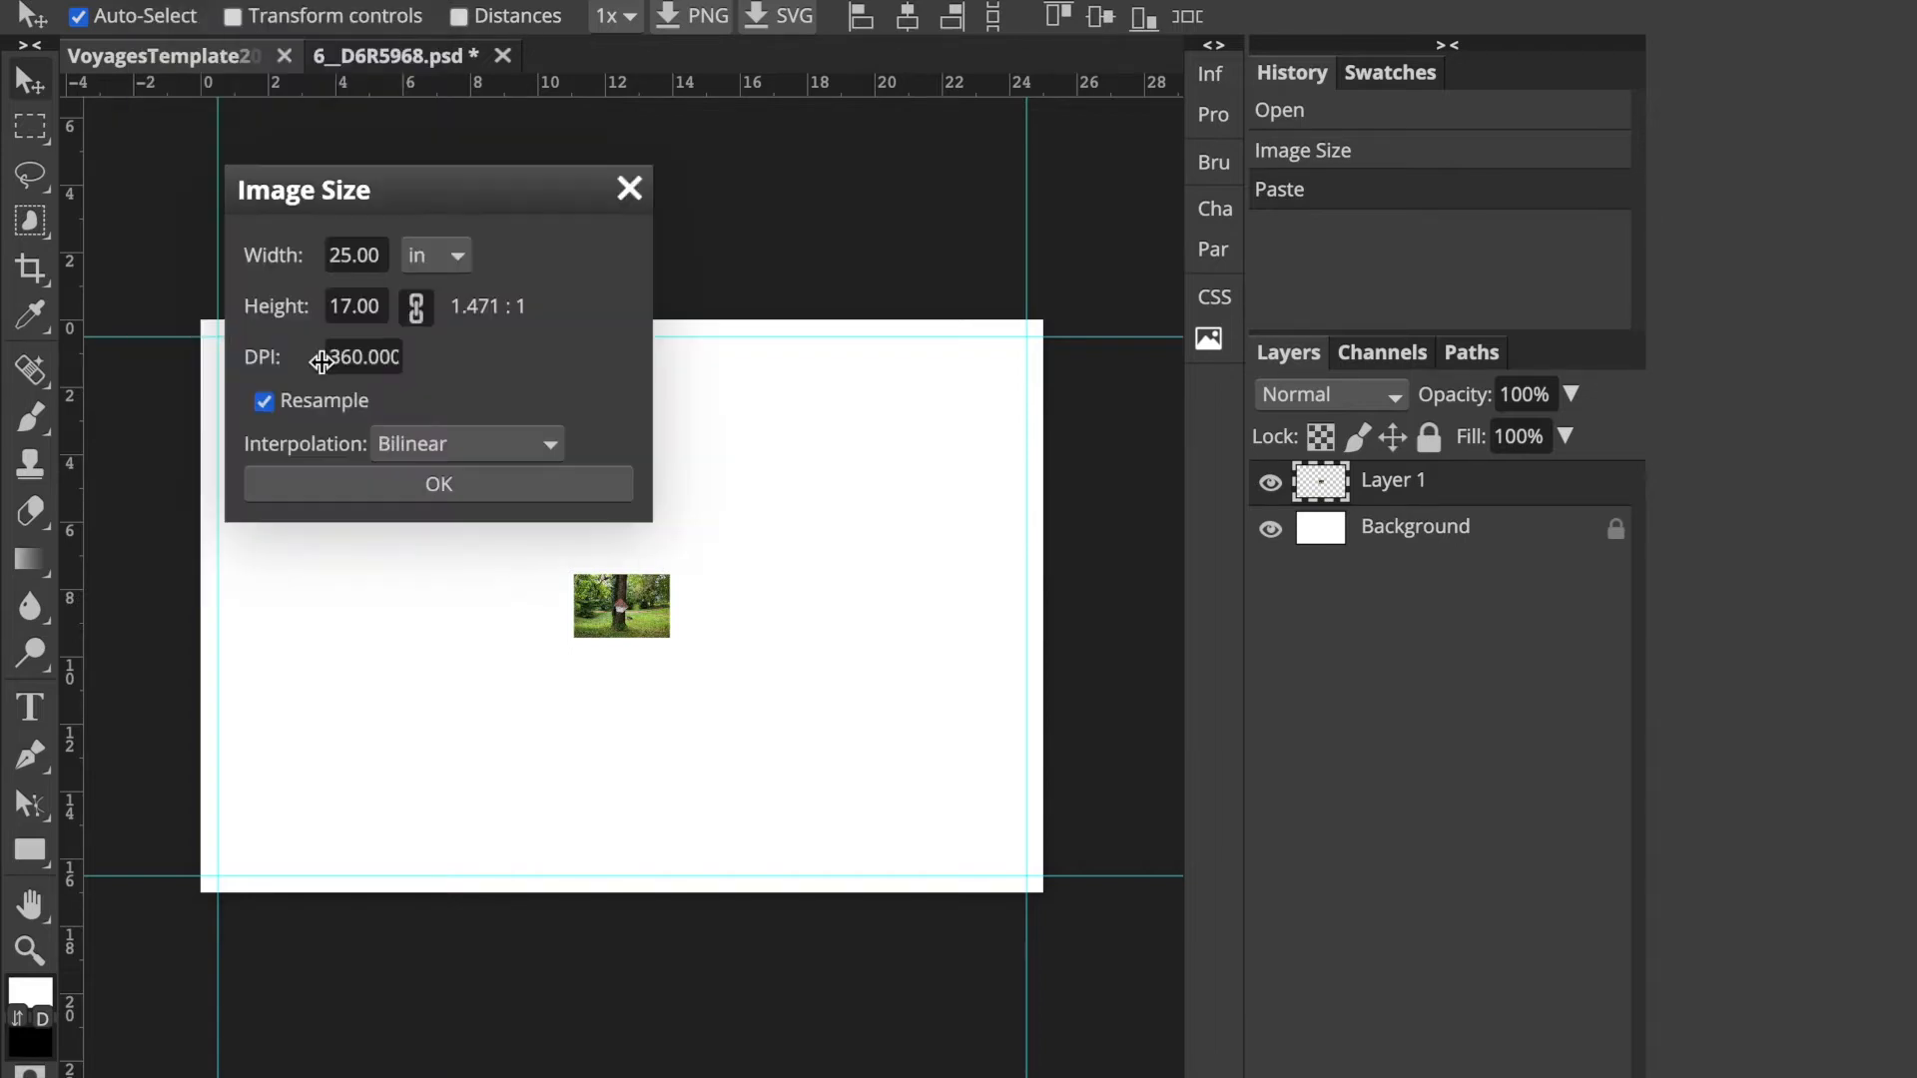
{"action": "left_click", "coordinate": [628, 189]}
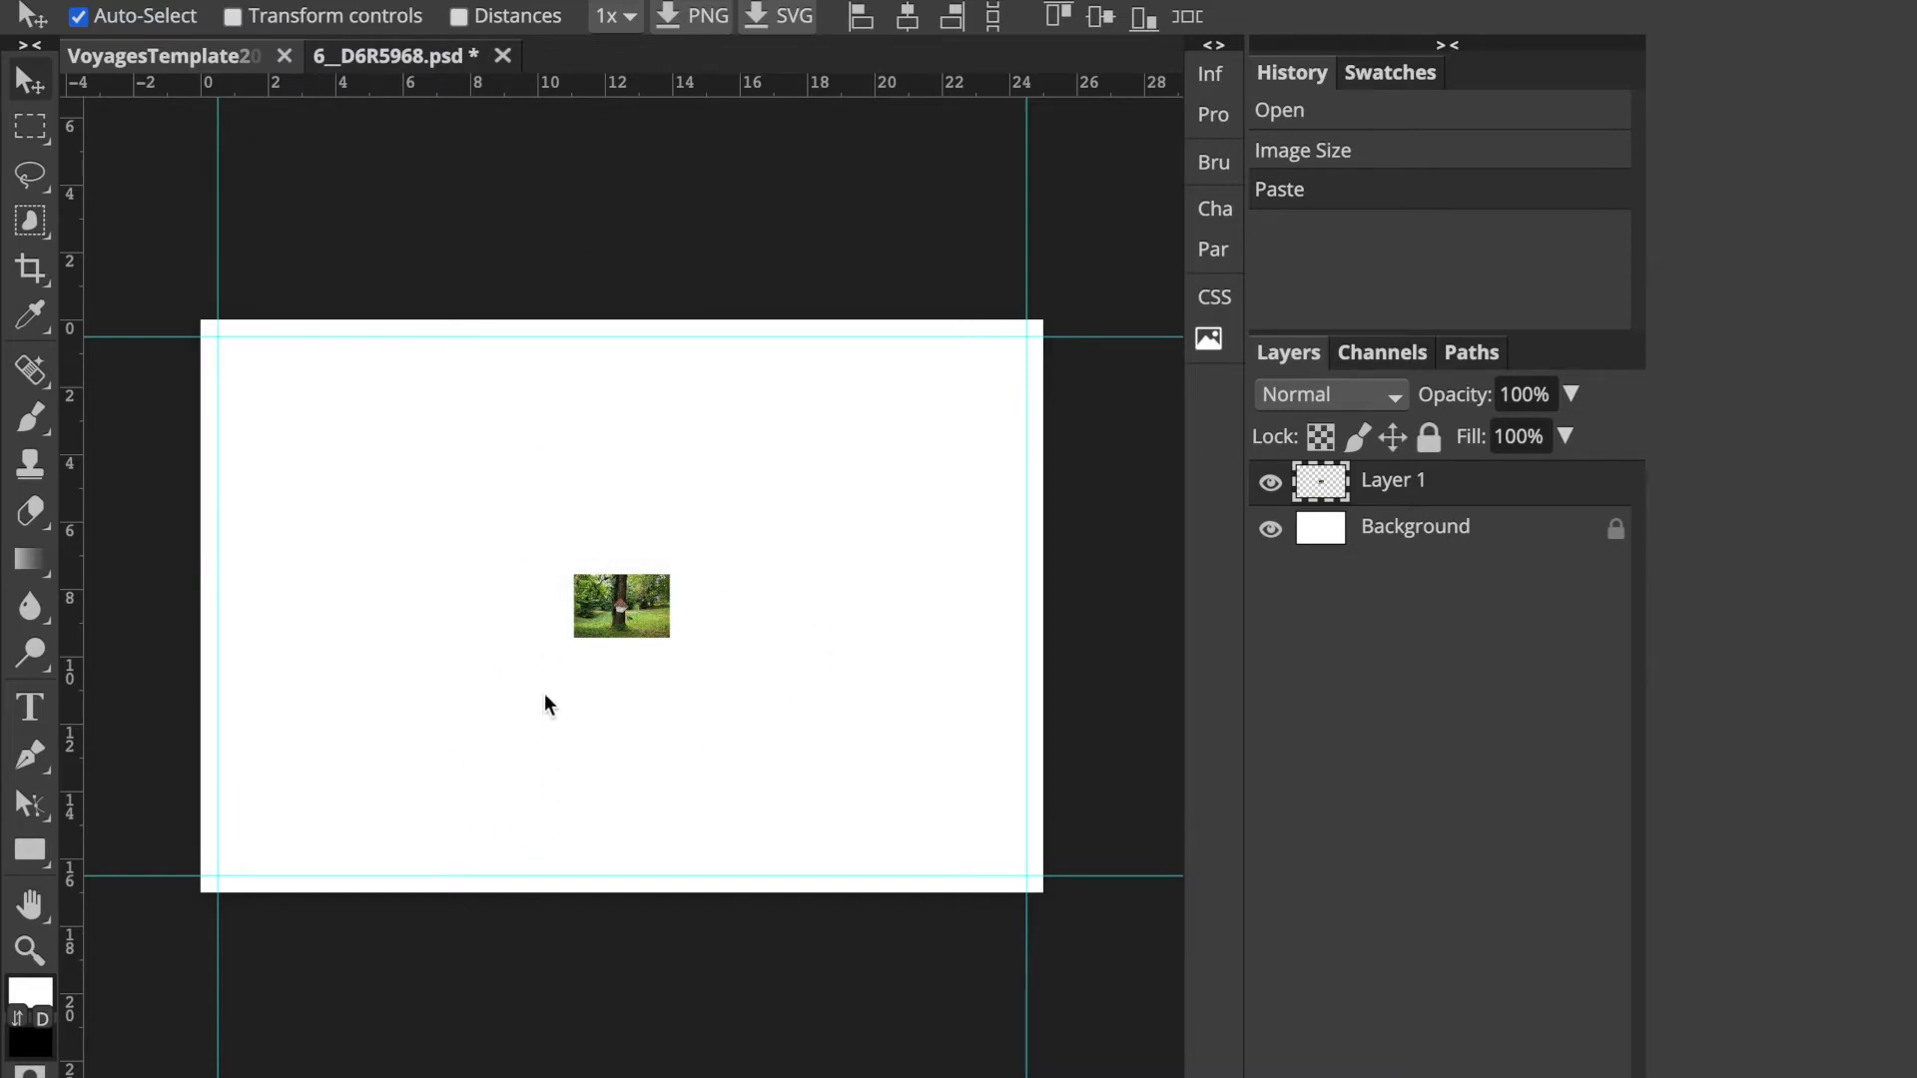
Move the pasted photo to the upper-left area of the template page and check the source photo's image size and DPI
{"action": "left_click_drag", "start_coordinate": [617, 620], "coordinate": [389, 479]}
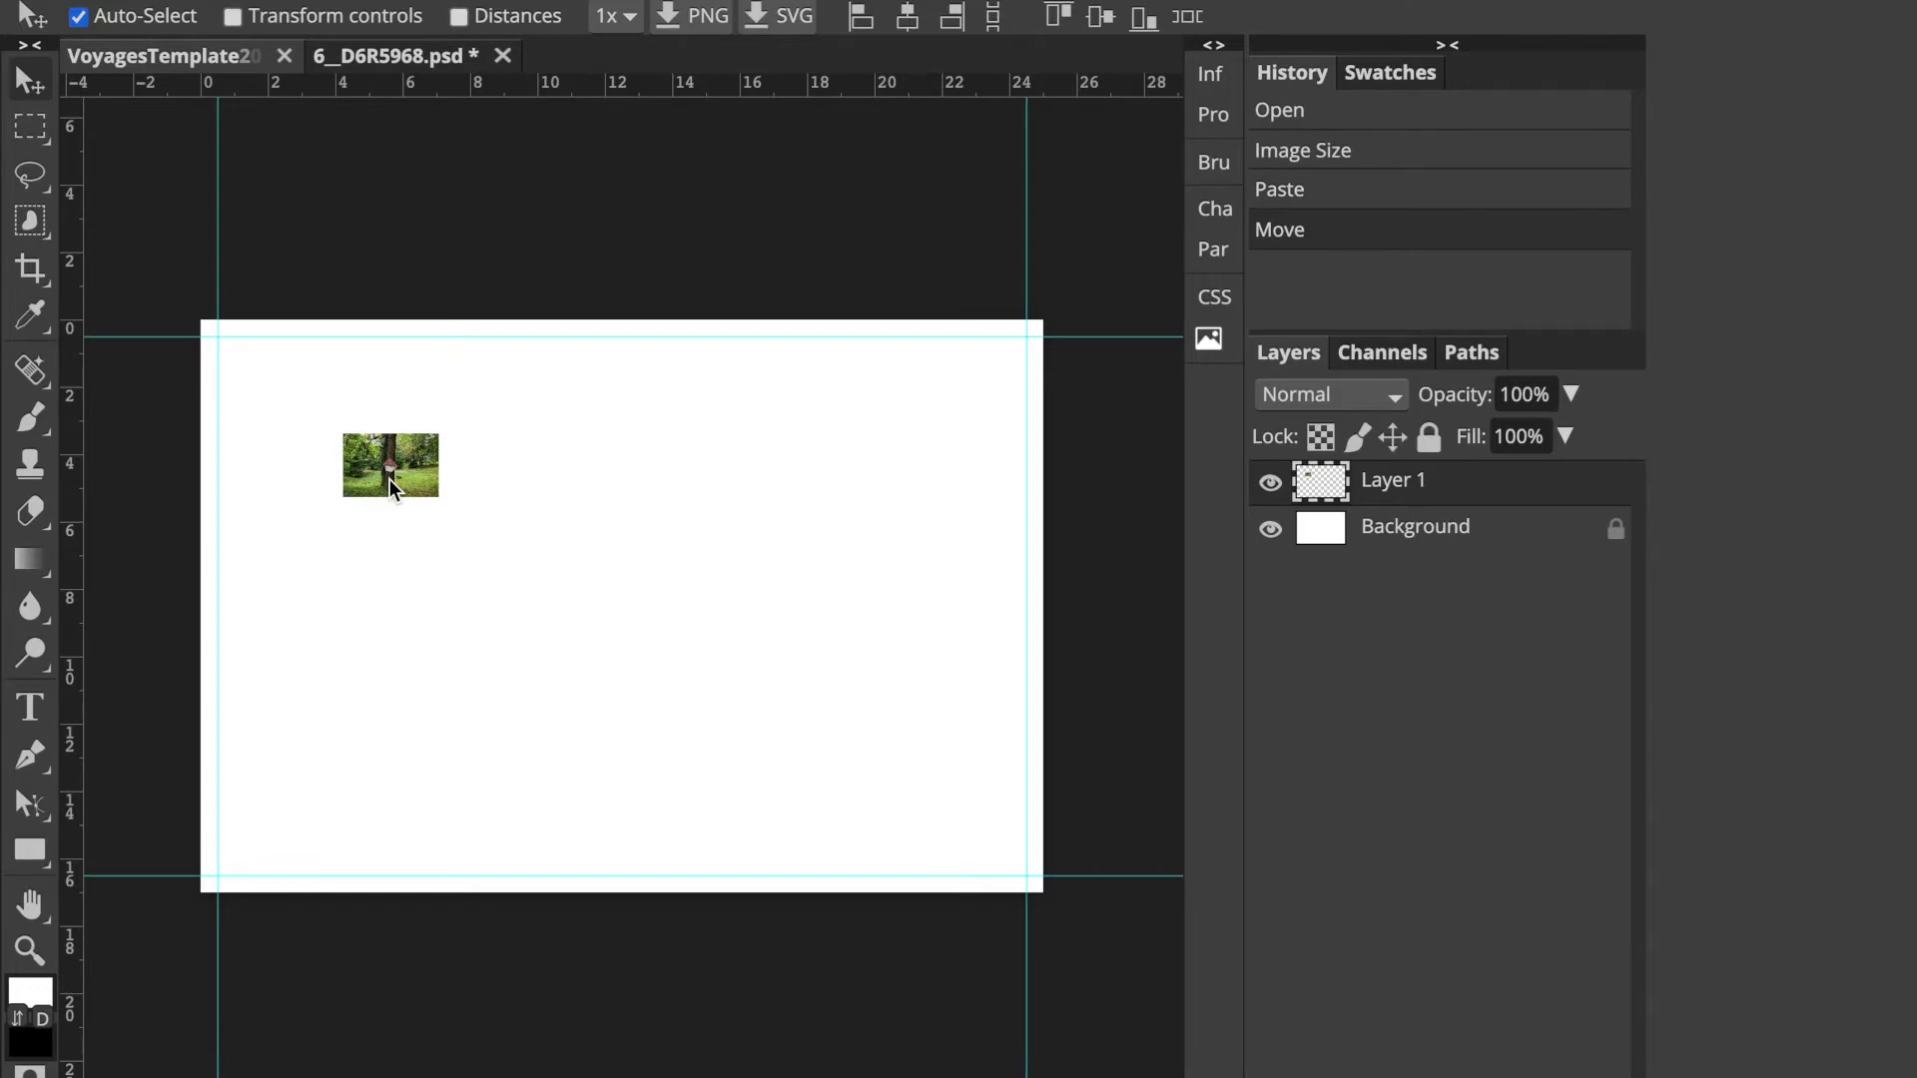
{"action": "left_click", "coordinate": [391, 54]}
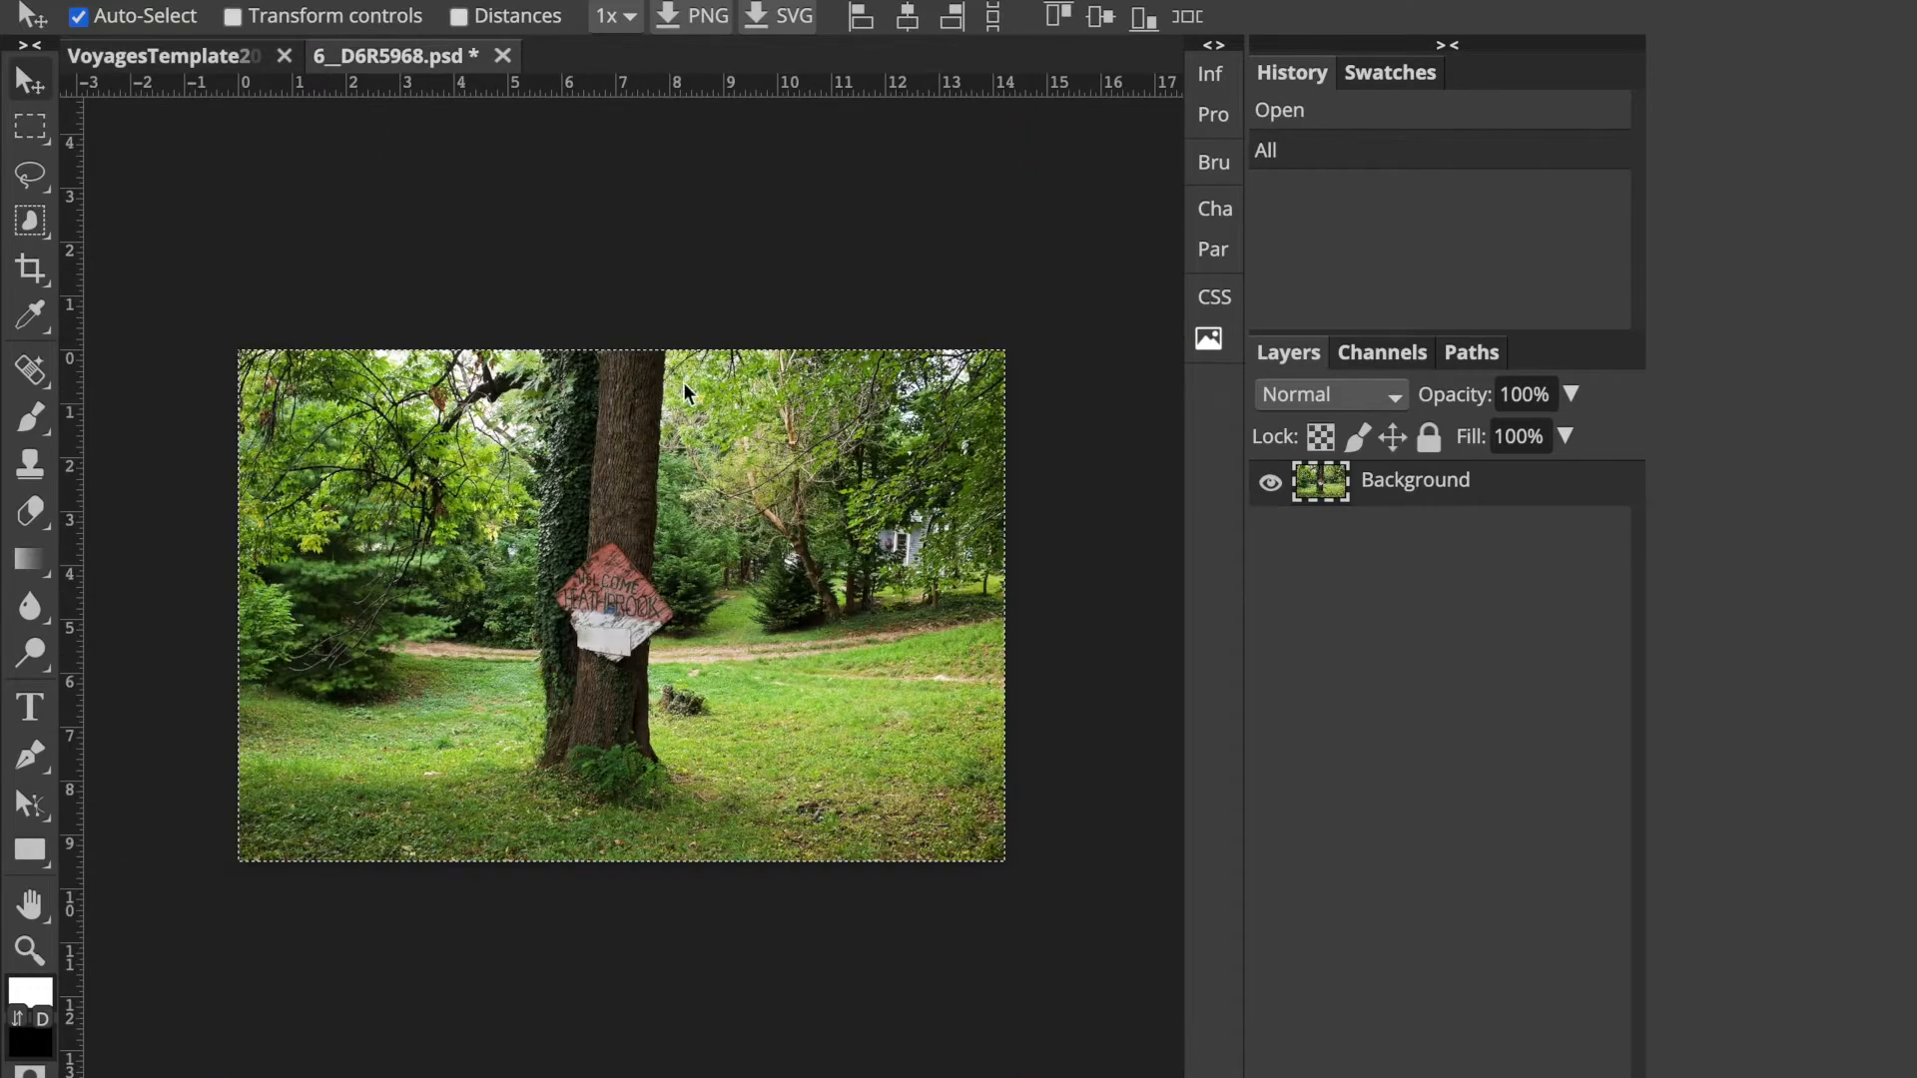
{"action": "left_click", "coordinate": [160, 0]}
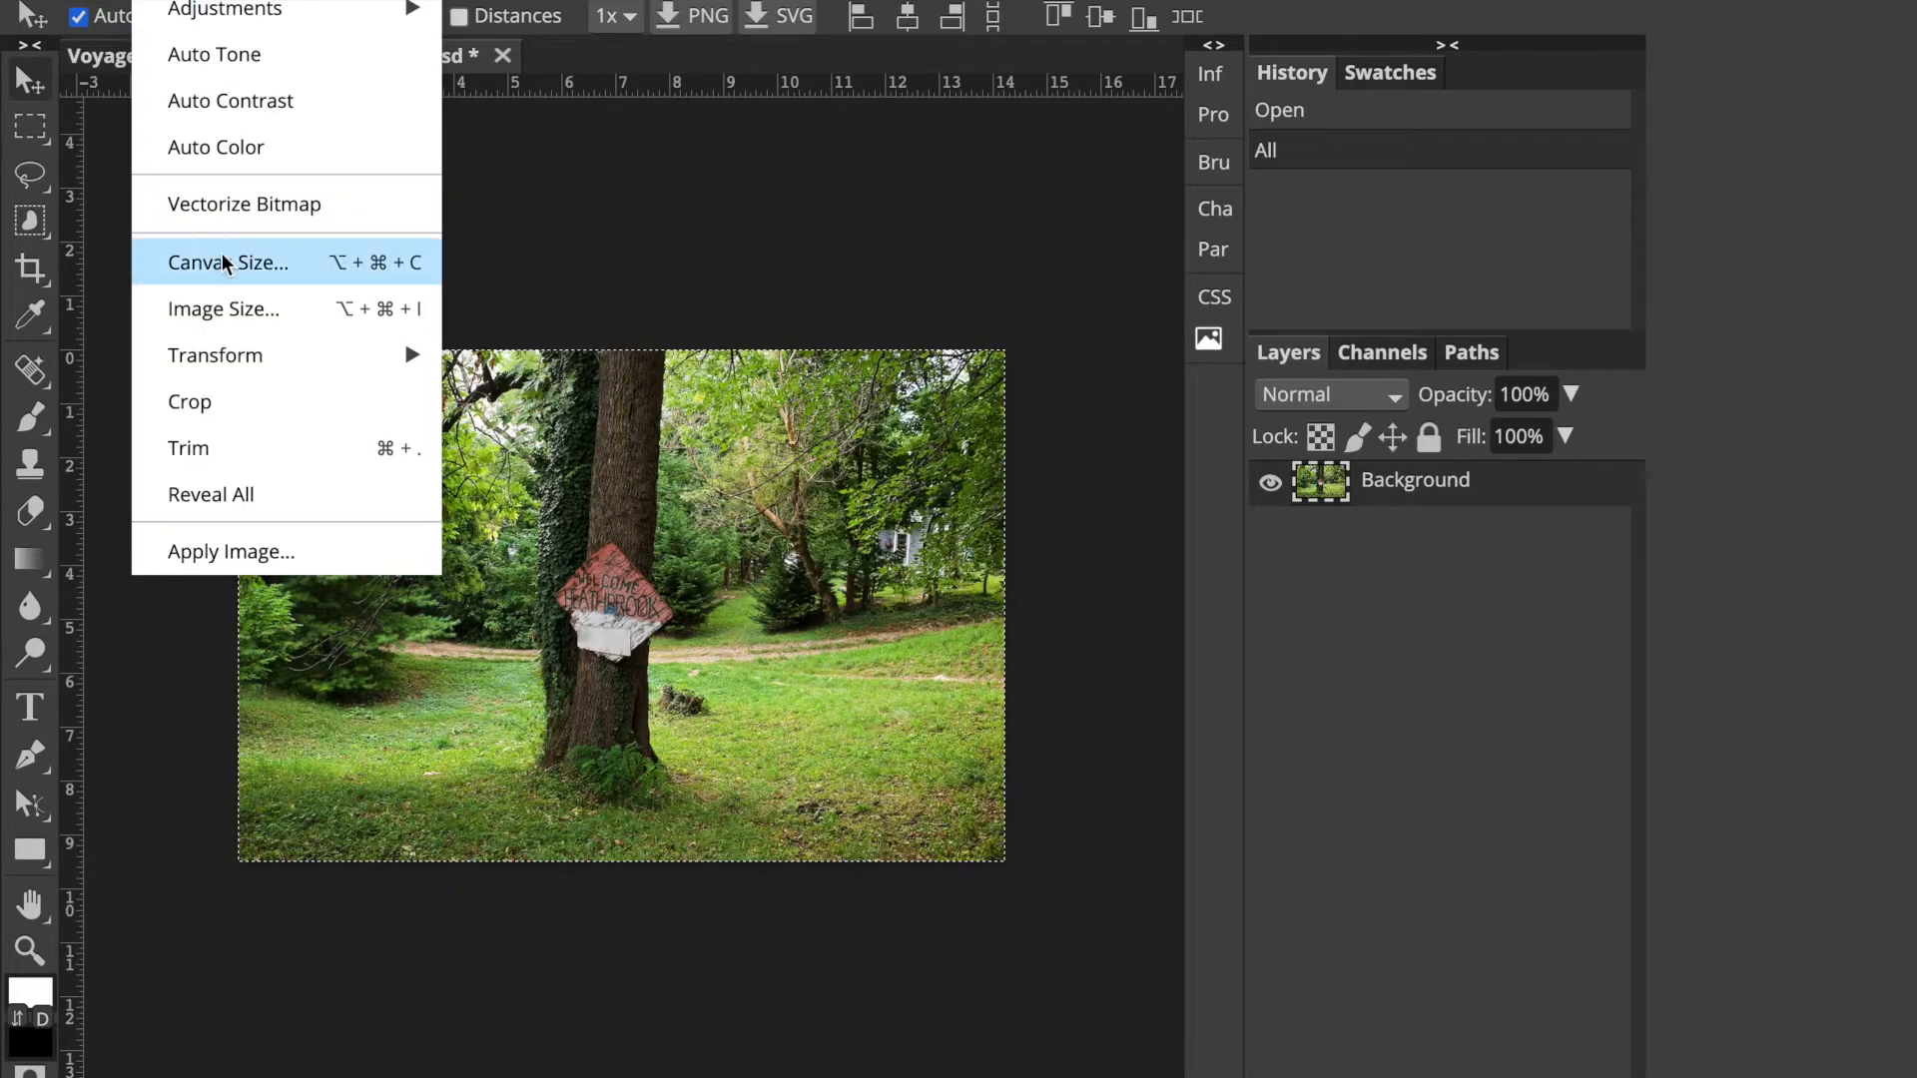
{"action": "left_click", "coordinate": [213, 305]}
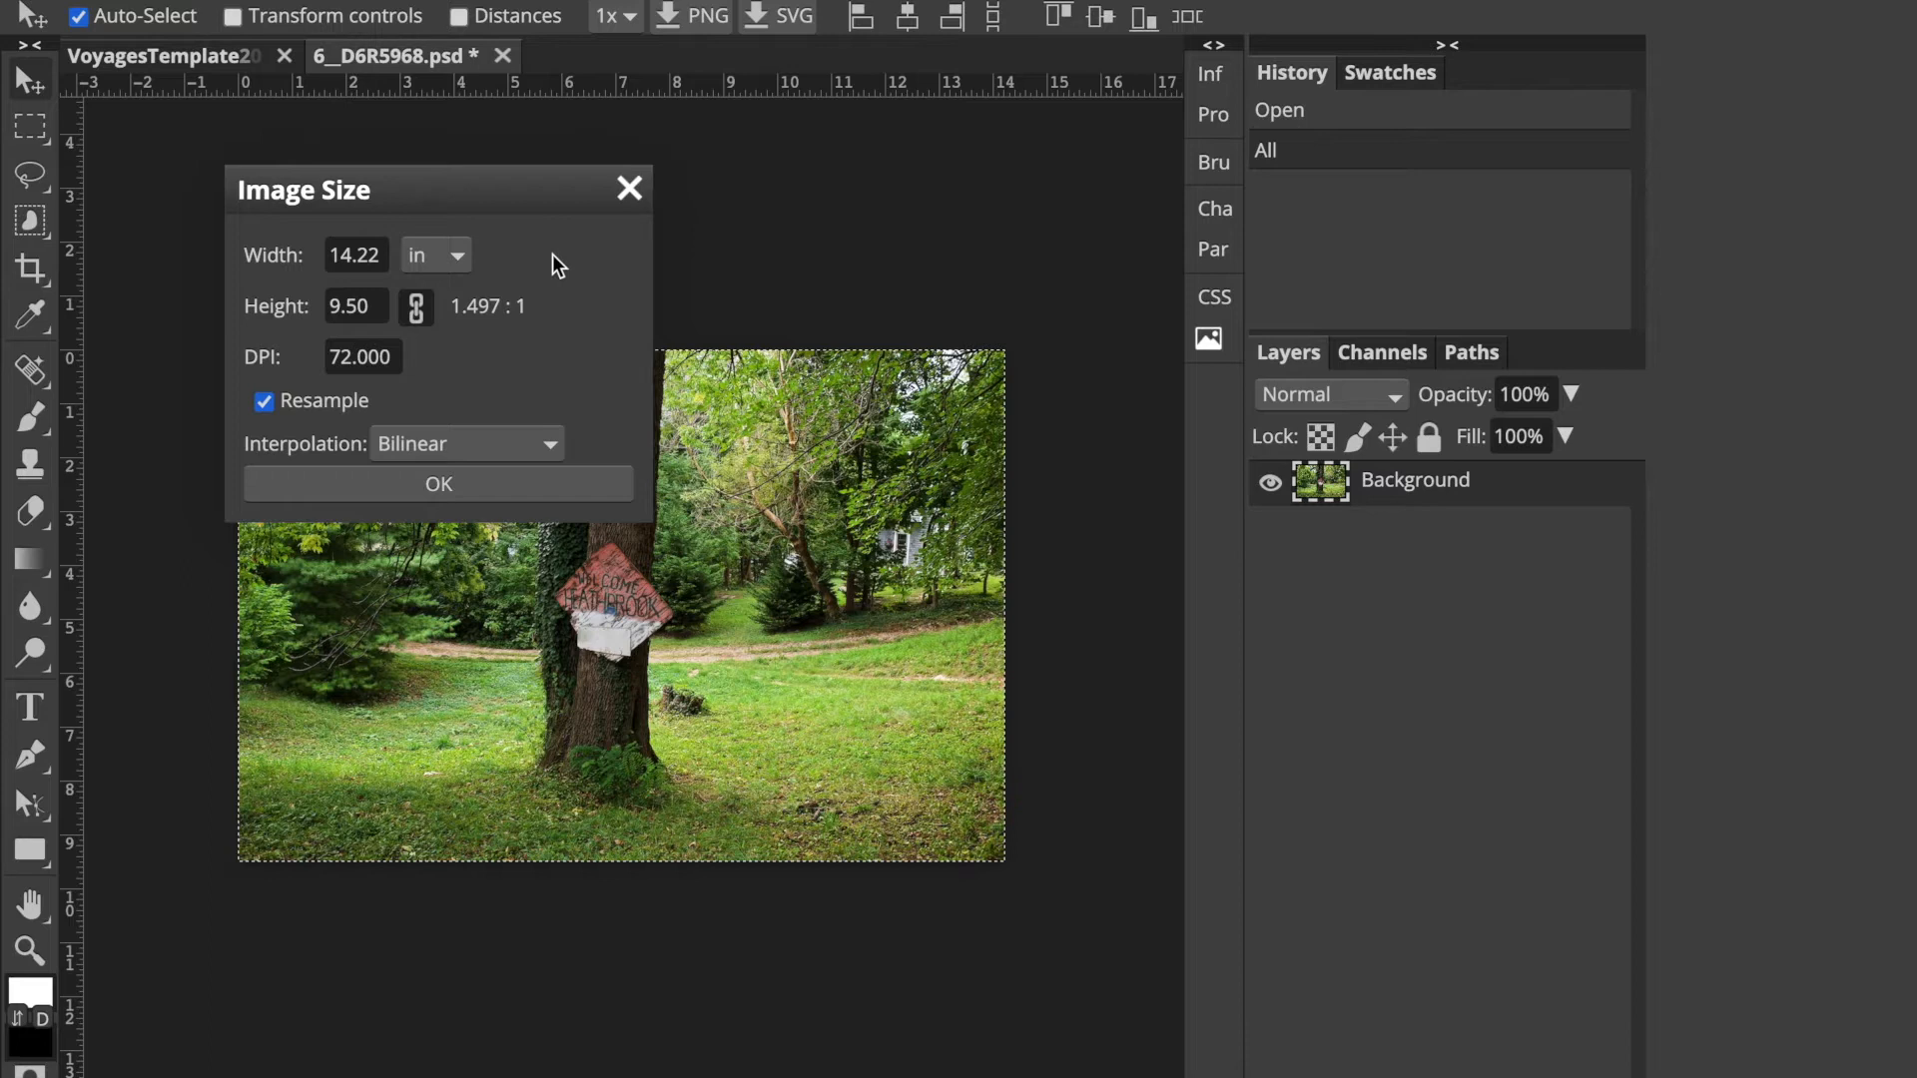
{"action": "left_click", "coordinate": [628, 192]}
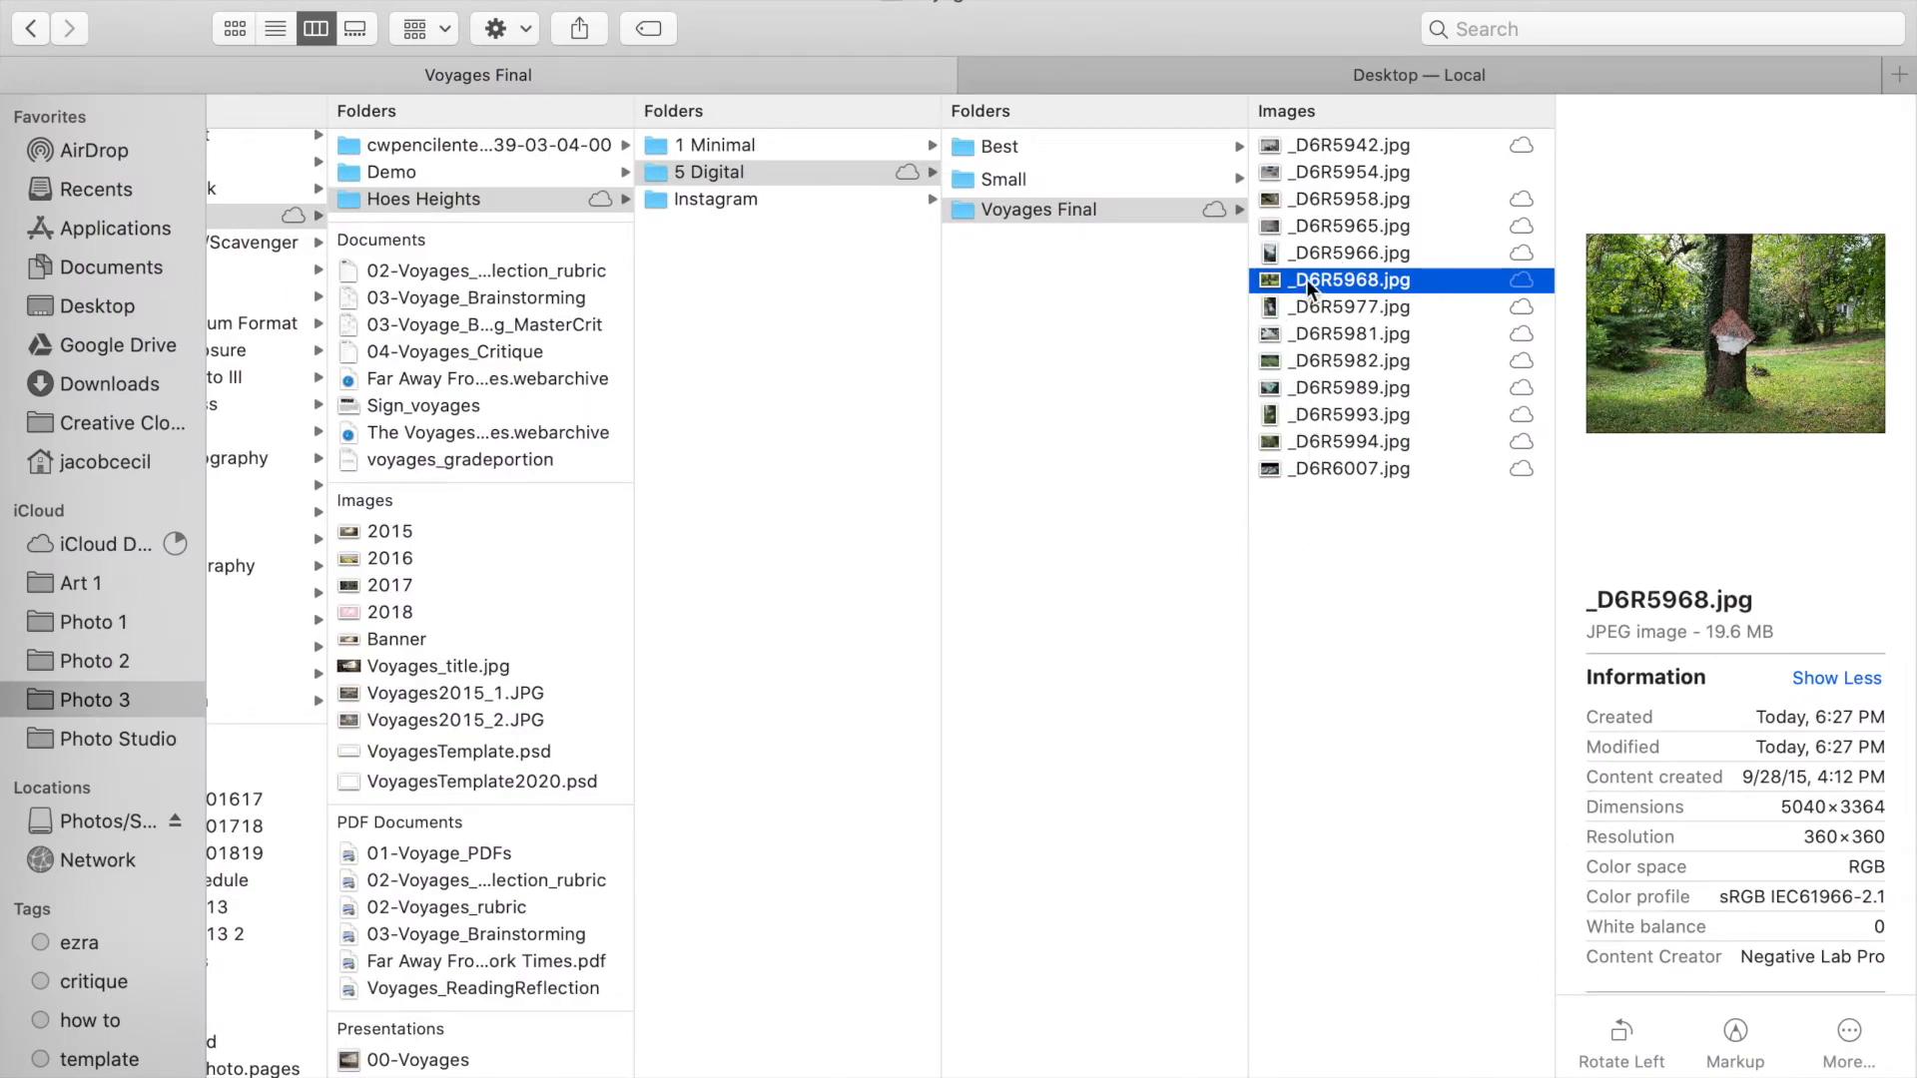
Open the high-resolution _D6R5968.jpg from the Voyages Final folder in Photopea and select the entire image
{"action": "left_click_drag", "start_coordinate": [1332, 280], "coordinate": [585, 52]}
{"action": "key", "text": "ctrl+Right"}
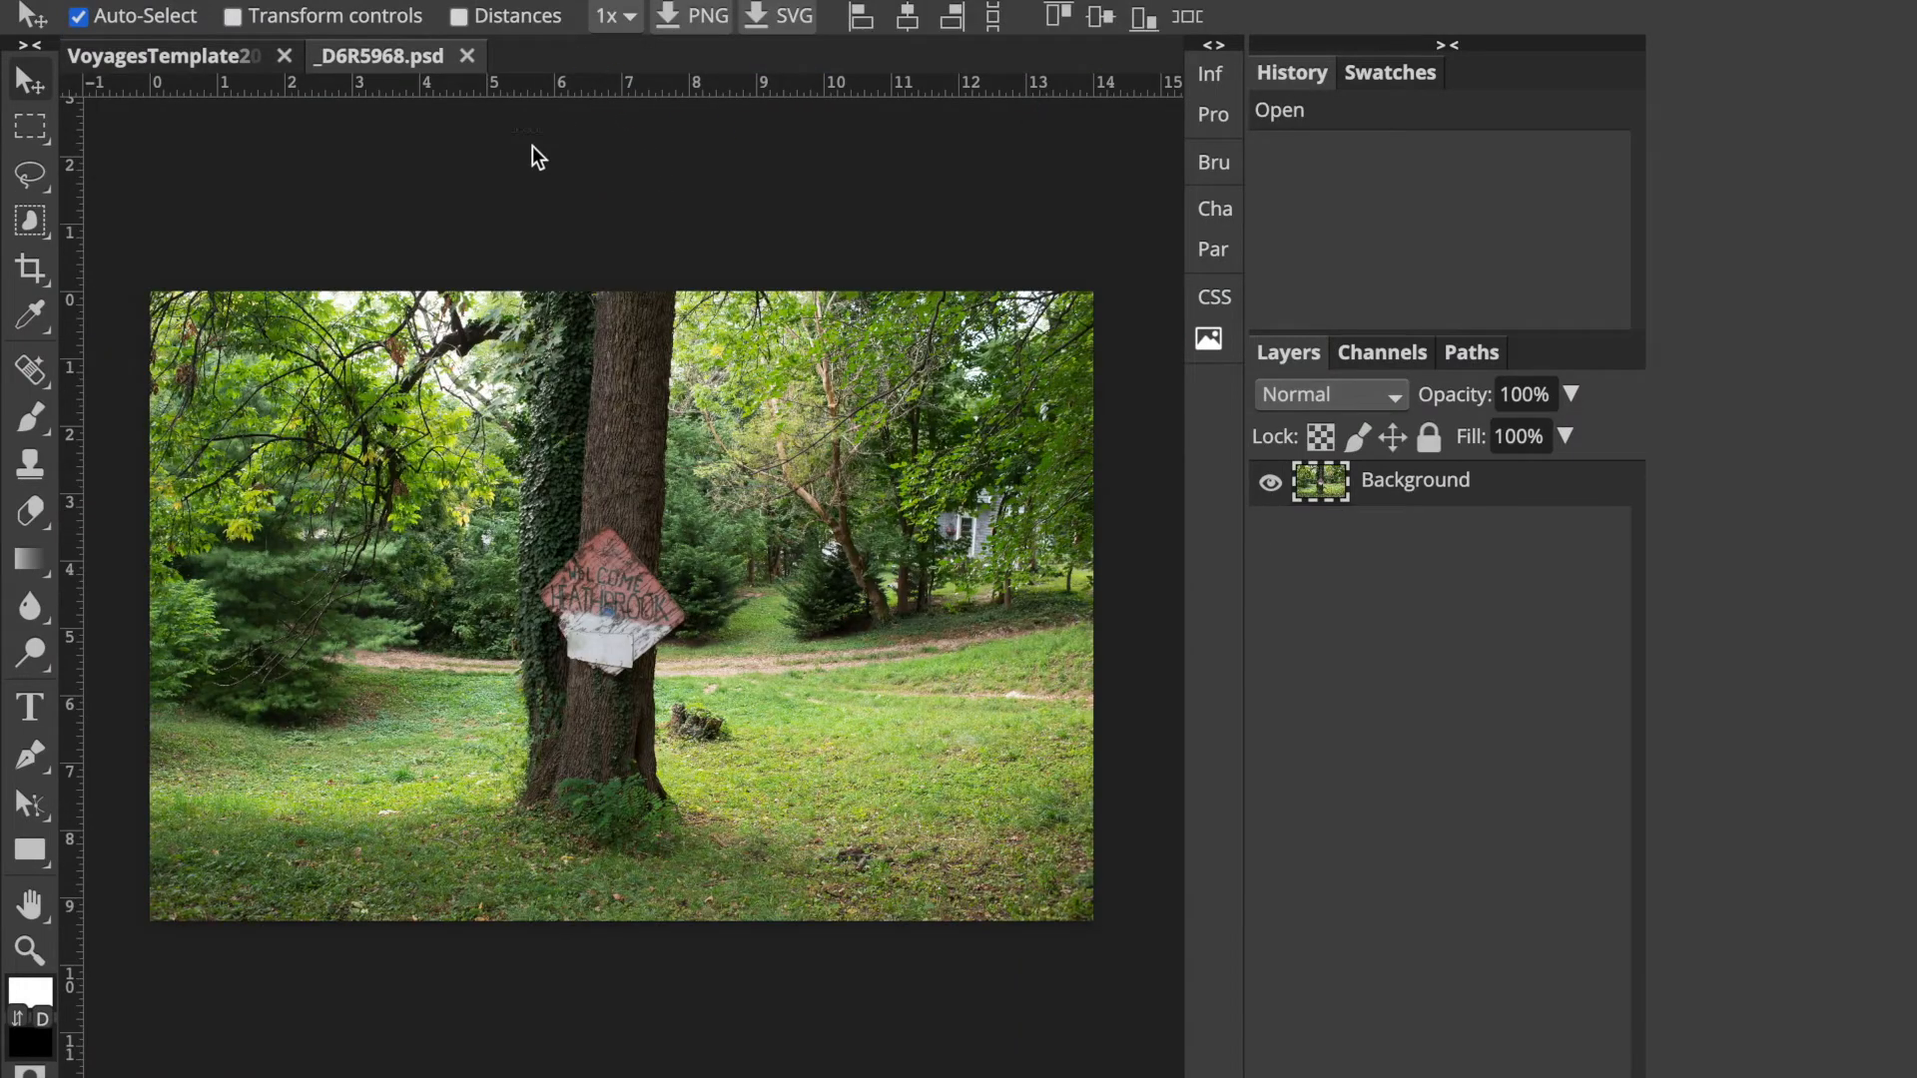
{"action": "key", "text": "ctrl+a"}
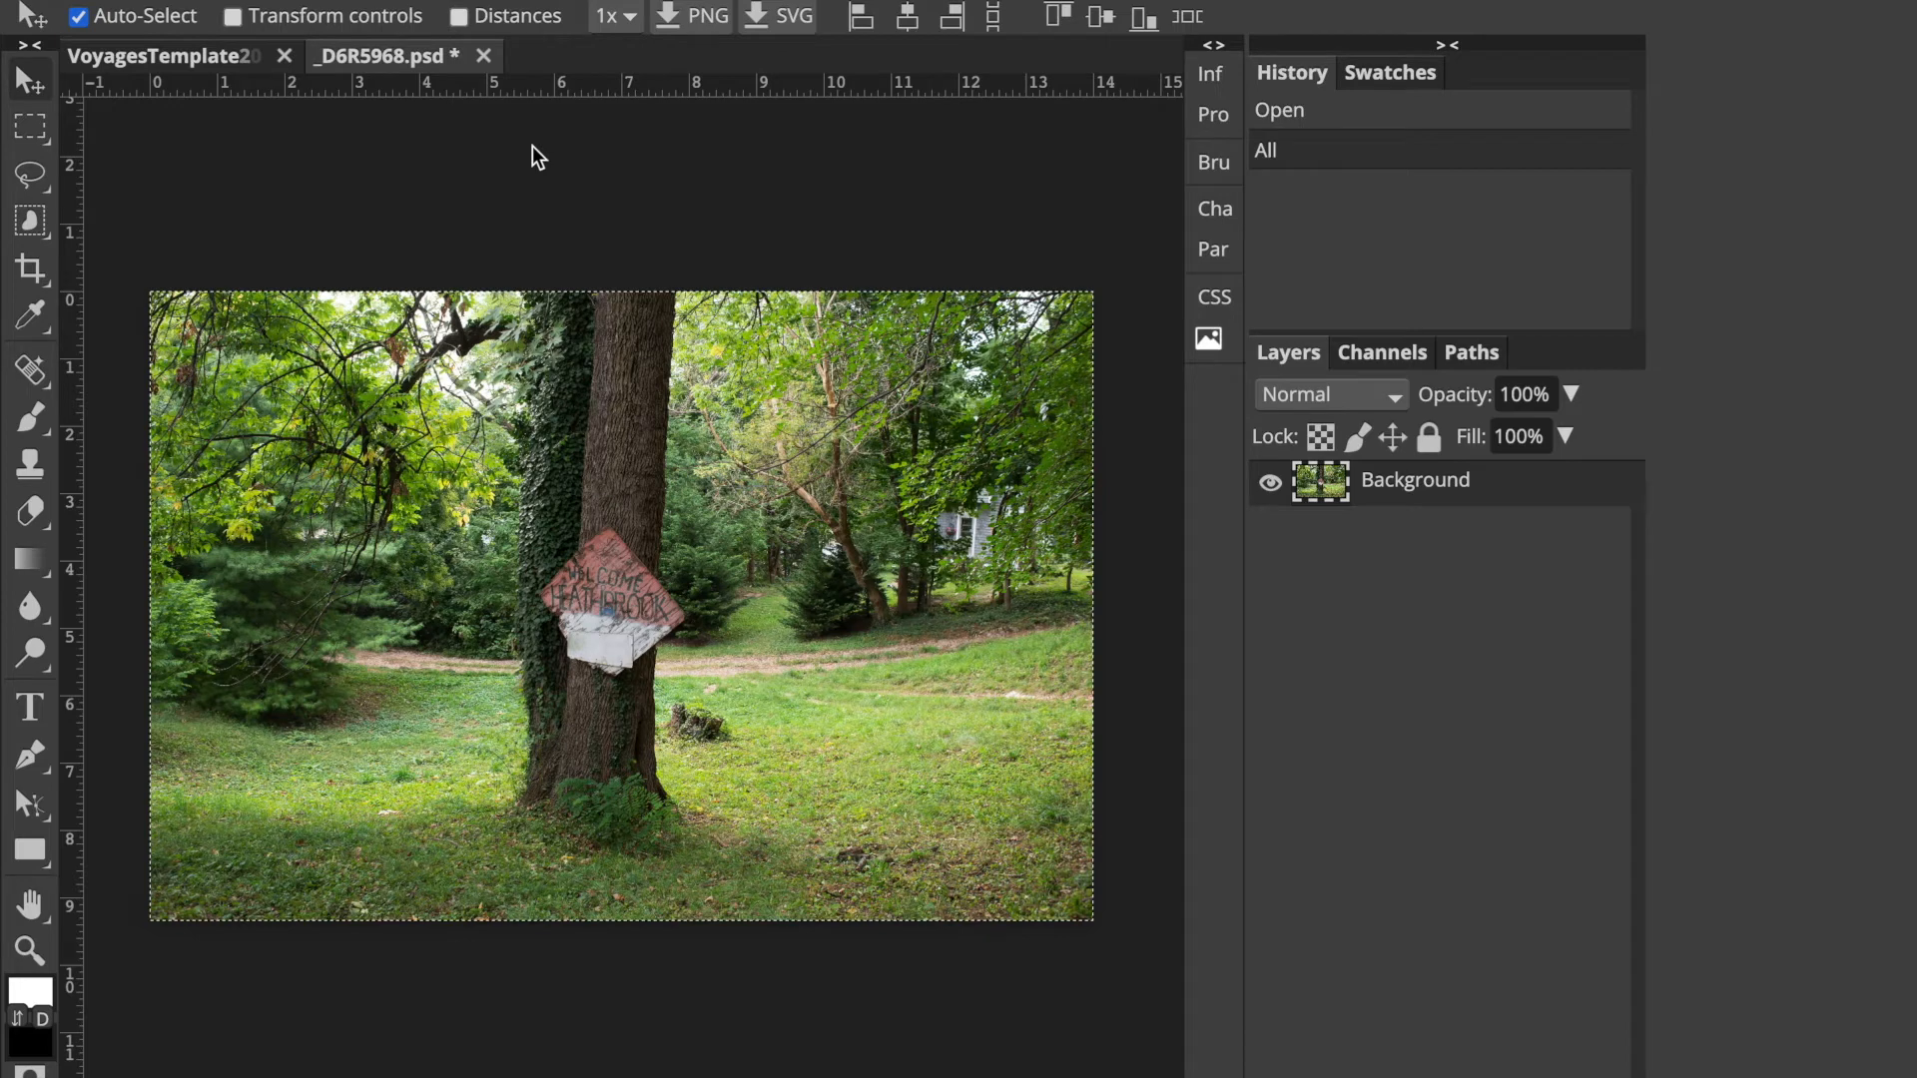
Paste the high-resolution photo into the Voyages template, place it to the right of the small version, and select the small one's layer
{"action": "left_click", "coordinate": [206, 53]}
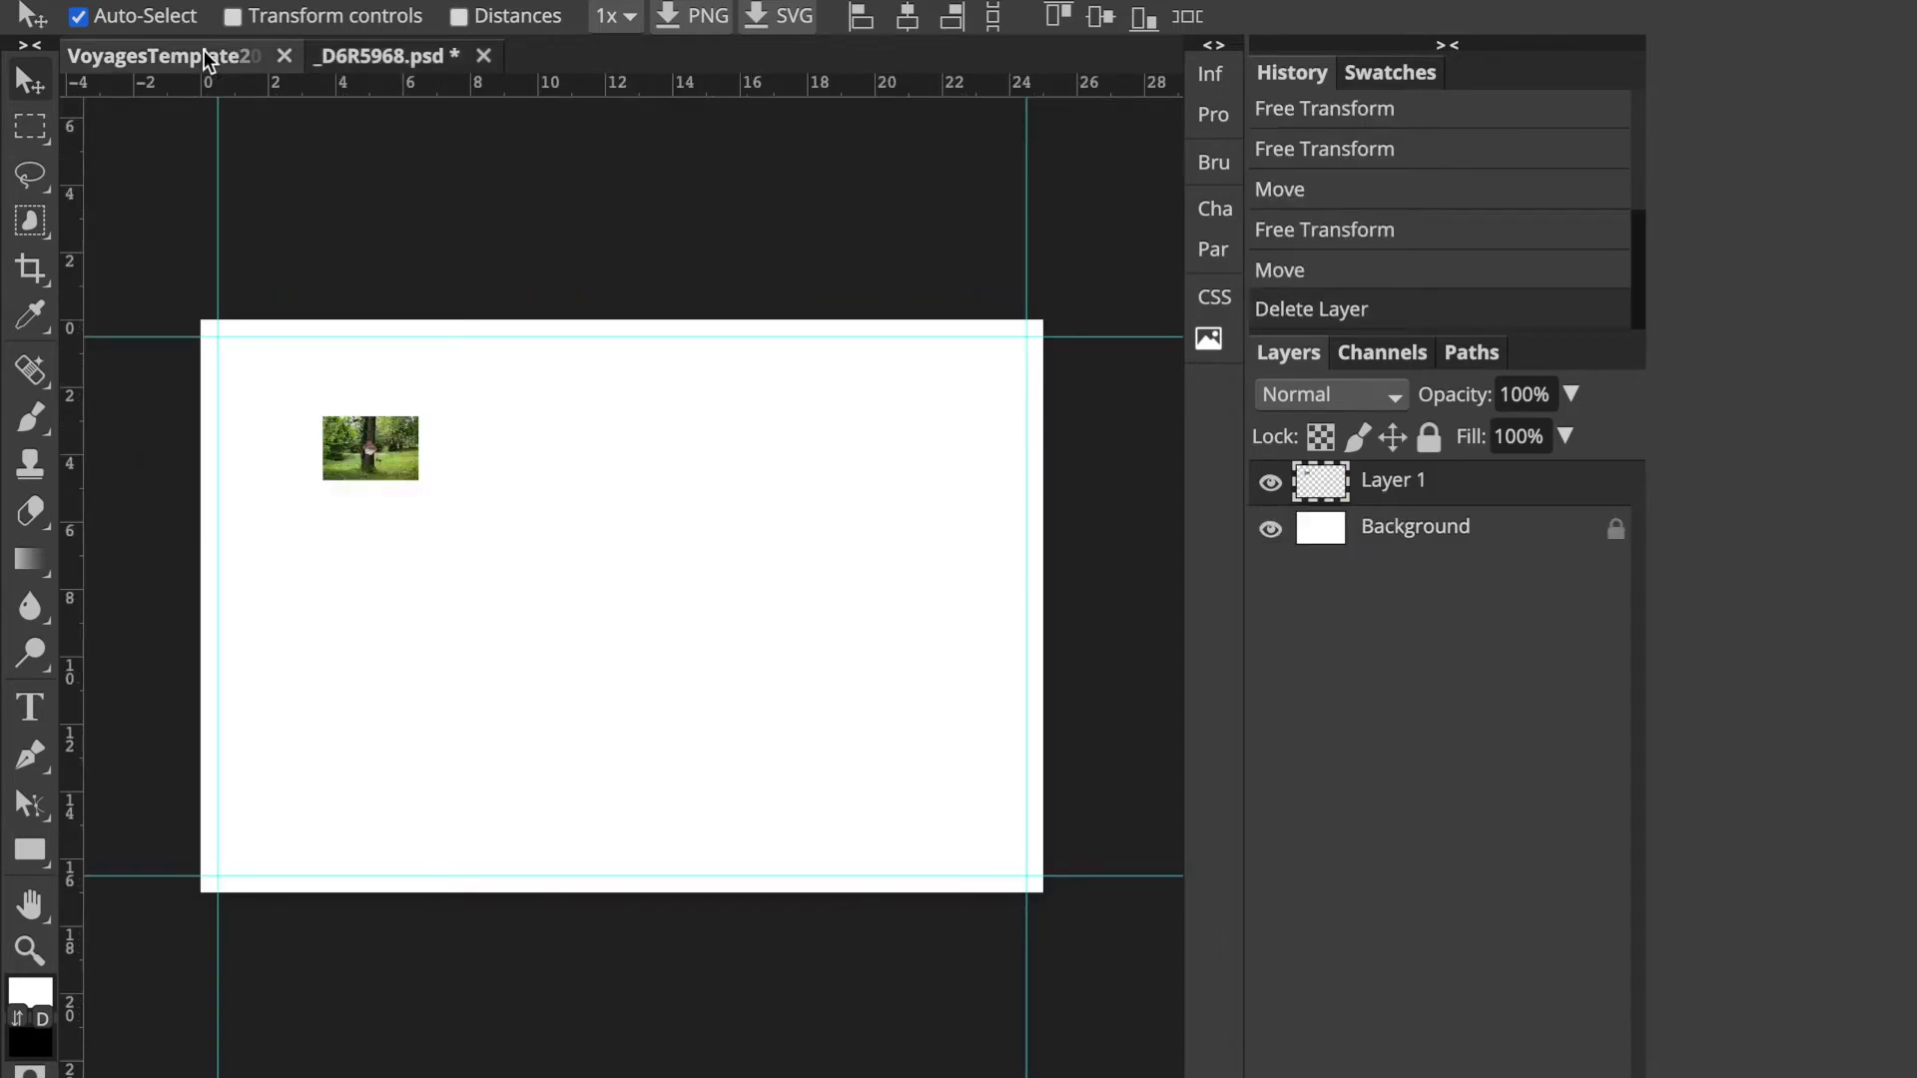
{"action": "key", "text": "ctrl+v"}
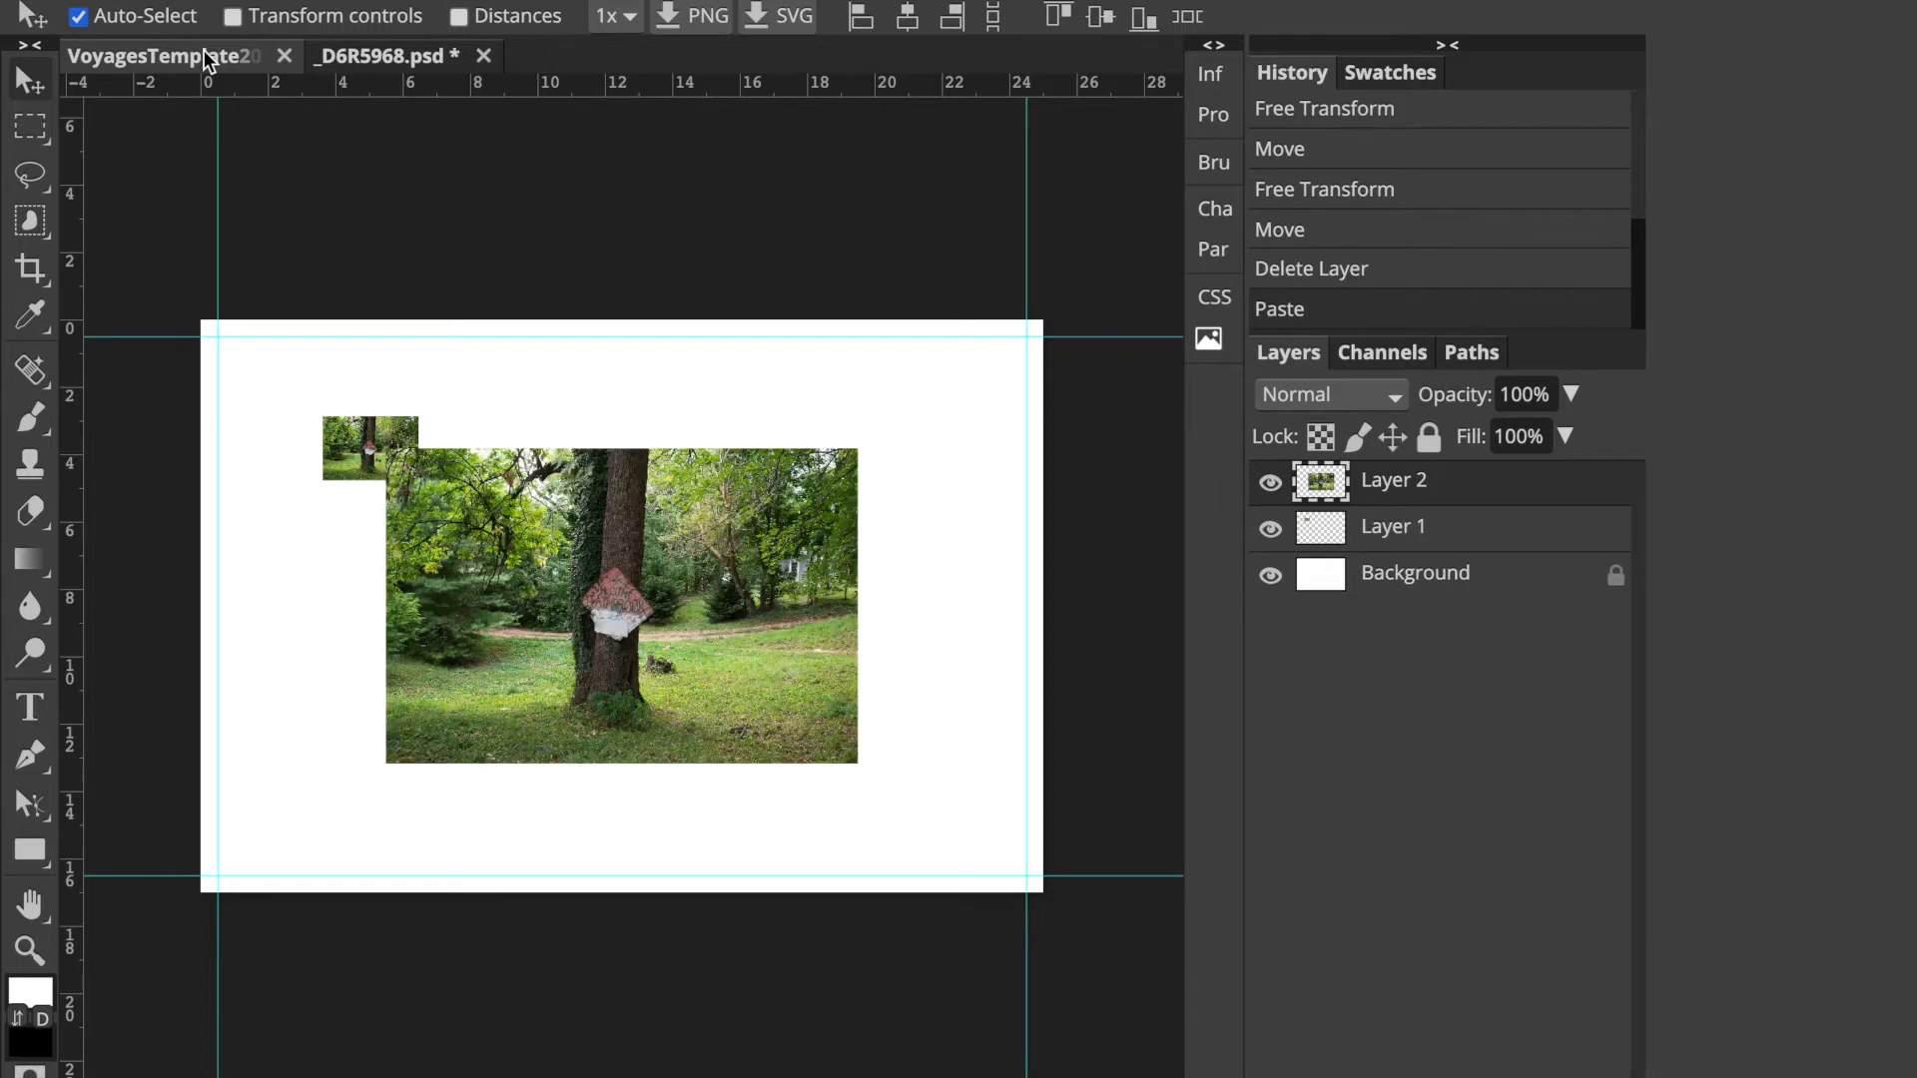
{"action": "left_click_drag", "start_coordinate": [553, 605], "coordinate": [644, 569]}
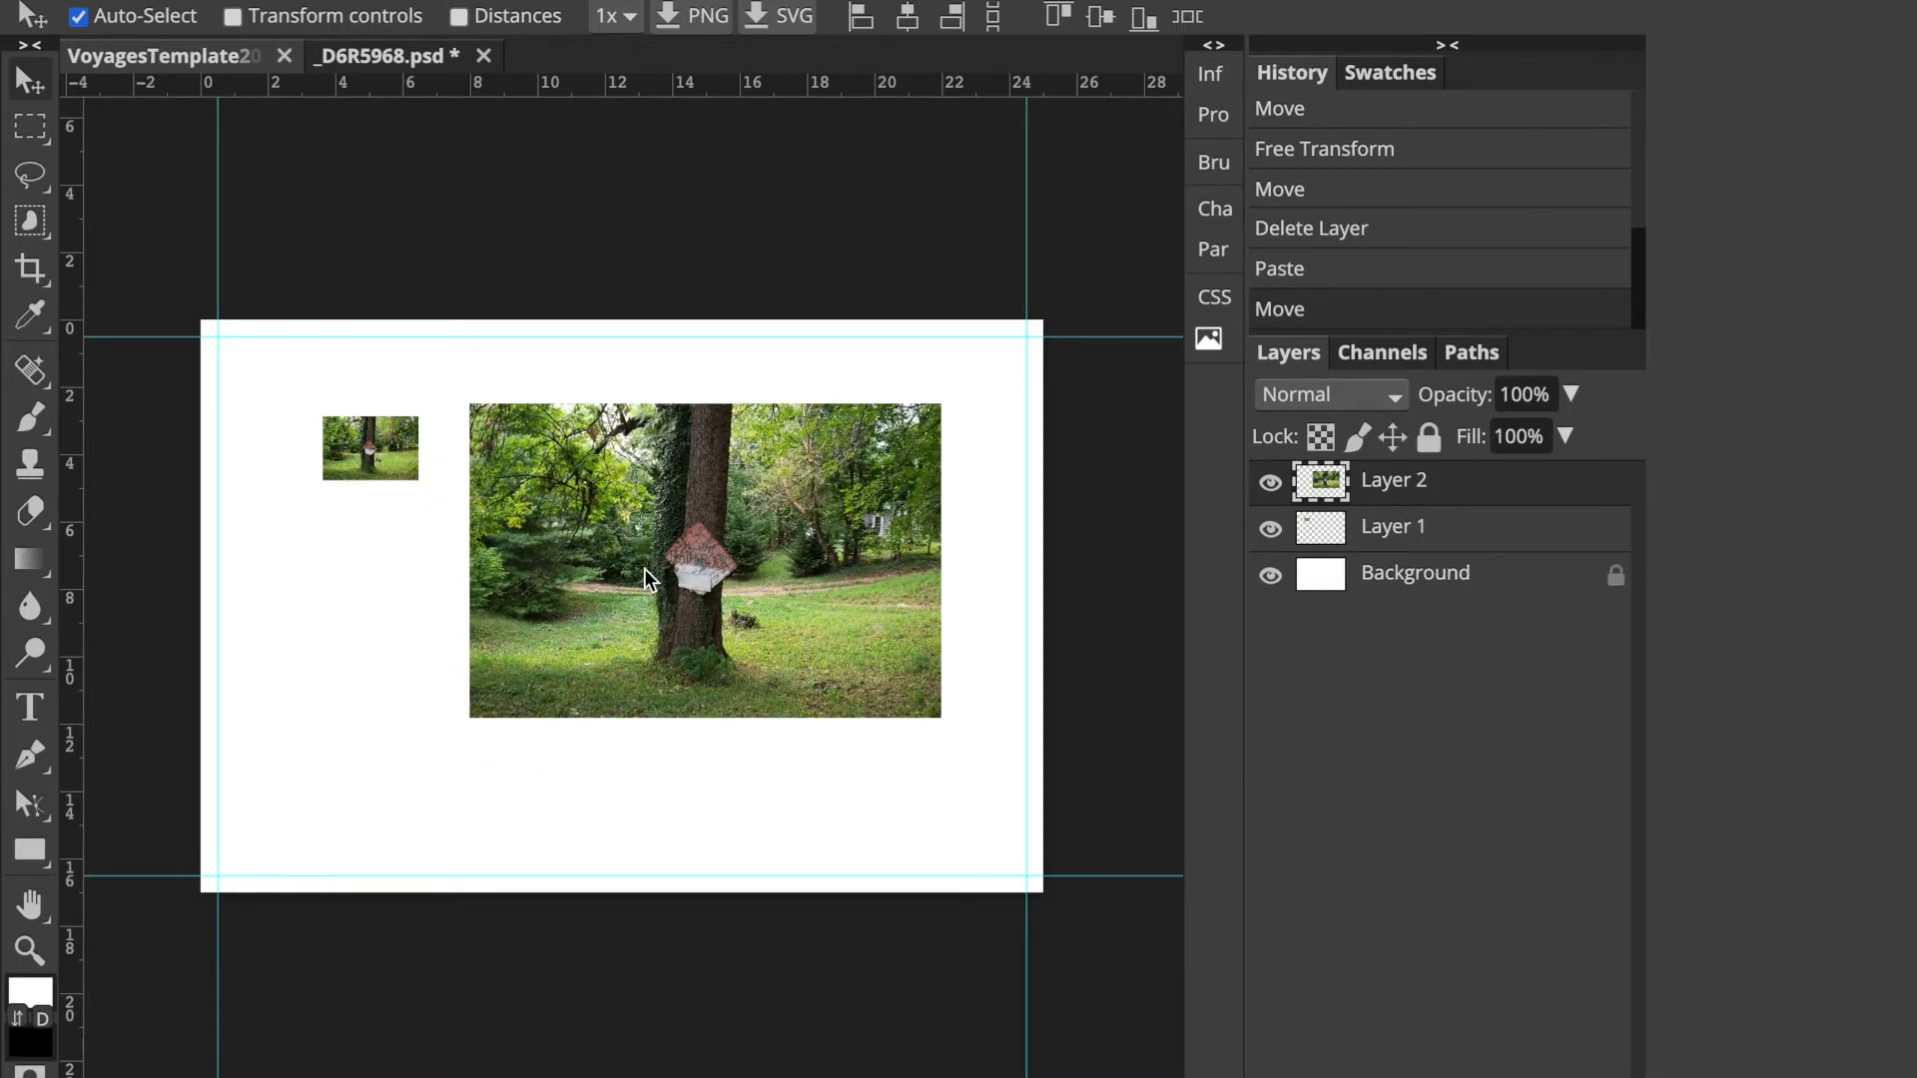
{"action": "left_click", "coordinate": [383, 462]}
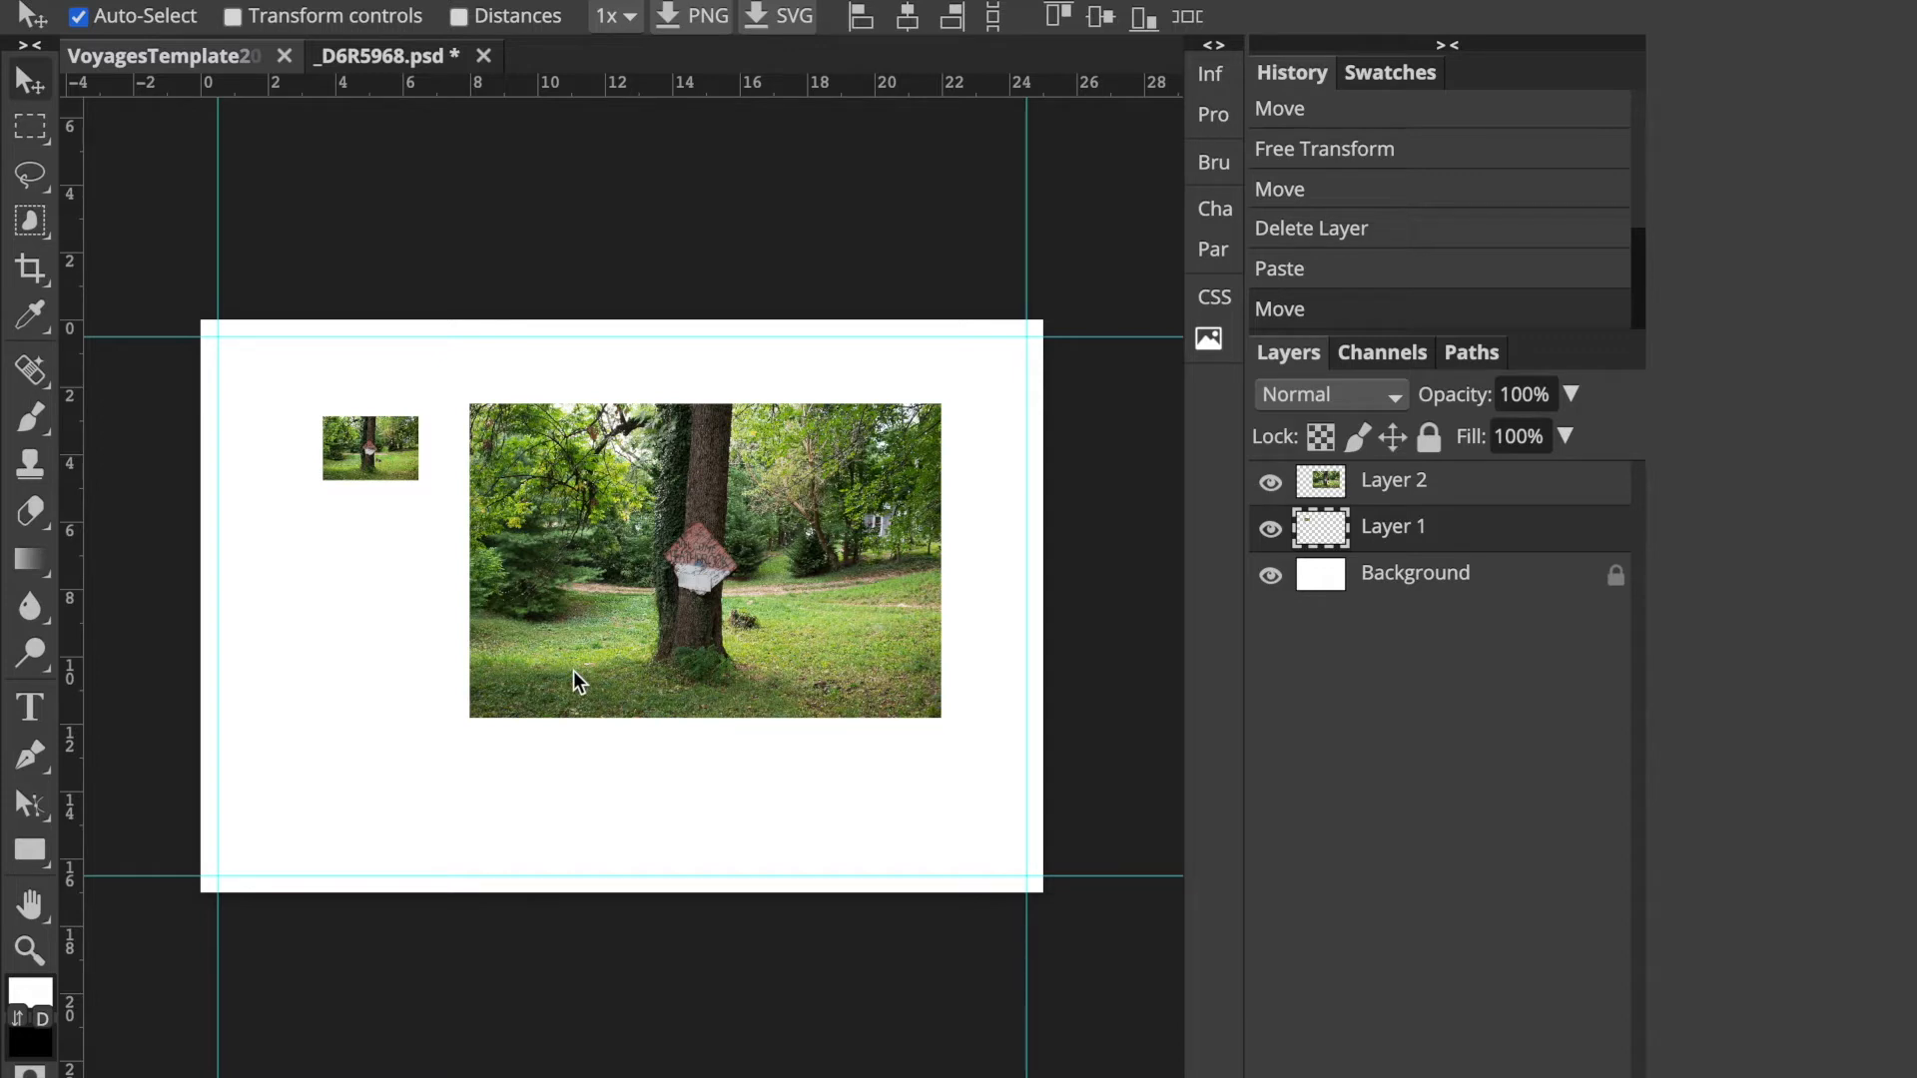
Delete the small photo's layer and move the high-resolution tree photo into the upper-left corner of the margin guides
{"action": "left_click", "coordinate": [371, 453]}
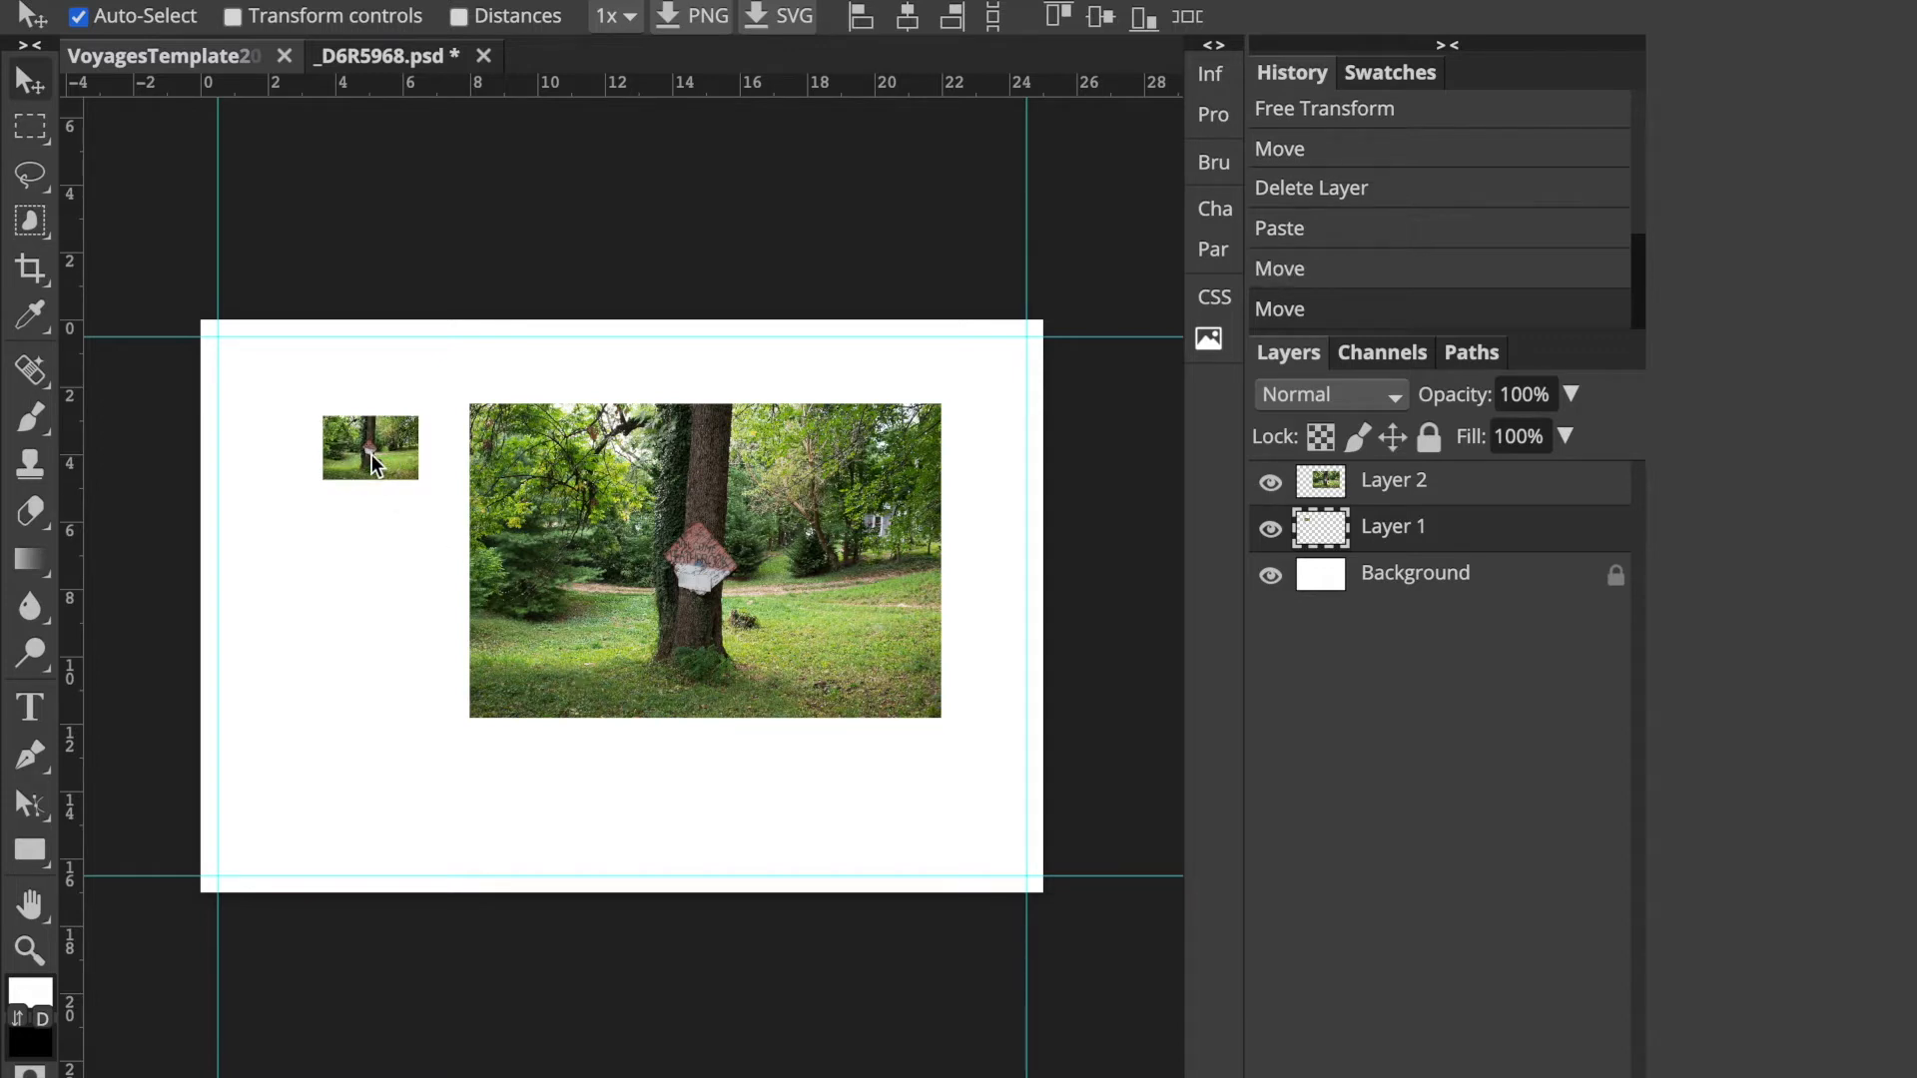
{"action": "key", "text": "Delete"}
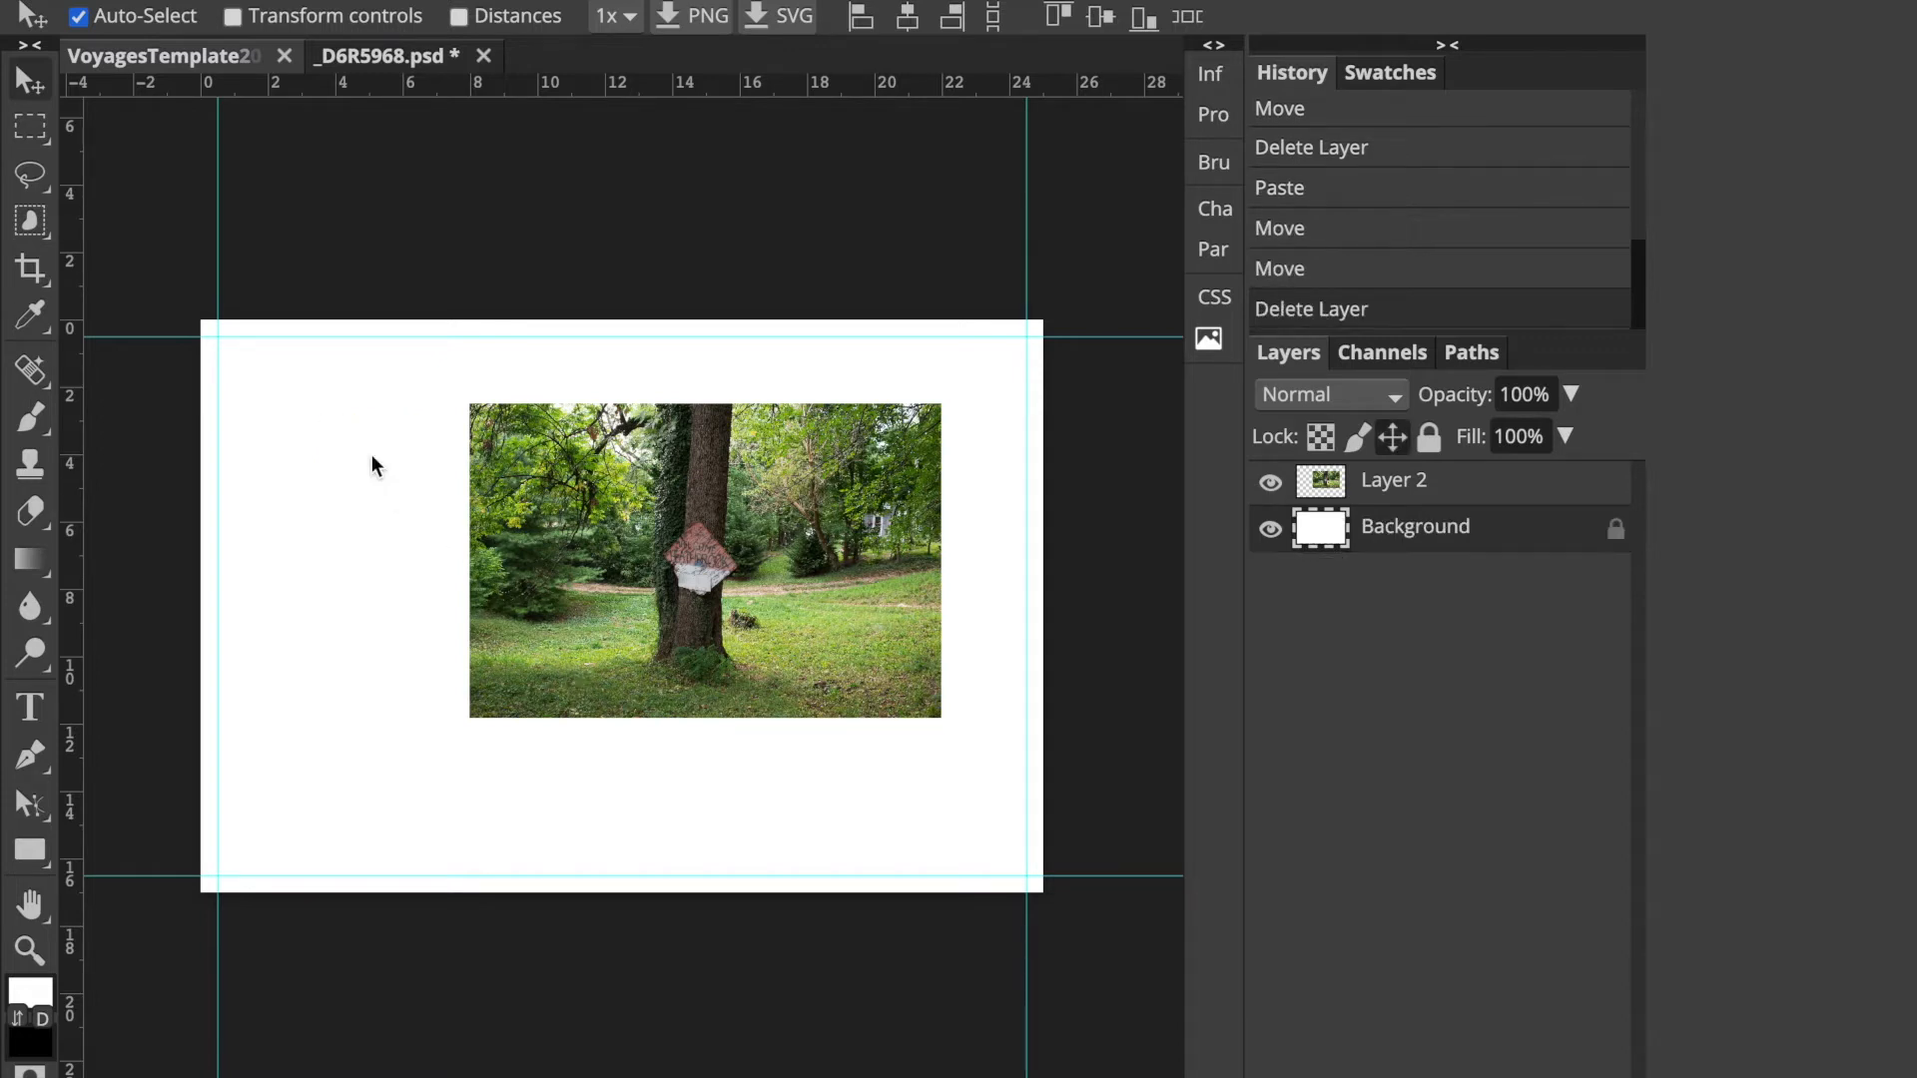
{"action": "left_click", "coordinate": [1398, 471]}
{"action": "left_click_drag", "start_coordinate": [646, 510], "coordinate": [401, 447]}
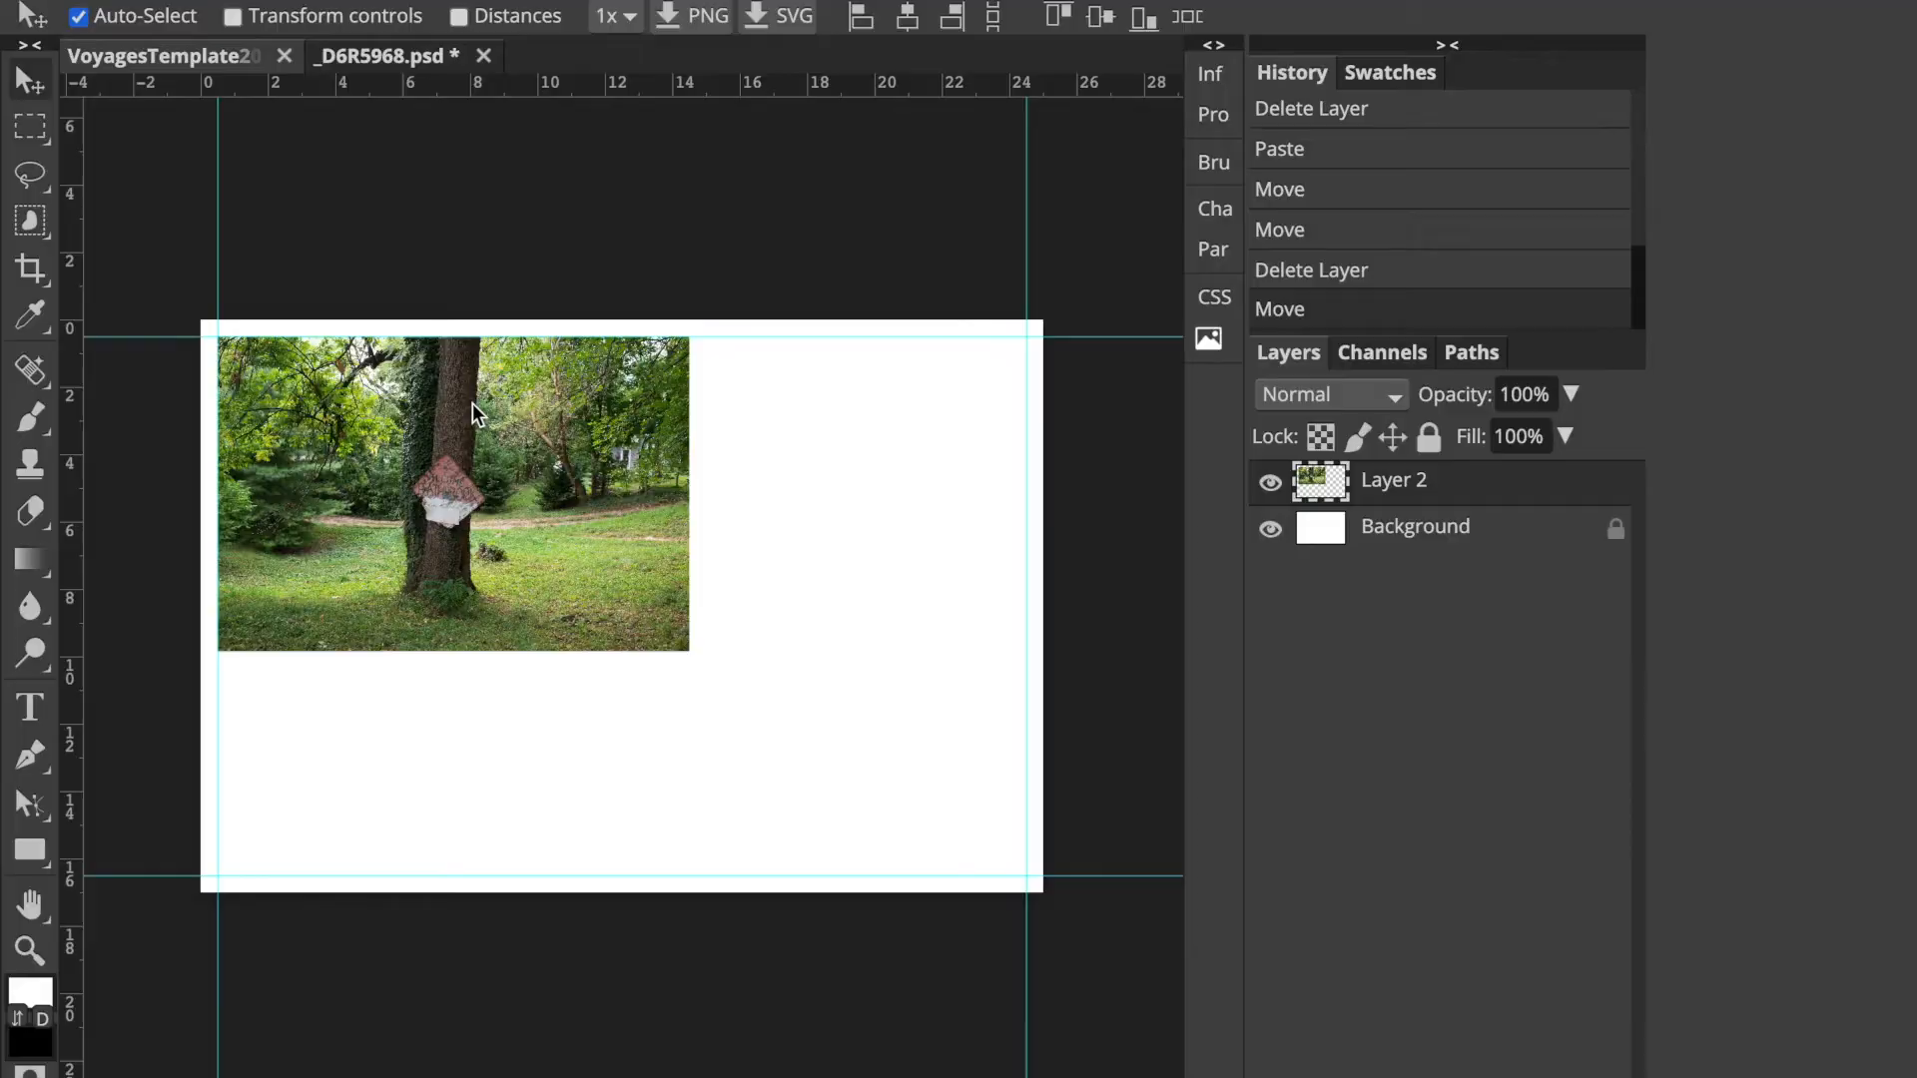
Open _D6R5981.jpg from the Voyages Final folder in Photopea and select the entire image
{"action": "key", "text": "ctrl+Left"}
{"action": "left_click", "coordinate": [1338, 308]}
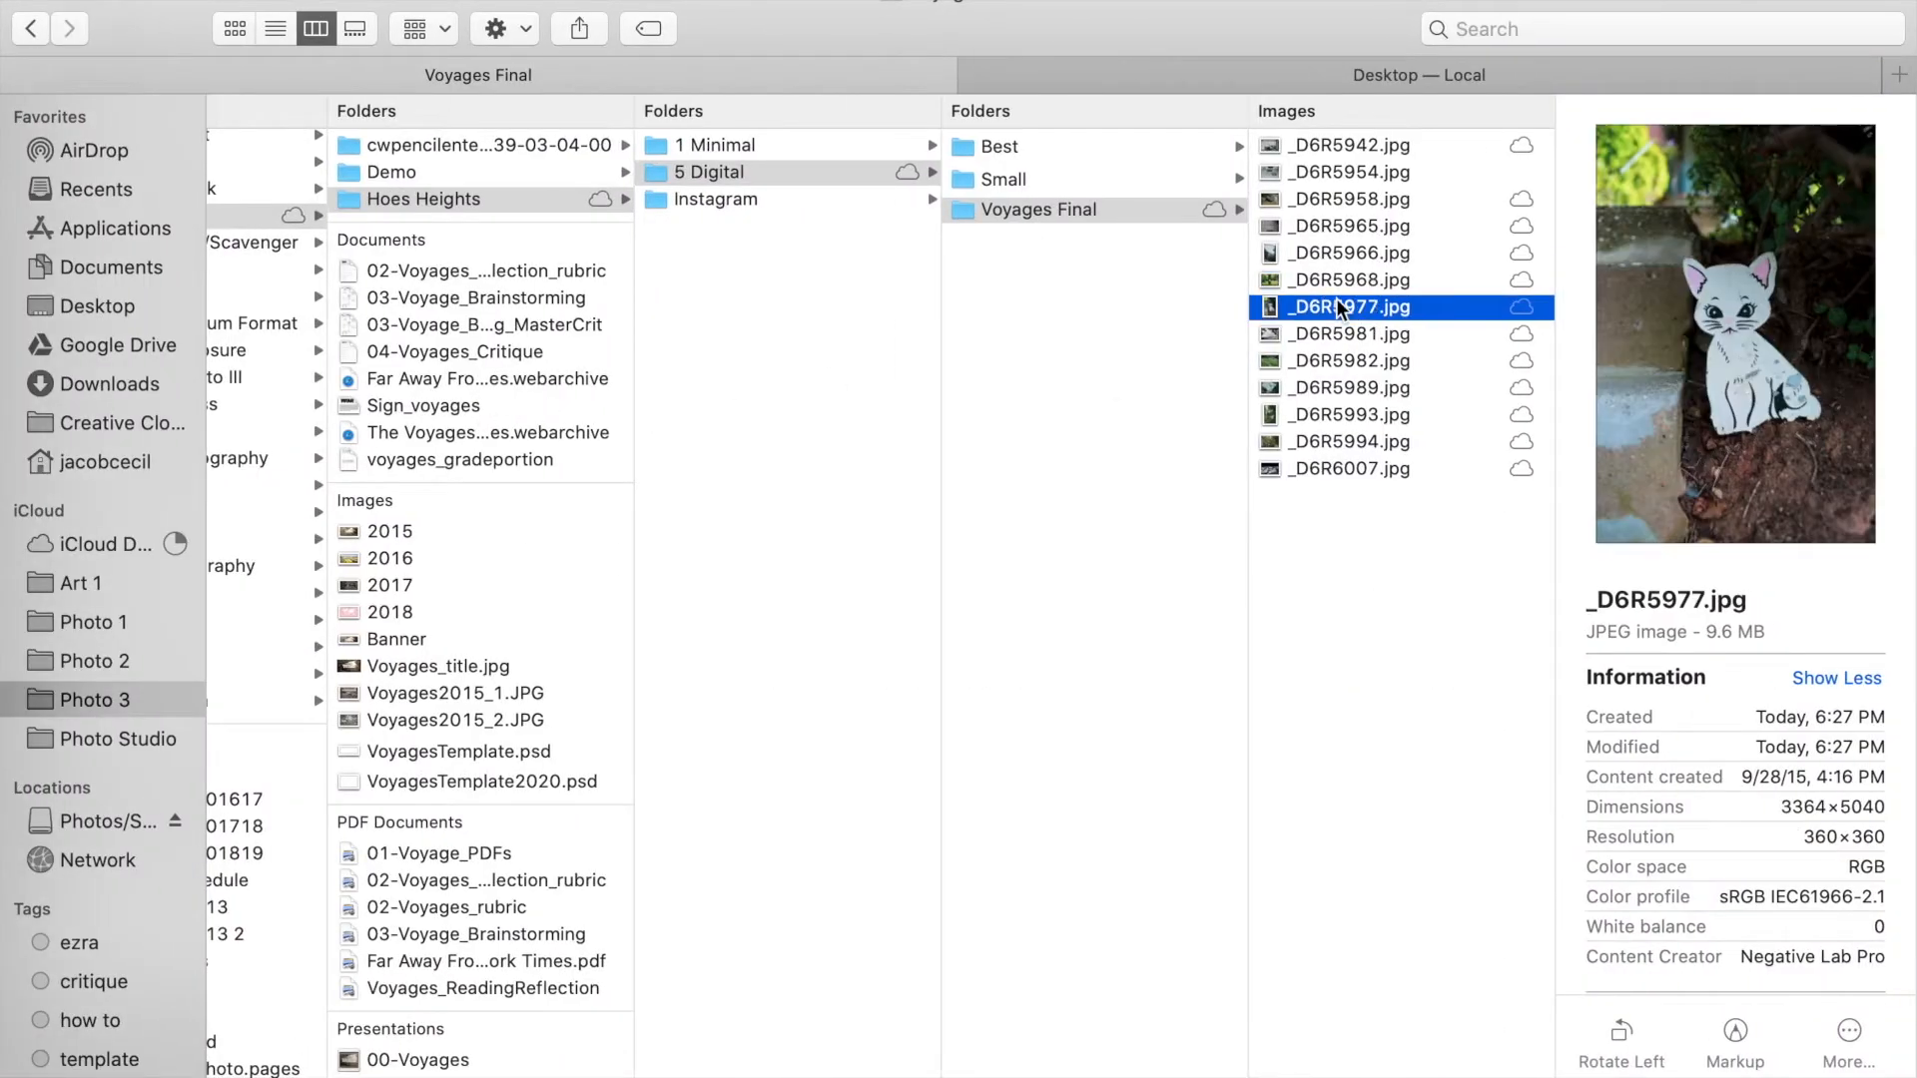
{"action": "key", "text": "Down"}
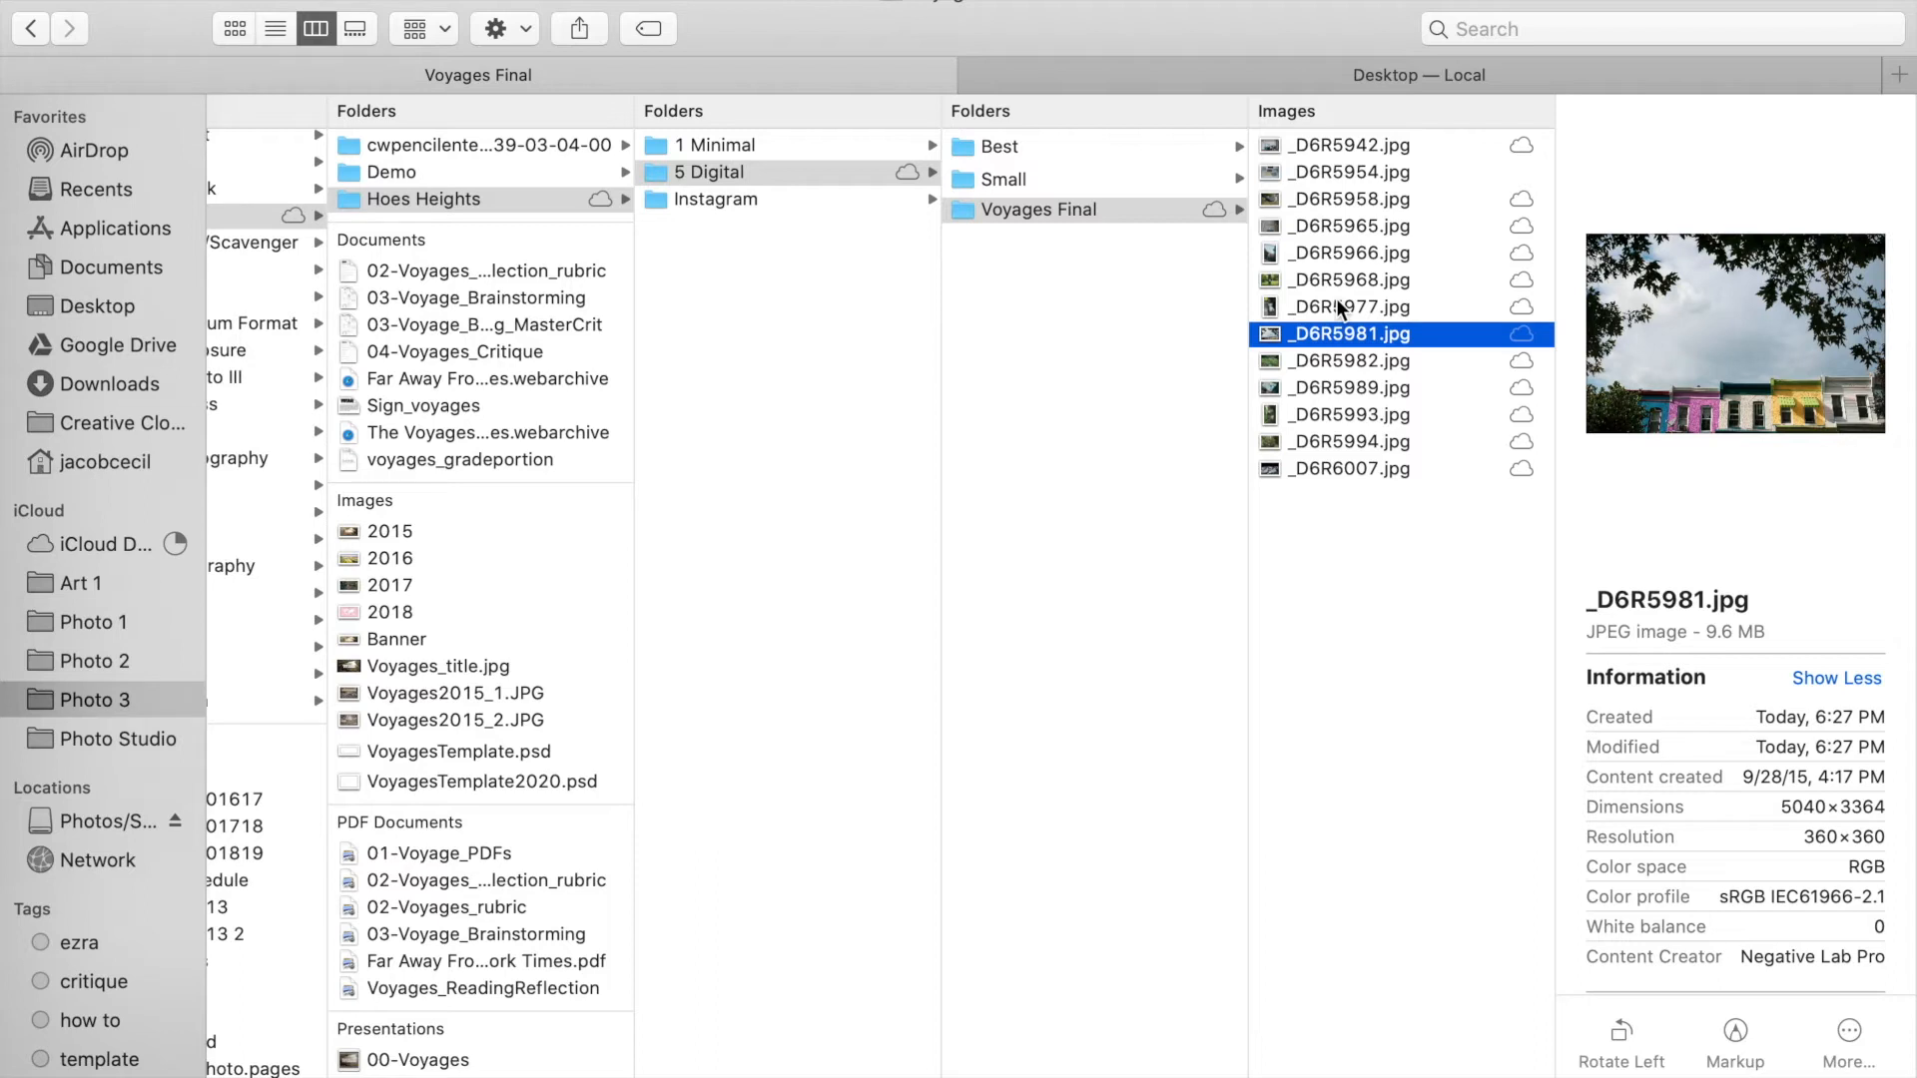
{"action": "key", "text": "Down"}
{"action": "key", "text": "Up"}
{"action": "left_click_drag", "start_coordinate": [1346, 336], "coordinate": [971, 56]}
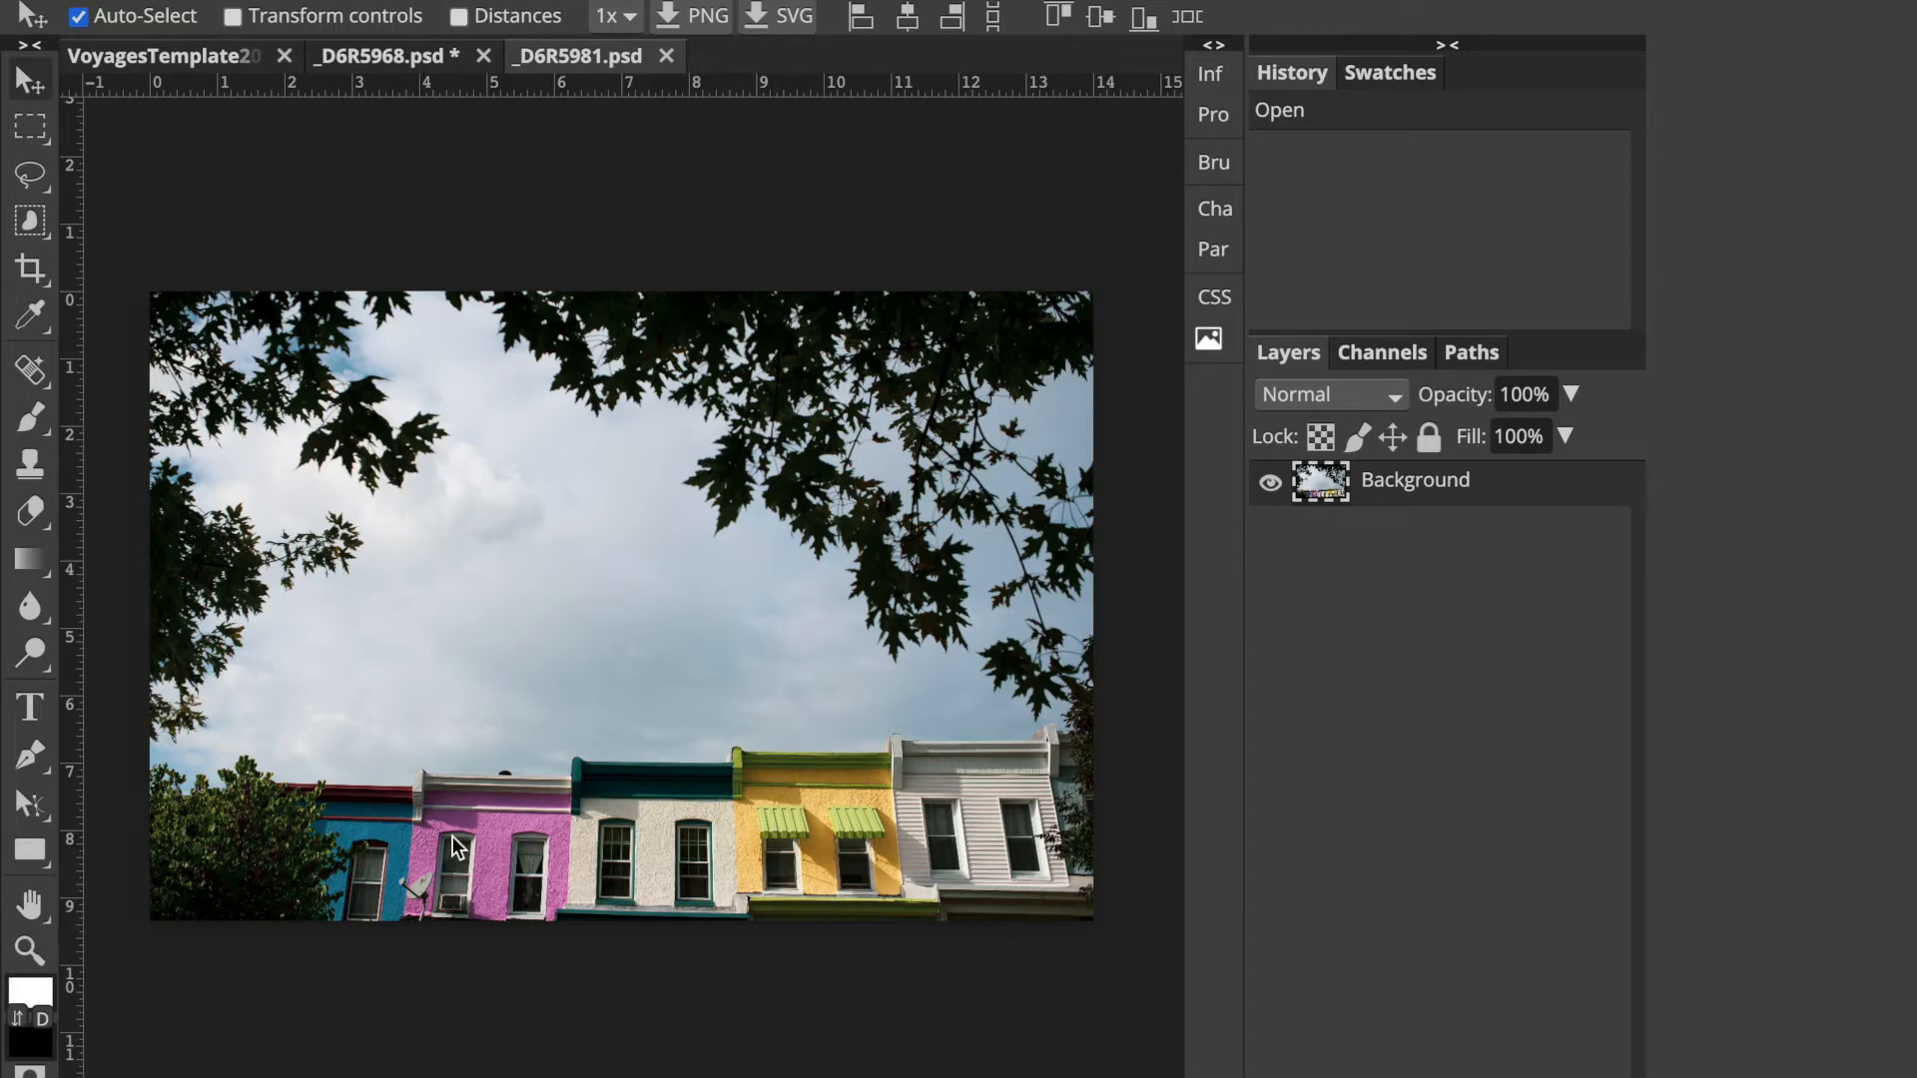
{"action": "key", "text": "ctrl+a"}
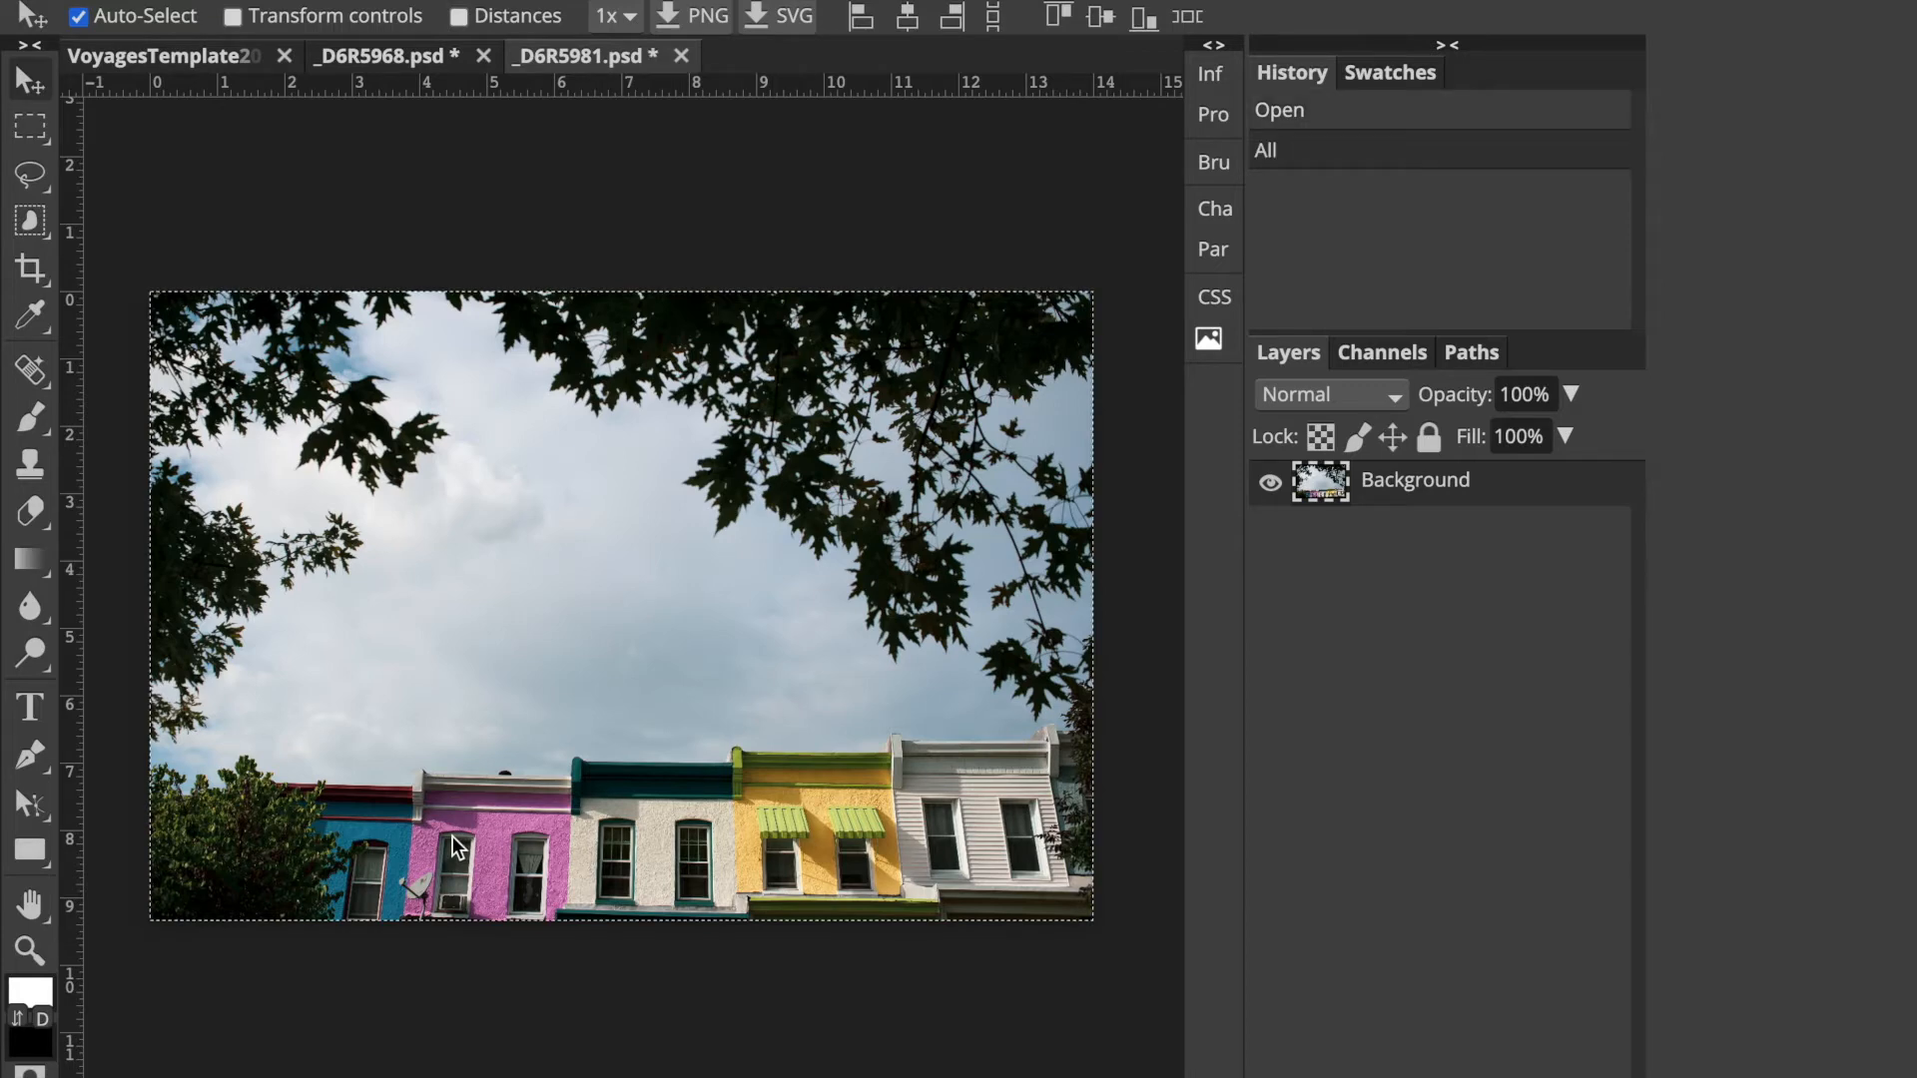
Paste the row-house photo into the Voyages template and move it up and right so it partly overlaps the tree photo
{"action": "left_click", "coordinate": [158, 63]}
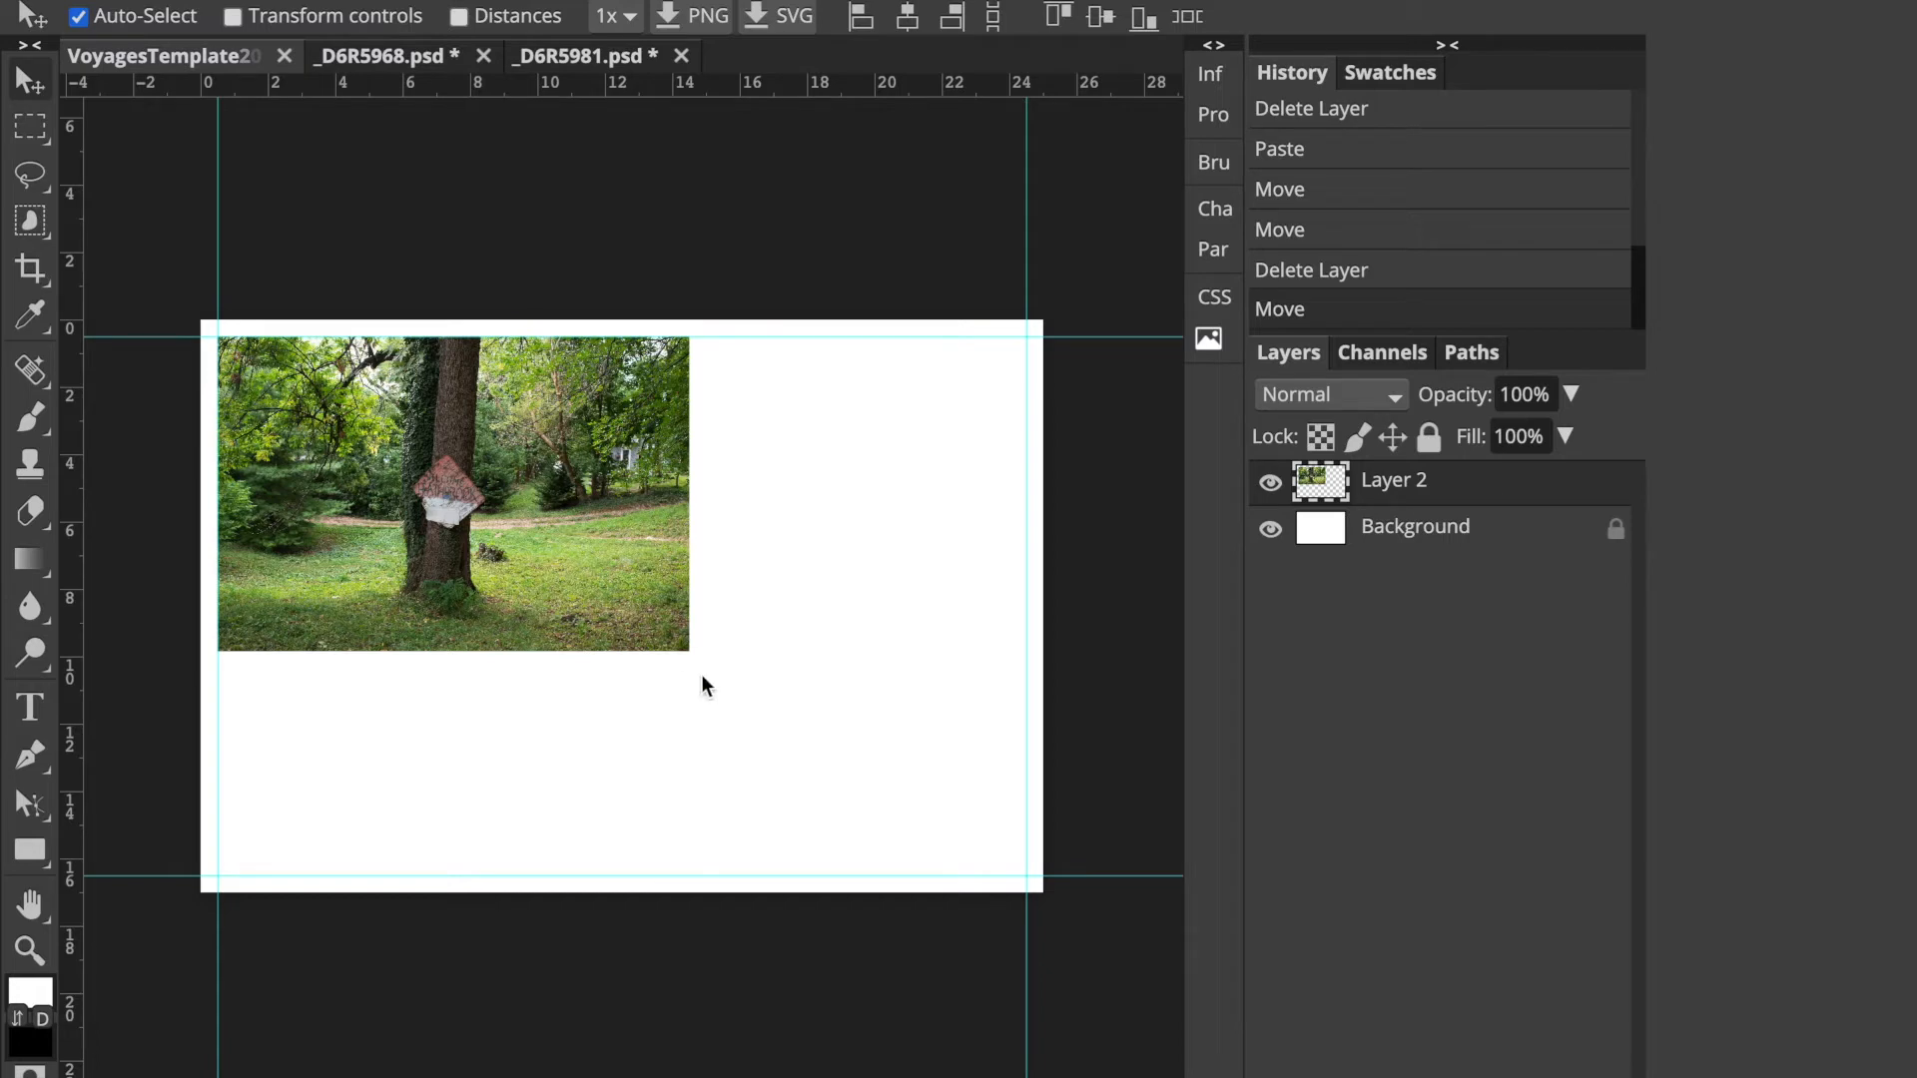
{"action": "key", "text": "ctrl+v"}
{"action": "left_click_drag", "start_coordinate": [754, 651], "coordinate": [731, 584]}
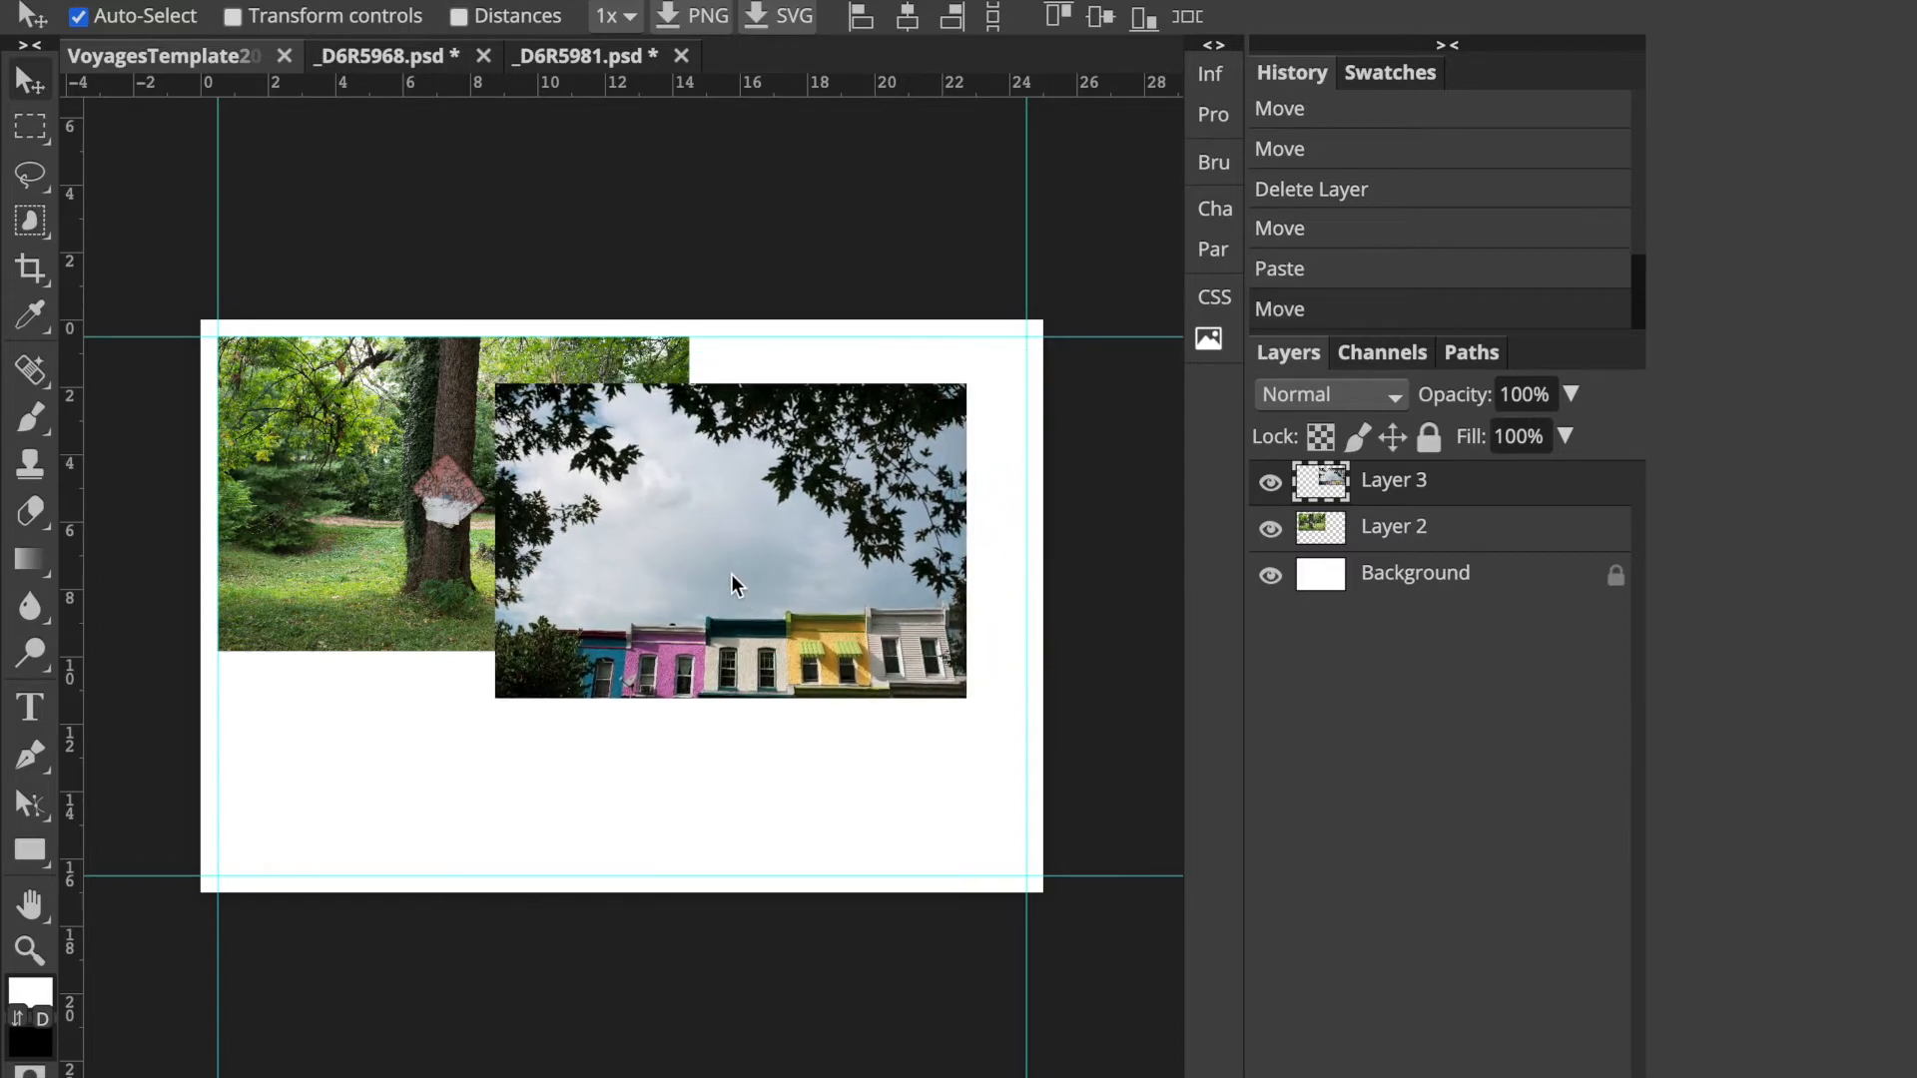
Switch to Finder and preview photos in the Voyages Final folder to choose a third one
{"action": "key", "text": "super+Tab"}
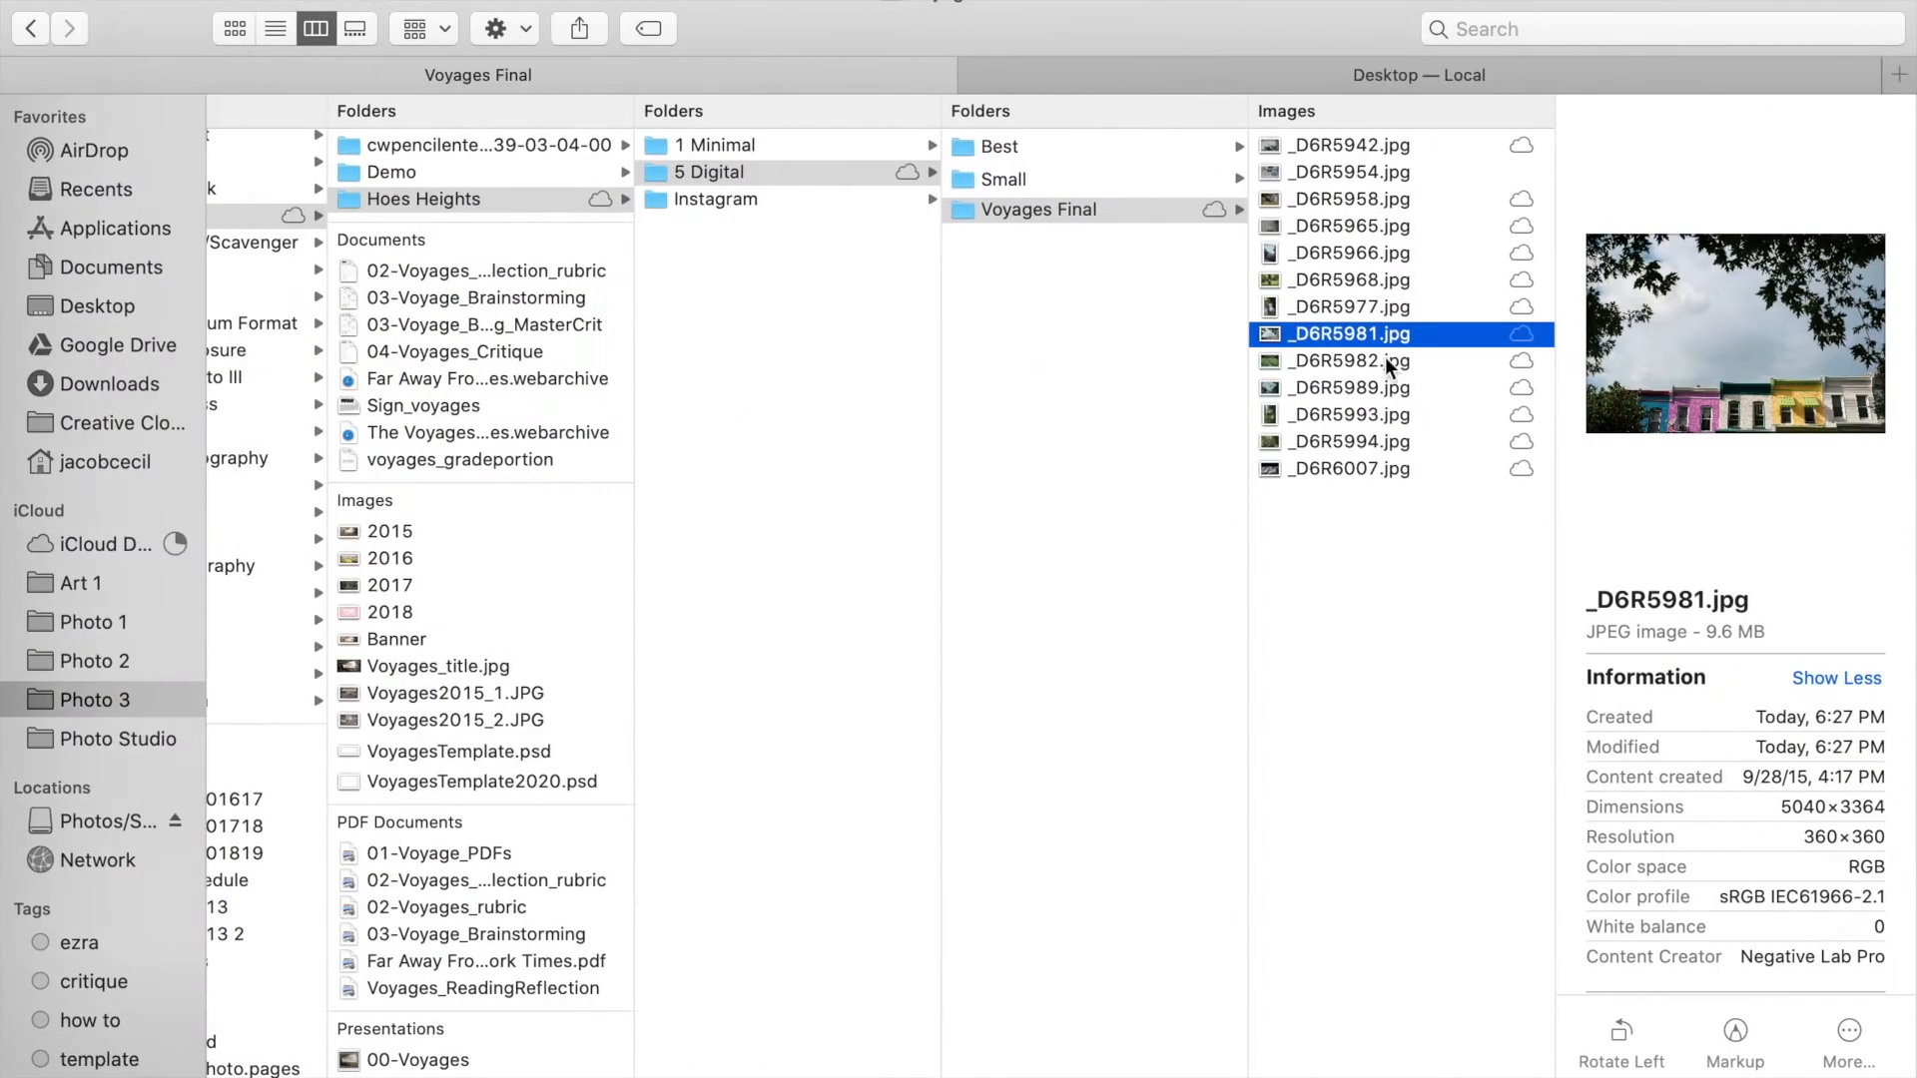
{"action": "left_click", "coordinate": [1377, 389]}
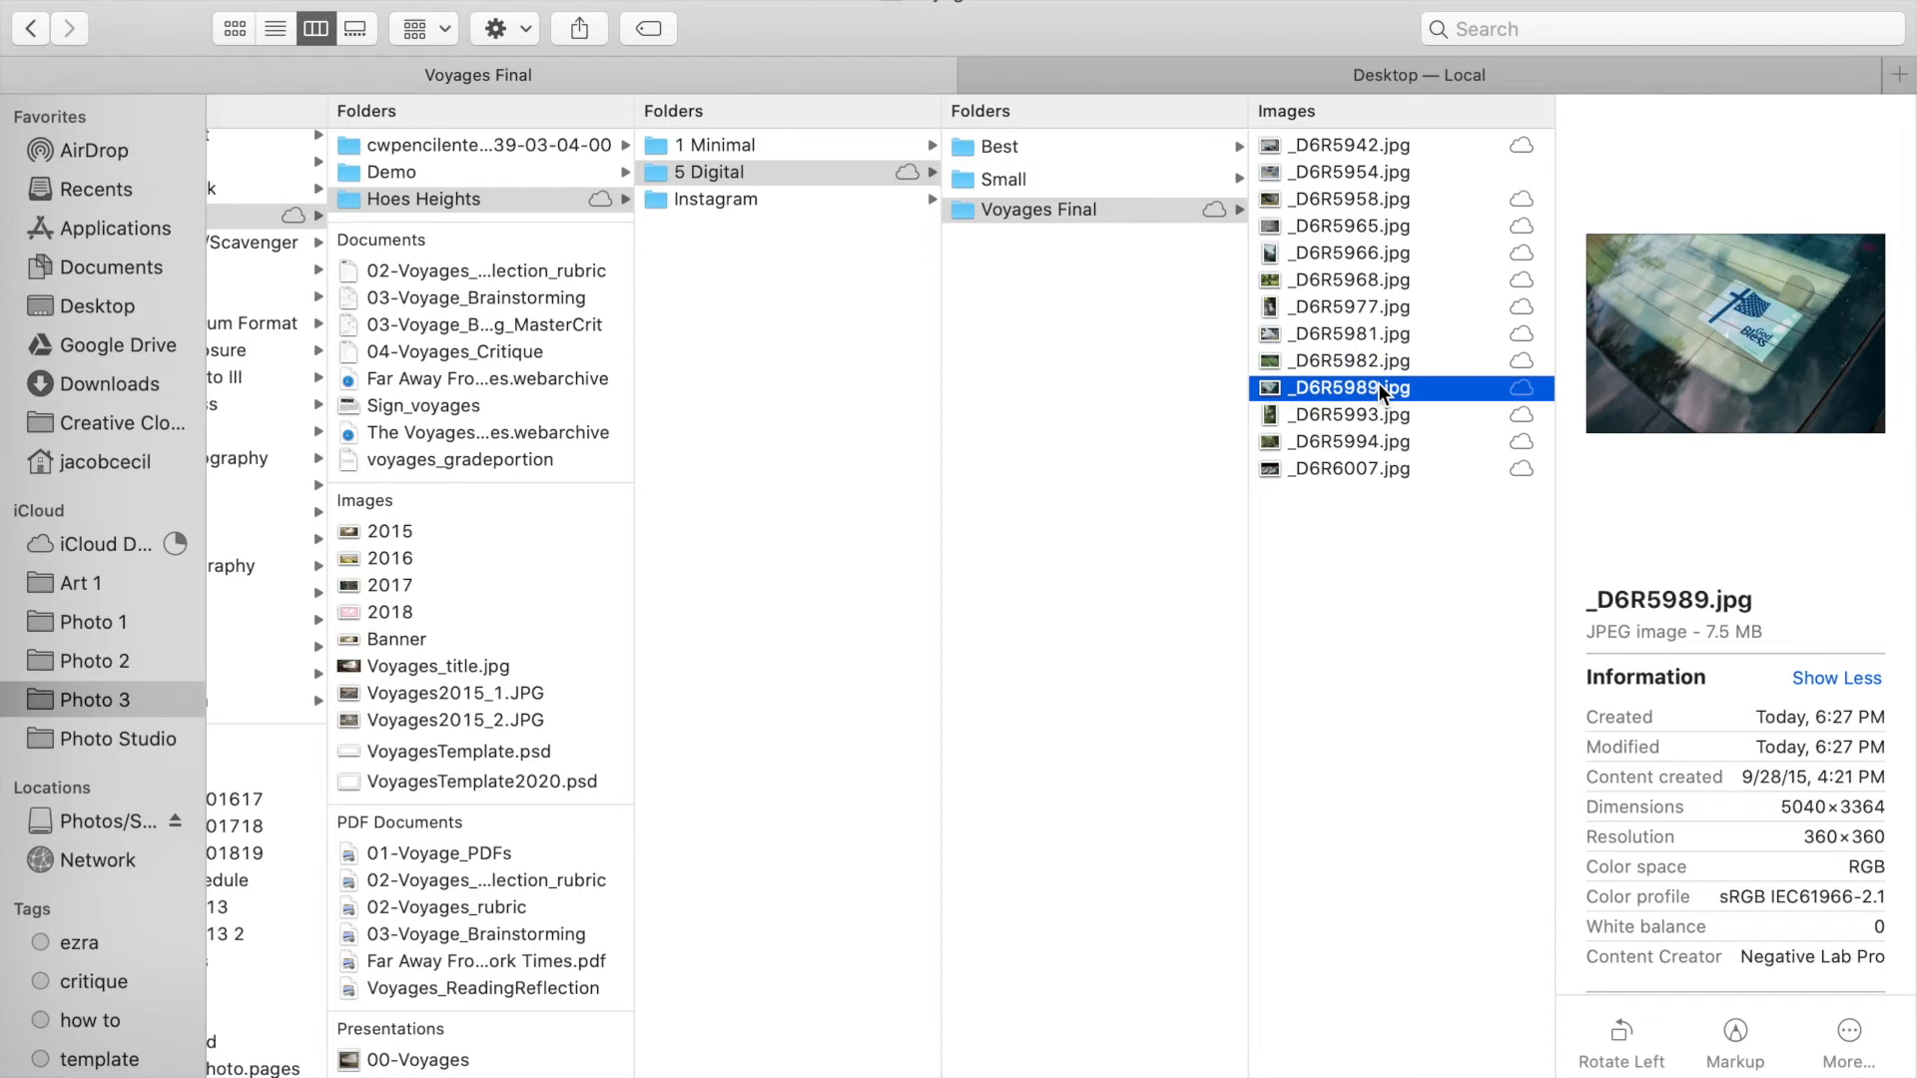
{"action": "key", "text": "Down"}
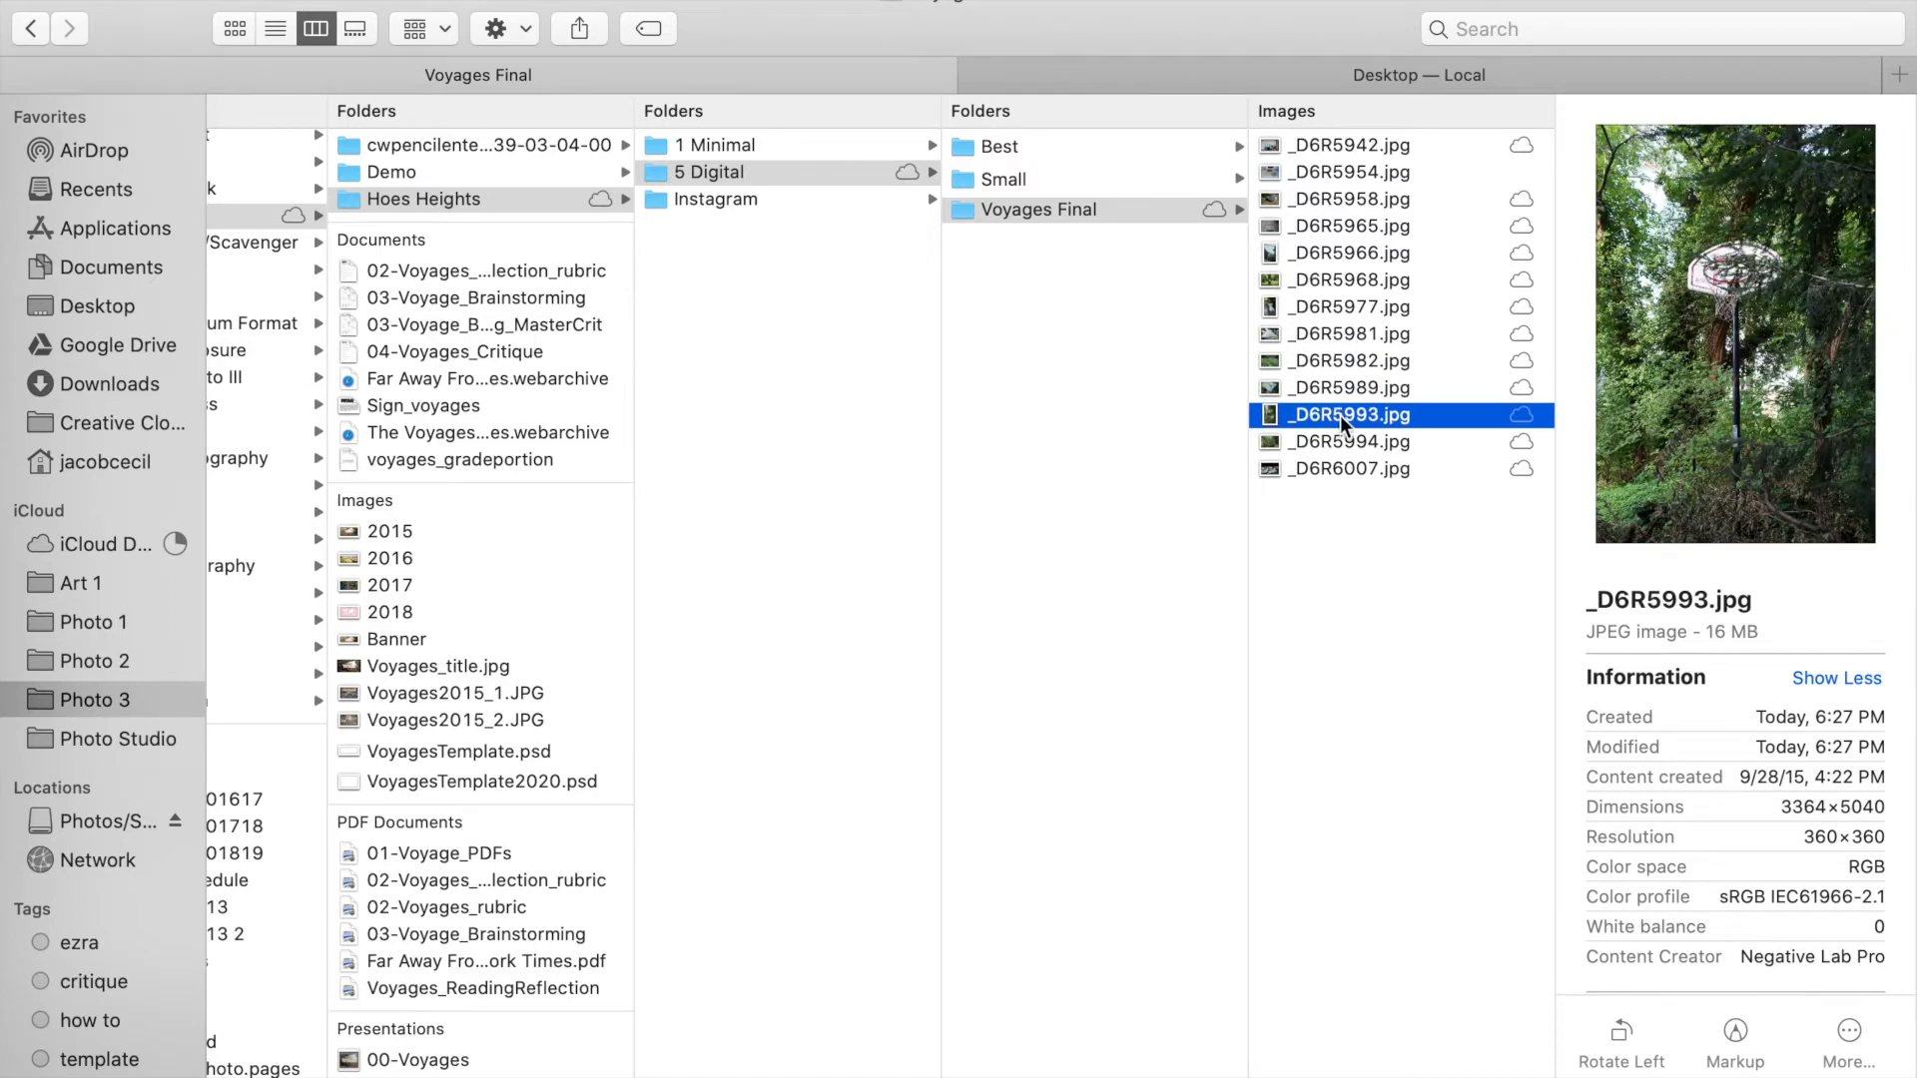
{"action": "key", "text": "Down"}
{"action": "key", "text": "Down"}
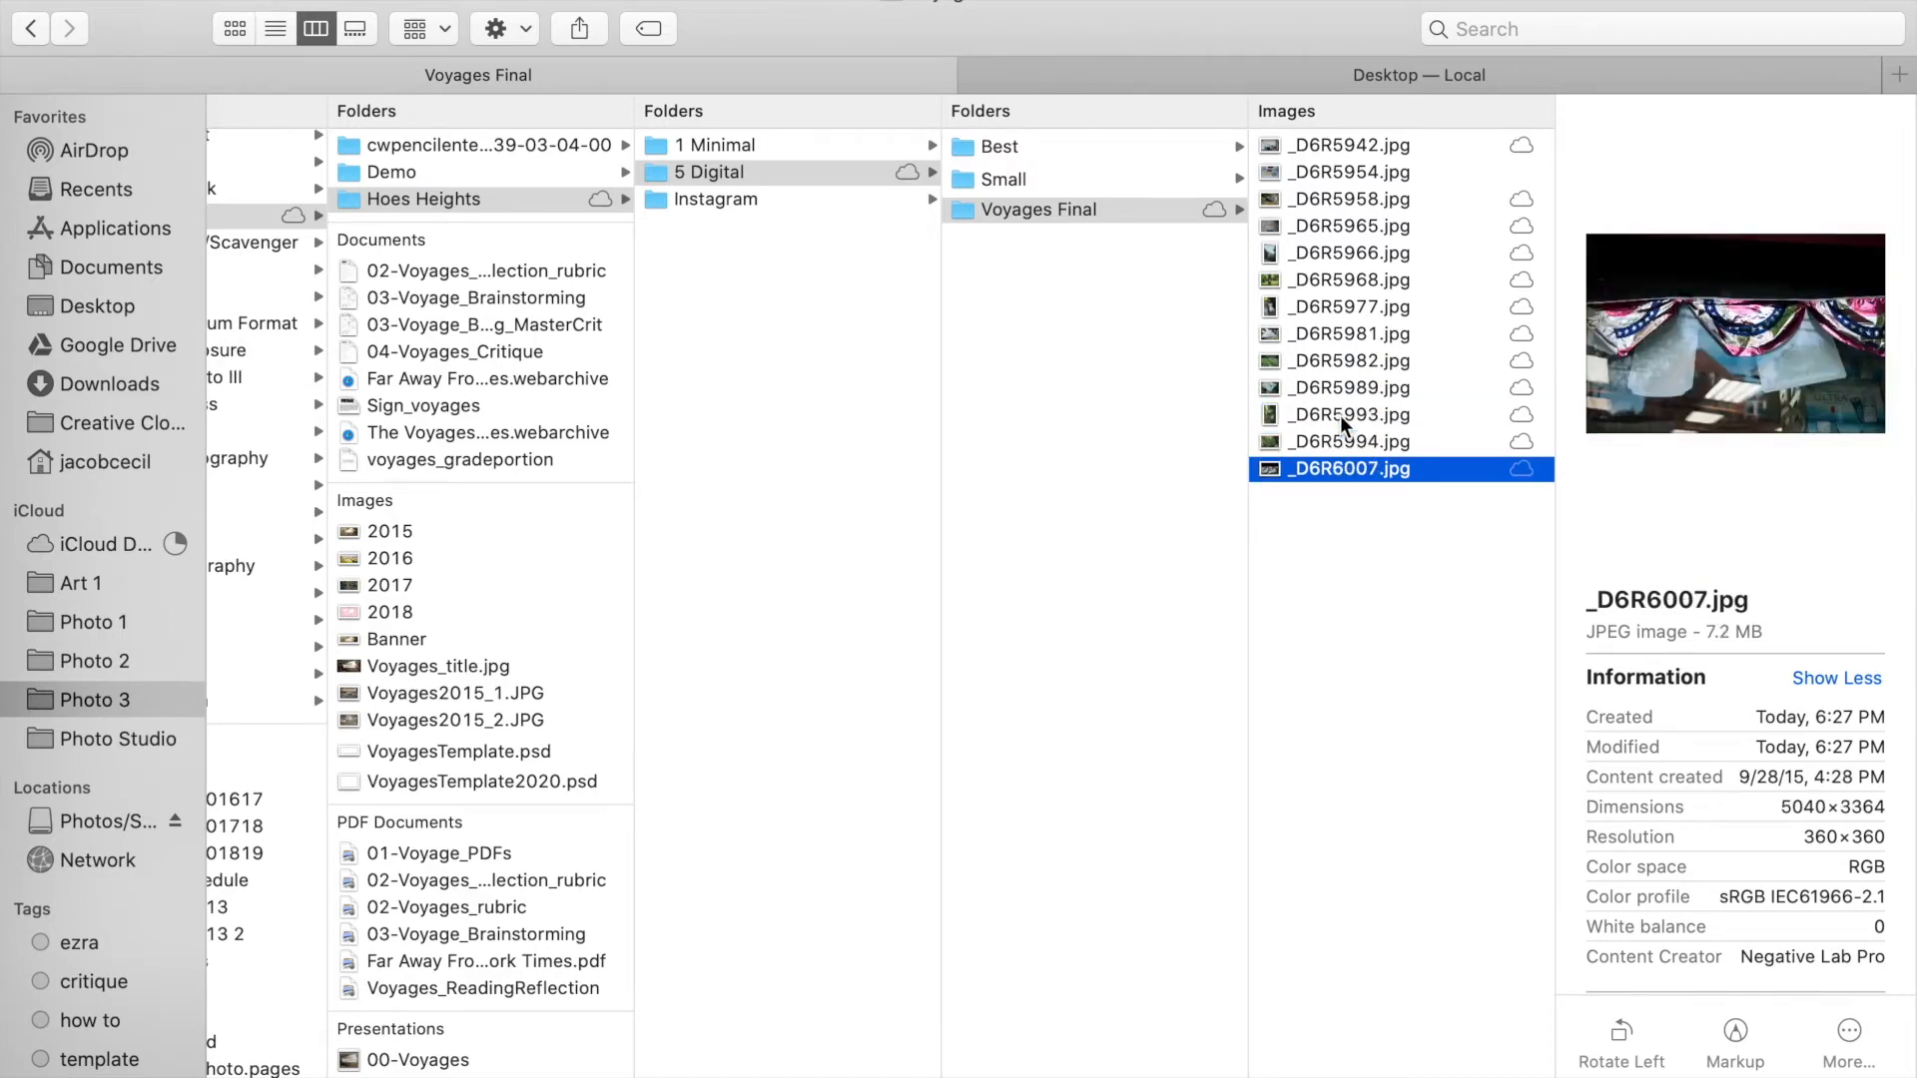
{"action": "key", "text": "Up"}
{"action": "key", "text": "Up"}
{"action": "left_click", "coordinate": [1330, 147]}
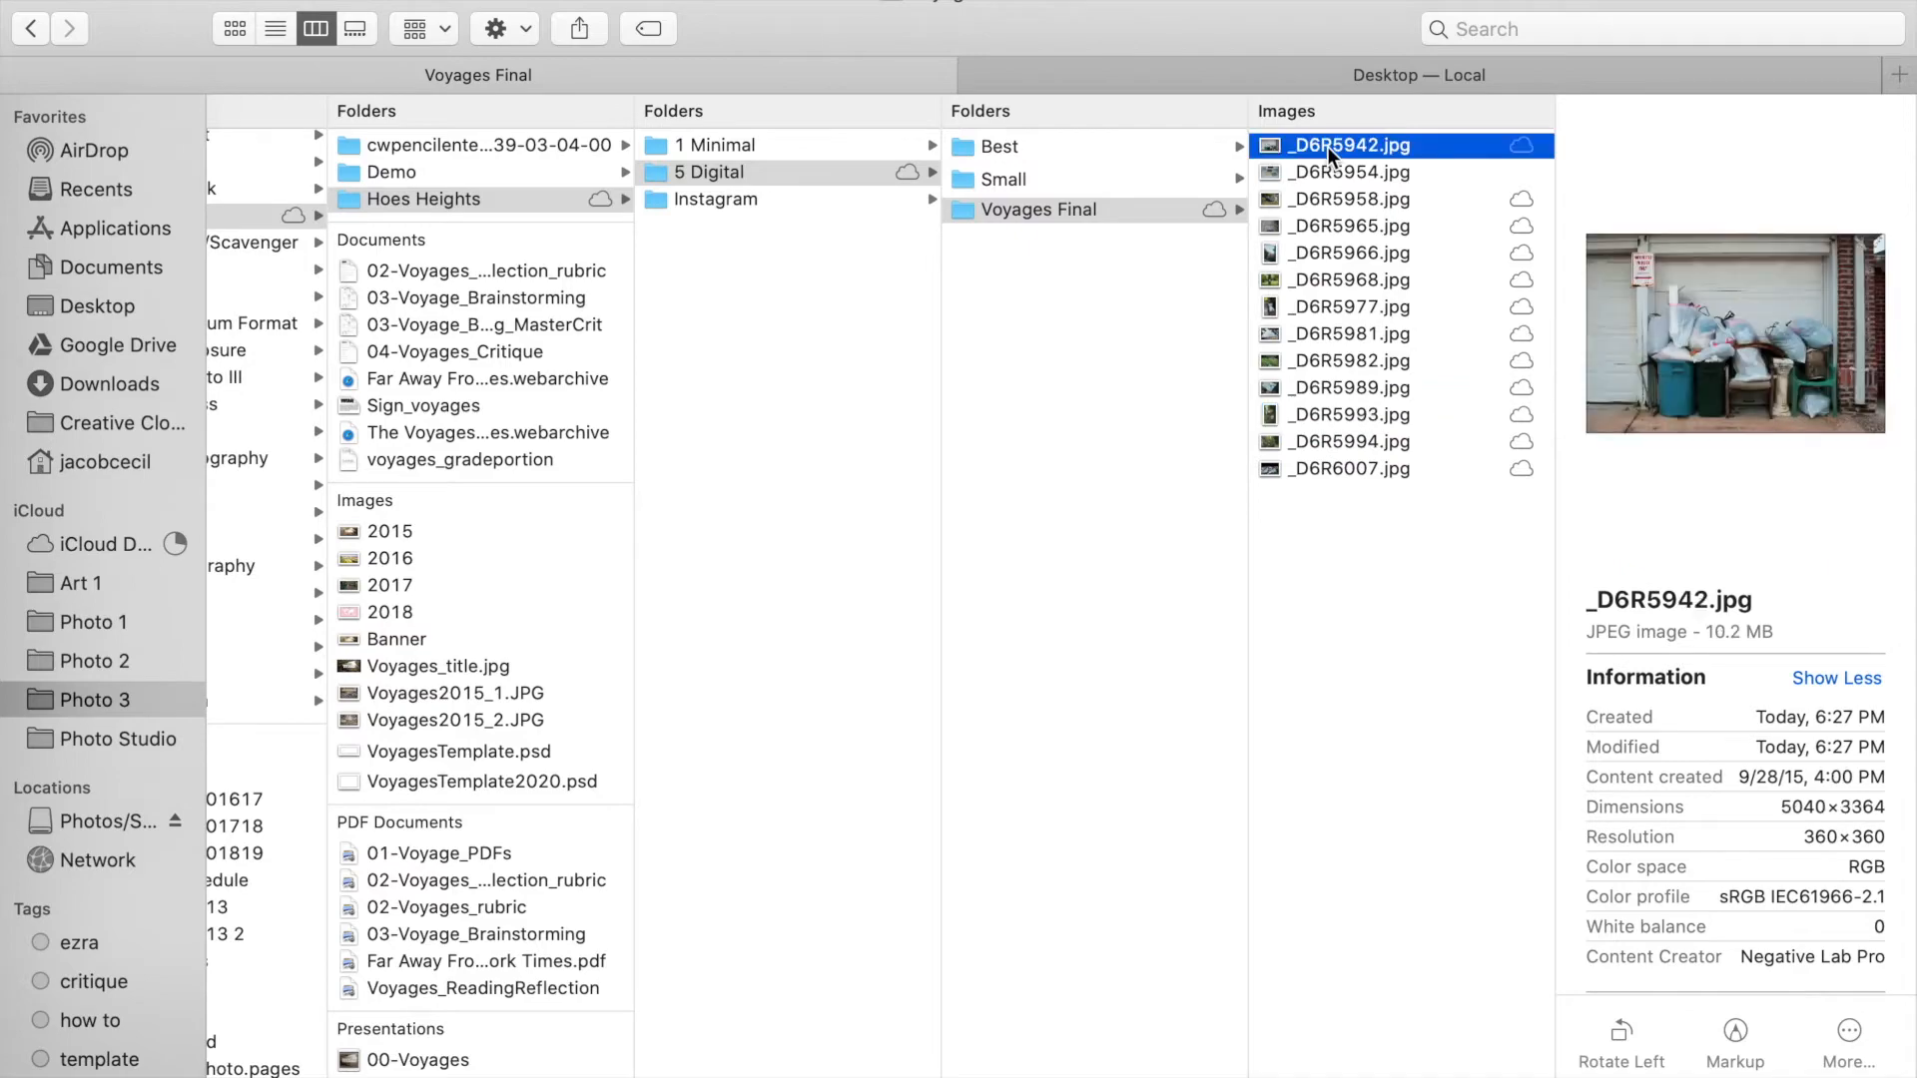
{"action": "key", "text": "Down"}
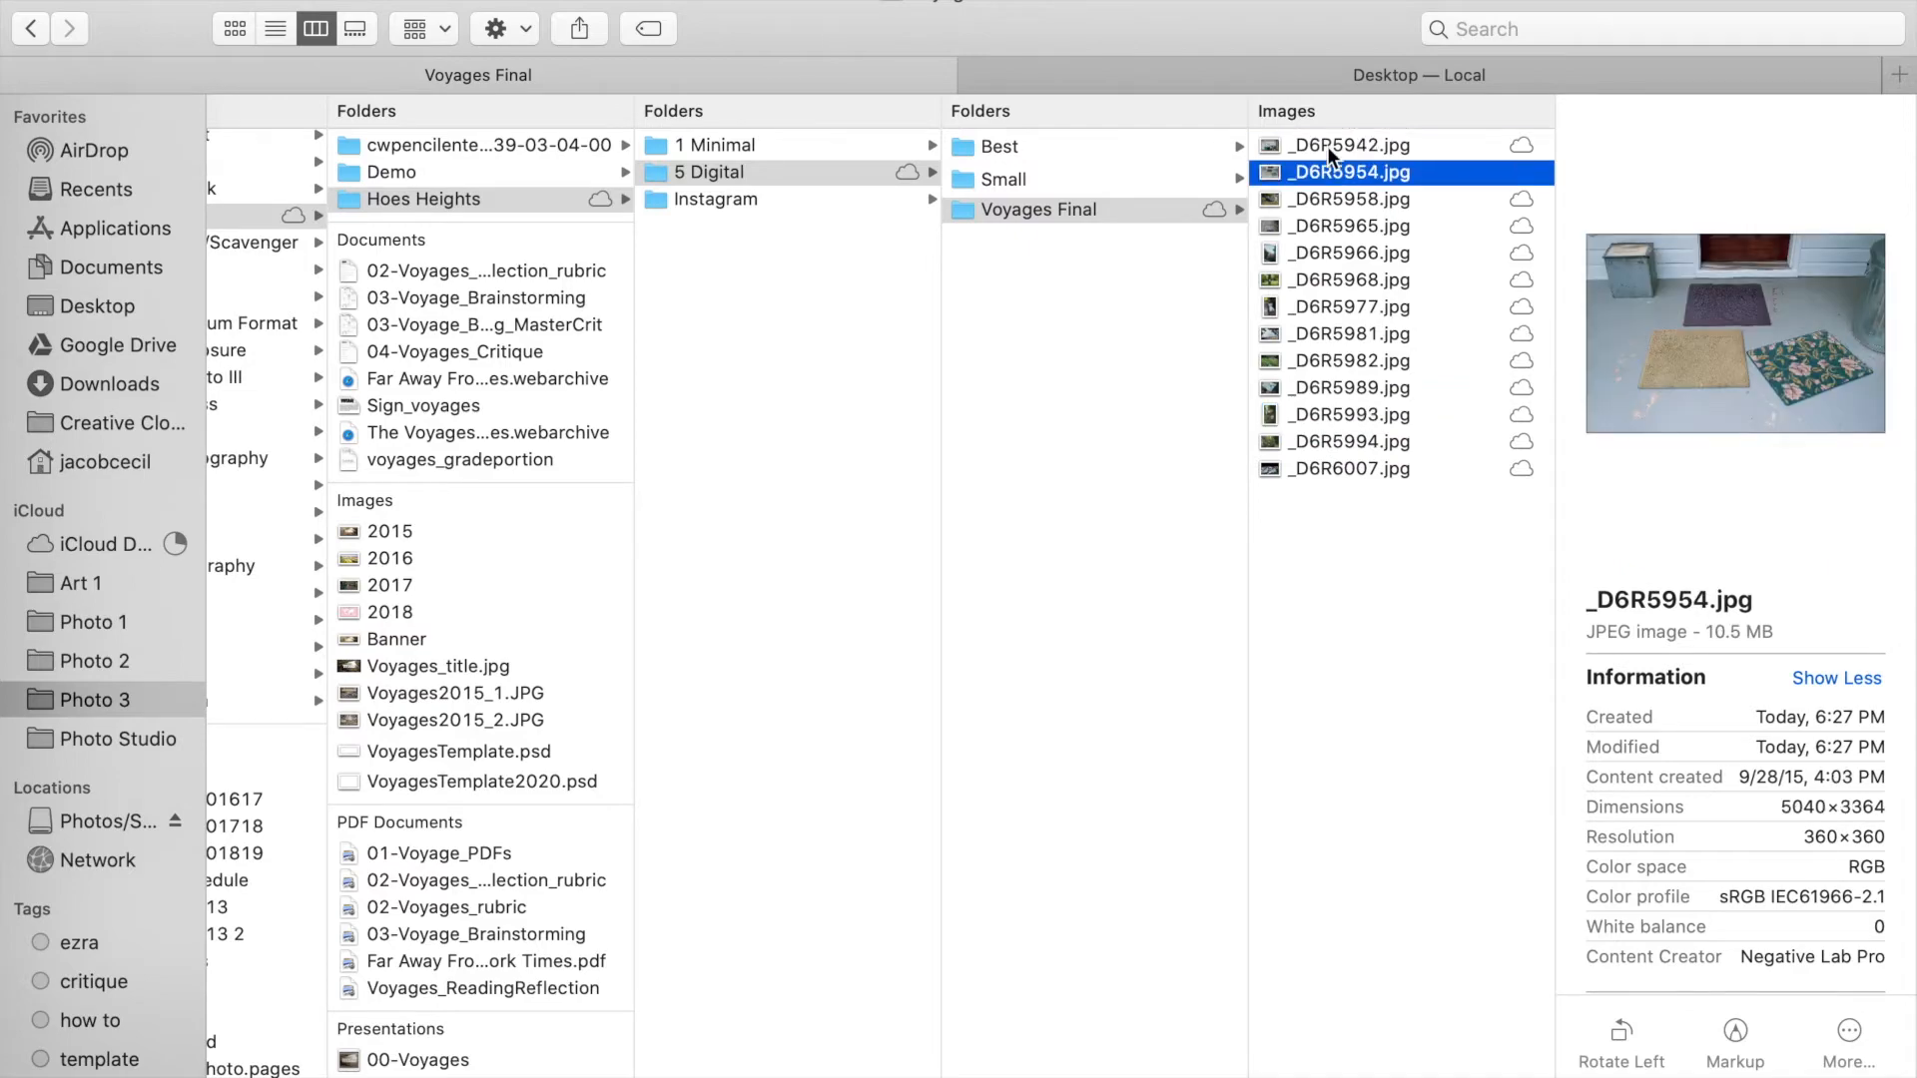
{"action": "key", "text": "Down"}
Open _D6R5958.jpg from the Voyages Final folder in Photopea and select the entire image
{"action": "left_click_drag", "start_coordinate": [1327, 201], "coordinate": [792, 62]}
{"action": "key", "text": "ctrl+Right"}
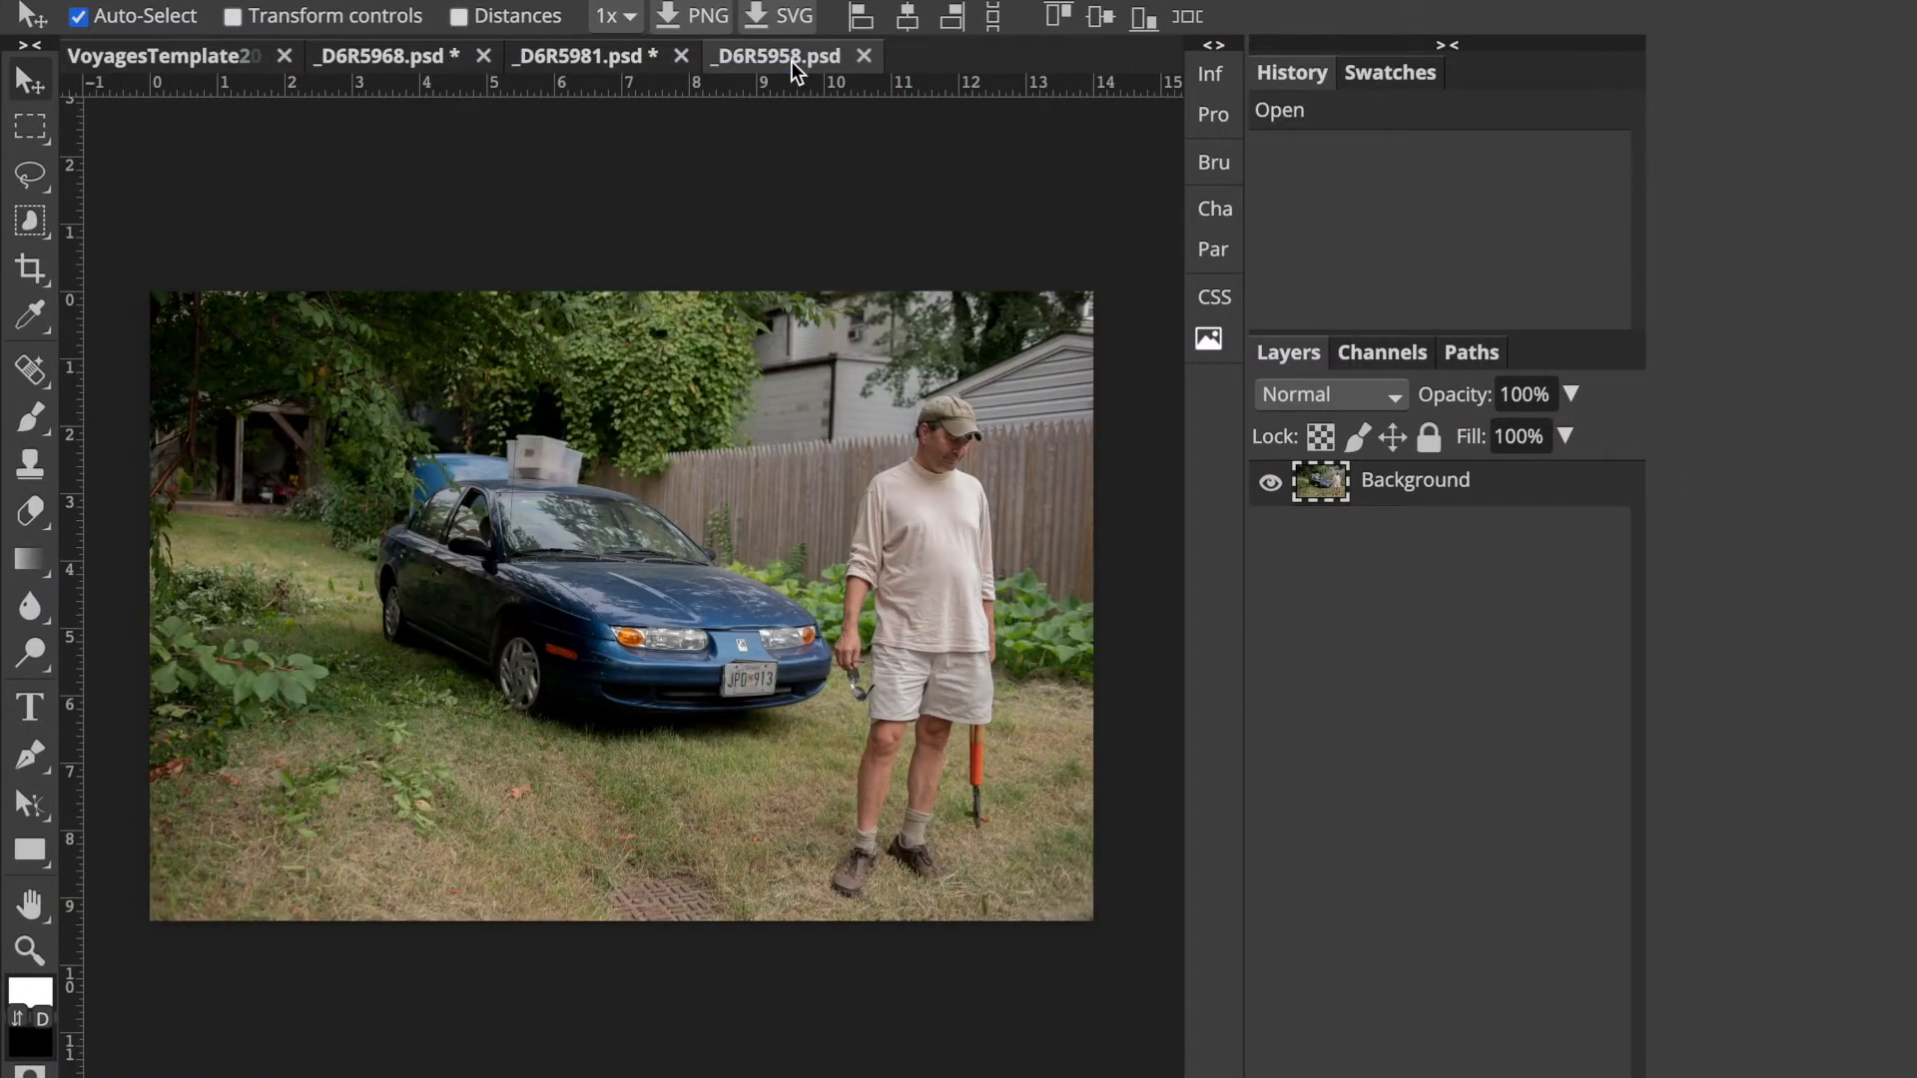
{"action": "key", "text": "super+a"}
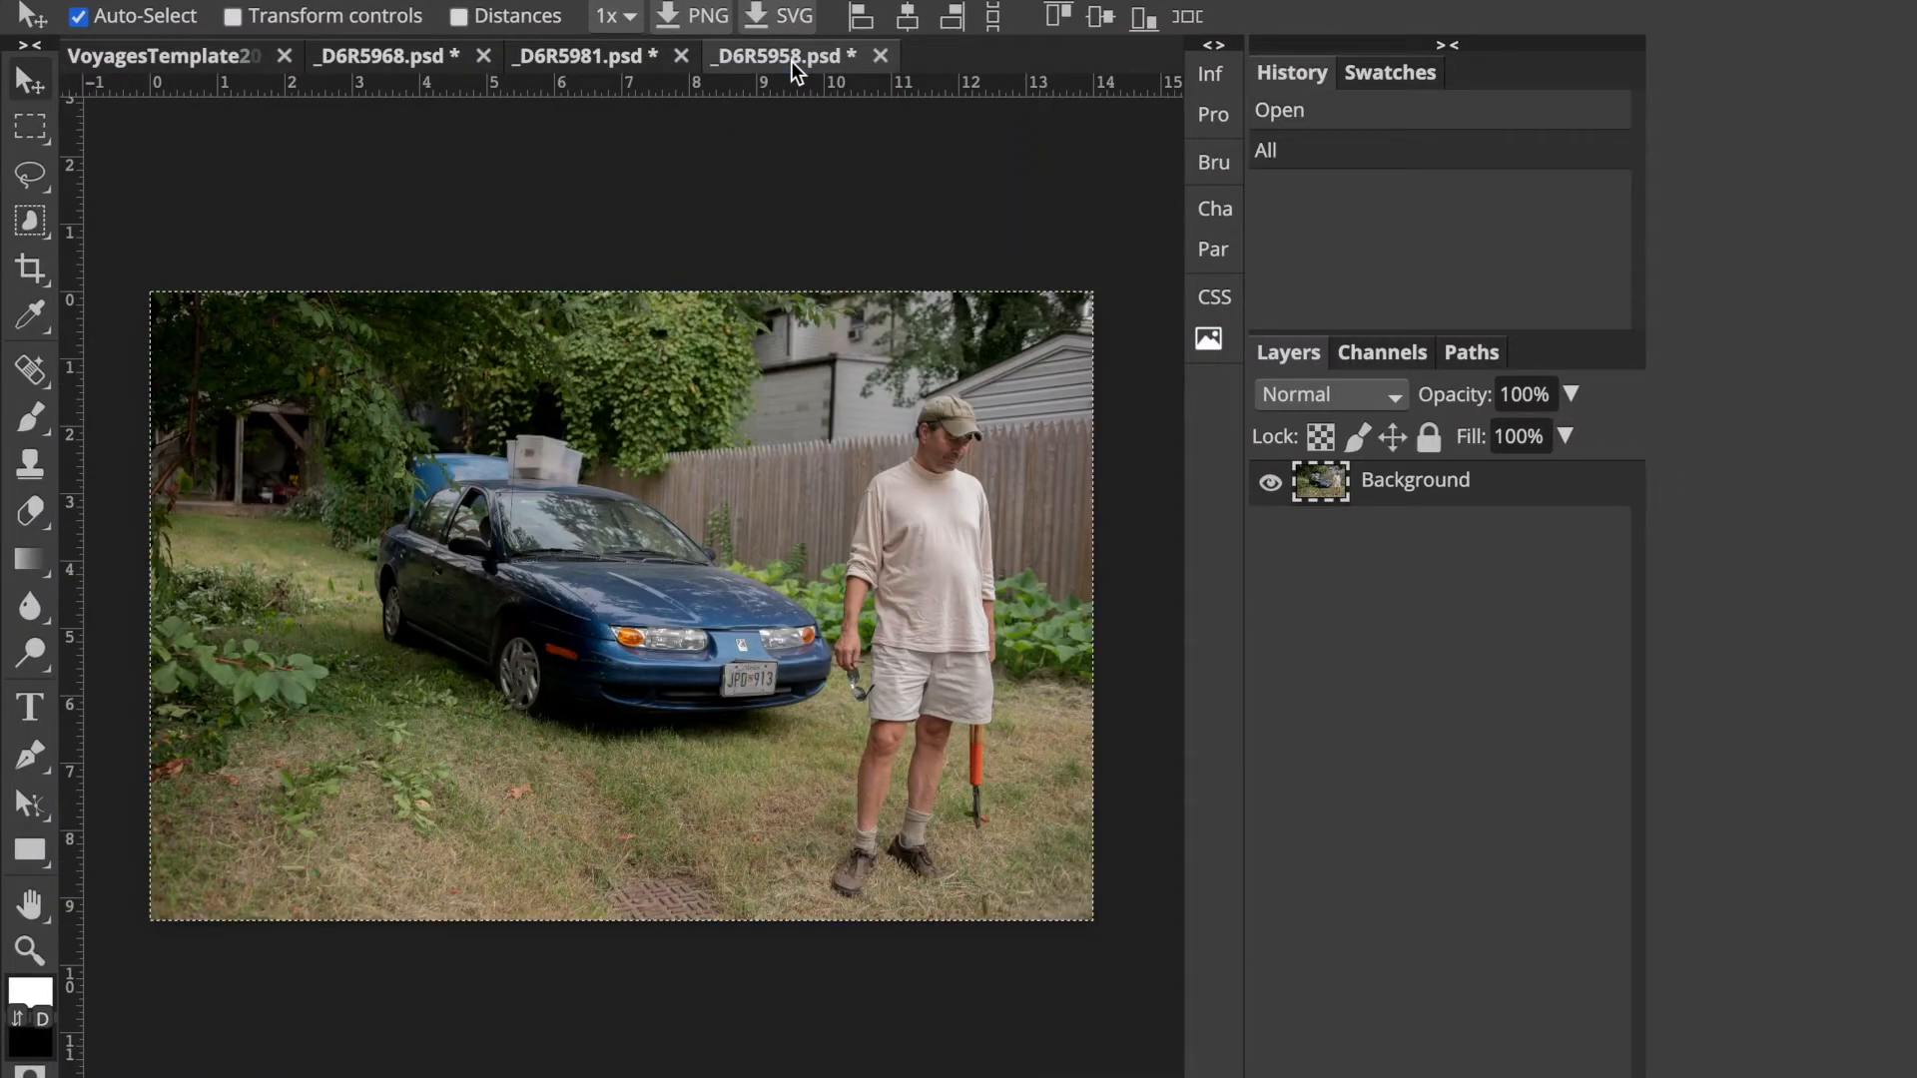
Paste the photo of the man and blue car into the Voyages template and shift it left over the tree photo
{"action": "left_click", "coordinate": [173, 52]}
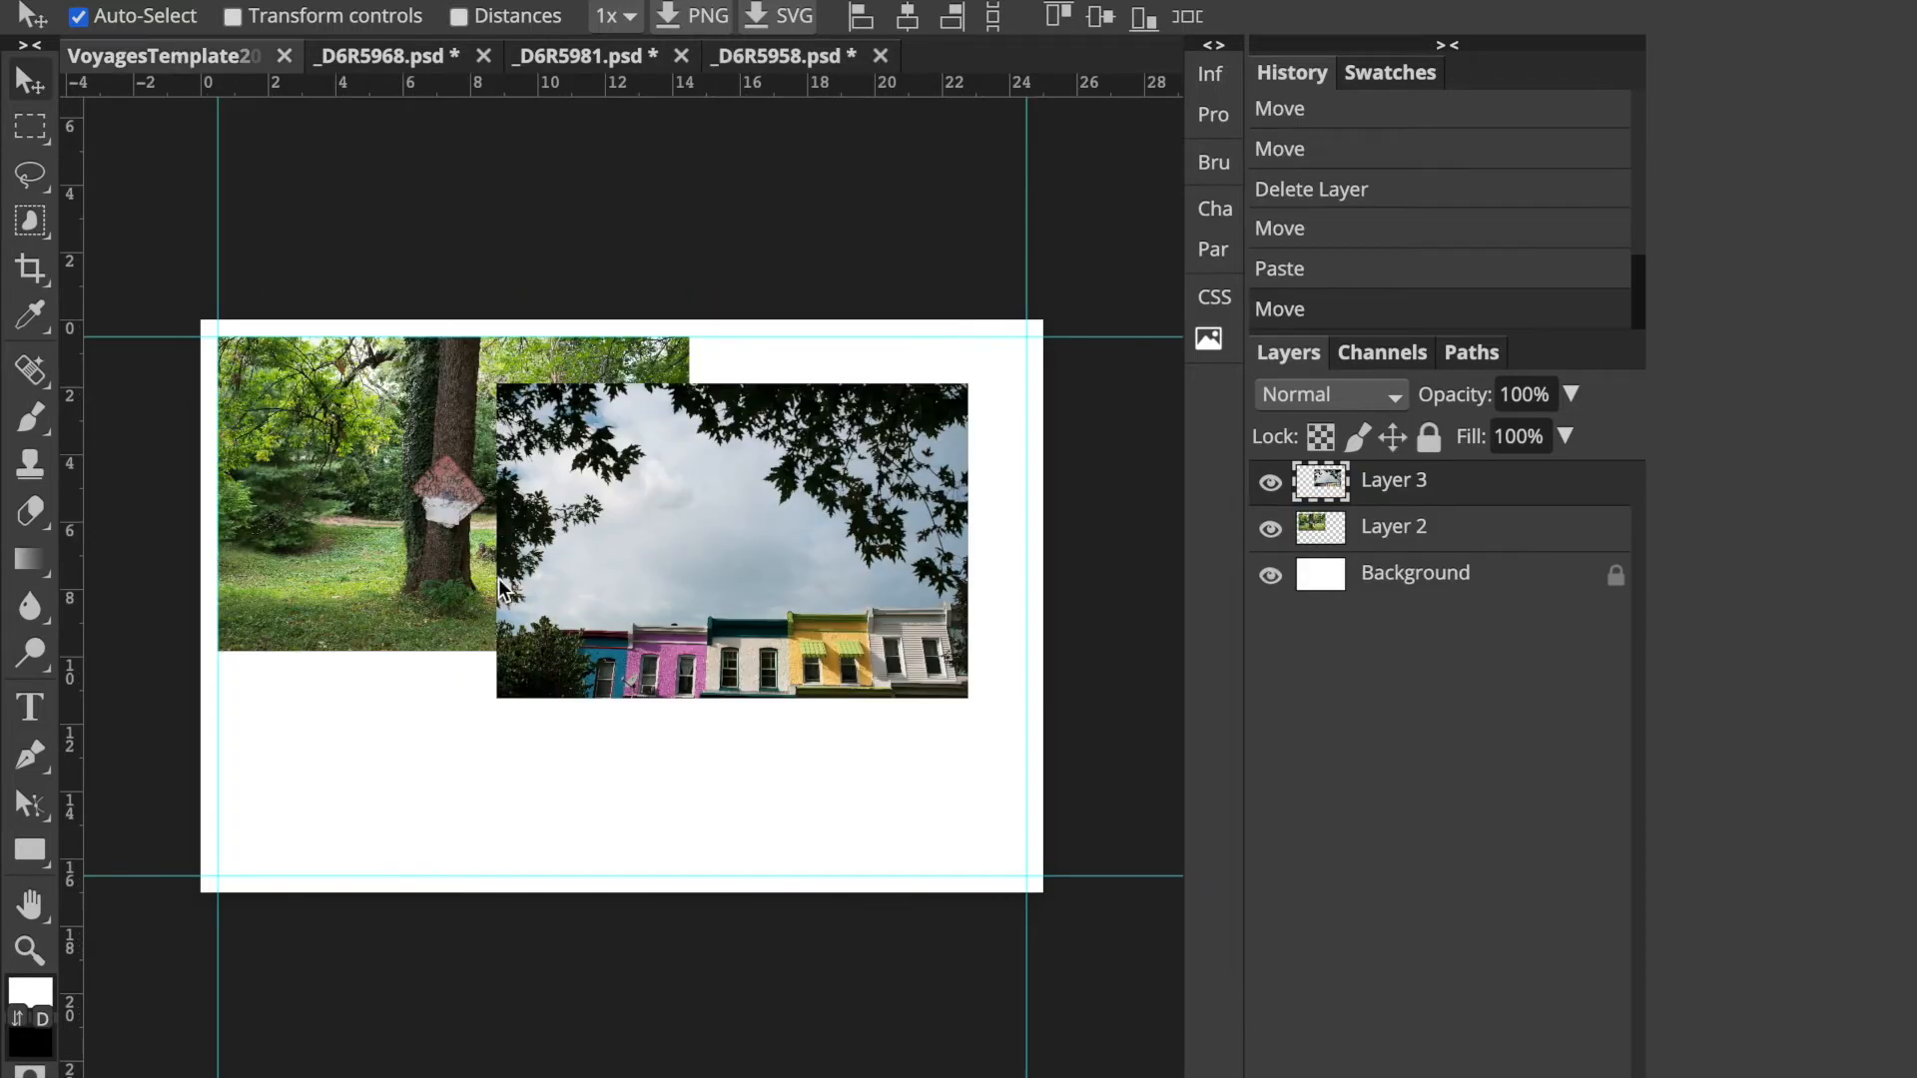
{"action": "key", "text": "super+v"}
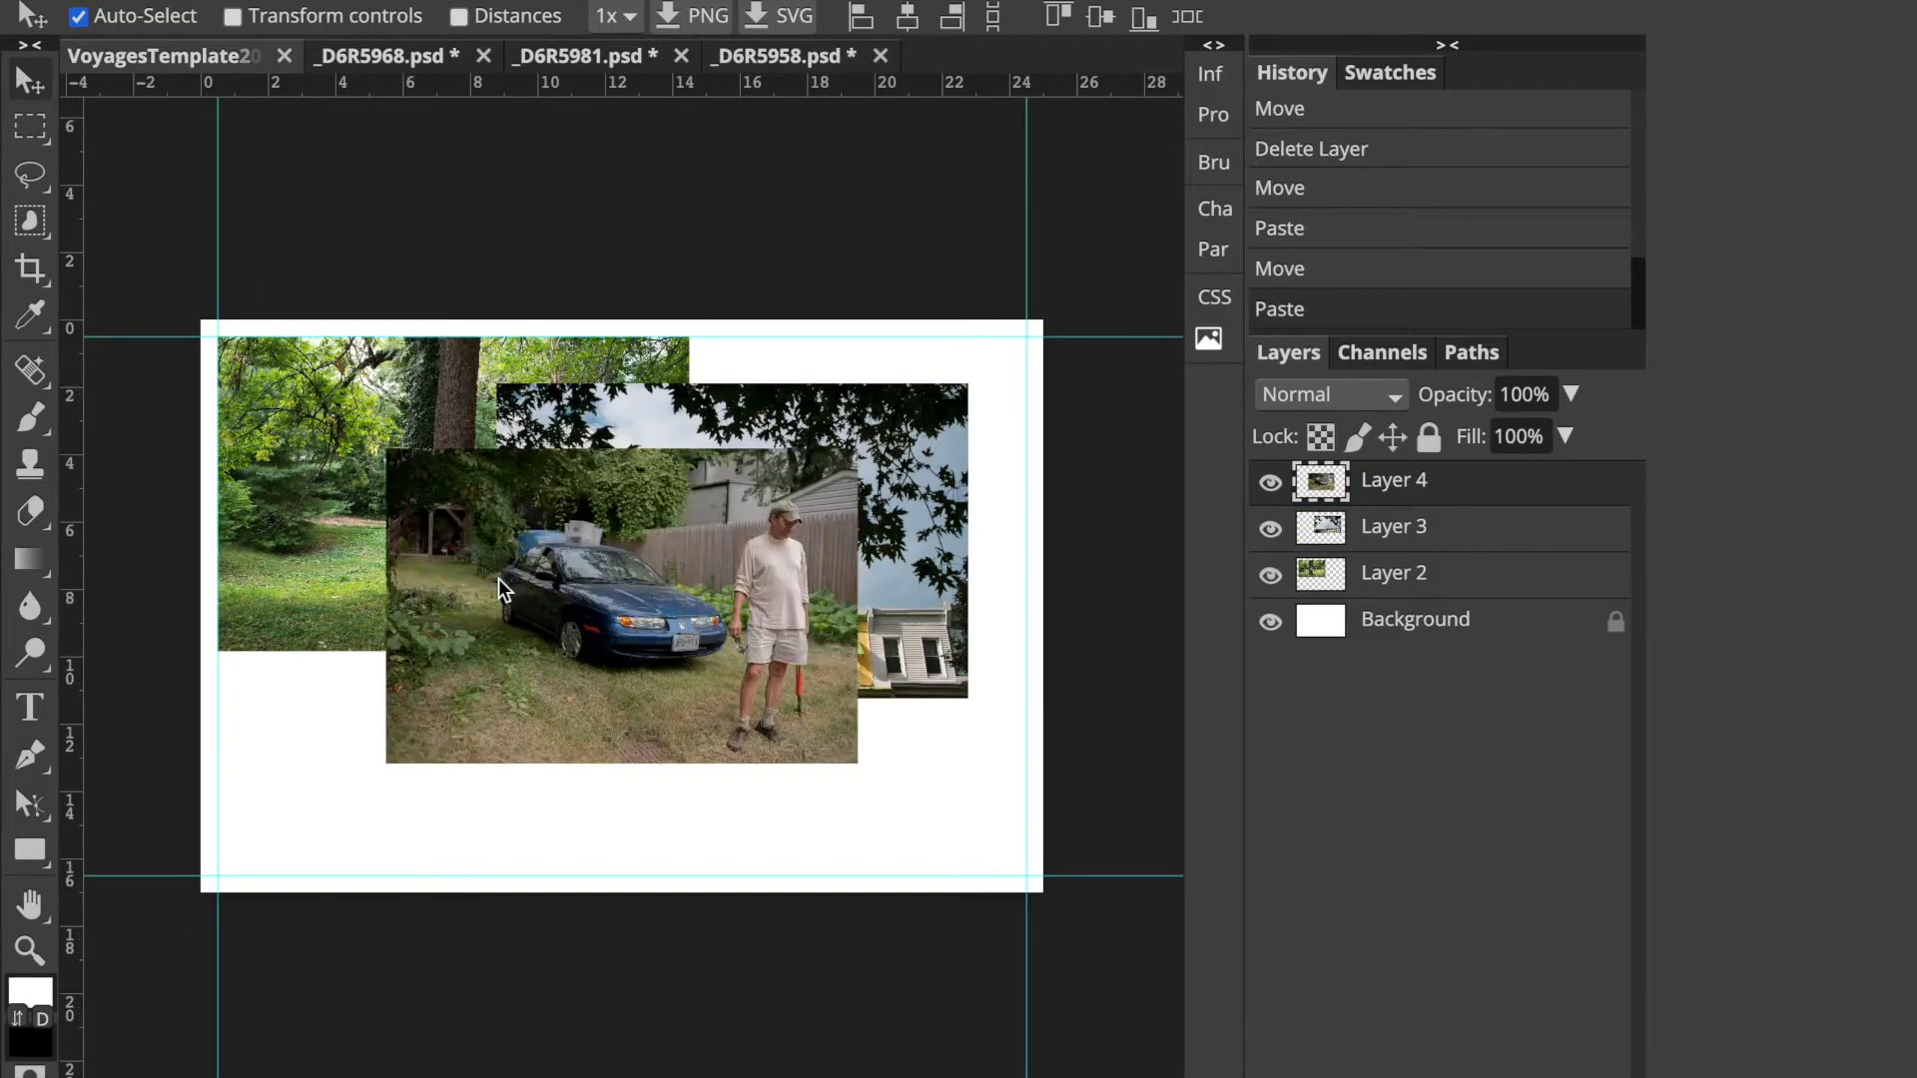
{"action": "left_click_drag", "start_coordinate": [555, 625], "coordinate": [476, 621]}
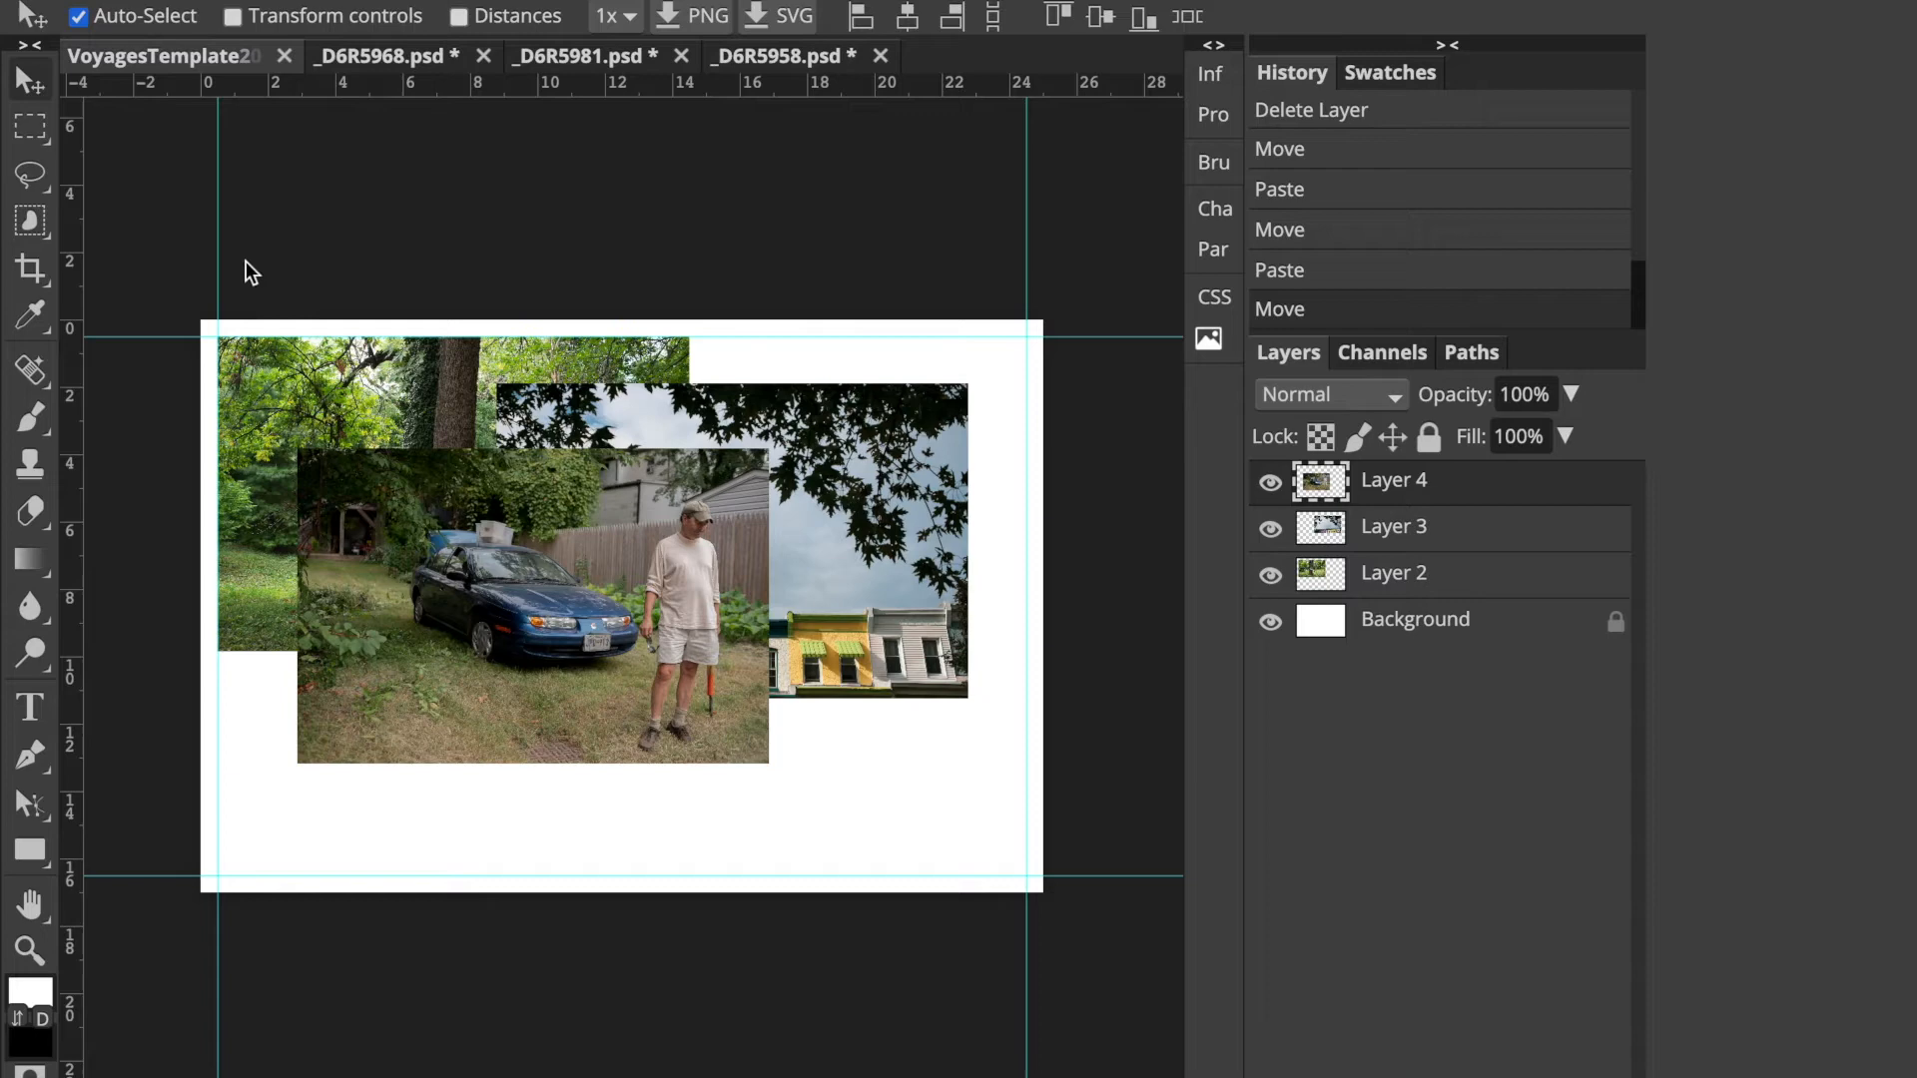
Select the three photo layers, Layer 4, Layer 3 and Layer 2, together, leaving out the Background
{"action": "left_click_drag", "start_coordinate": [154, 256], "coordinate": [671, 613]}
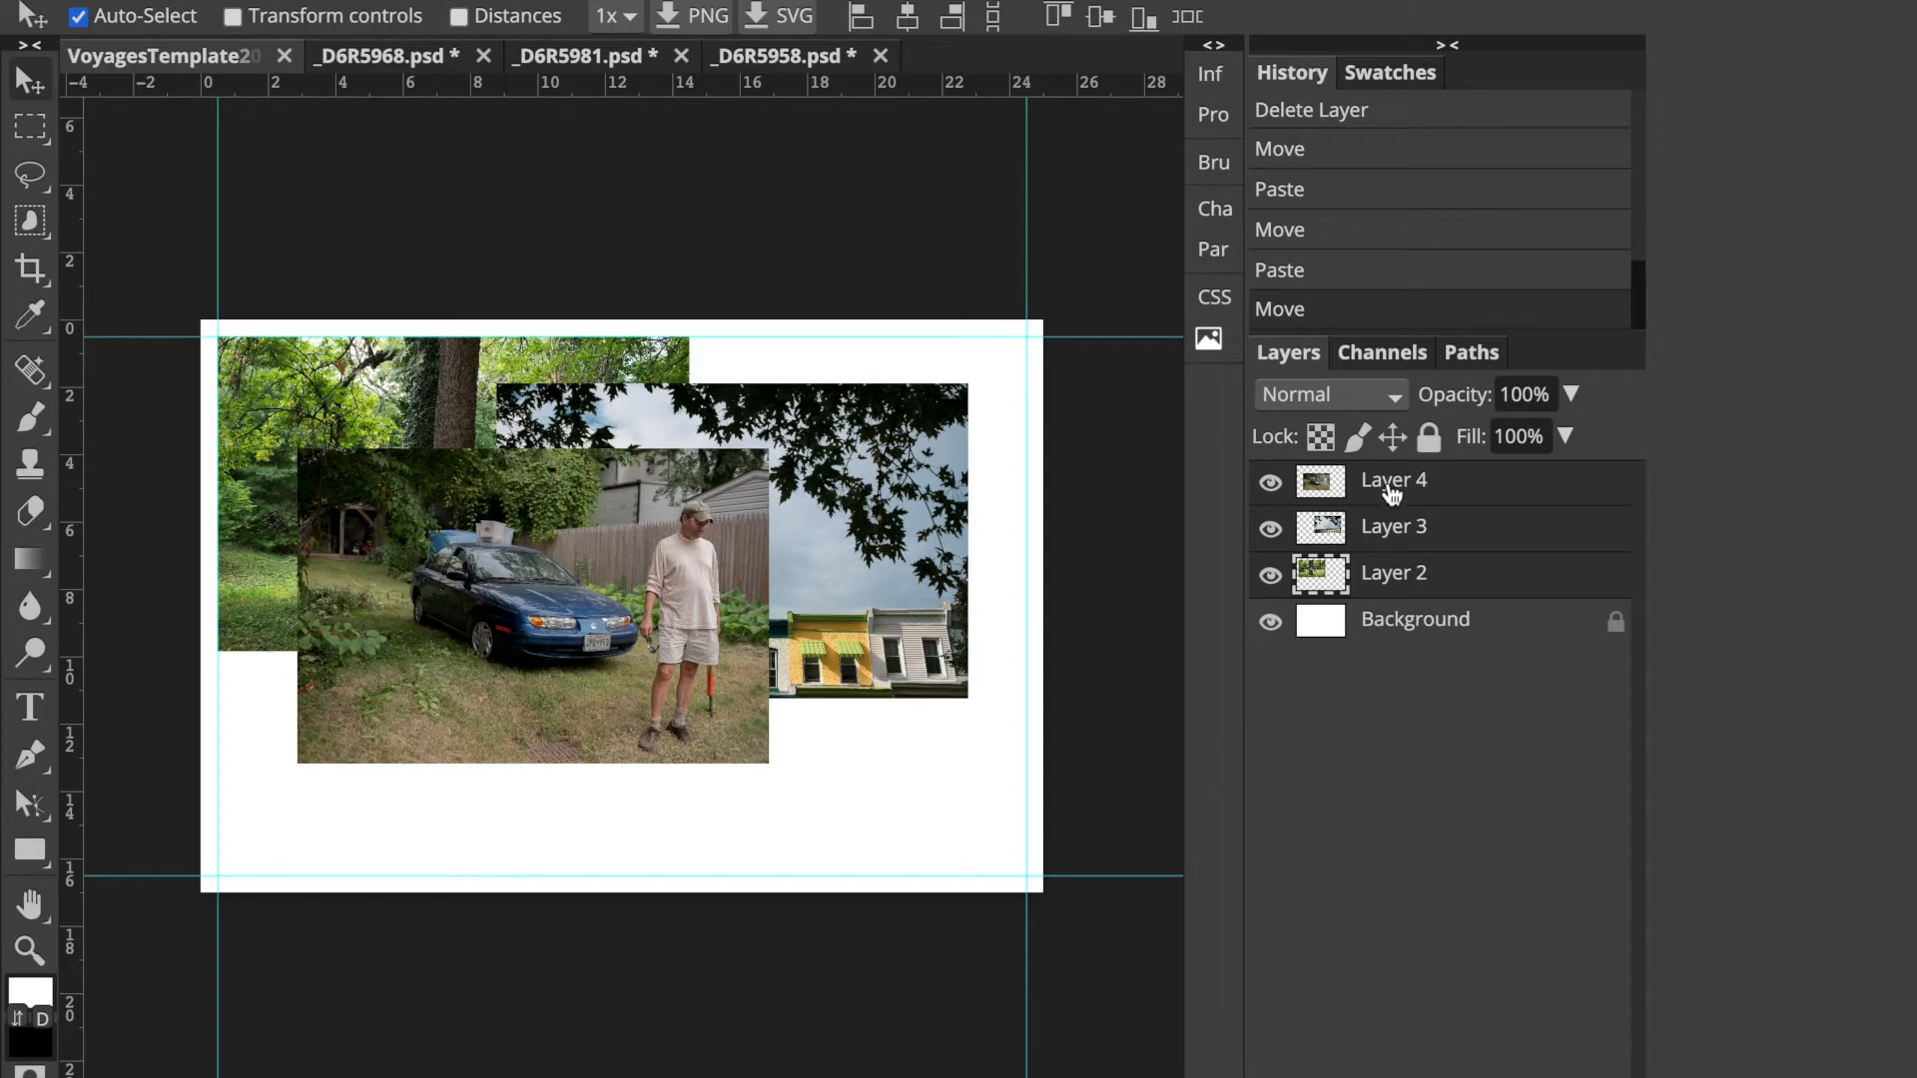
{"action": "left_click", "coordinate": [1477, 588]}
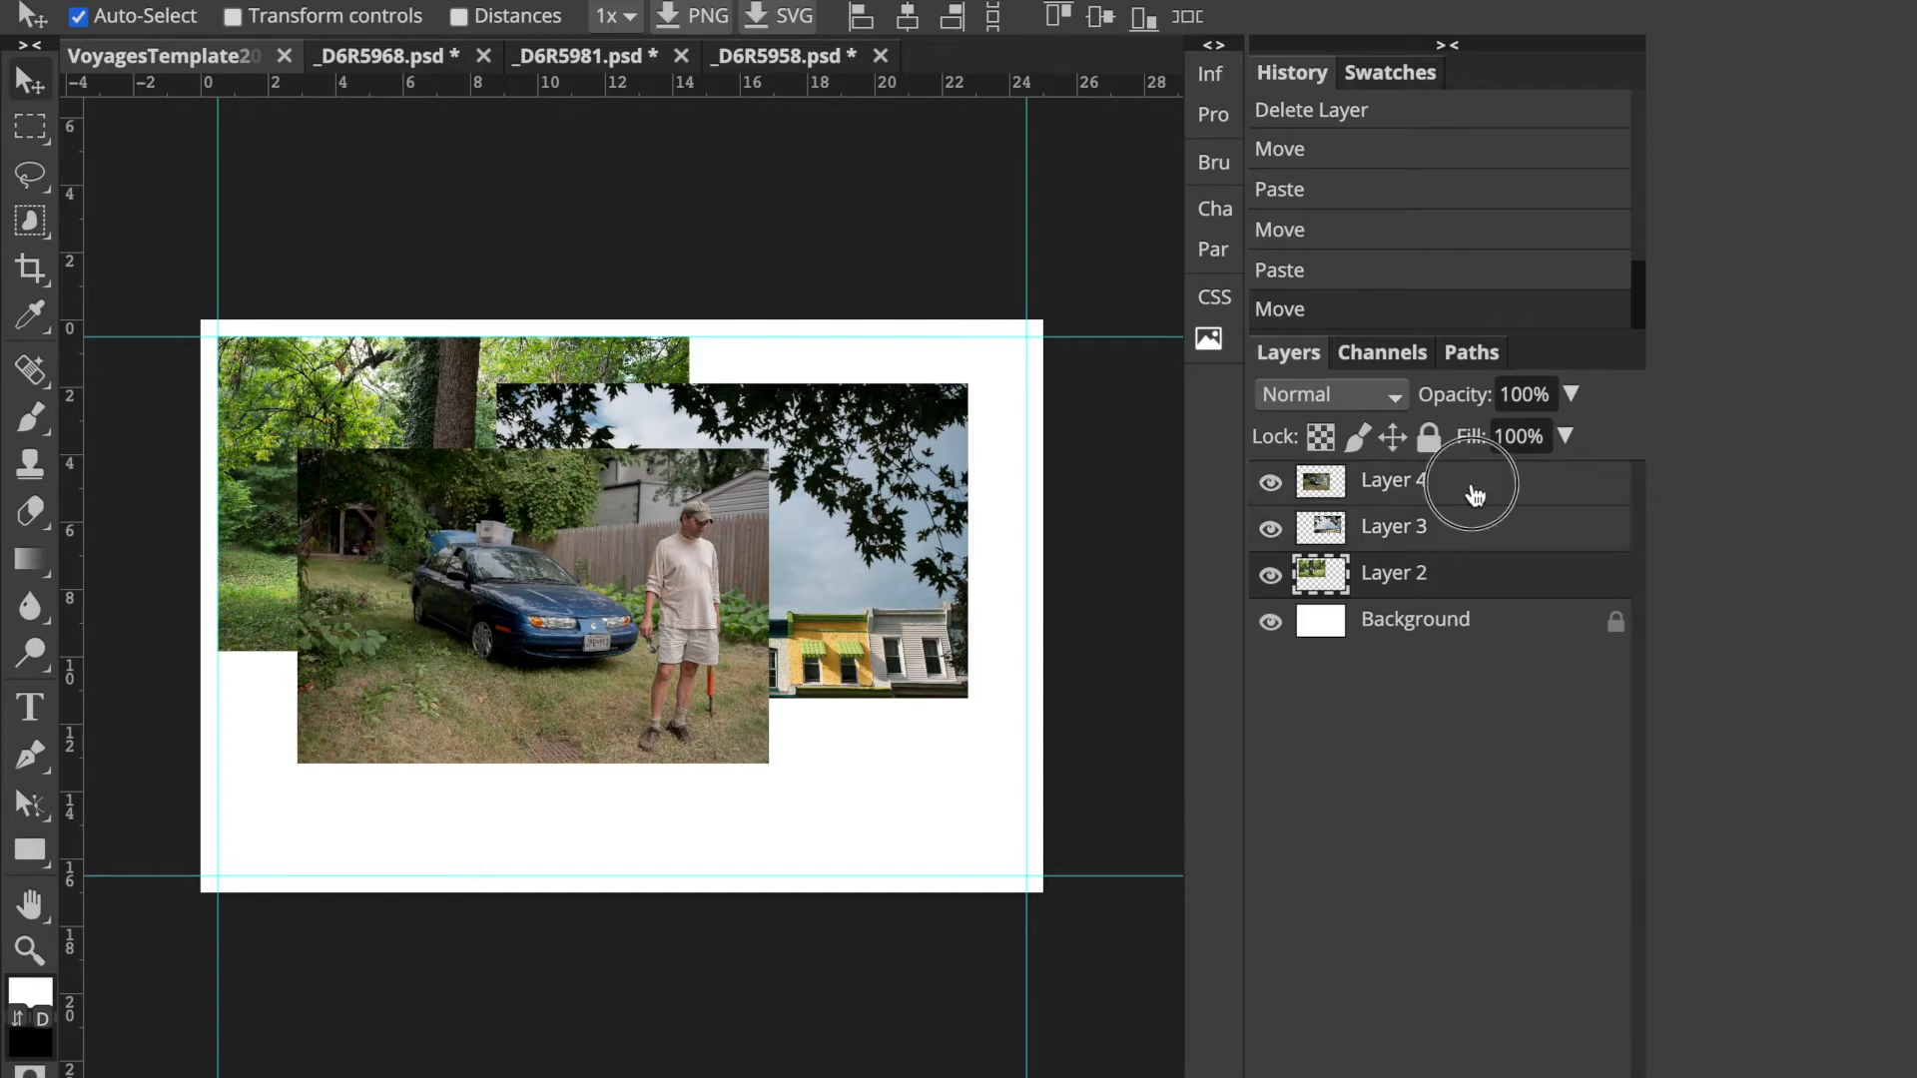
{"action": "left_click", "coordinate": [1473, 497]}
{"action": "left_click", "coordinate": [1466, 534], "text": "shift"}
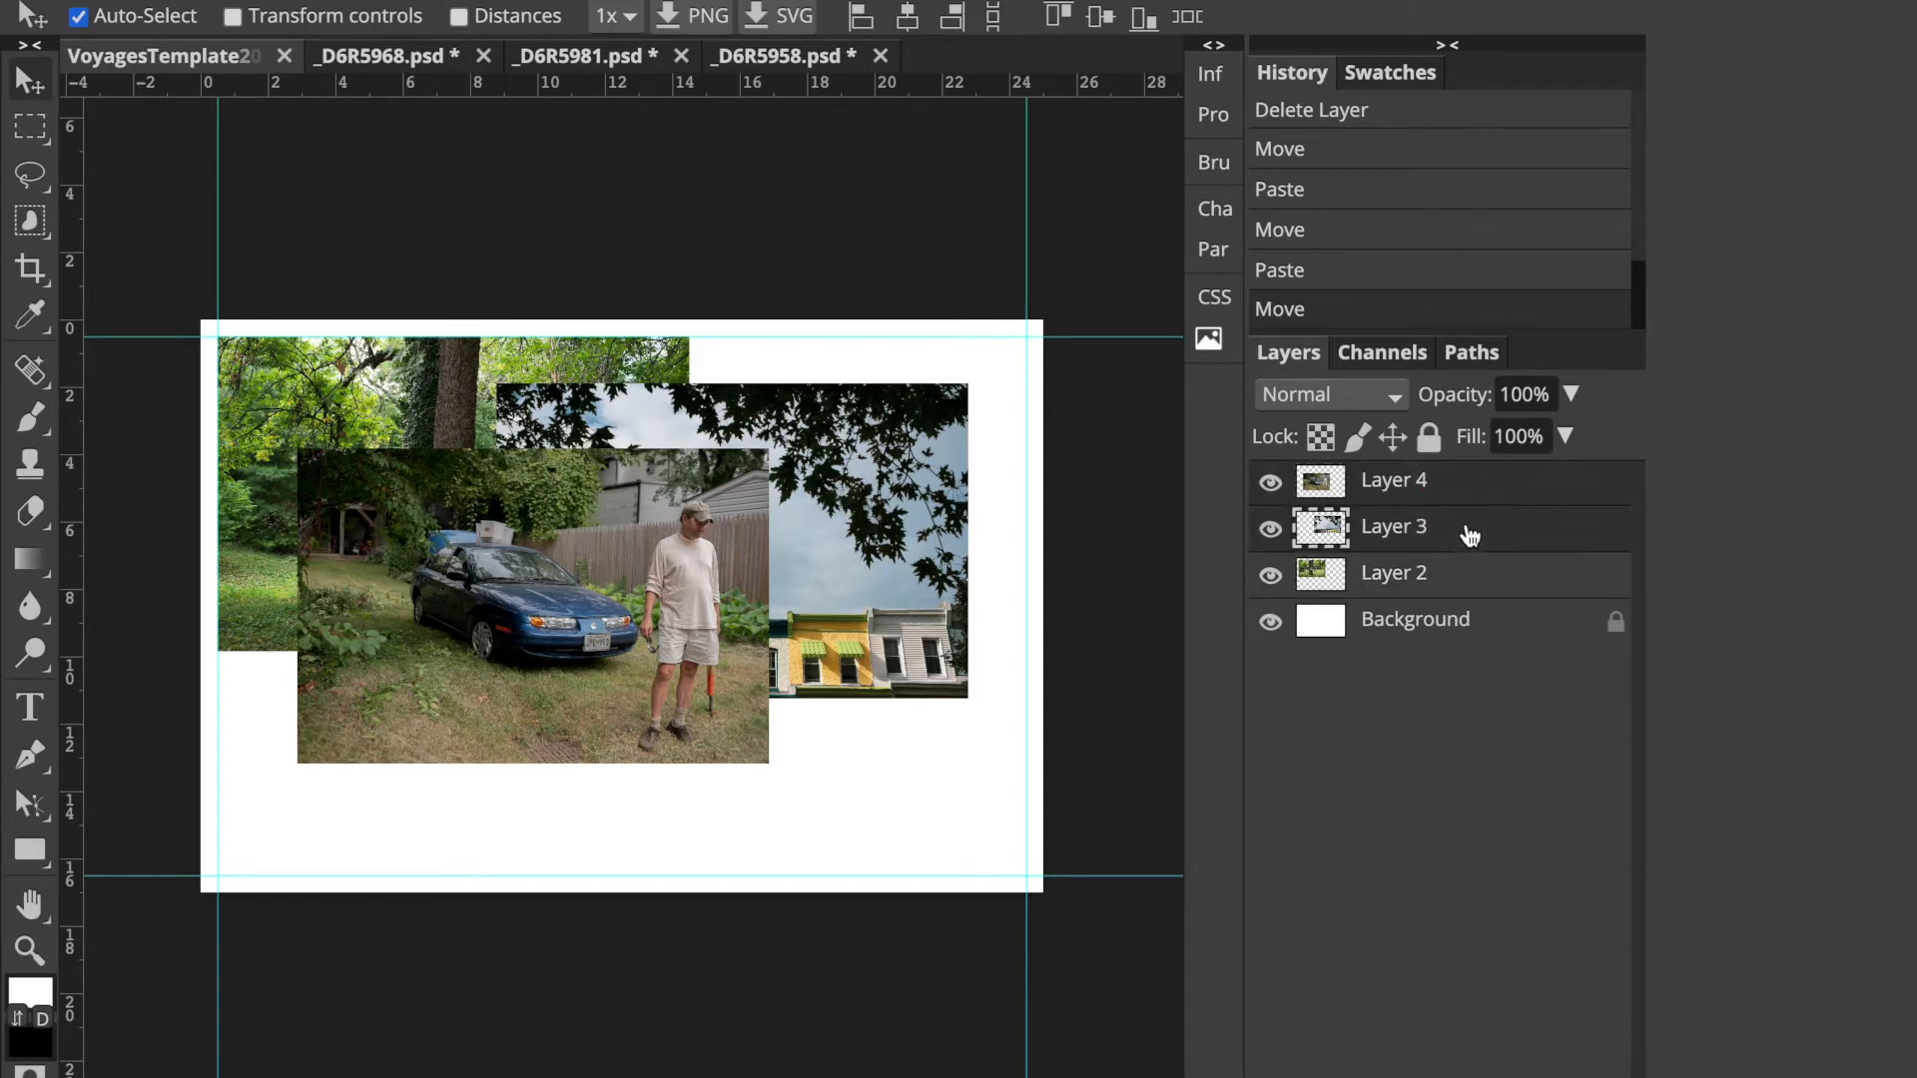
{"action": "left_click", "coordinate": [1474, 576], "text": "shift"}
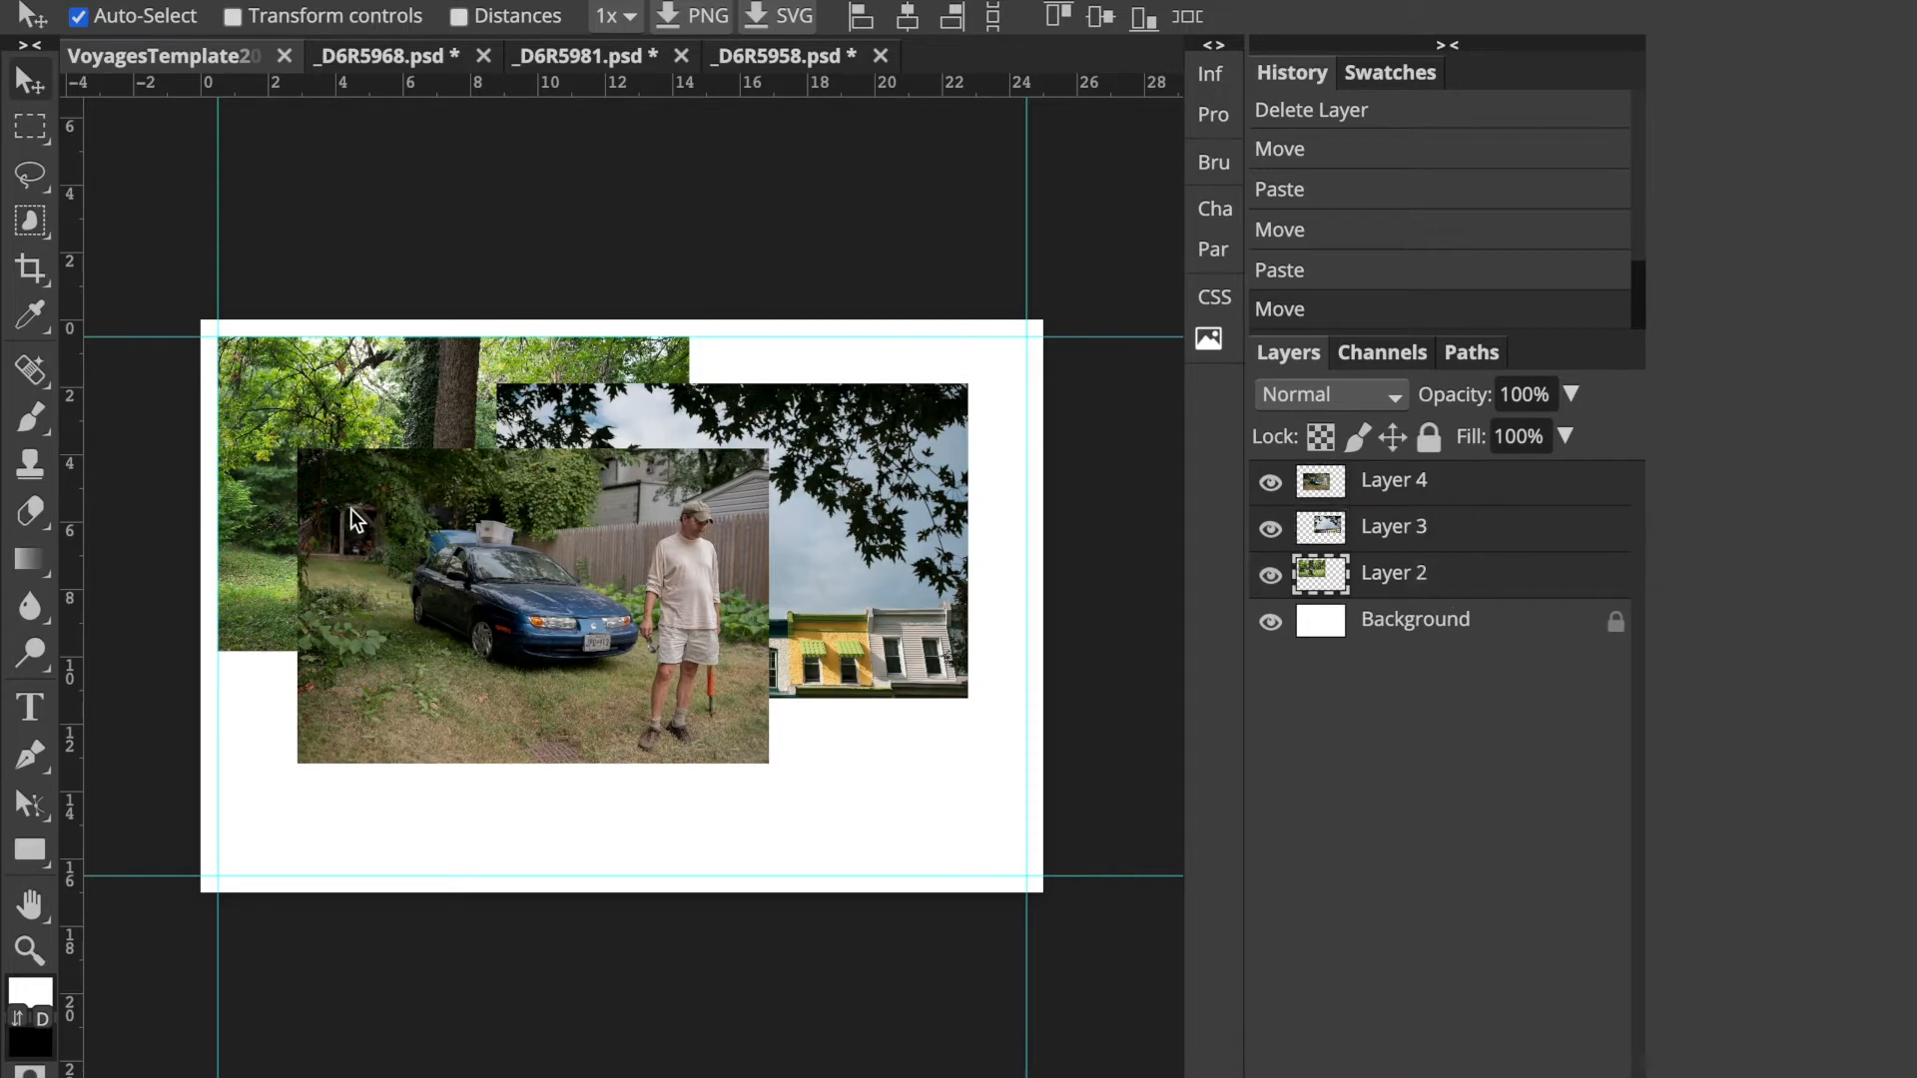
{"action": "key", "text": "ctrl+alt+t"}
{"action": "left_click", "coordinate": [250, 0]}
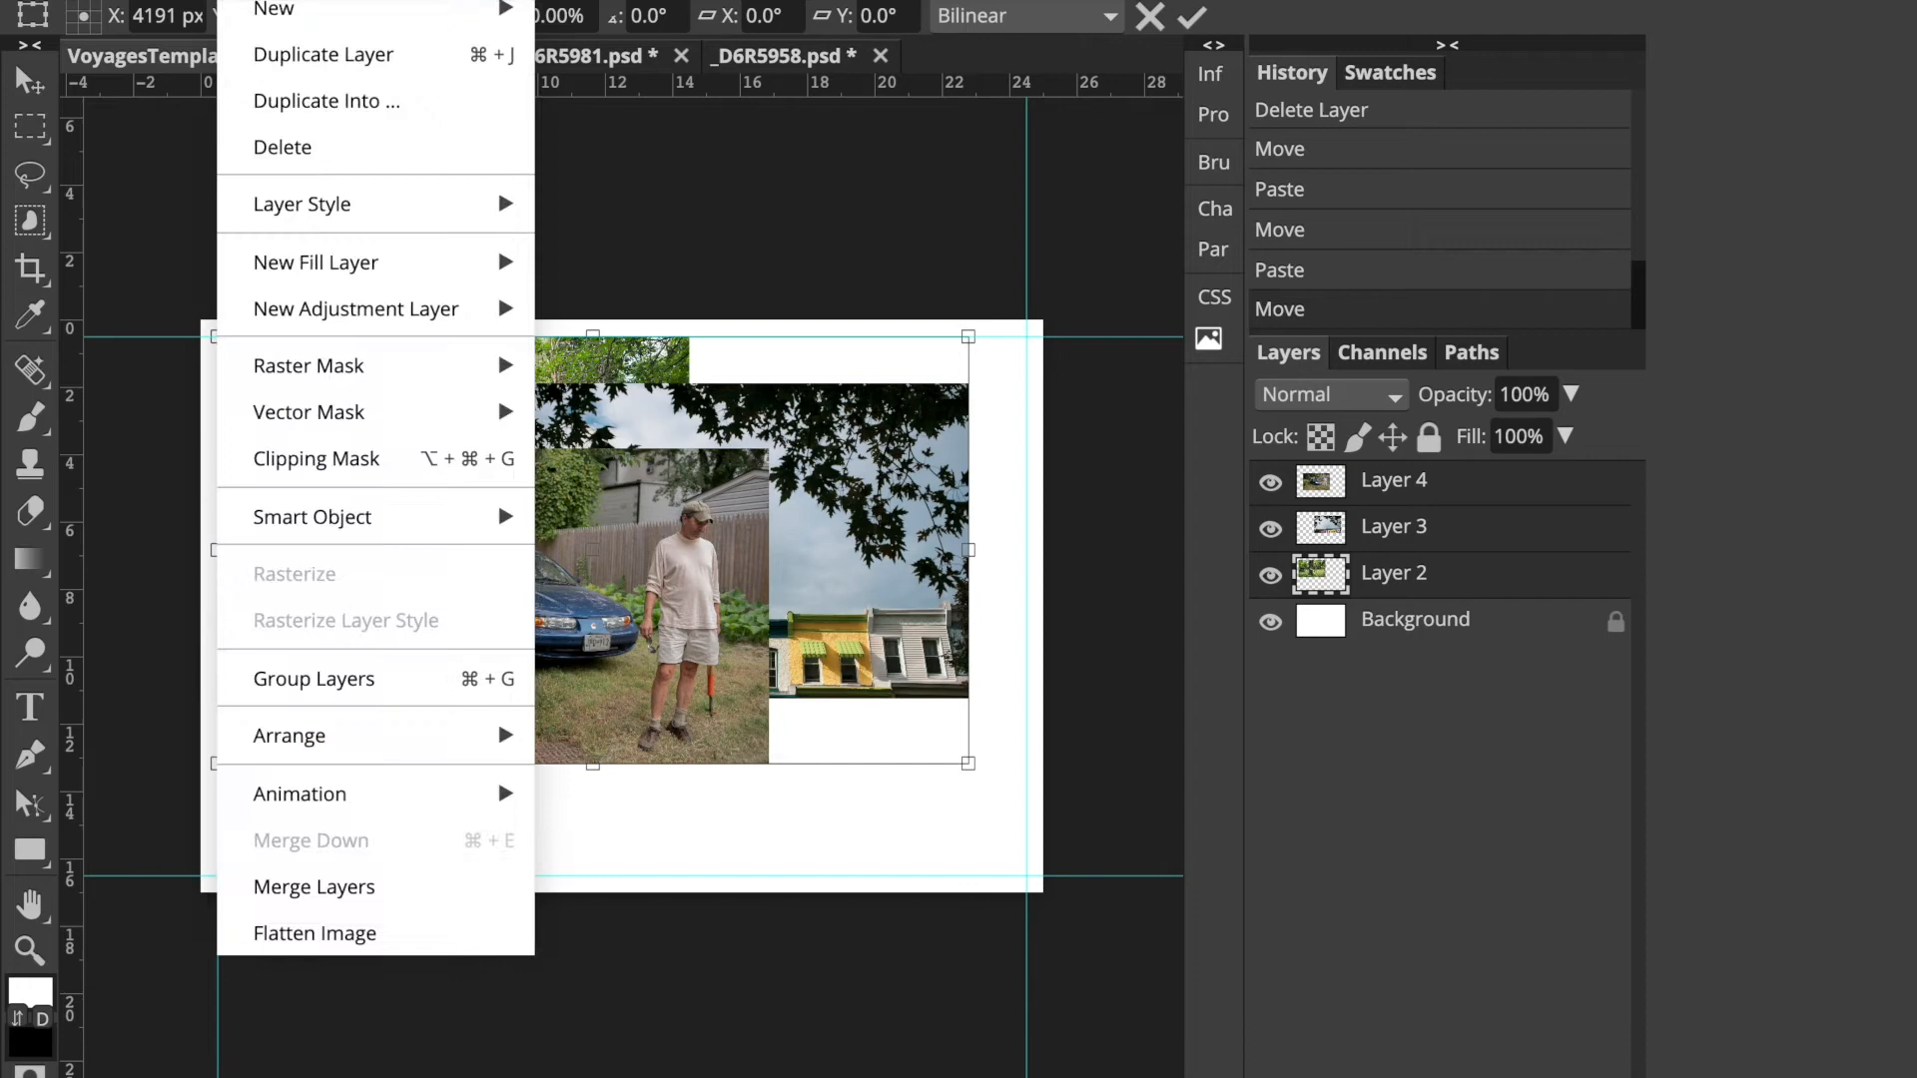
{"action": "mouse_move", "coordinate": [165, 0]}
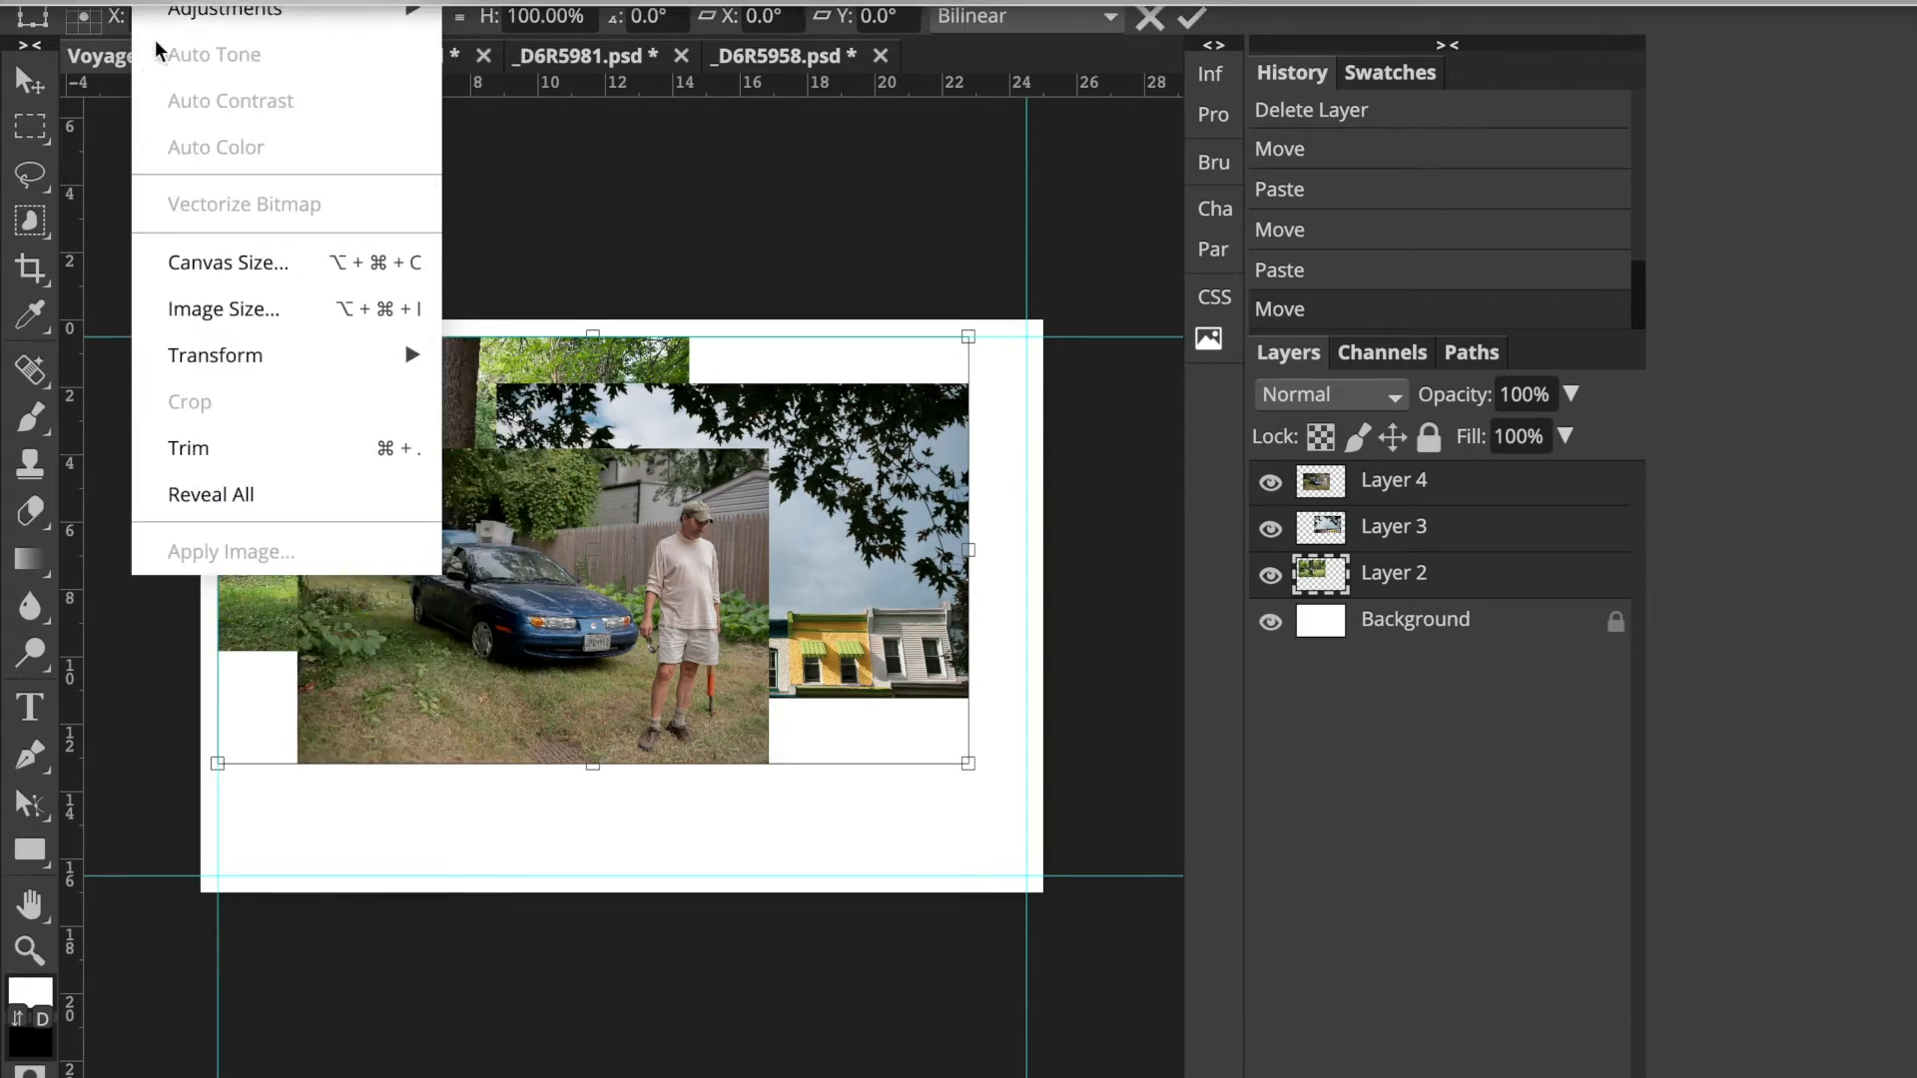
{"action": "mouse_move", "coordinate": [90, 0]}
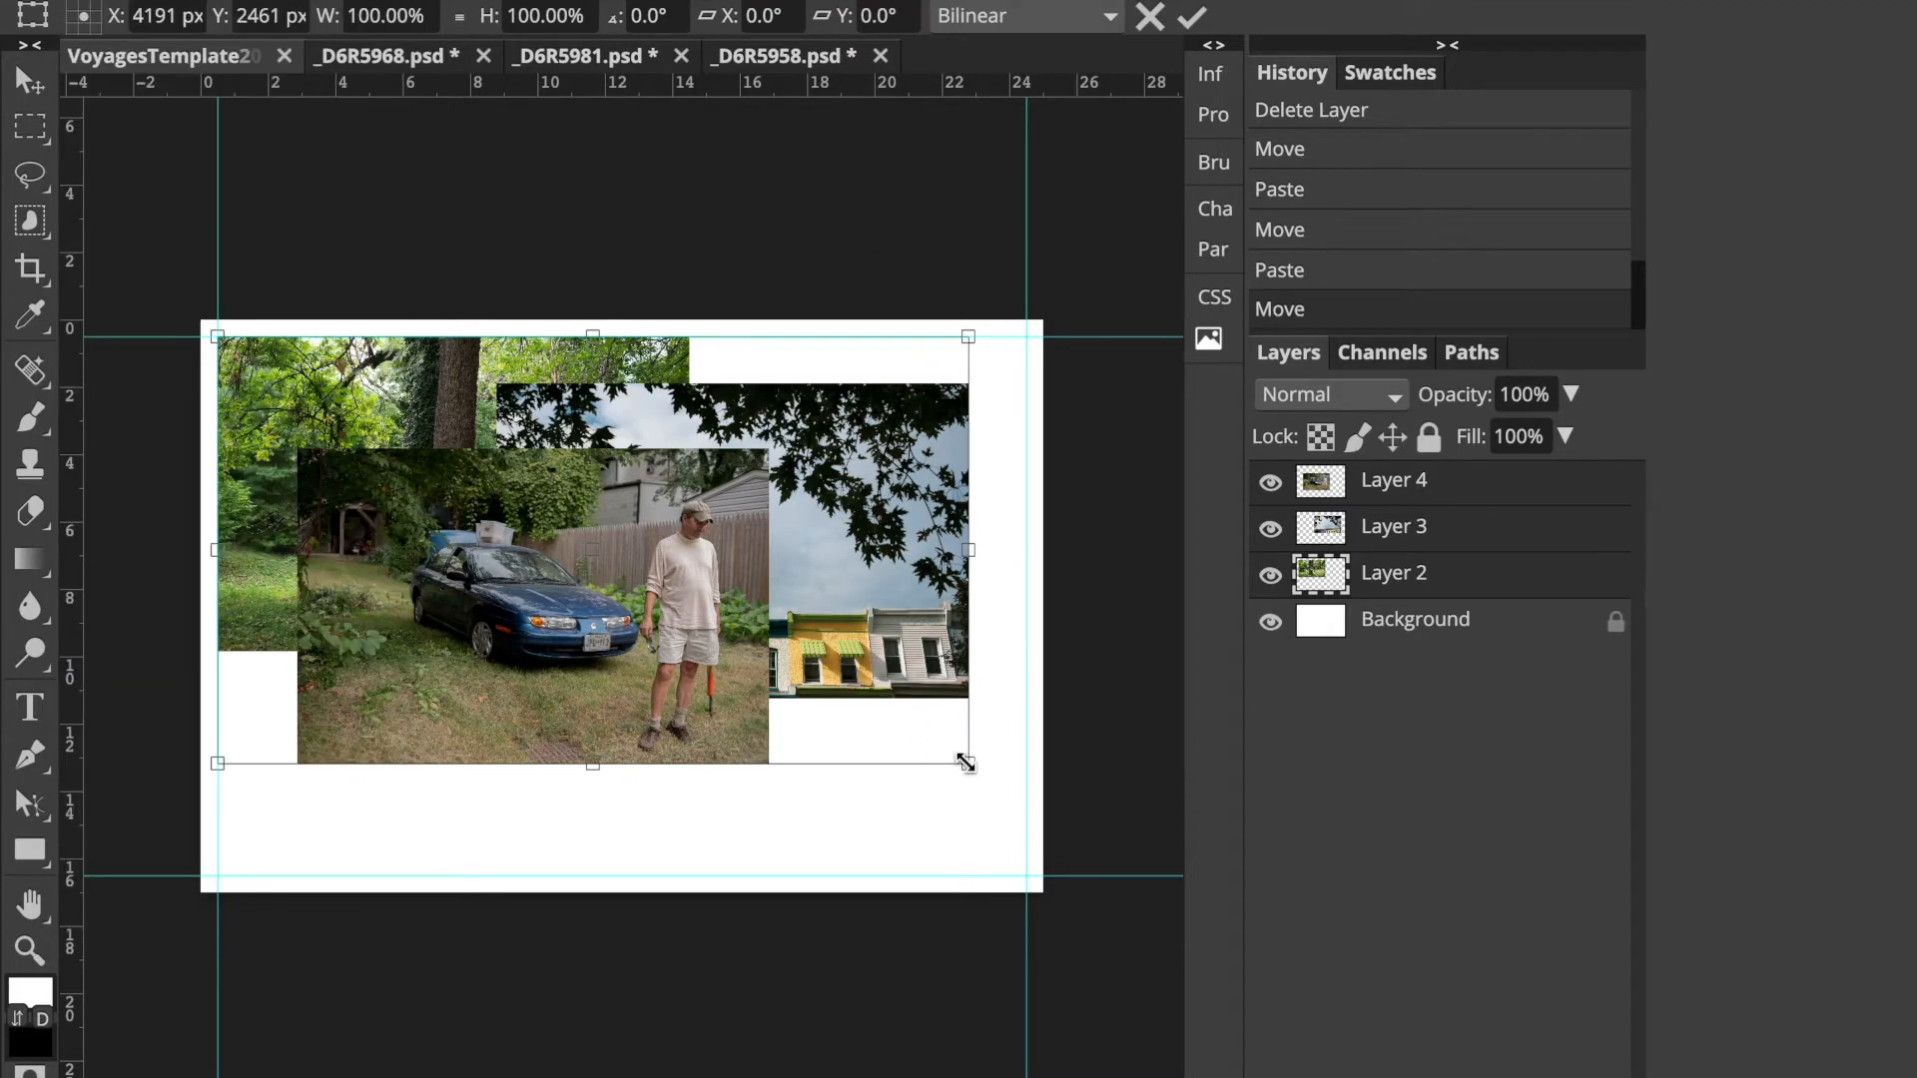
{"action": "left_click_drag", "start_coordinate": [965, 763], "coordinate": [792, 502]}
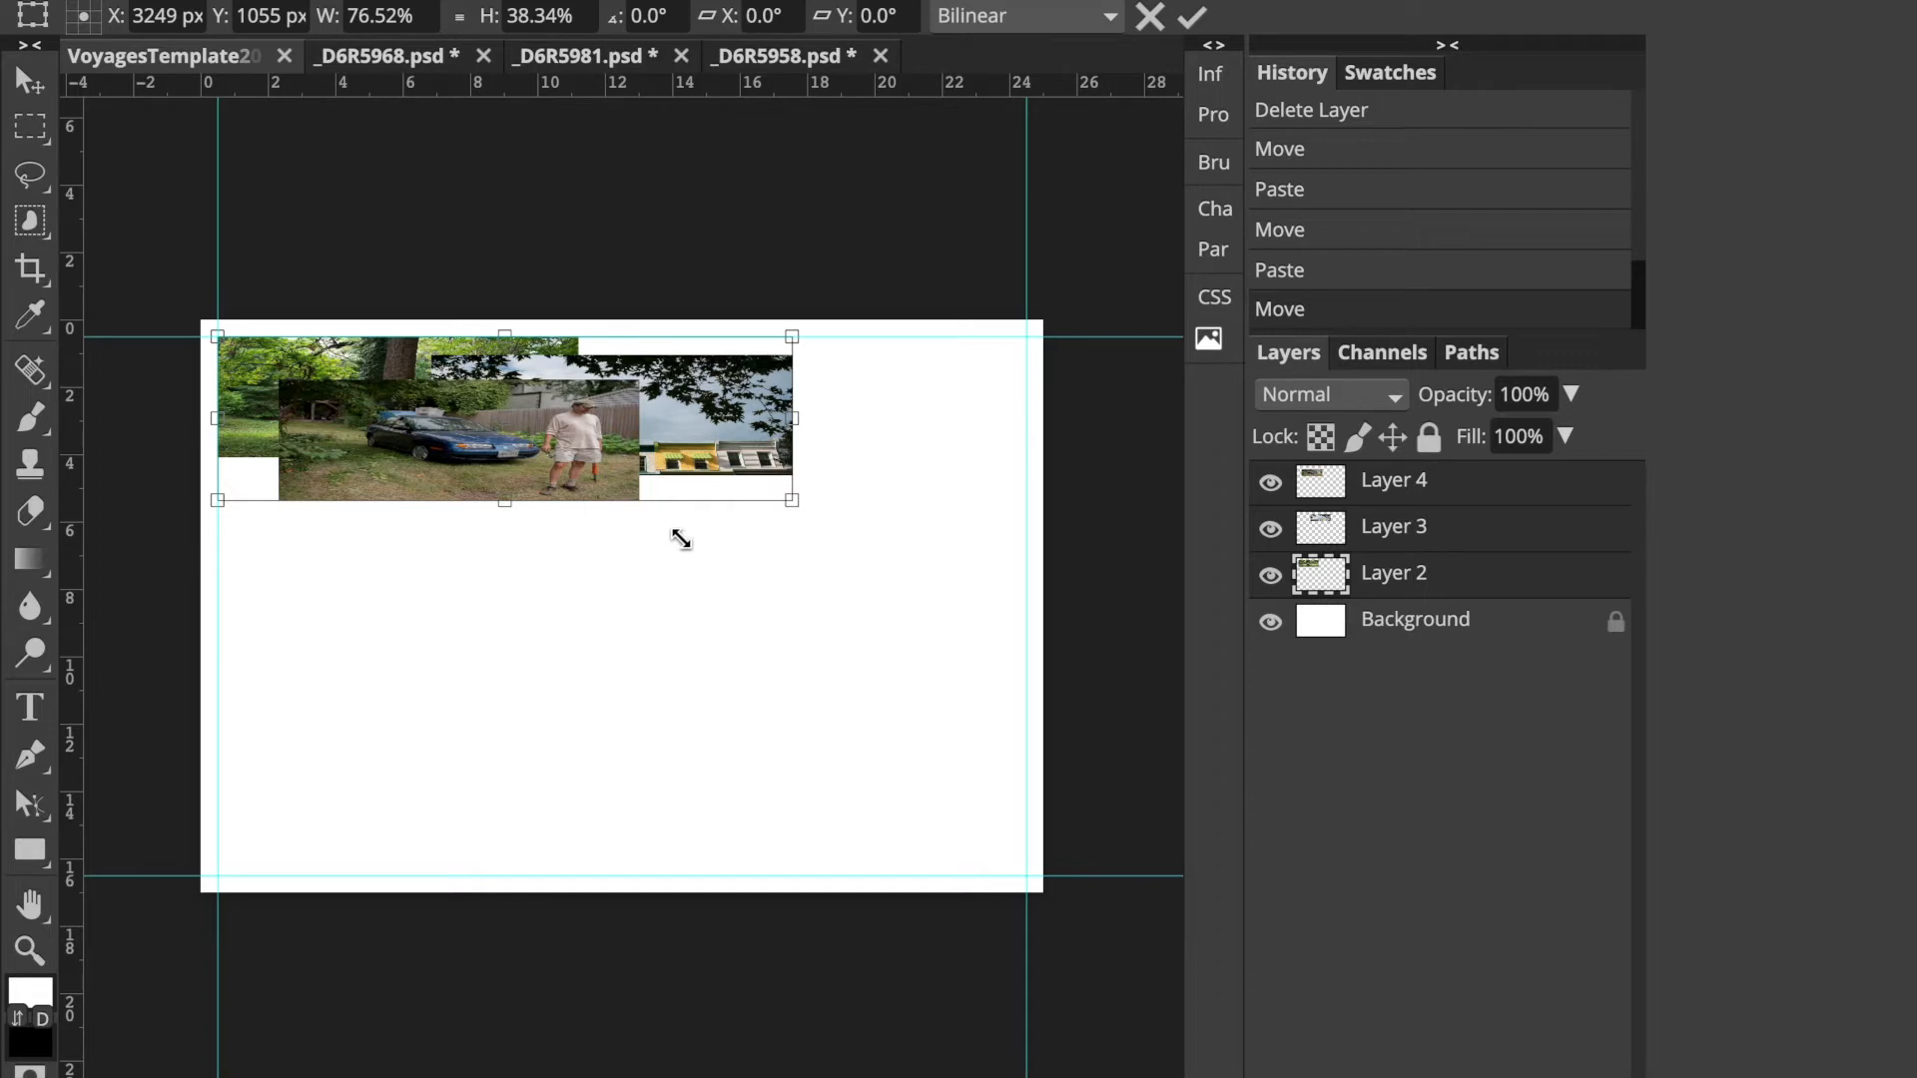
{"action": "key", "text": "Escape"}
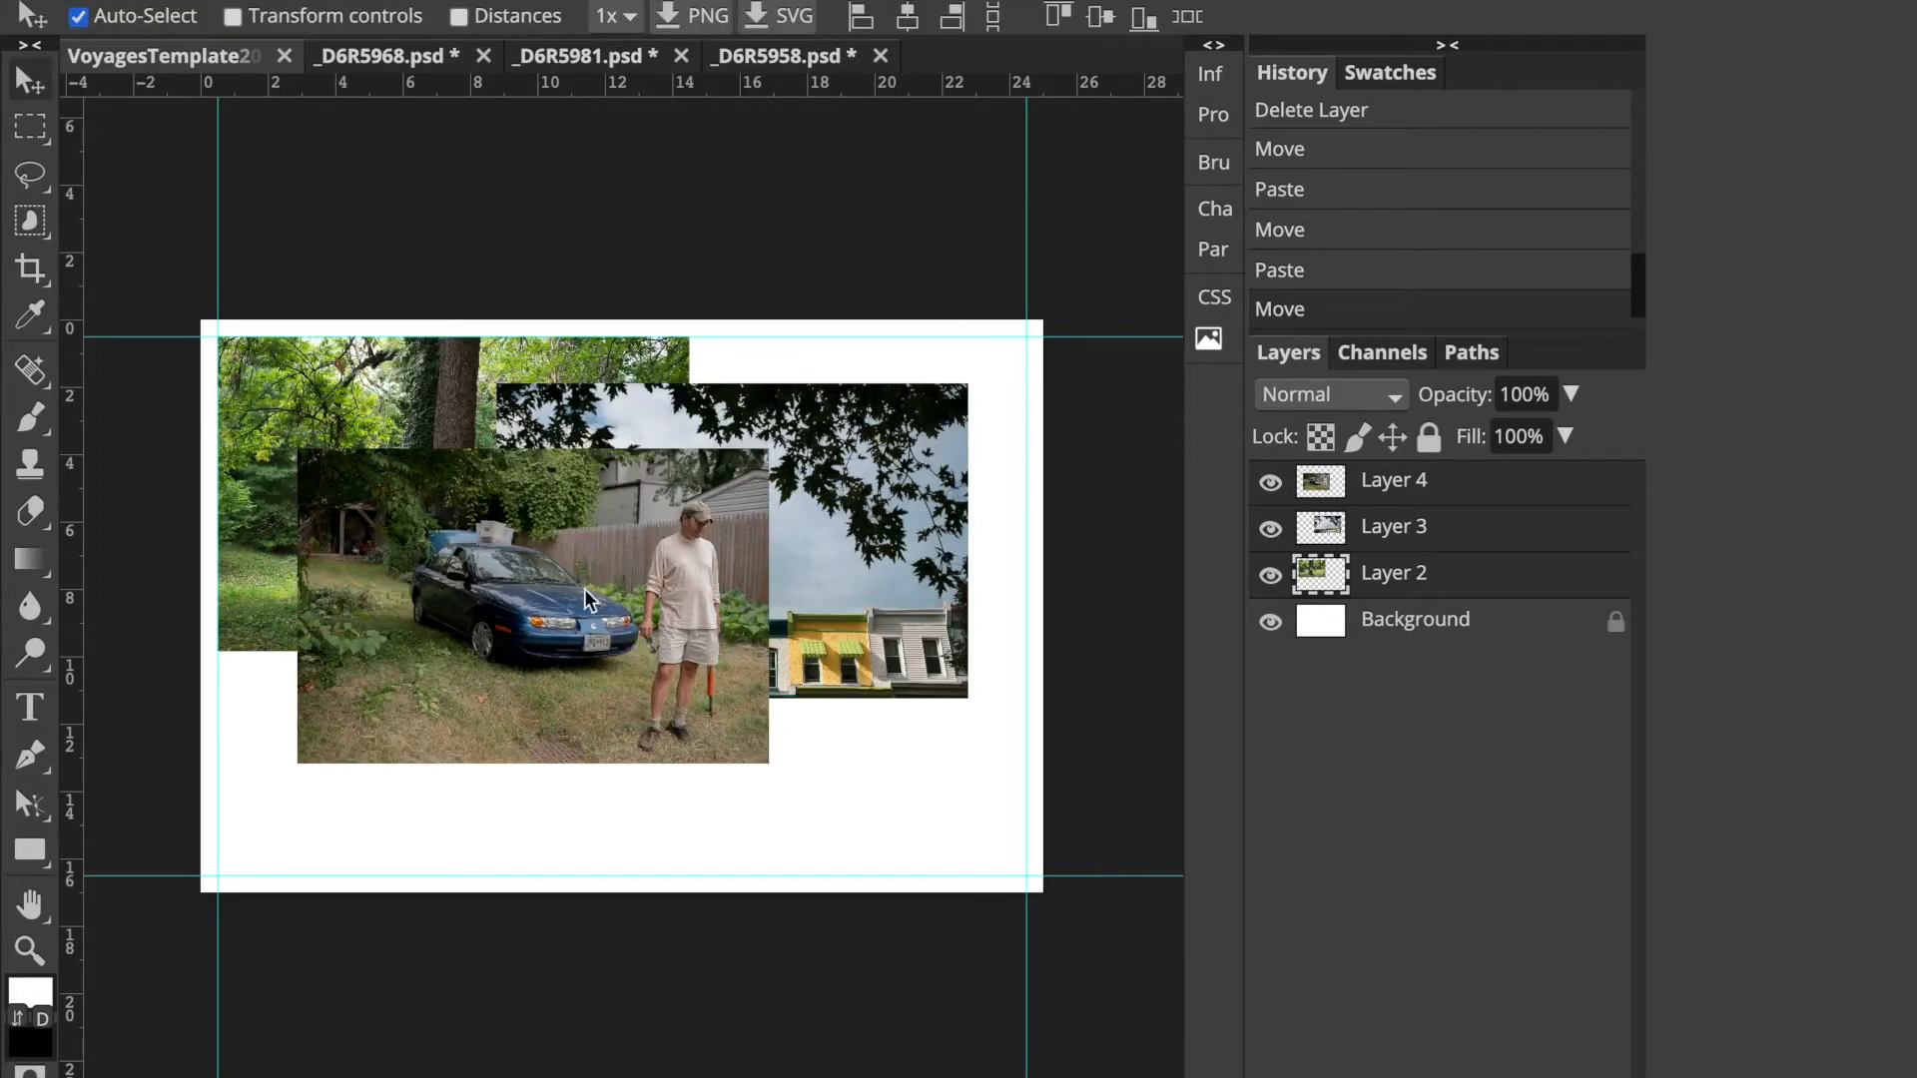
Scale the three selected photos down proportionally to 66.38% with Free Transform, keeping their upper-left corner in place
{"action": "key", "text": "ctrl+alt+t"}
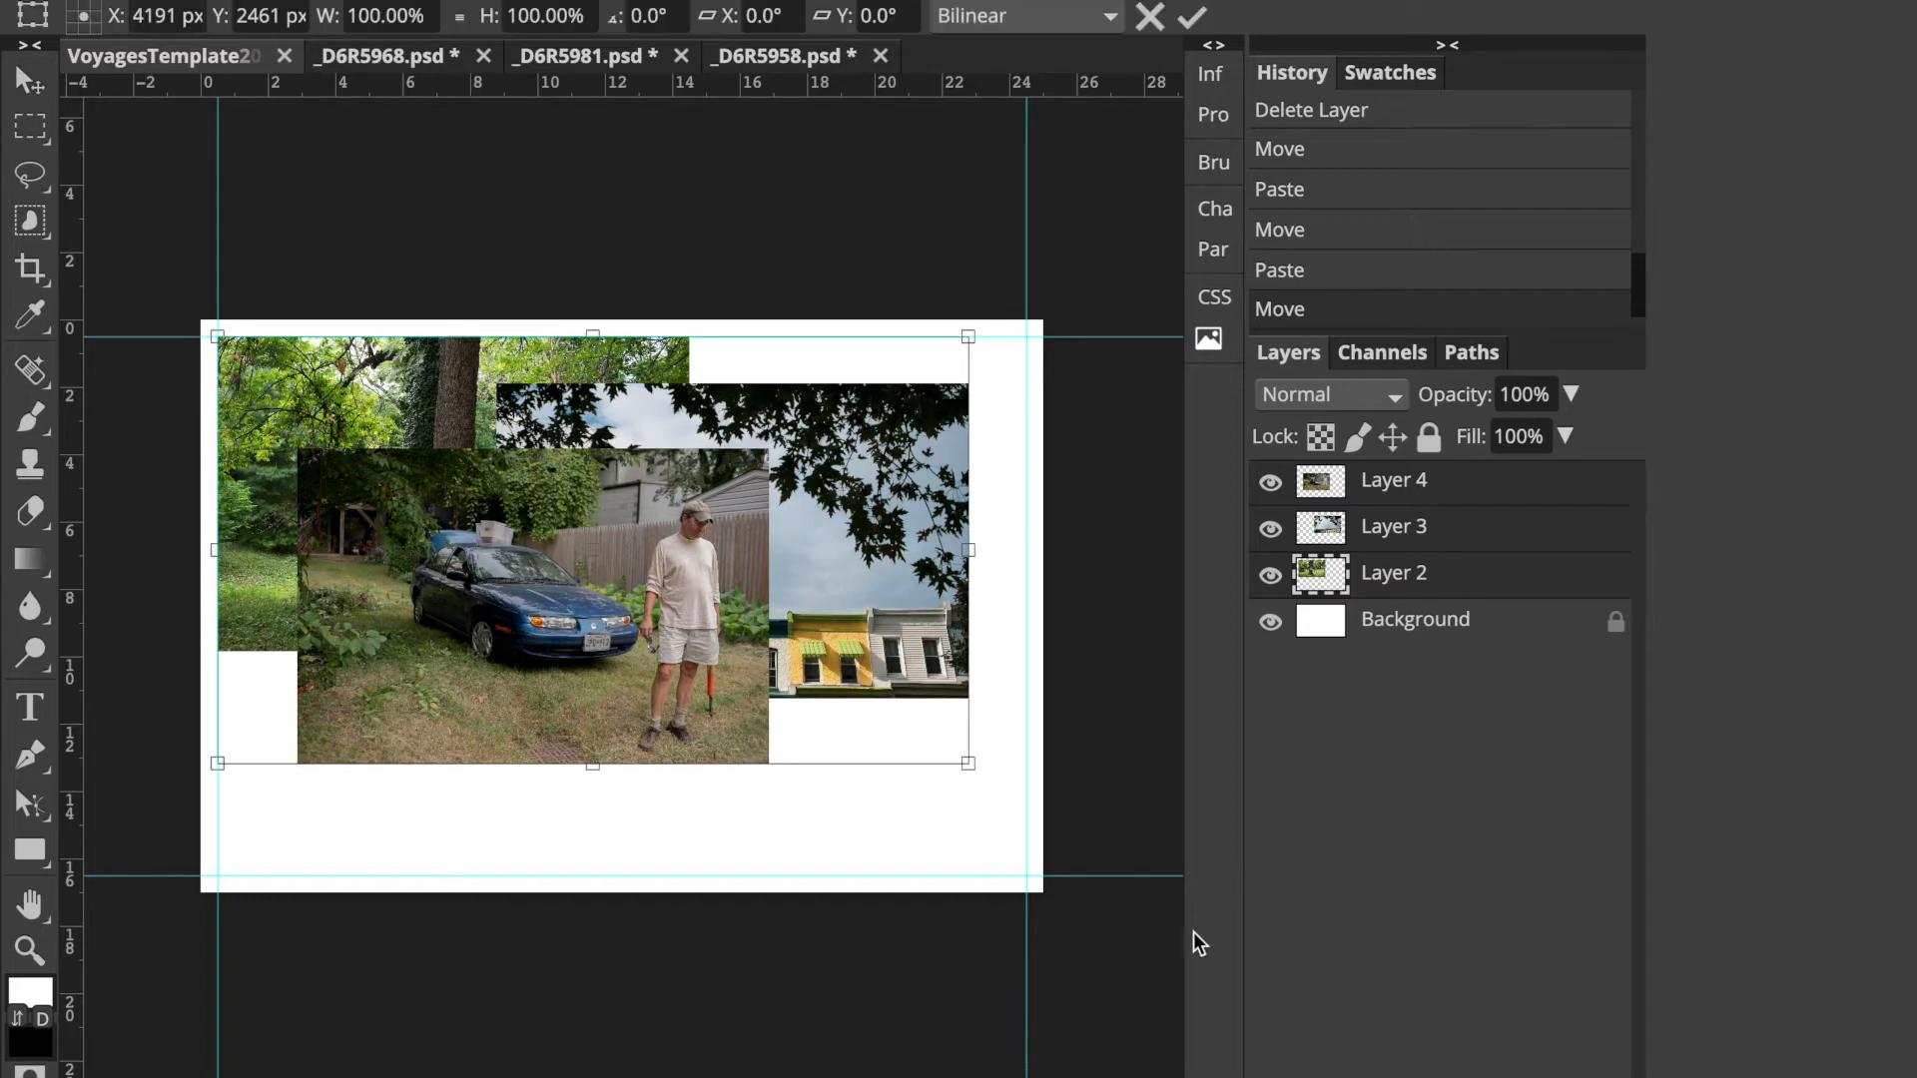
{"action": "left_click_drag", "start_coordinate": [969, 766], "coordinate": [735, 593]}
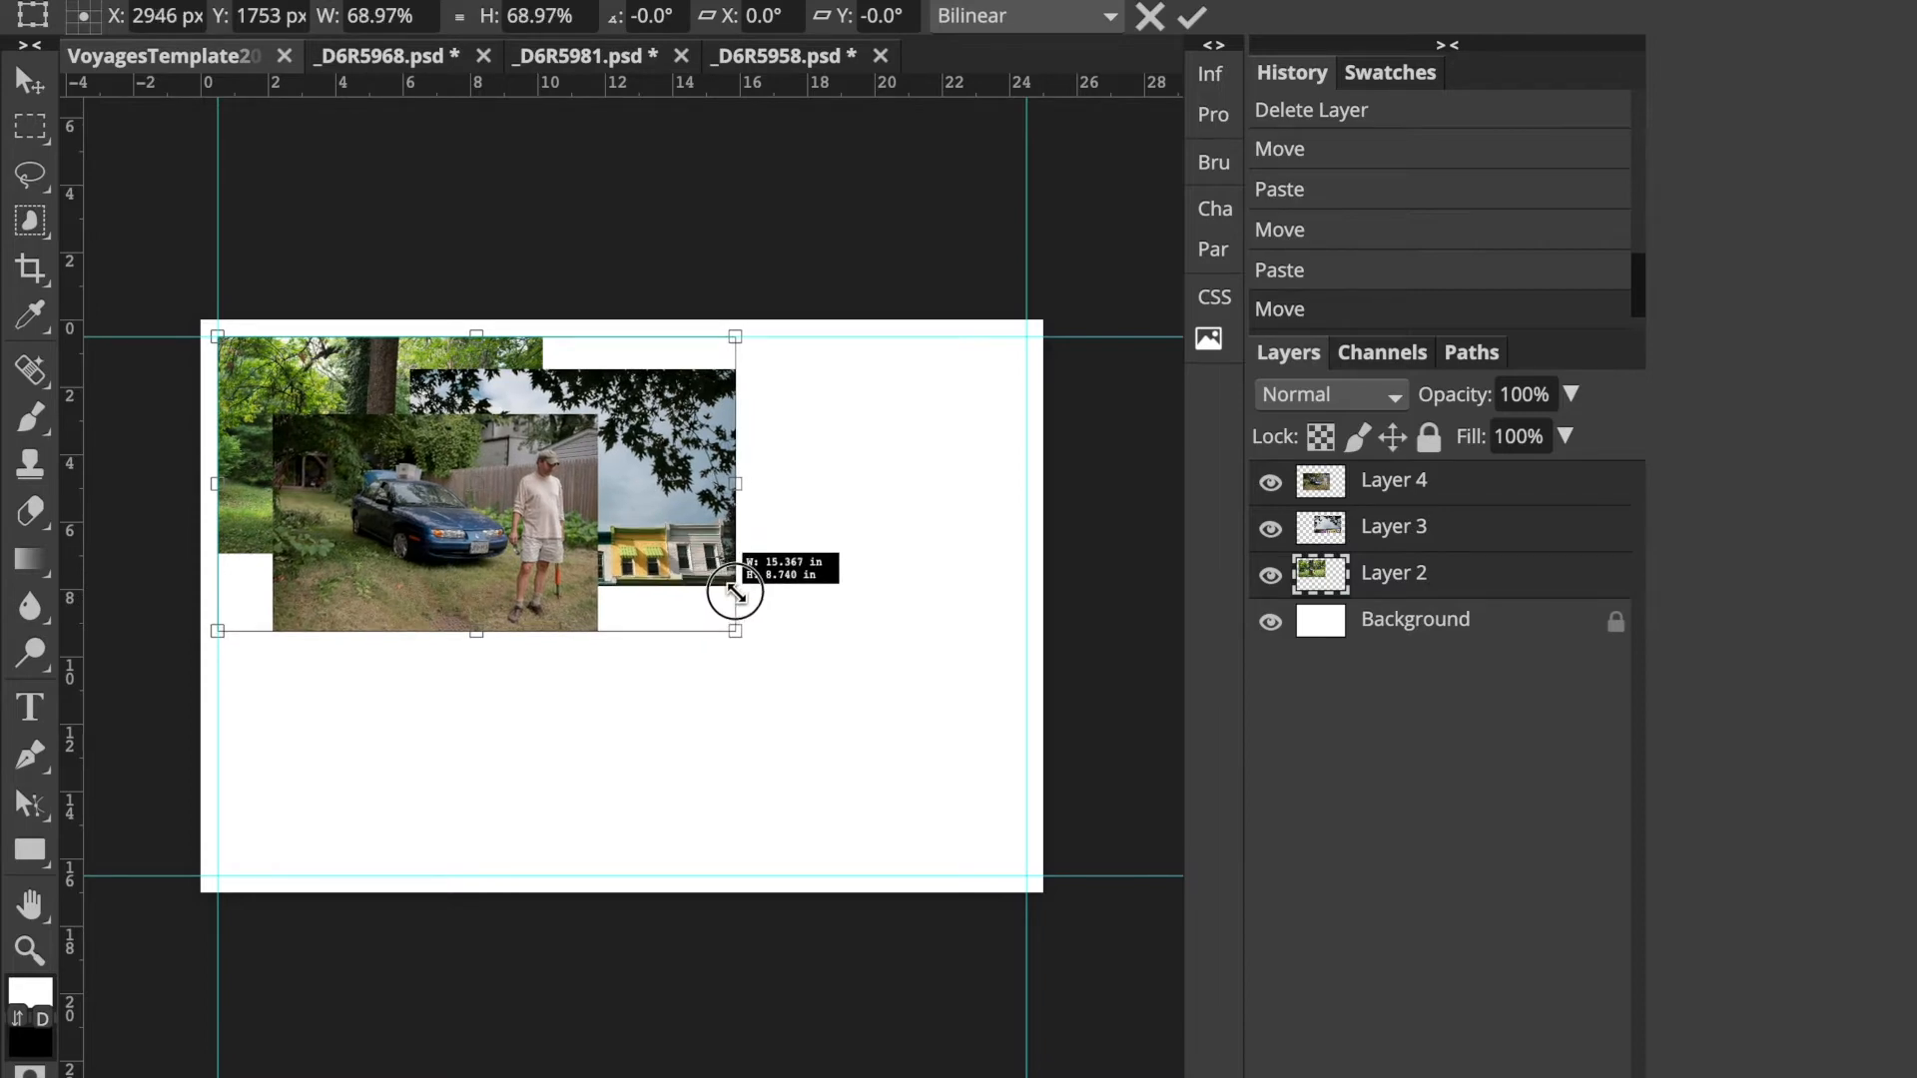
{"action": "left_click_drag", "start_coordinate": [735, 593], "coordinate": [717, 579]}
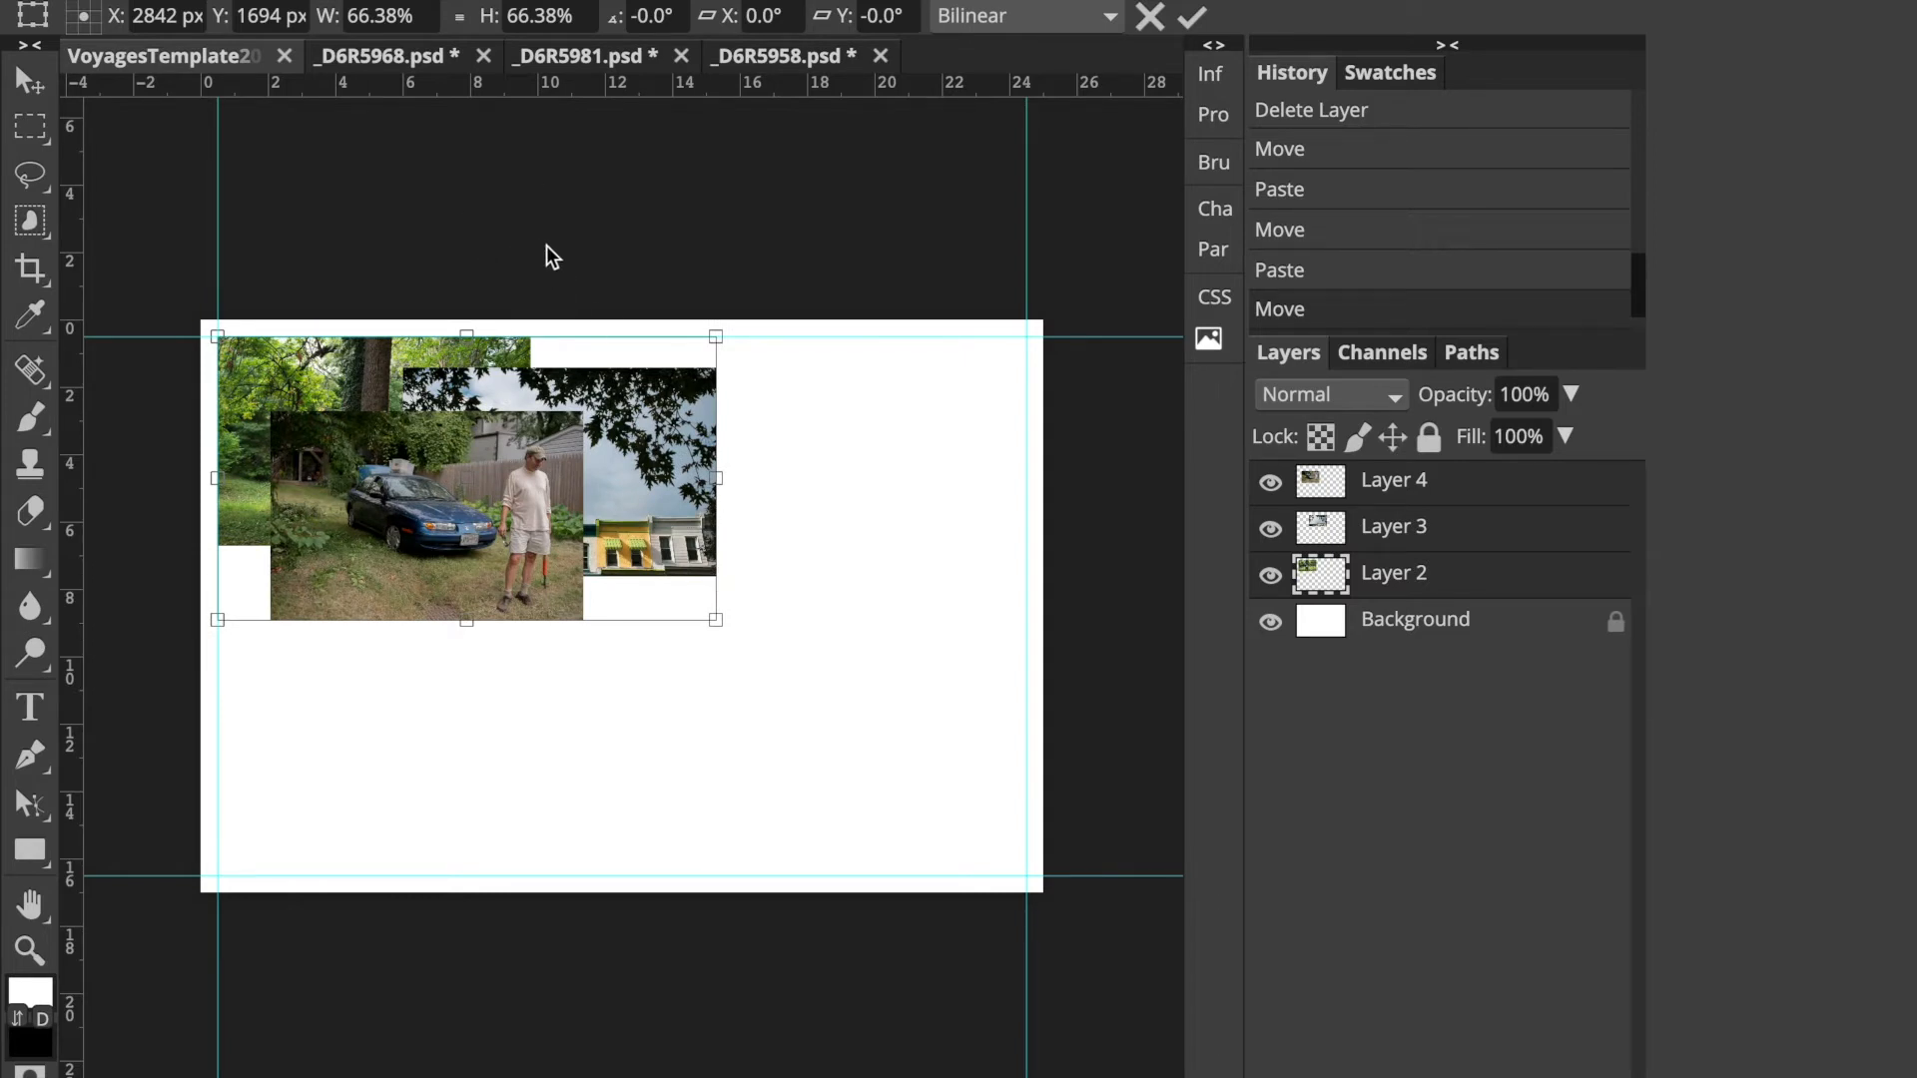
{"action": "key", "text": "Return"}
Move the car photo into the upper-right corner of the margin guides and the row-house photo directly against the tree photo's right edge
{"action": "left_click_drag", "start_coordinate": [456, 515], "coordinate": [897, 452]}
{"action": "left_click_drag", "start_coordinate": [629, 509], "coordinate": [687, 441]}
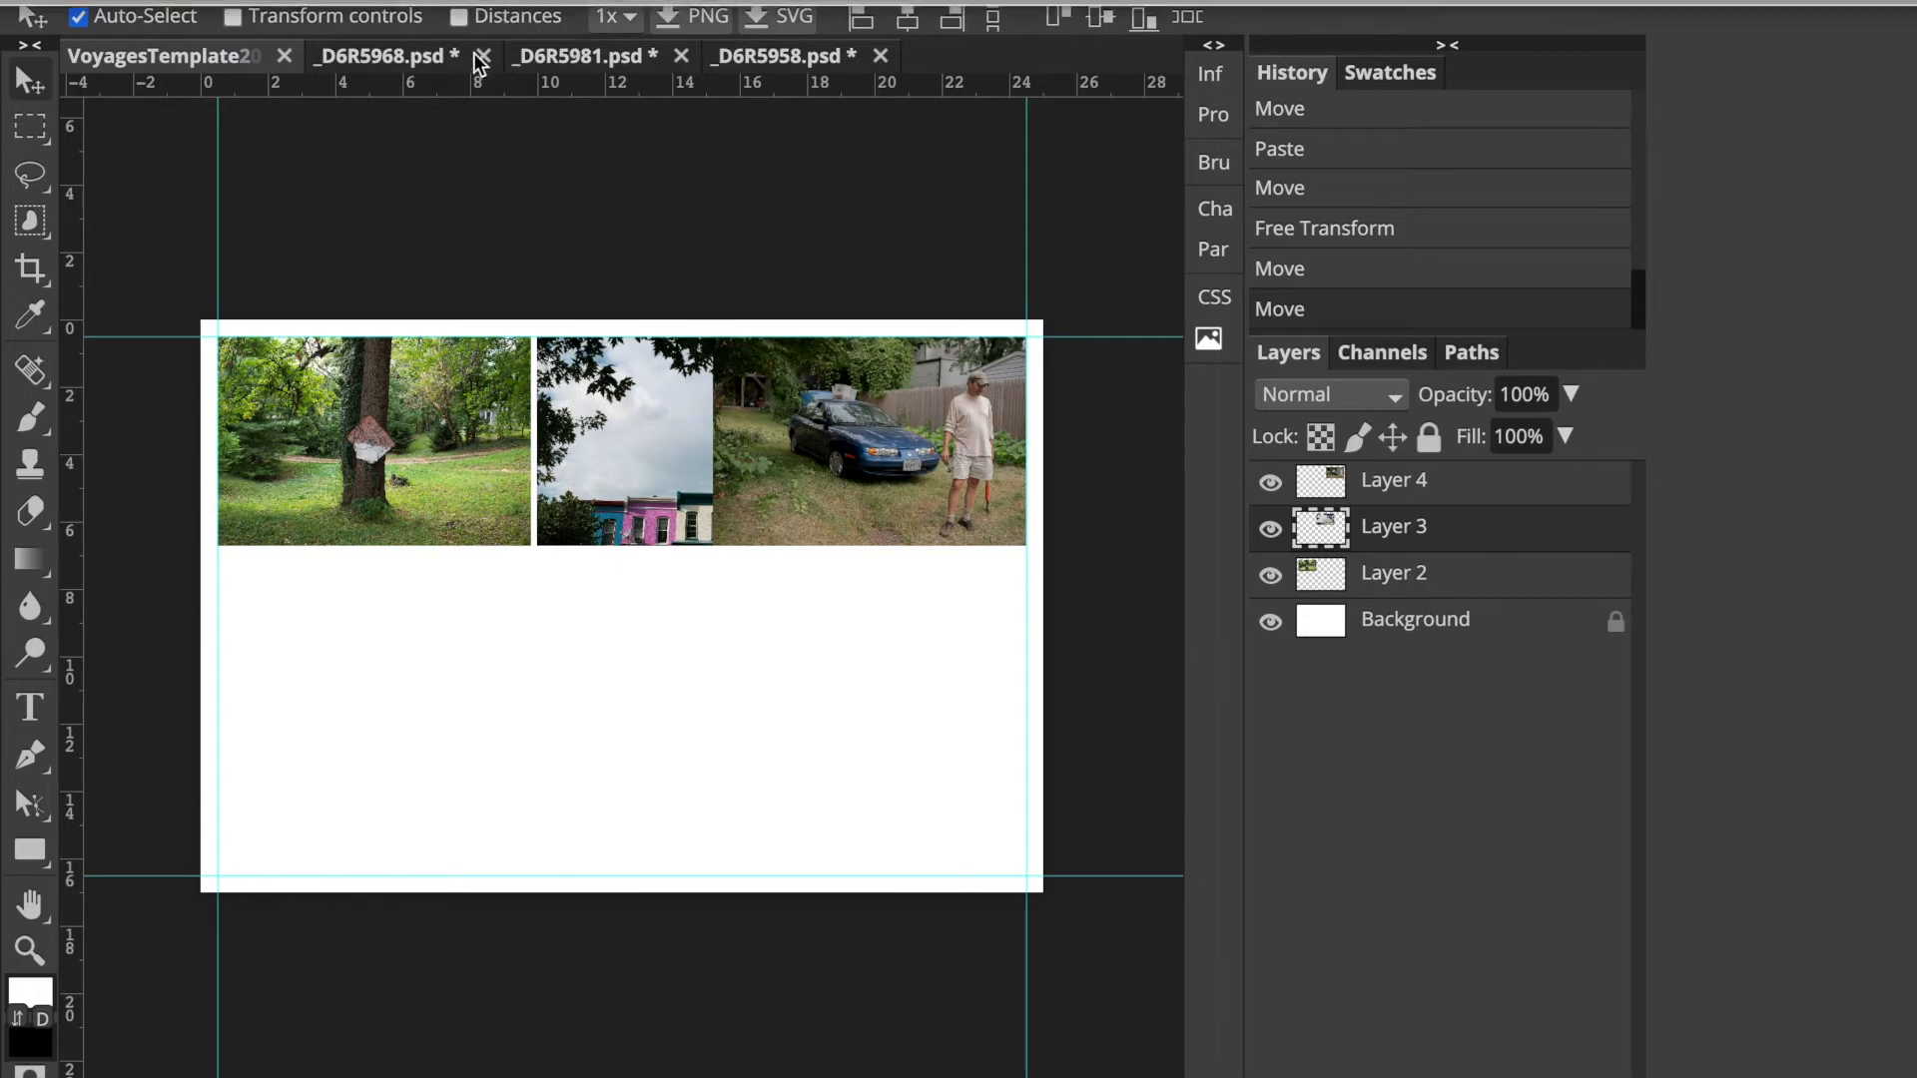
{"action": "left_click", "coordinate": [477, 2]}
{"action": "mouse_move", "coordinate": [535, 405]}
{"action": "left_click", "coordinate": [782, 507]}
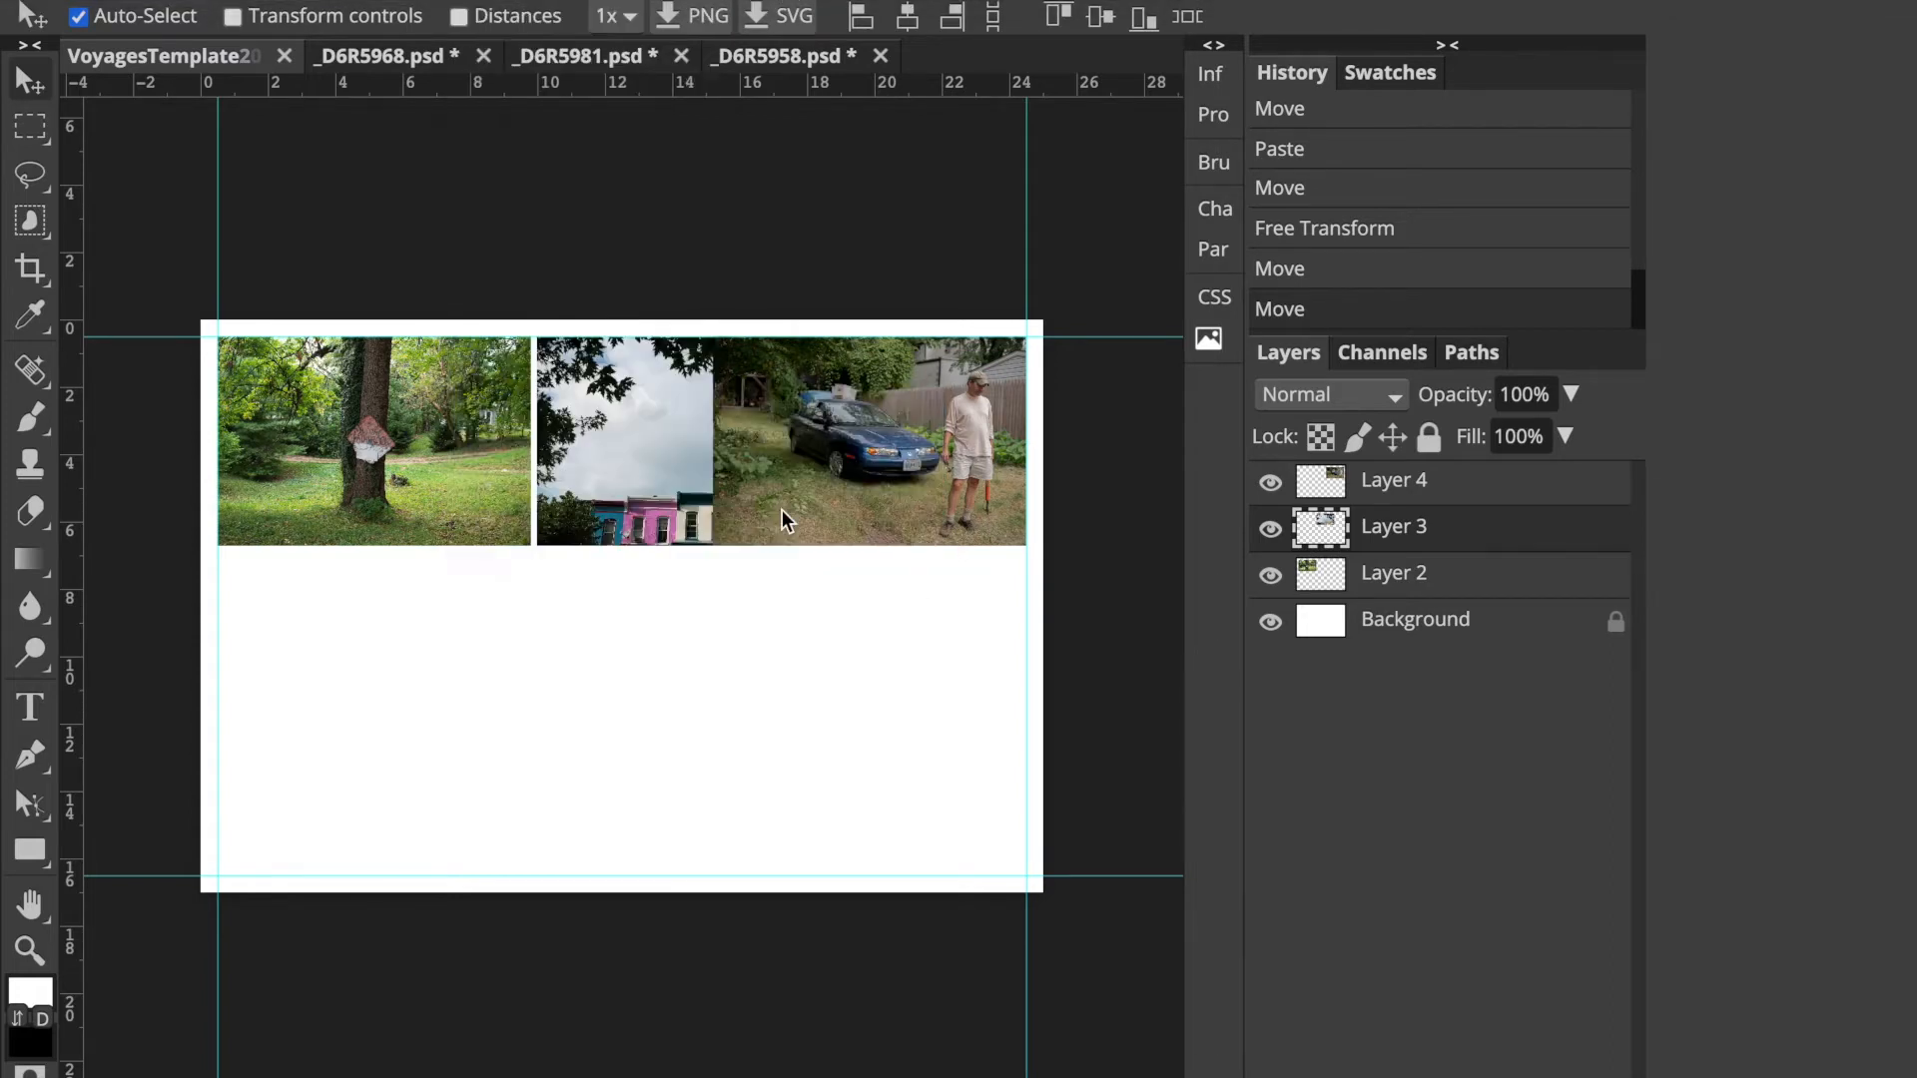
{"action": "left_click_drag", "start_coordinate": [662, 480], "coordinate": [623, 475]}
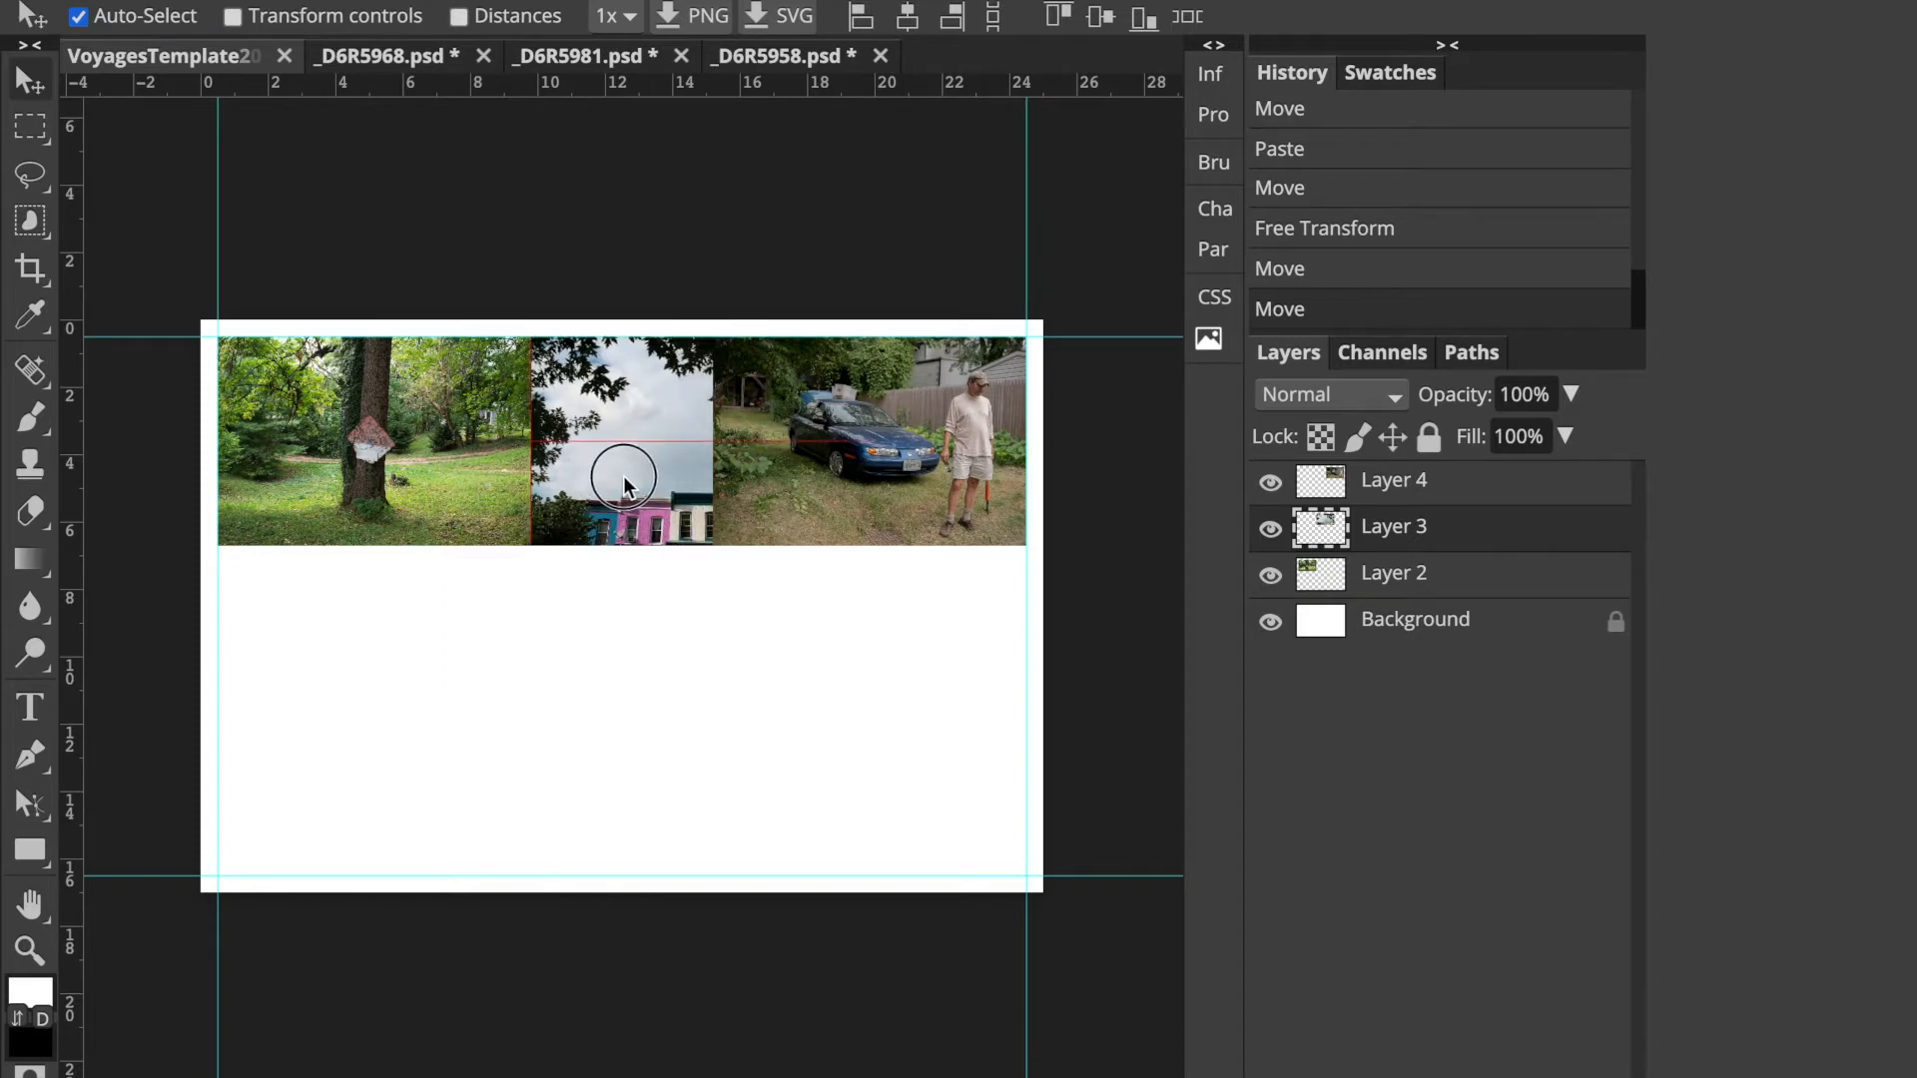
Try a layout with the row-house photo above the car photo at the right margin guide and the tree photo directly beside the row houses
{"action": "left_click_drag", "start_coordinate": [821, 431], "coordinate": [609, 642]}
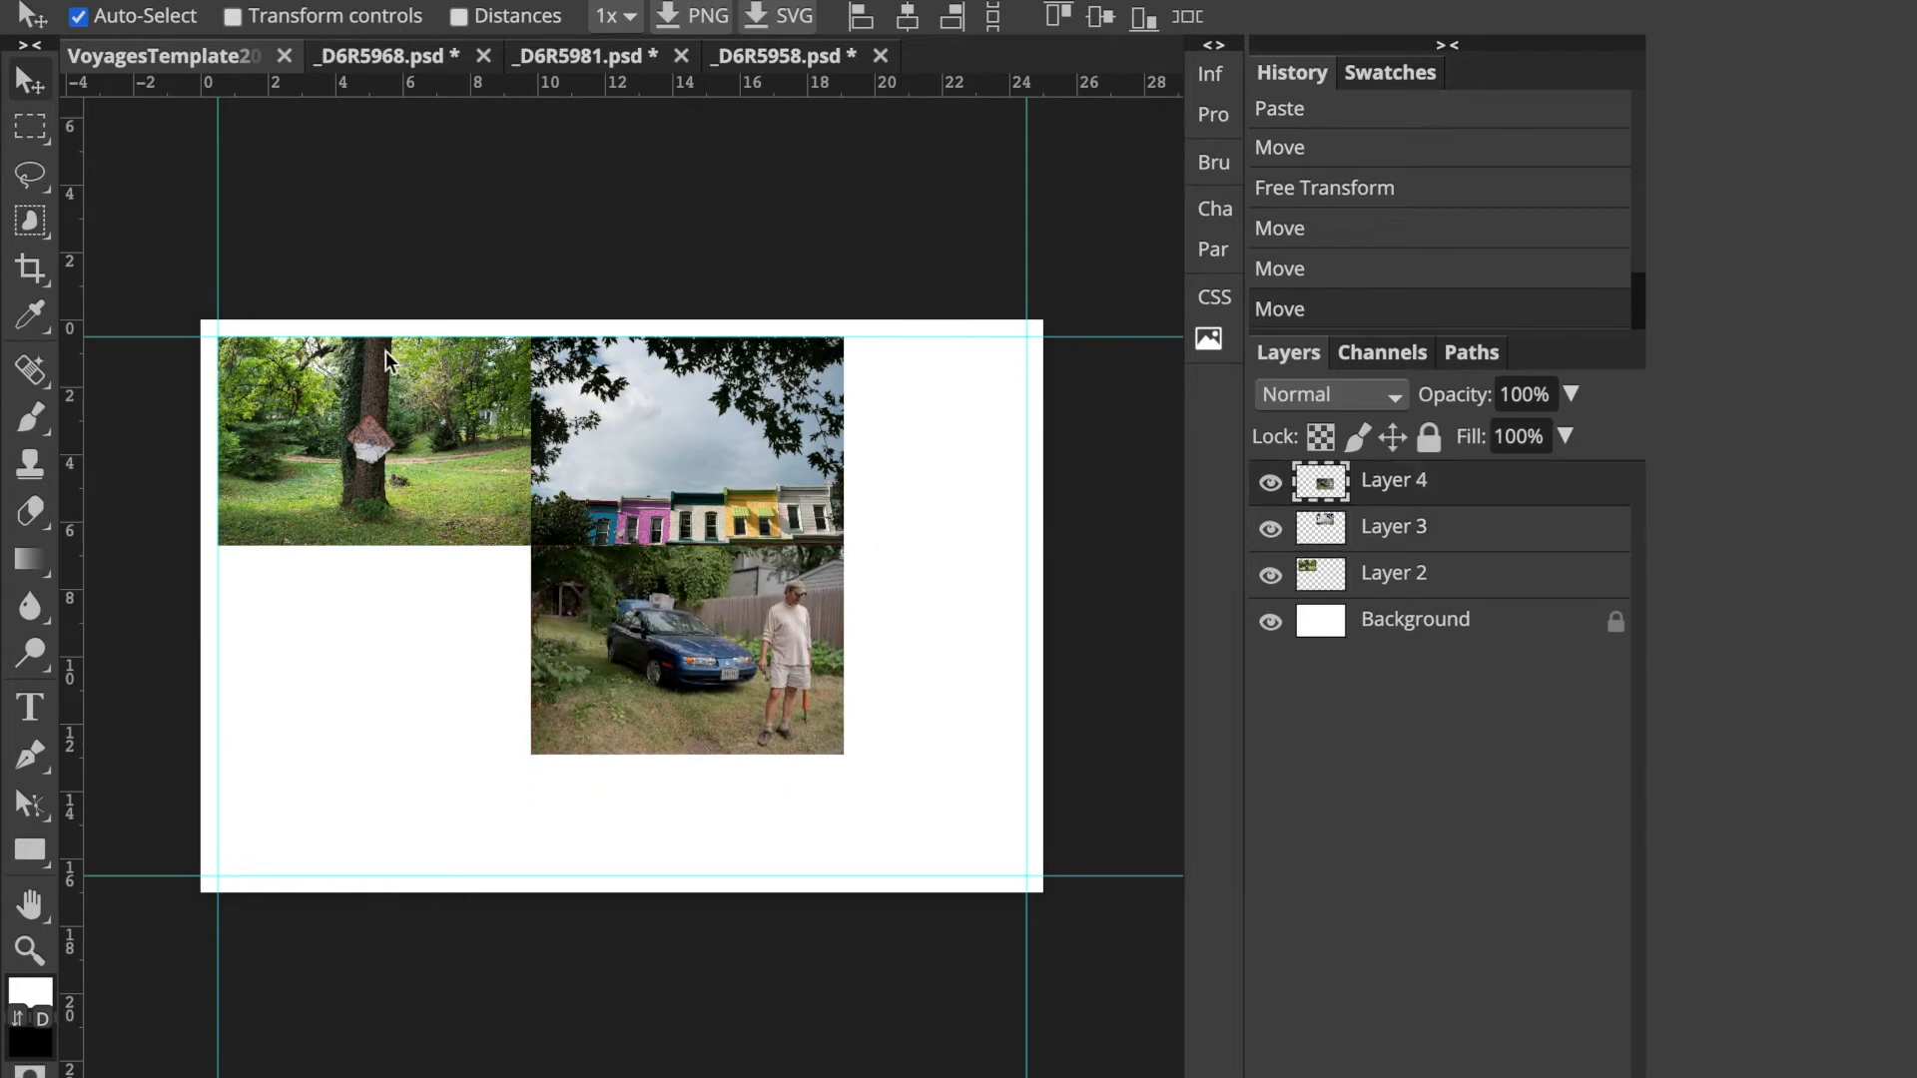
{"action": "mouse_move", "coordinate": [370, 270]}
{"action": "left_mouse_down"}
{"action": "mouse_move", "coordinate": [453, 319]}
{"action": "mouse_move", "coordinate": [715, 625]}
{"action": "left_mouse_up"}
{"action": "left_click_drag", "start_coordinate": [632, 538], "coordinate": [907, 535]}
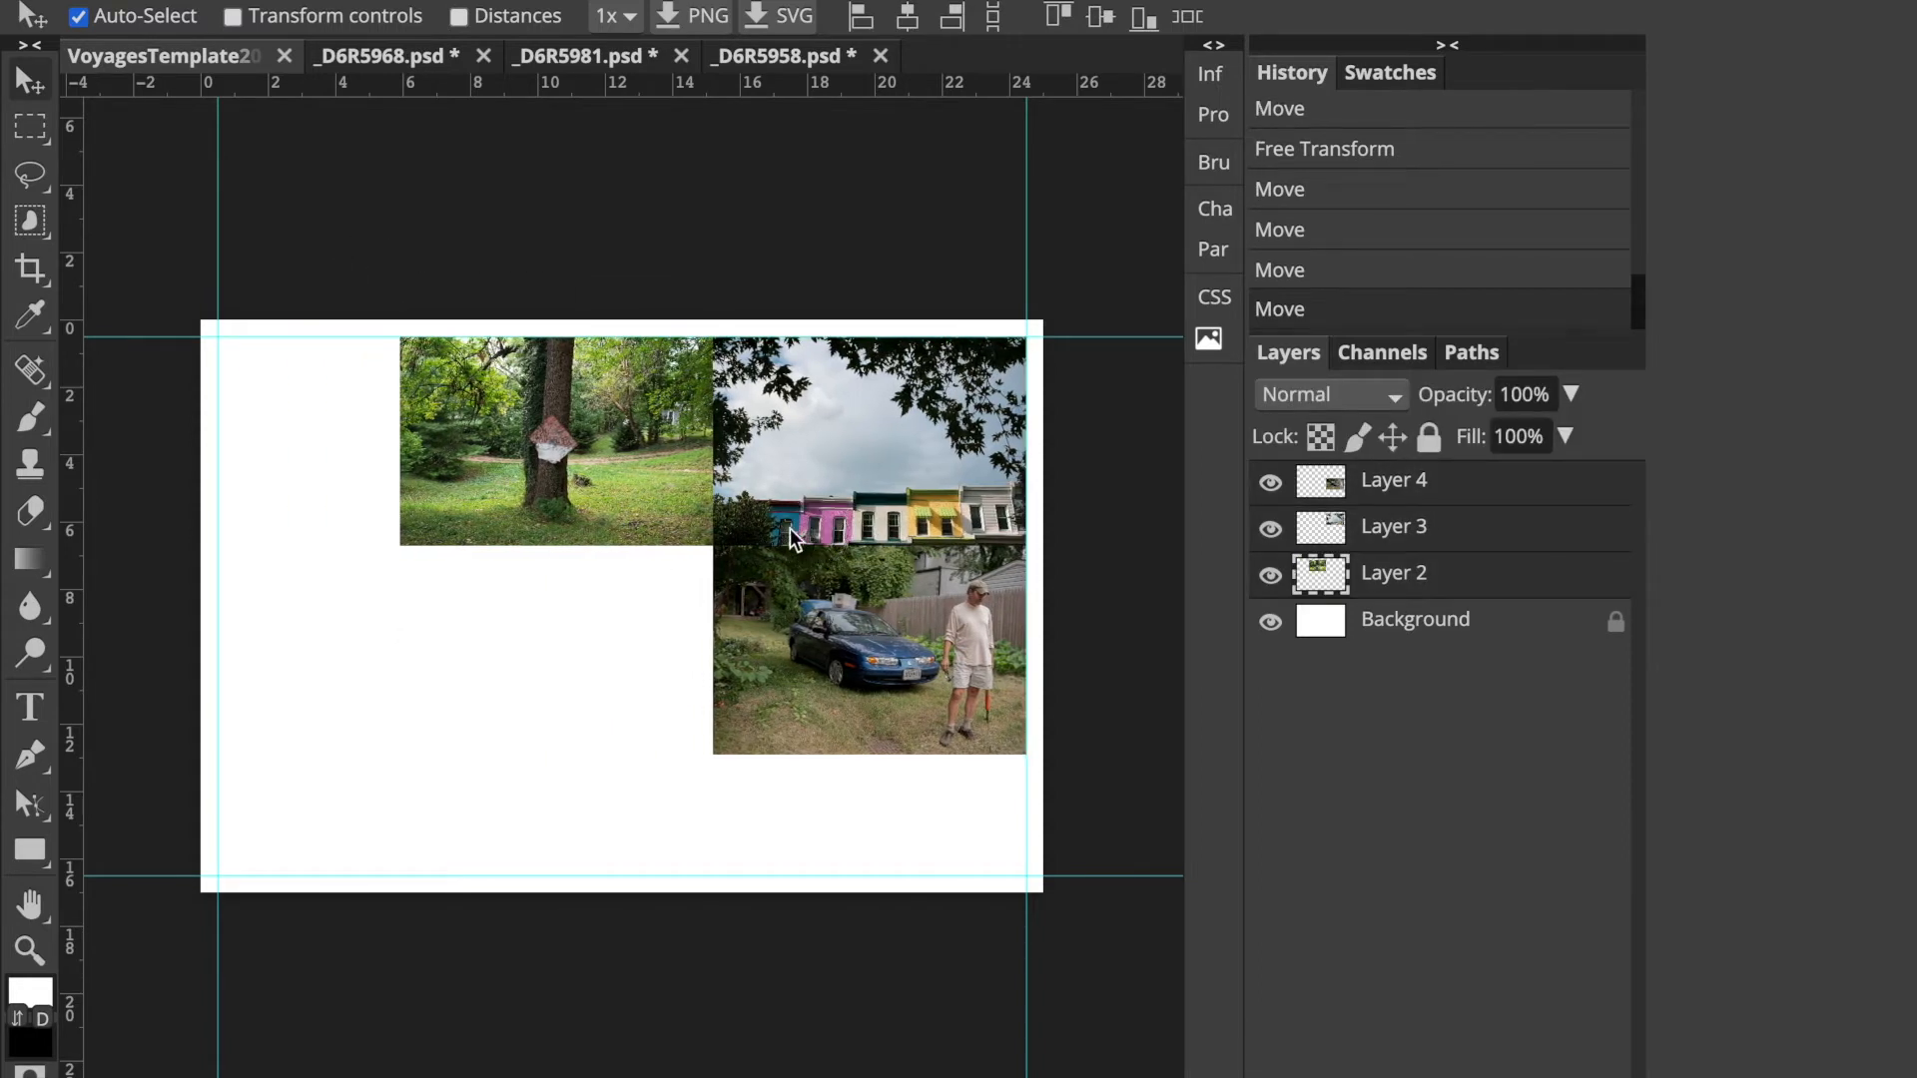
{"action": "left_click", "coordinate": [516, 657]}
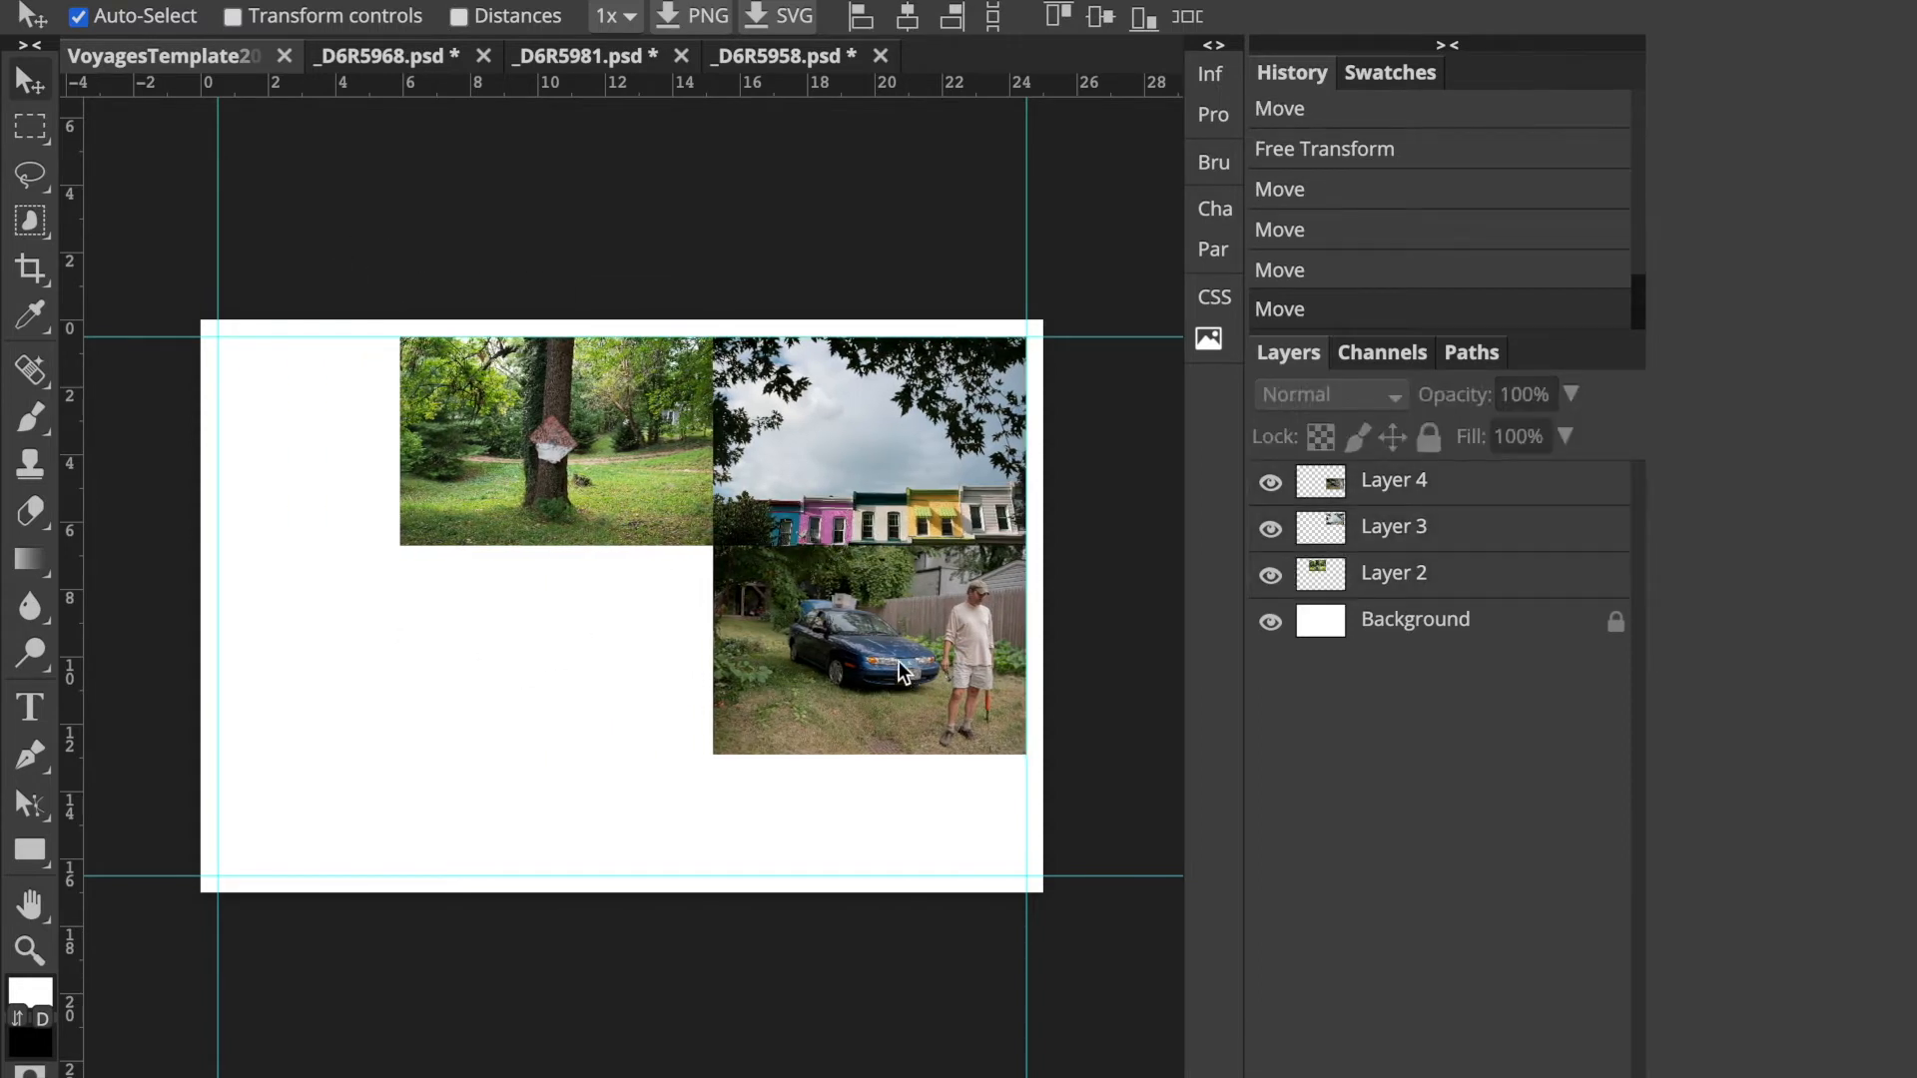
Stack the tree, row-house and car photos edge to edge in one column along the left margin guide, starting at the top guide
{"action": "left_click_drag", "start_coordinate": [488, 425], "coordinate": [309, 427]}
{"action": "left_click_drag", "start_coordinate": [496, 612], "coordinate": [278, 651]}
{"action": "left_click_drag", "start_coordinate": [728, 627], "coordinate": [331, 852]}
{"action": "left_click_drag", "start_coordinate": [265, 851], "coordinate": [251, 842]}
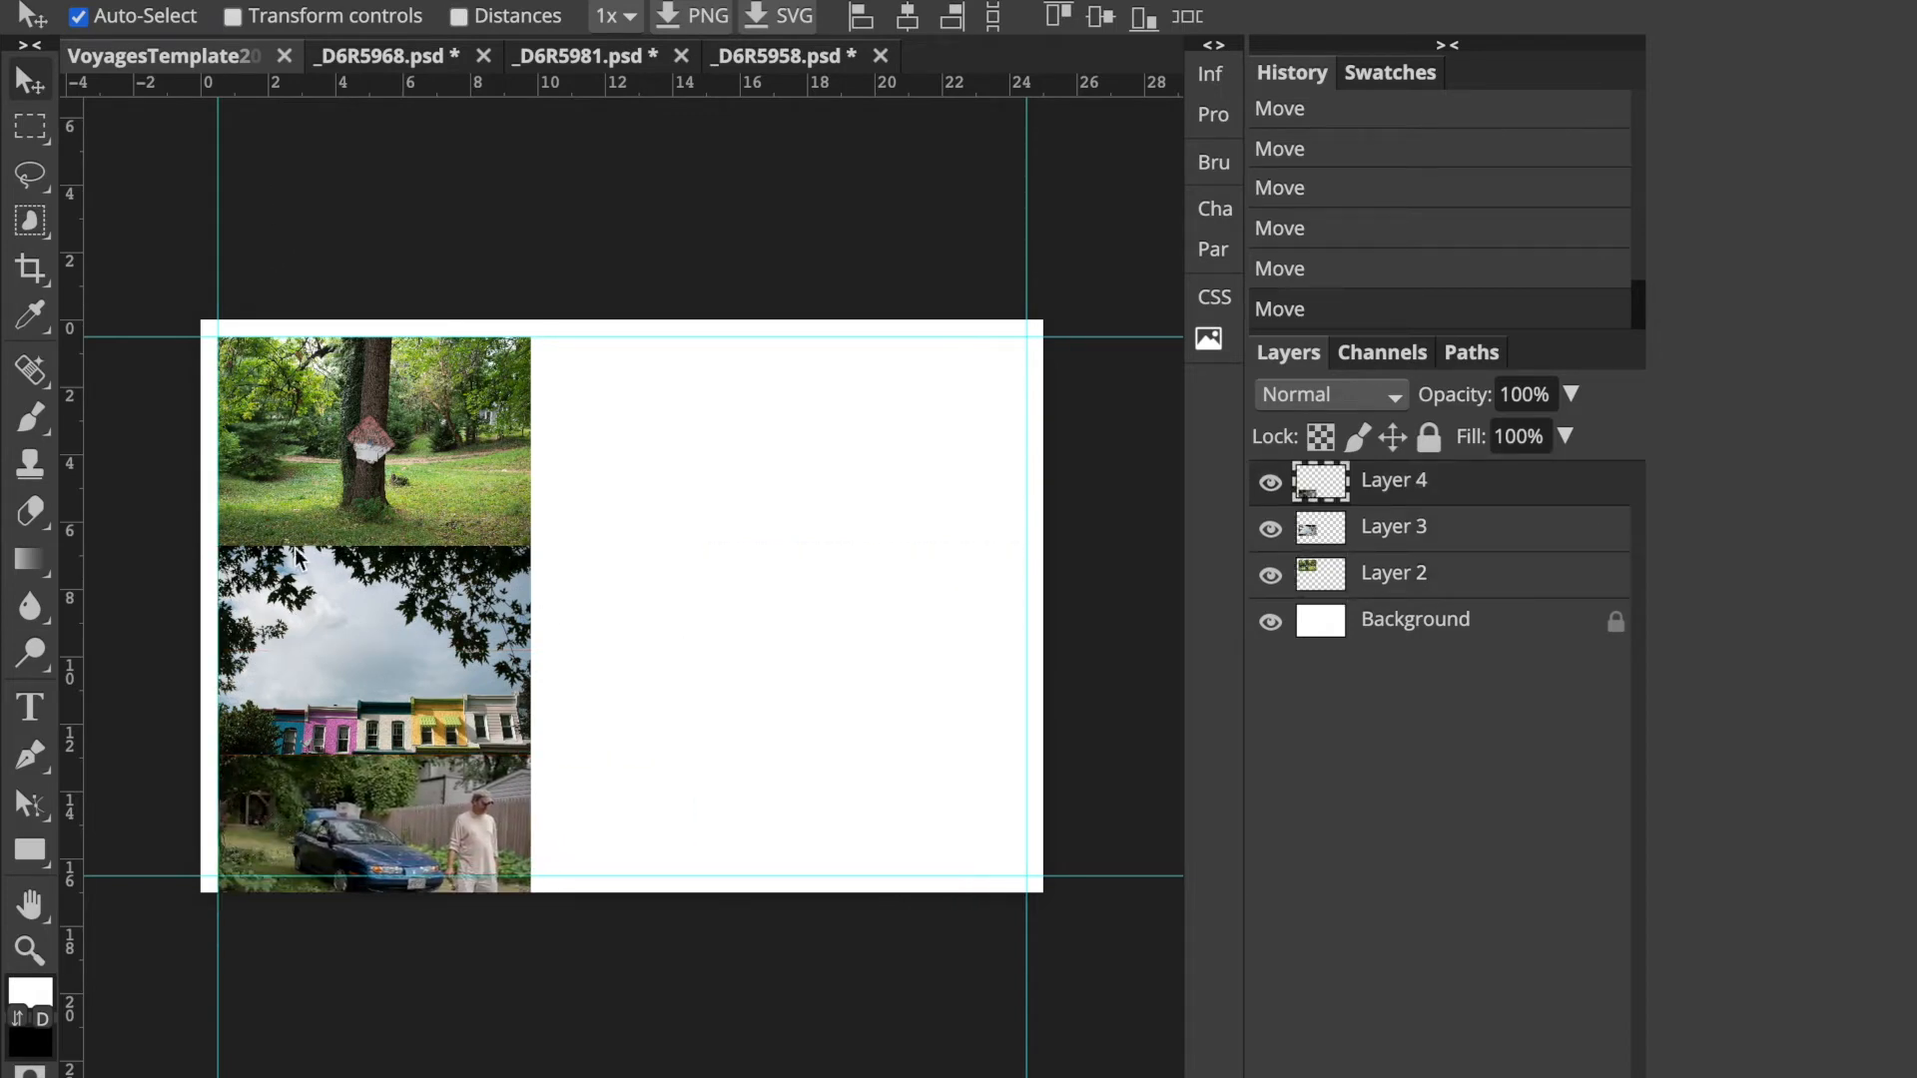
Scale the three stacked photos down together to about 86% with Free Transform, fitting the column's lower edge to the bottom margin guide
{"action": "left_click", "coordinate": [149, 239]}
{"action": "left_click_drag", "start_coordinate": [149, 239], "coordinate": [444, 879]}
{"action": "key", "text": "ctrl+alt+t"}
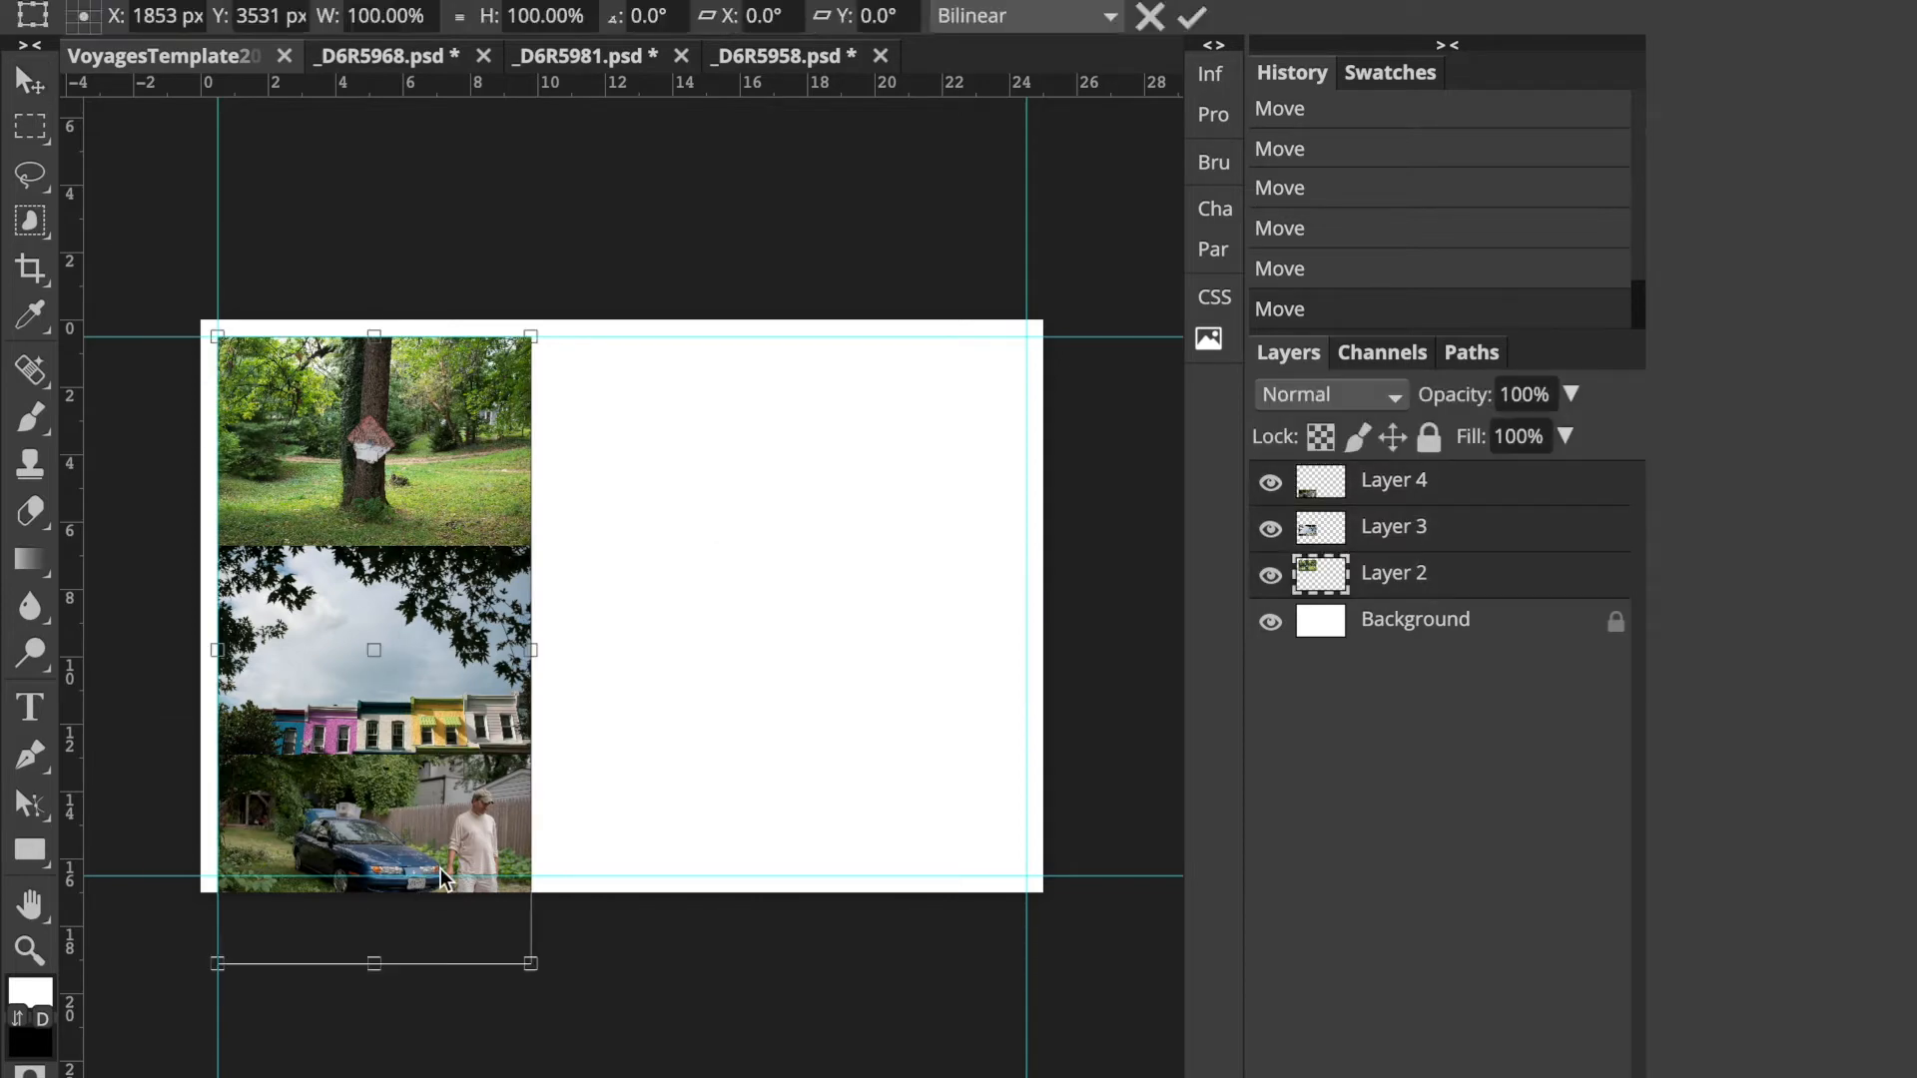
{"action": "scroll", "coordinate": [526, 964], "scroll_direction": "up", "scroll_amount": 4}
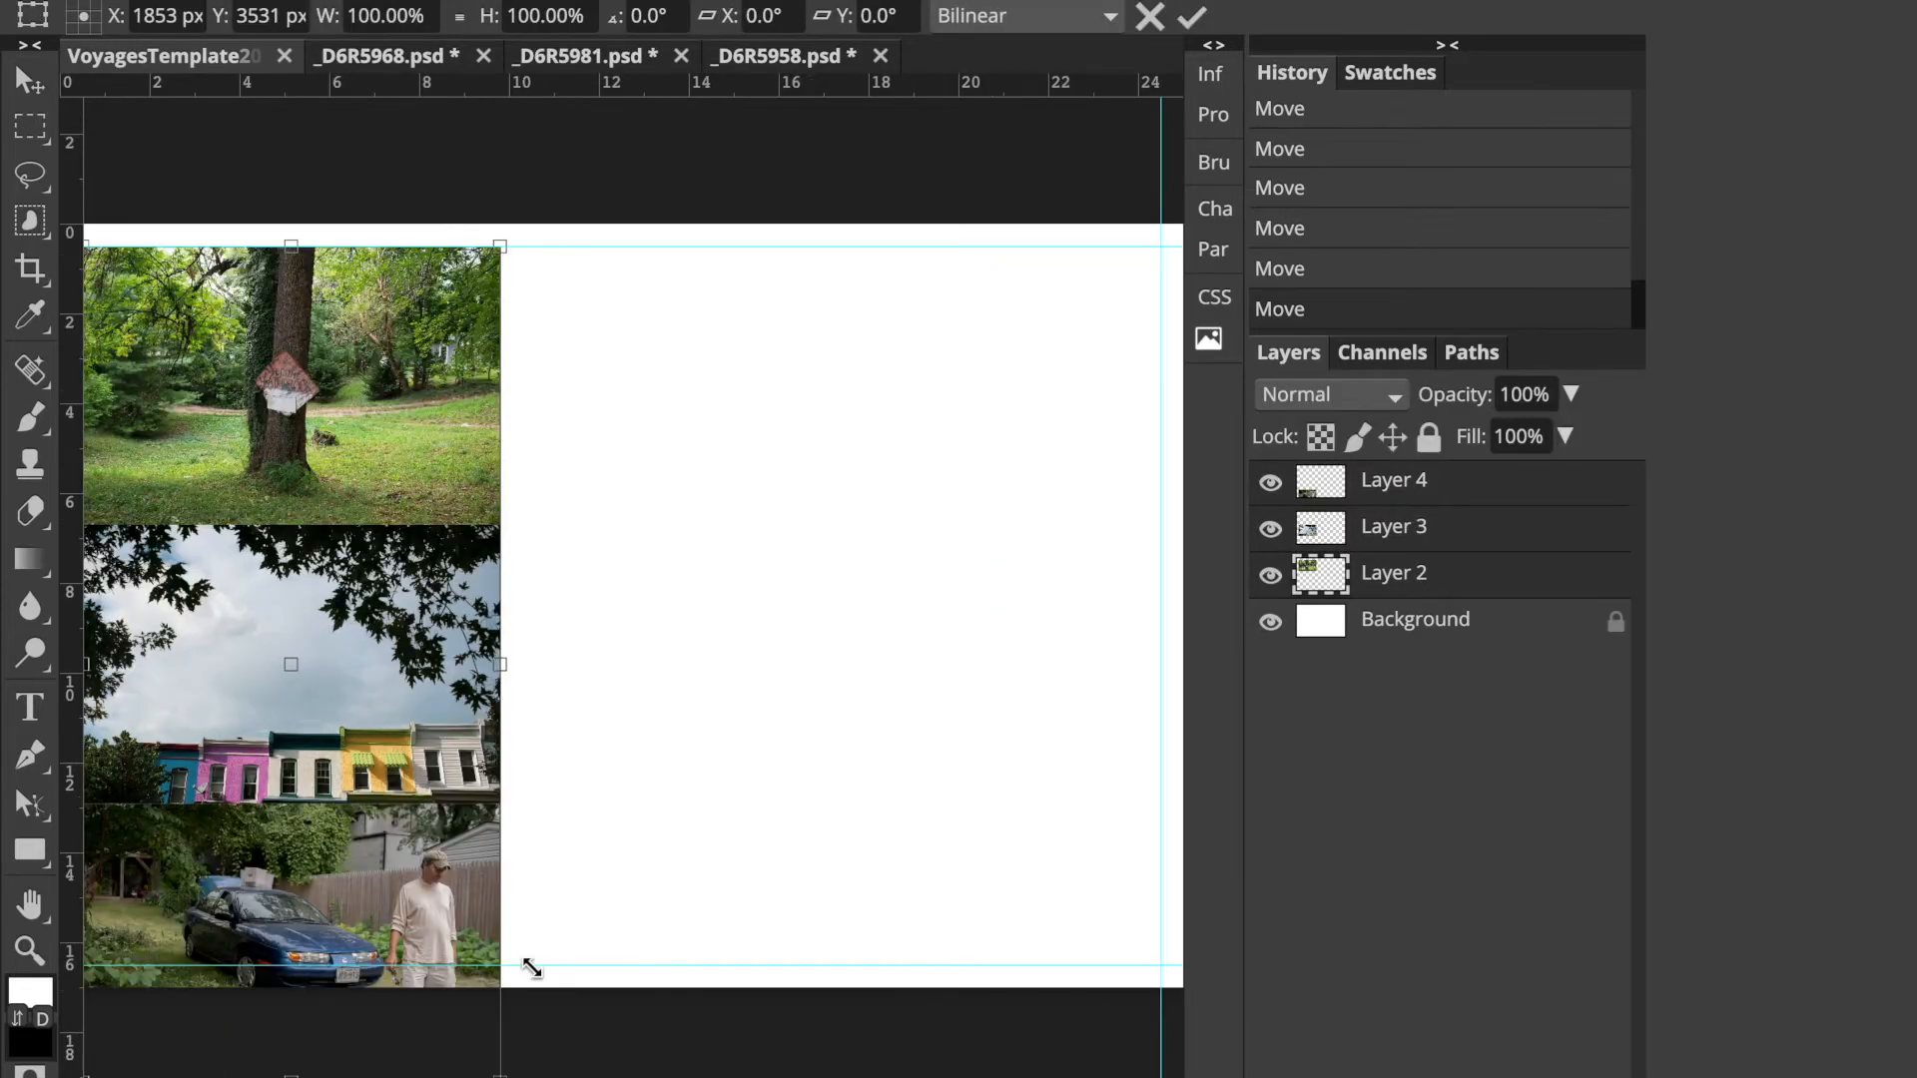
{"action": "scroll", "coordinate": [530, 966], "scroll_direction": "down", "scroll_amount": 5}
{"action": "scroll", "coordinate": [531, 966], "scroll_direction": "left", "scroll_amount": 4}
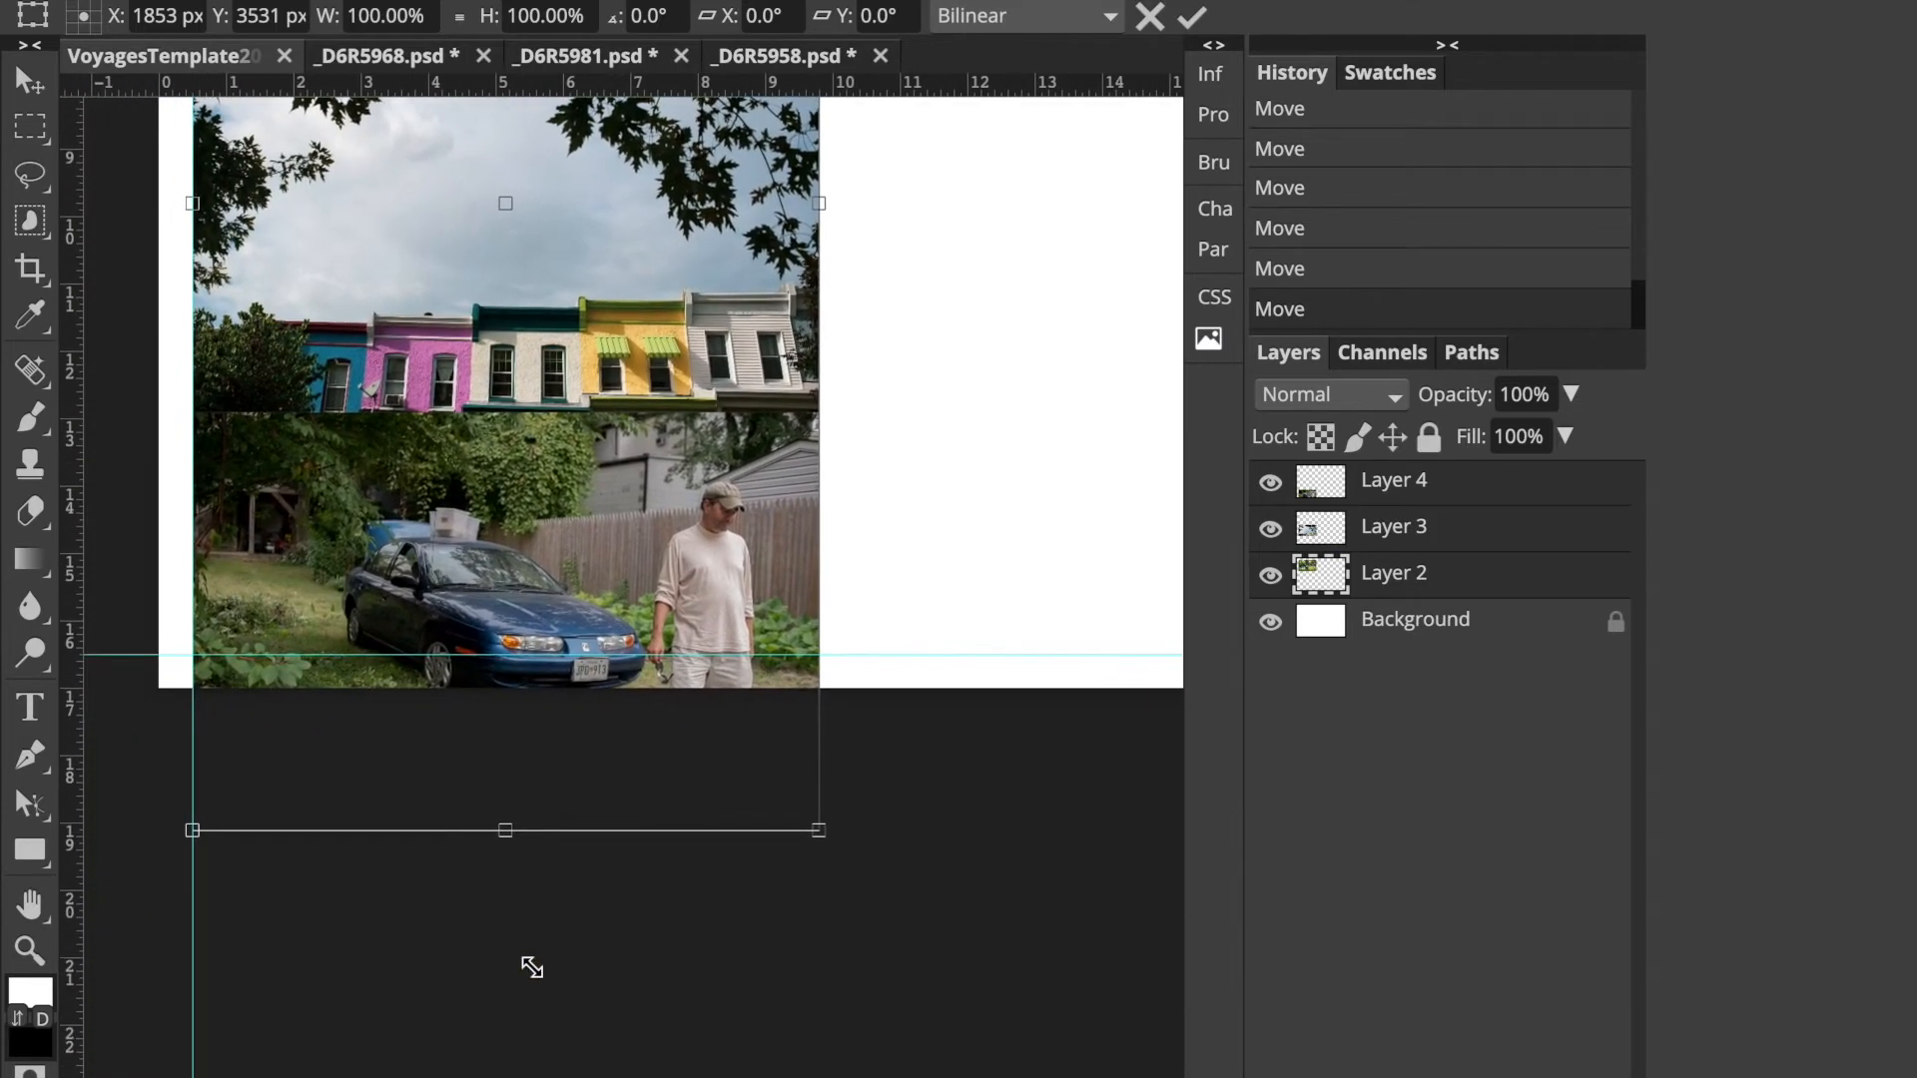
{"action": "left_click_drag", "start_coordinate": [816, 836], "coordinate": [730, 749]}
{"action": "scroll", "coordinate": [730, 750], "scroll_direction": "up", "scroll_amount": 6}
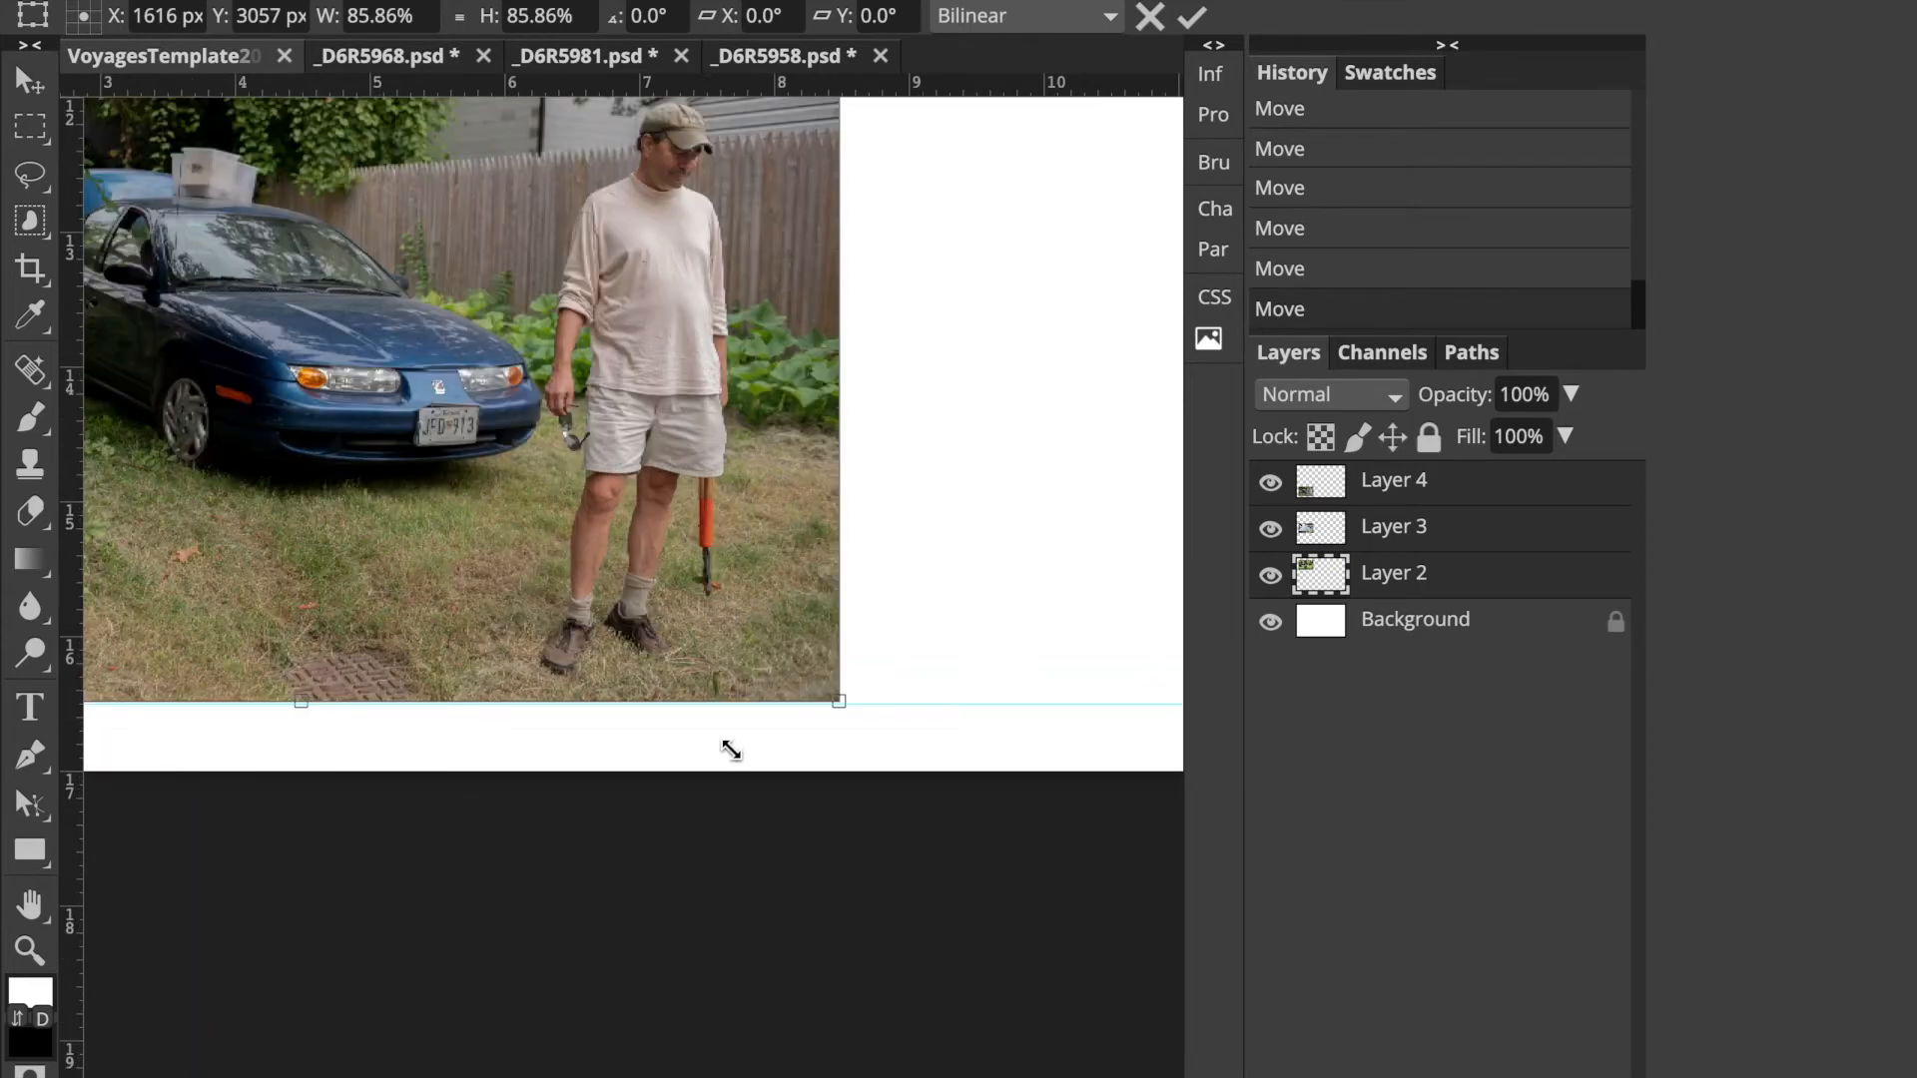
{"action": "scroll", "coordinate": [730, 749], "scroll_direction": "right", "scroll_amount": 2}
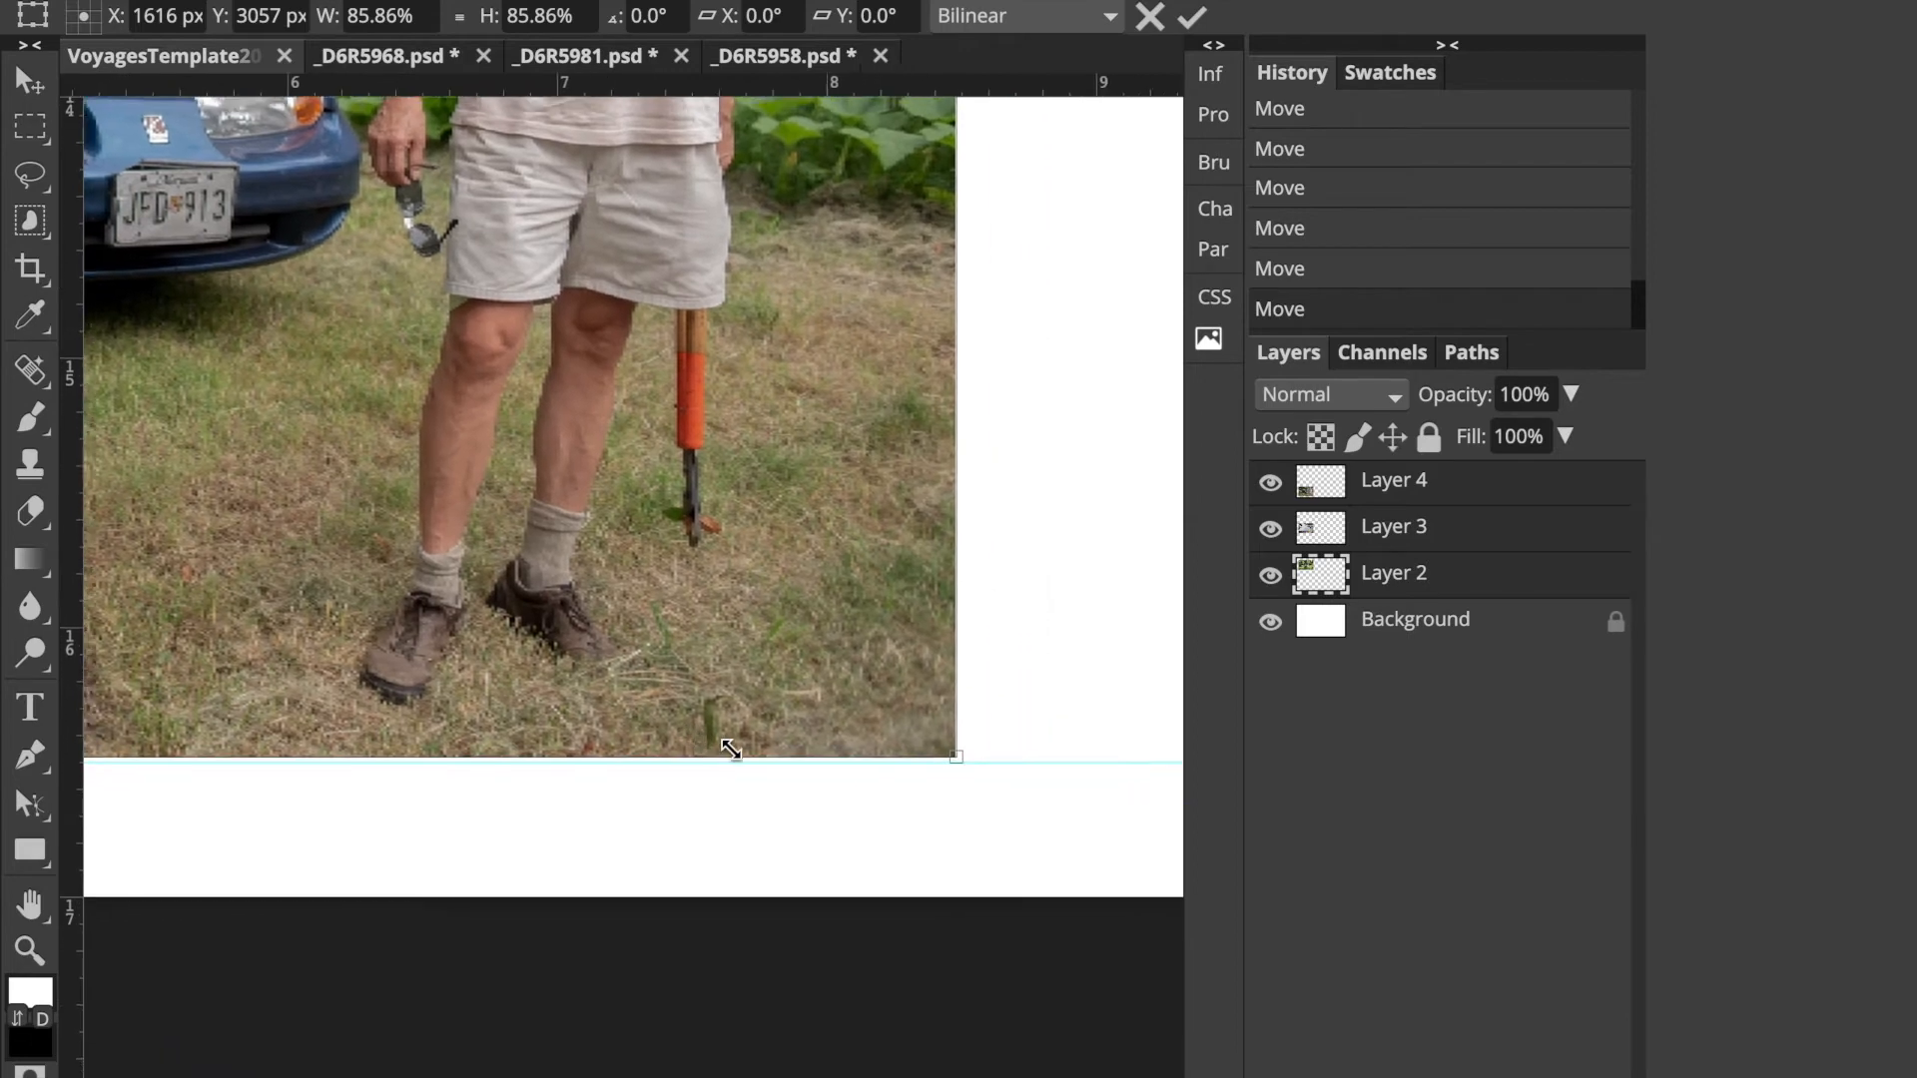
{"action": "left_click_drag", "start_coordinate": [909, 751], "coordinate": [910, 754]}
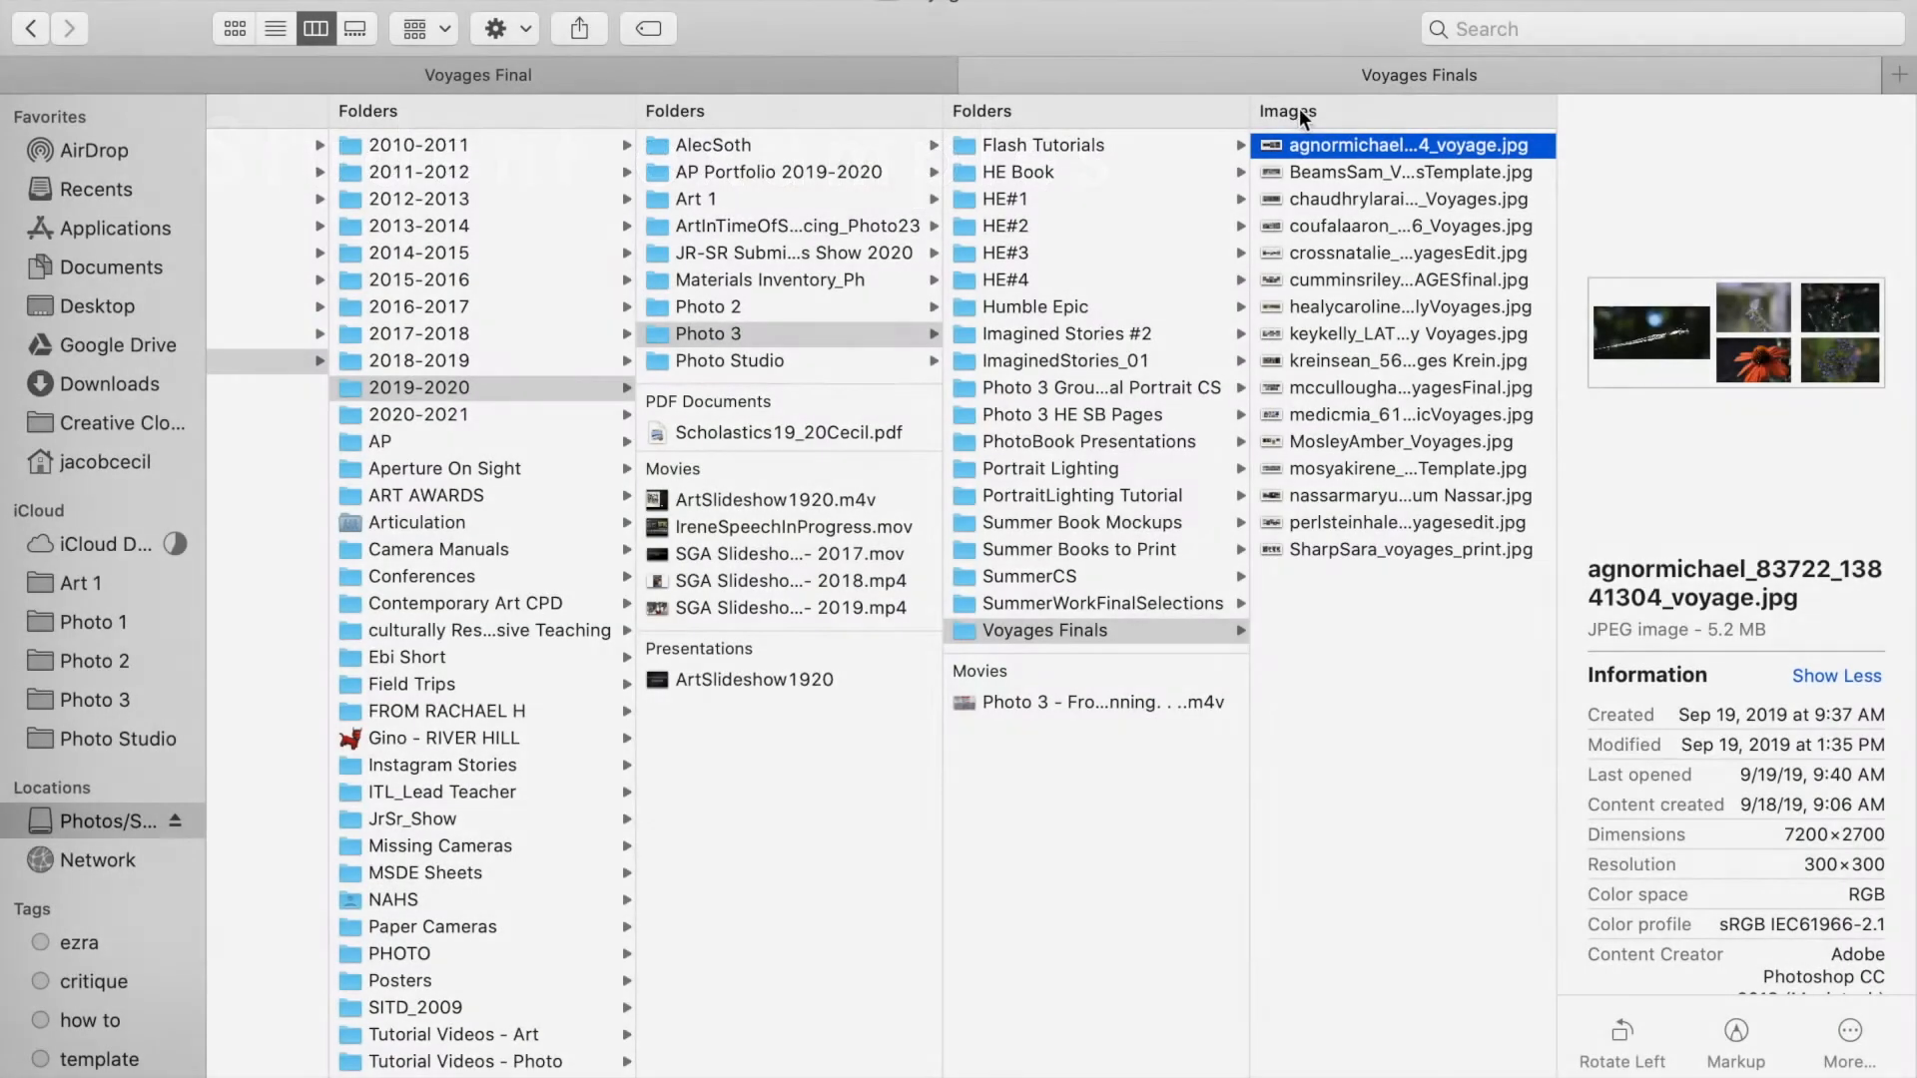
{"action": "key", "text": "Return"}
{"action": "key", "text": "BackSpace"}
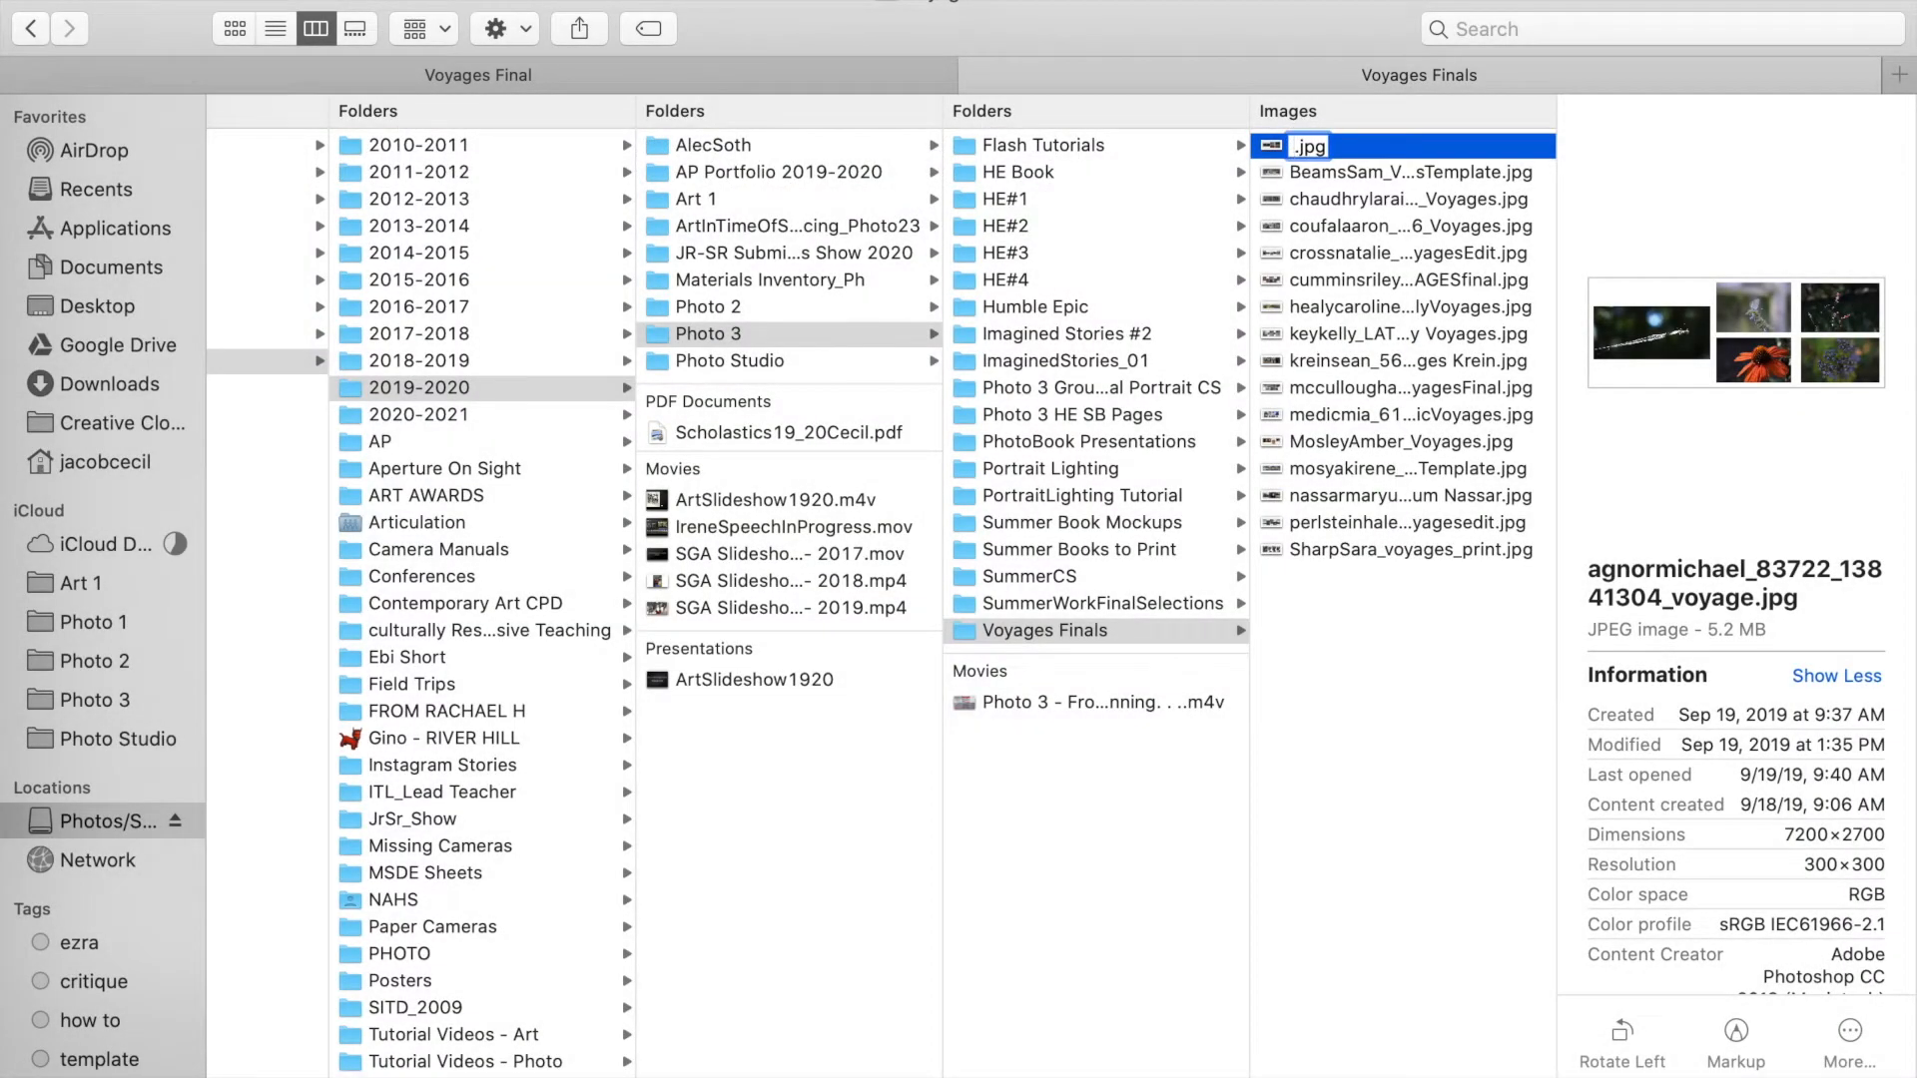
{"action": "key", "text": "super+z"}
{"action": "key", "text": "Return"}
Preview the first six finished layouts in Finder's Voyages Finals folder, inspecting the football-stadium layout's photo edges up close
{"action": "key", "text": "space"}
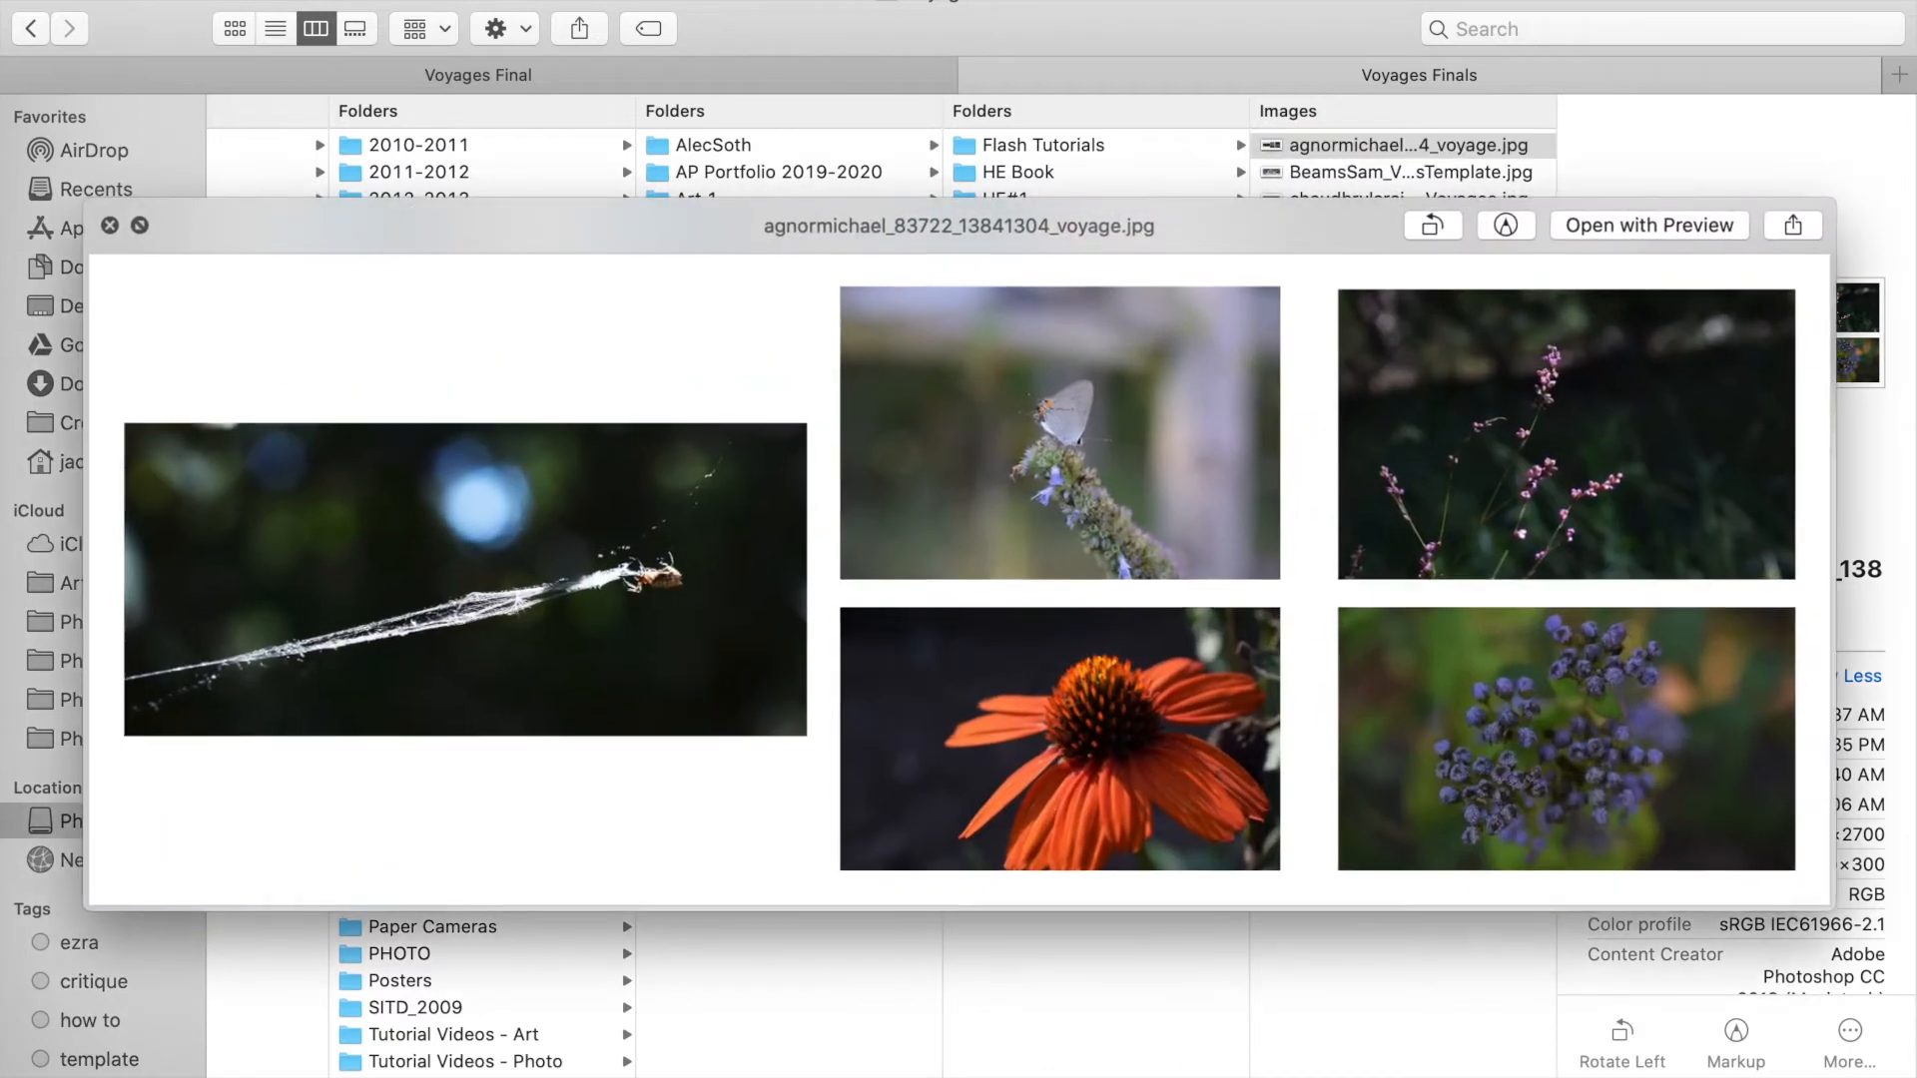
{"action": "left_click", "coordinate": [1506, 166]}
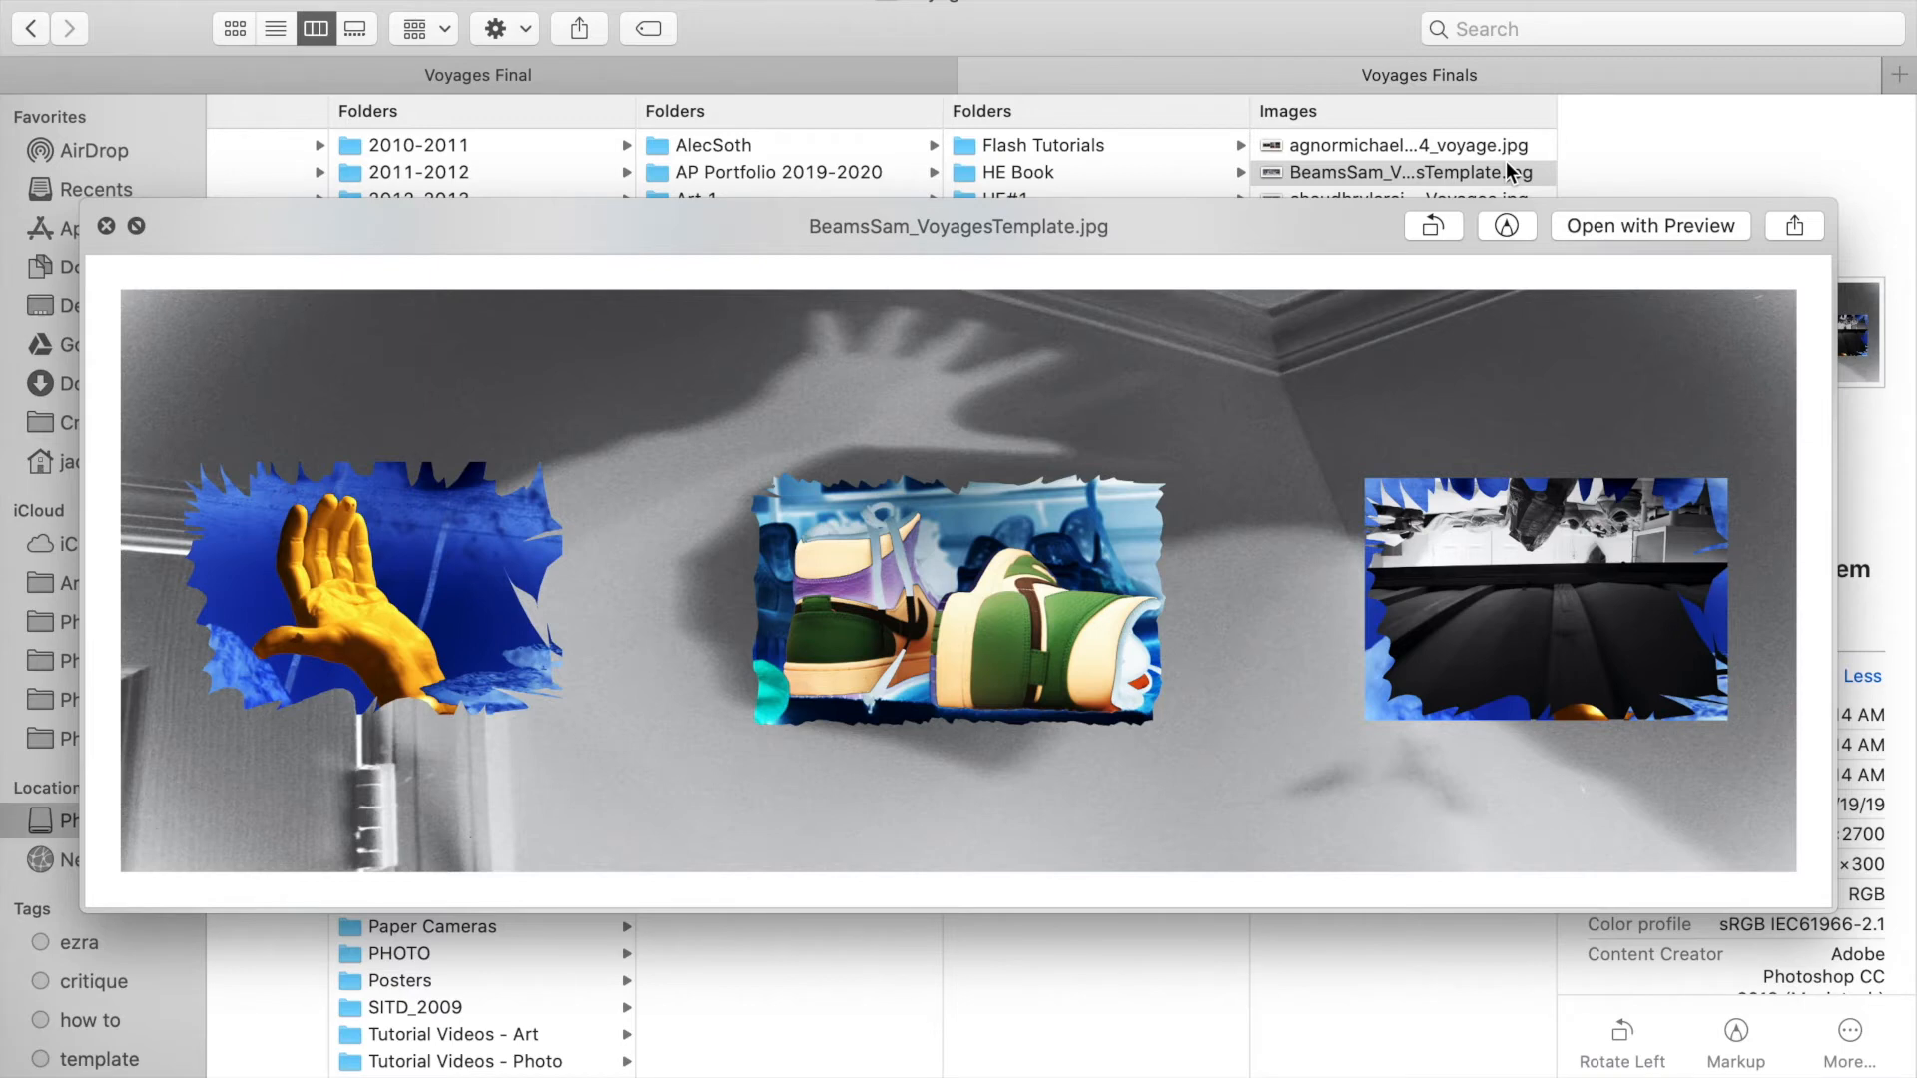
{"action": "key", "text": "Down"}
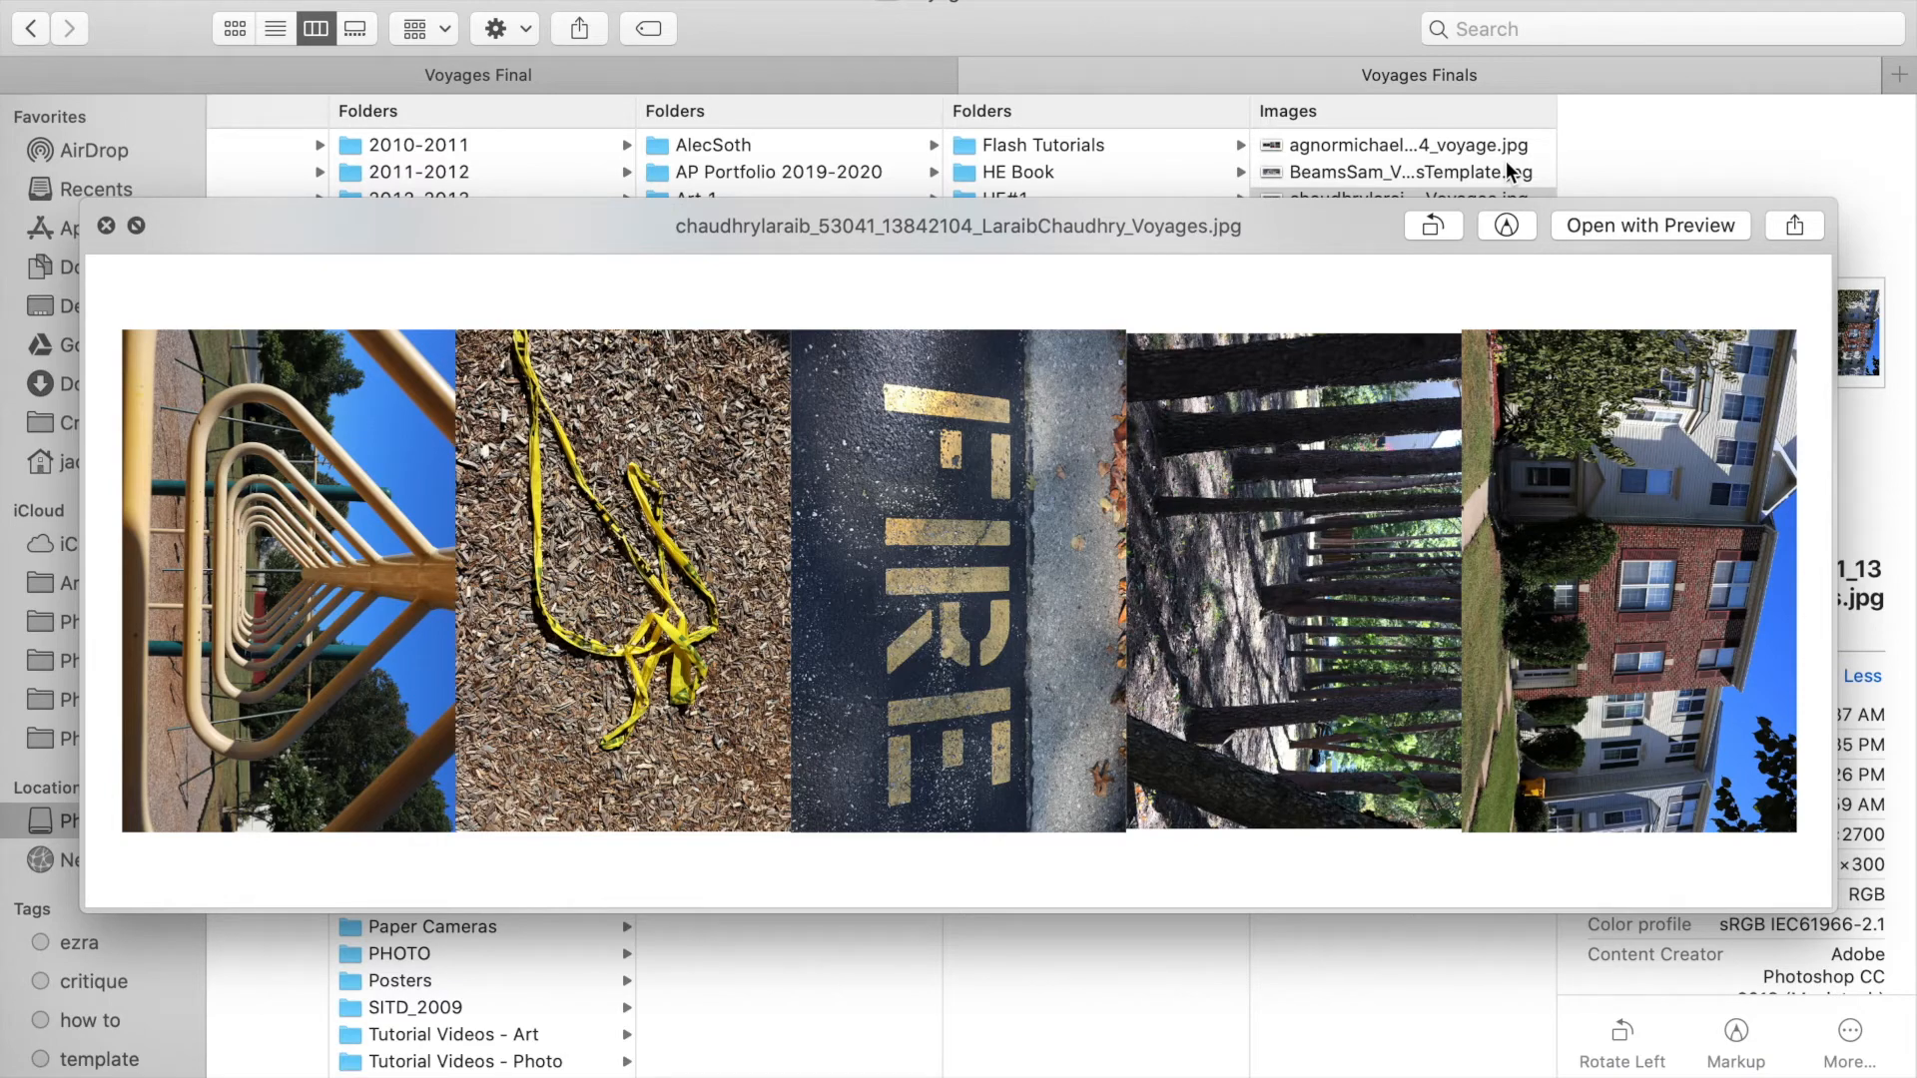
{"action": "key", "text": "Down"}
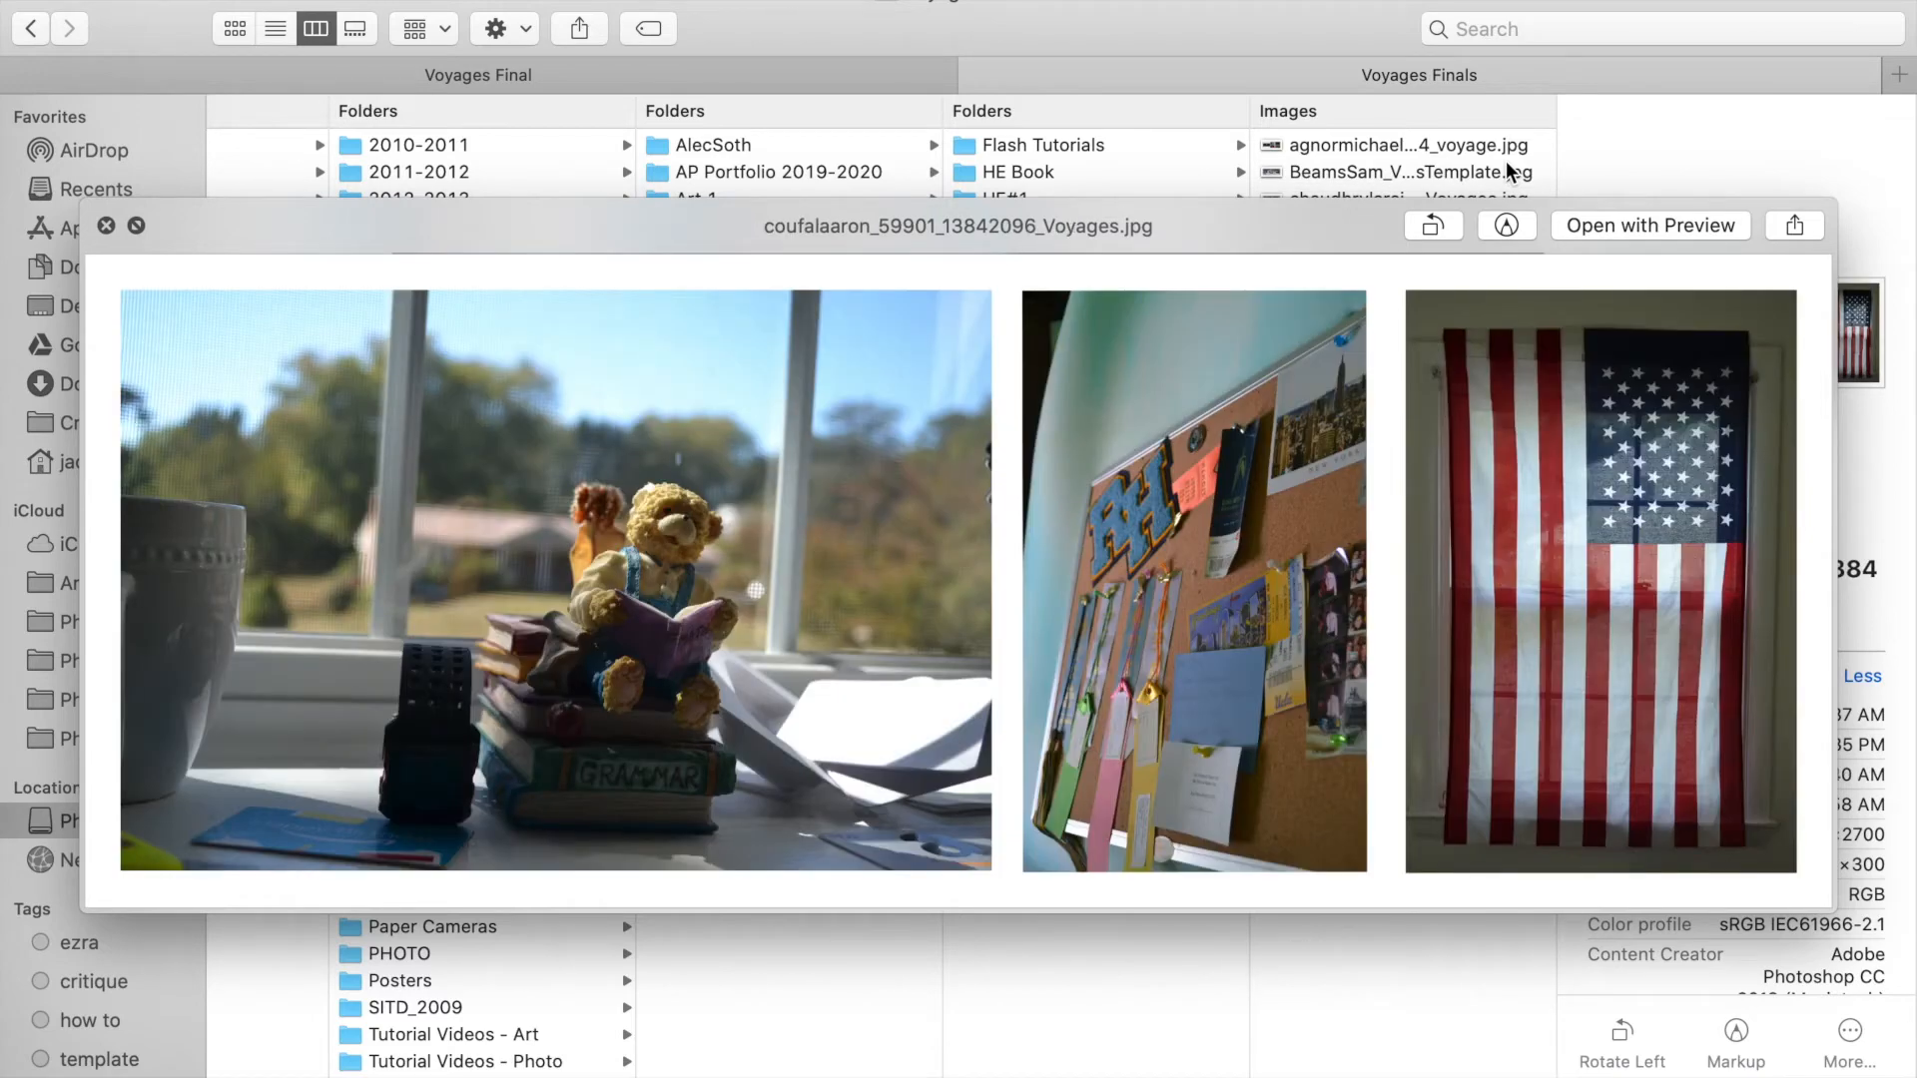
{"action": "key", "text": "Down"}
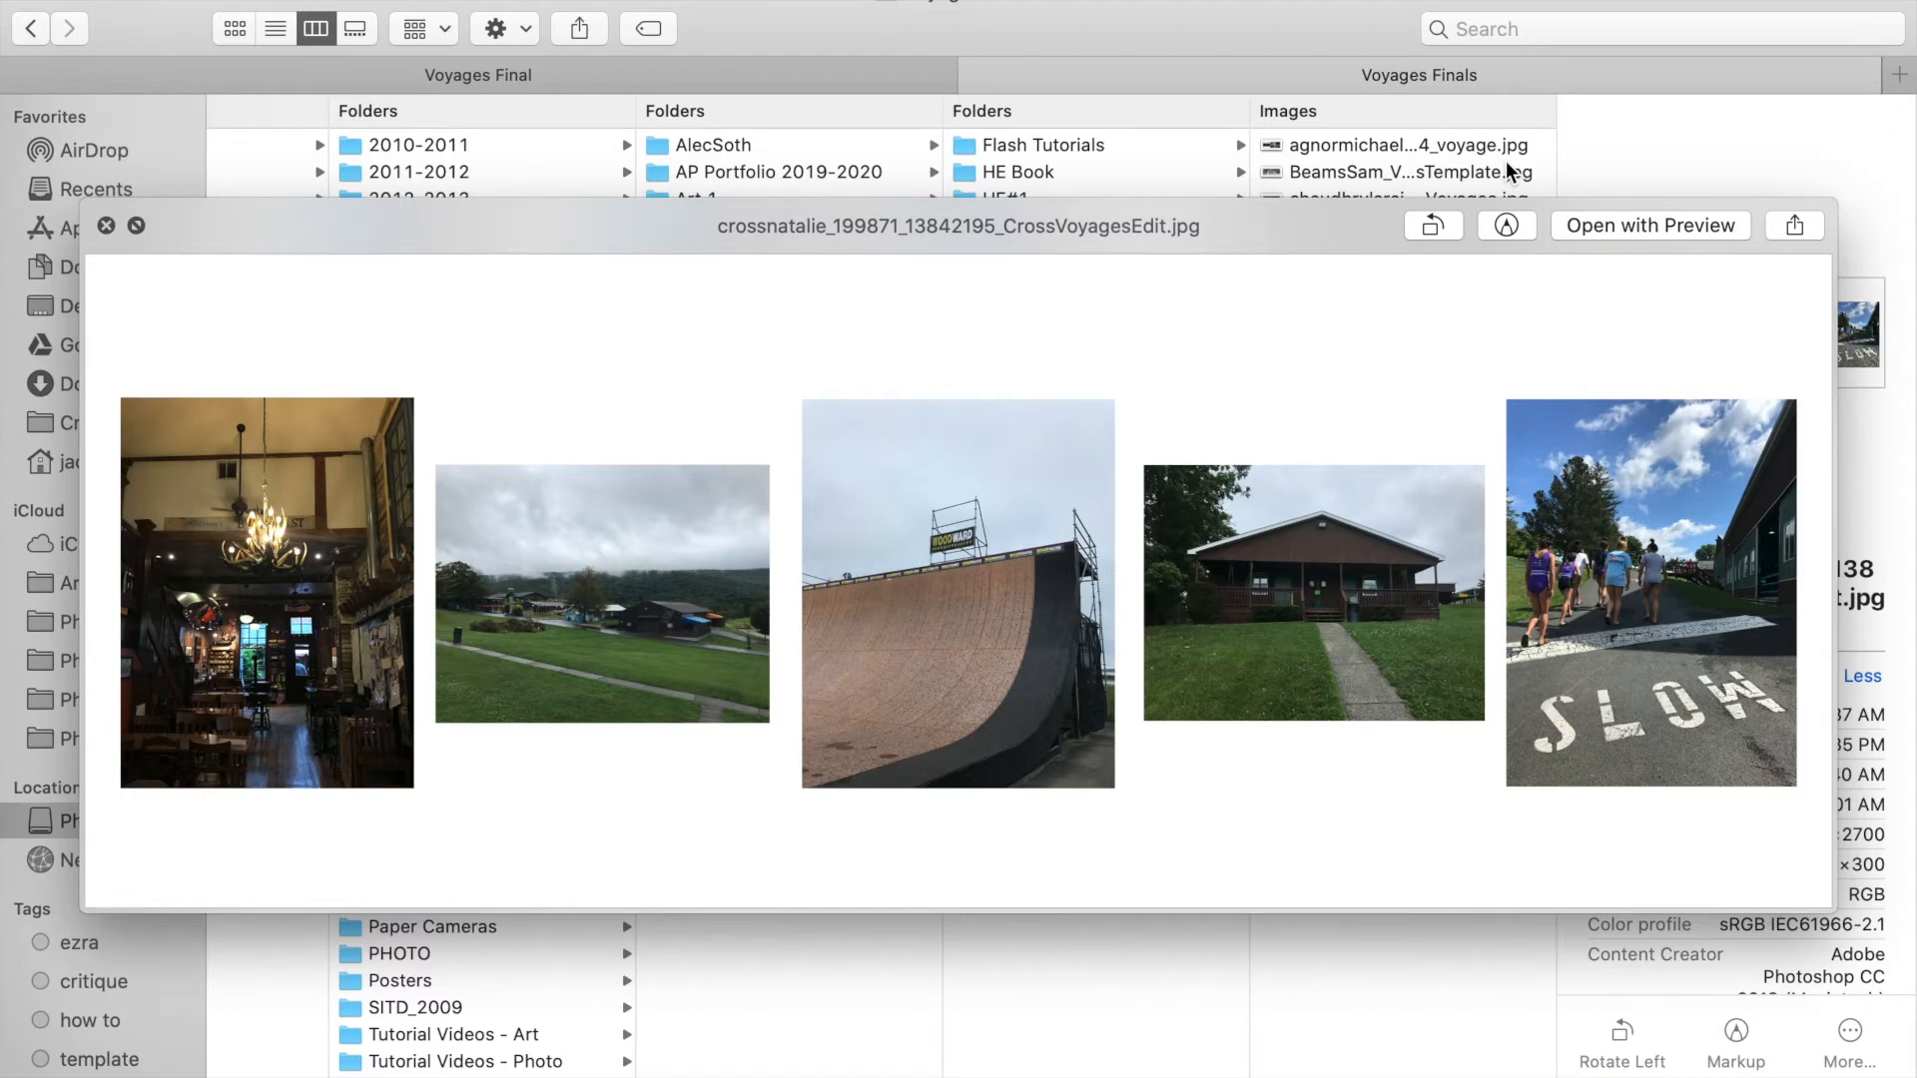
{"action": "key", "text": "Down"}
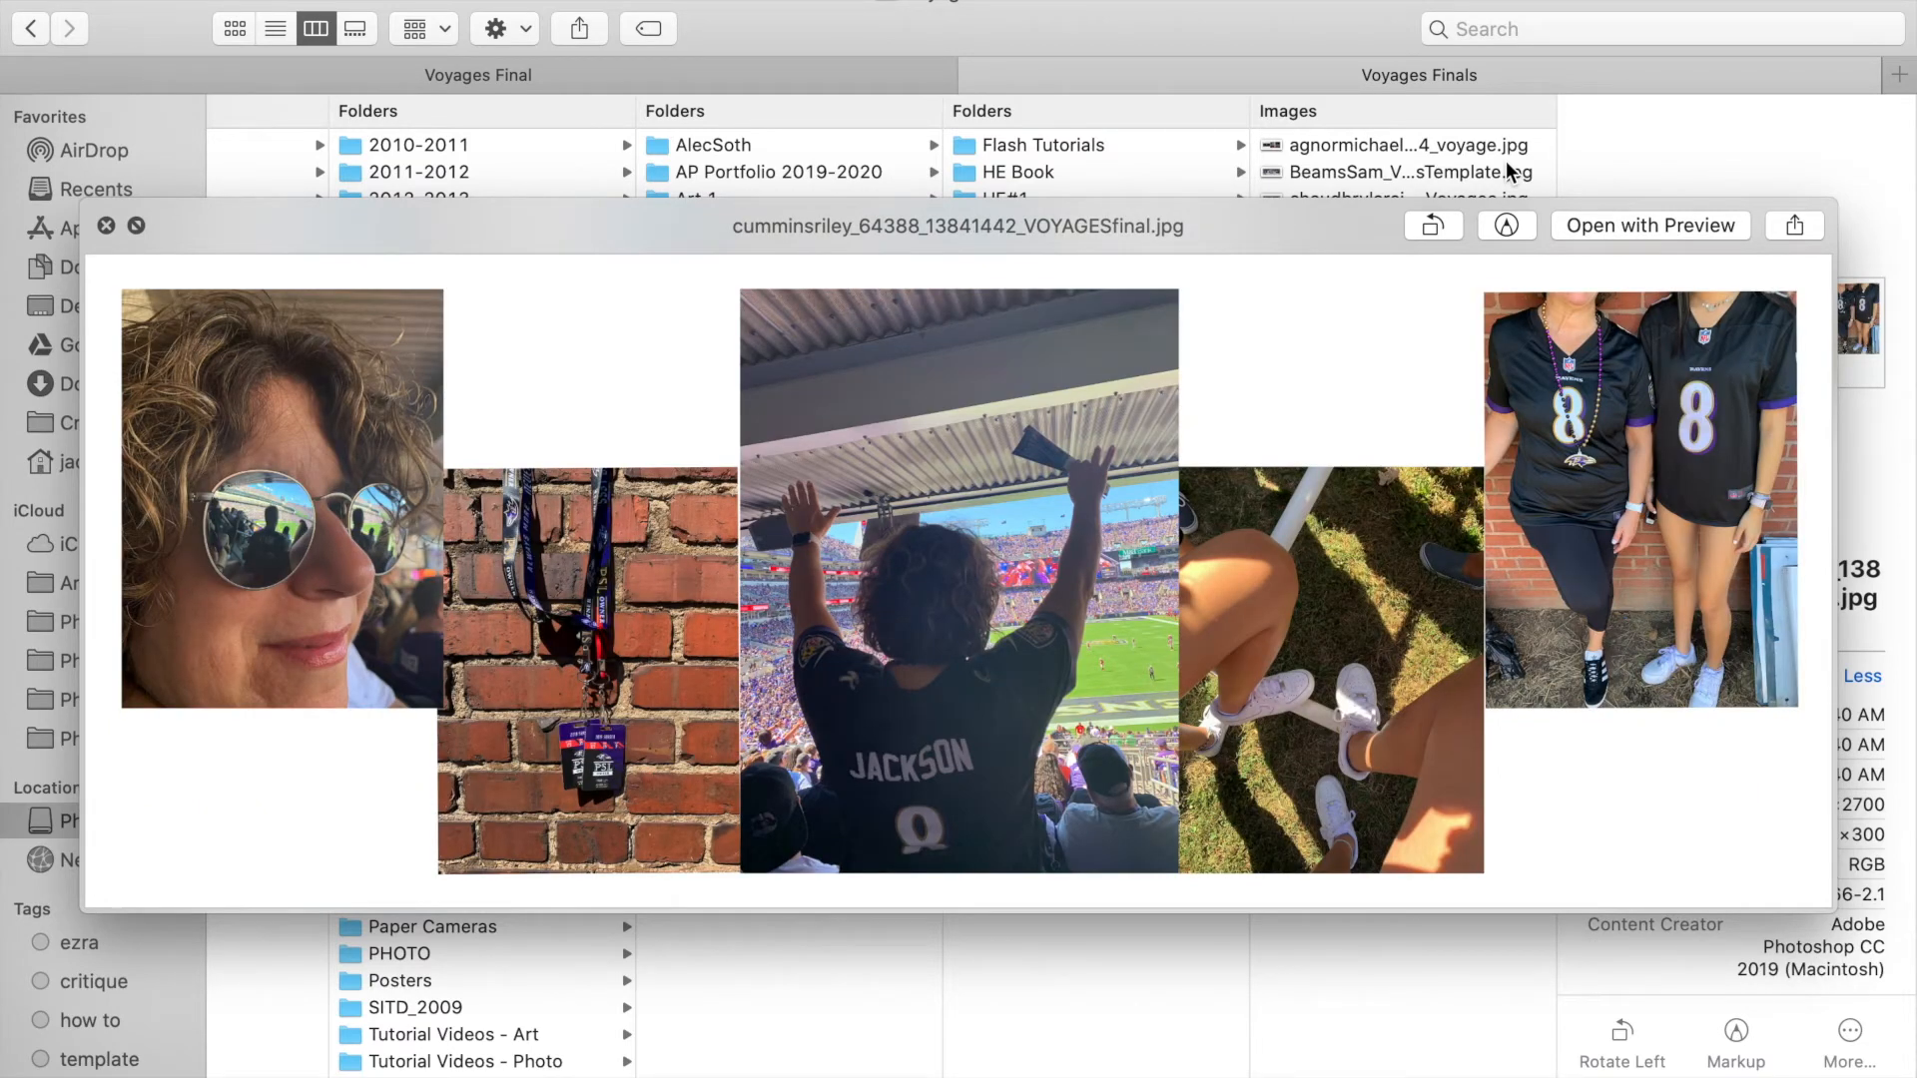
{"action": "scroll", "coordinate": [476, 615], "scroll_direction": "up", "scroll_amount": 10}
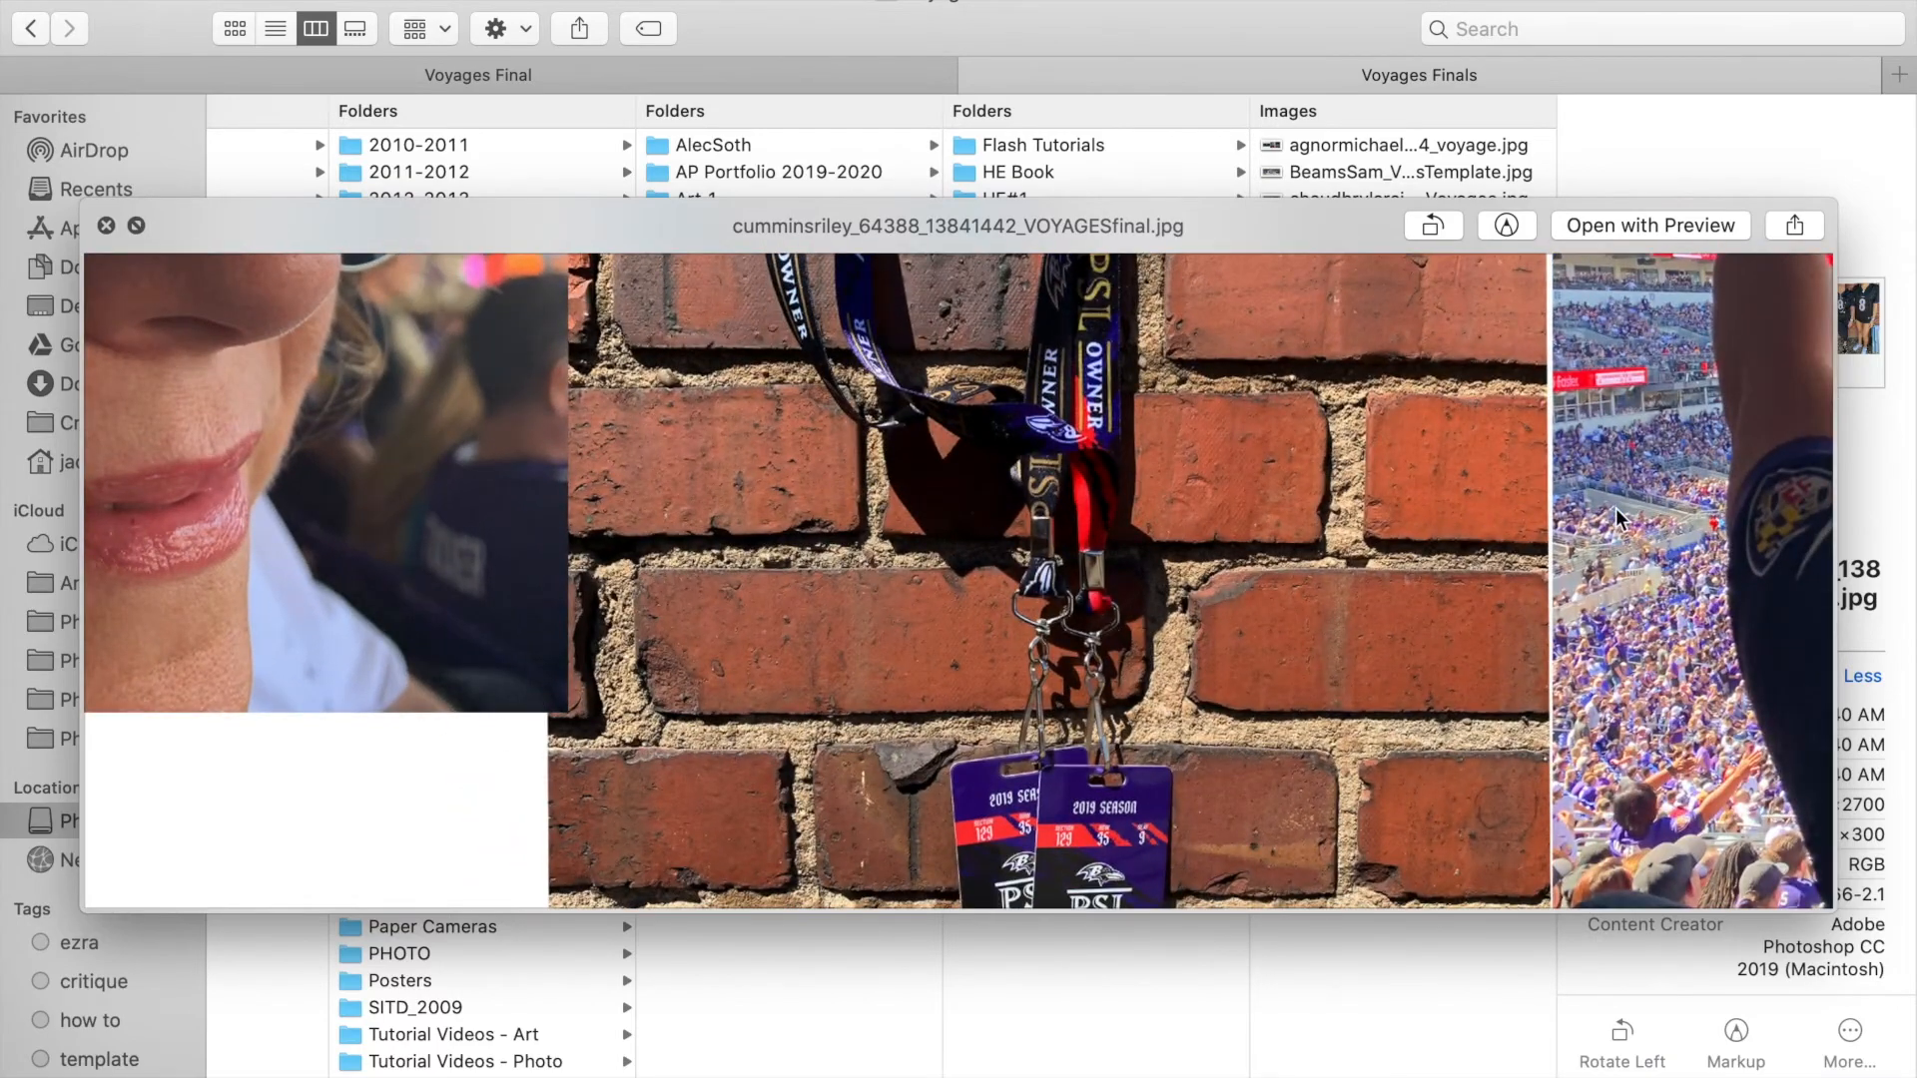
{"action": "scroll", "coordinate": [1542, 569], "scroll_direction": "down", "scroll_amount": 10}
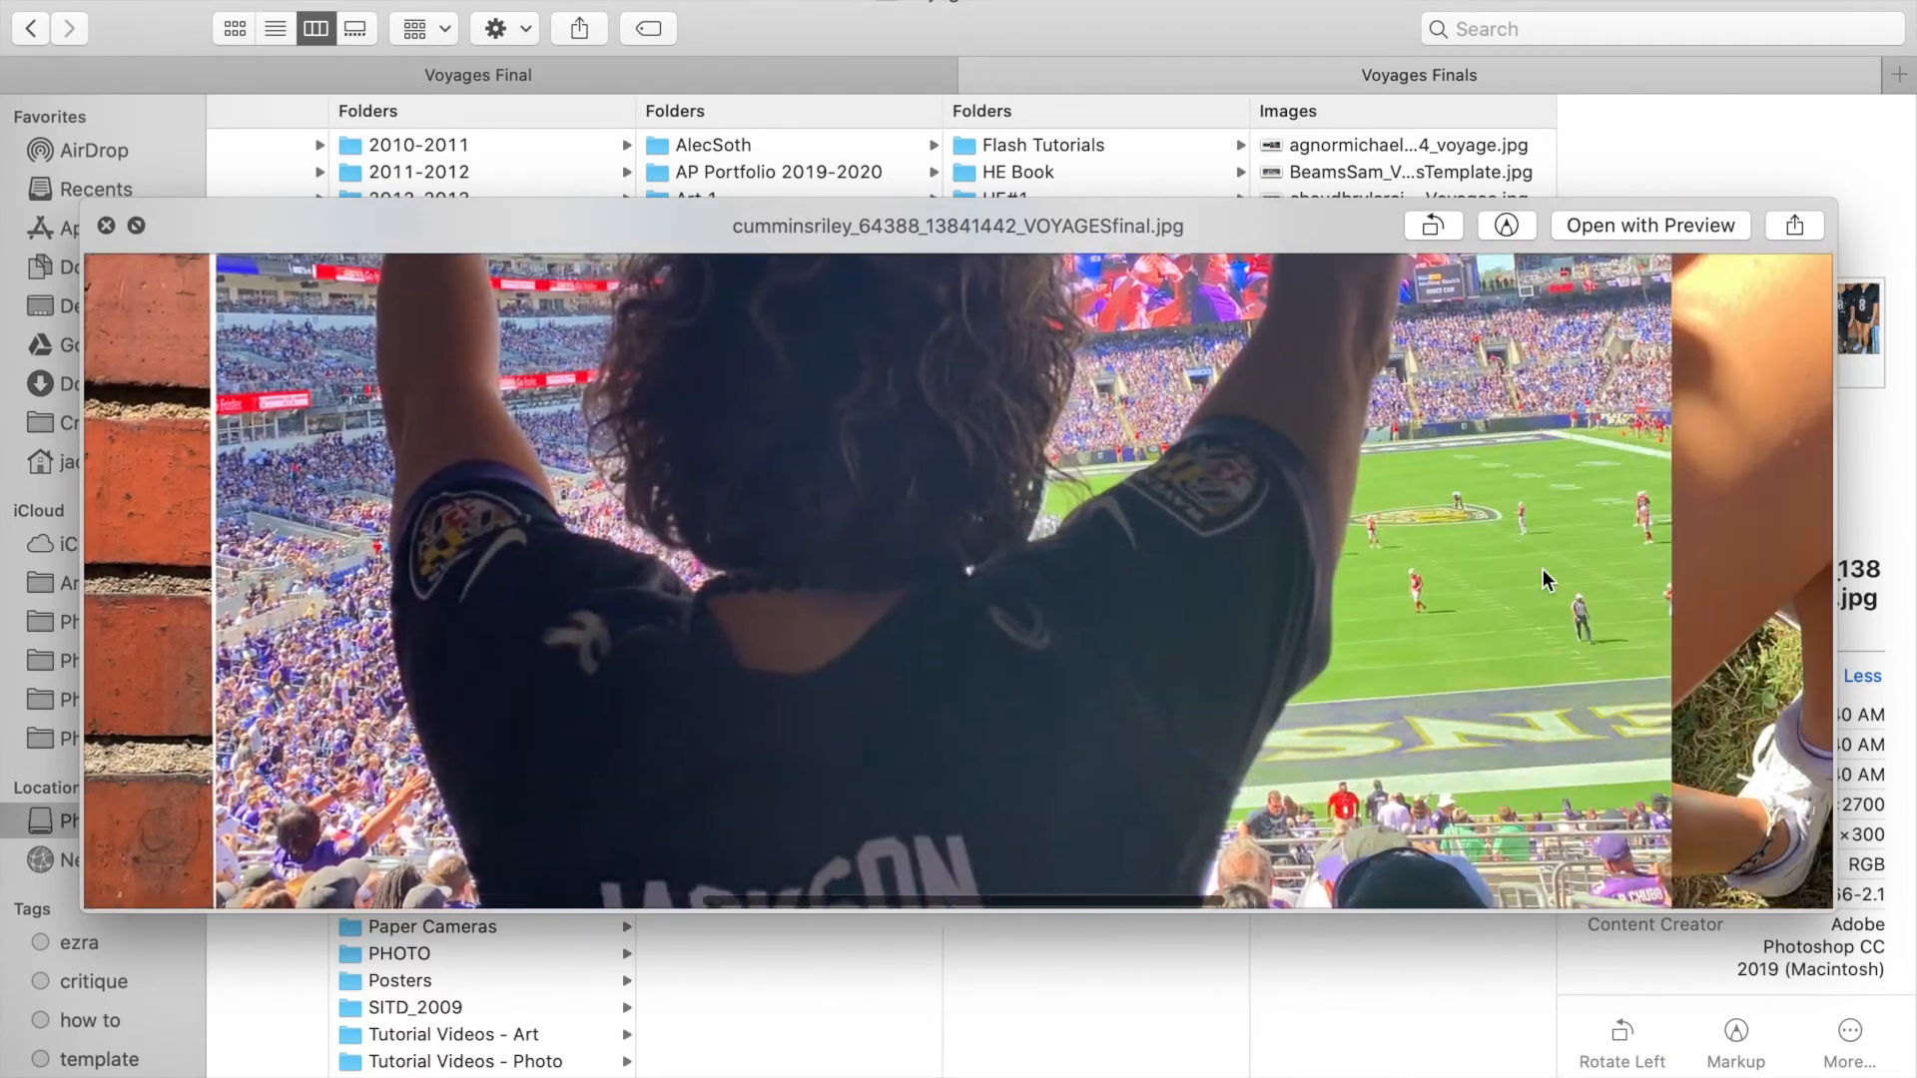
{"action": "scroll", "coordinate": [1542, 569], "scroll_direction": "down", "scroll_amount": 5}
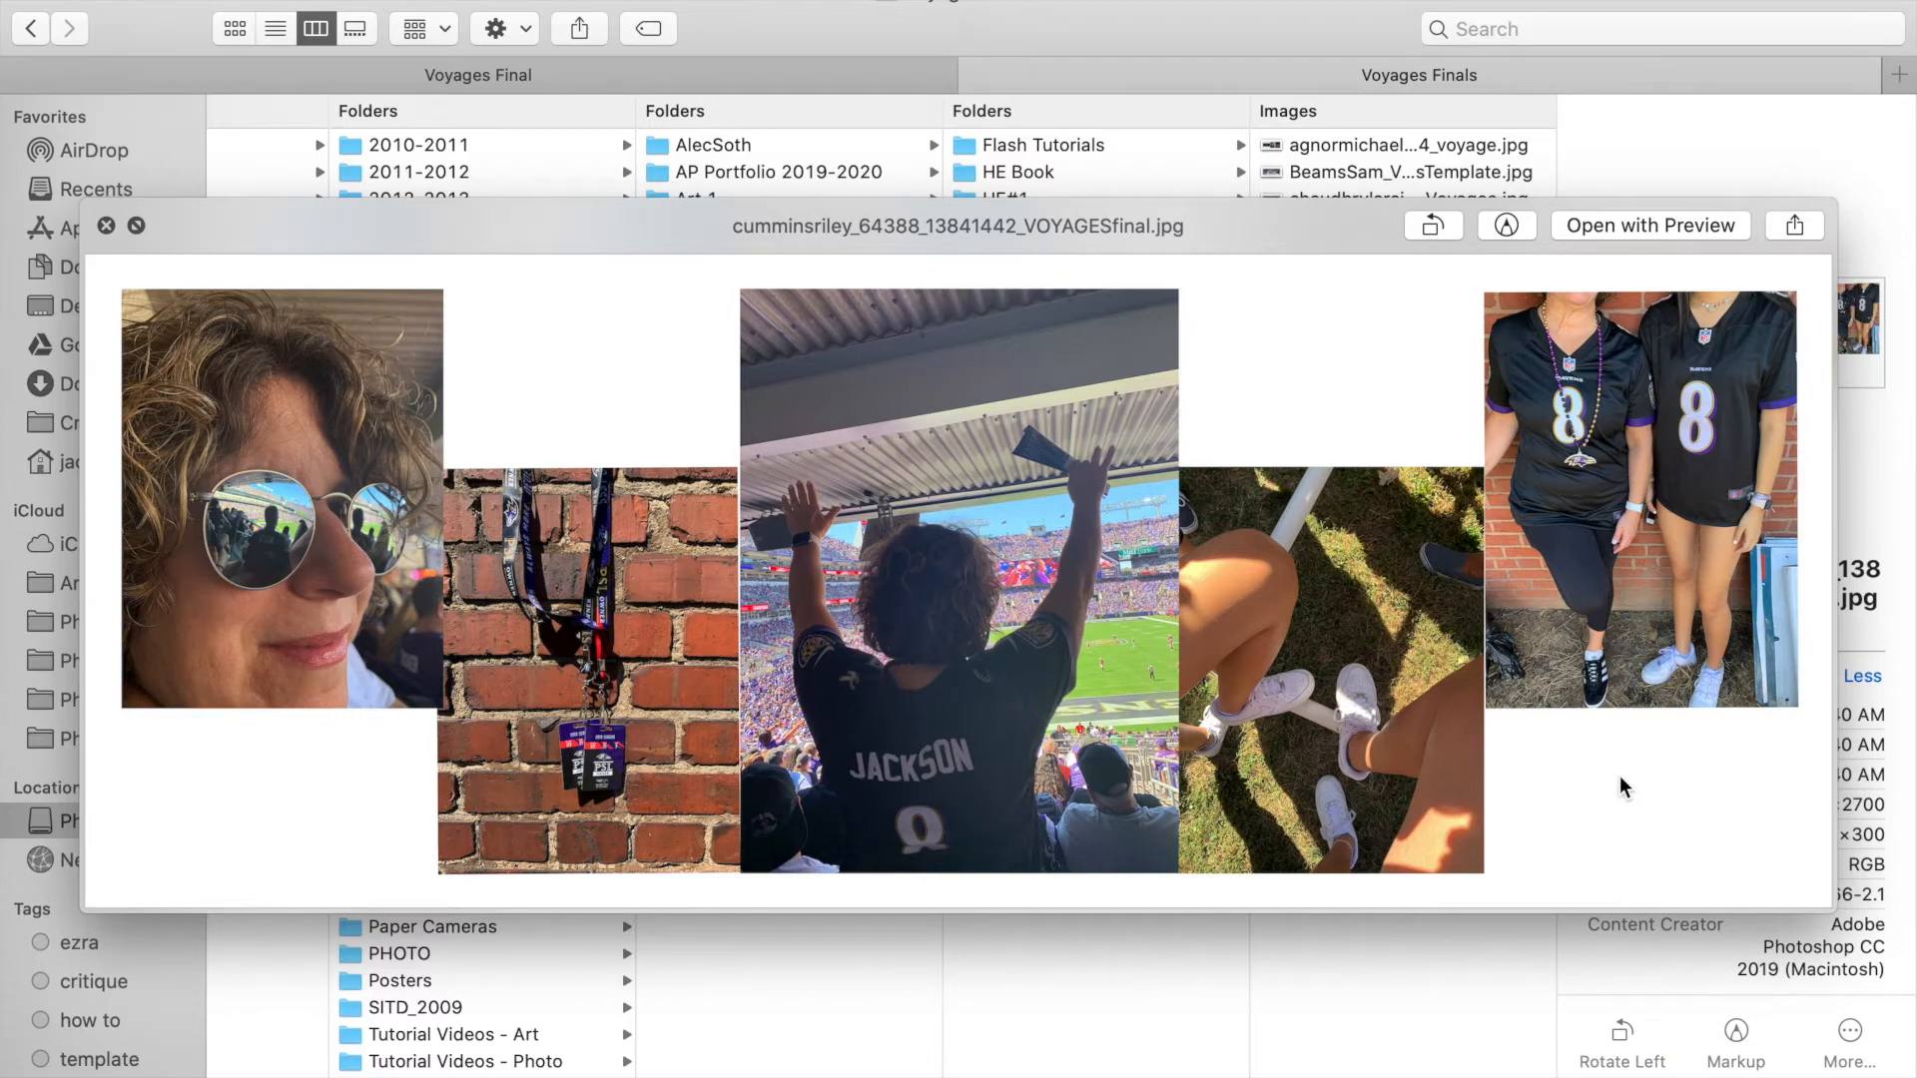
Preview the next nine layouts in the Voyages Finals folder, comparing their rows, gaps and mixed photo sizes
{"action": "key", "text": "Down"}
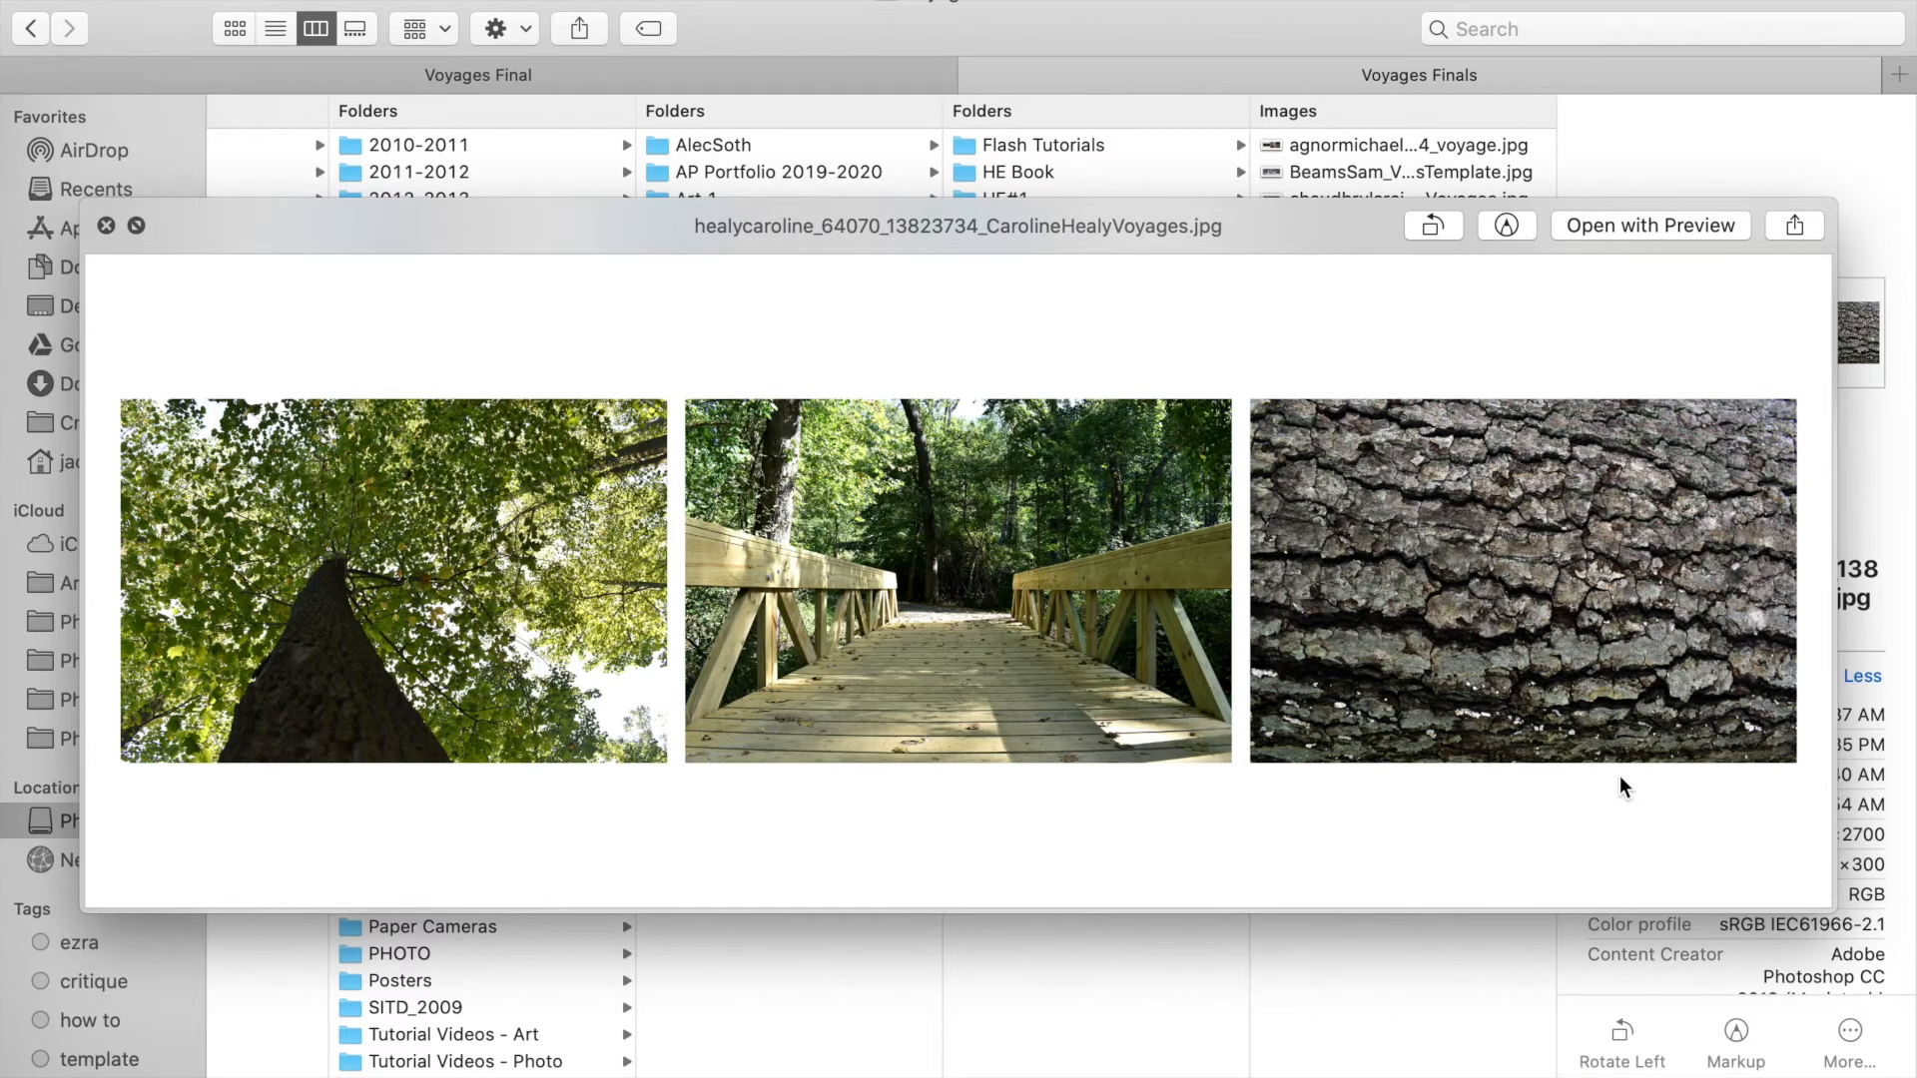
{"action": "key", "text": "Down"}
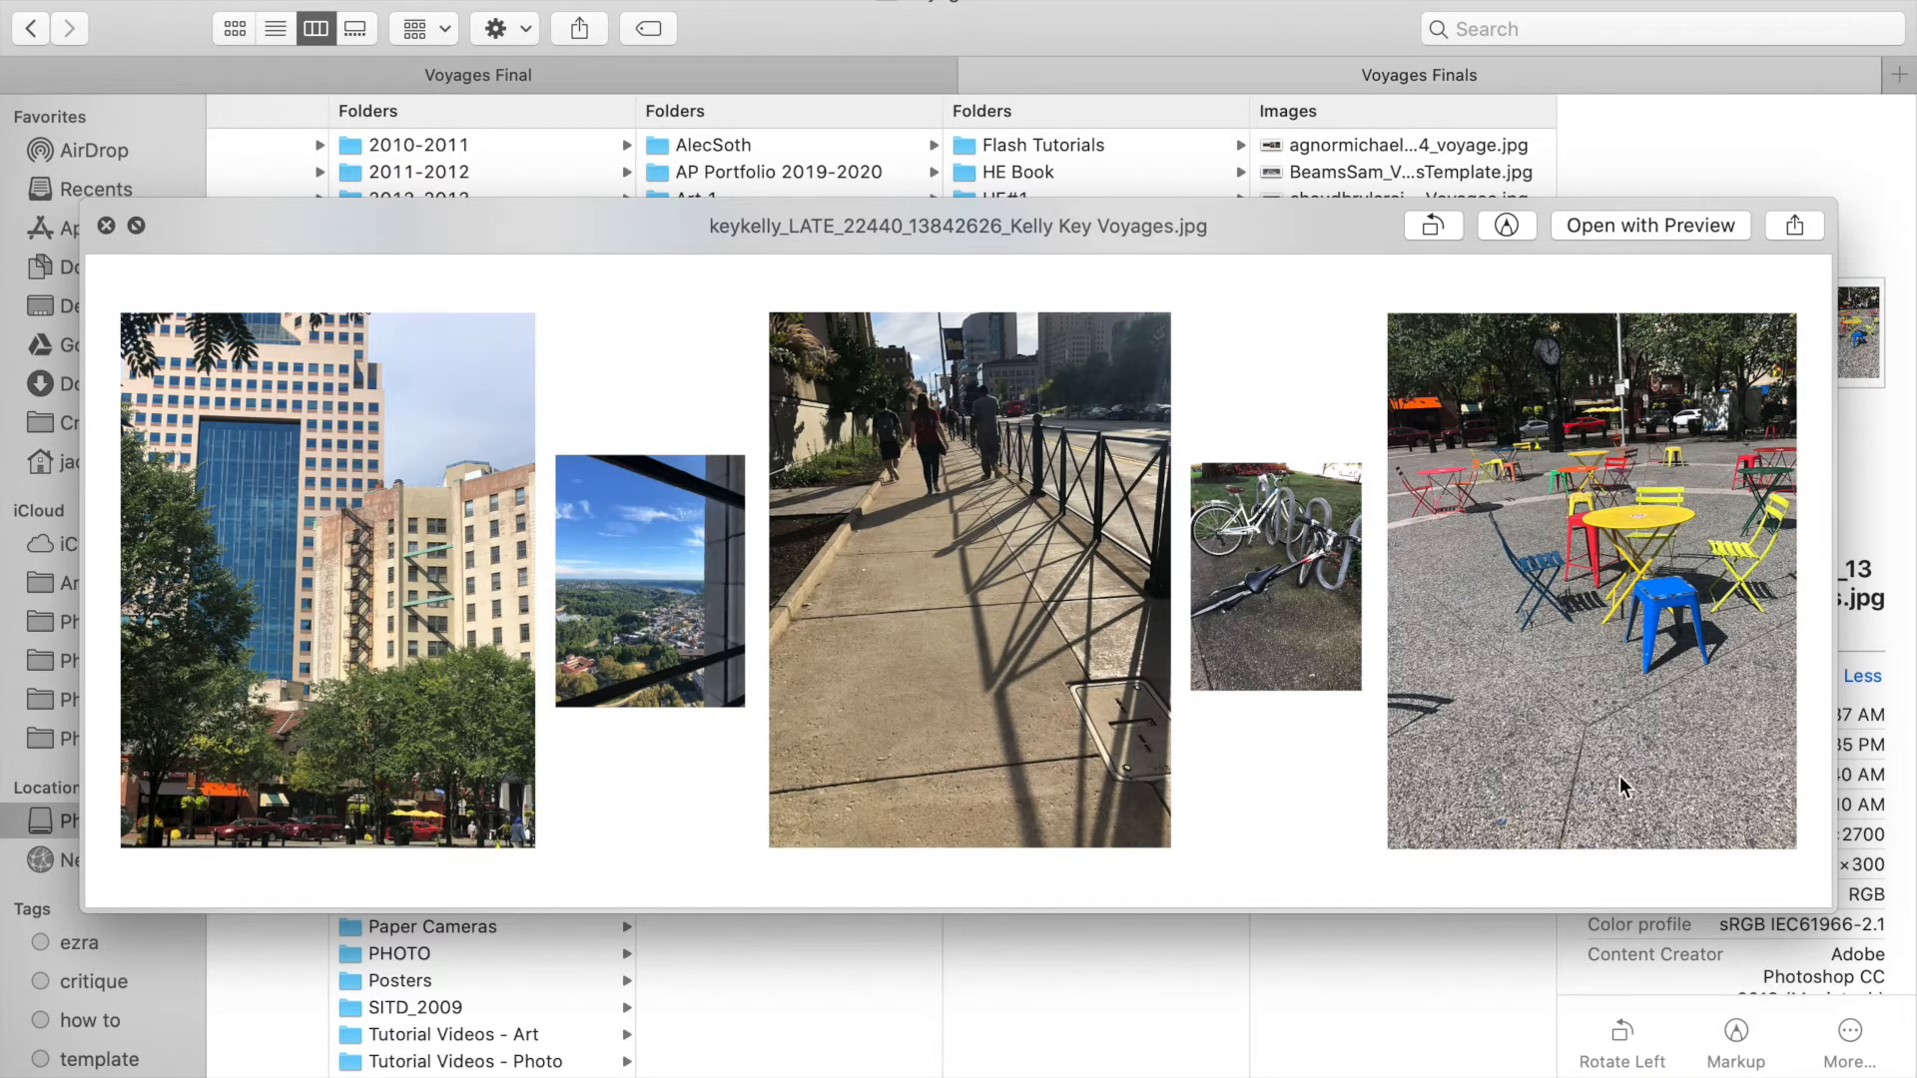
{"action": "key", "text": "Down"}
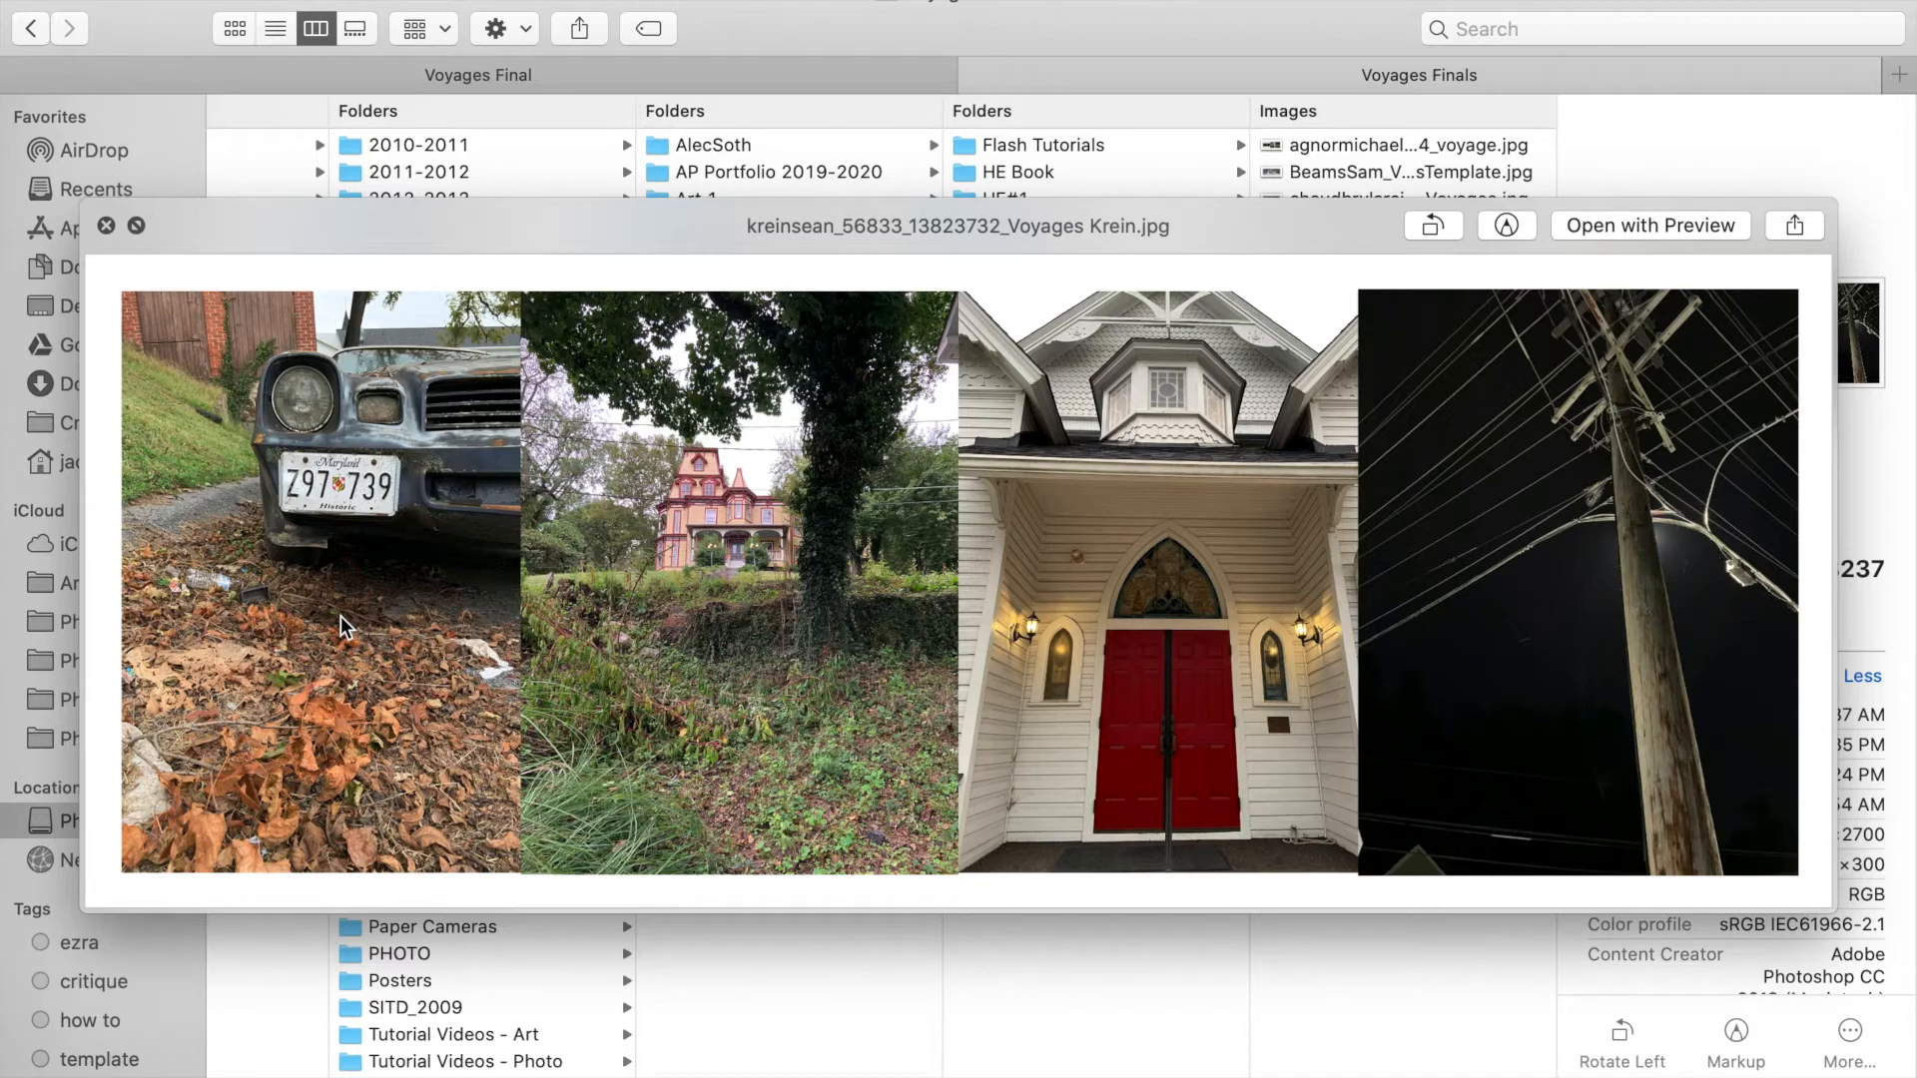
{"action": "key", "text": "Down"}
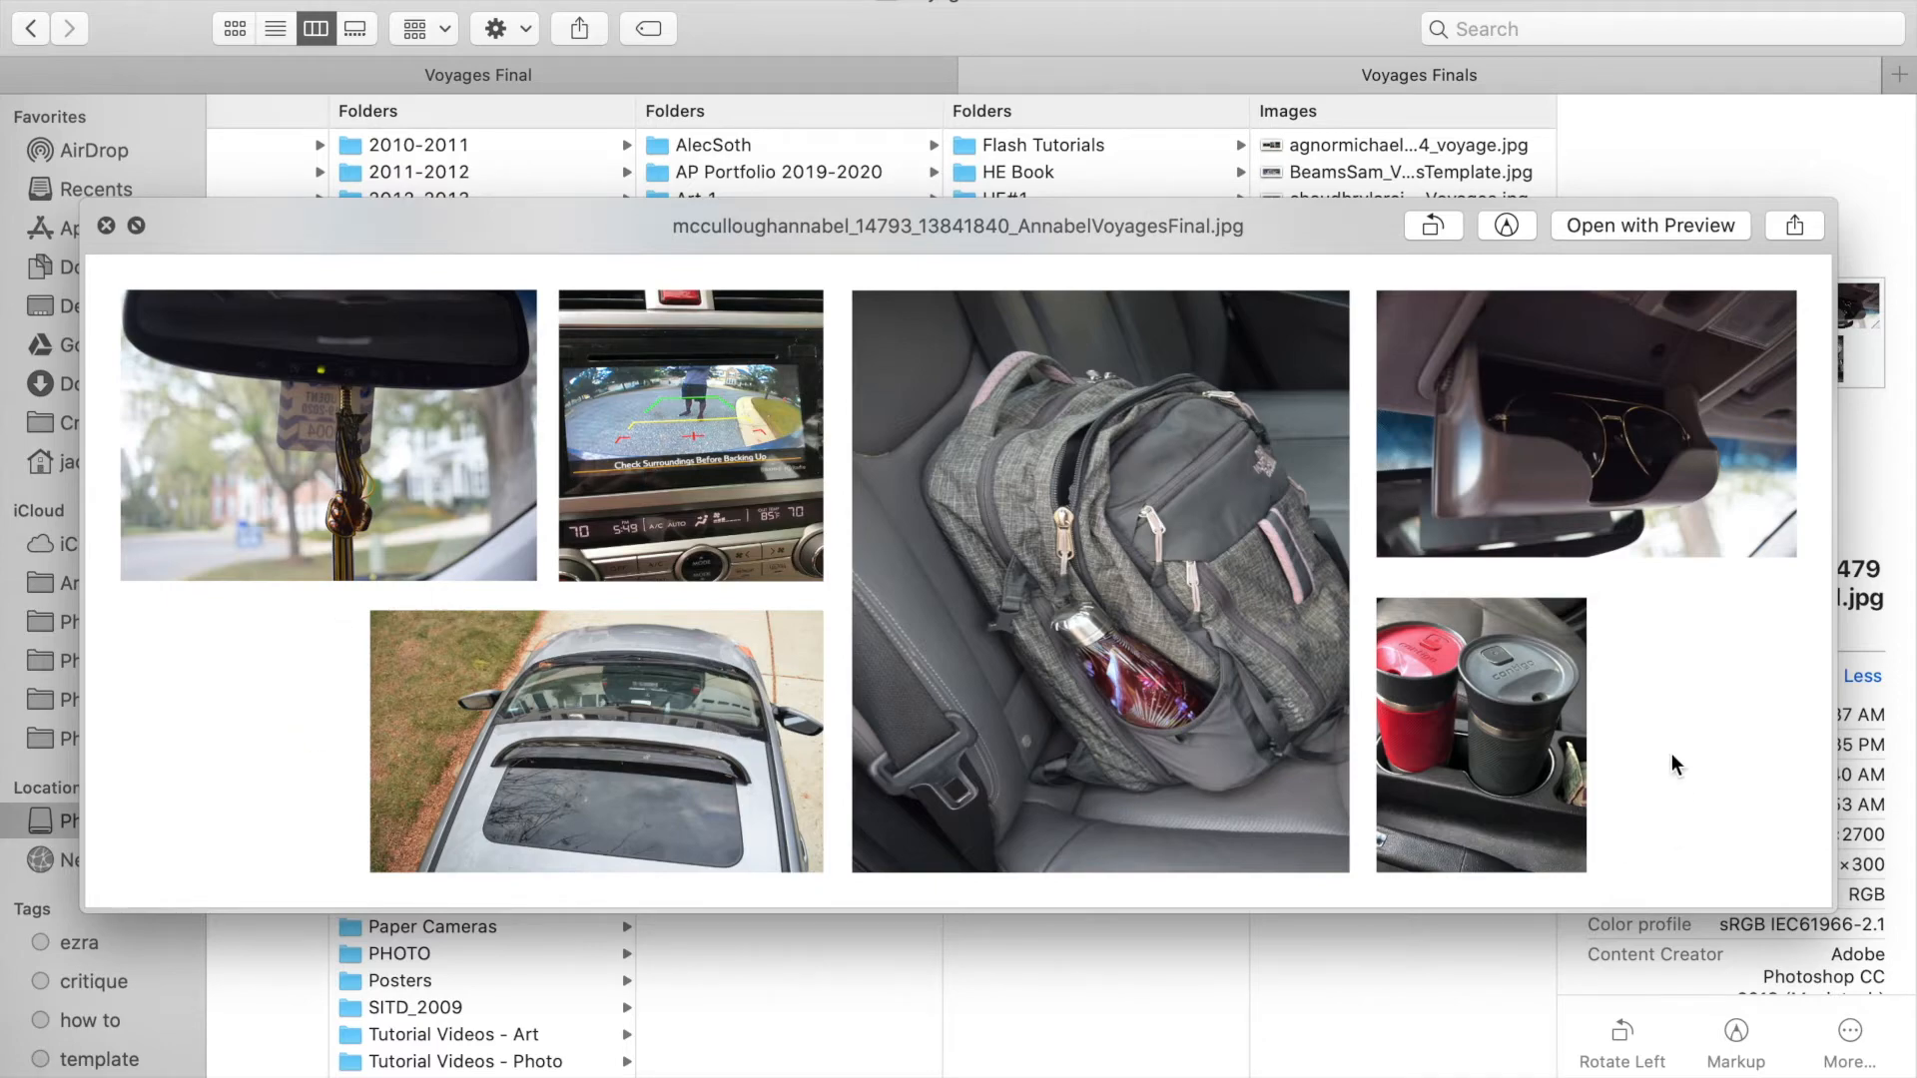
{"action": "key", "text": "Down"}
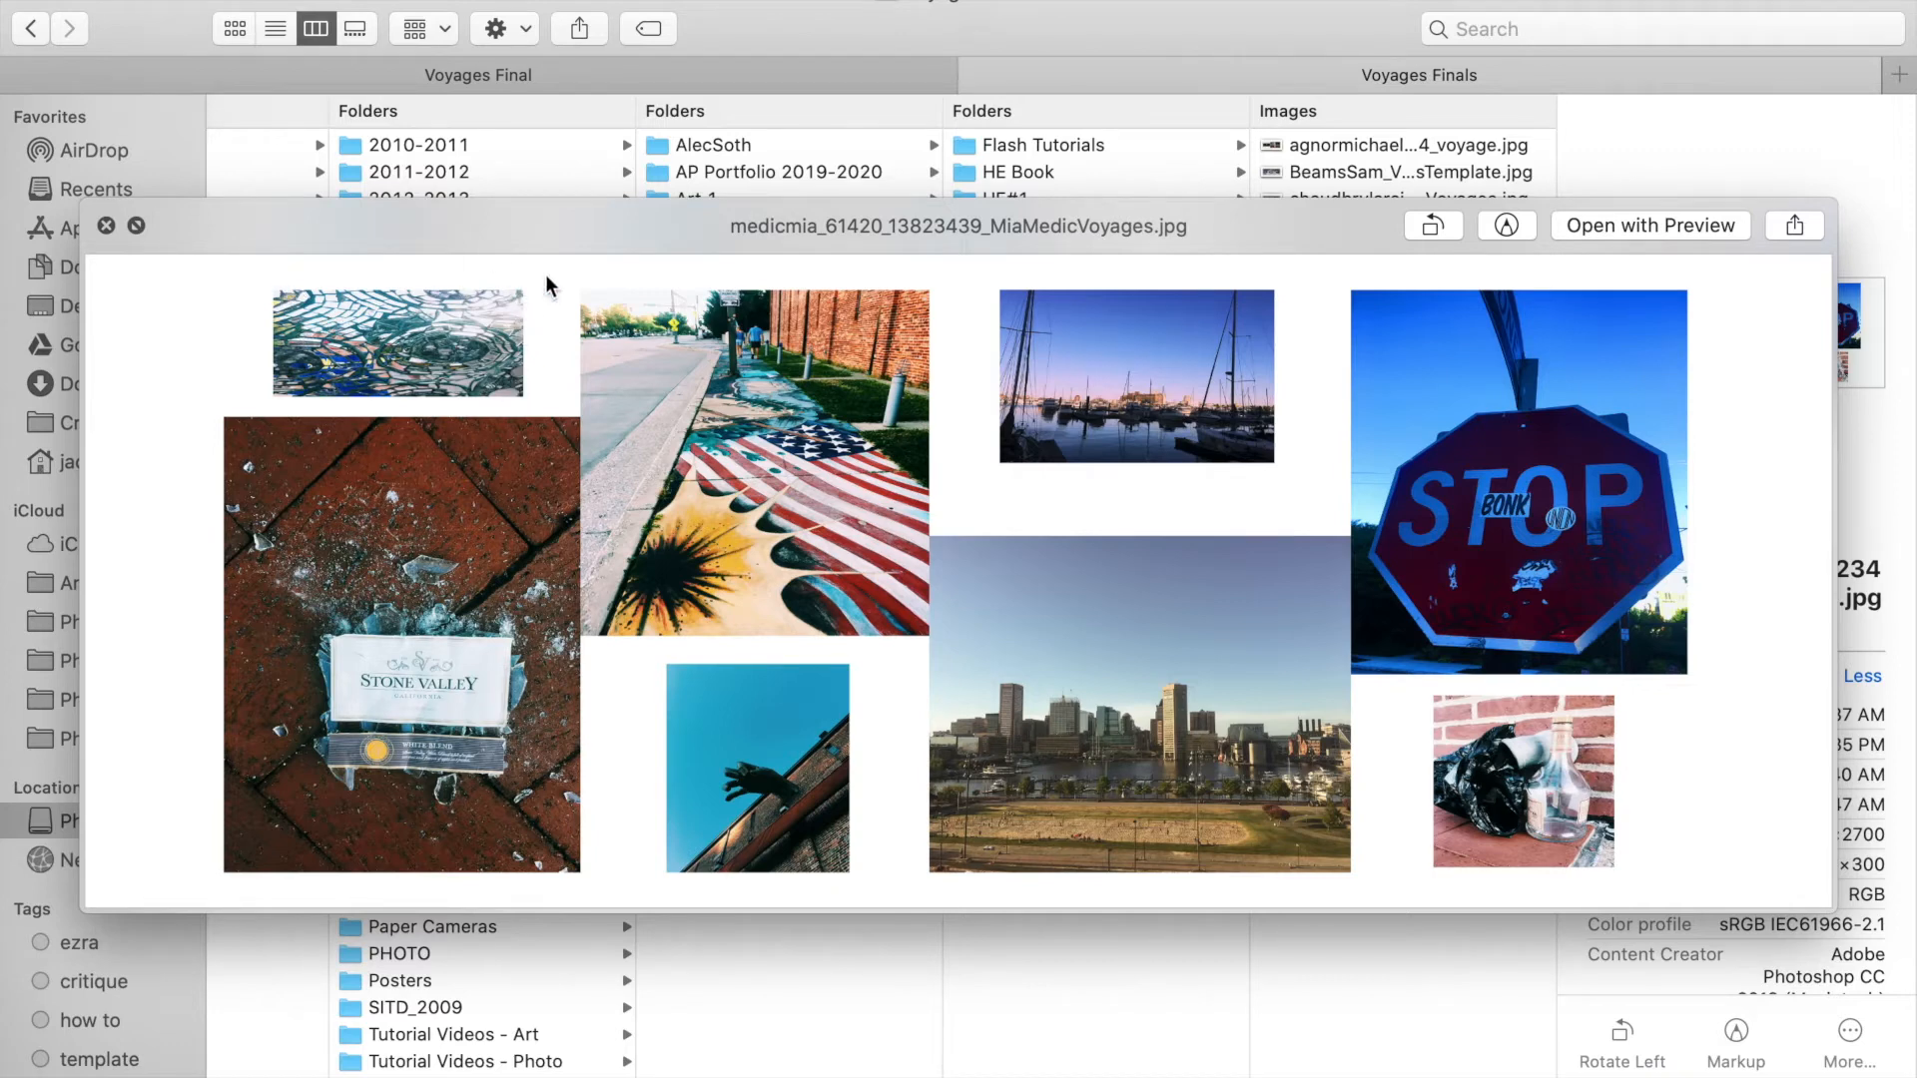
{"action": "key", "text": "Down"}
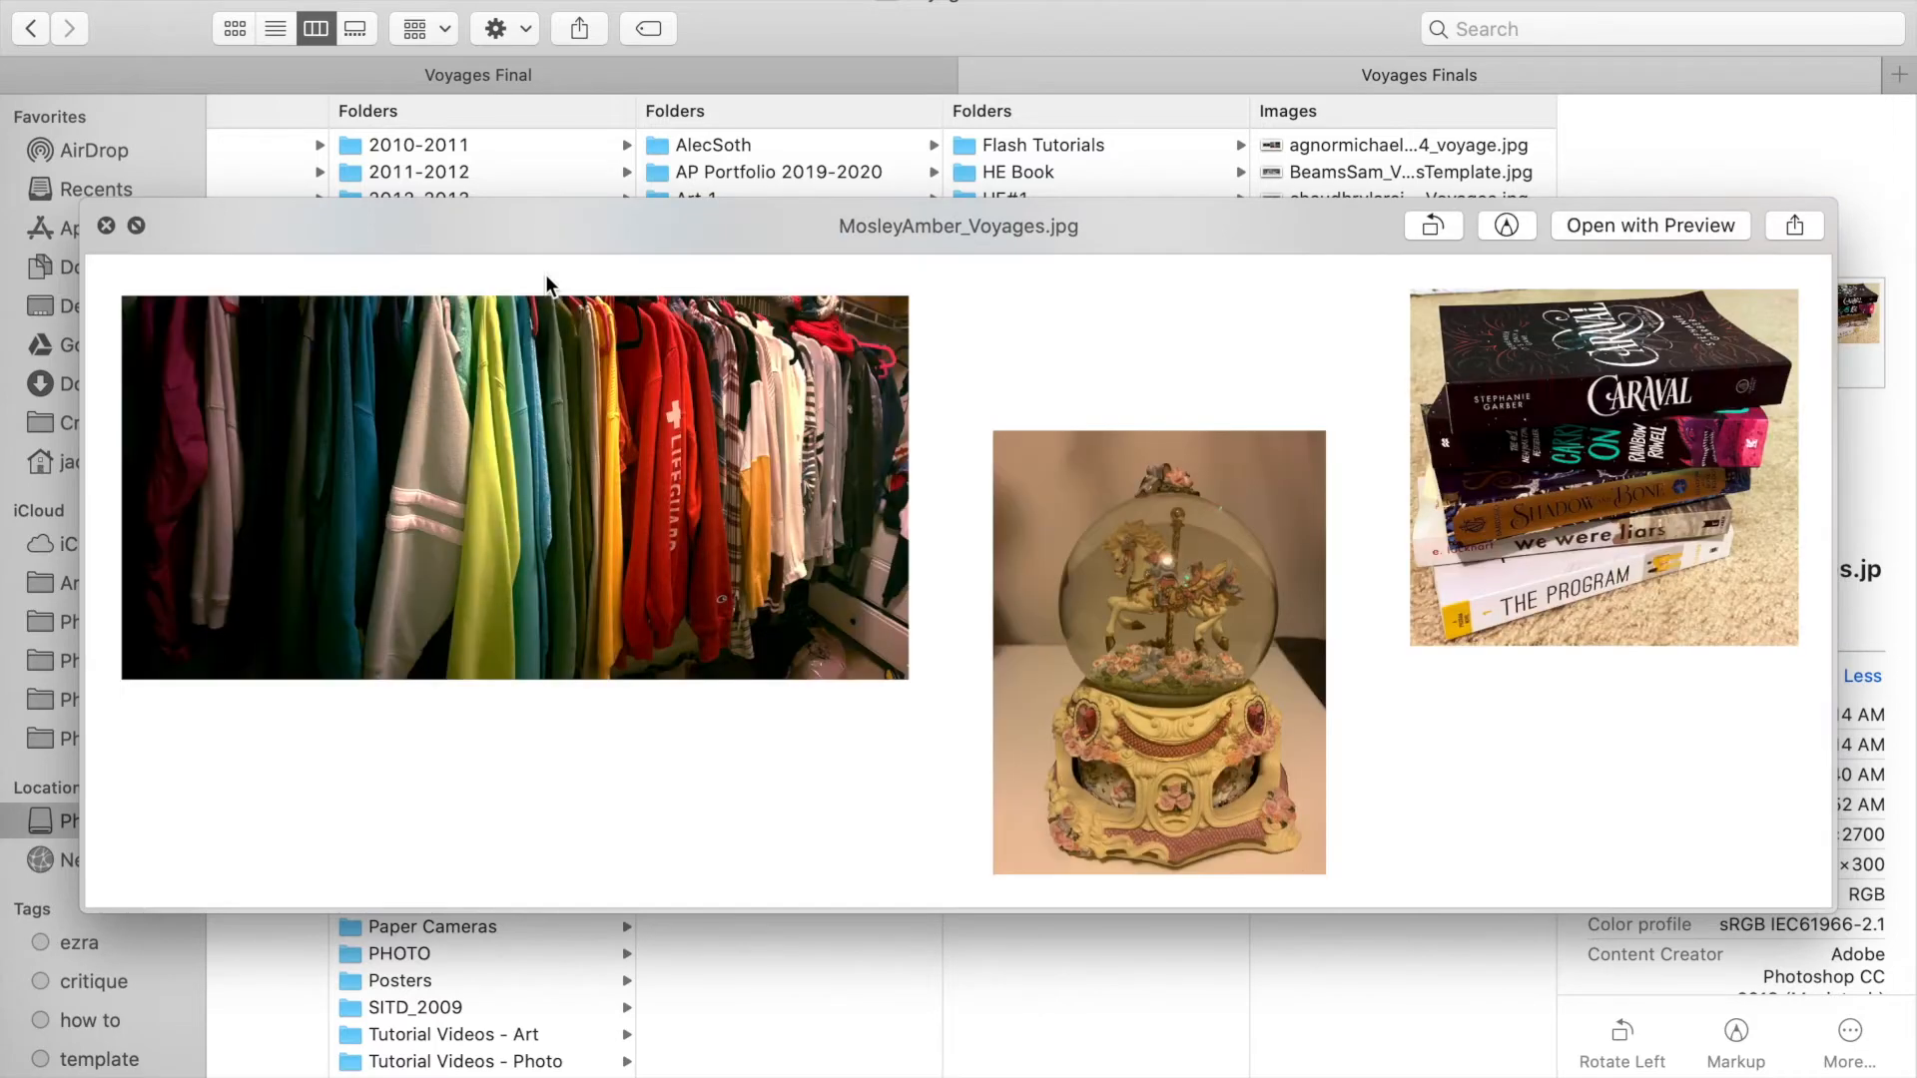
{"action": "key", "text": "Down"}
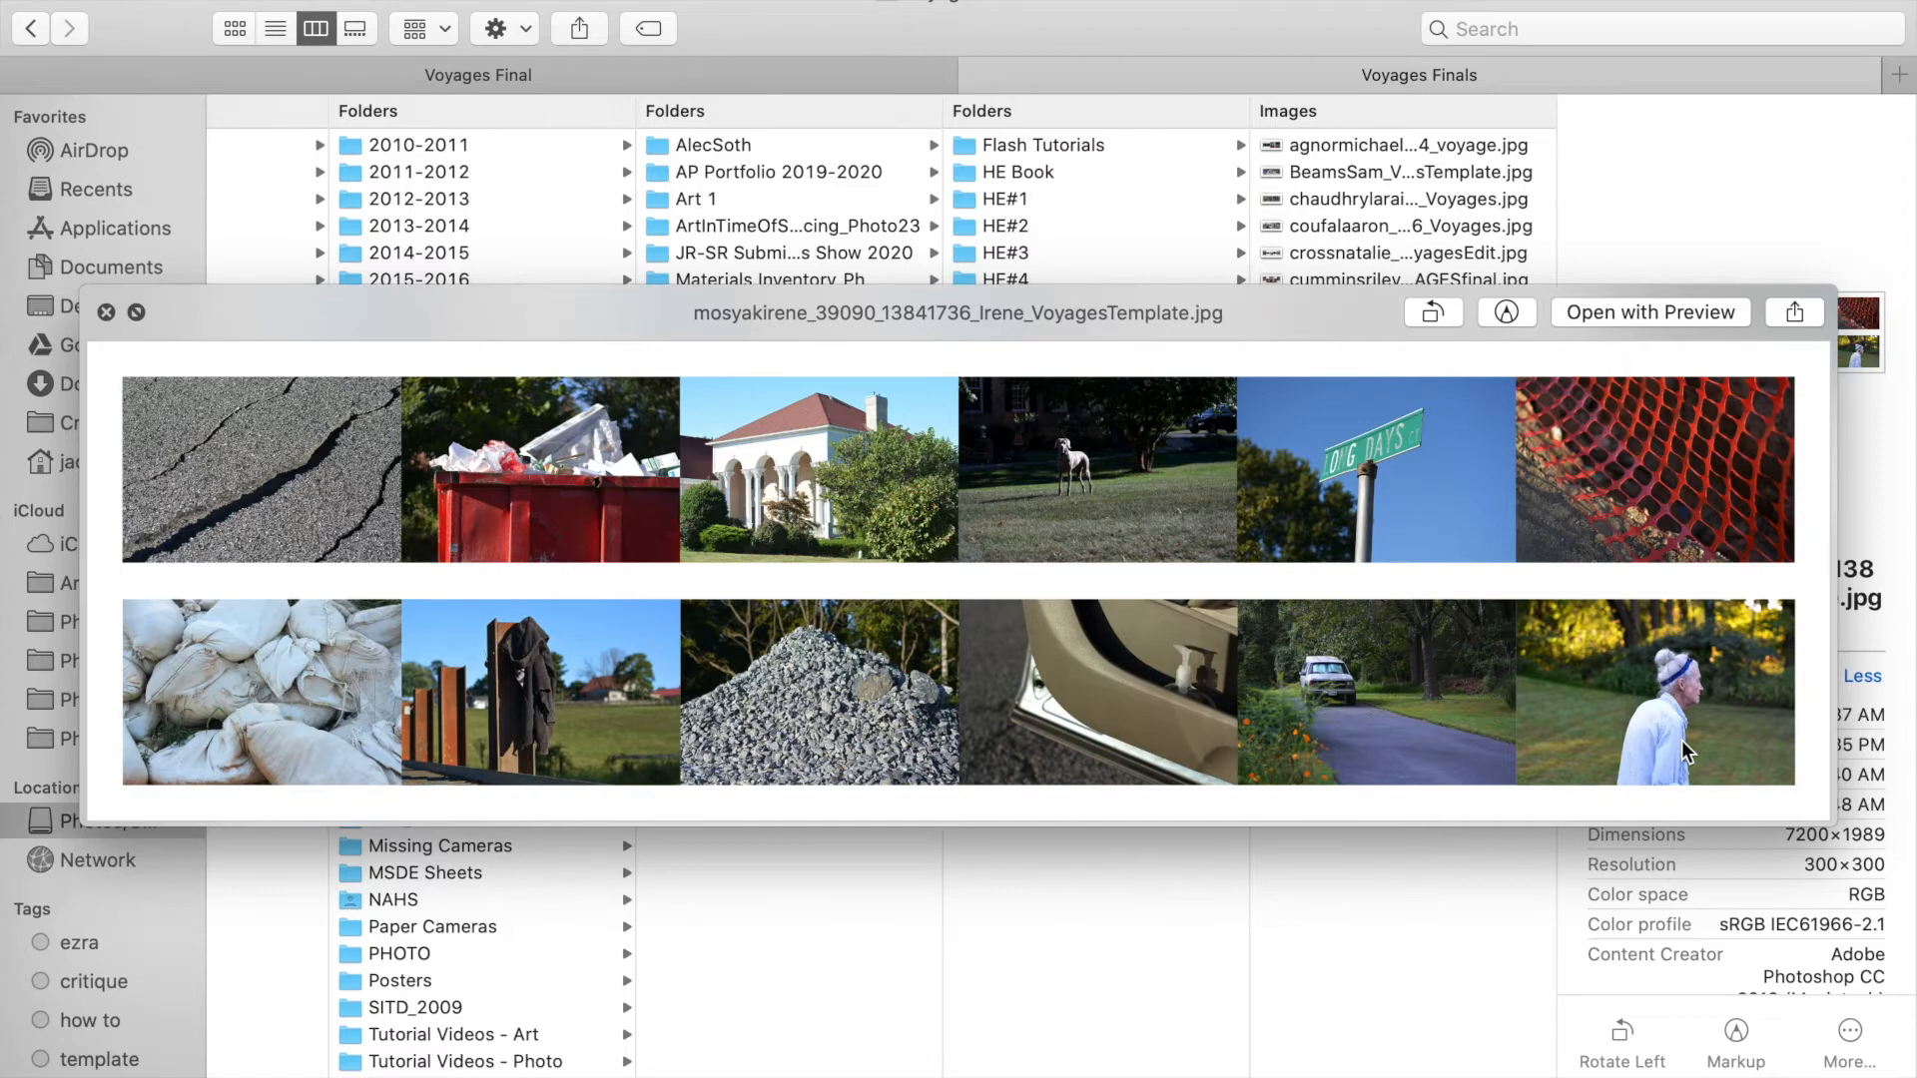
{"action": "key", "text": "Down"}
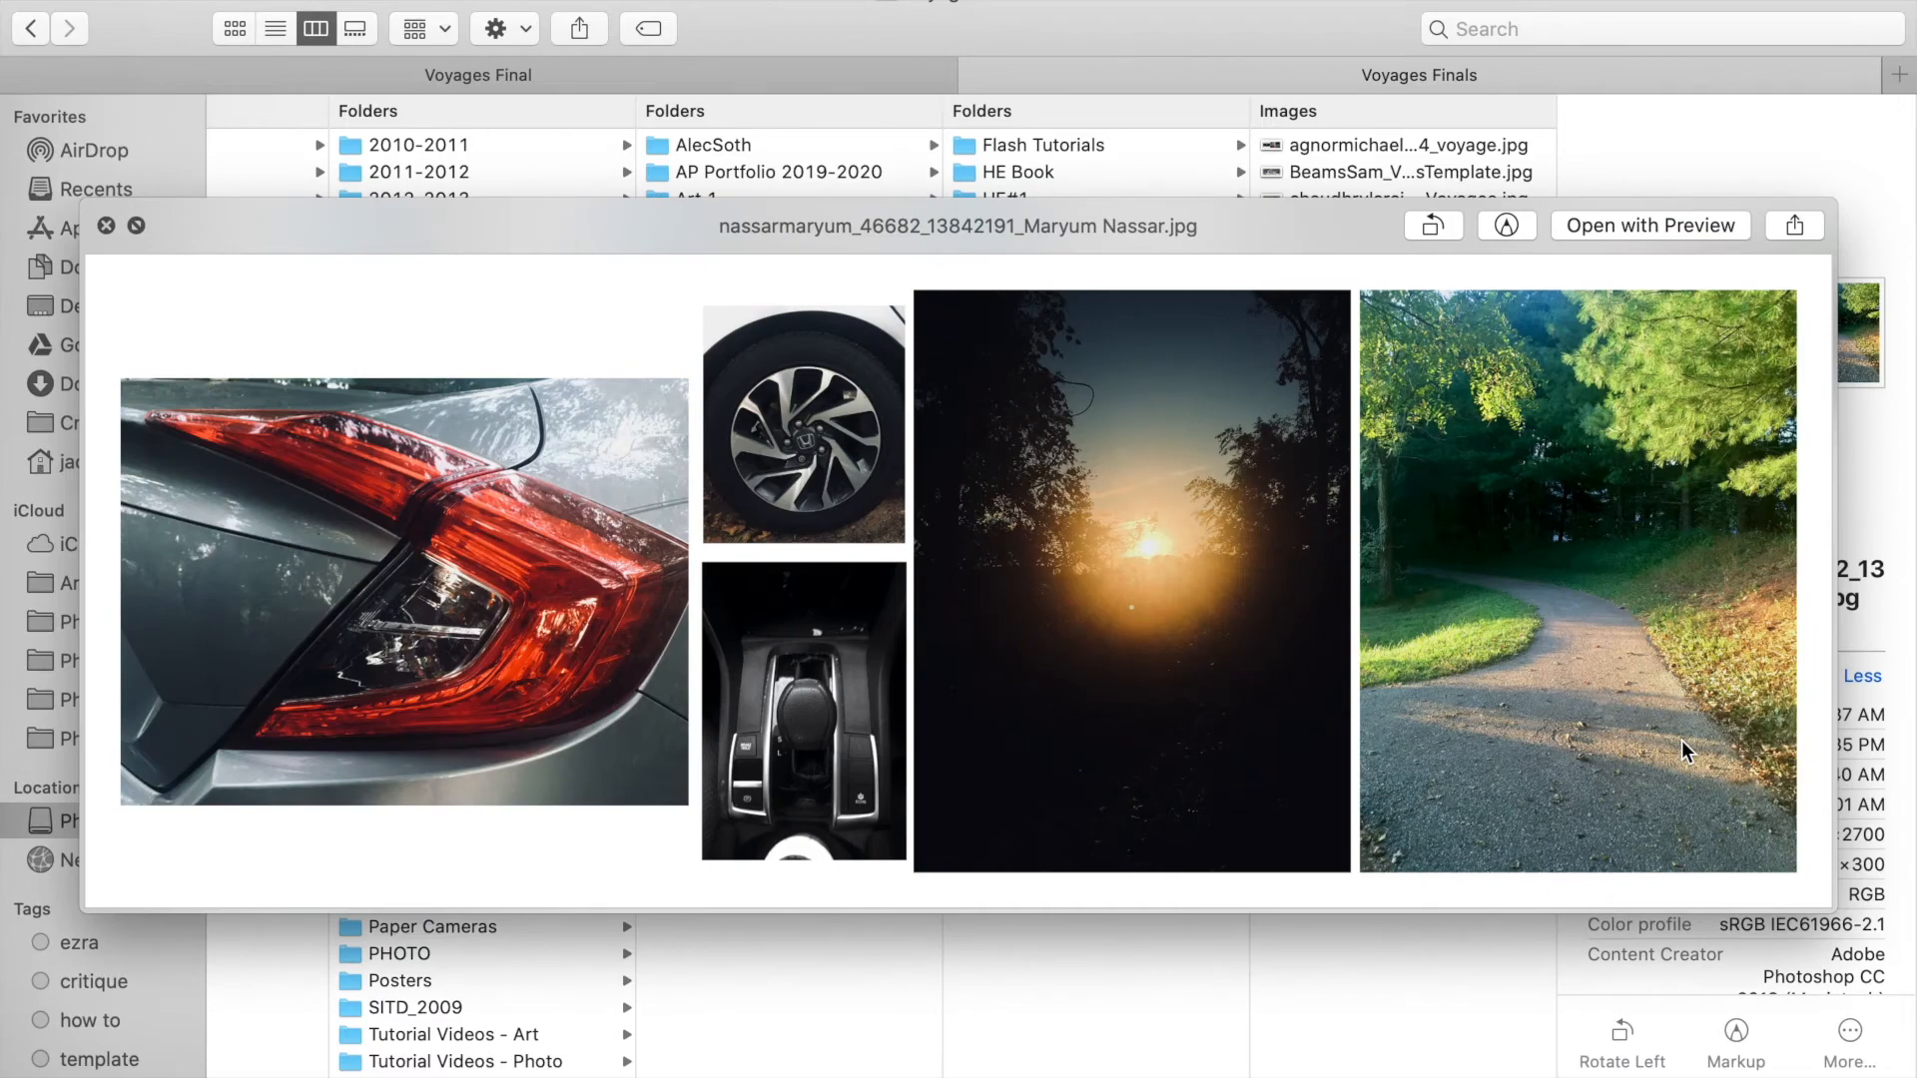
{"action": "key", "text": "Down"}
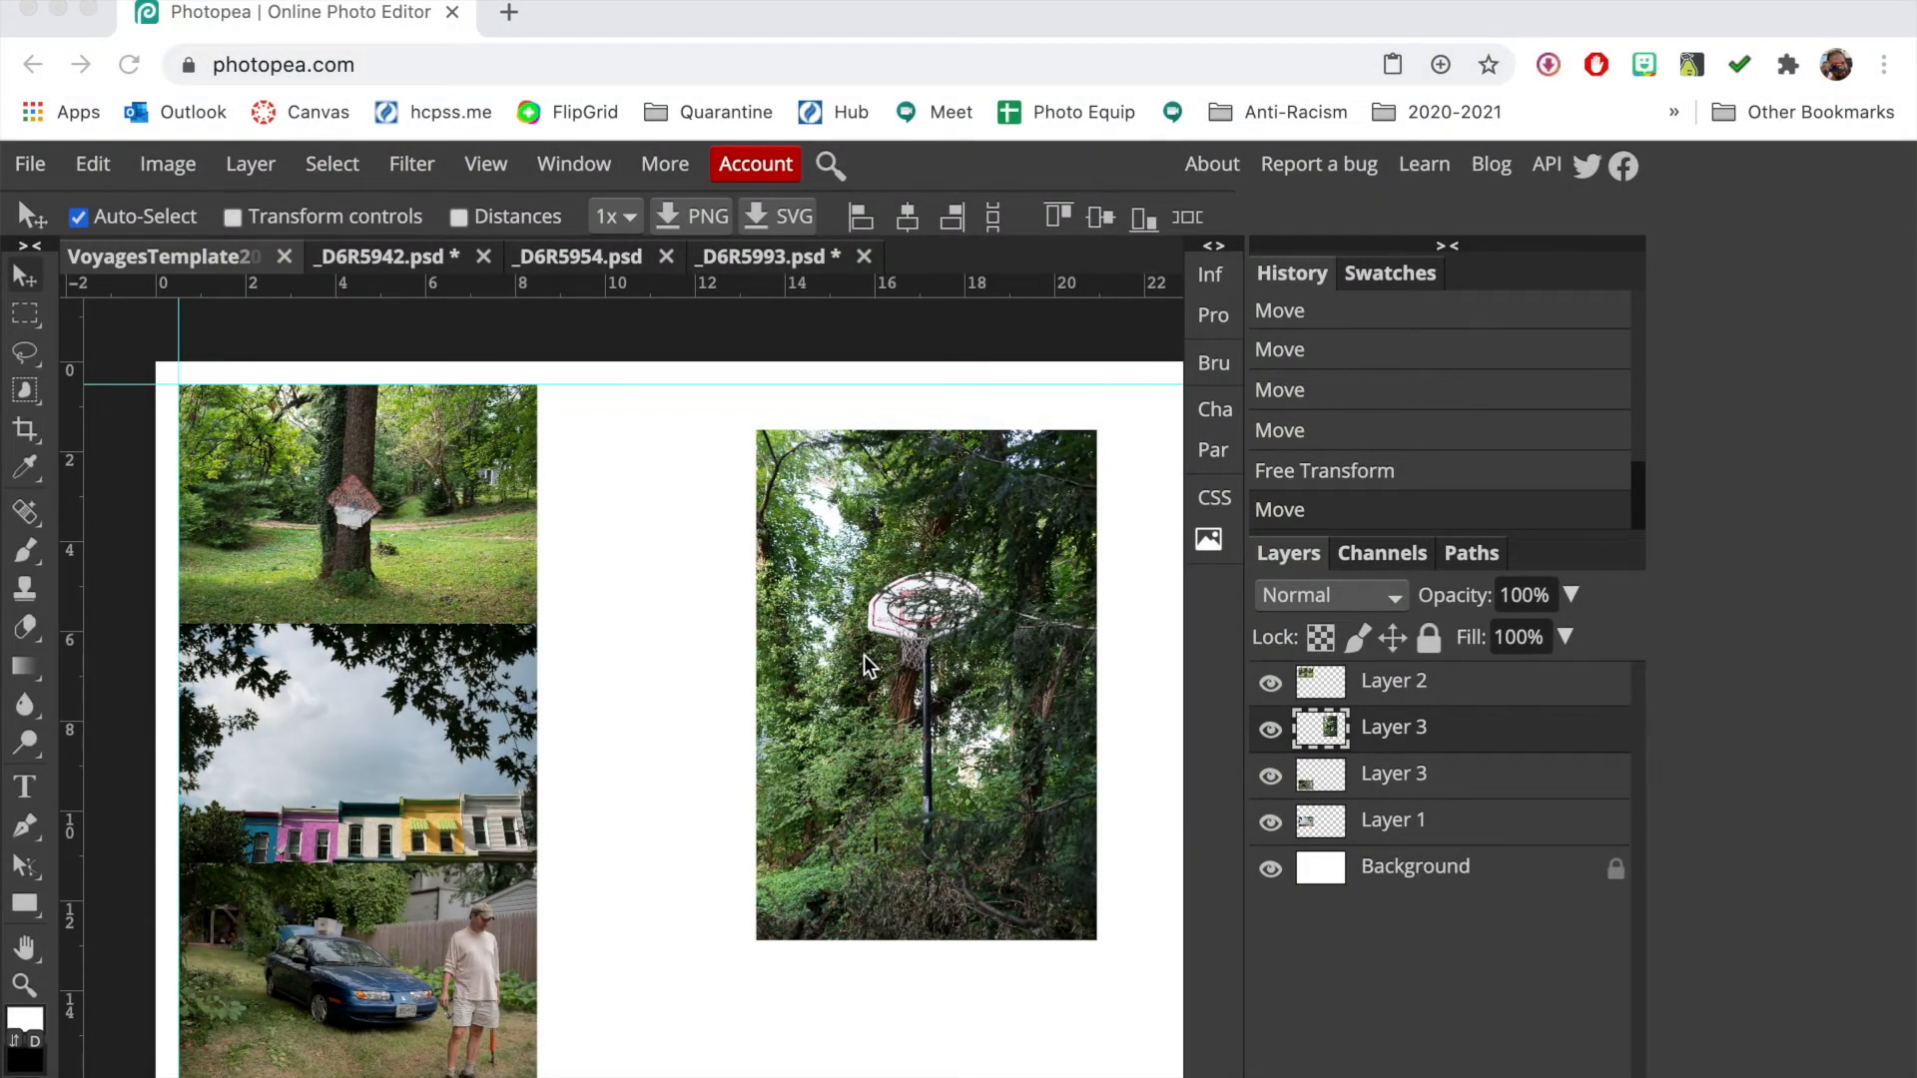
Switch back to Photopea and move the basketball-hoop photo against the photo column's right edge, flush with the top margin guide
{"action": "left_click", "coordinate": [729, 604]}
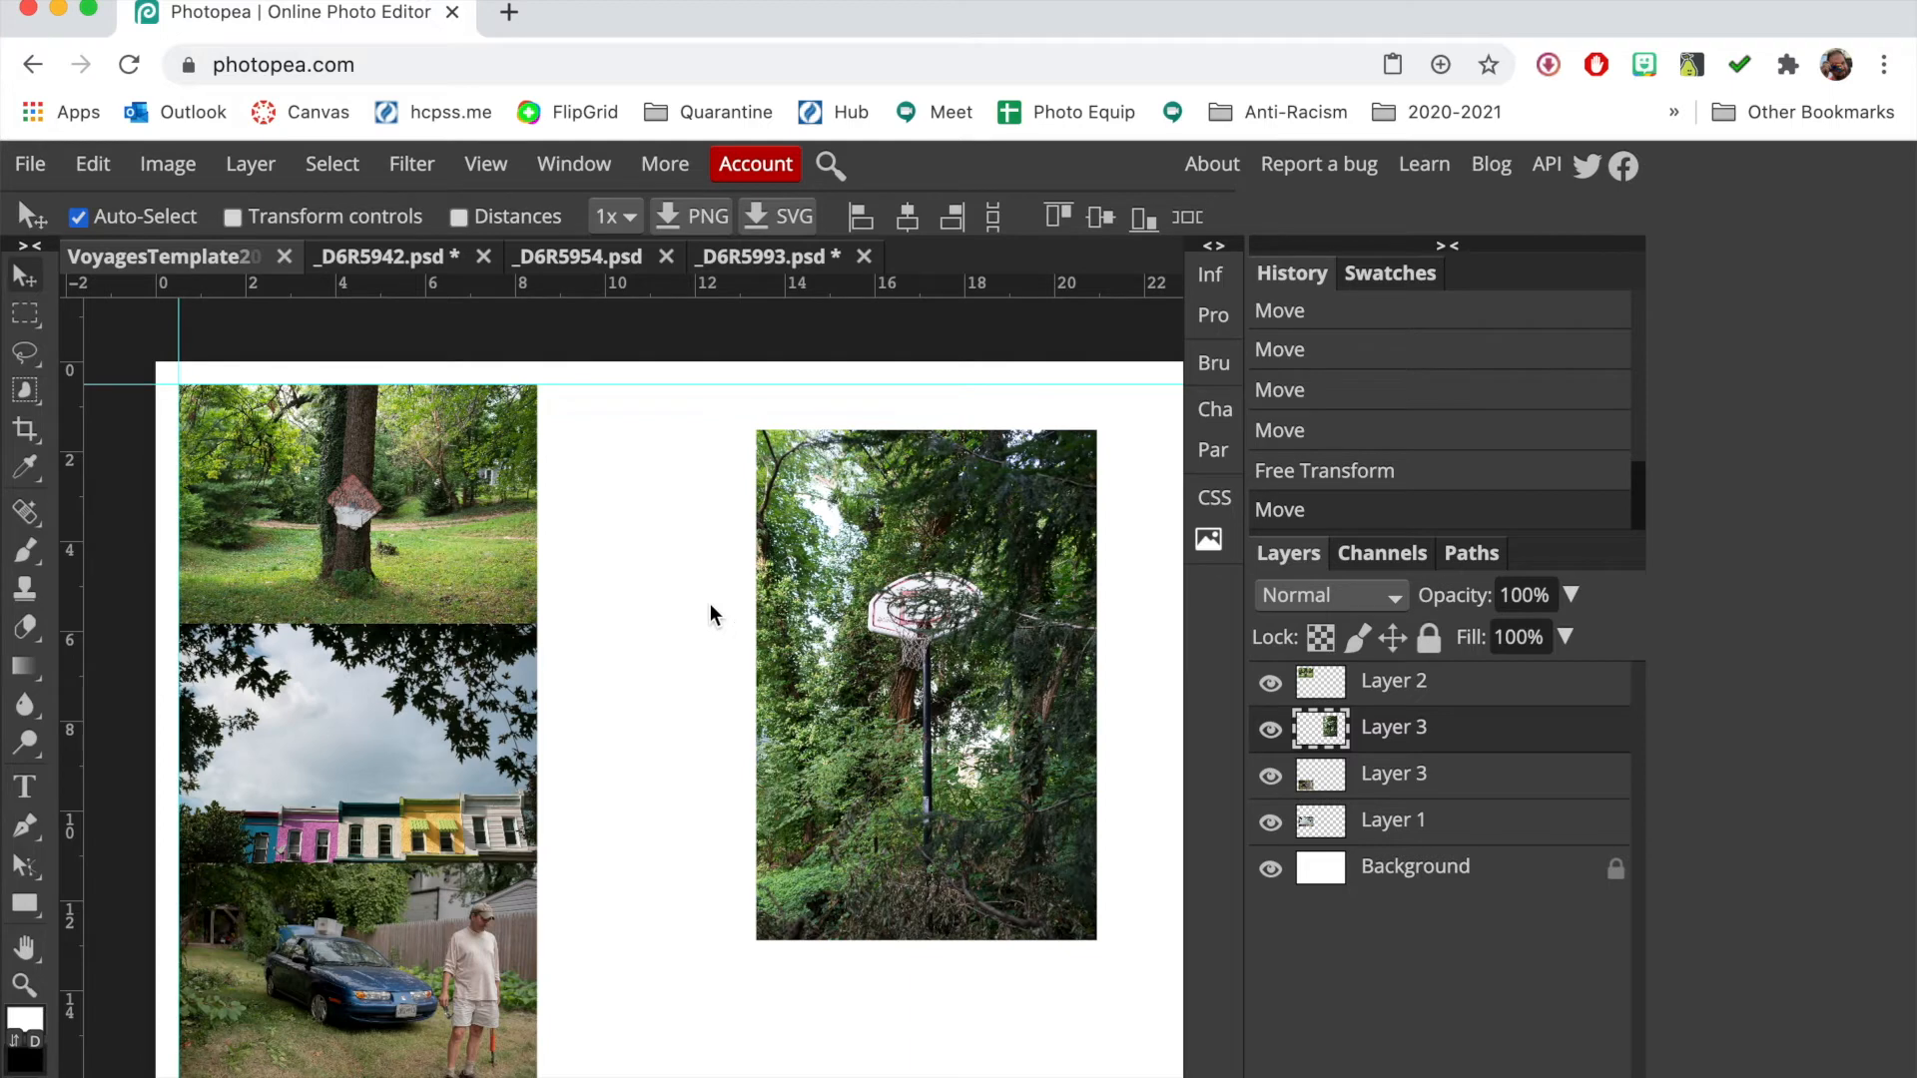
{"action": "left_click", "coordinate": [745, 679]}
{"action": "left_click_drag", "start_coordinate": [857, 673], "coordinate": [653, 637]}
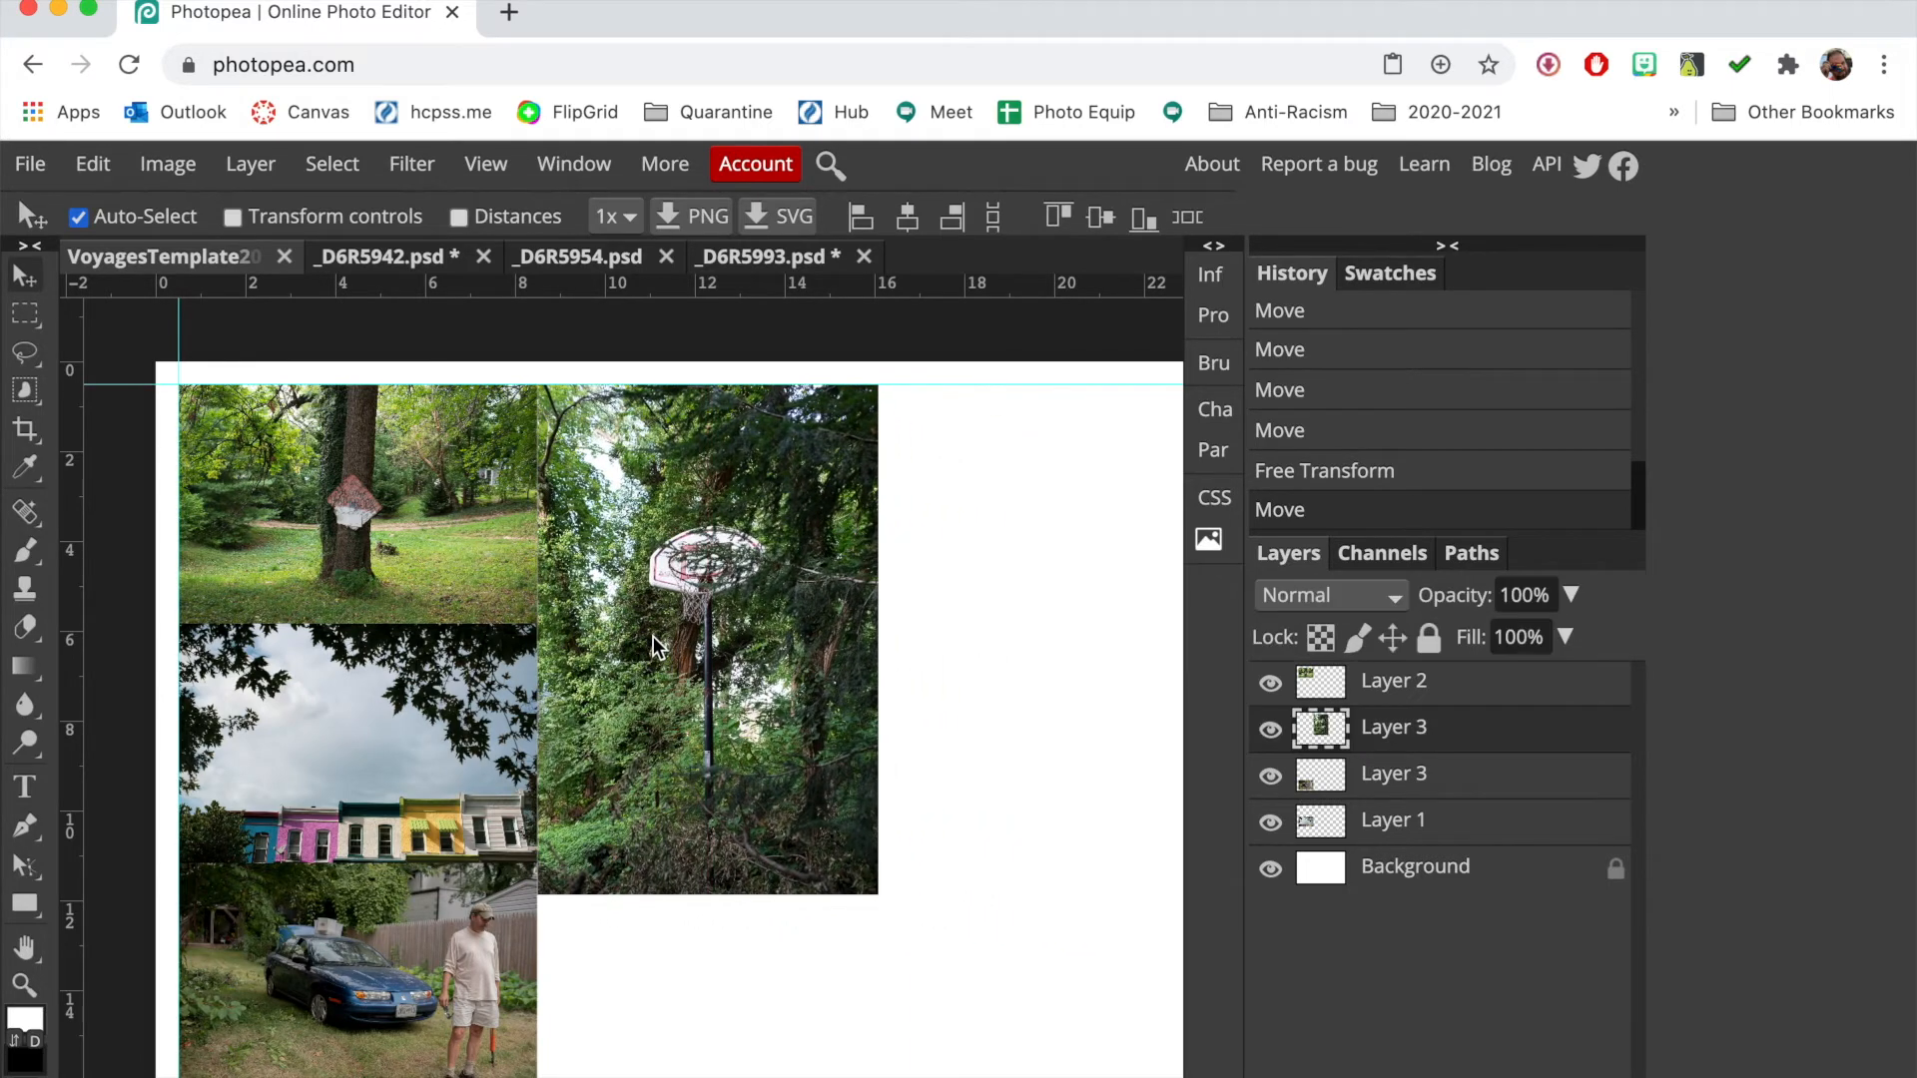
{"action": "key", "text": "super+t"}
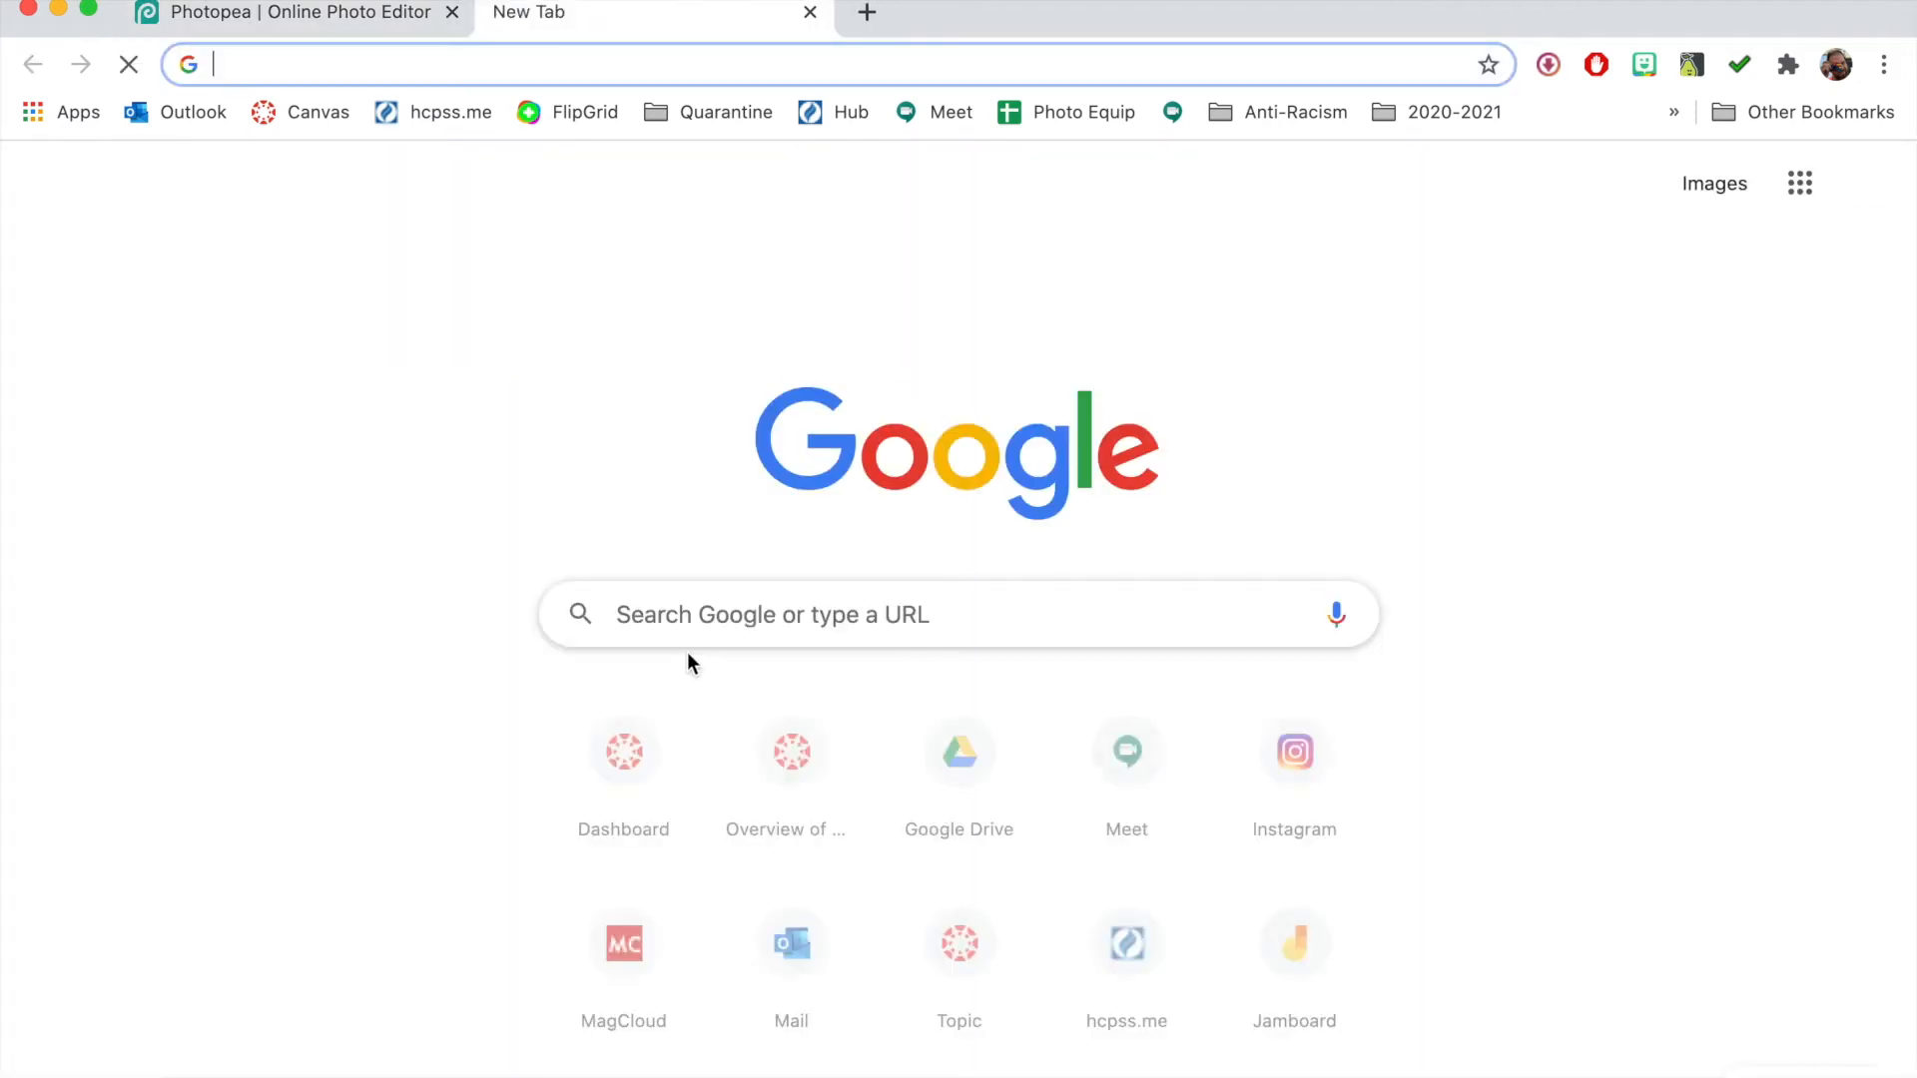
{"action": "key", "text": "super+w"}
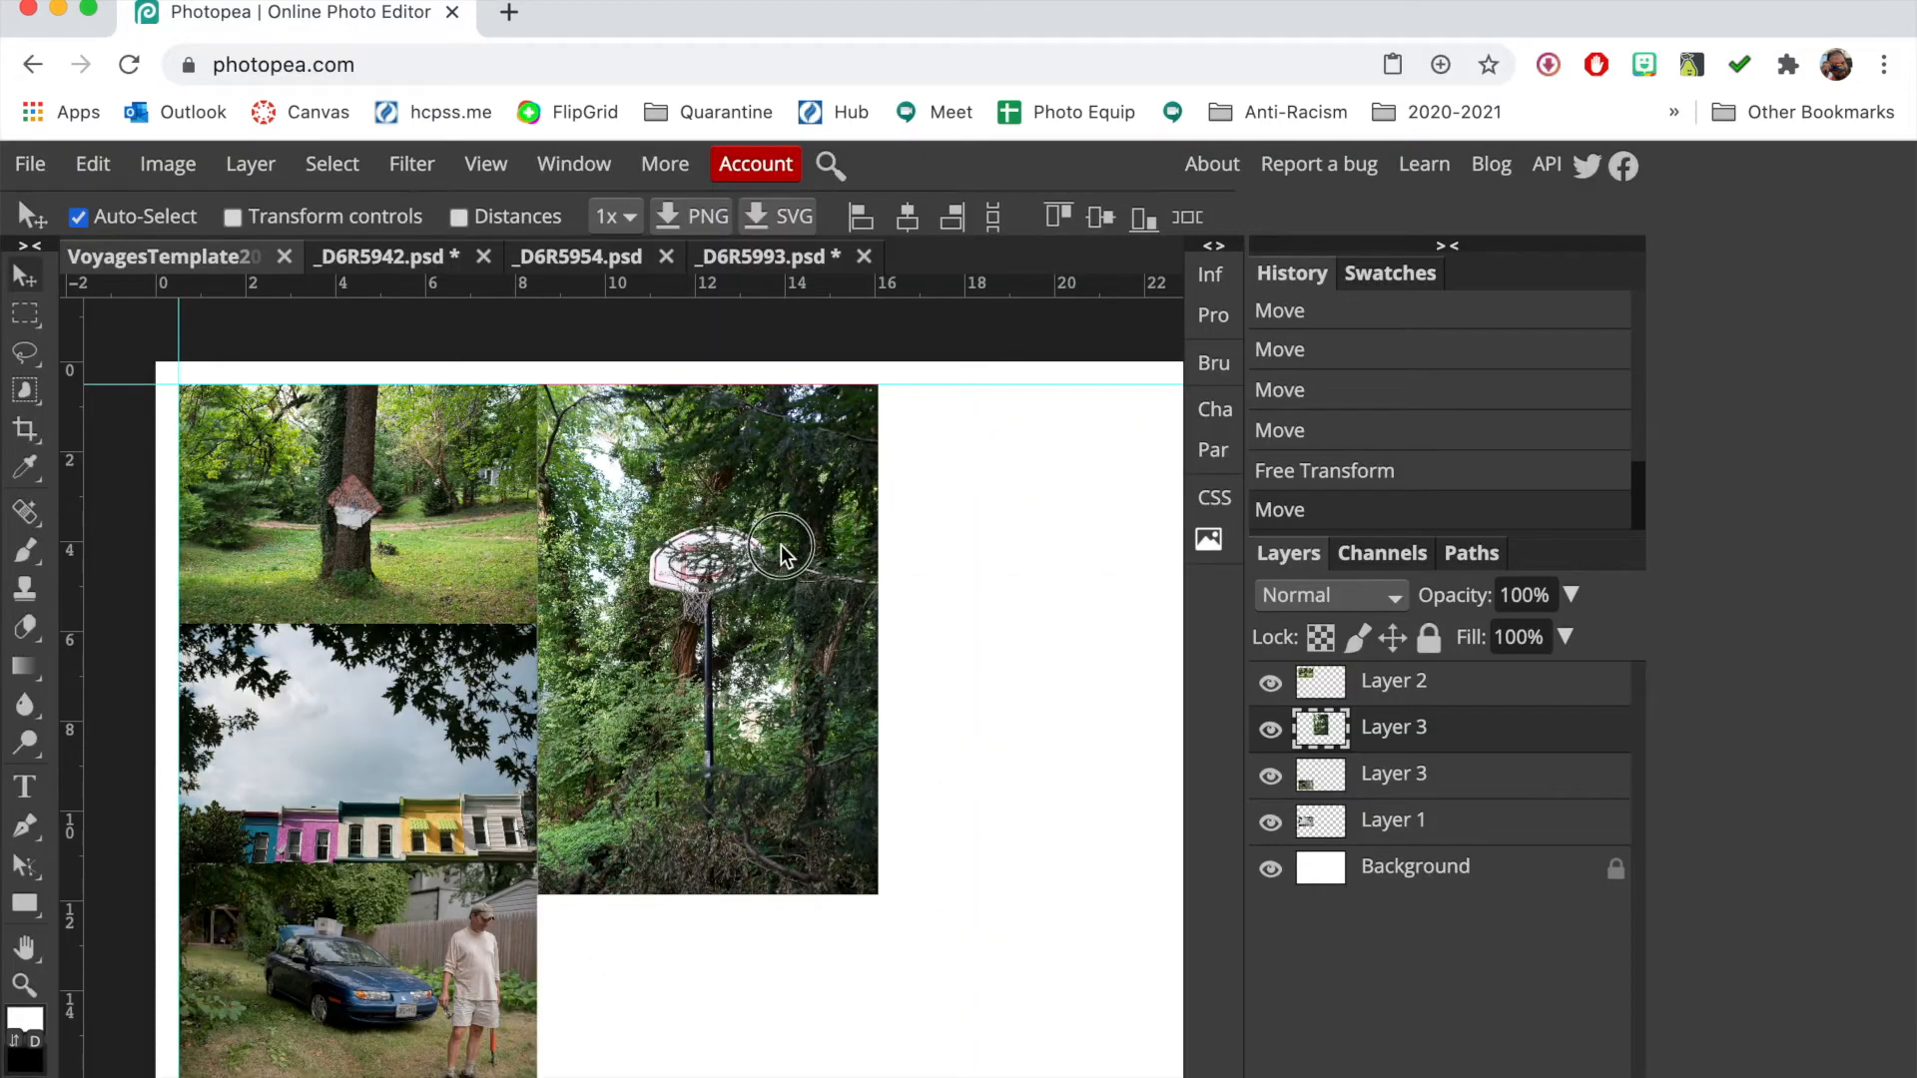
{"action": "key", "text": "super+z"}
{"action": "left_click", "coordinate": [168, 164]}
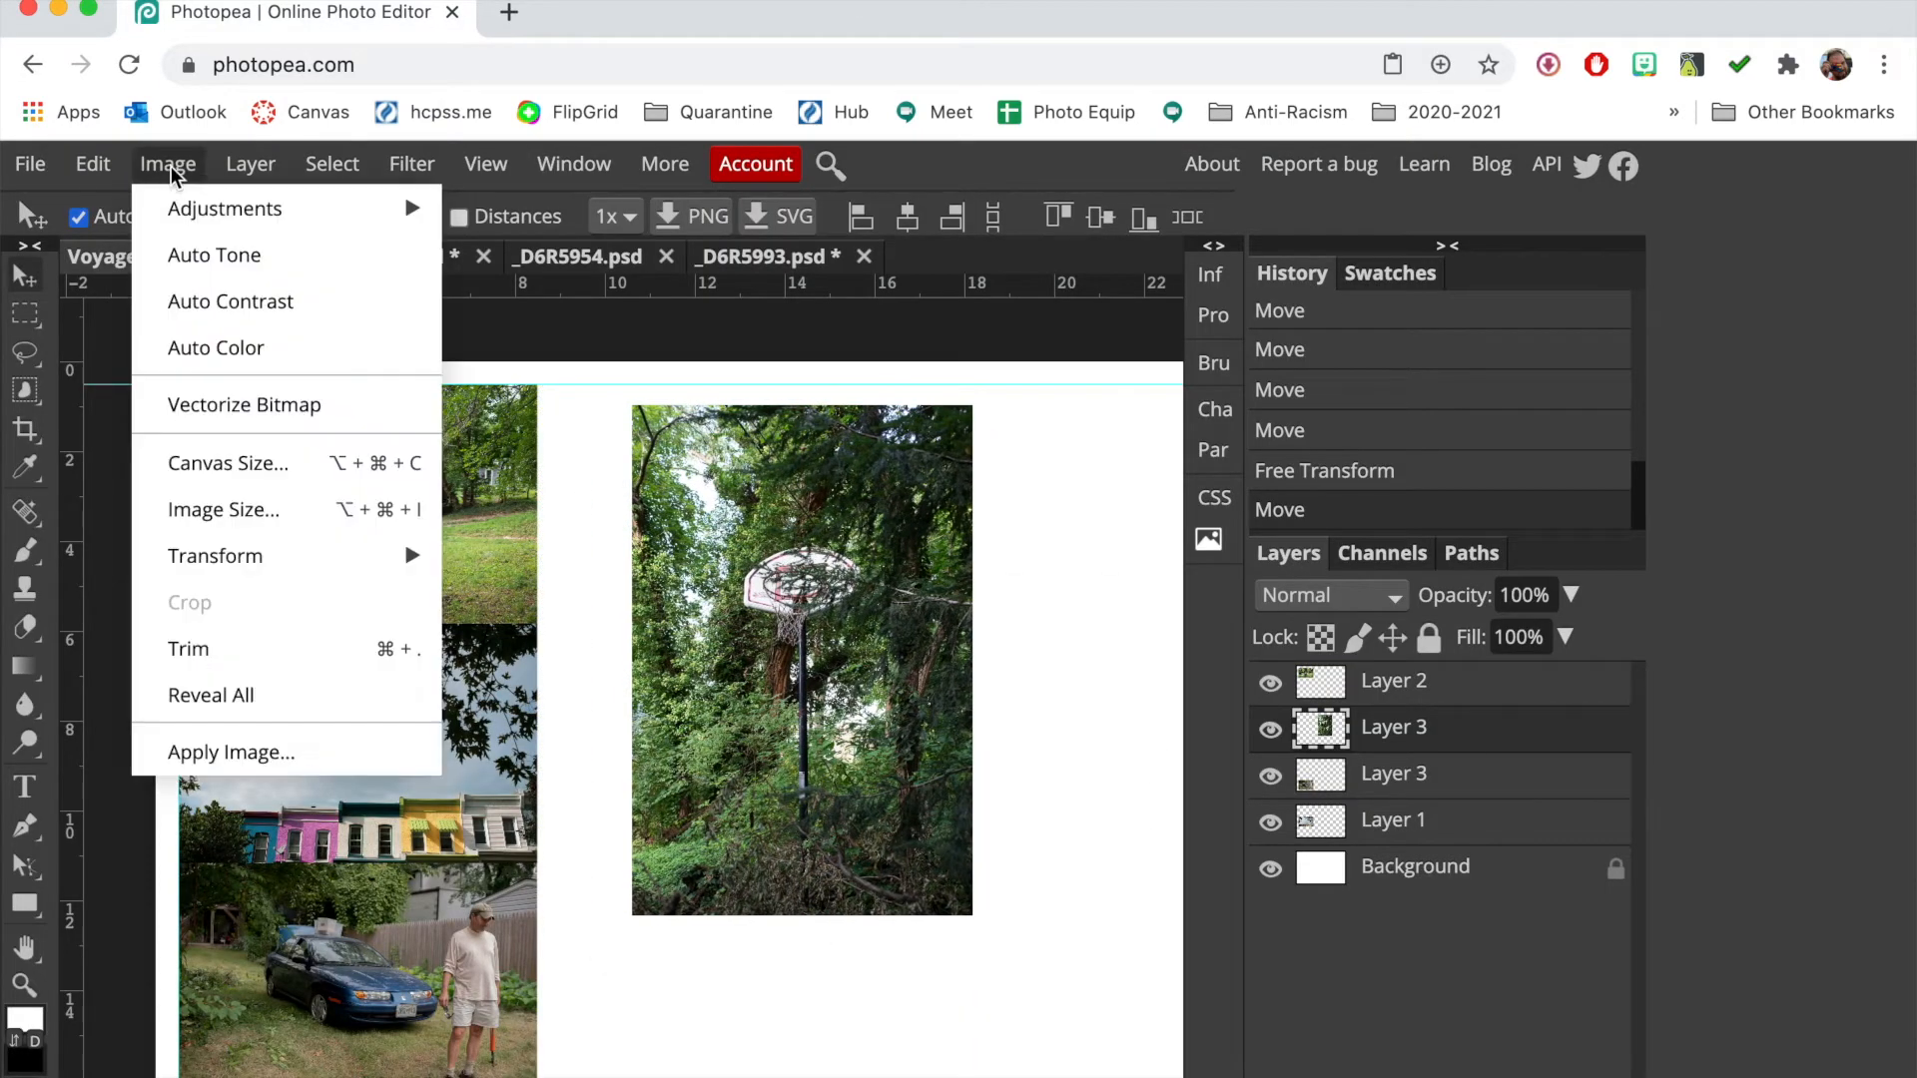
{"action": "mouse_move", "coordinate": [102, 172]}
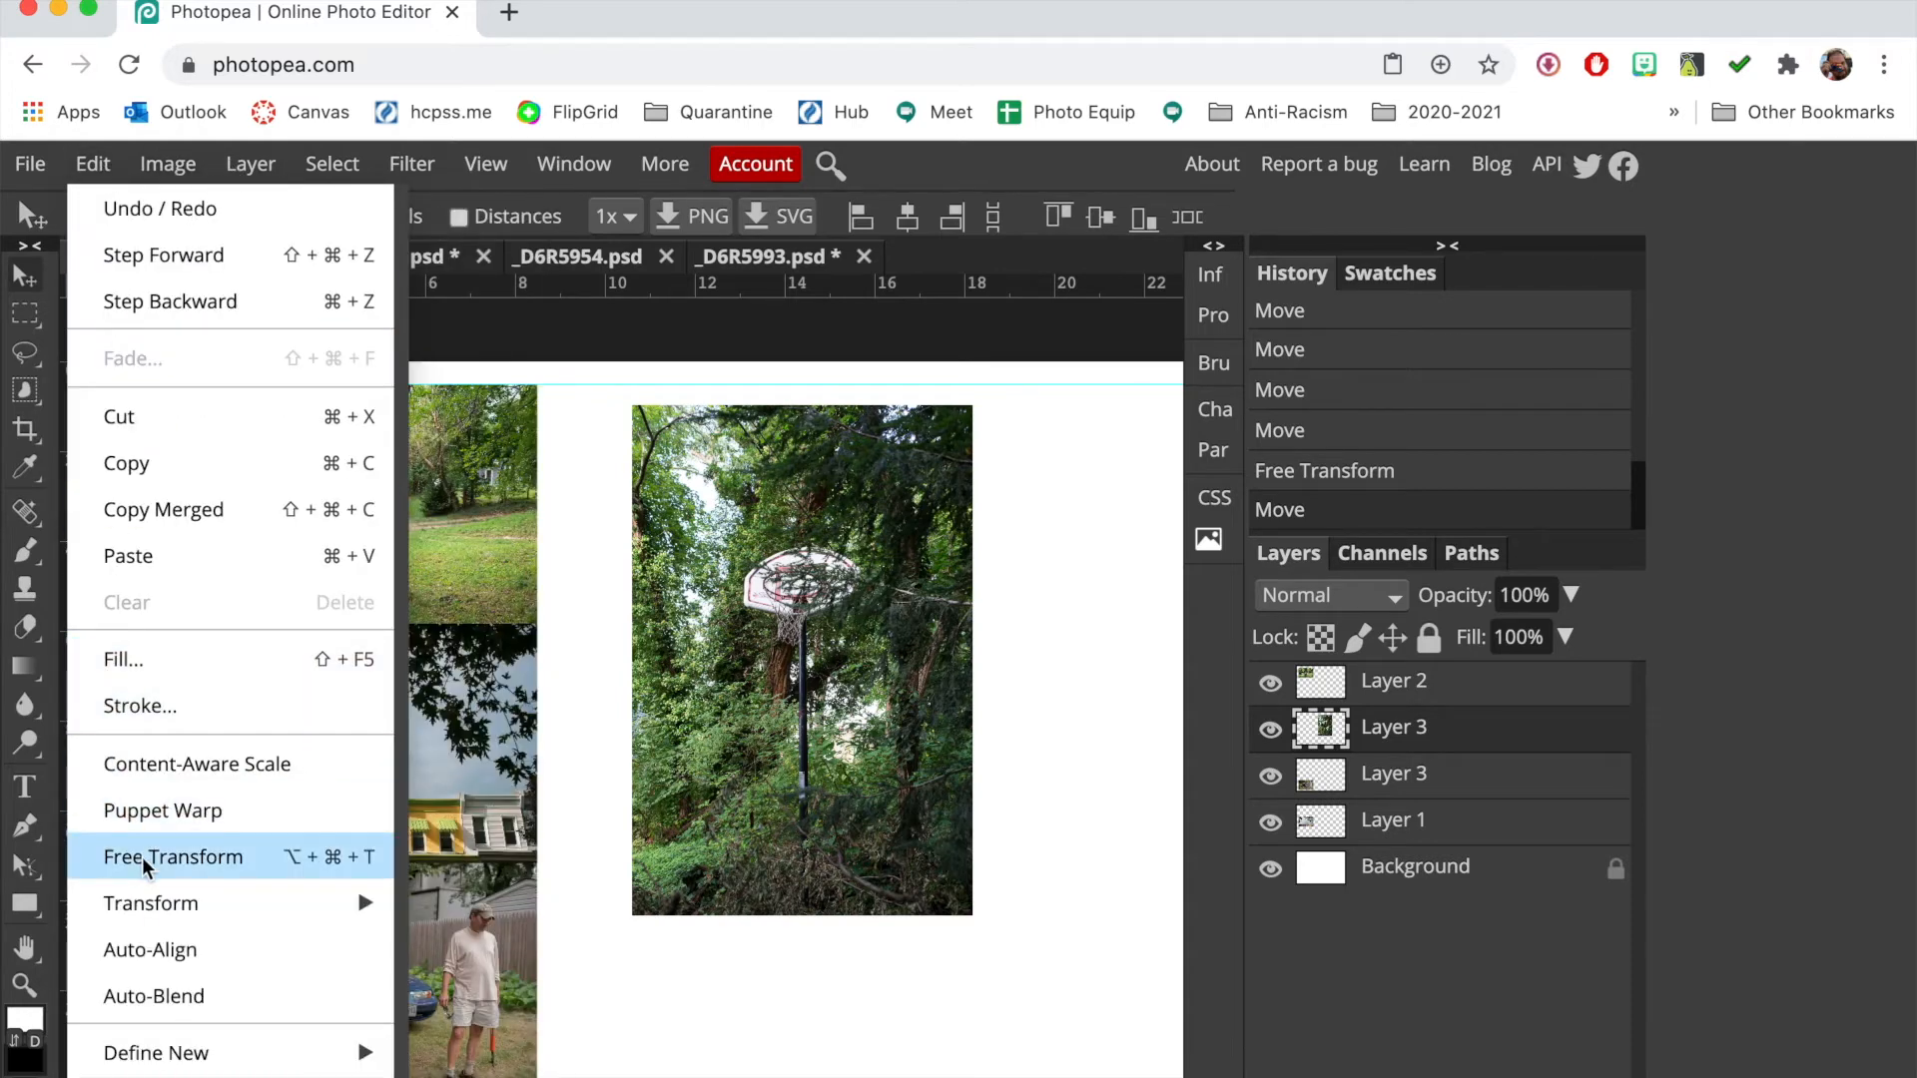
{"action": "left_click", "coordinate": [698, 1004]}
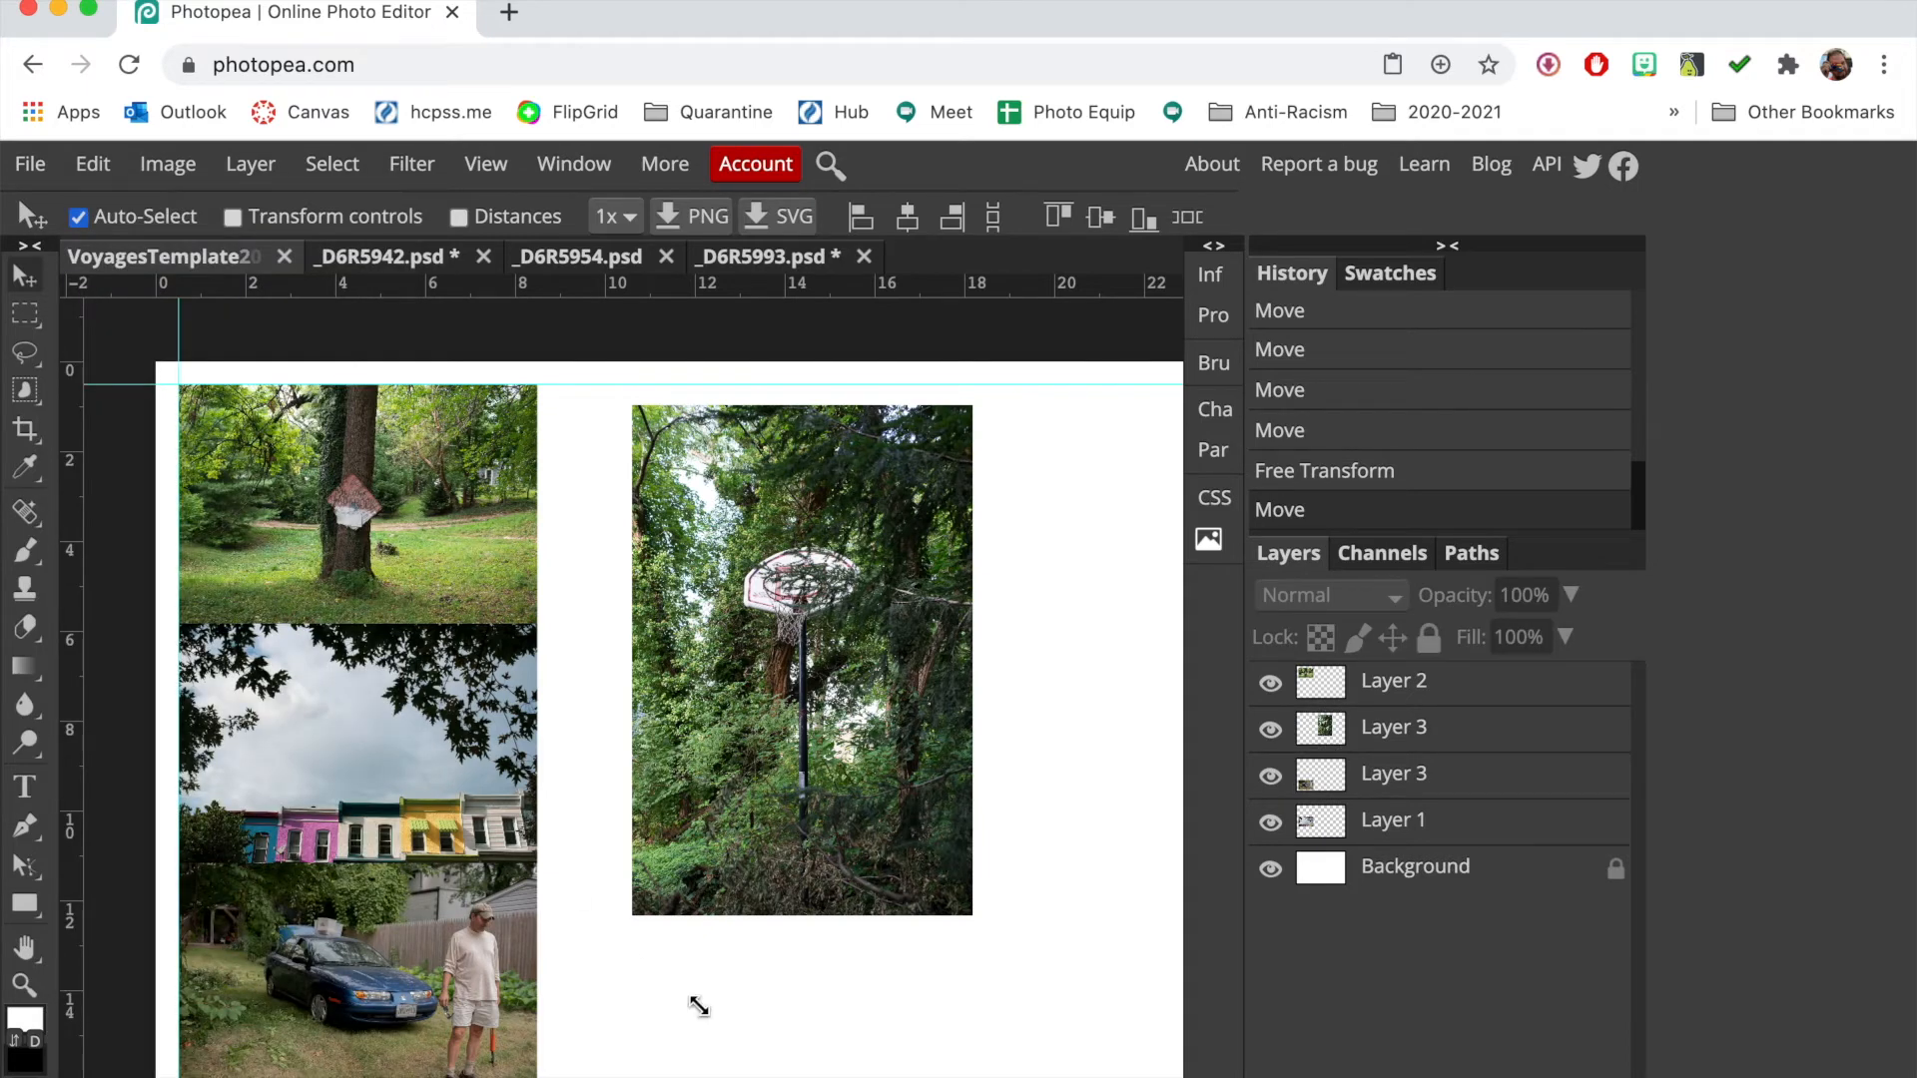
{"action": "key", "text": "ctrl+t"}
{"action": "left_click_drag", "start_coordinate": [848, 762], "coordinate": [806, 779]}
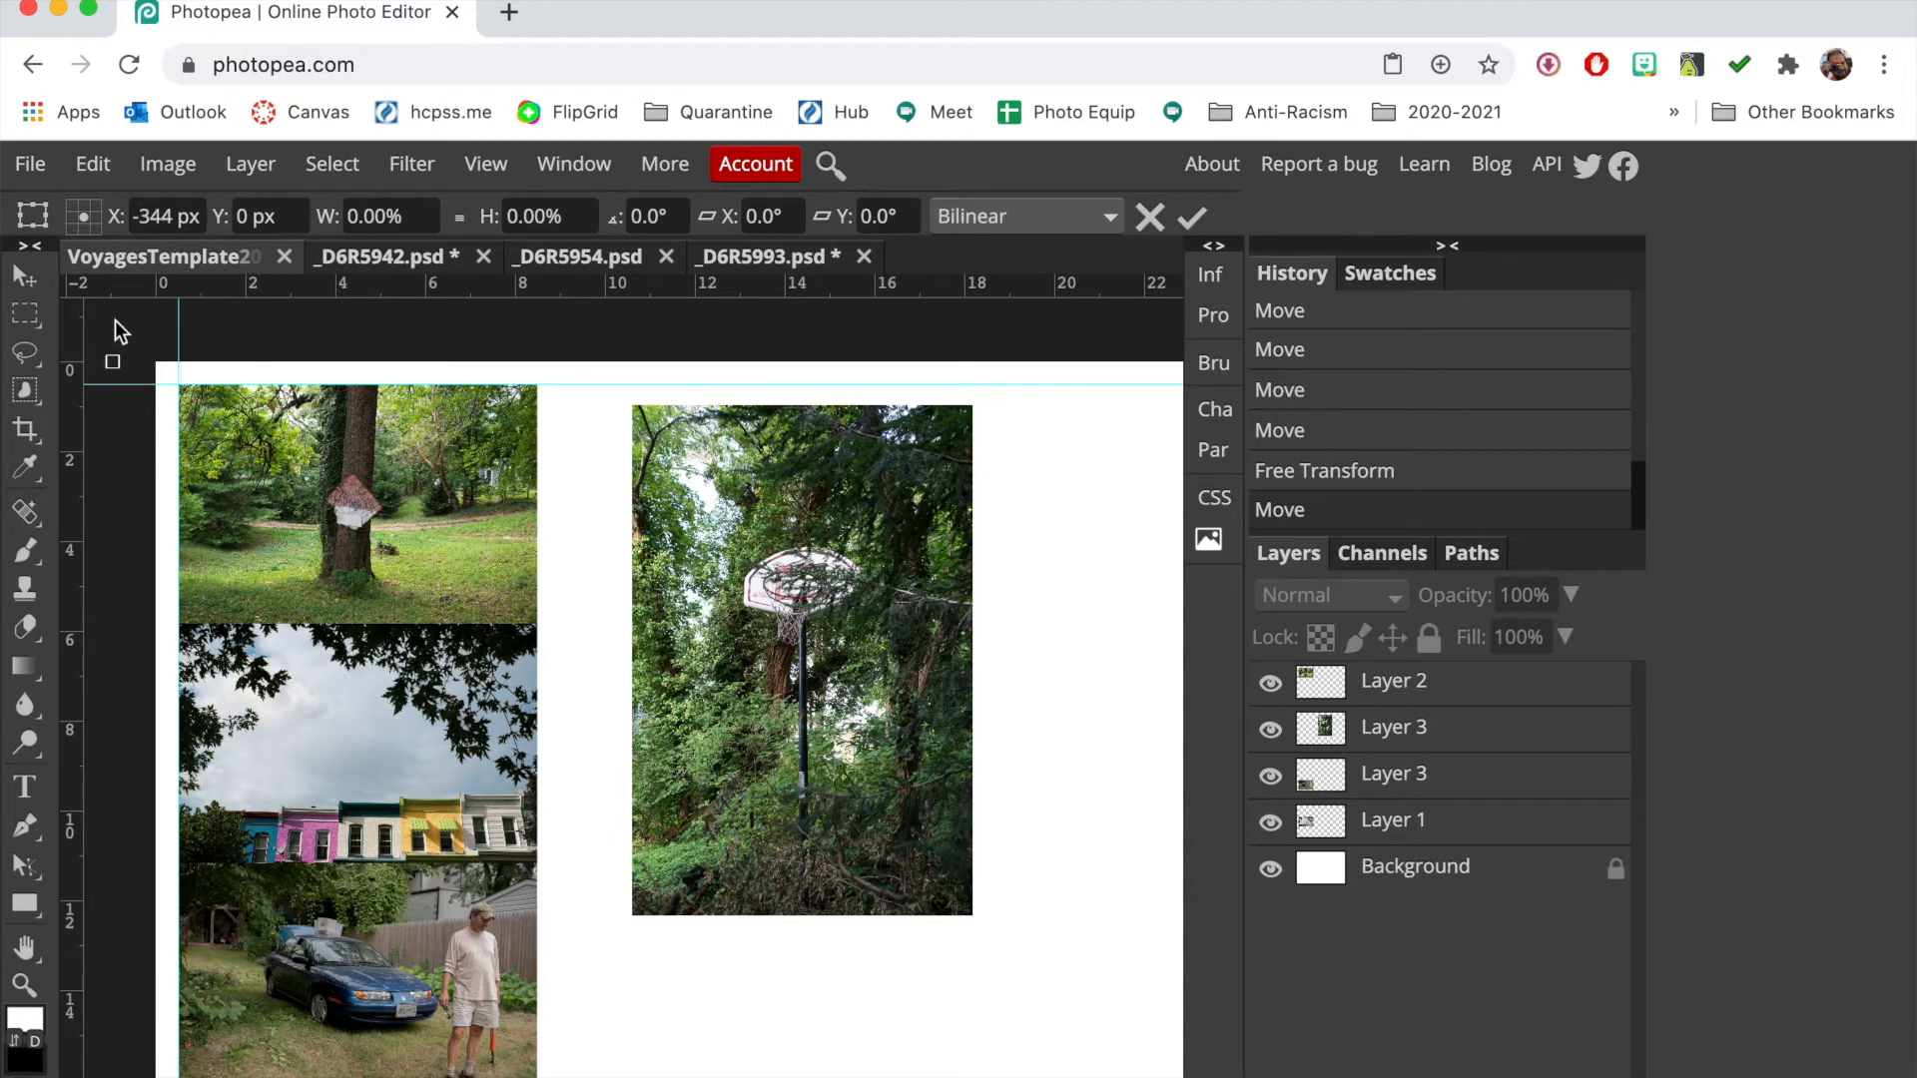
{"action": "left_click", "coordinate": [25, 279]}
Move the basketball-hoop photo clear of the column and use Auto-Select to select the tree, rowhouse and hoop photos in turn
{"action": "left_click_drag", "start_coordinate": [868, 693], "coordinate": [916, 764]}
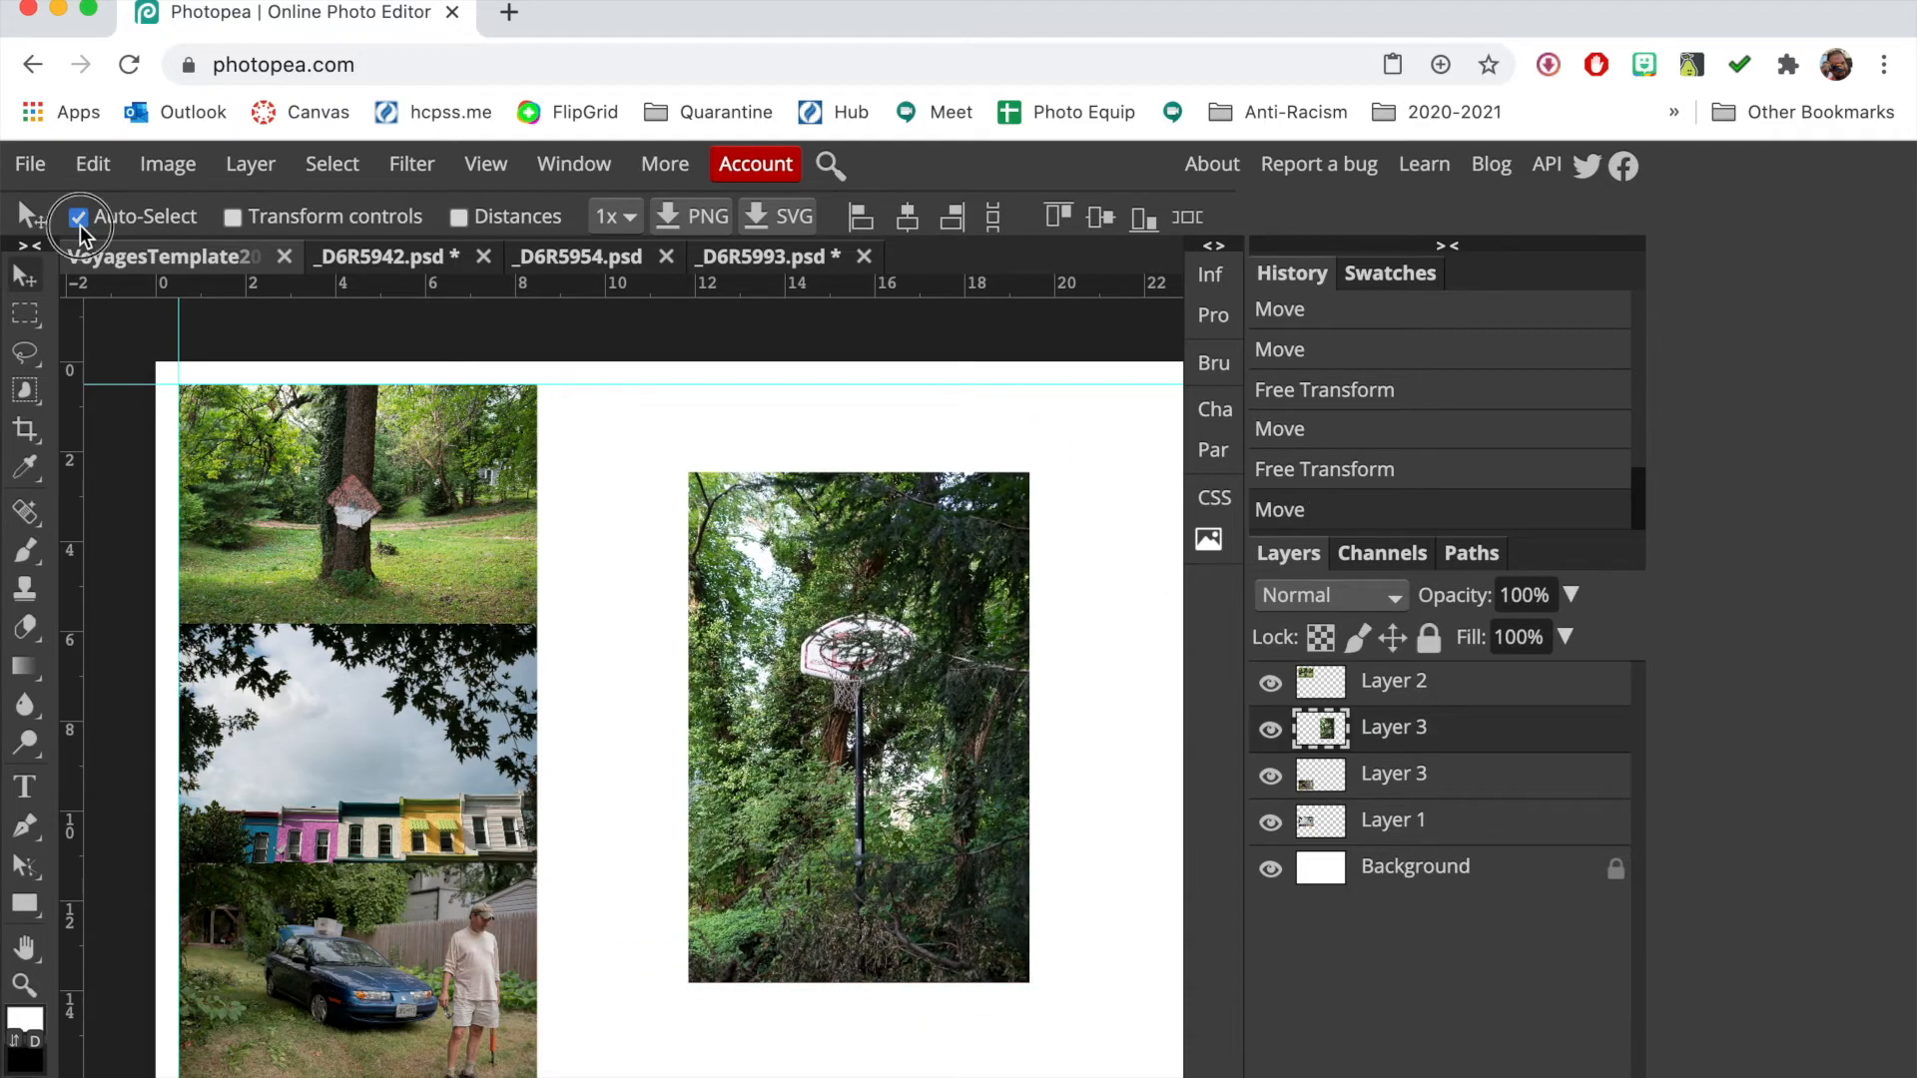
{"action": "left_click", "coordinate": [434, 525]}
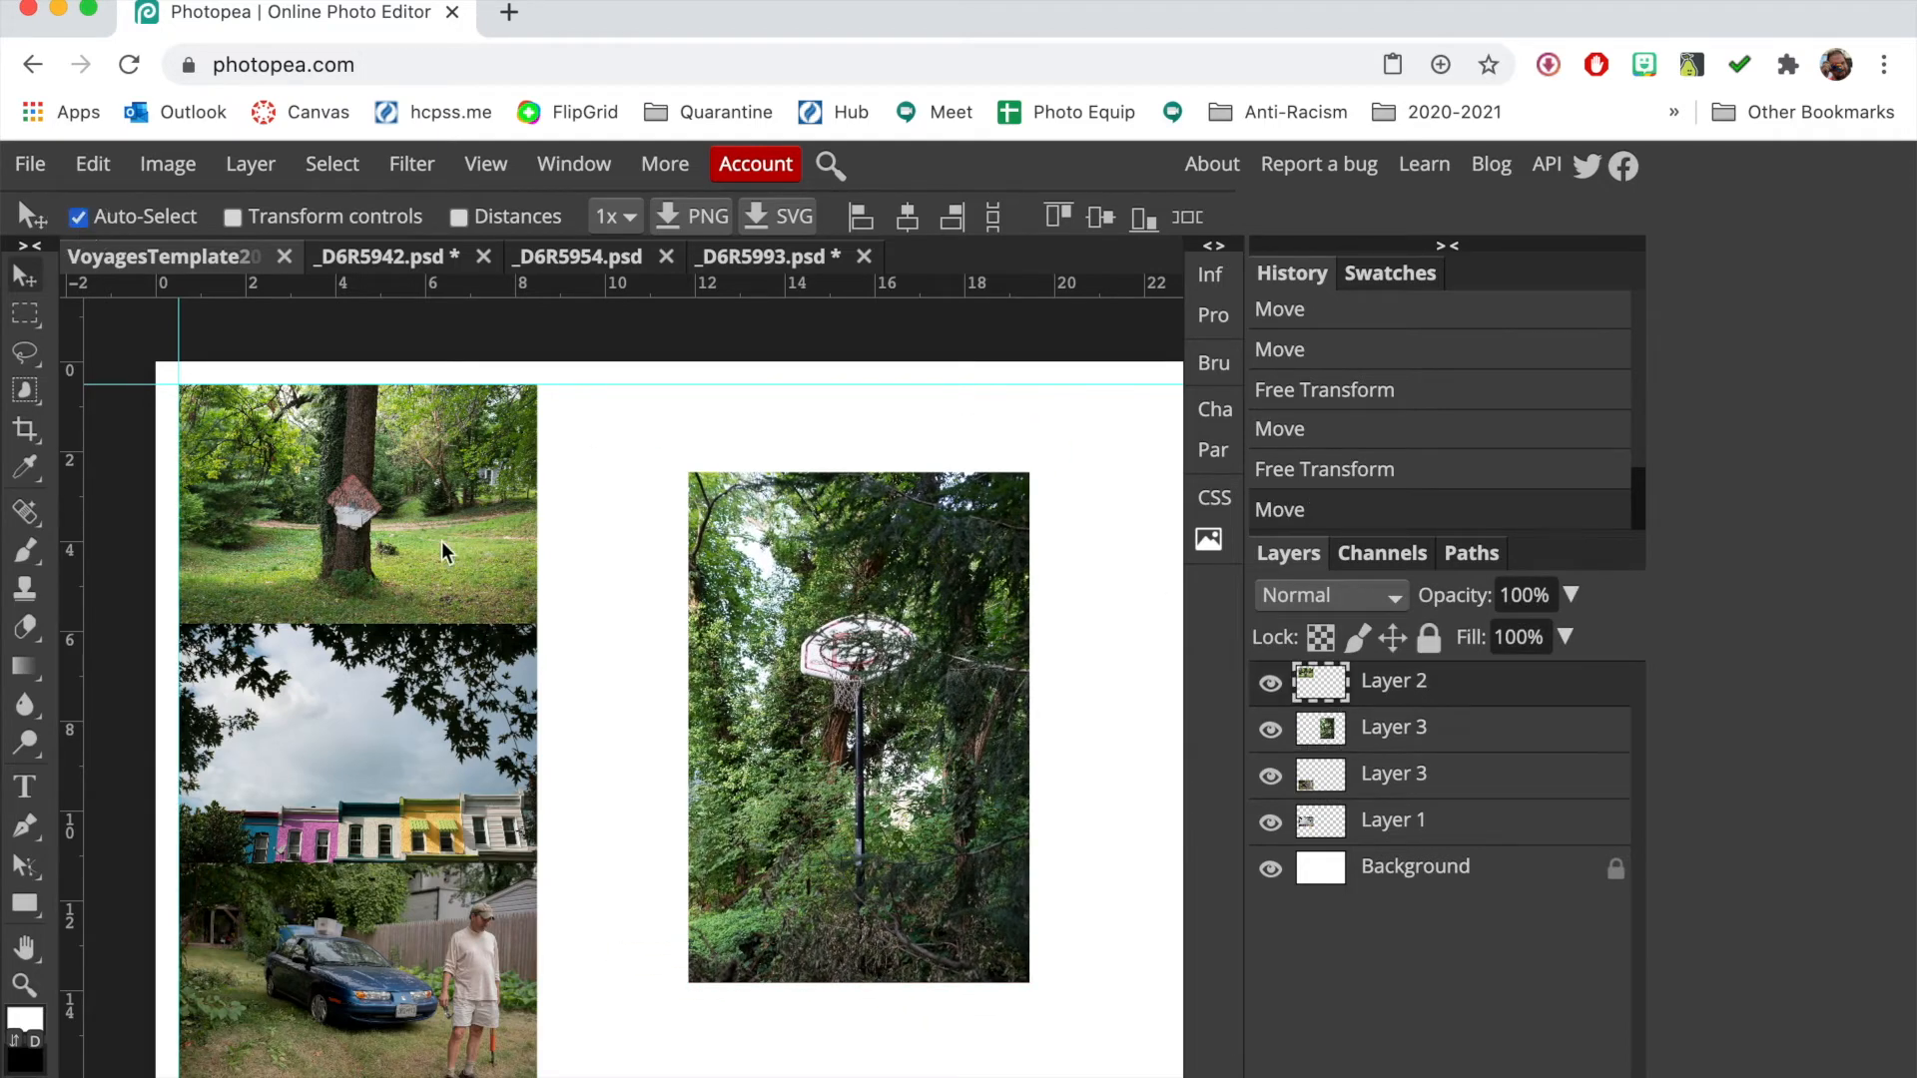
{"action": "left_click", "coordinate": [457, 663]}
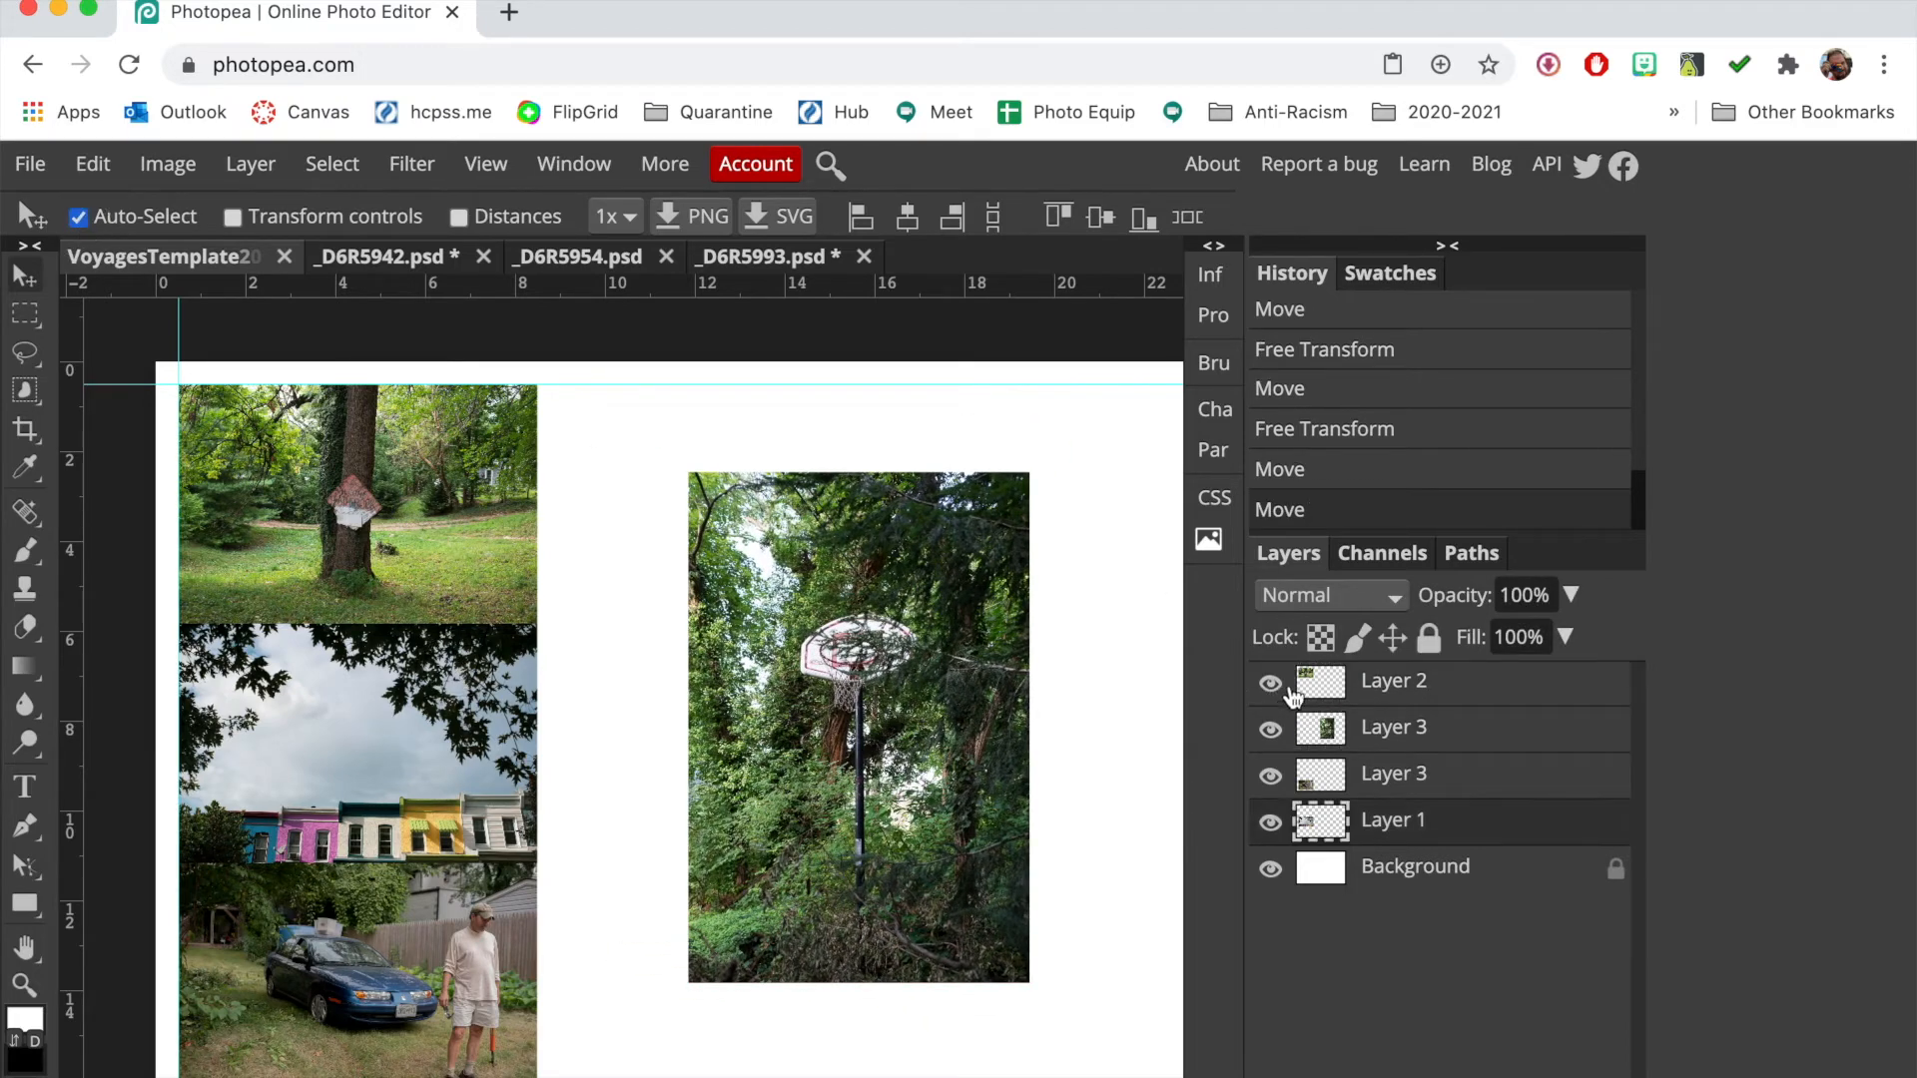
{"action": "left_click", "coordinate": [871, 774]}
{"action": "left_click_drag", "start_coordinate": [870, 636], "coordinate": [867, 704]}
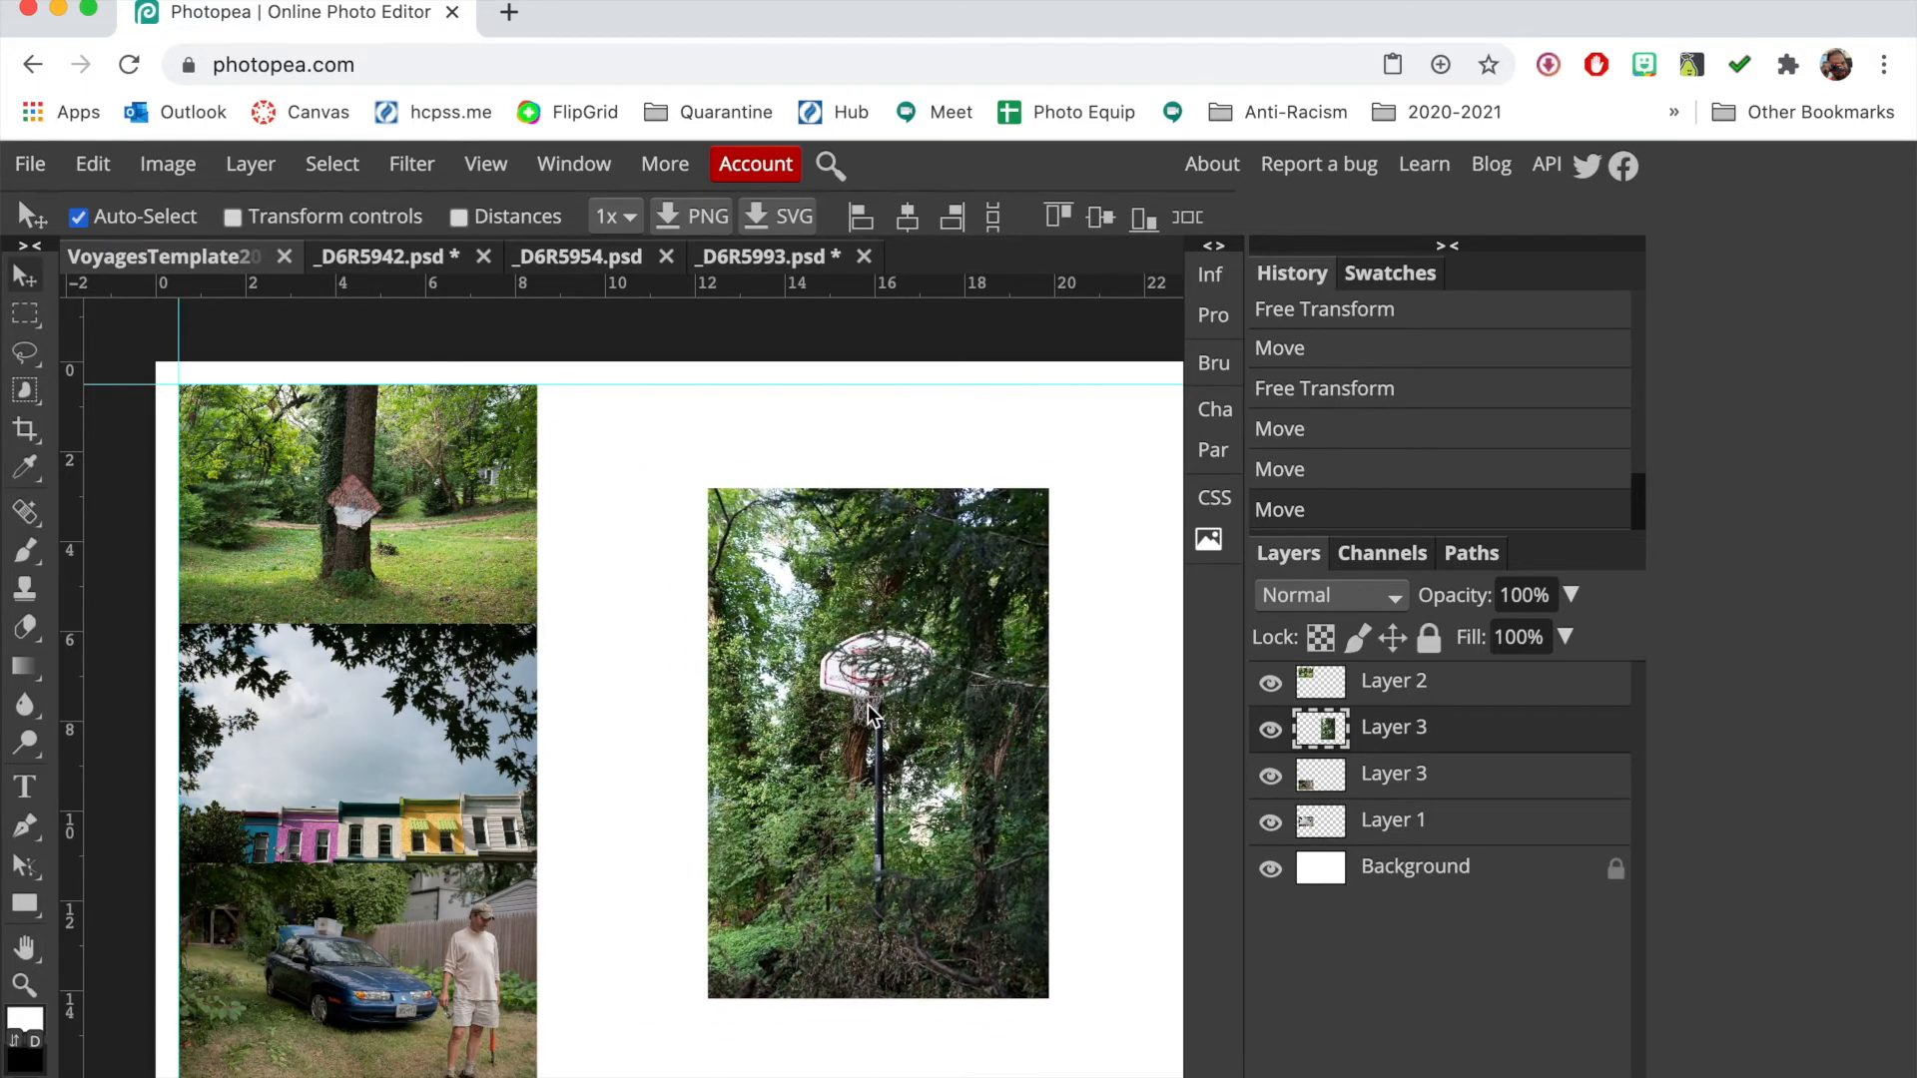
Scale the basketball-hoop photo to about 47% with Free Transform, placing it flush against the tree photo and the upper margin guide
{"action": "key", "text": "ctrl+t"}
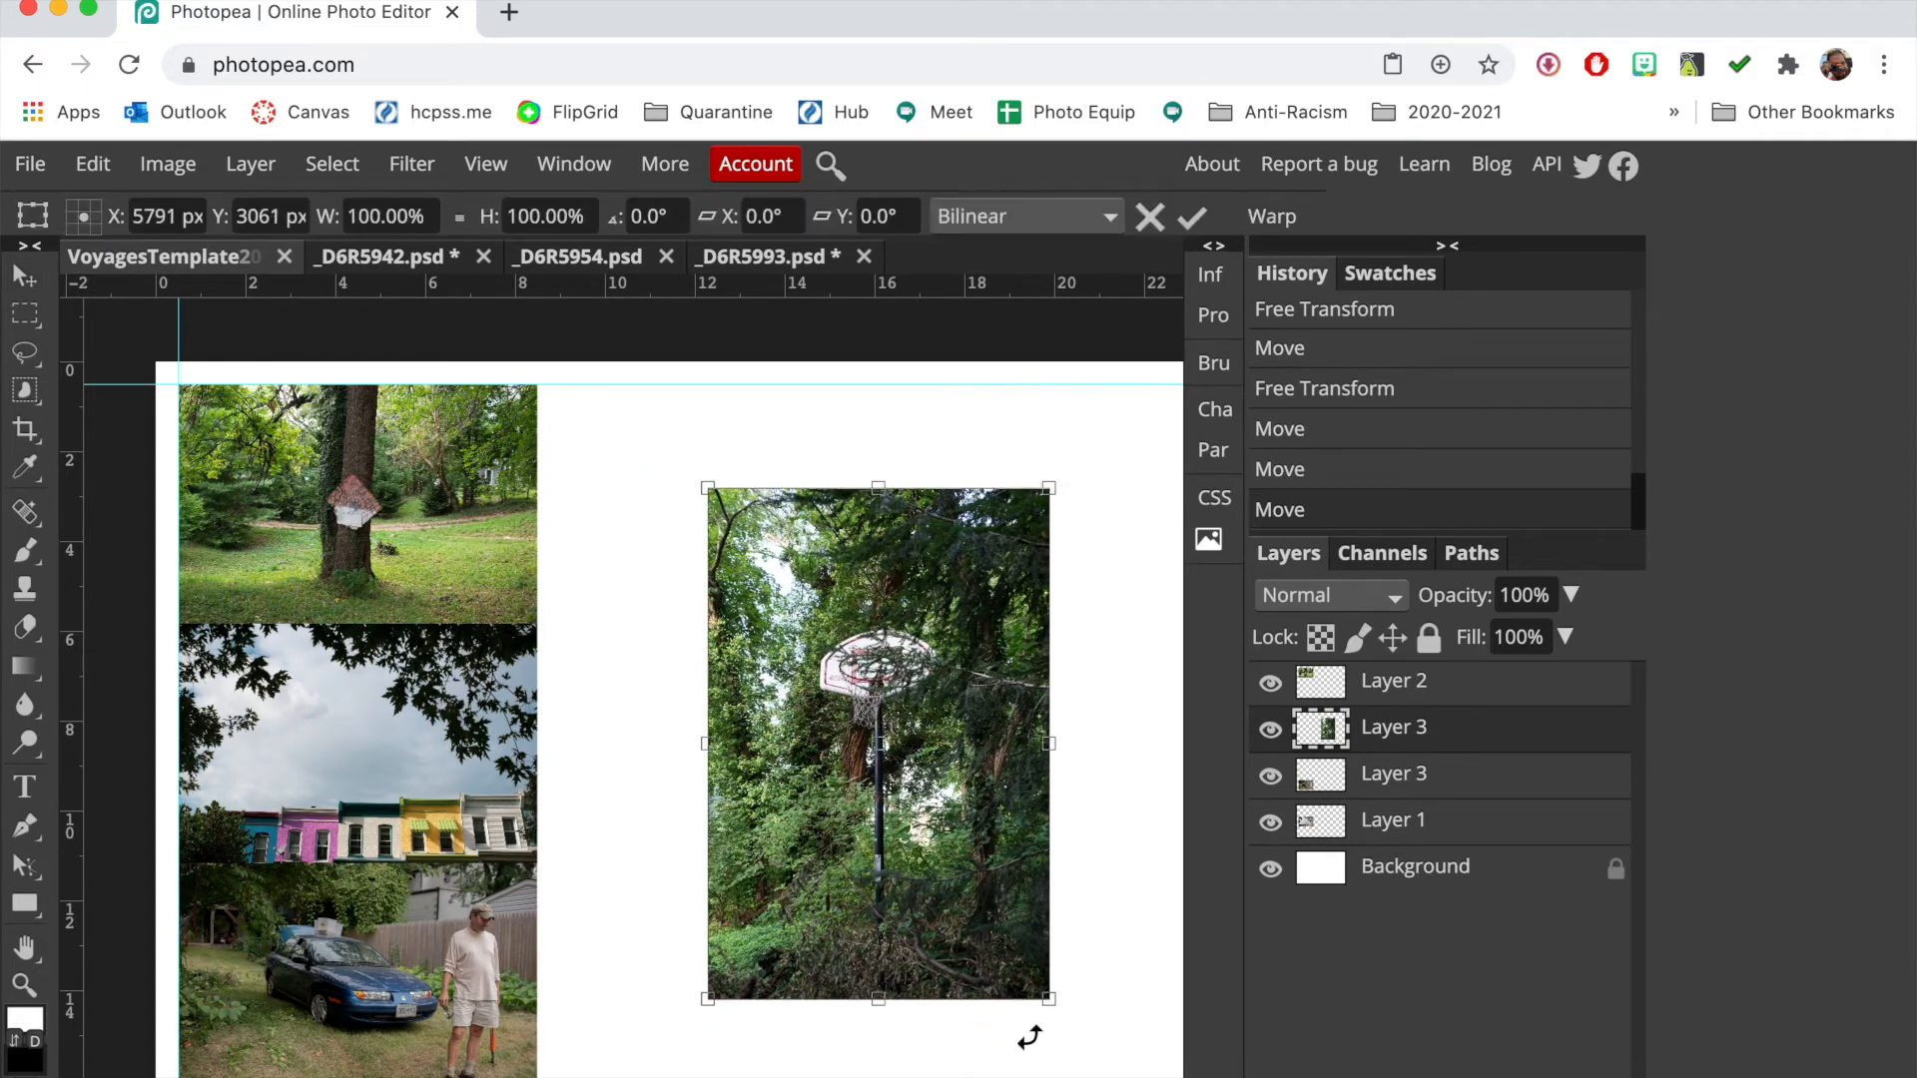
{"action": "left_click_drag", "start_coordinate": [1047, 1002], "coordinate": [950, 908]}
{"action": "left_click_drag", "start_coordinate": [786, 718], "coordinate": [659, 633]}
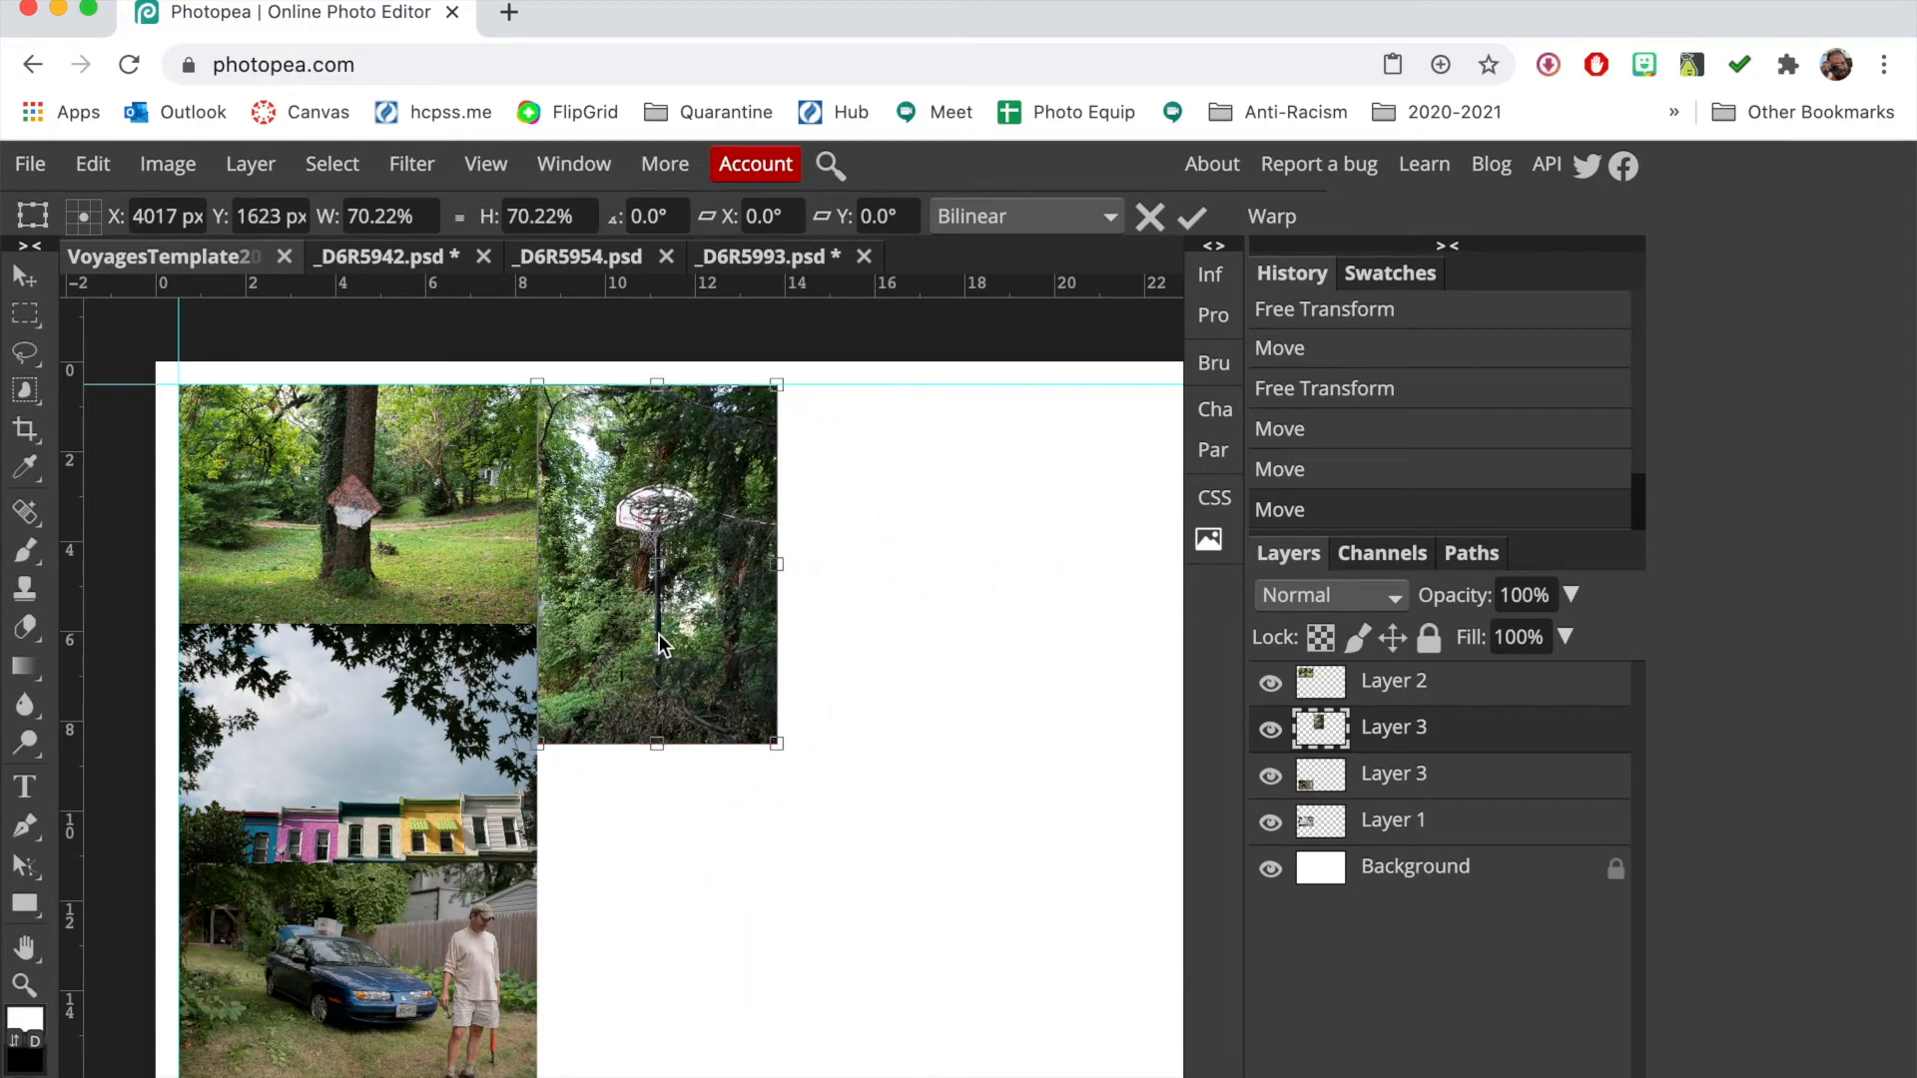
{"action": "scroll", "coordinate": [659, 633], "scroll_direction": "up", "scroll_amount": 5}
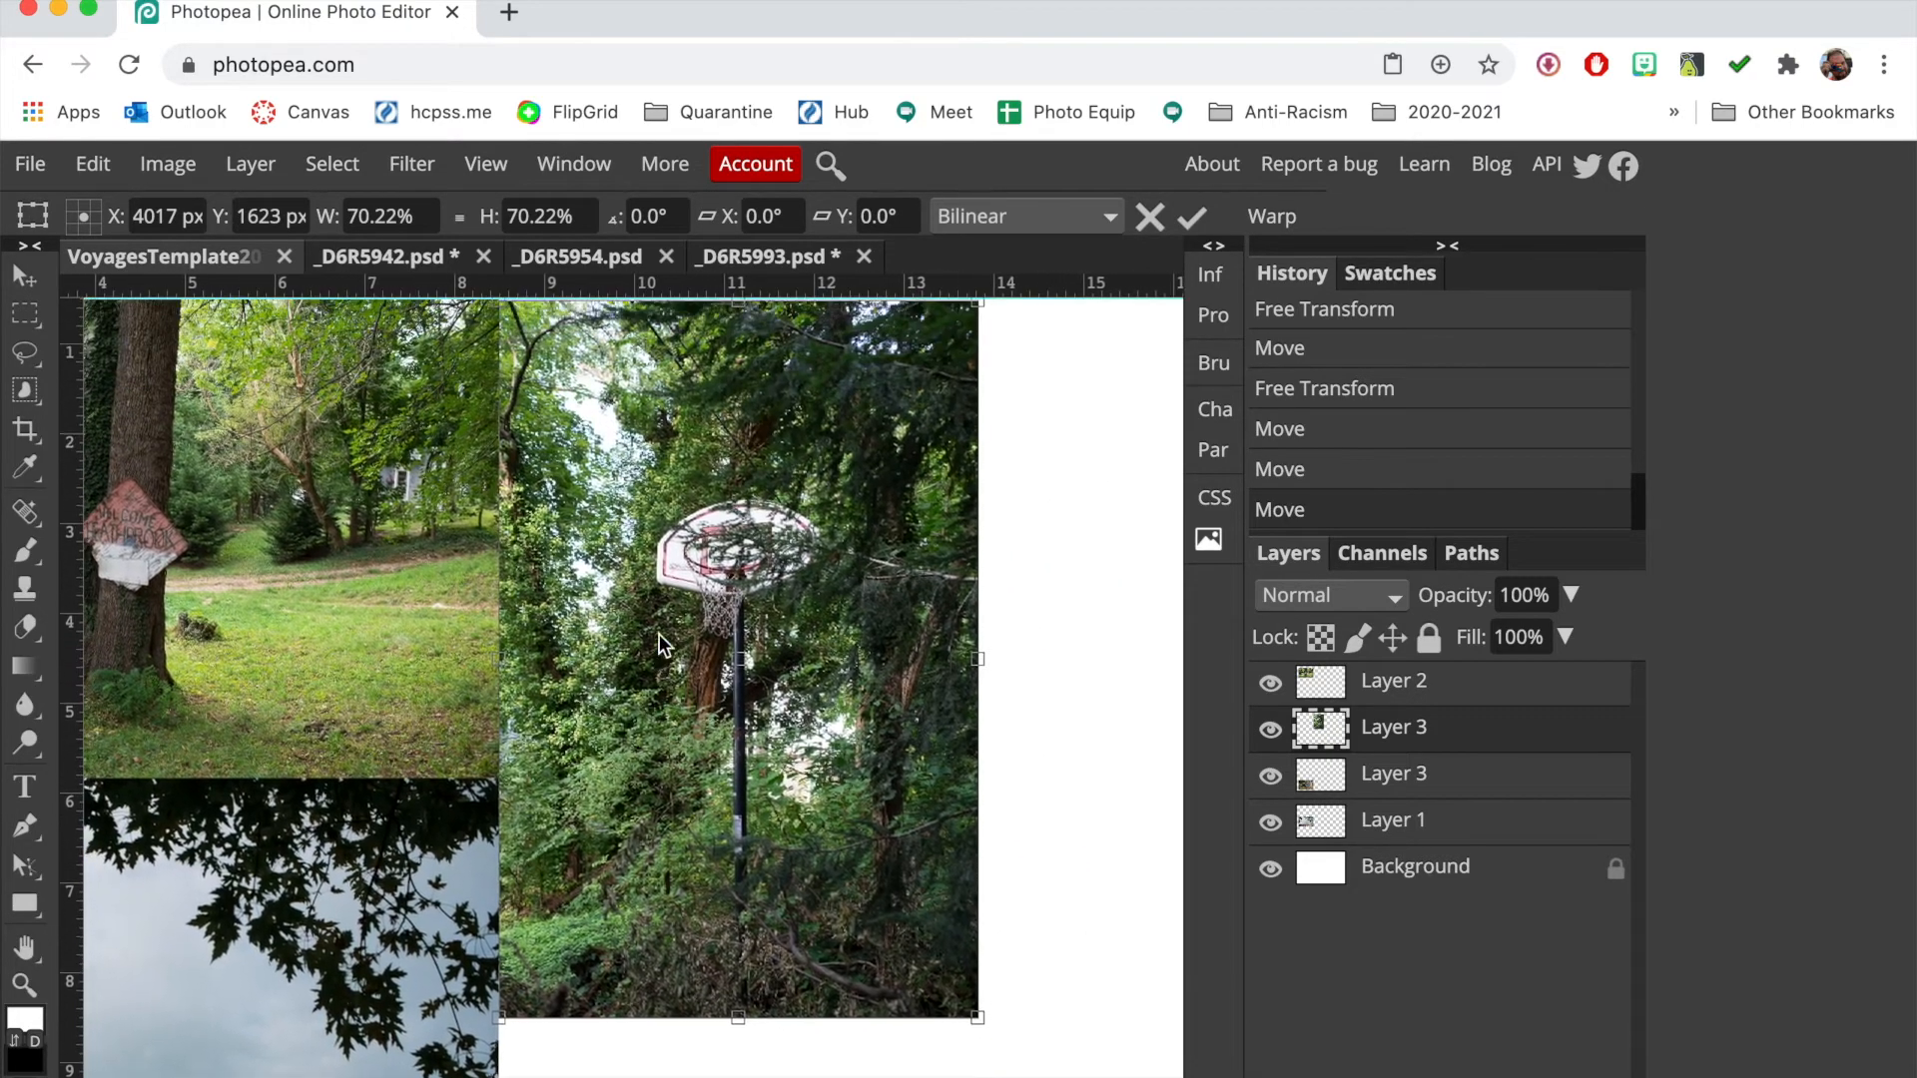
{"action": "scroll", "coordinate": [779, 910], "scroll_direction": "down", "scroll_amount": 3}
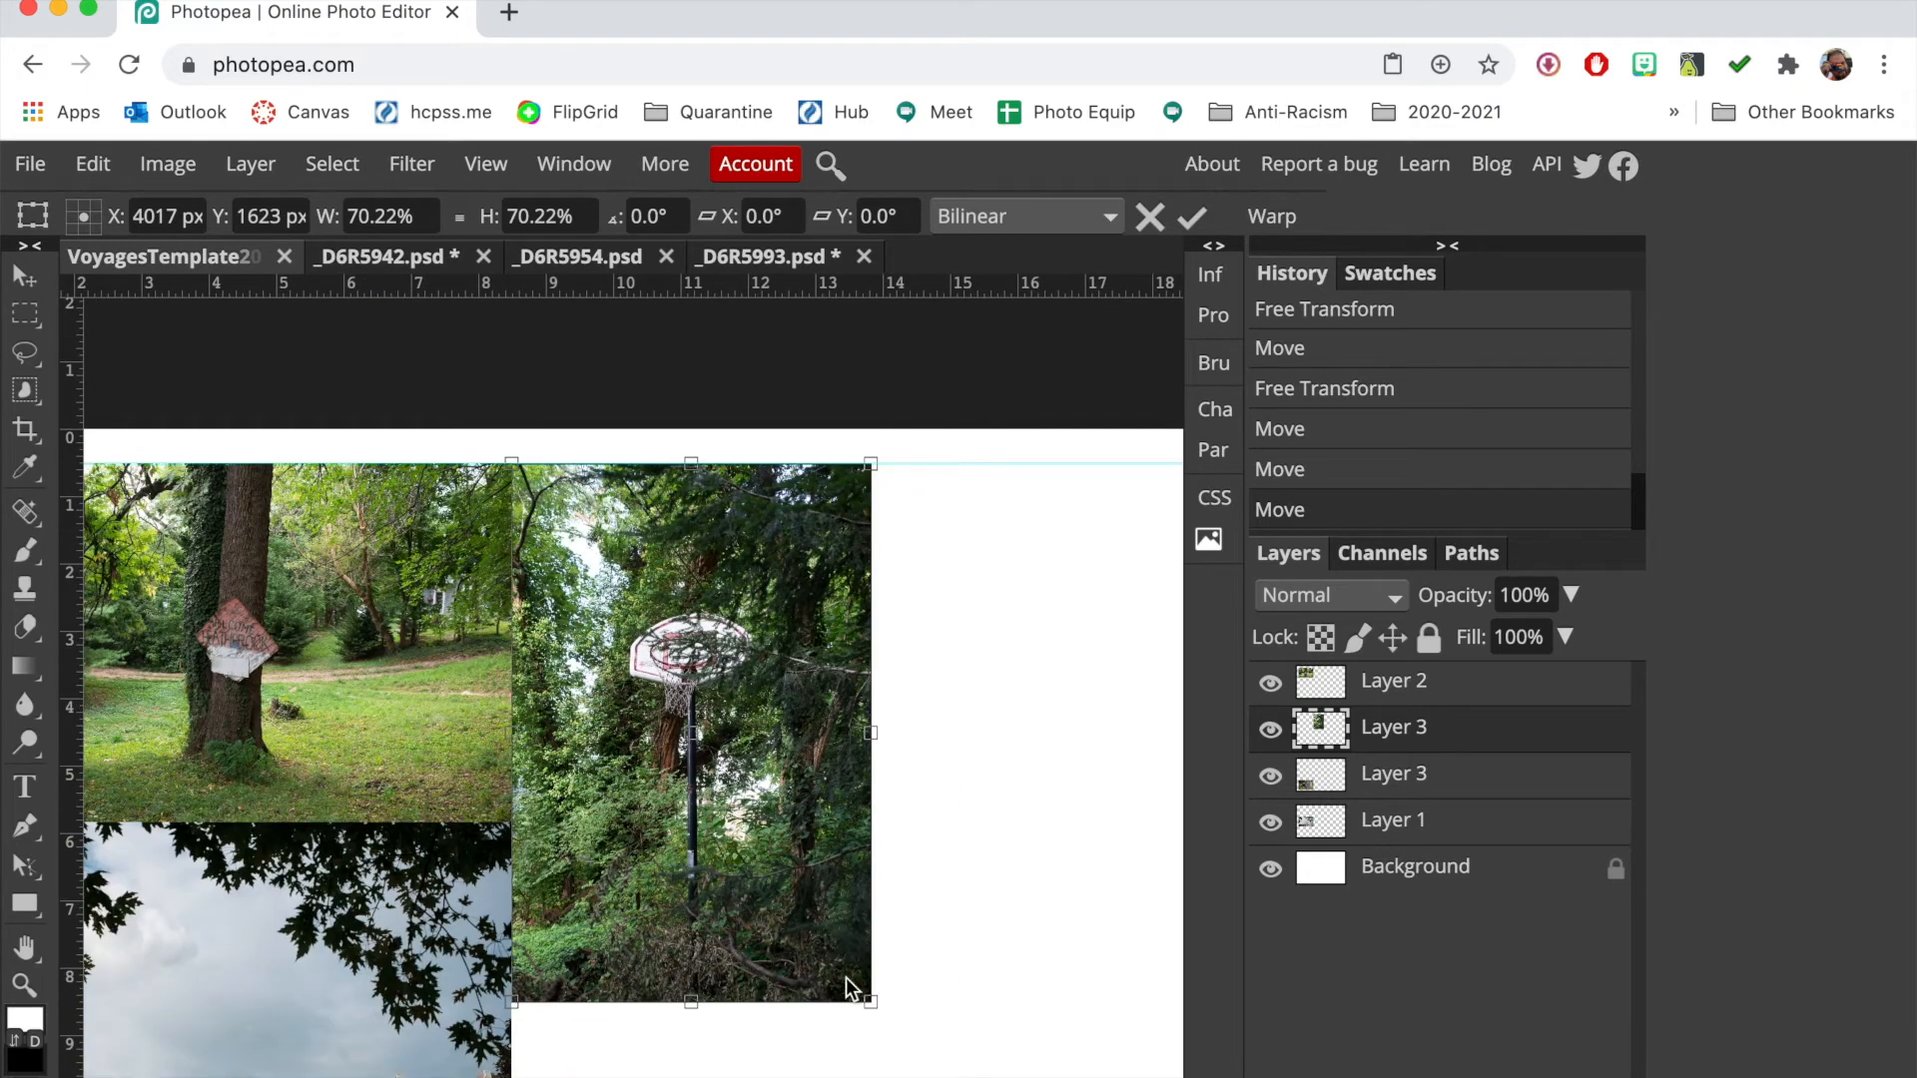
{"action": "left_click_drag", "start_coordinate": [869, 1002], "coordinate": [753, 871]}
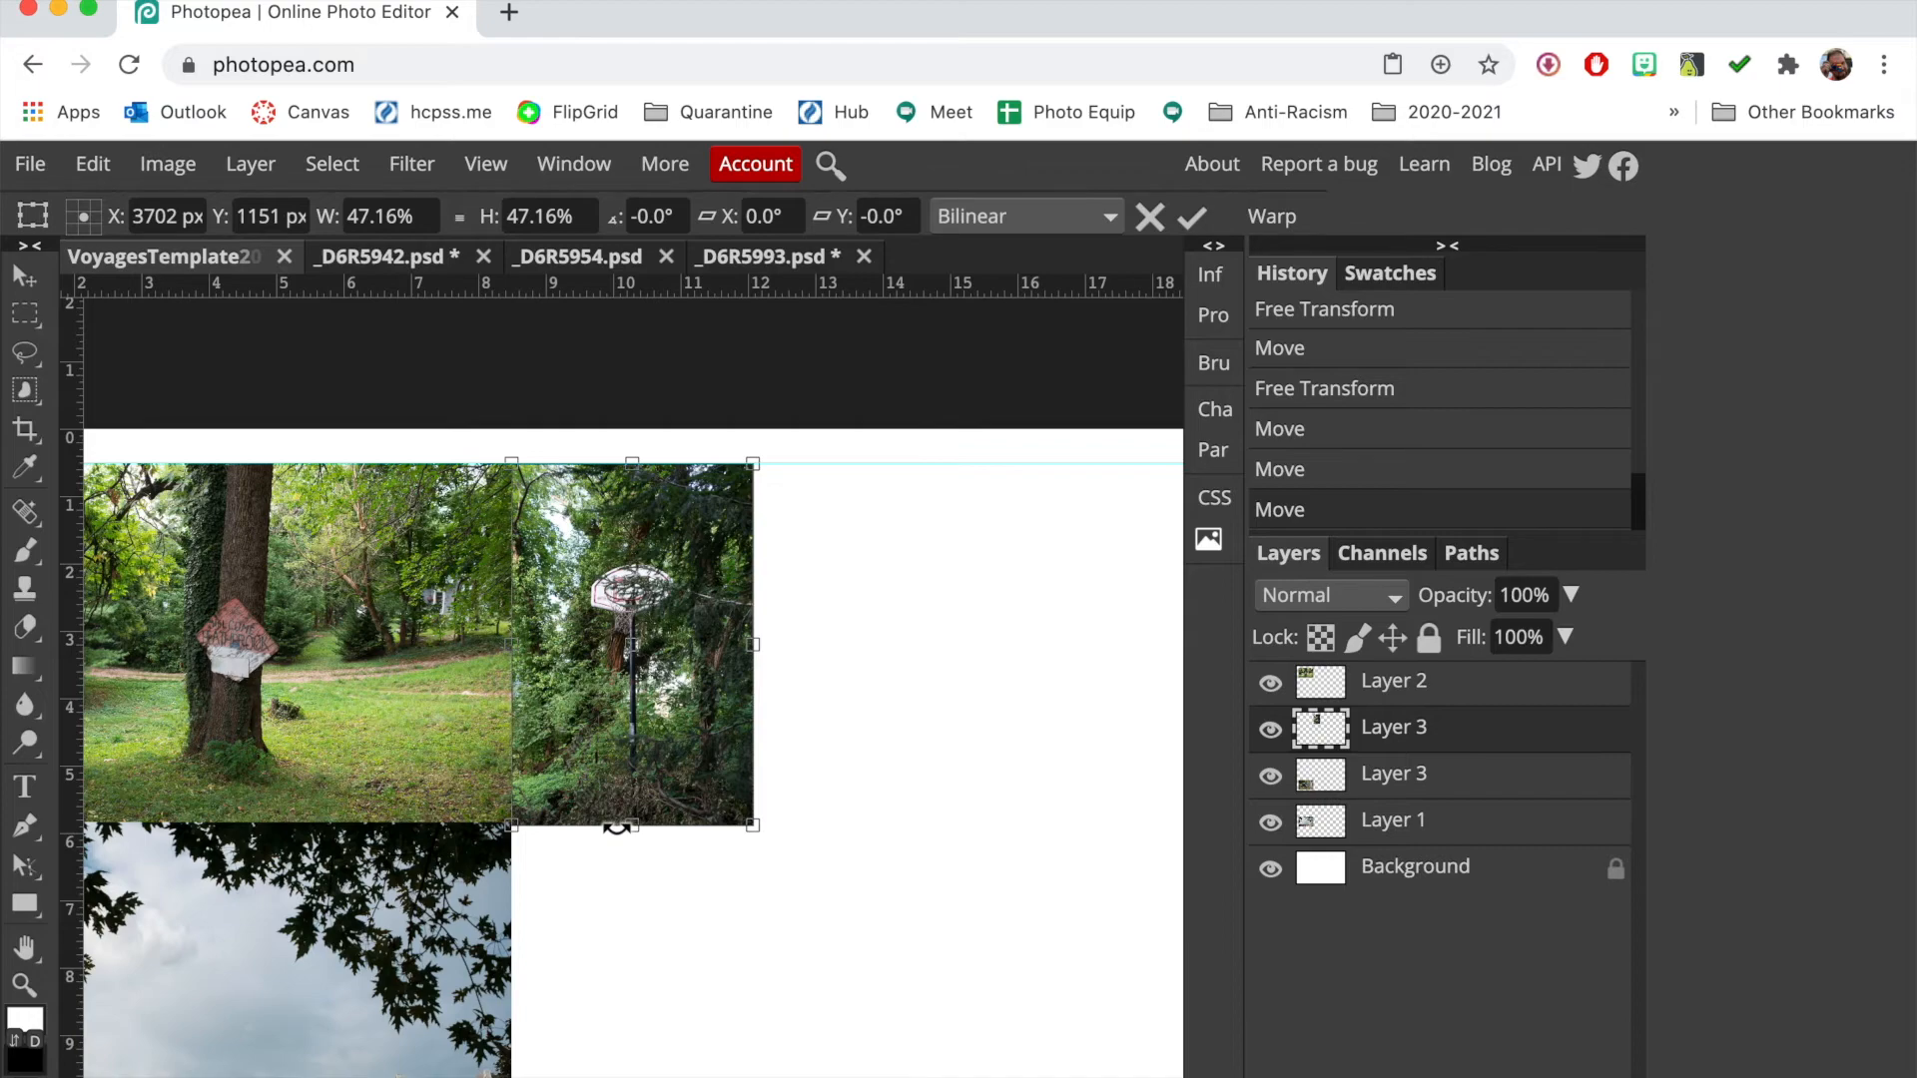
{"action": "key", "text": "Return"}
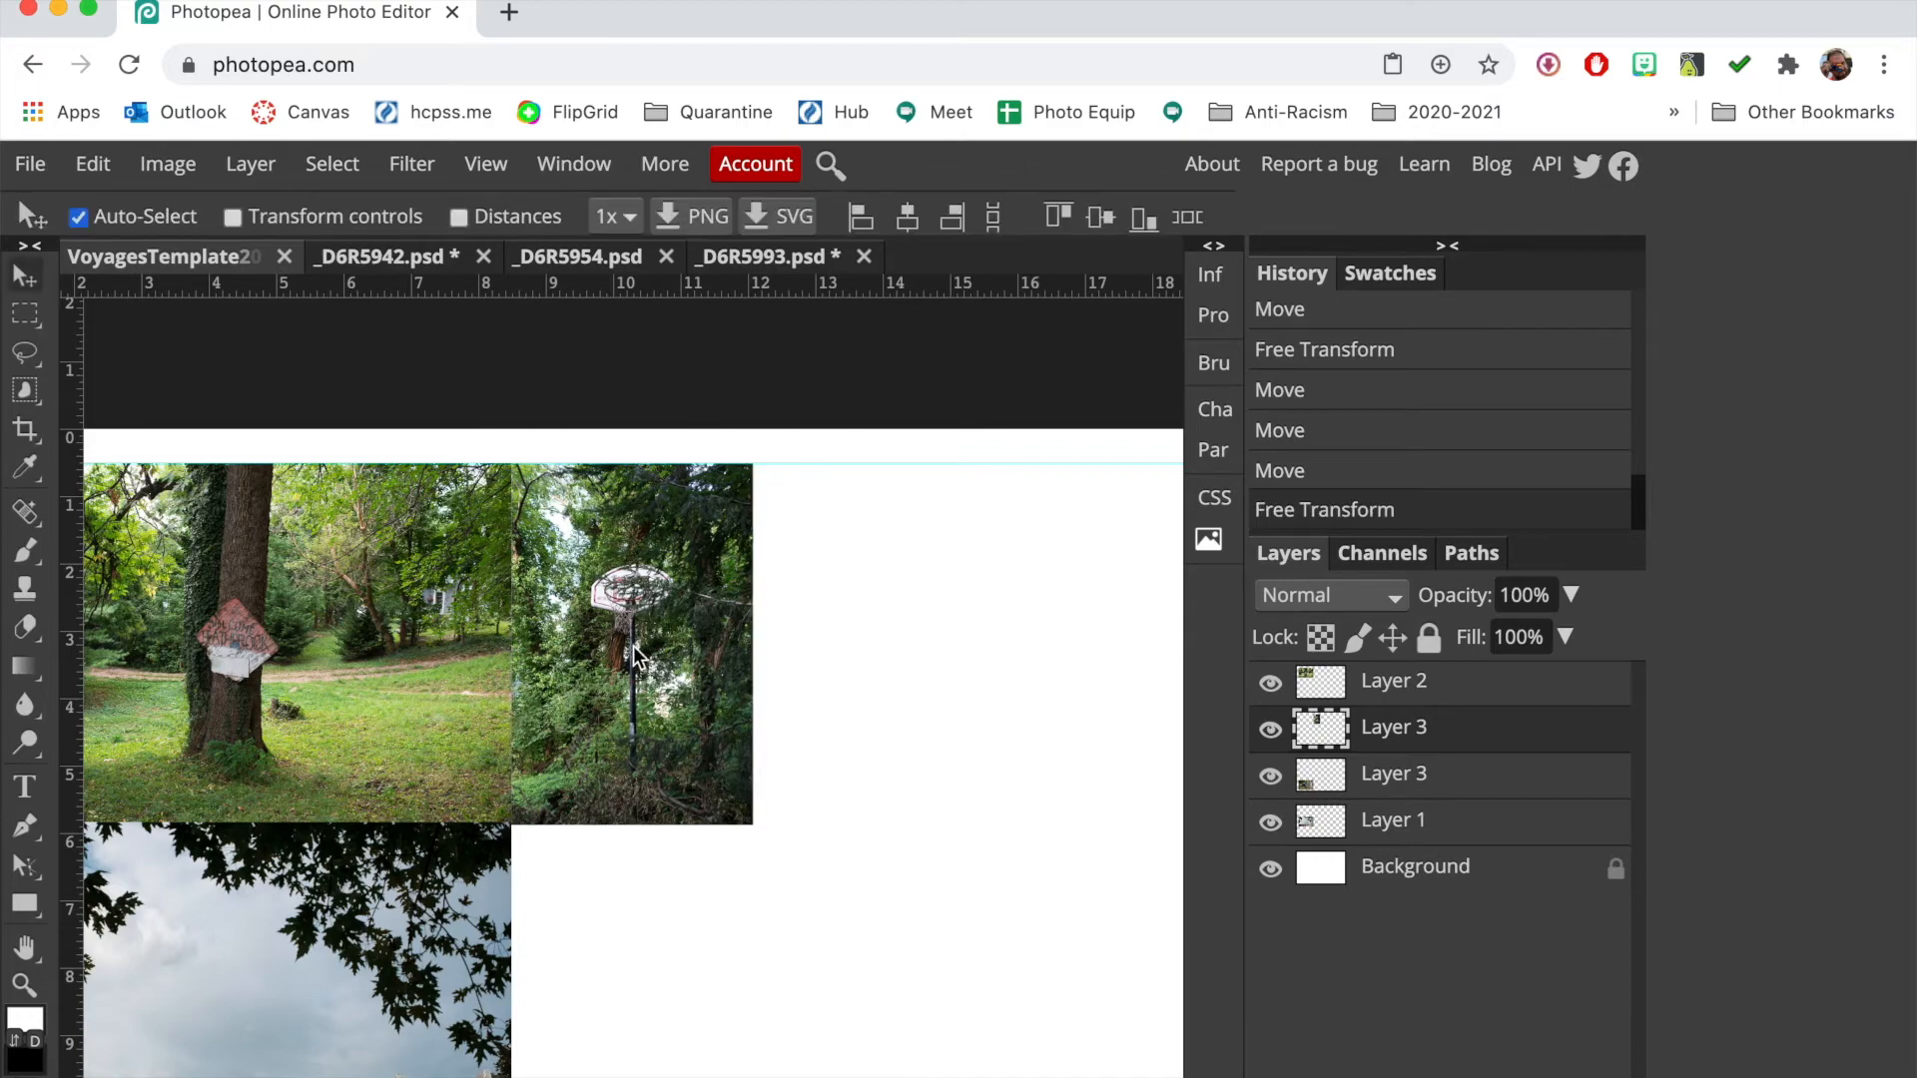
Add a horizontal guide along the tree photo's lower edge and move the basketball-hoop photo's lower edge up to it
{"action": "scroll", "coordinate": [633, 645], "scroll_direction": "up", "scroll_amount": 5}
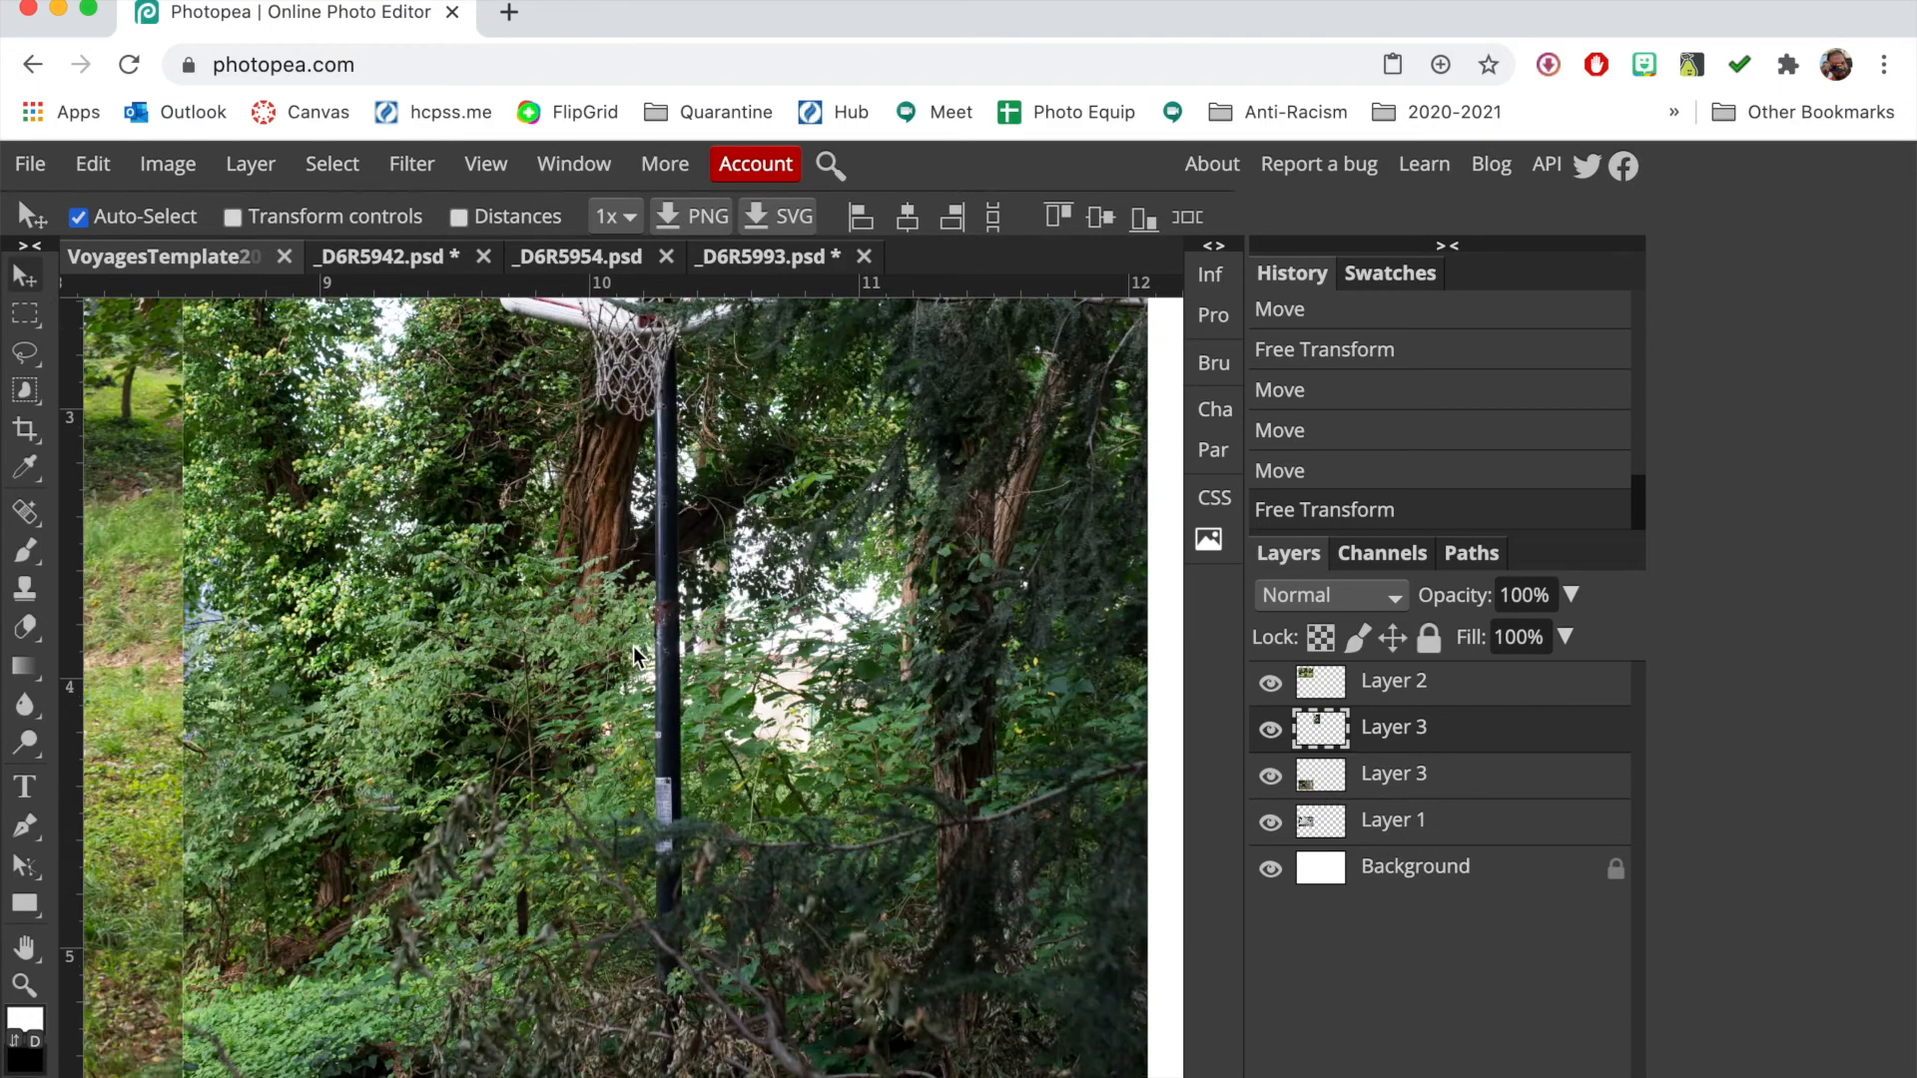
{"action": "scroll", "coordinate": [633, 645], "scroll_direction": "down", "scroll_amount": 5}
{"action": "scroll", "coordinate": [632, 645], "scroll_direction": "left", "scroll_amount": 3}
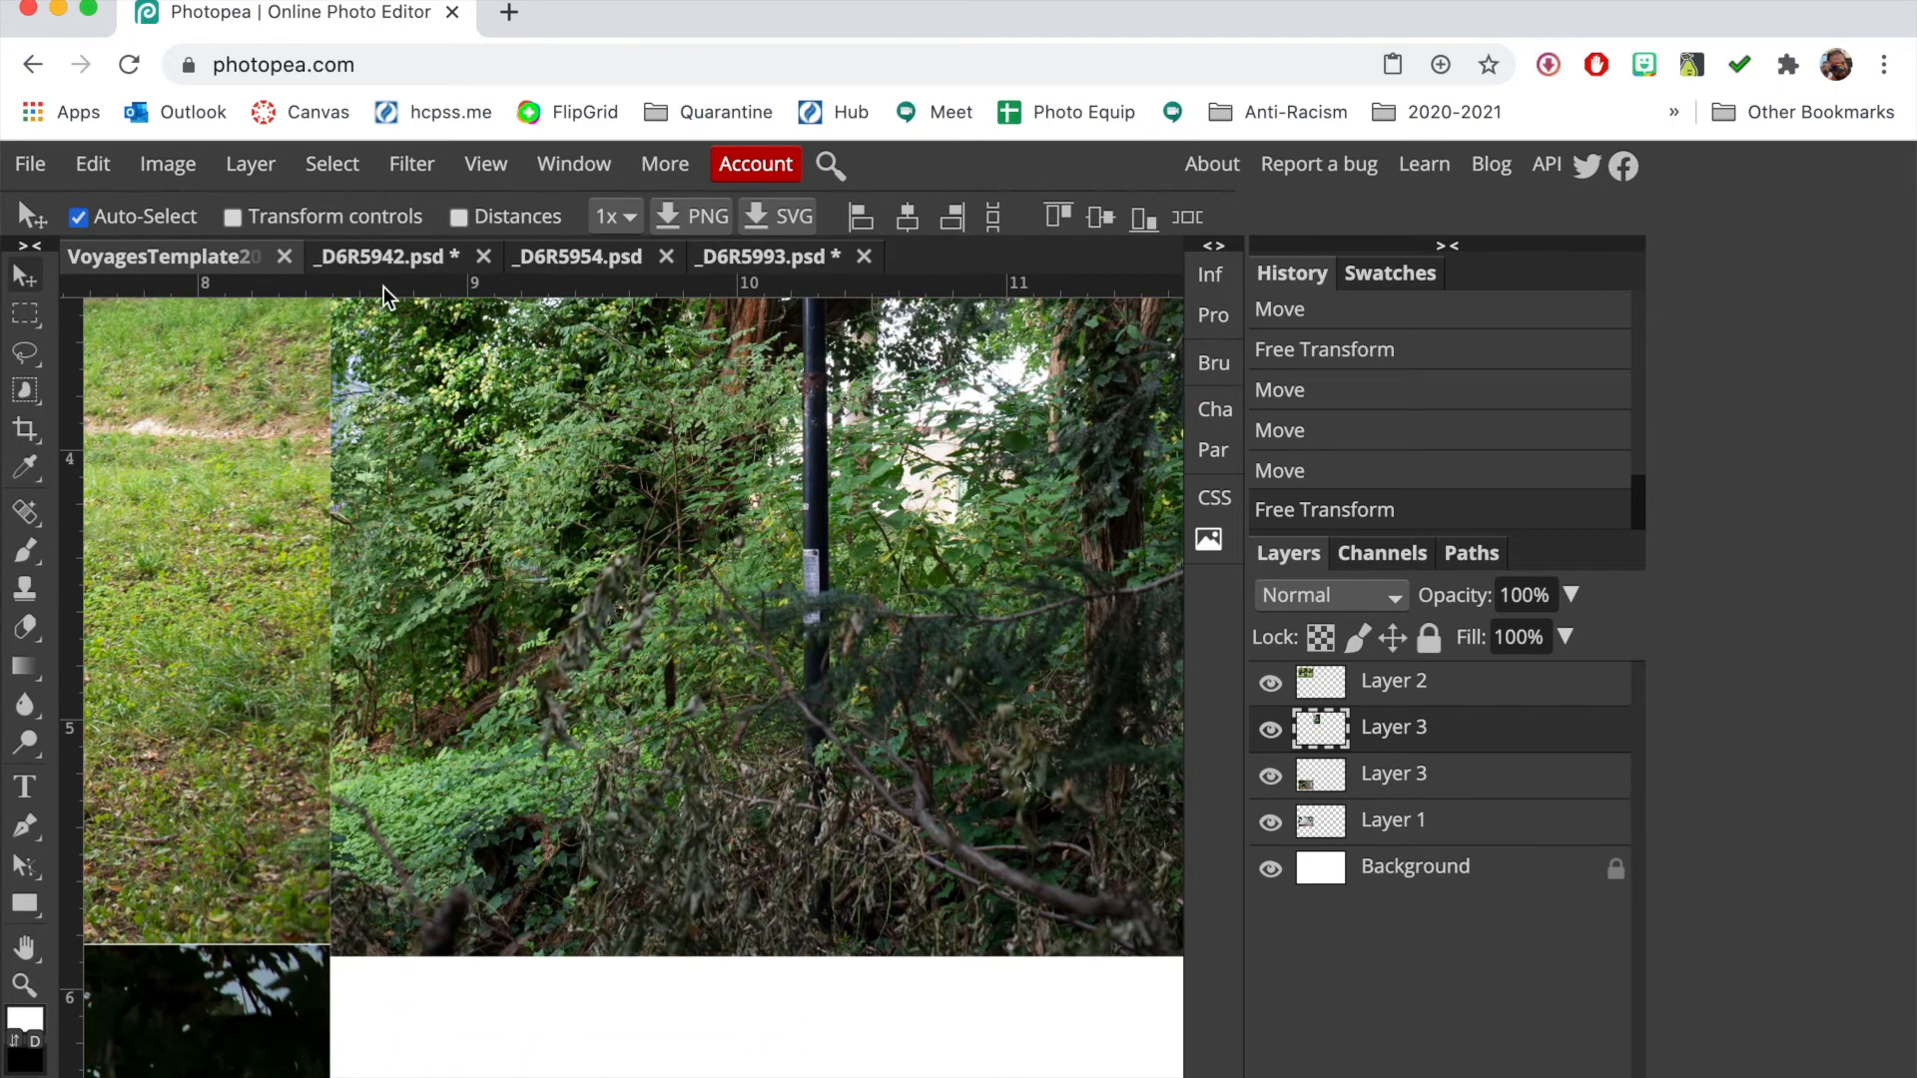
{"action": "left_click_drag", "start_coordinate": [391, 284], "coordinate": [270, 946]}
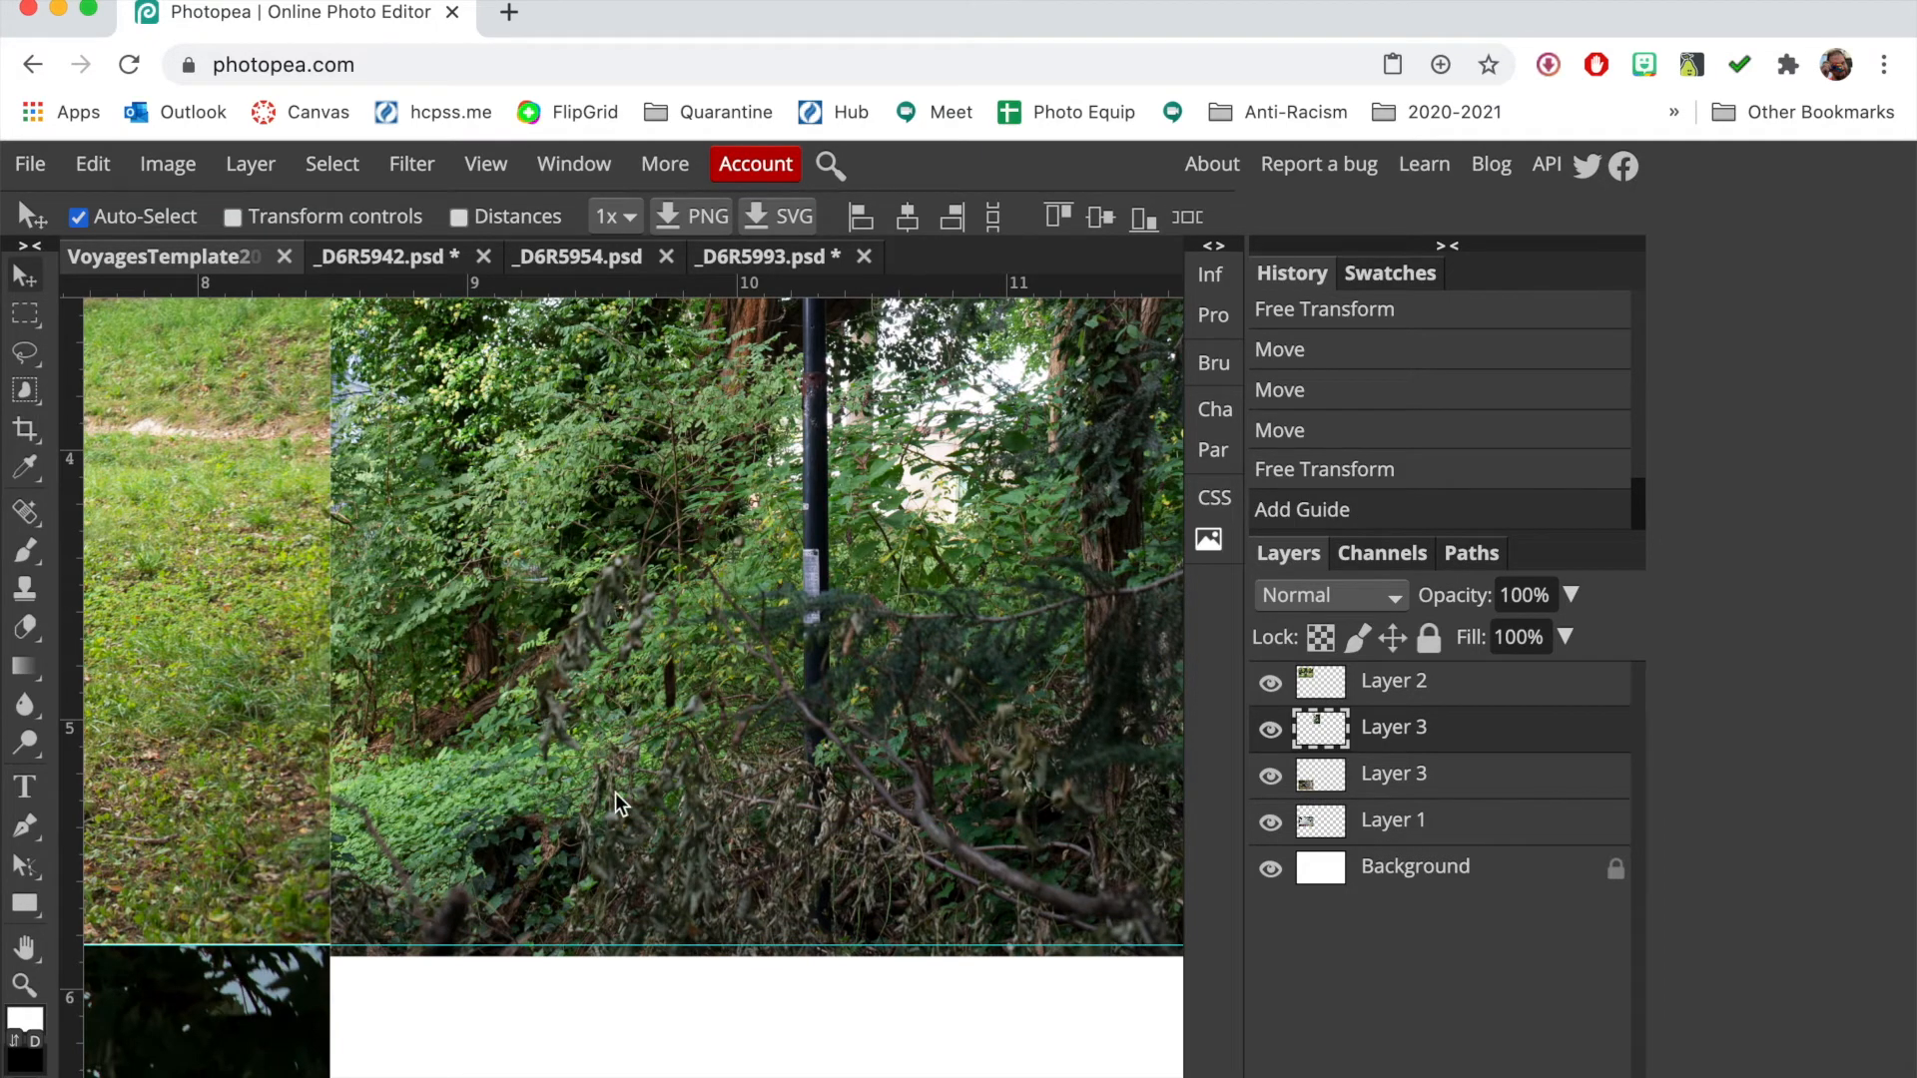
{"action": "left_click_drag", "start_coordinate": [616, 789], "coordinate": [616, 775]}
Shrink the basketball-hoop photo slightly with Free Transform until its upper edge meets the top margin guide
{"action": "scroll", "coordinate": [616, 776], "scroll_direction": "up", "scroll_amount": 3}
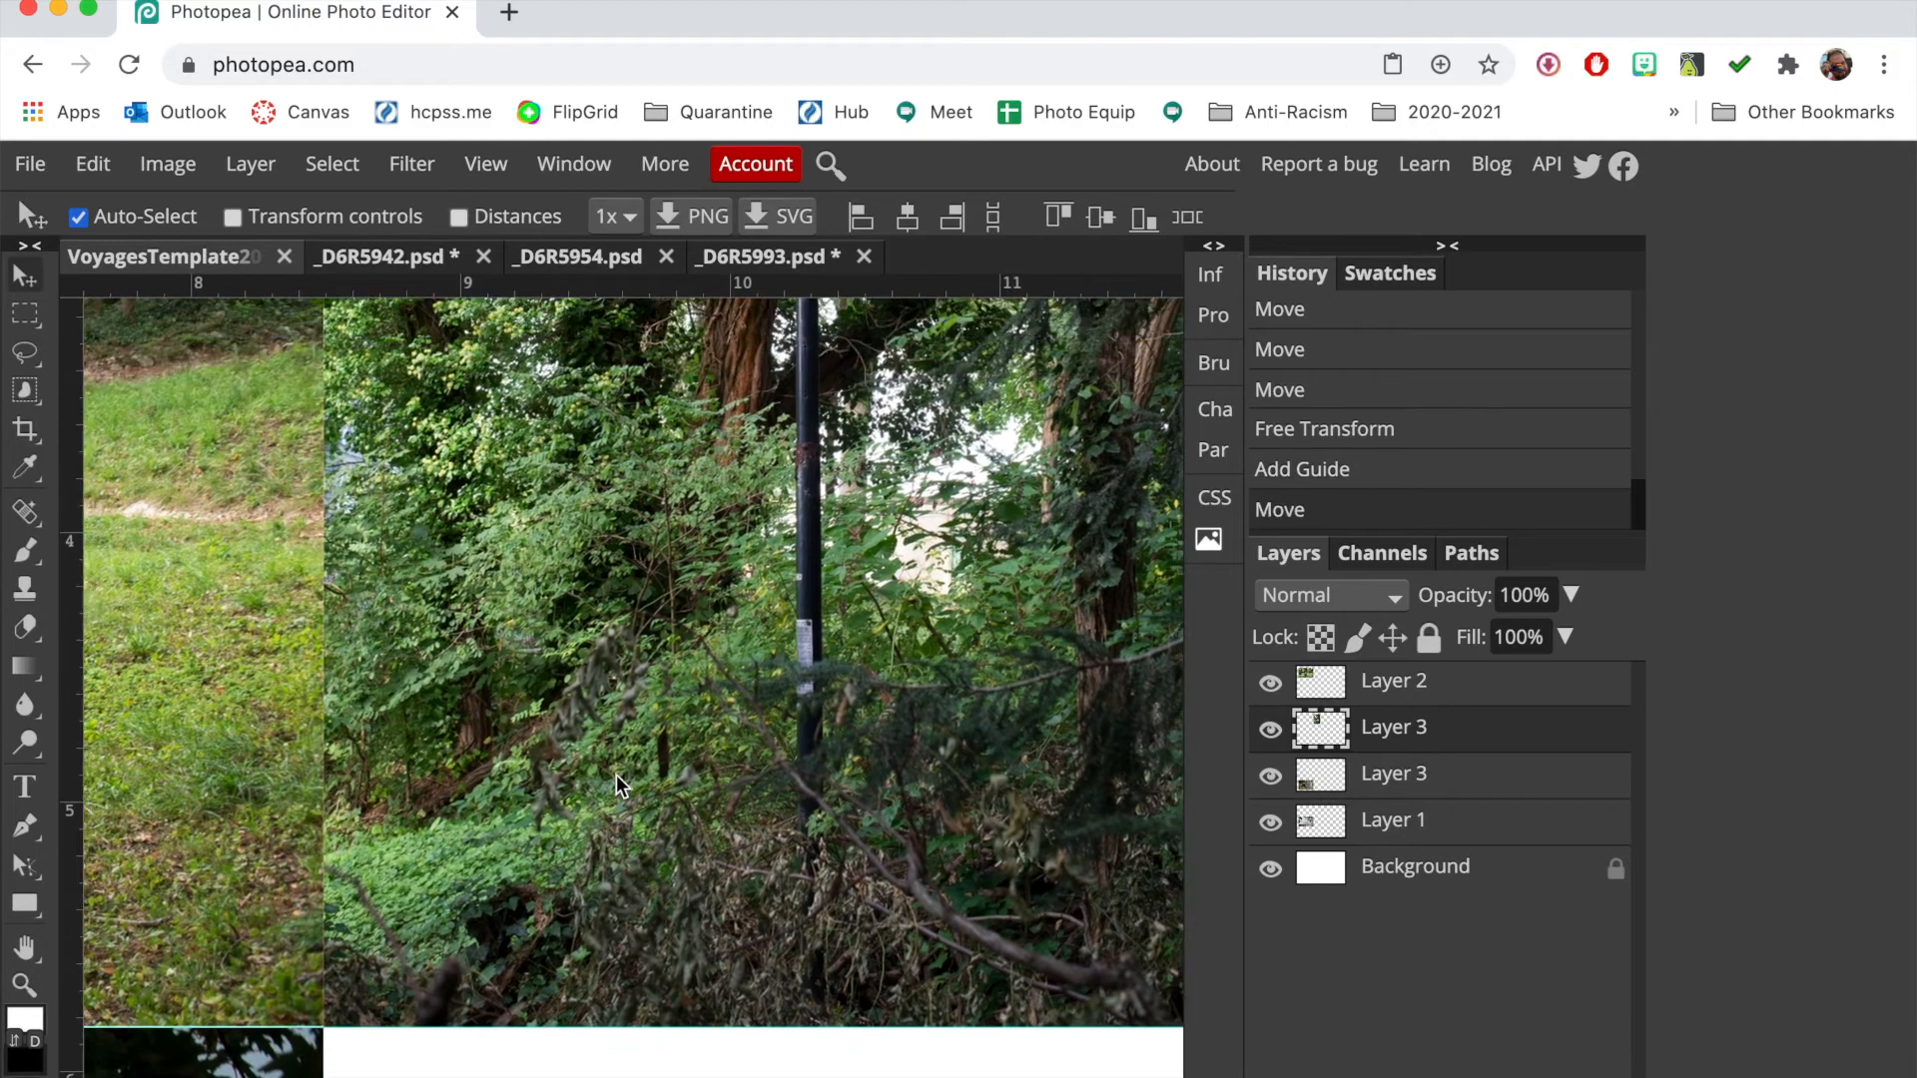
{"action": "scroll", "coordinate": [615, 775], "scroll_direction": "up", "scroll_amount": 4}
{"action": "scroll", "coordinate": [615, 775], "scroll_direction": "right", "scroll_amount": 3}
{"action": "key", "text": "super+minus"}
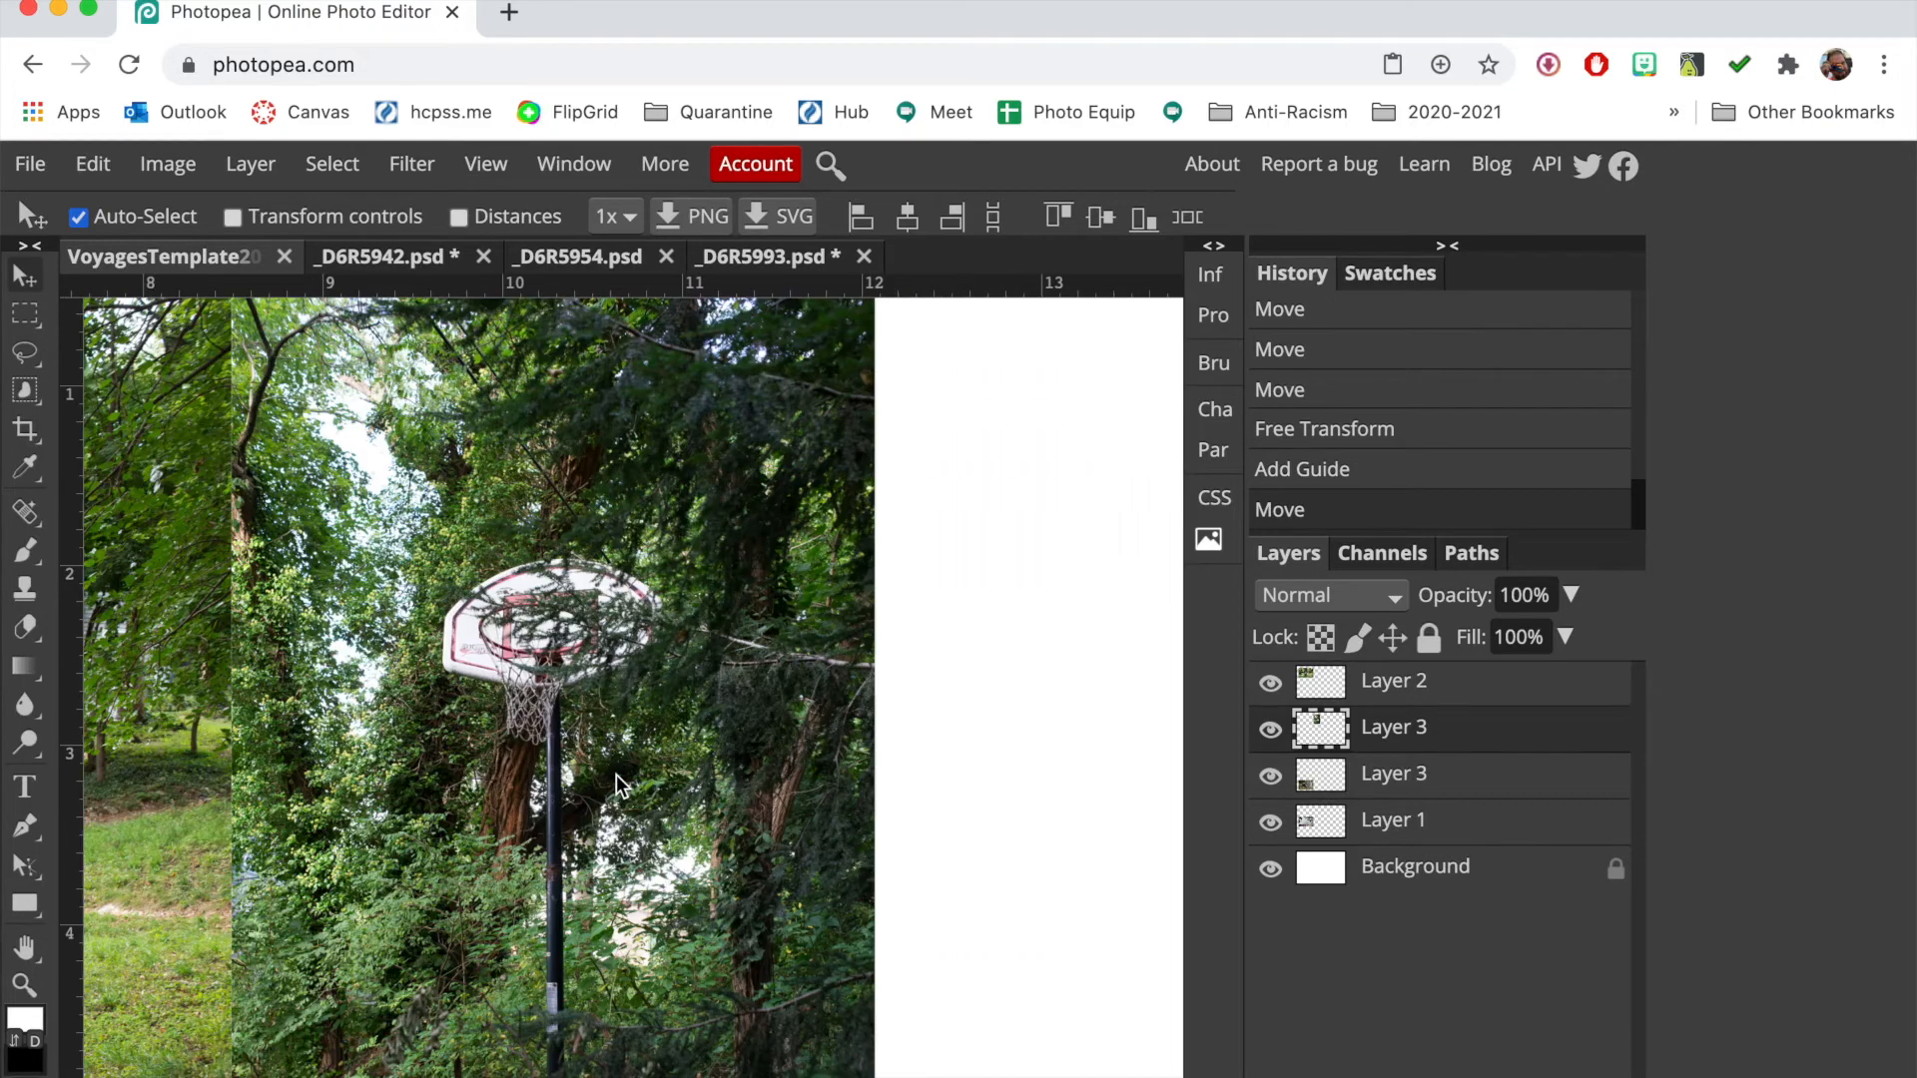
{"action": "key", "text": "super+minus"}
{"action": "key", "text": "super+t"}
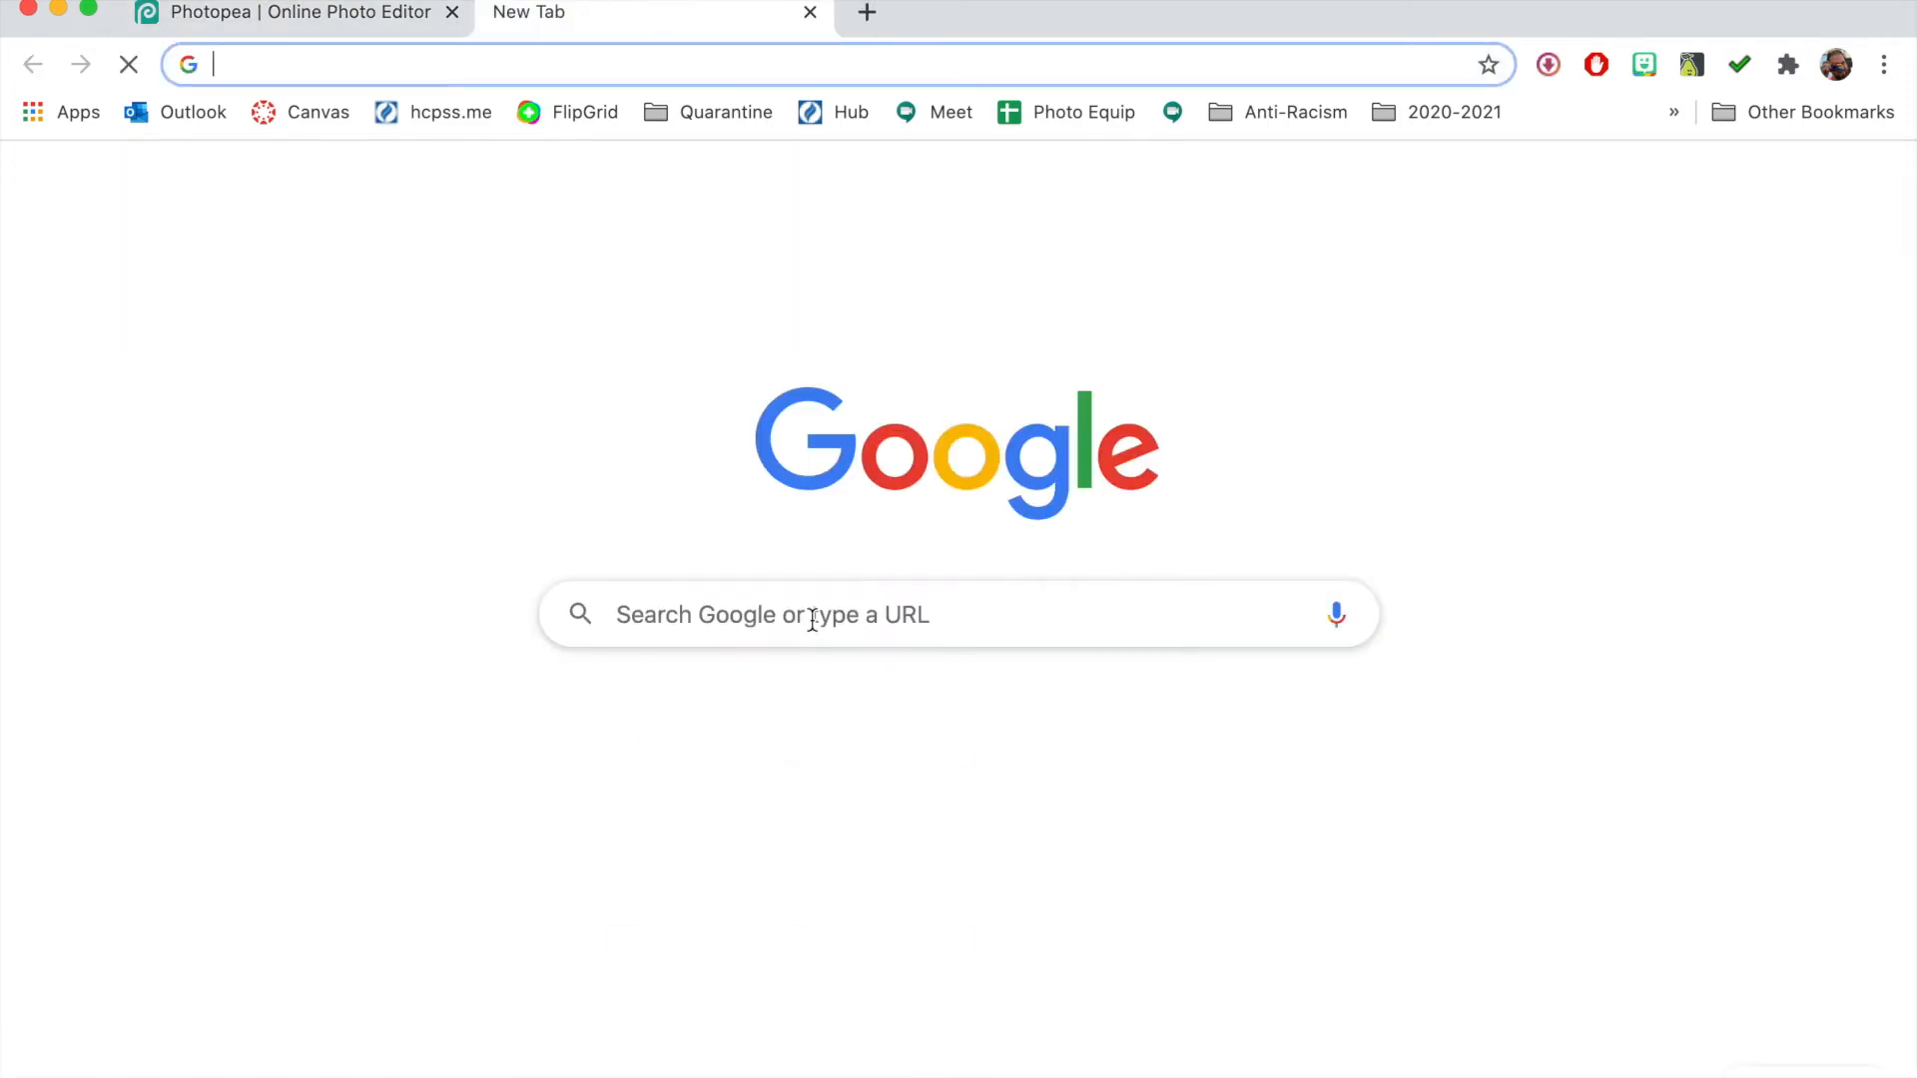
{"action": "key", "text": "super+w"}
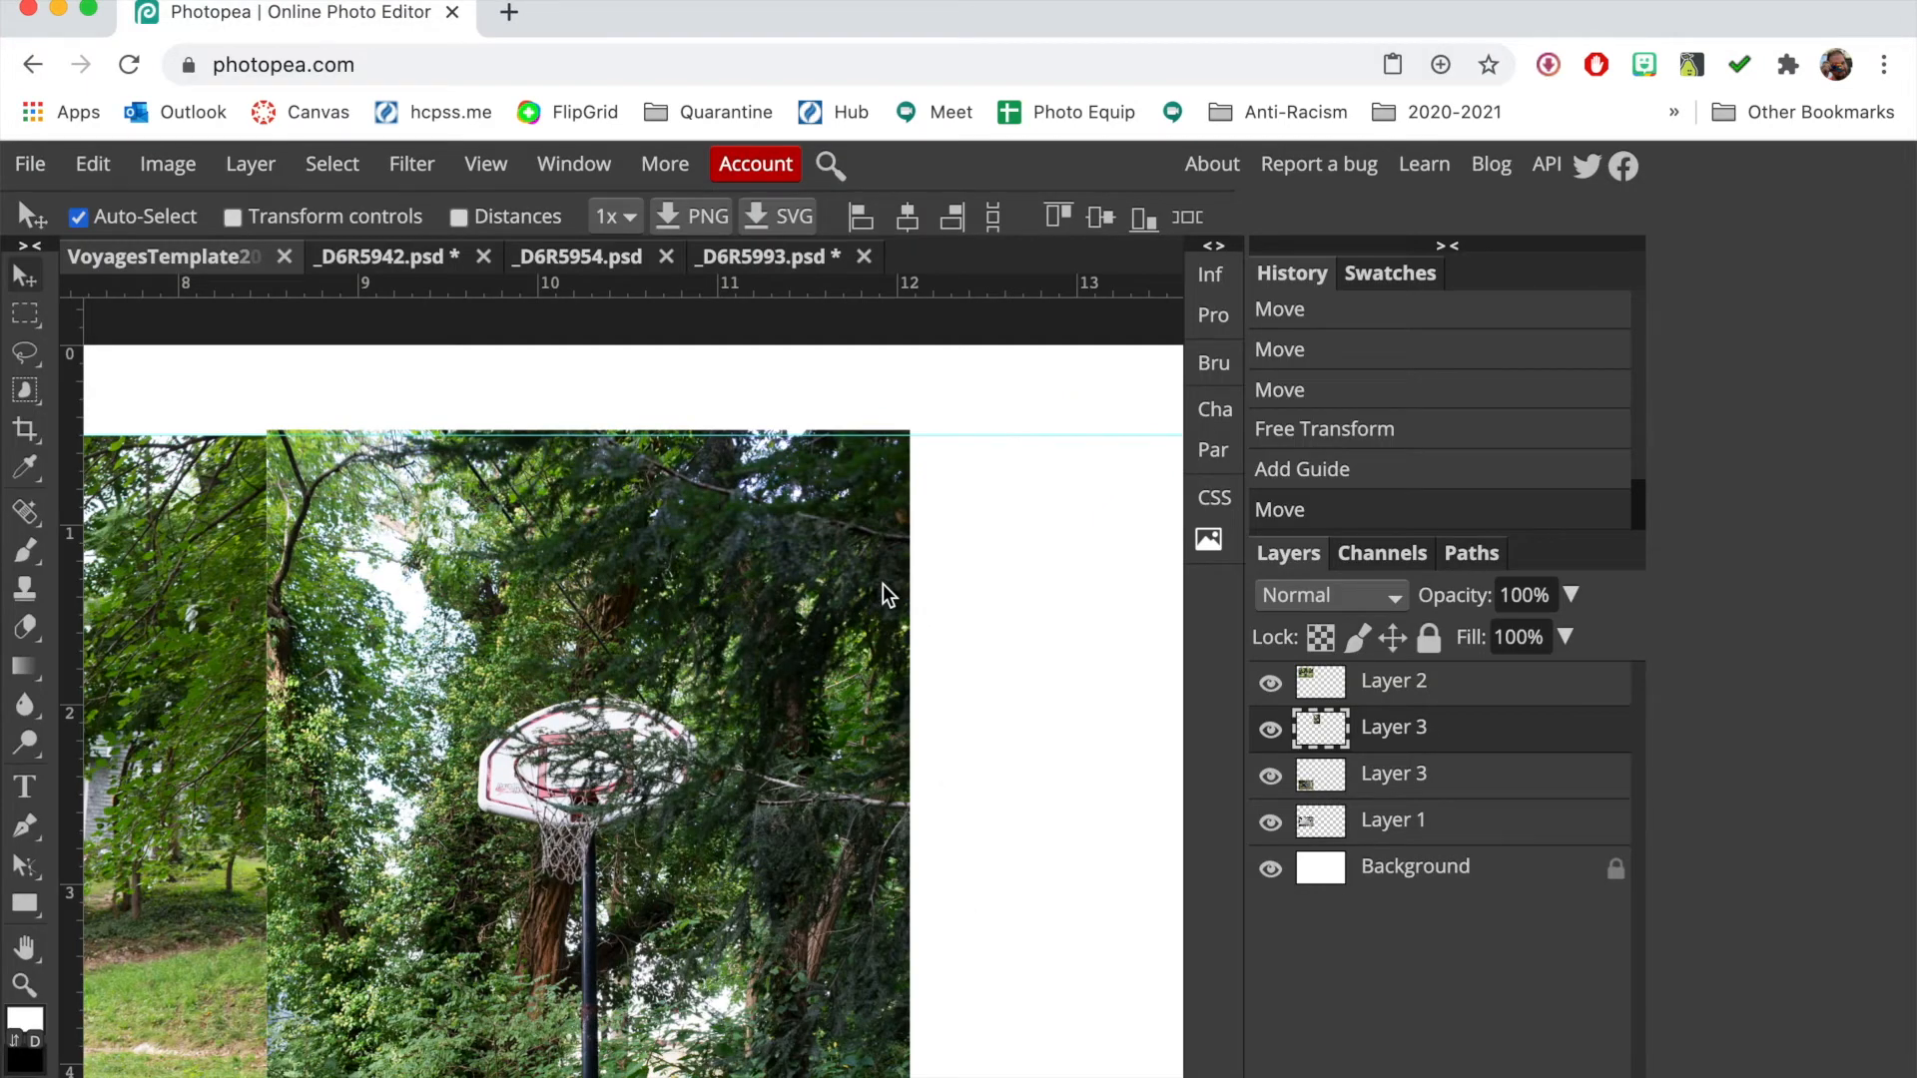
{"action": "key", "text": "ctrl+t"}
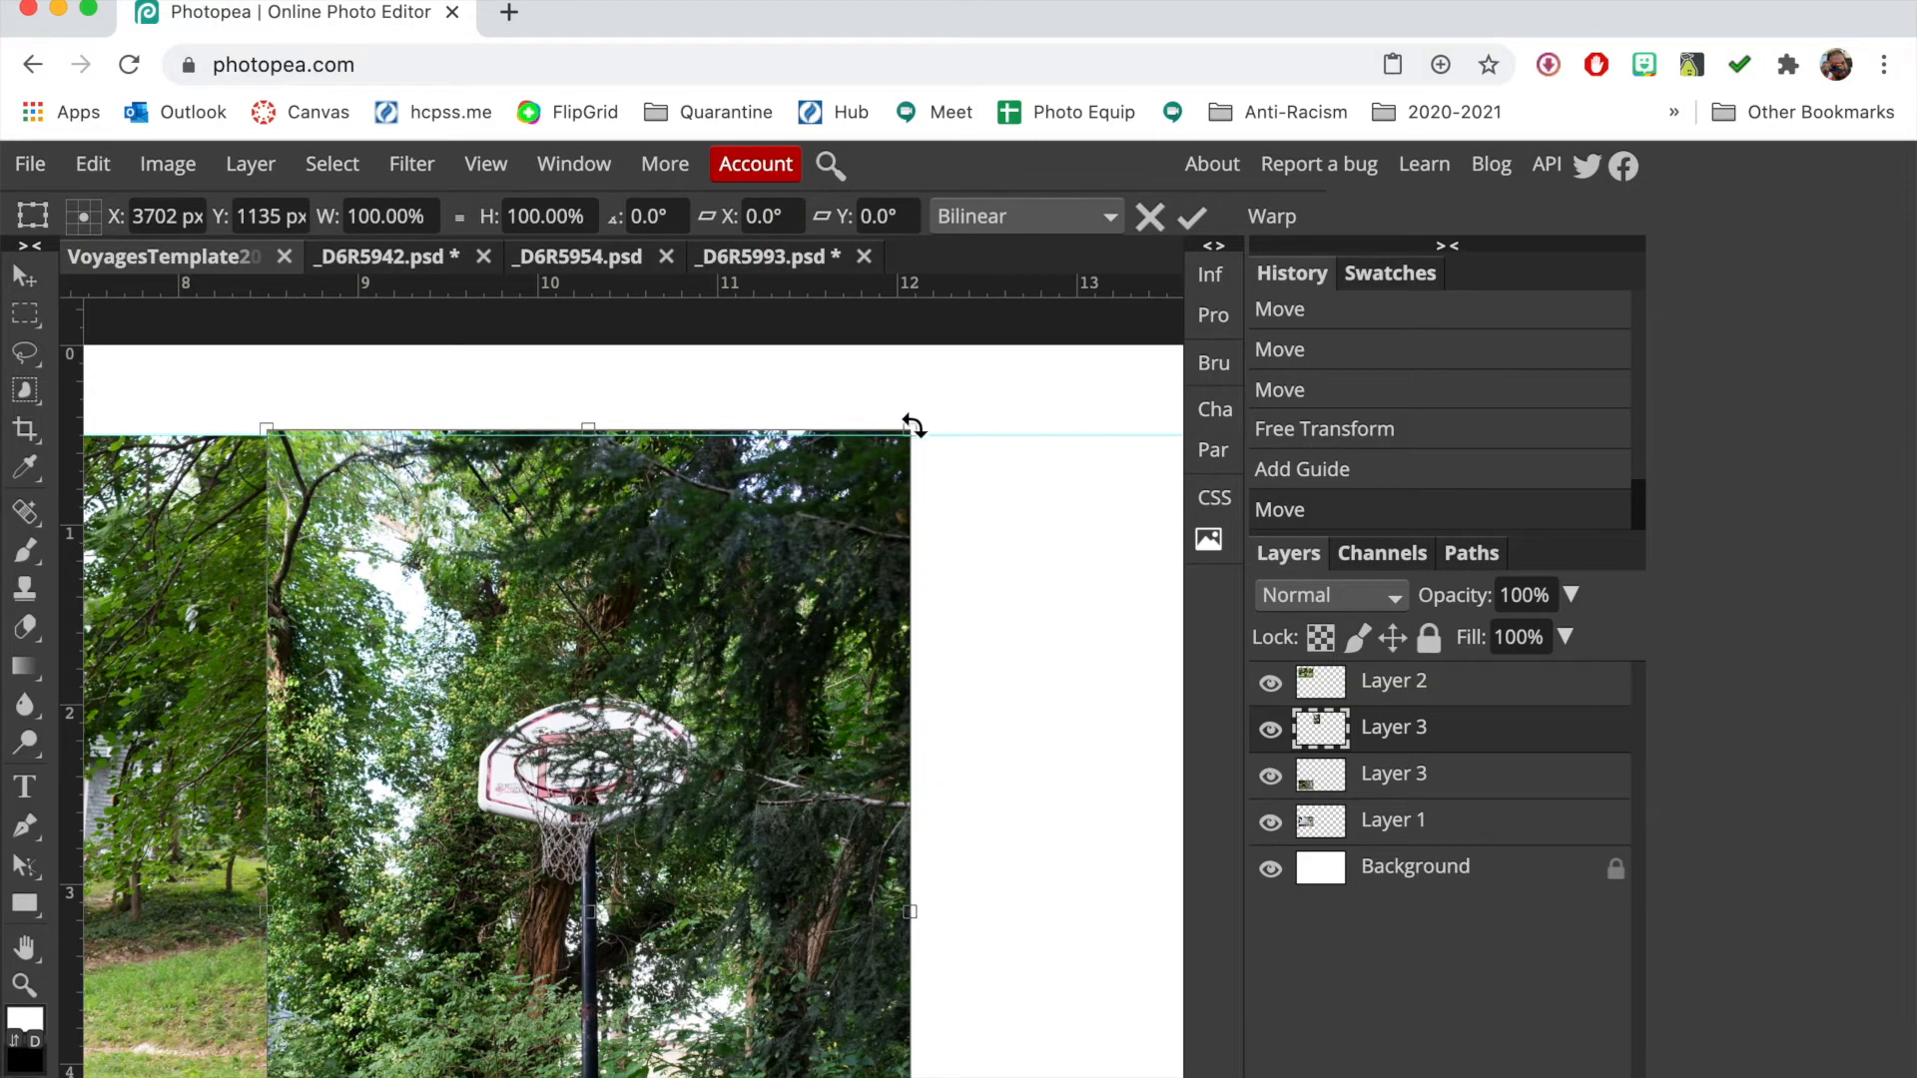
{"action": "left_click_drag", "start_coordinate": [916, 426], "coordinate": [906, 434]}
{"action": "key", "text": "Return"}
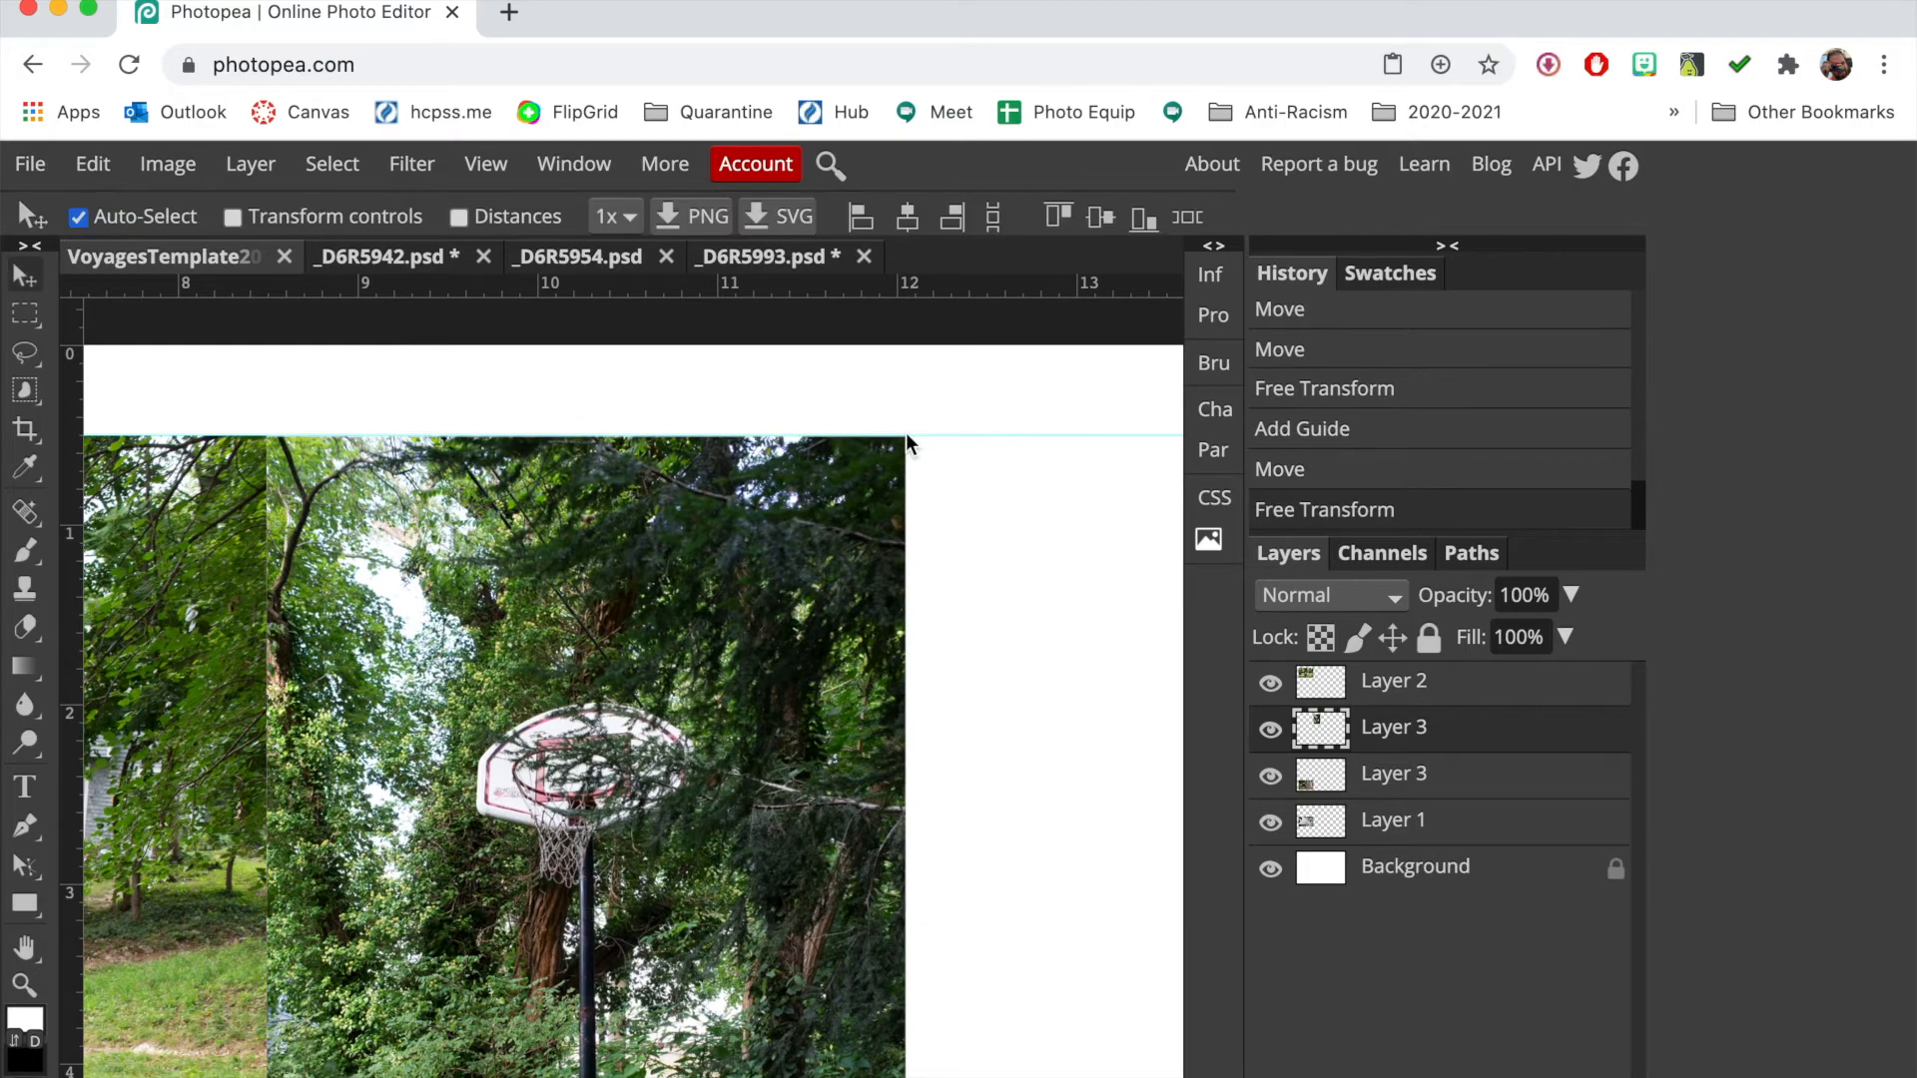
Open narrow gaps between the photos by moving the basketball-hoop photo sideways and the rowhouse and car photos down
{"action": "scroll", "coordinate": [575, 515], "scroll_direction": "down", "scroll_amount": 5}
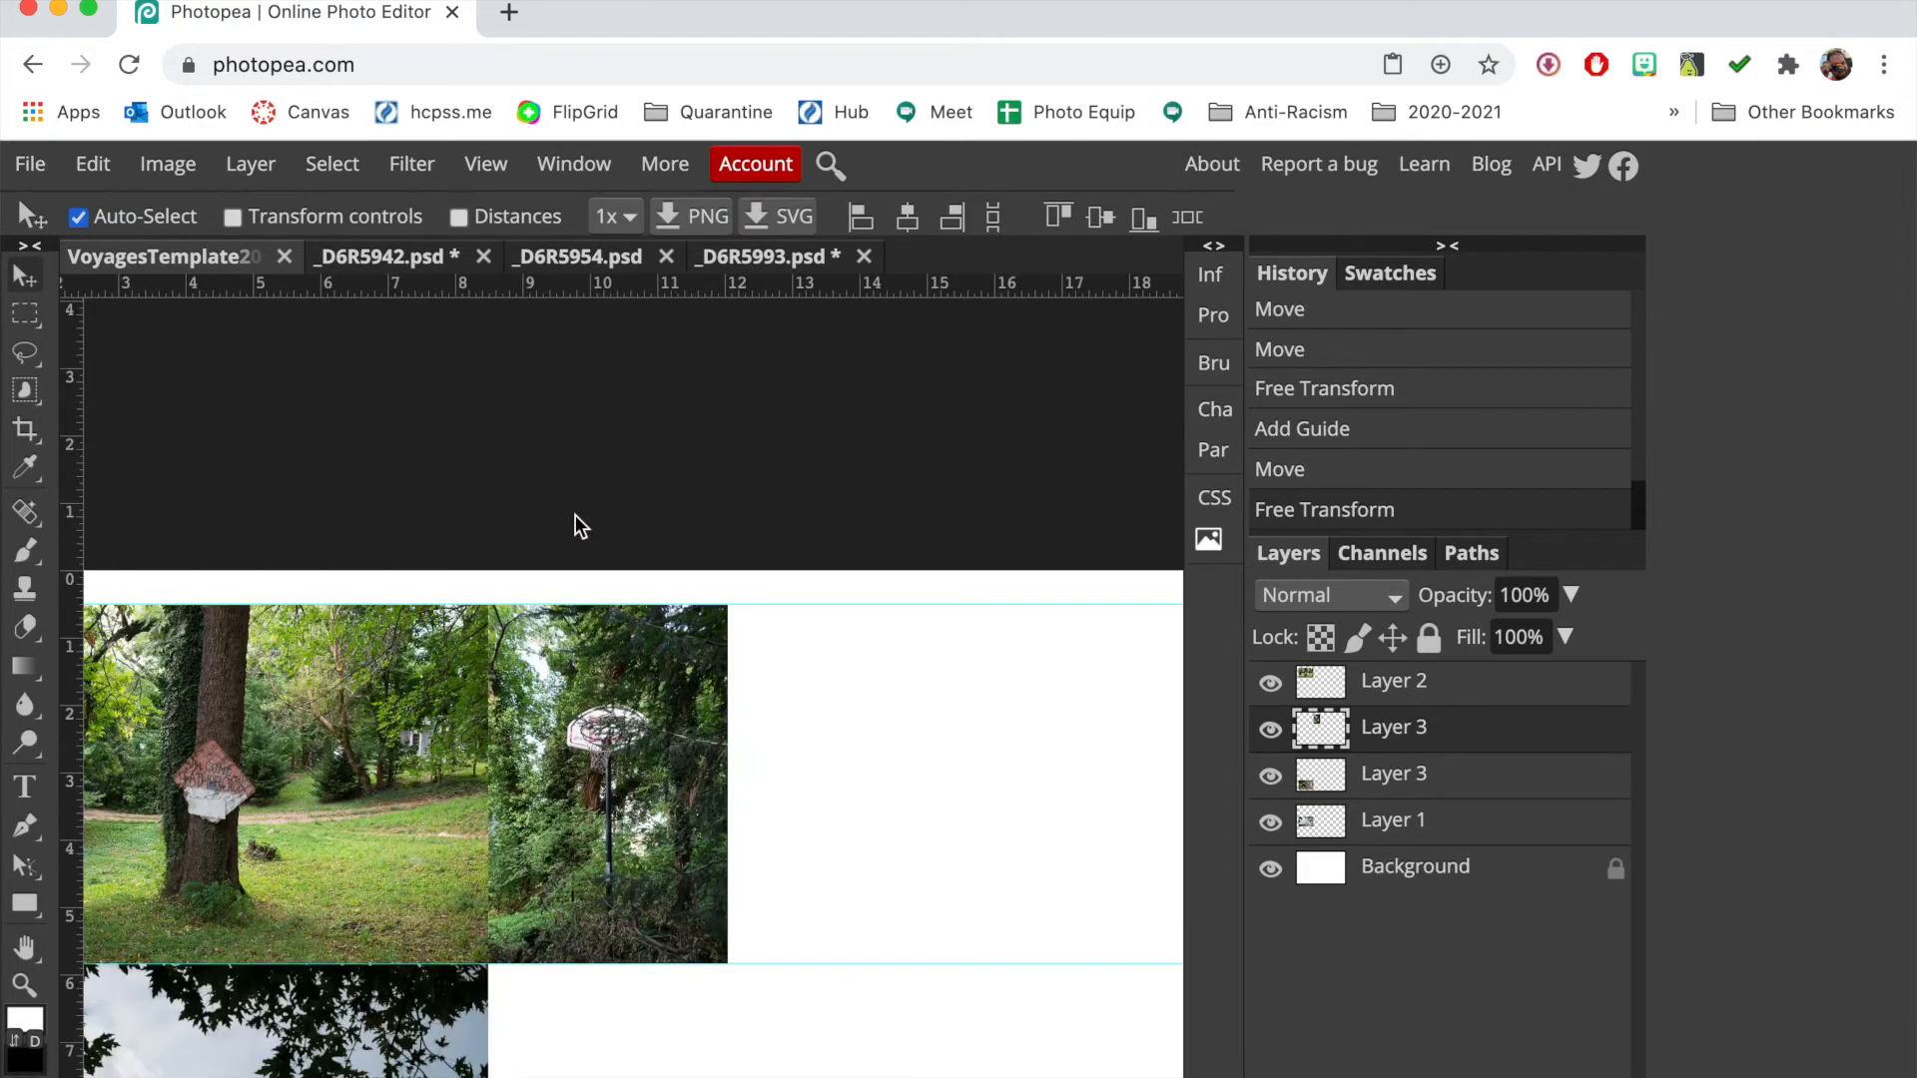
{"action": "scroll", "coordinate": [575, 516], "scroll_direction": "down", "scroll_amount": 2}
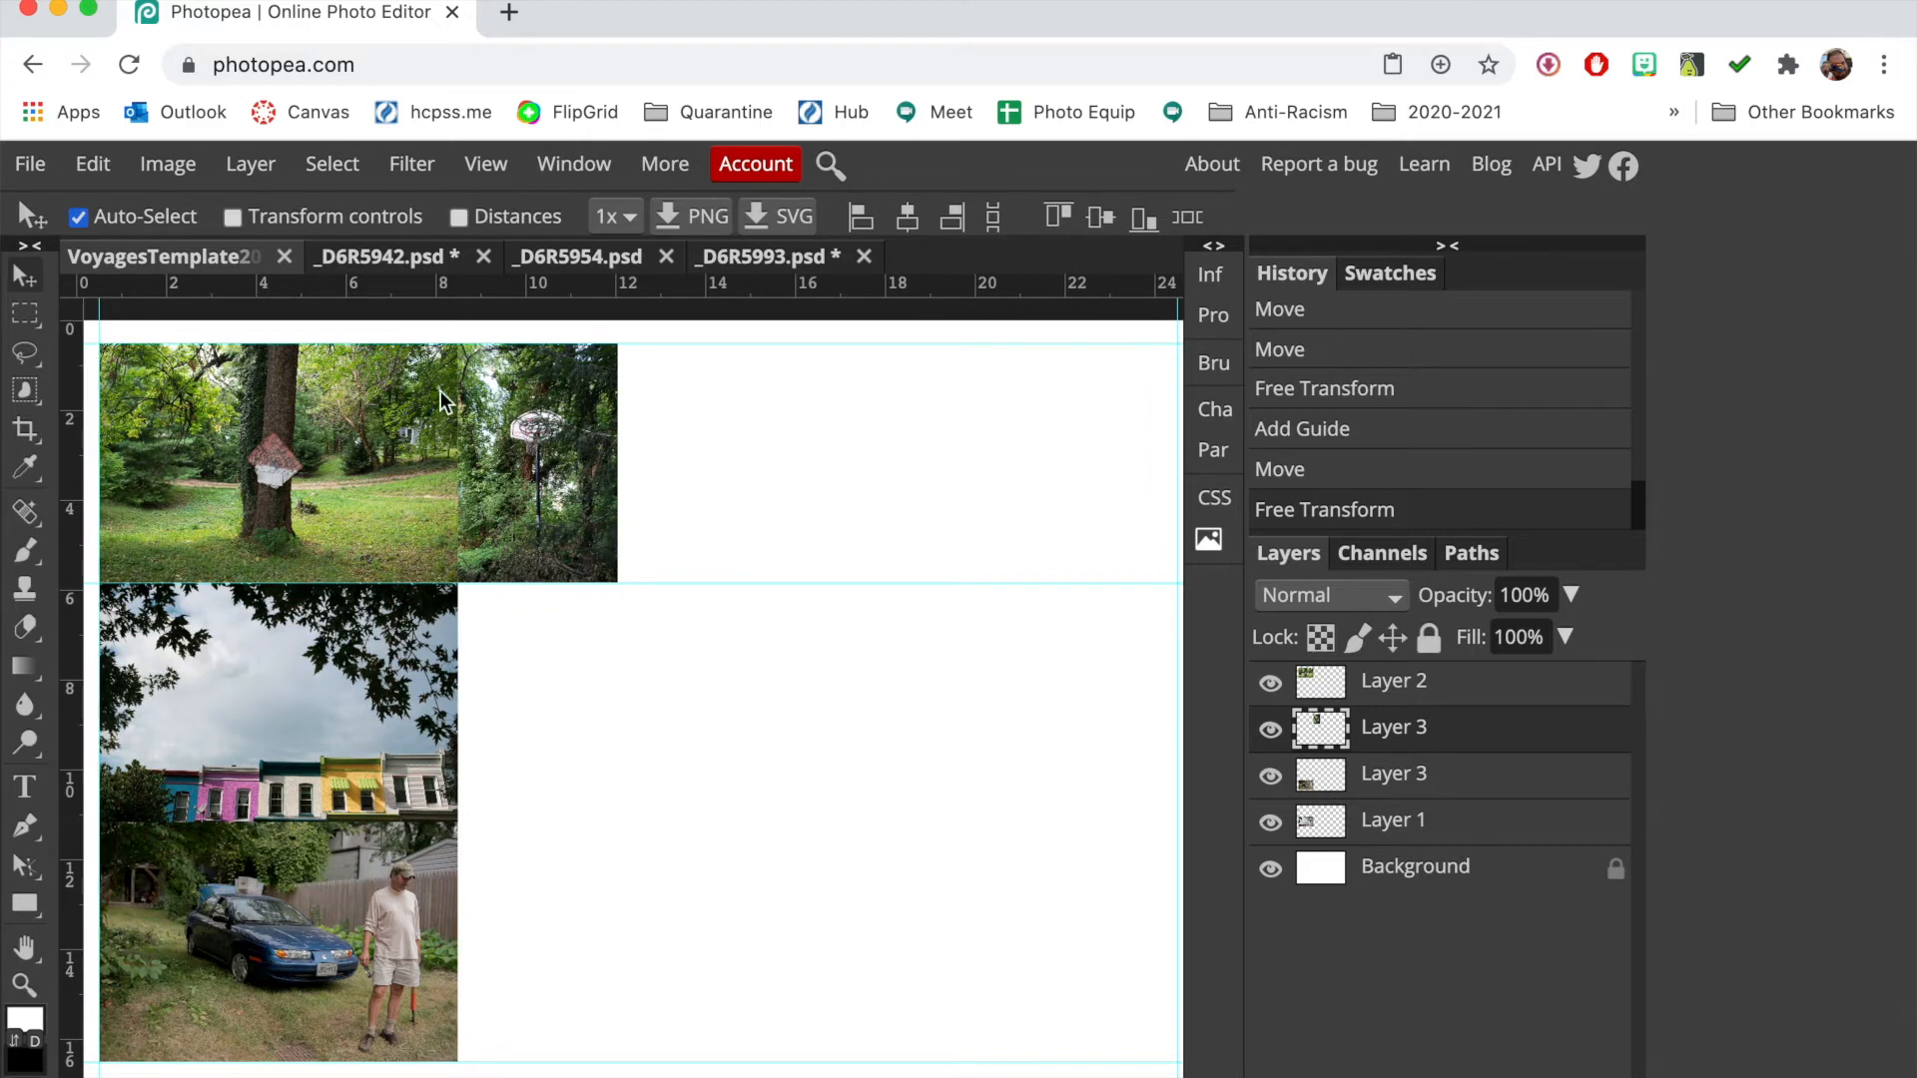
{"action": "left_click_drag", "start_coordinate": [501, 535], "coordinate": [517, 529]}
{"action": "left_click_drag", "start_coordinate": [321, 708], "coordinate": [323, 719]}
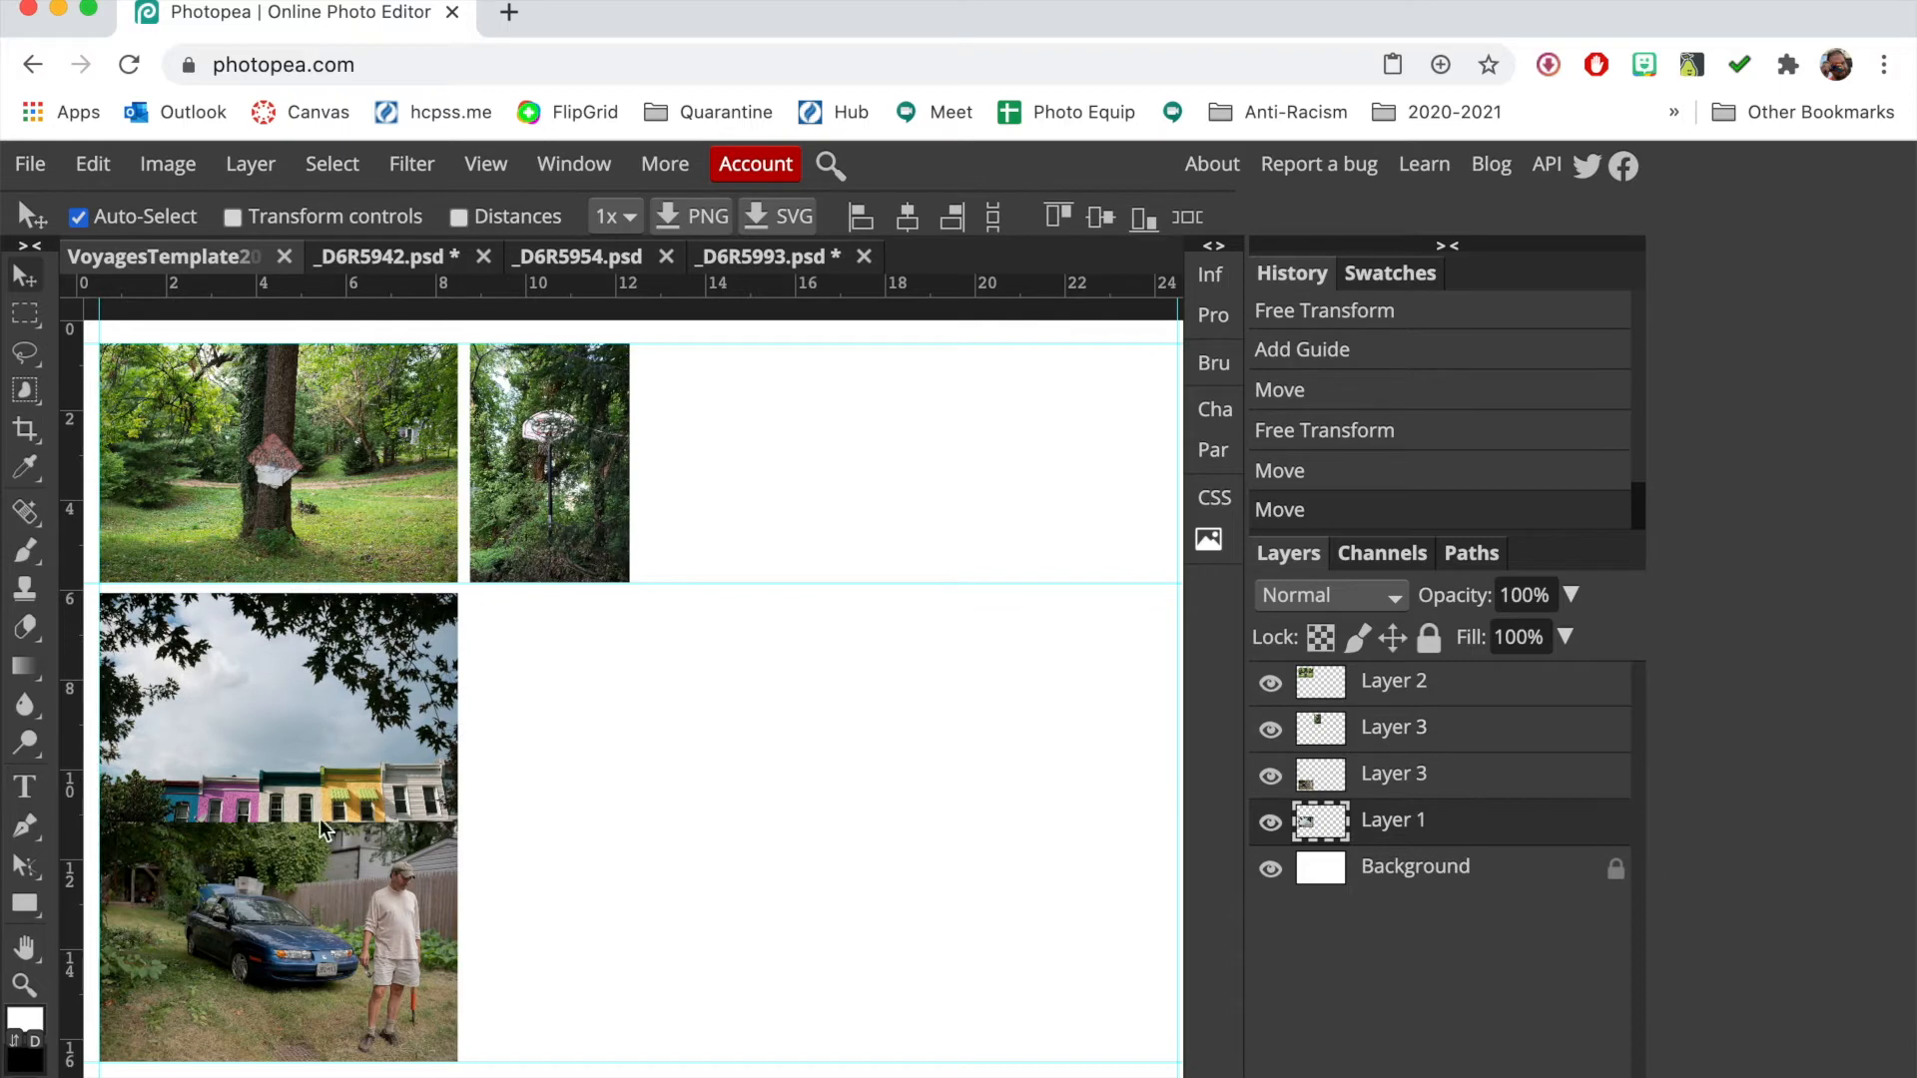
{"action": "left_click_drag", "start_coordinate": [314, 876], "coordinate": [314, 894]}
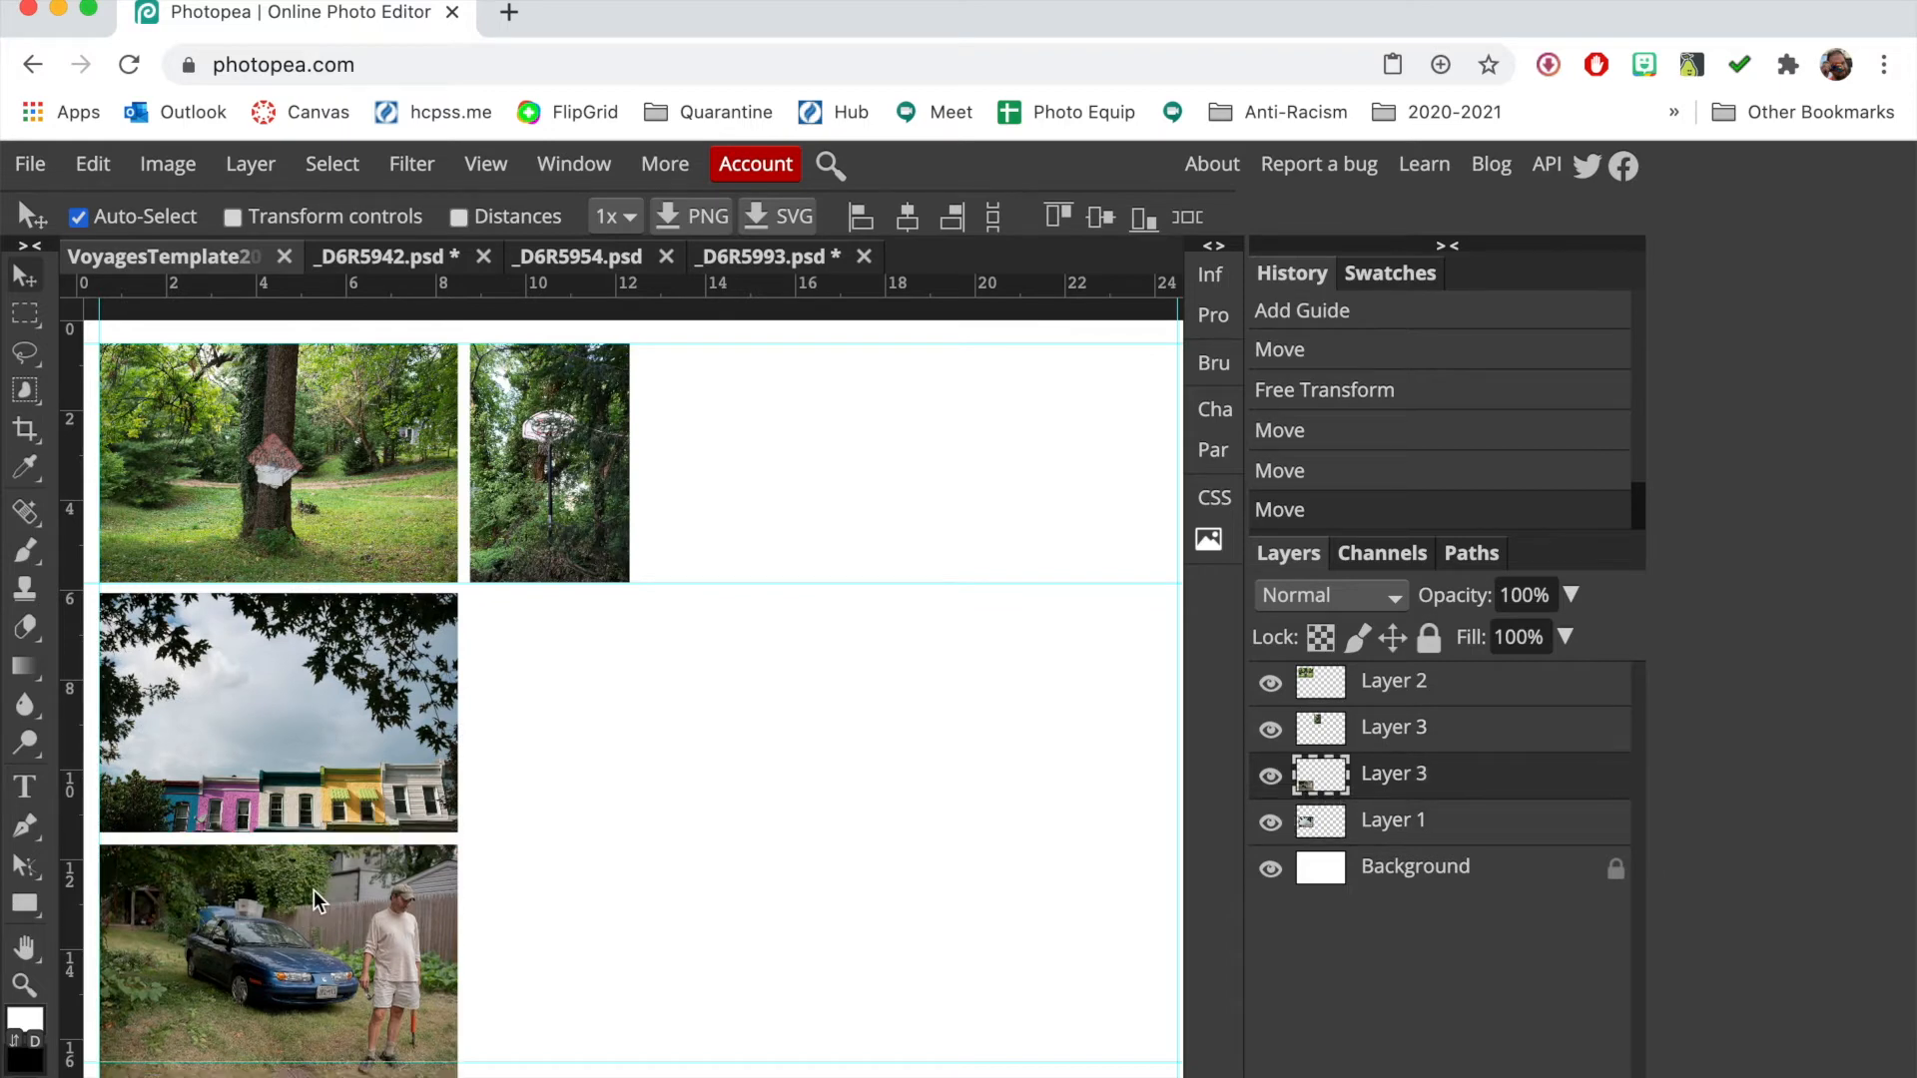
Move the rowhouse photo into the top row after the hoop photo and the car photo beneath the tree photo, with matching narrow gaps
{"action": "left_click_drag", "start_coordinate": [312, 743], "coordinate": [846, 479]}
{"action": "left_click_drag", "start_coordinate": [585, 470], "coordinate": [577, 469]}
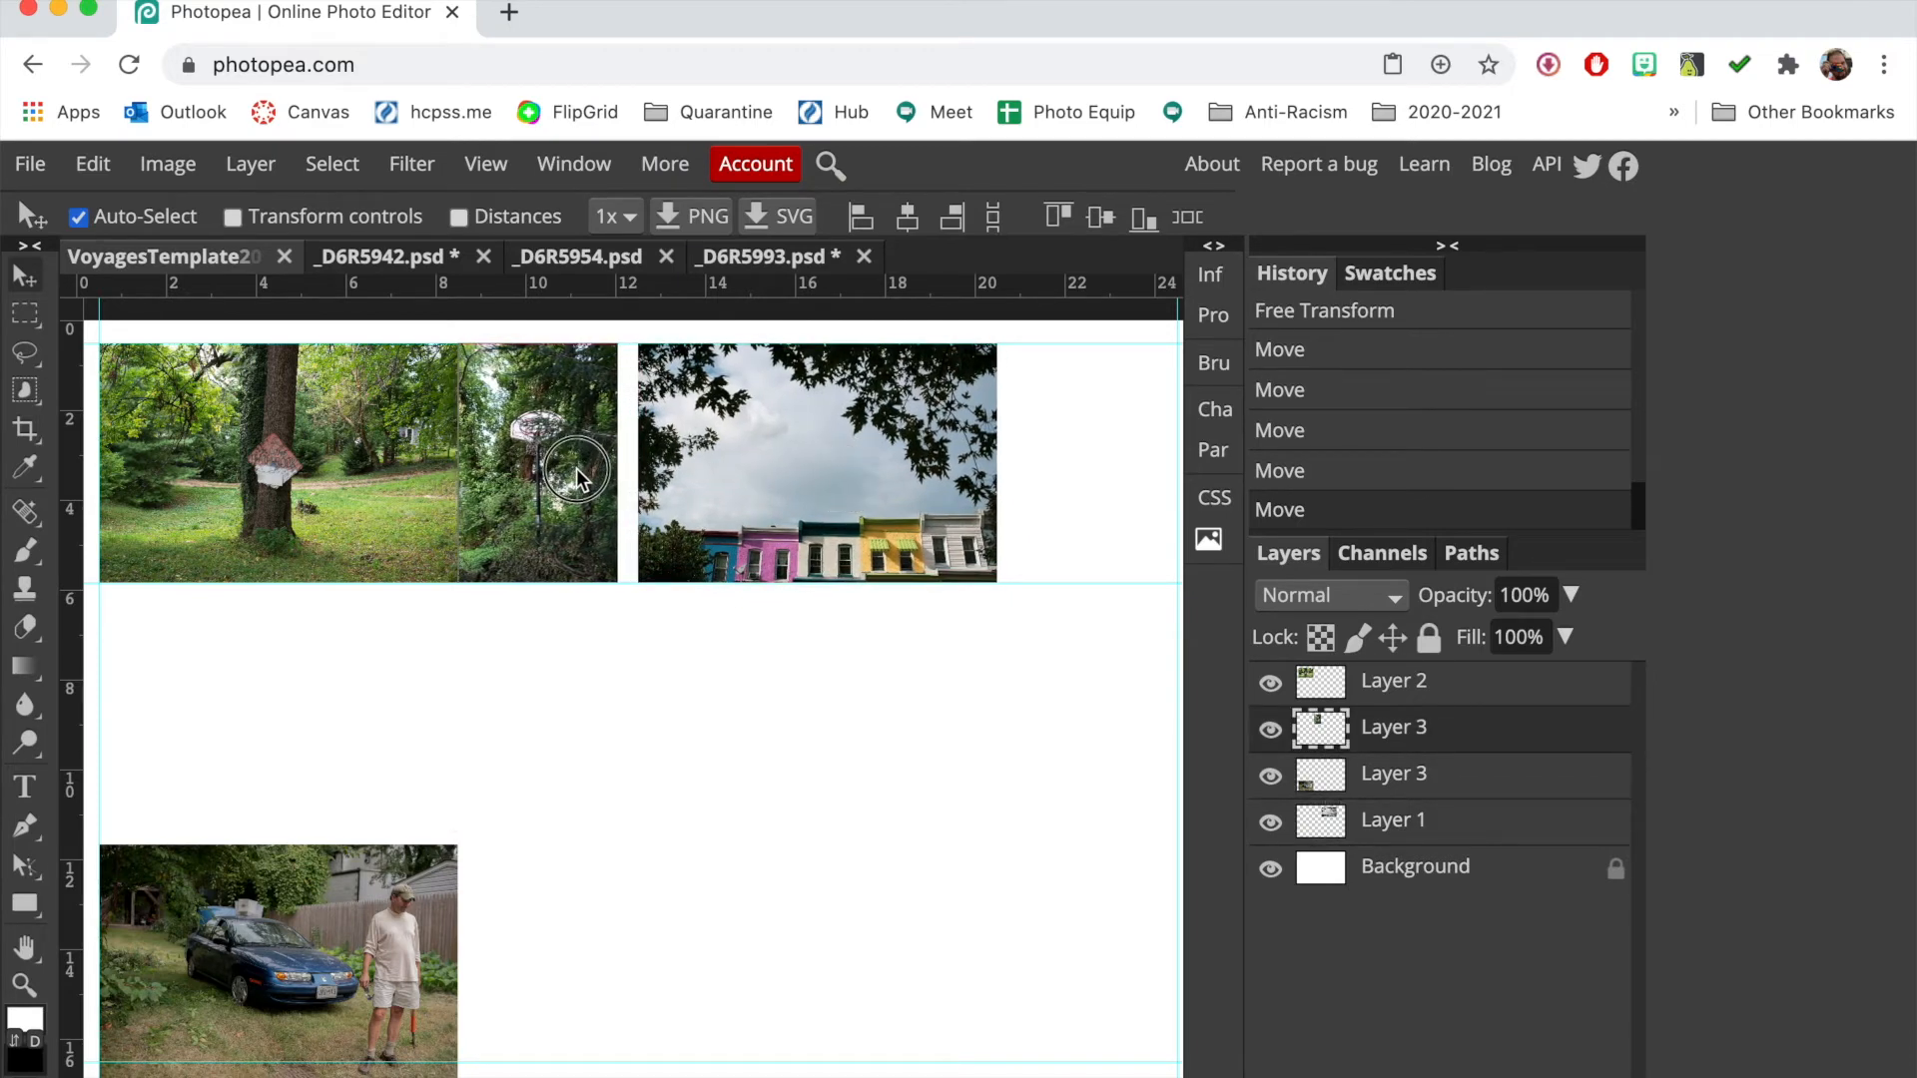
{"action": "left_click_drag", "start_coordinate": [577, 469], "coordinate": [585, 470]}
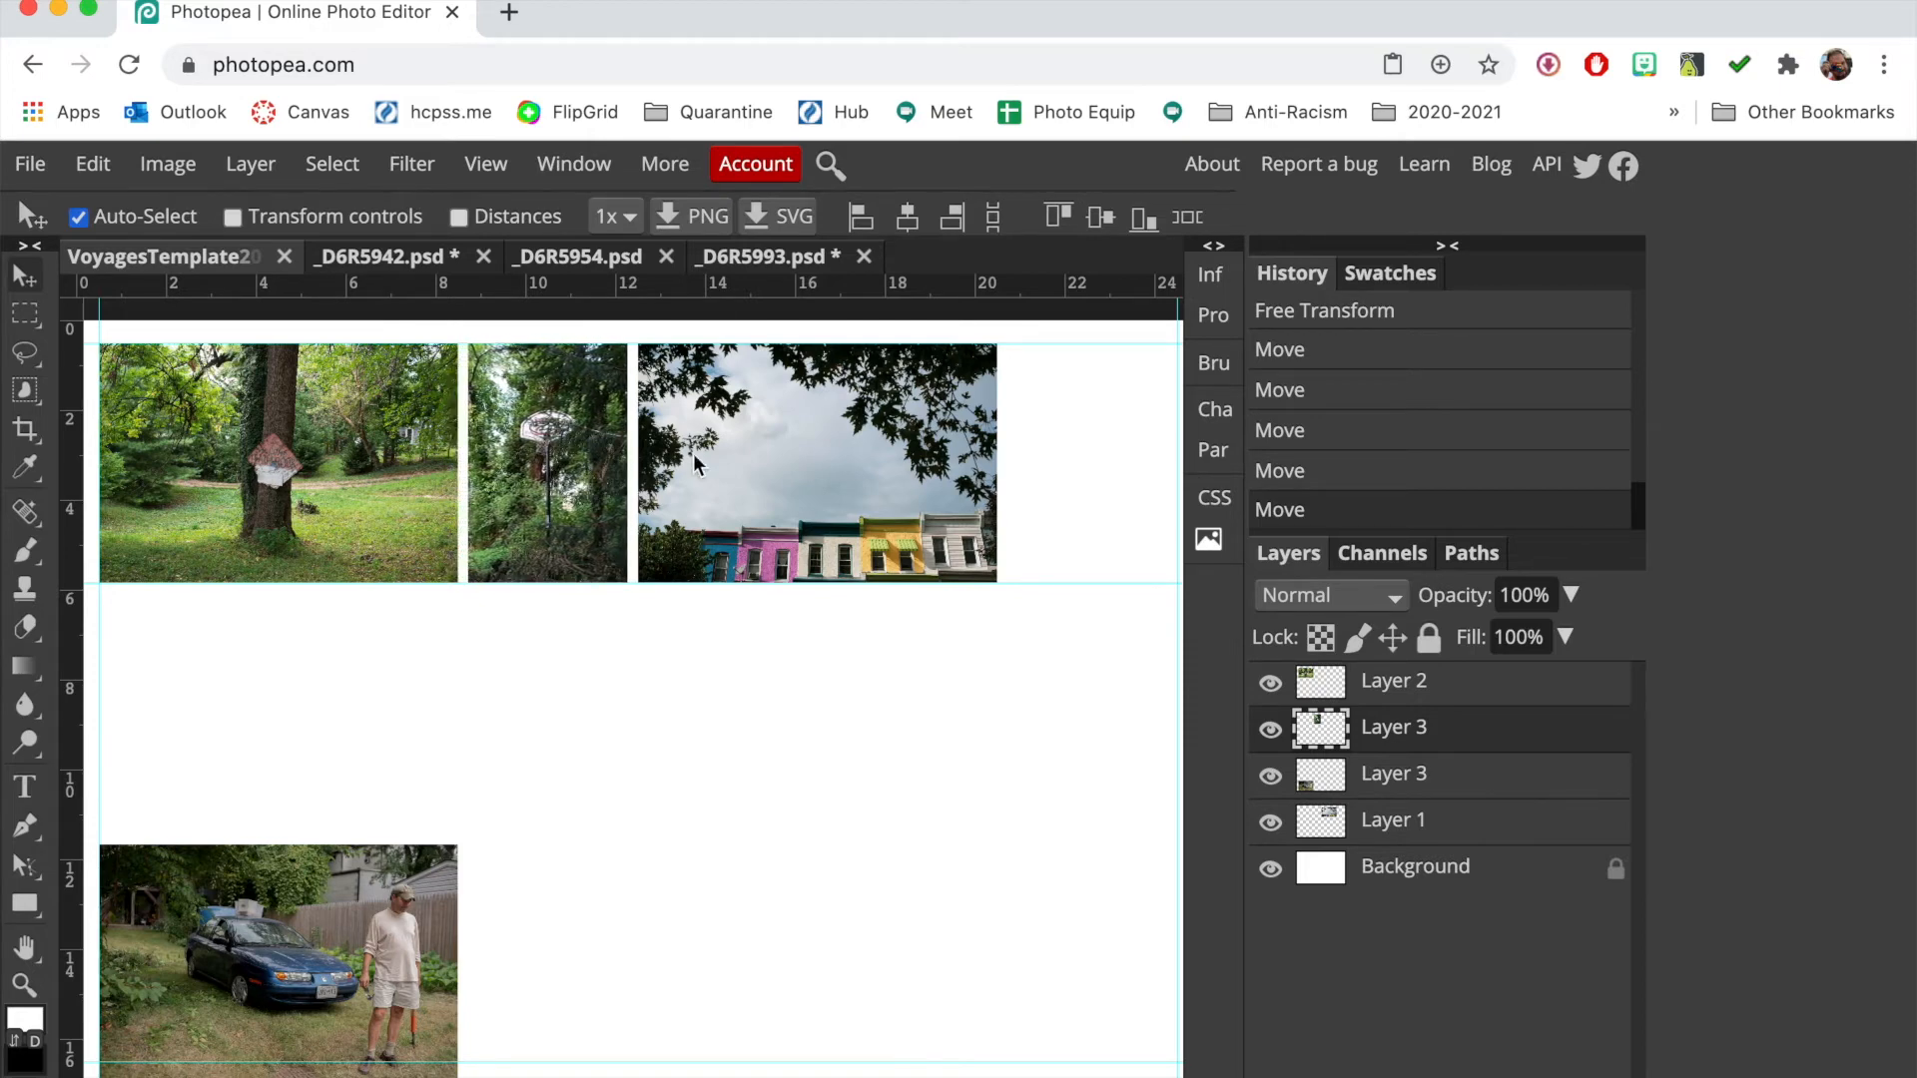
{"action": "left_click_drag", "start_coordinate": [357, 911], "coordinate": [362, 681]}
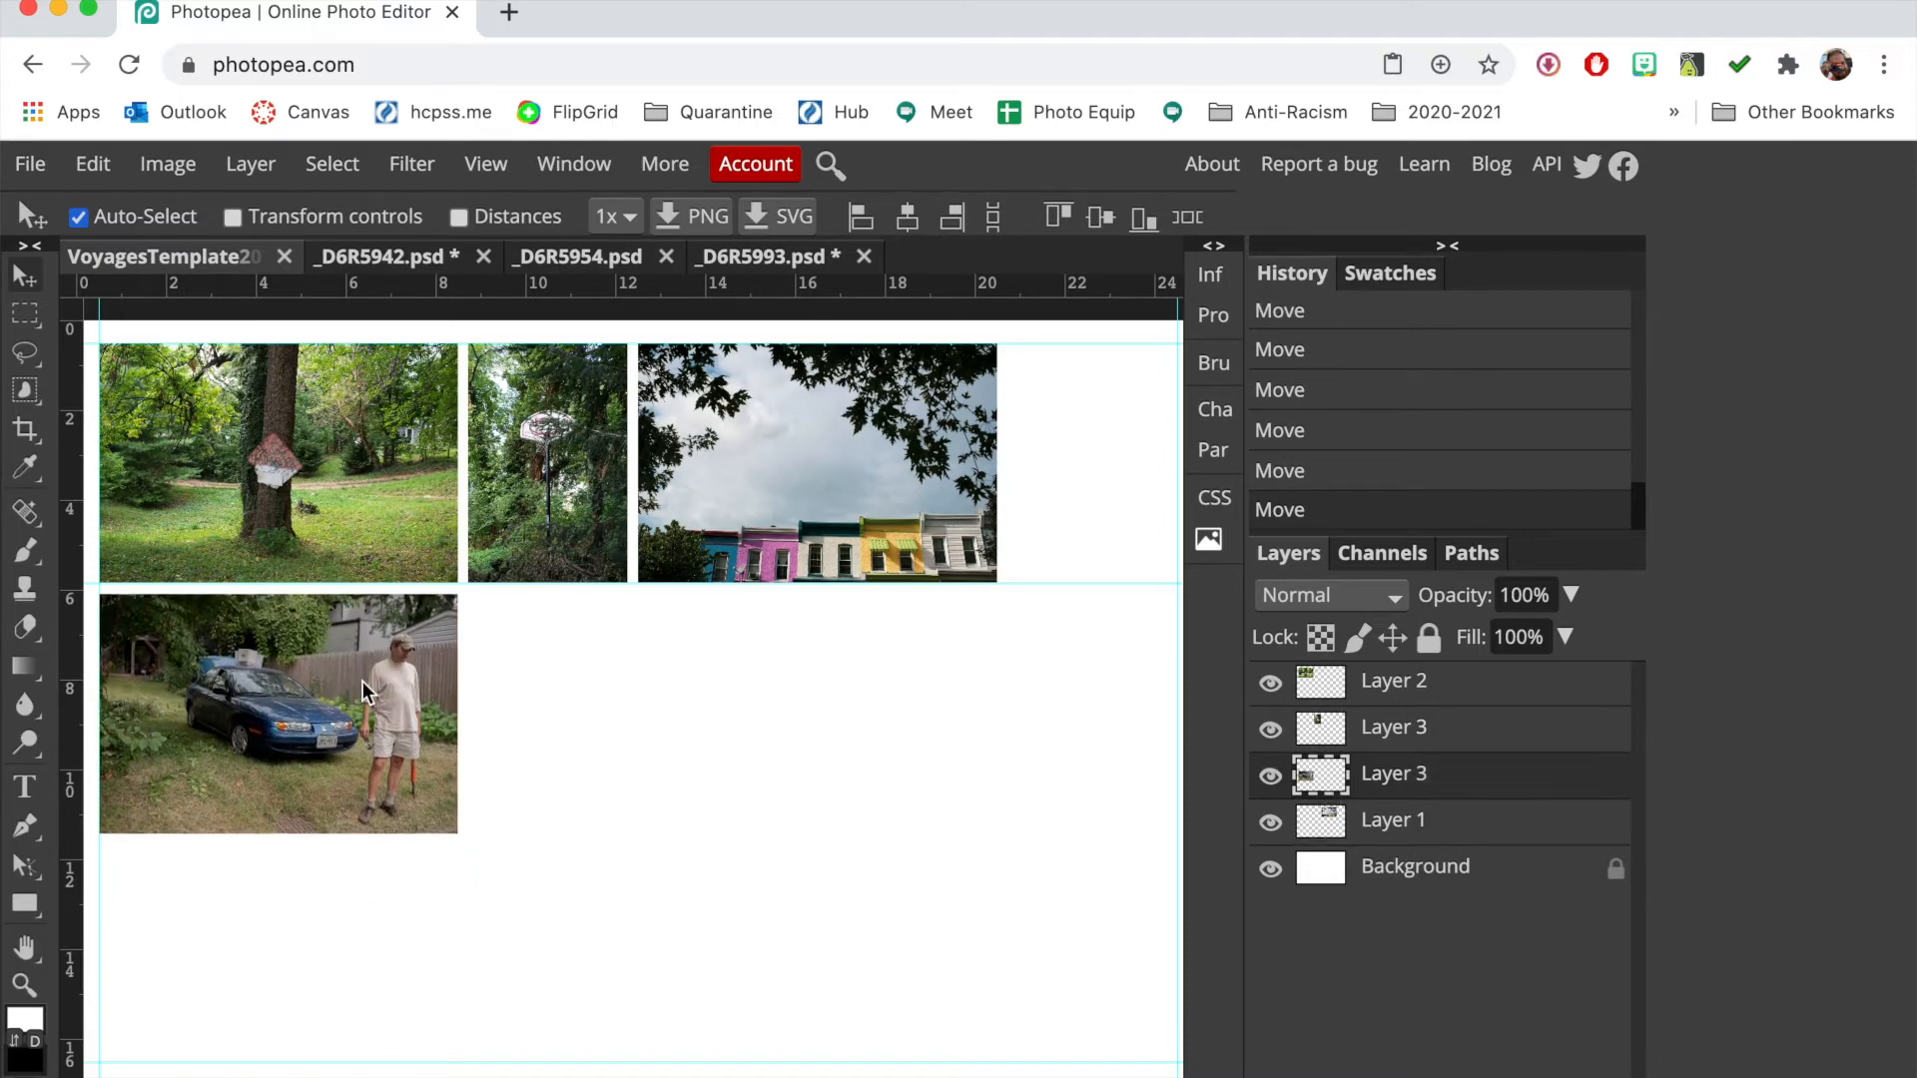
Add a horizontal guide along the car photo's upper edge to mark where the second row starts
{"action": "key", "text": "super+plus"}
{"action": "scroll", "coordinate": [260, 483], "scroll_direction": "left", "scroll_amount": 3}
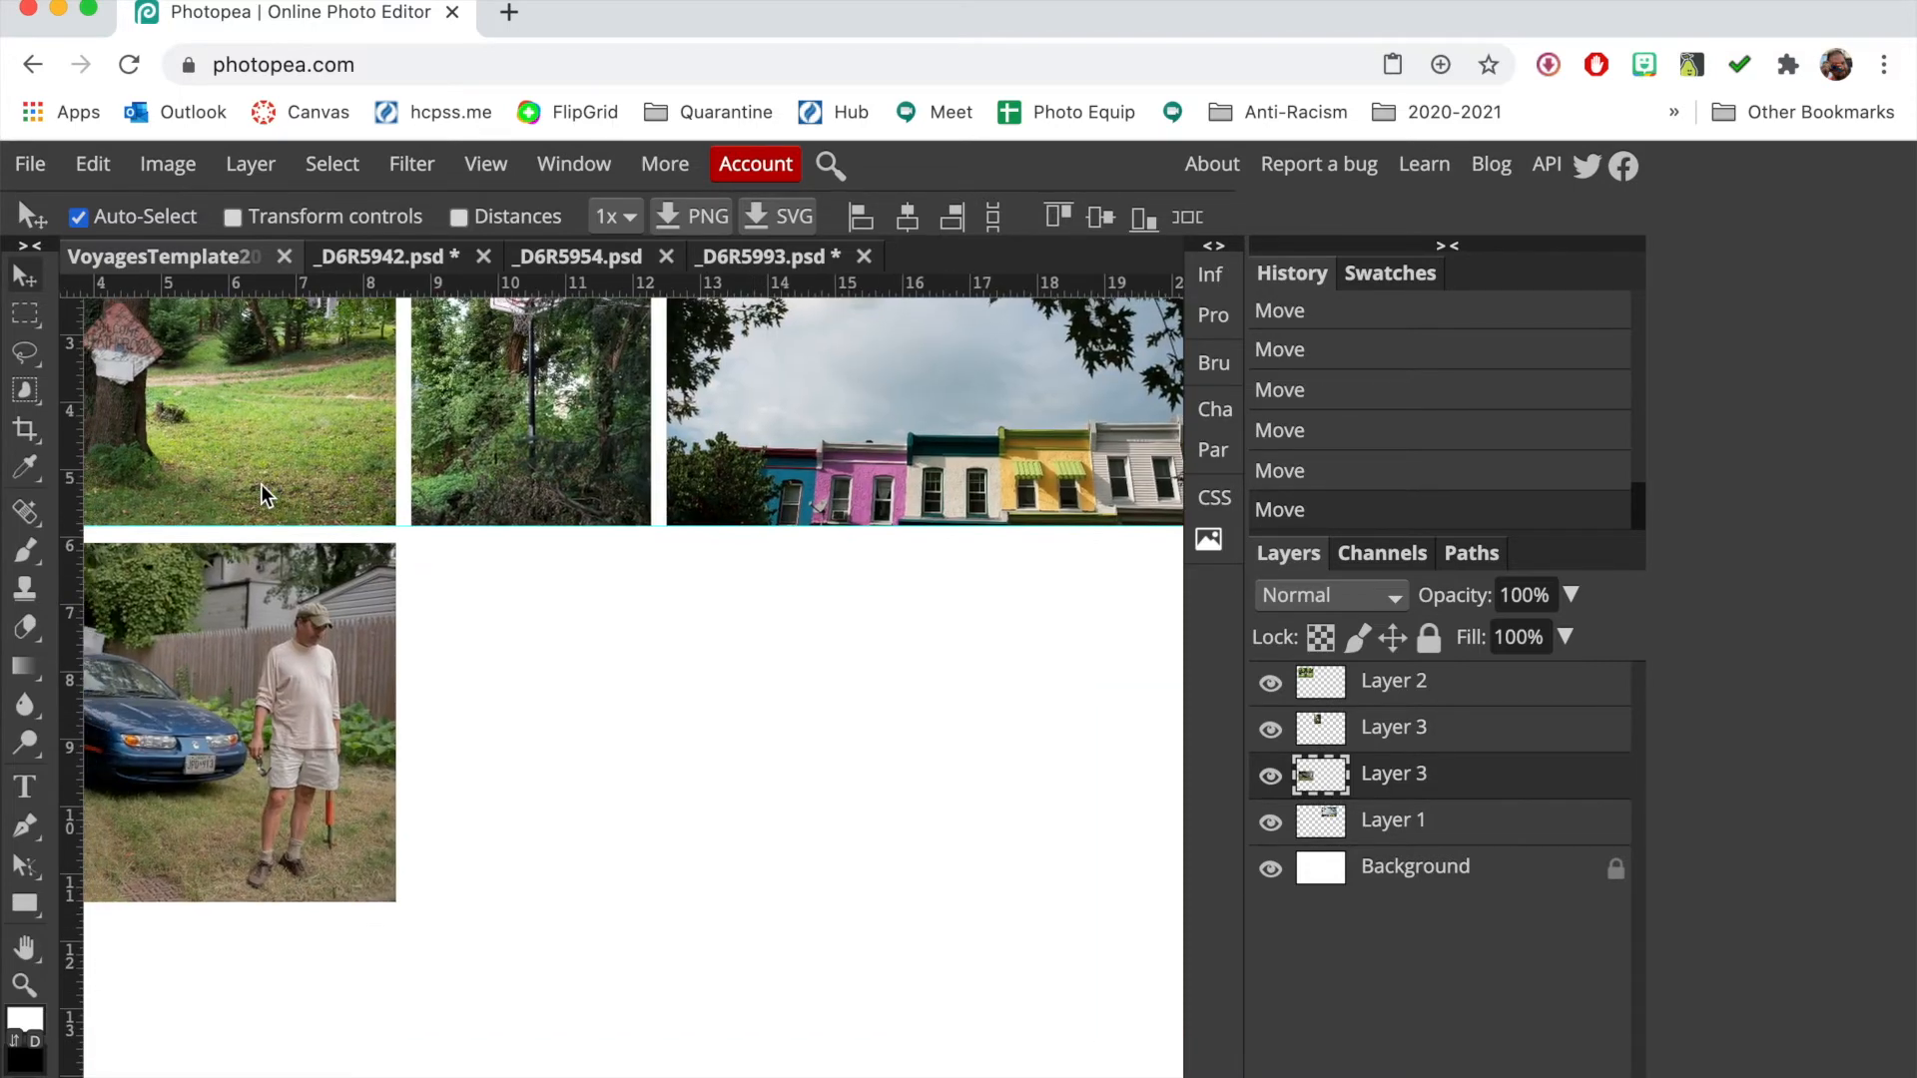
{"action": "scroll", "coordinate": [261, 483], "scroll_direction": "left", "scroll_amount": 1}
{"action": "left_click_drag", "start_coordinate": [242, 287], "coordinate": [204, 560]}
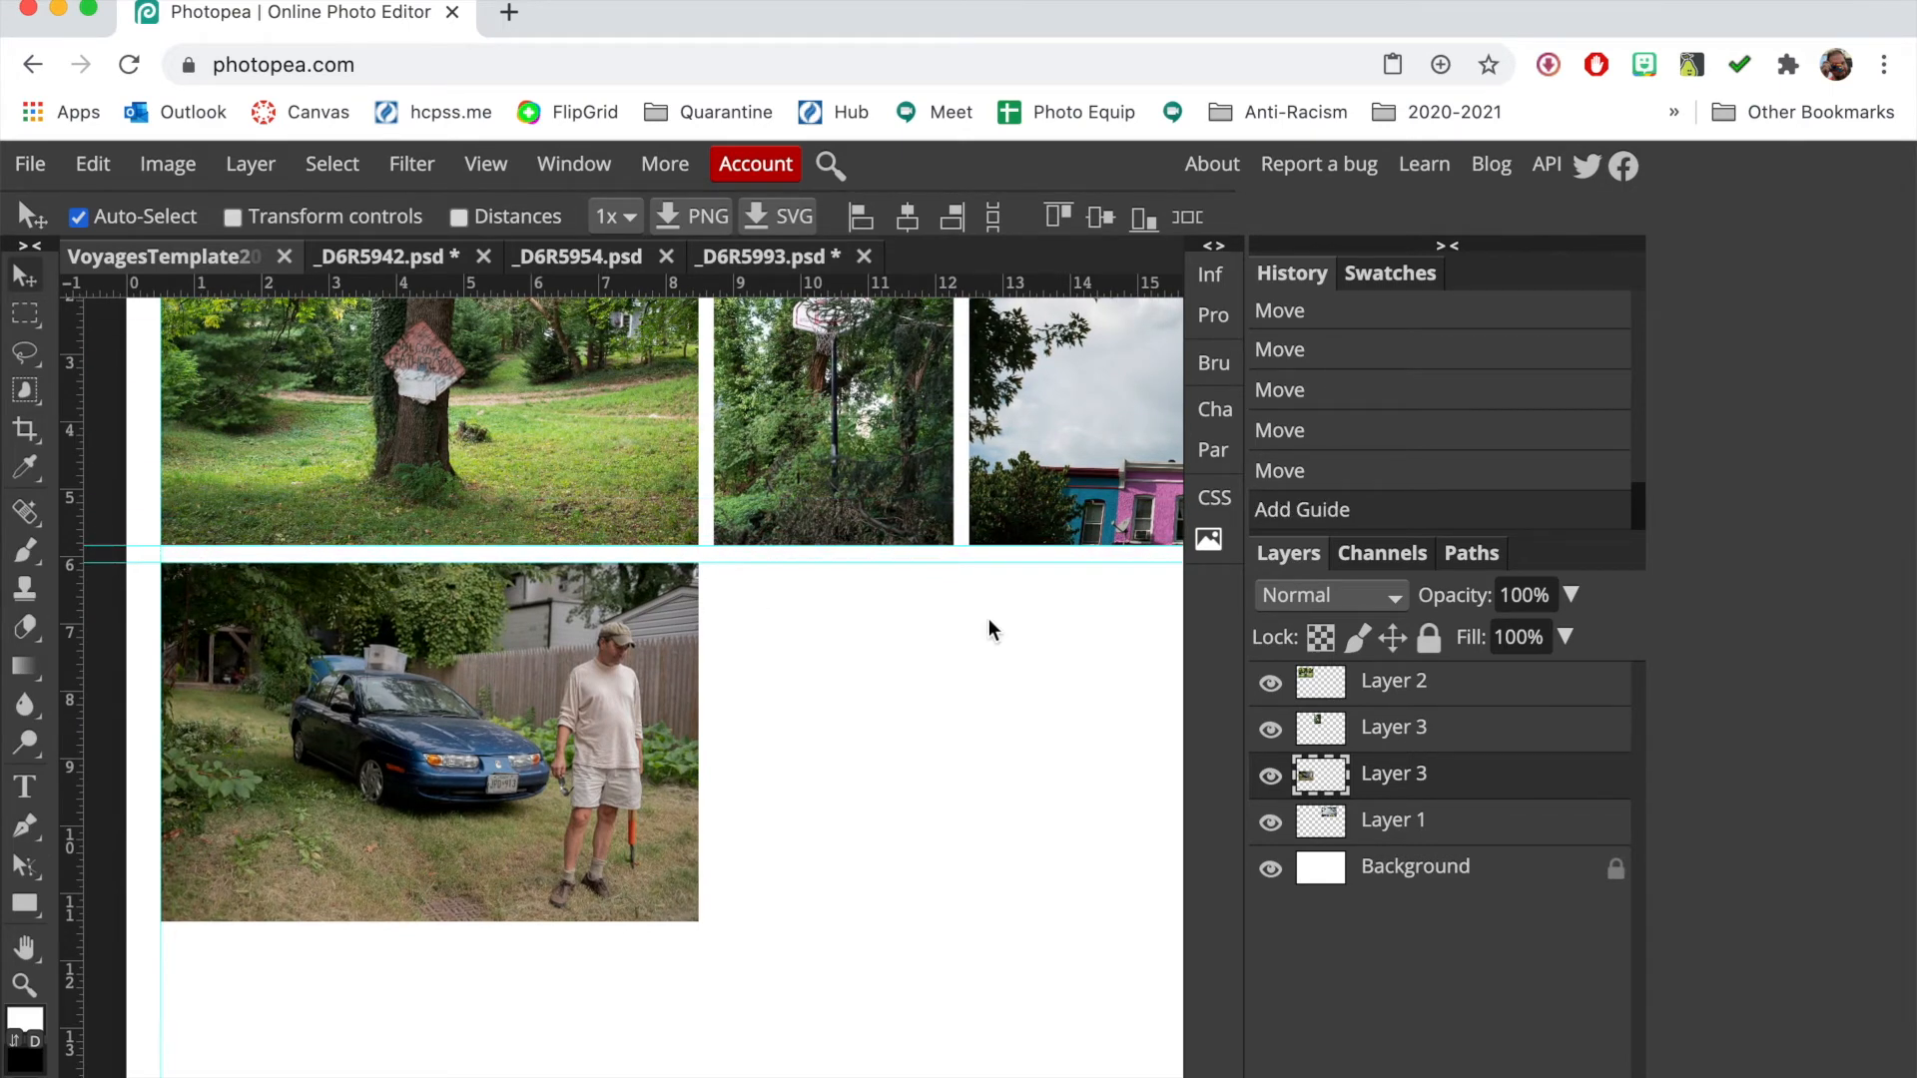
{"action": "key", "text": "ctrl+0"}
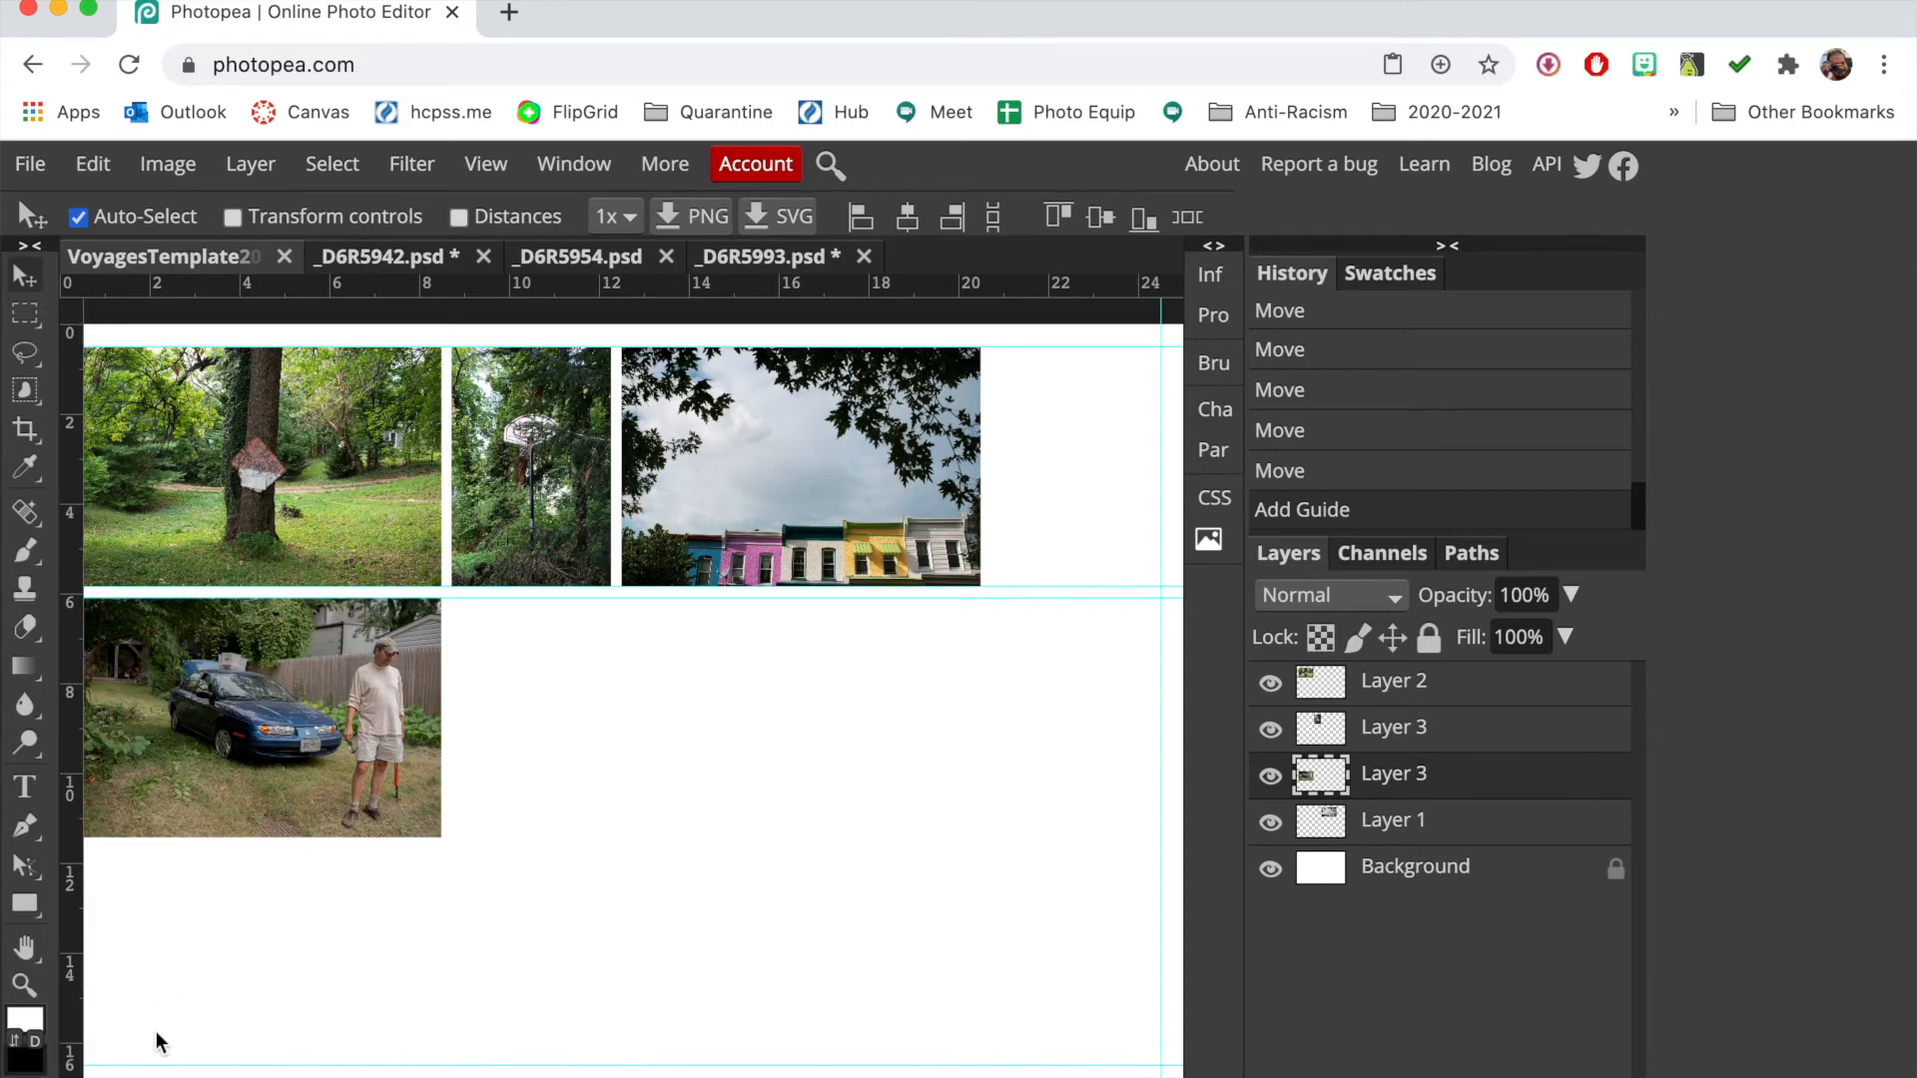
Resize the garage photo in _D6R5942.psd to a height of 8 inches, keeping its proportions
{"action": "left_click", "coordinate": [383, 258]}
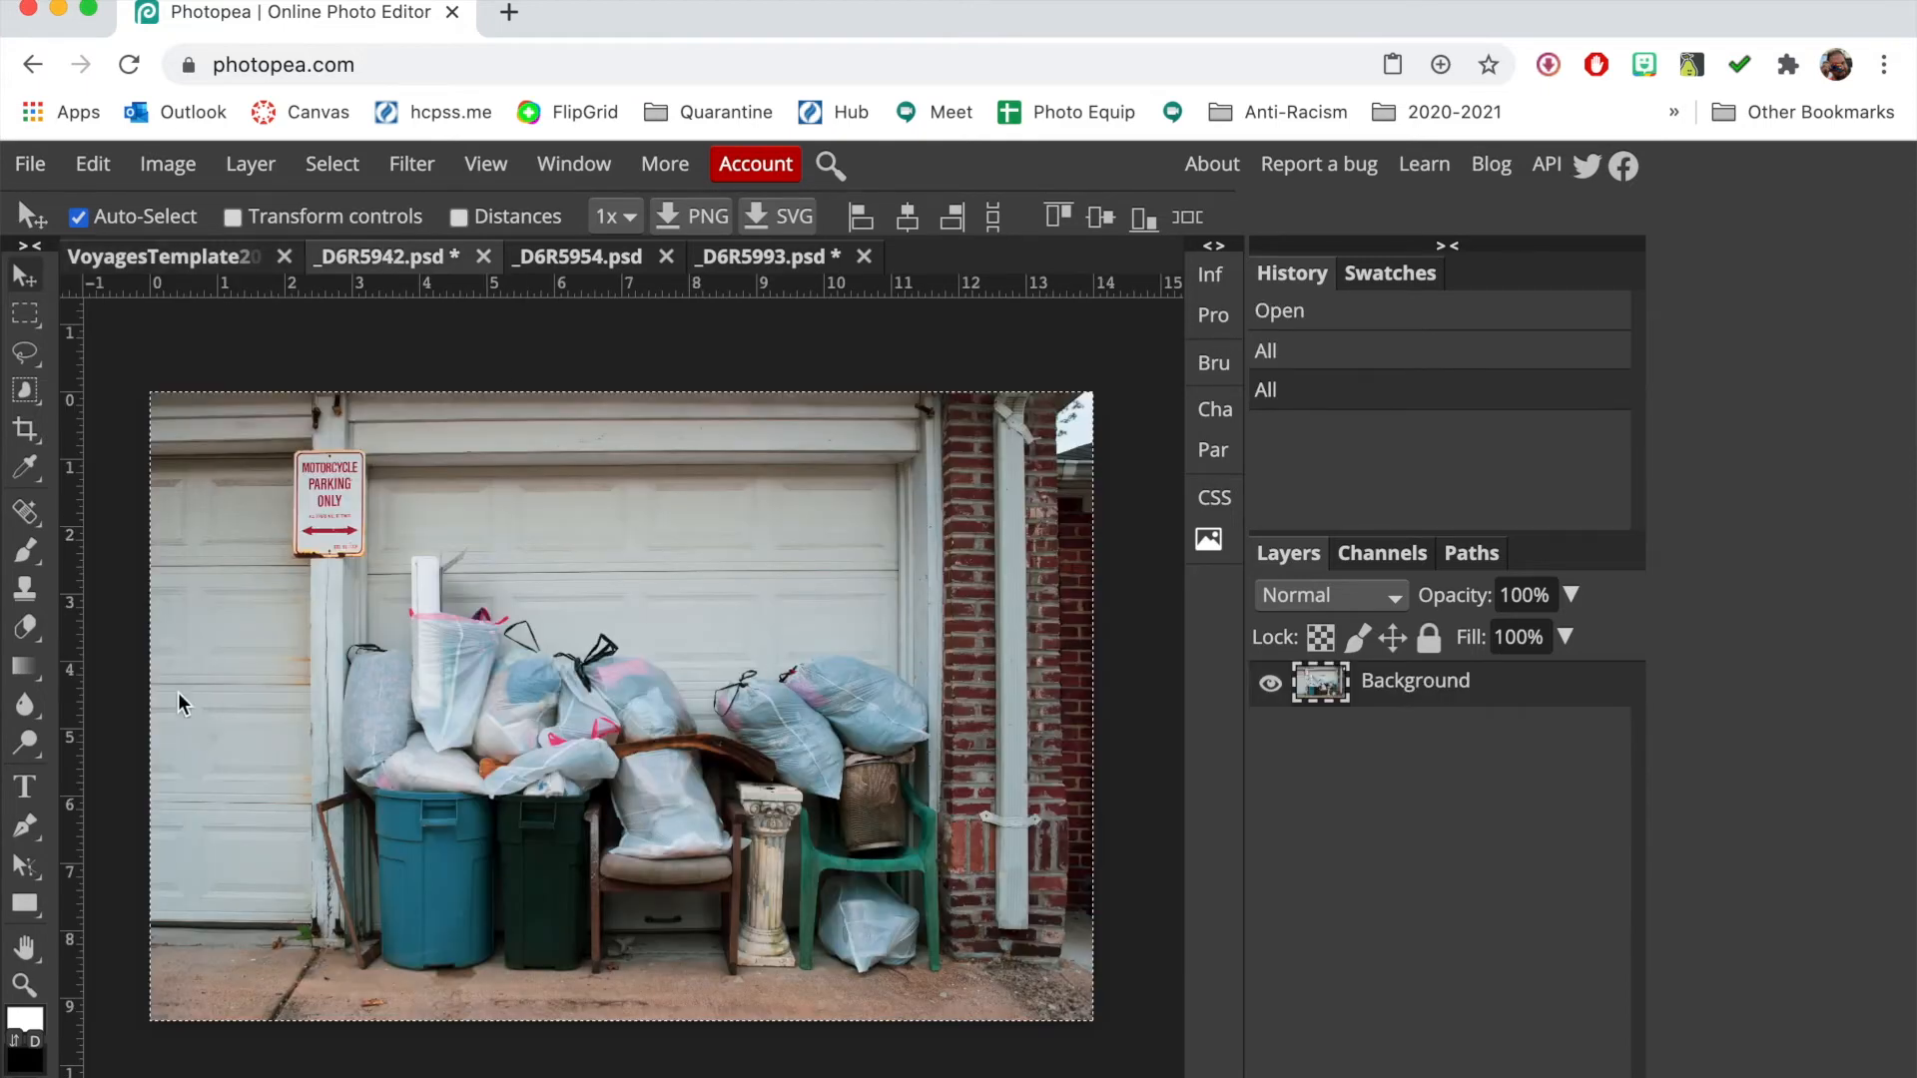
{"action": "left_click", "coordinate": [285, 330]}
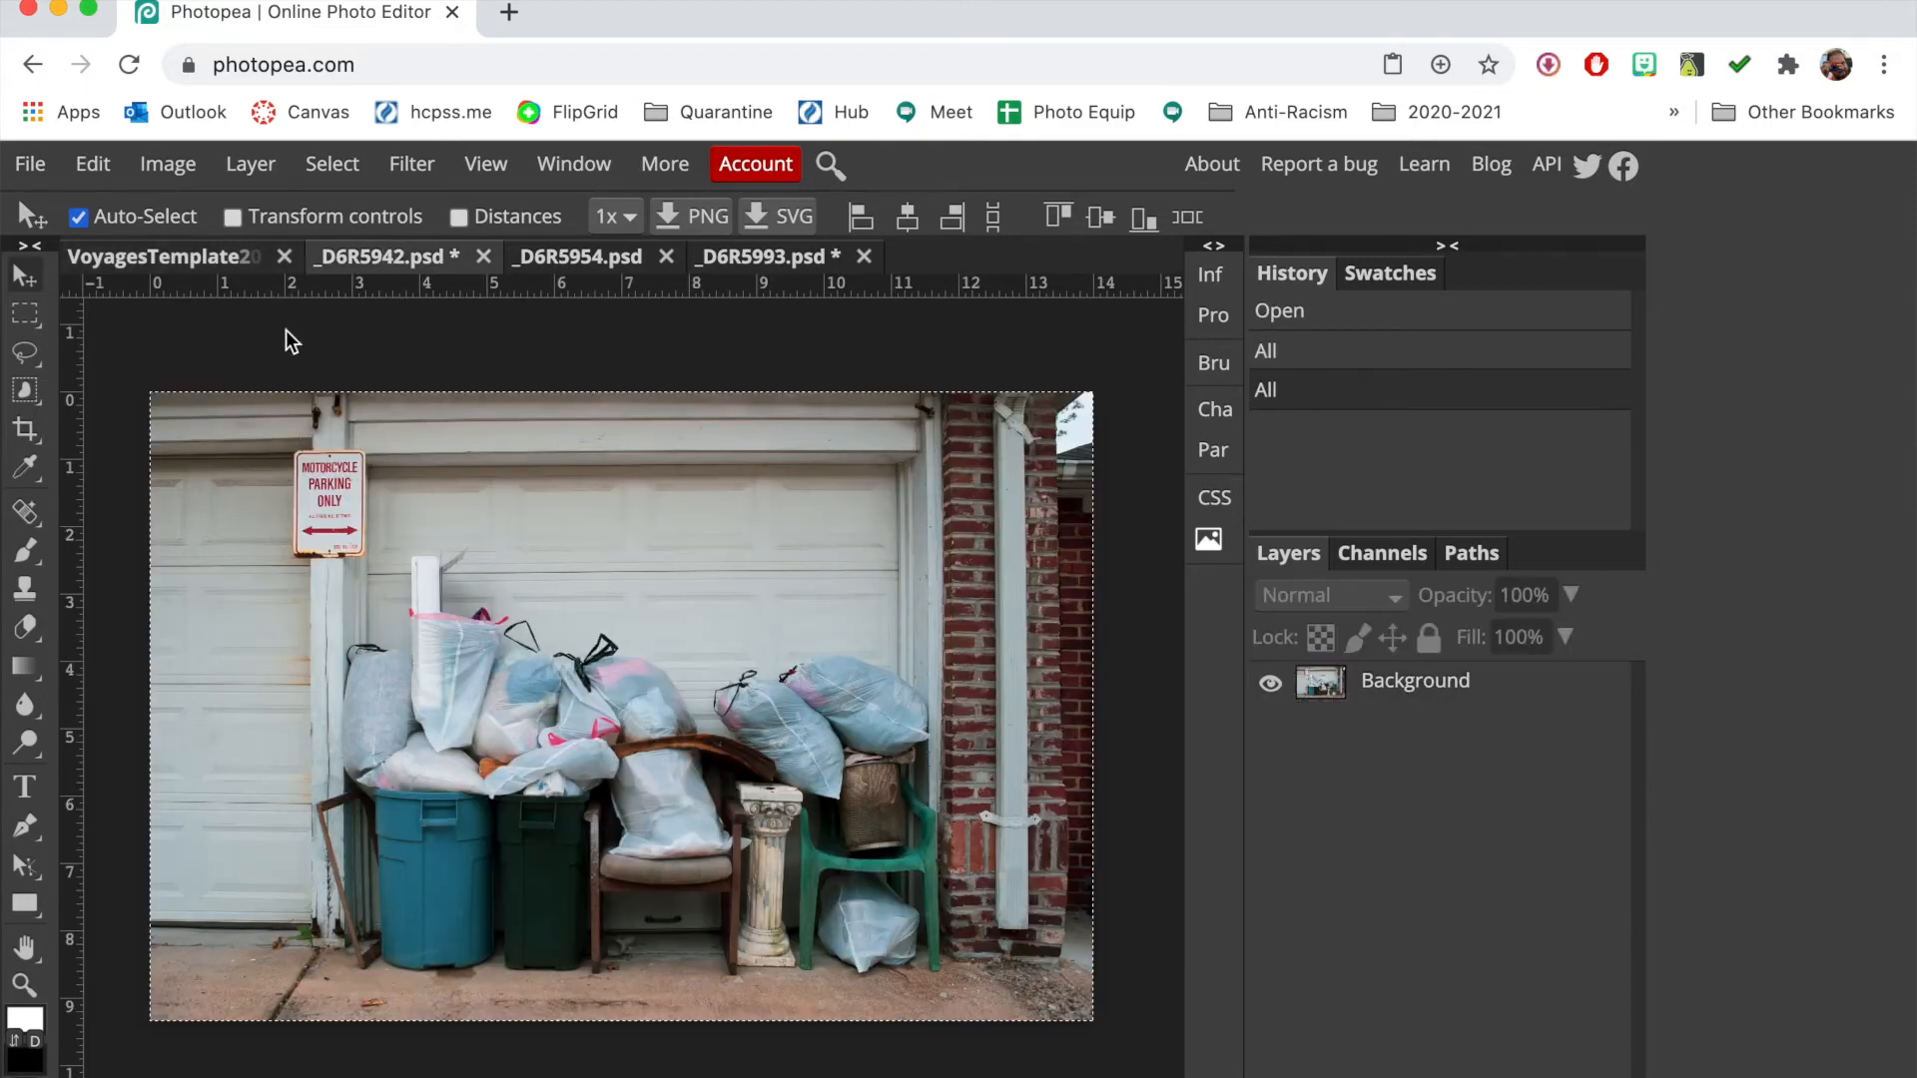
{"action": "left_click", "coordinate": [167, 165]}
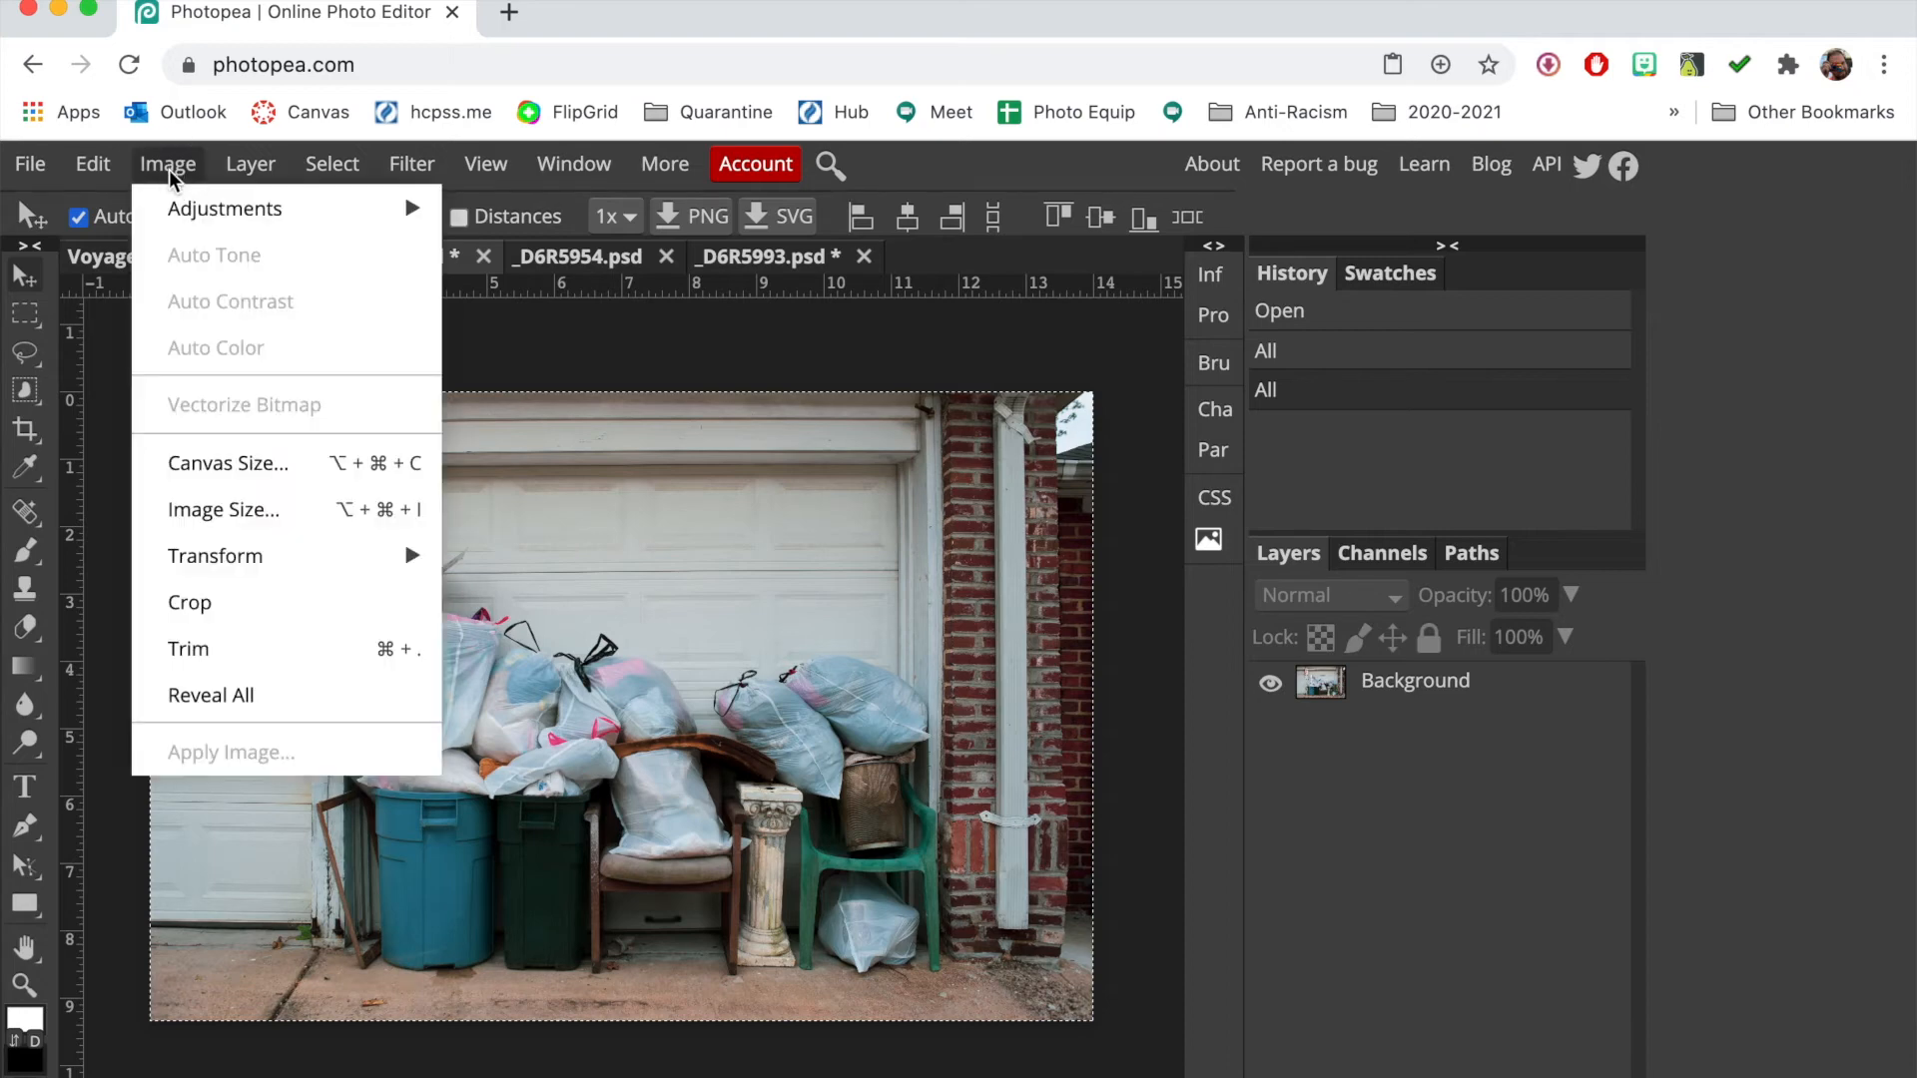
{"action": "left_click", "coordinate": [186, 507]}
{"action": "left_click", "coordinate": [427, 459]}
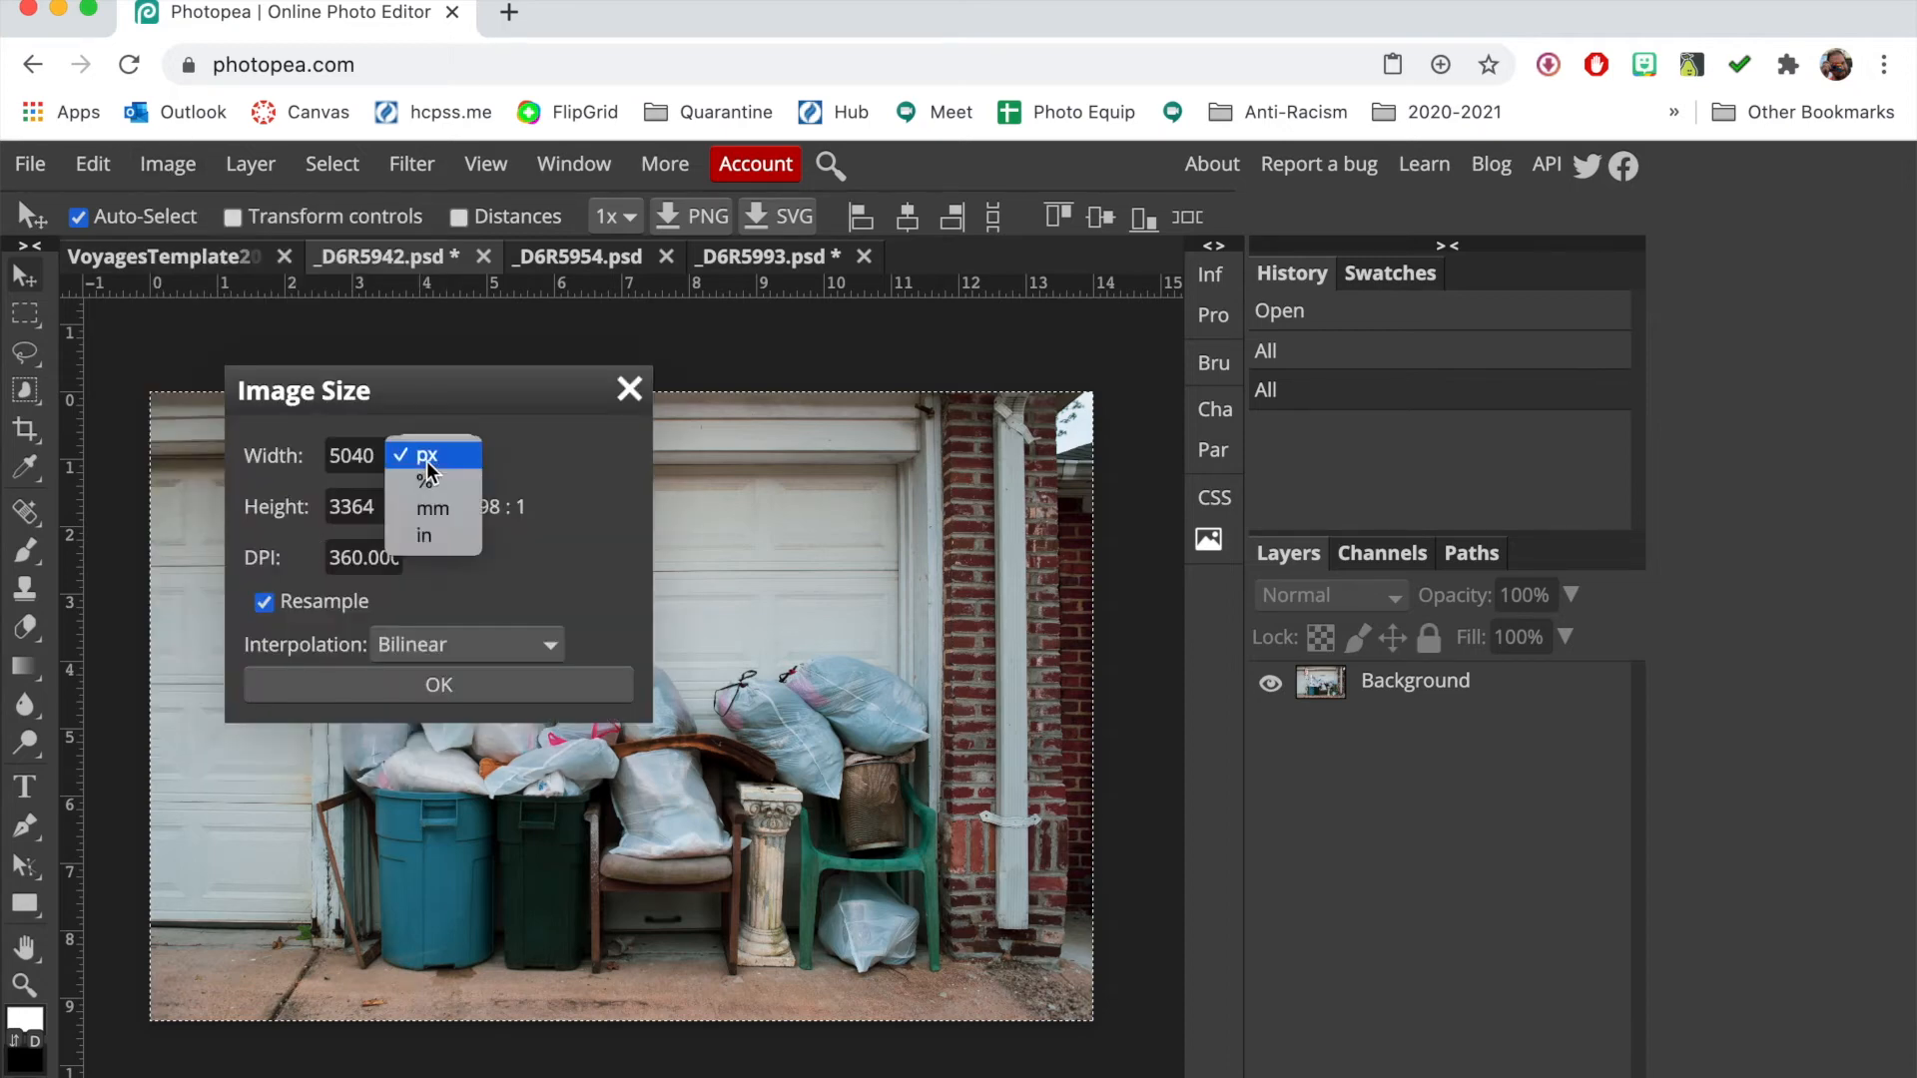
{"action": "left_click", "coordinate": [427, 532]}
{"action": "left_click", "coordinate": [378, 509]}
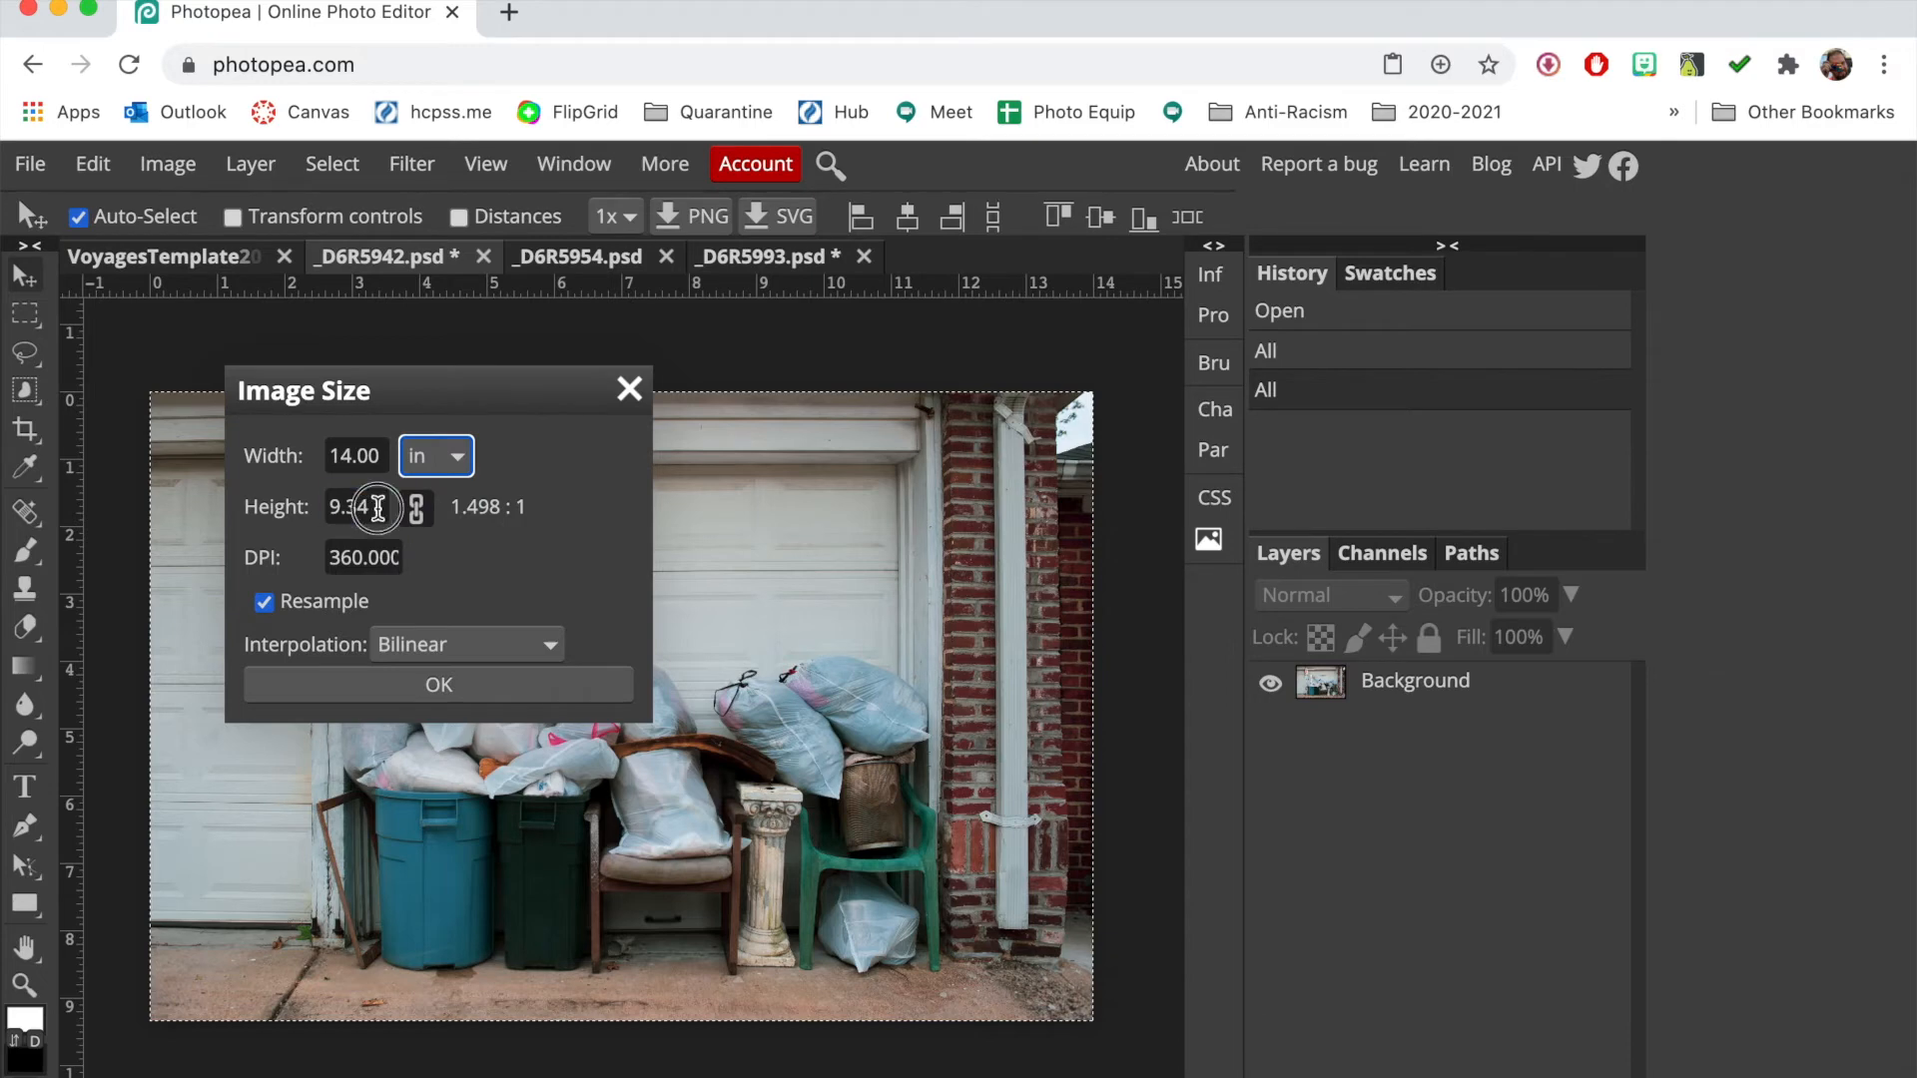
{"action": "left_click_drag", "start_coordinate": [377, 509], "coordinate": [280, 506]}
{"action": "type", "text": "8"}
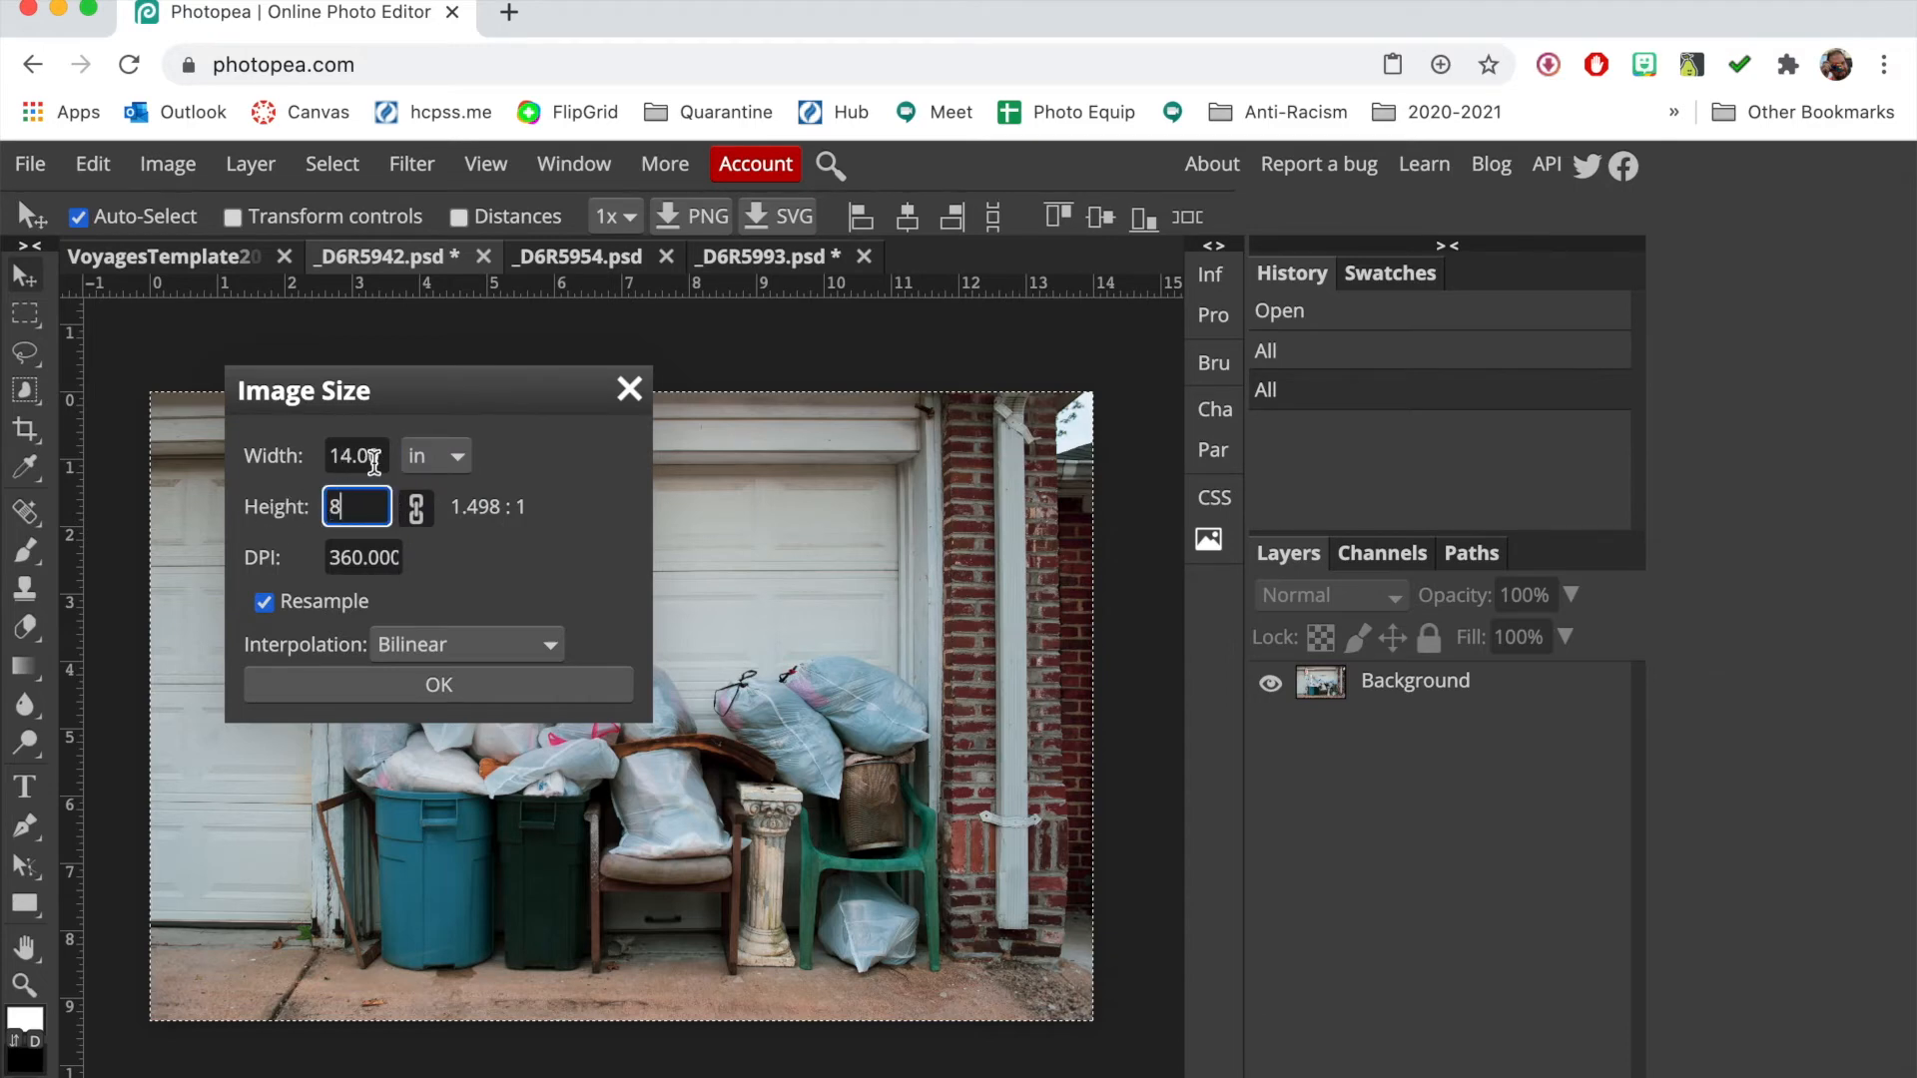
{"action": "left_click", "coordinate": [434, 689]}
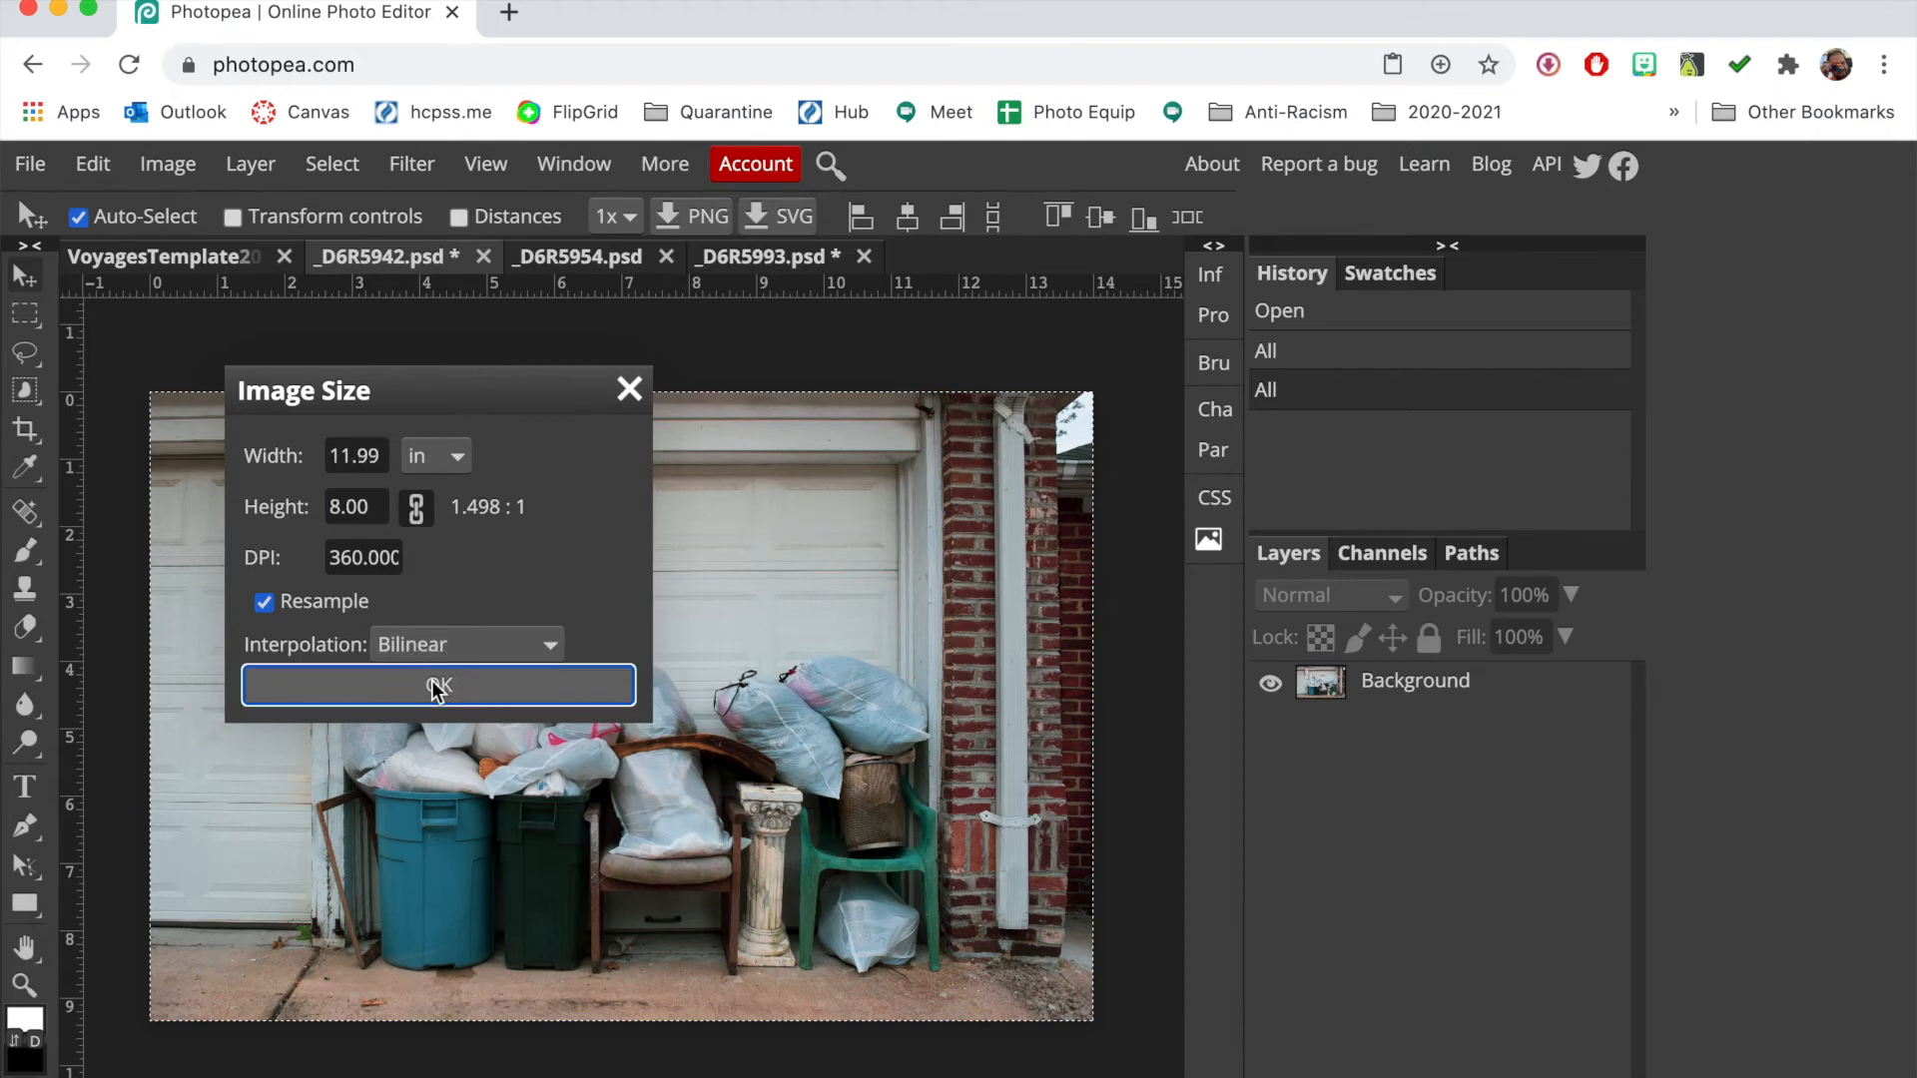
{"action": "left_click", "coordinate": [437, 689]}
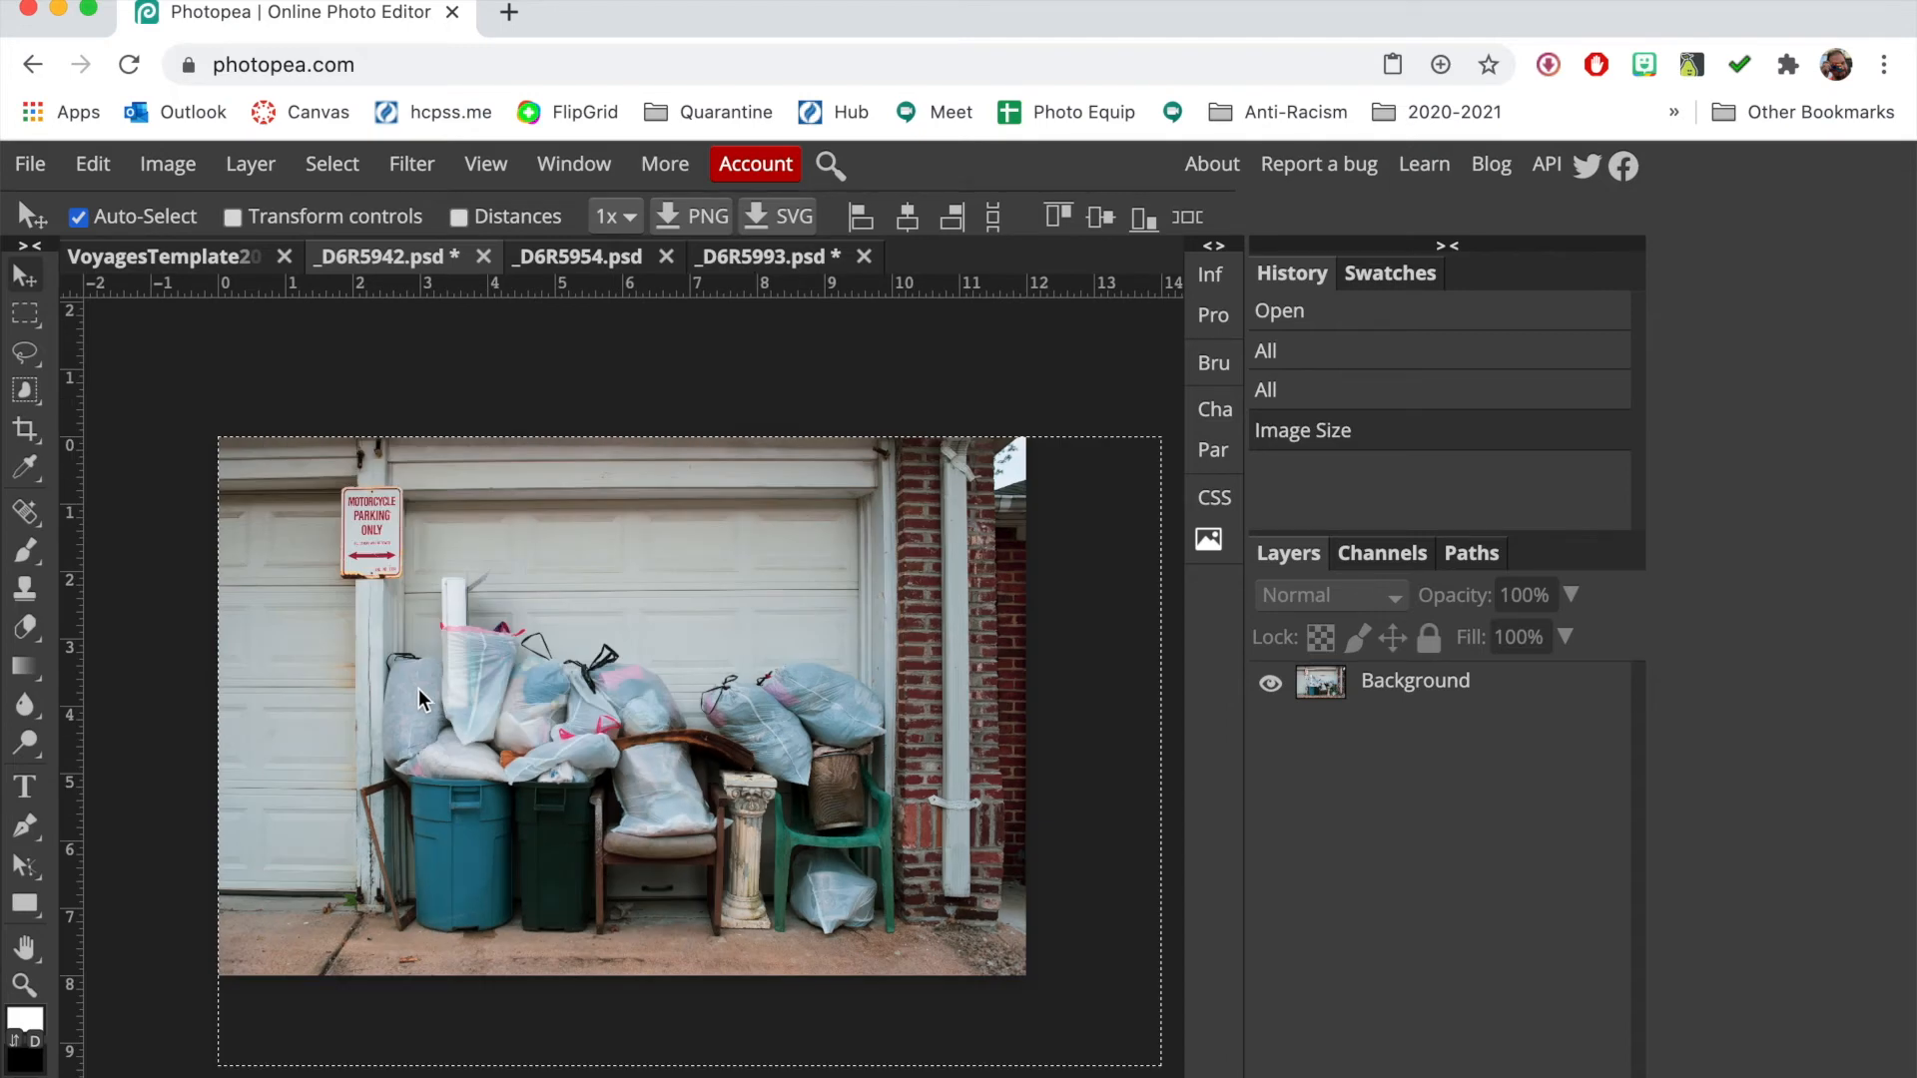
Copy the entire resized garage photo into the Voyages template and place it beneath the hoop and rowhouse photos
{"action": "key", "text": "super+a"}
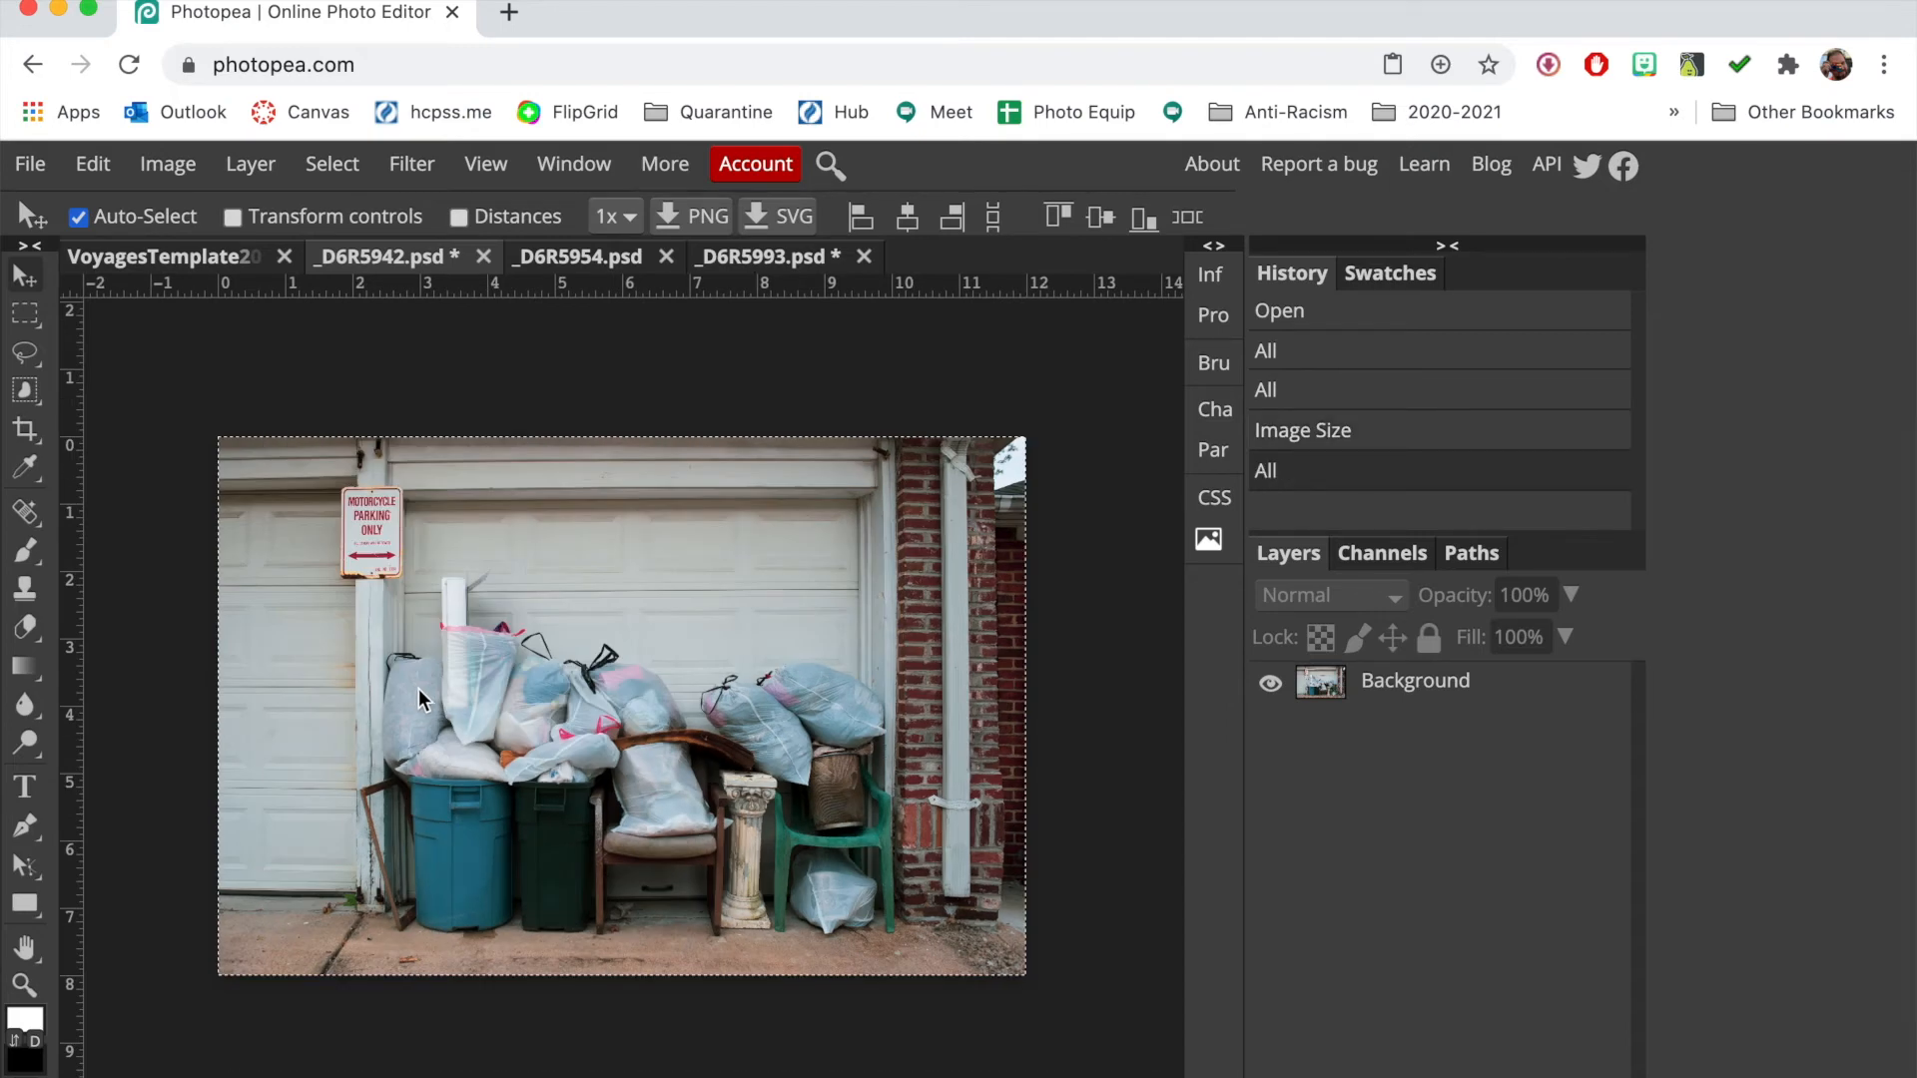
{"action": "left_click", "coordinate": [150, 263]}
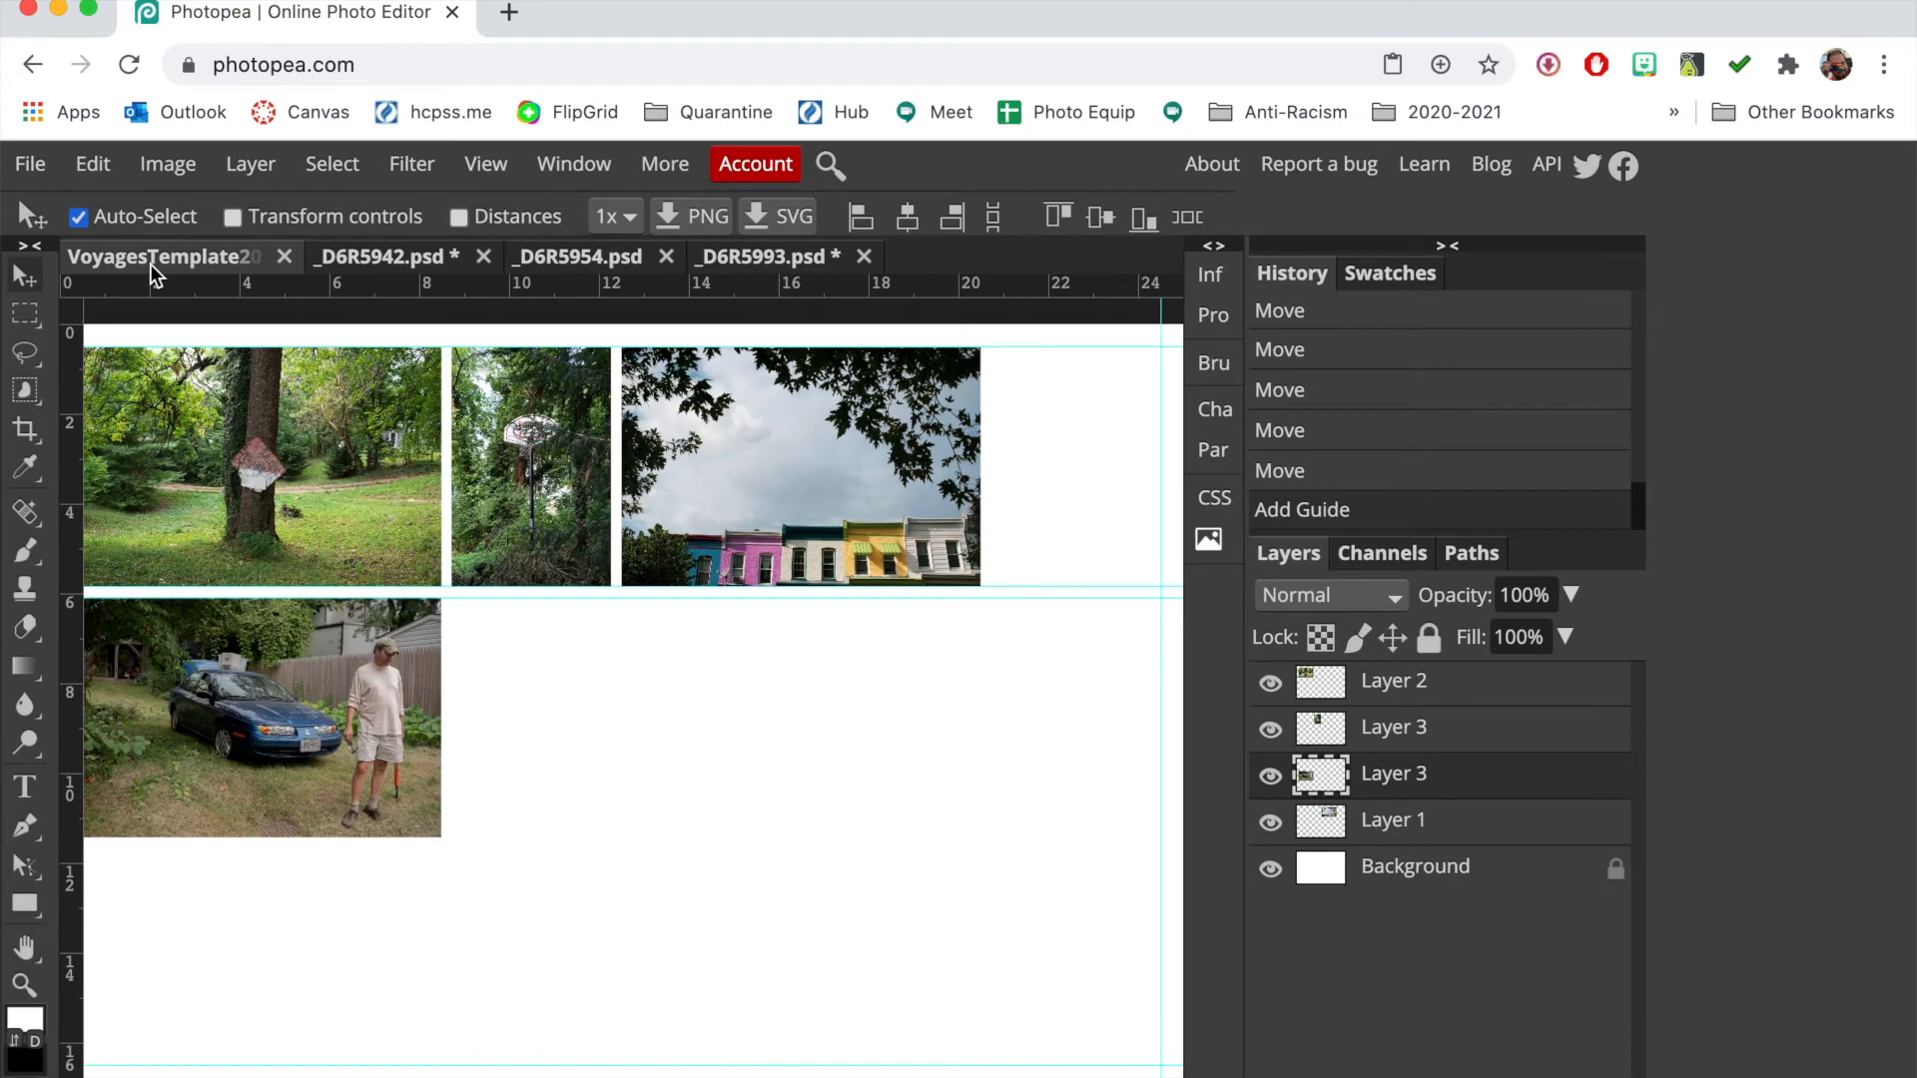
{"action": "key", "text": "super+v"}
{"action": "left_click_drag", "start_coordinate": [778, 746], "coordinate": [879, 834]}
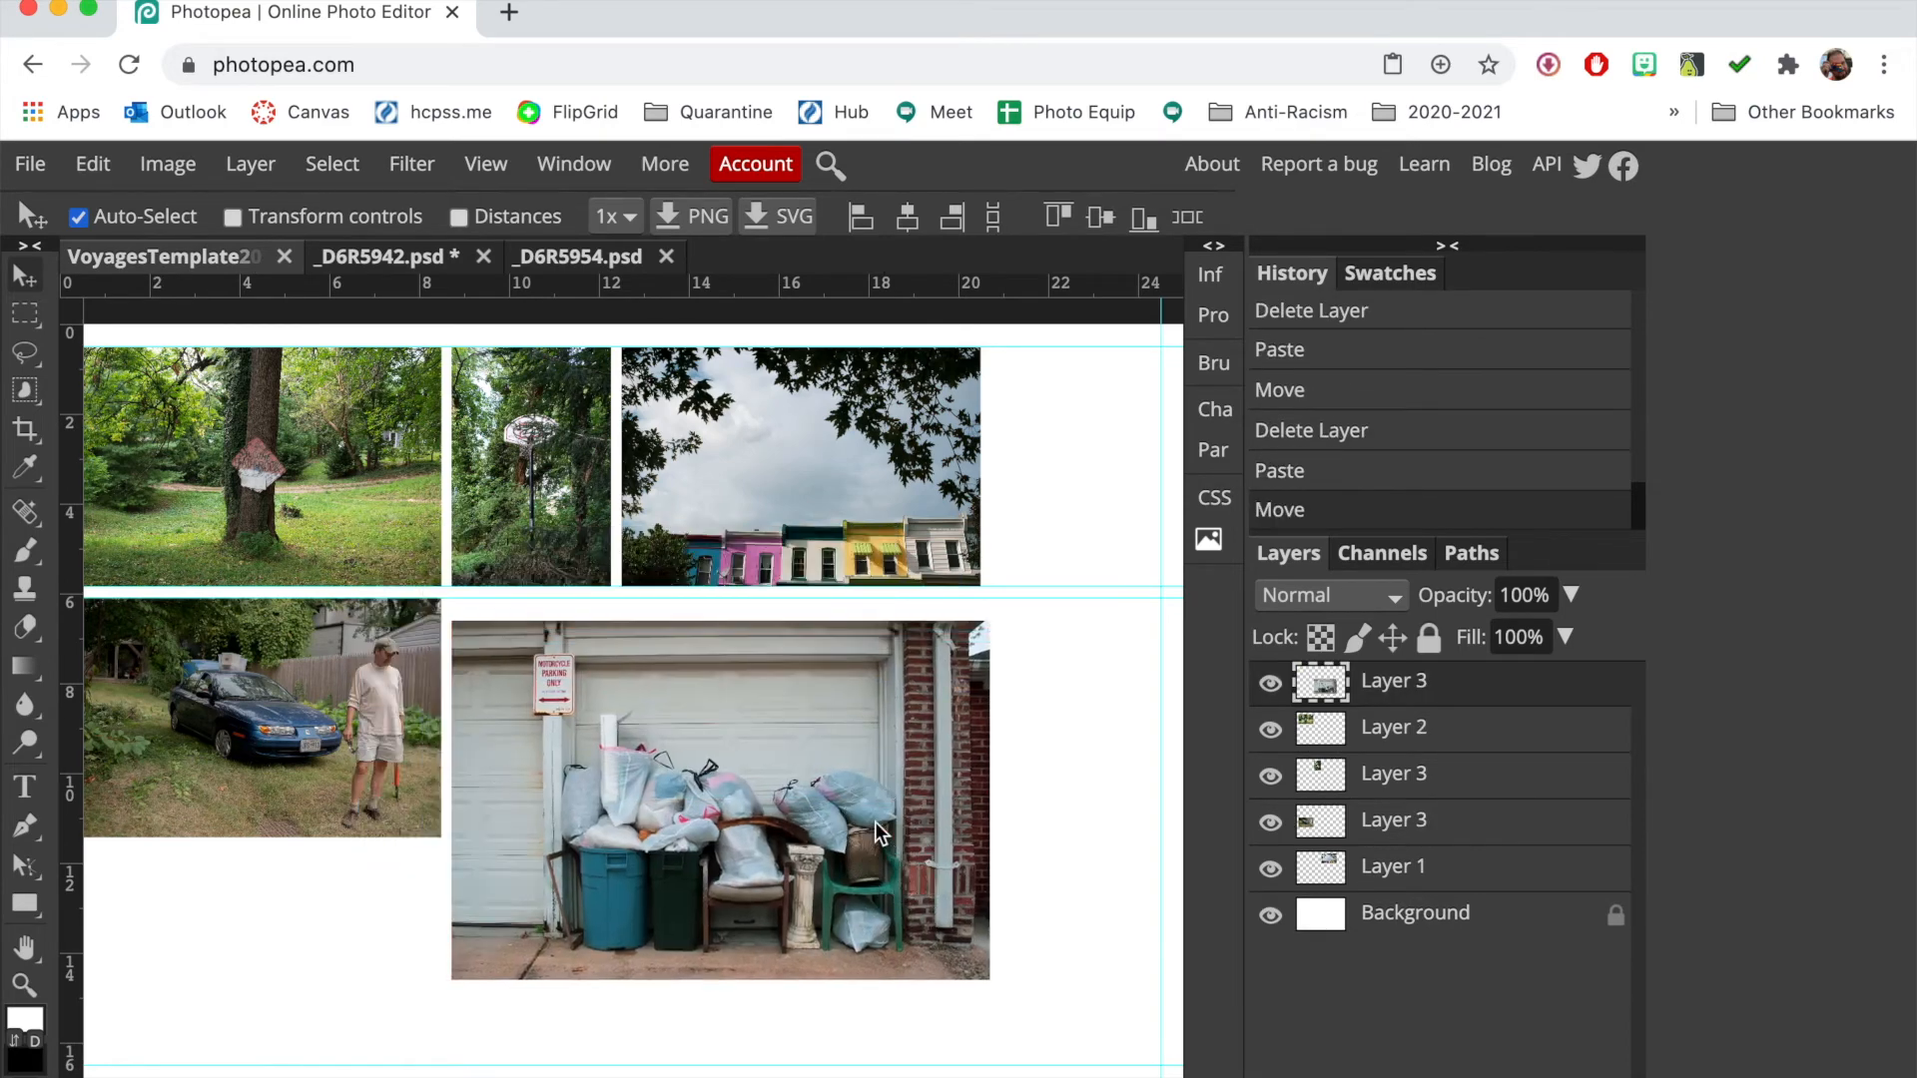
{"action": "left_click", "coordinate": [384, 262]}
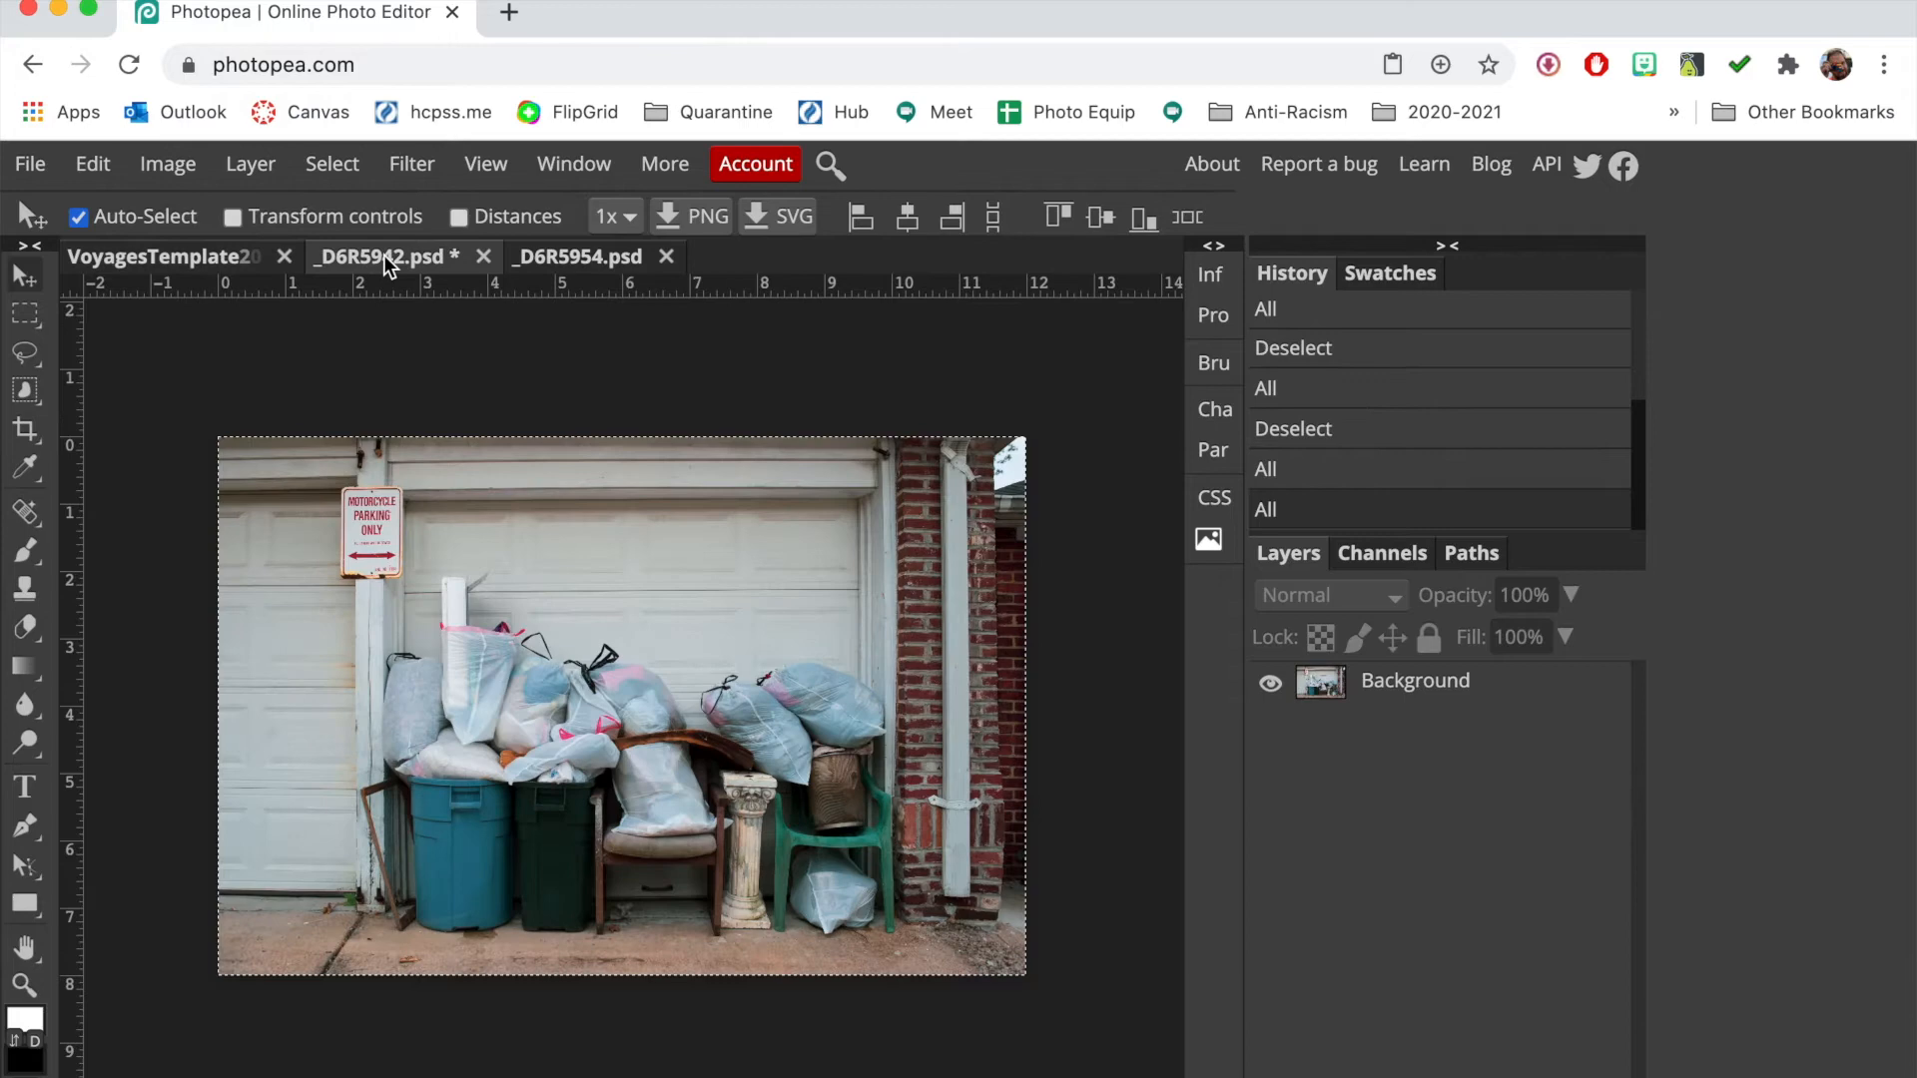
{"action": "left_click", "coordinate": [1408, 696]}
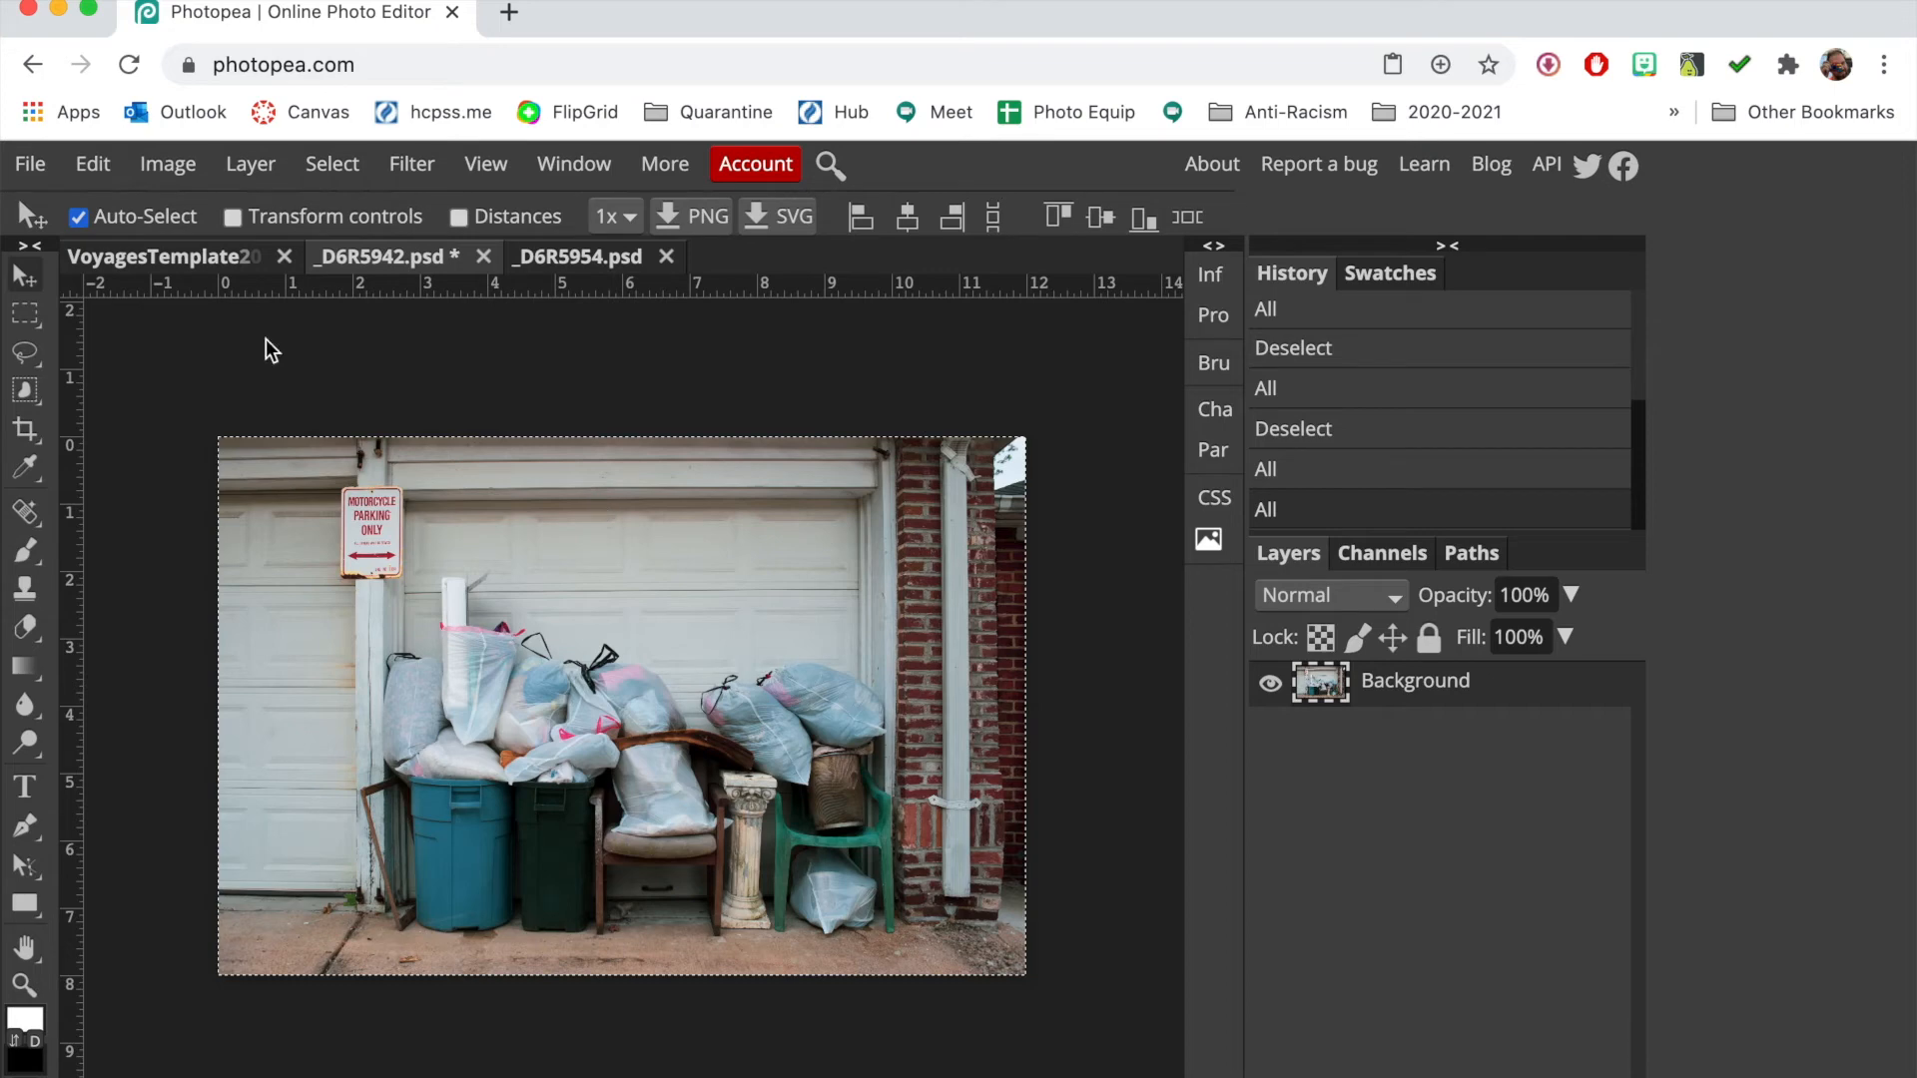
{"action": "left_click", "coordinate": [200, 256]}
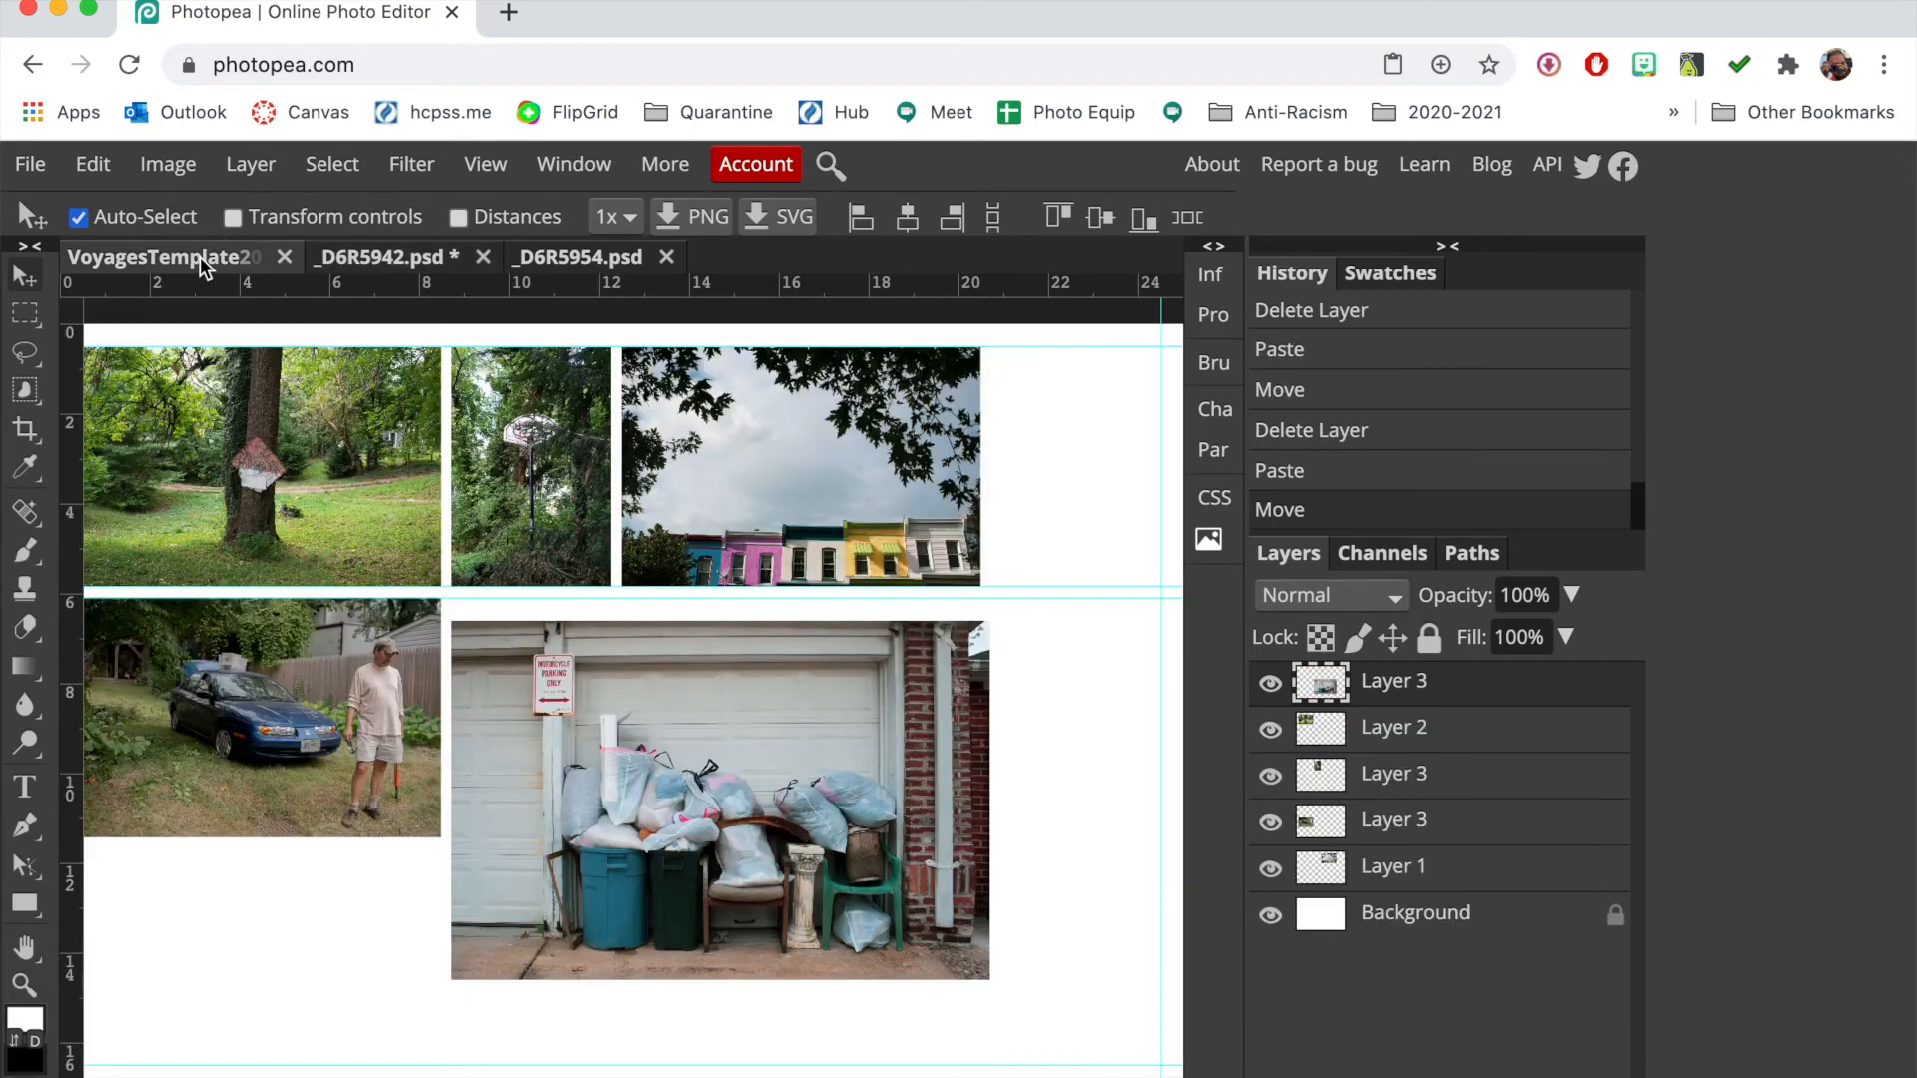
Add vertical guides at the rowhouse photo's right edge and hoop photo's left edge, and align the garage photo to the left guide and second-row guide
{"action": "left_click_drag", "start_coordinate": [674, 793], "coordinate": [674, 761]}
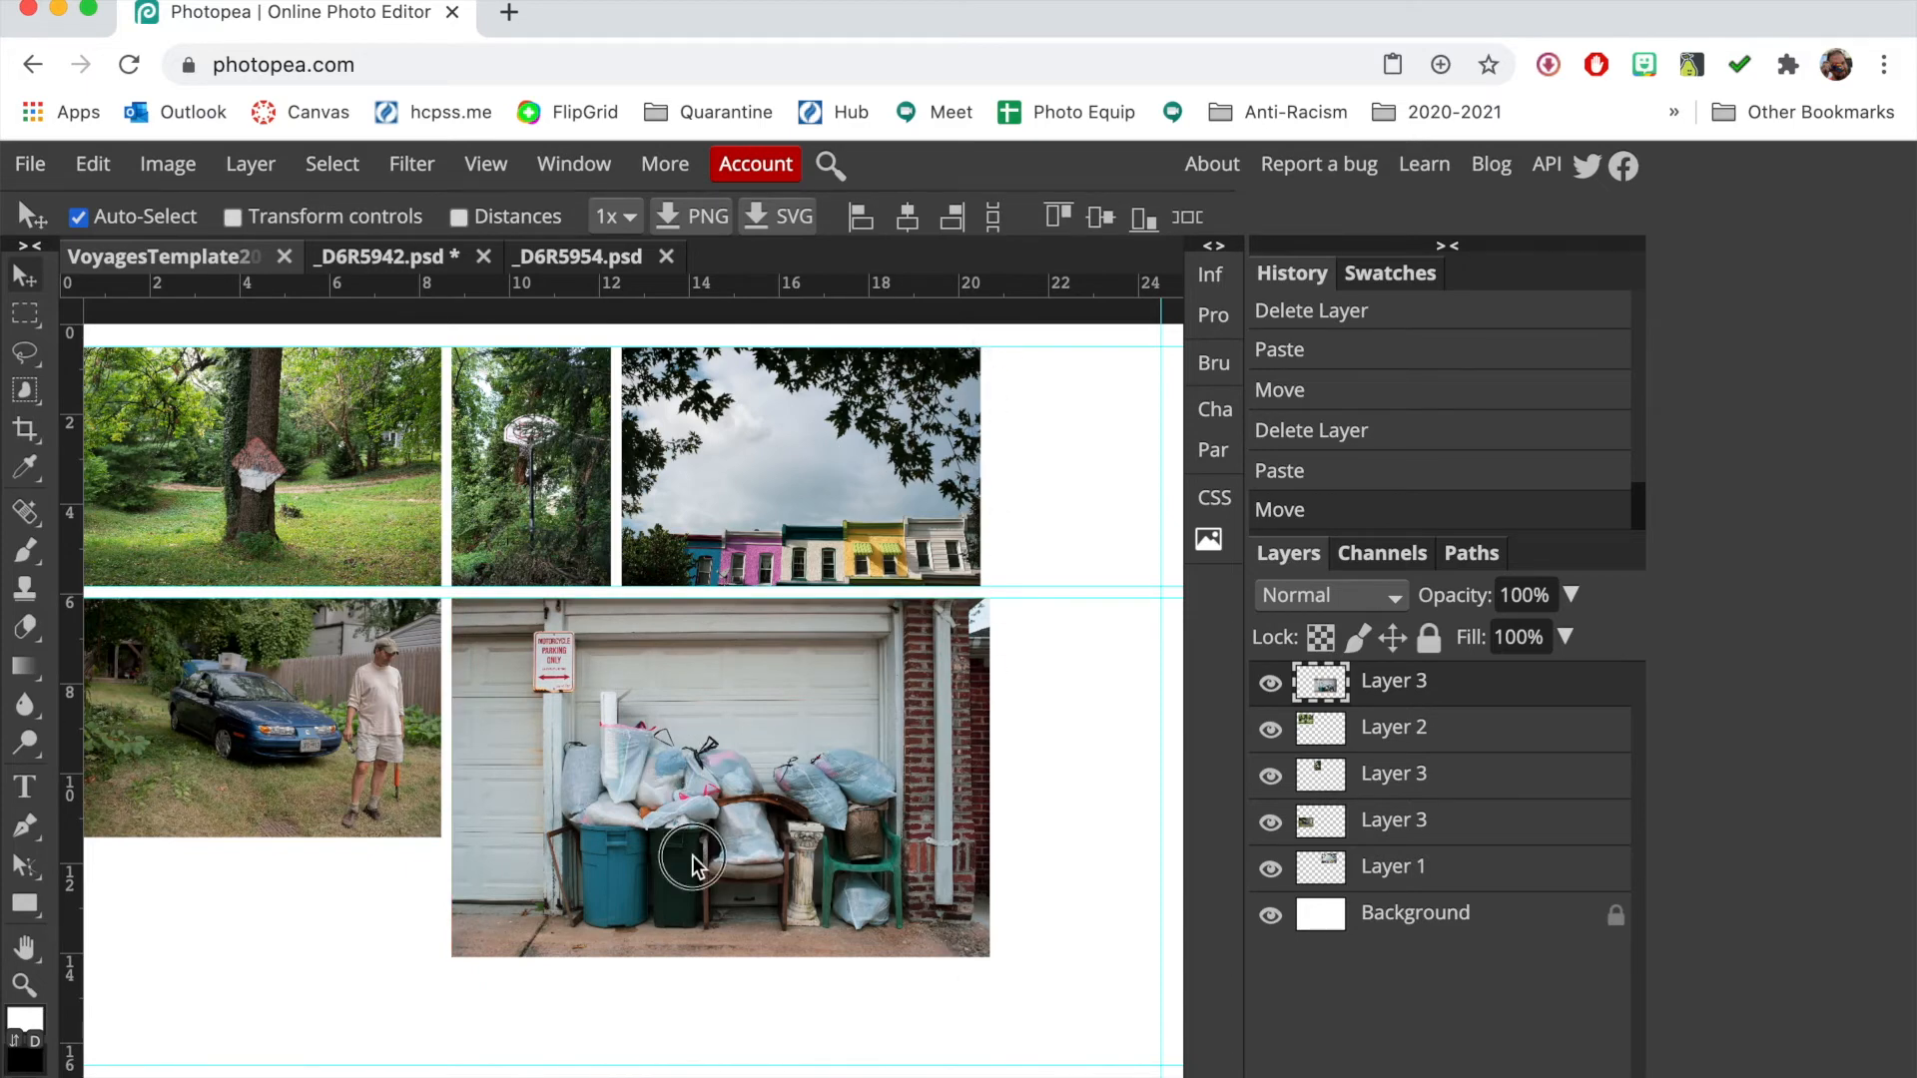
{"action": "left_click_drag", "start_coordinate": [692, 854], "coordinate": [623, 886]}
{"action": "left_click_drag", "start_coordinate": [65, 555], "coordinate": [979, 683]}
{"action": "left_click_drag", "start_coordinate": [600, 721], "coordinate": [713, 705]}
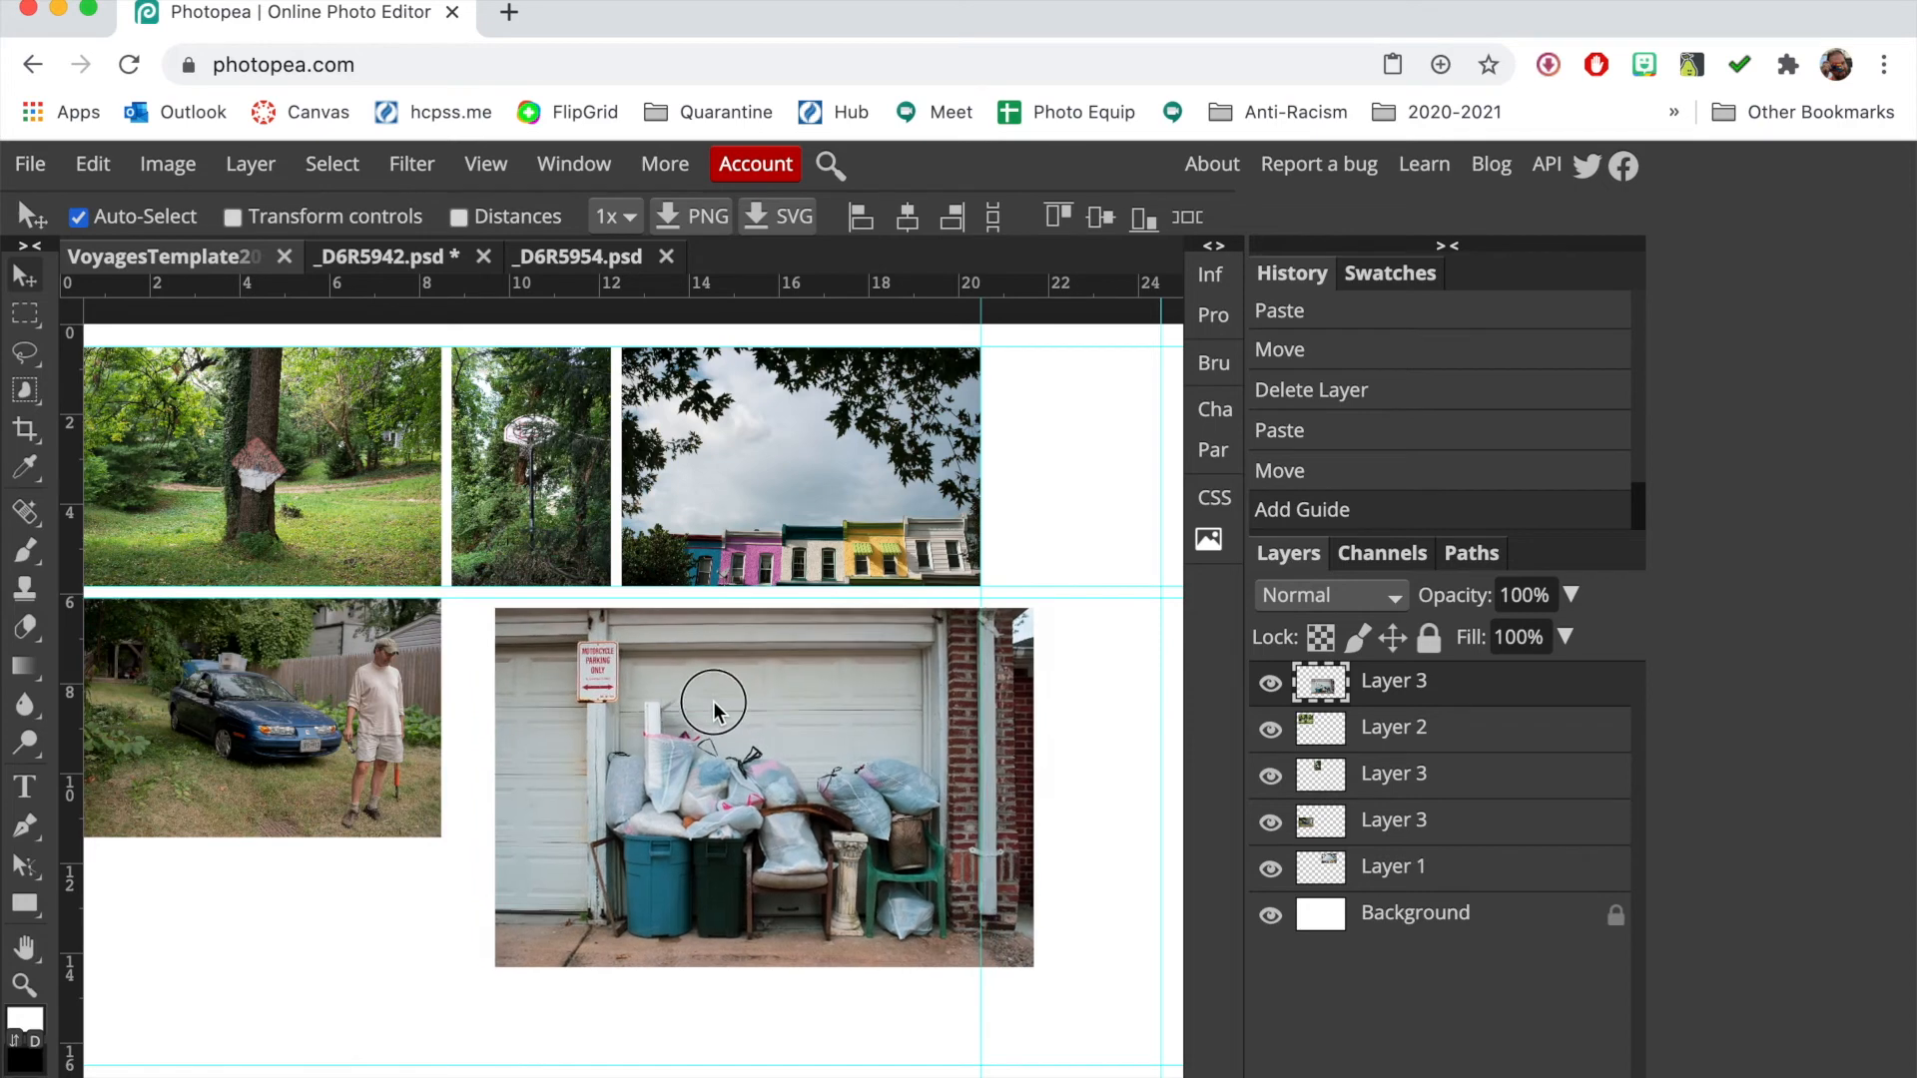
{"action": "left_click_drag", "start_coordinate": [374, 521], "coordinate": [455, 554]}
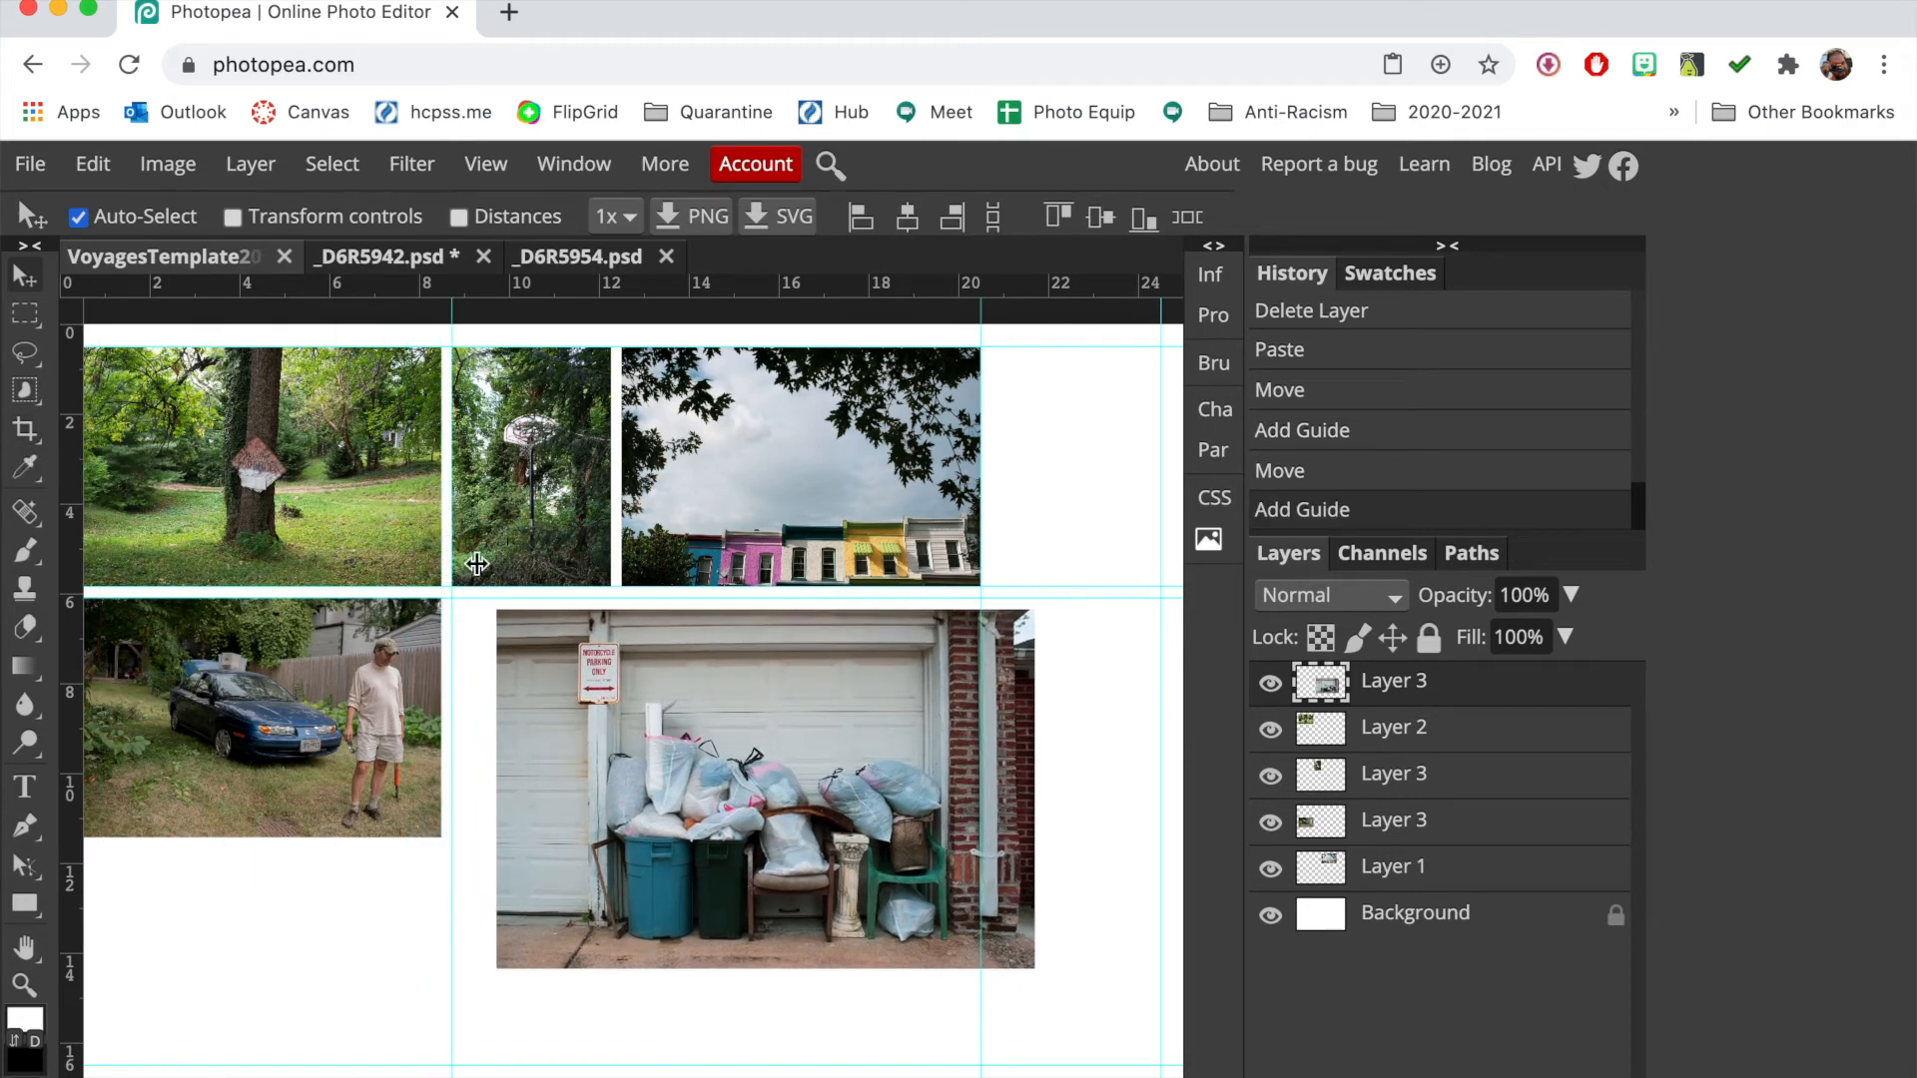
{"action": "left_click_drag", "start_coordinate": [677, 736], "coordinate": [633, 725]}
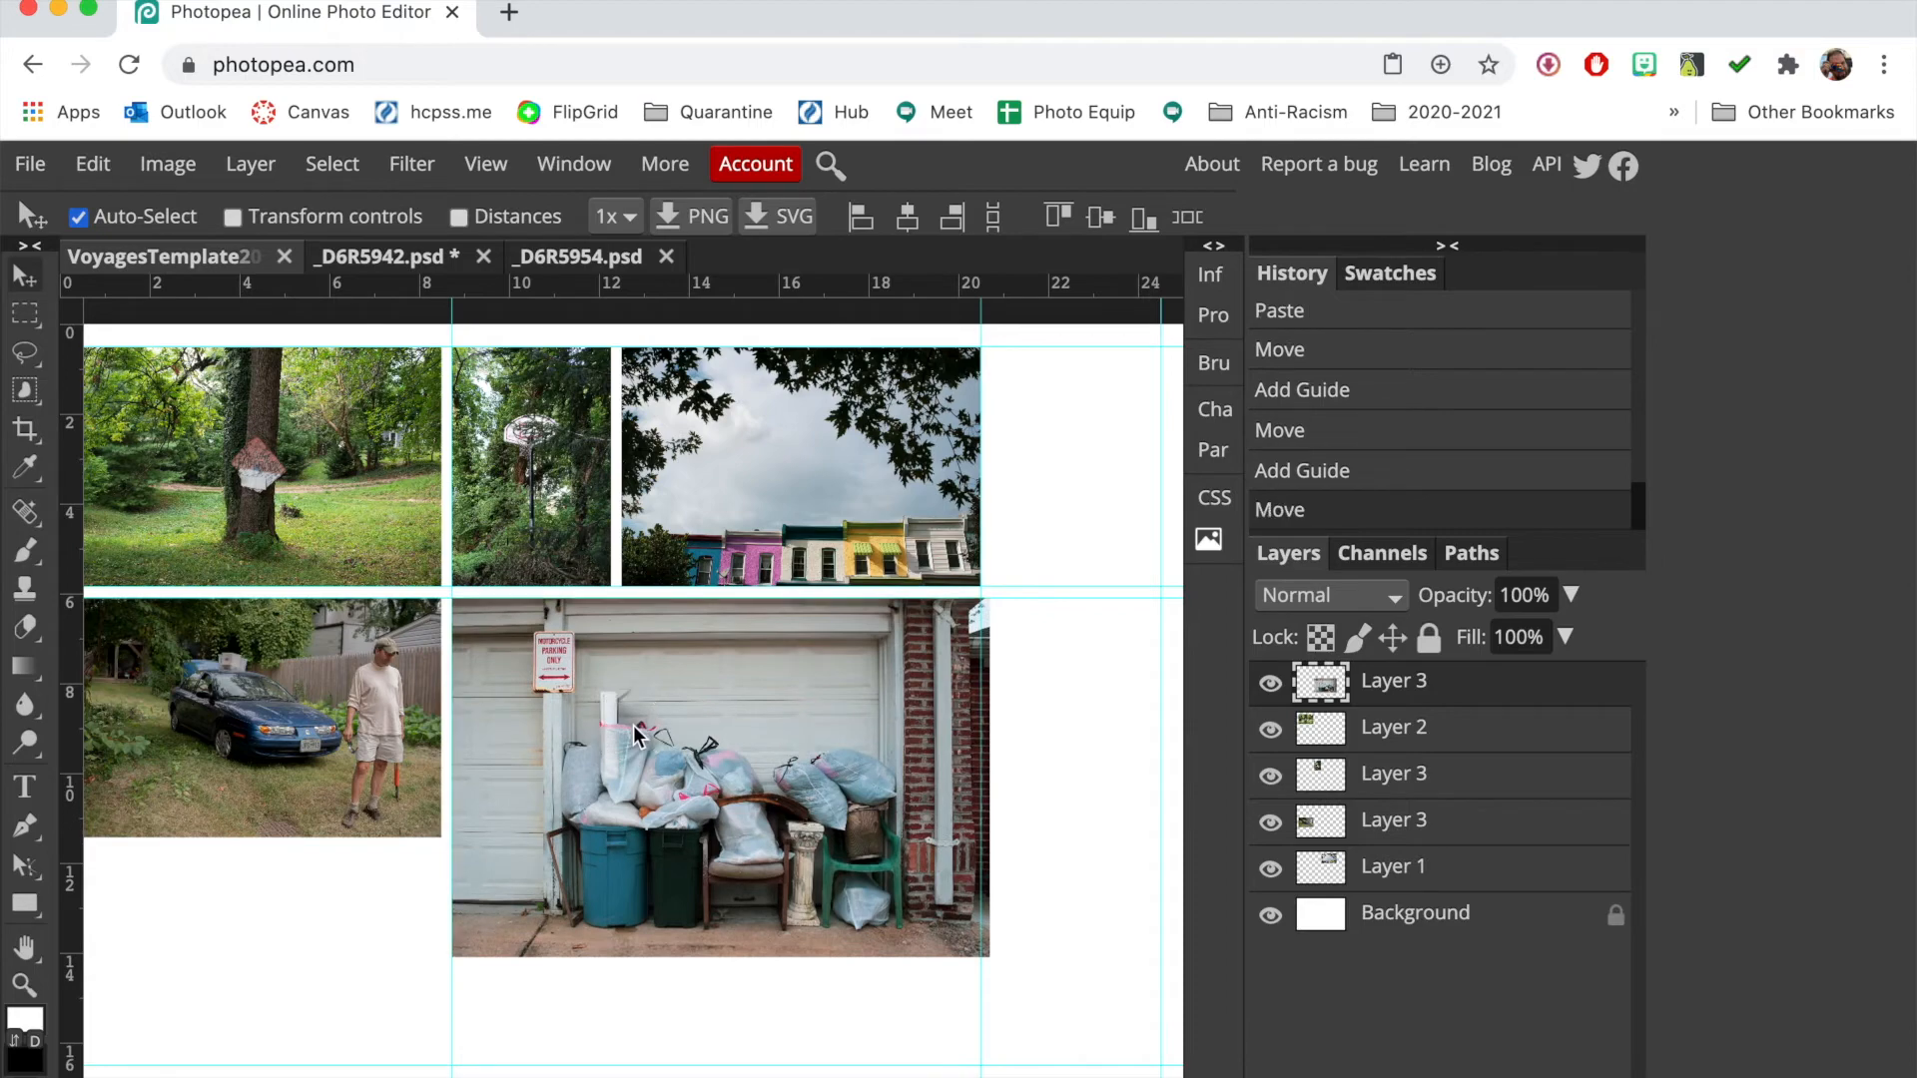
Scale the garage photo to 98.26% with Free Transform so its right edge meets the vertical guide
{"action": "scroll", "coordinate": [908, 877], "scroll_direction": "up", "scroll_amount": 5}
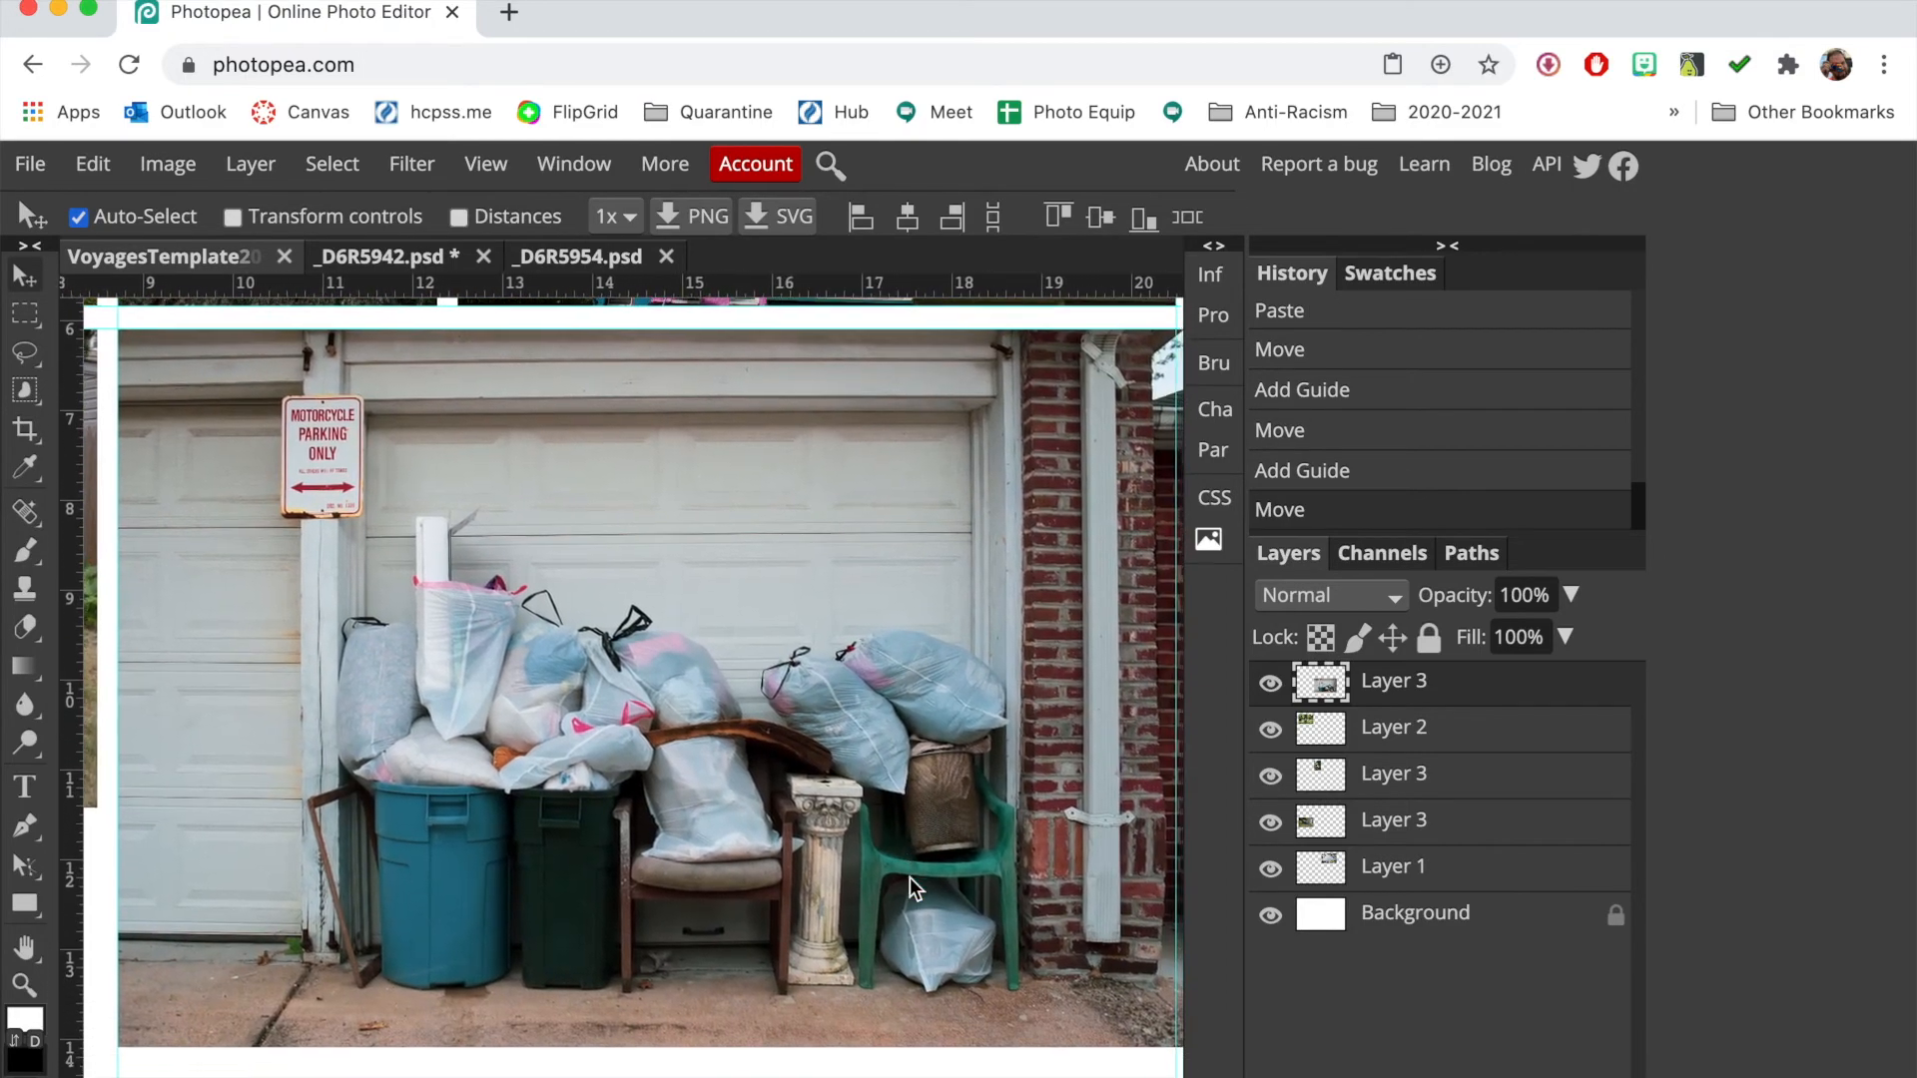
{"action": "scroll", "coordinate": [908, 878], "scroll_direction": "right", "scroll_amount": 3}
{"action": "scroll", "coordinate": [909, 877], "scroll_direction": "down", "scroll_amount": 1}
{"action": "key", "text": "super+t"}
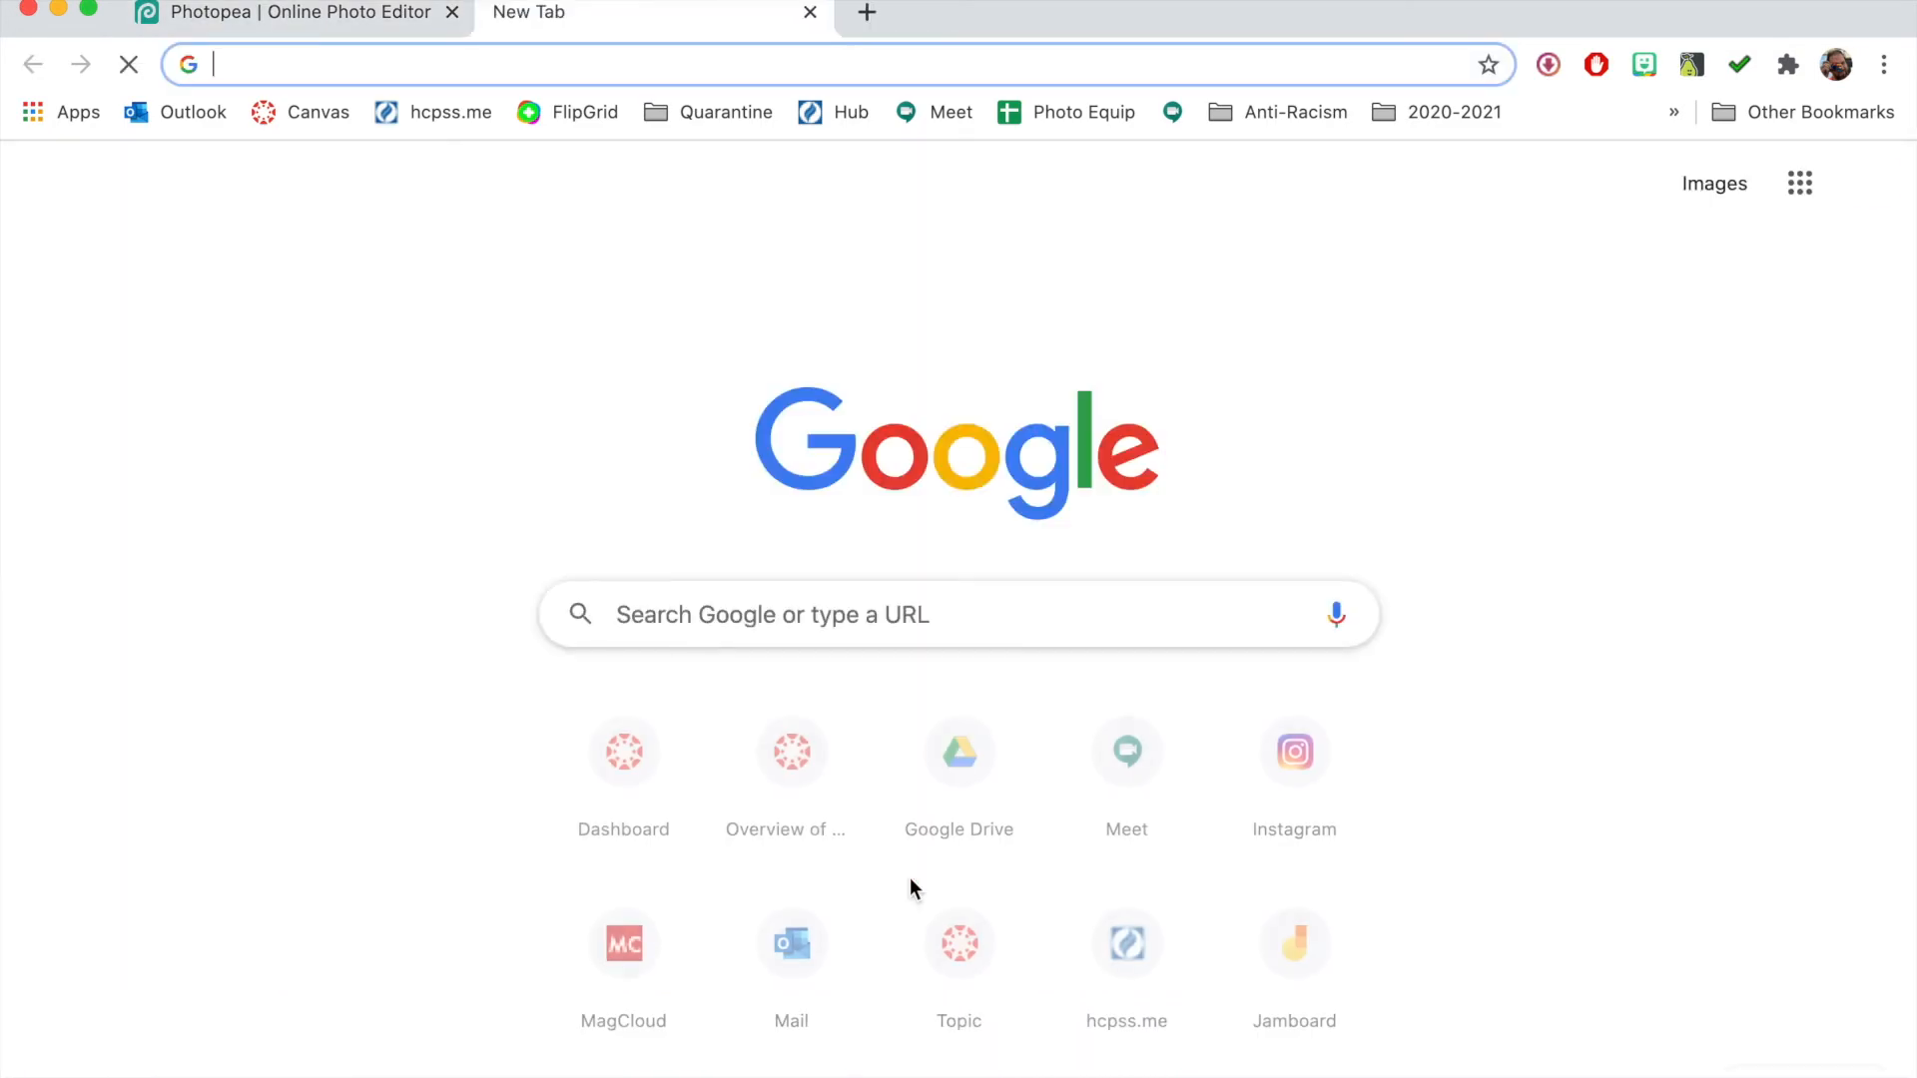
{"action": "key", "text": "super+w"}
{"action": "key", "text": "alt+super+t"}
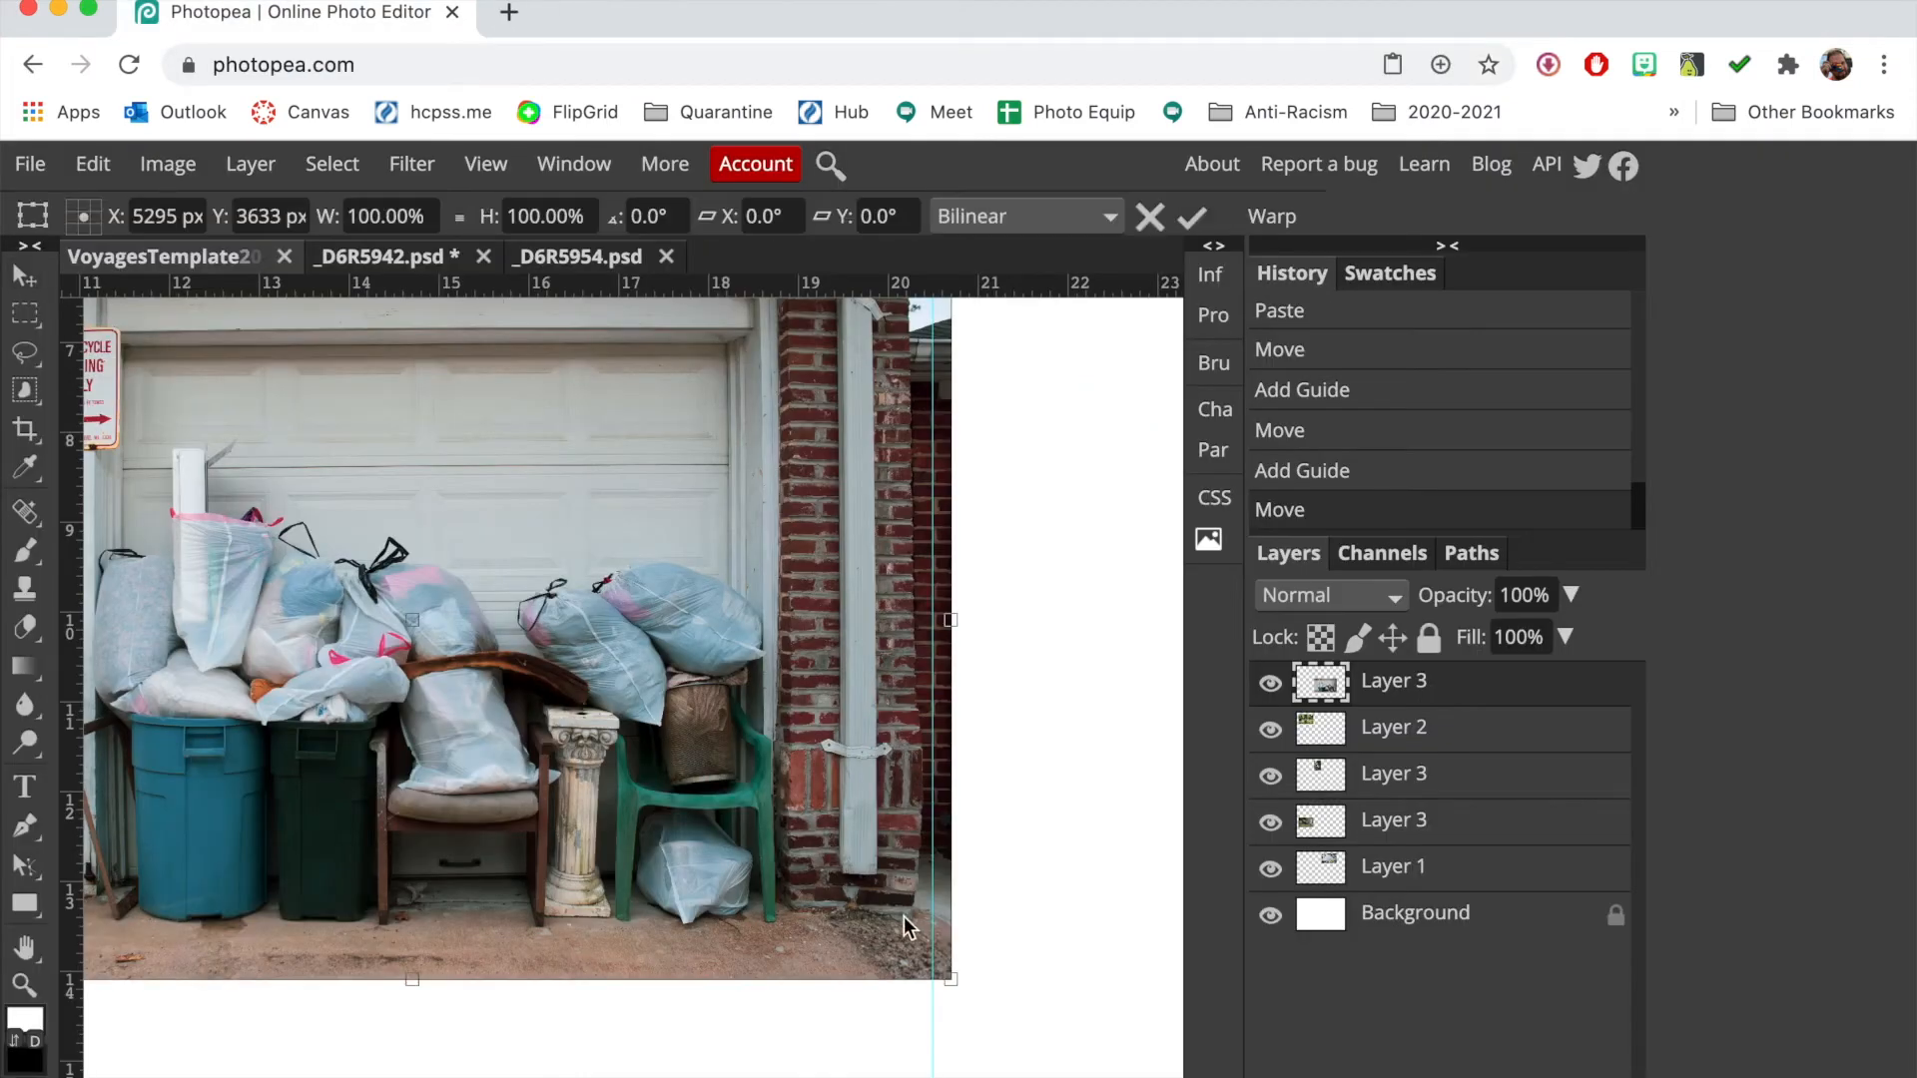
{"action": "left_click_drag", "start_coordinate": [950, 979], "coordinate": [935, 968]}
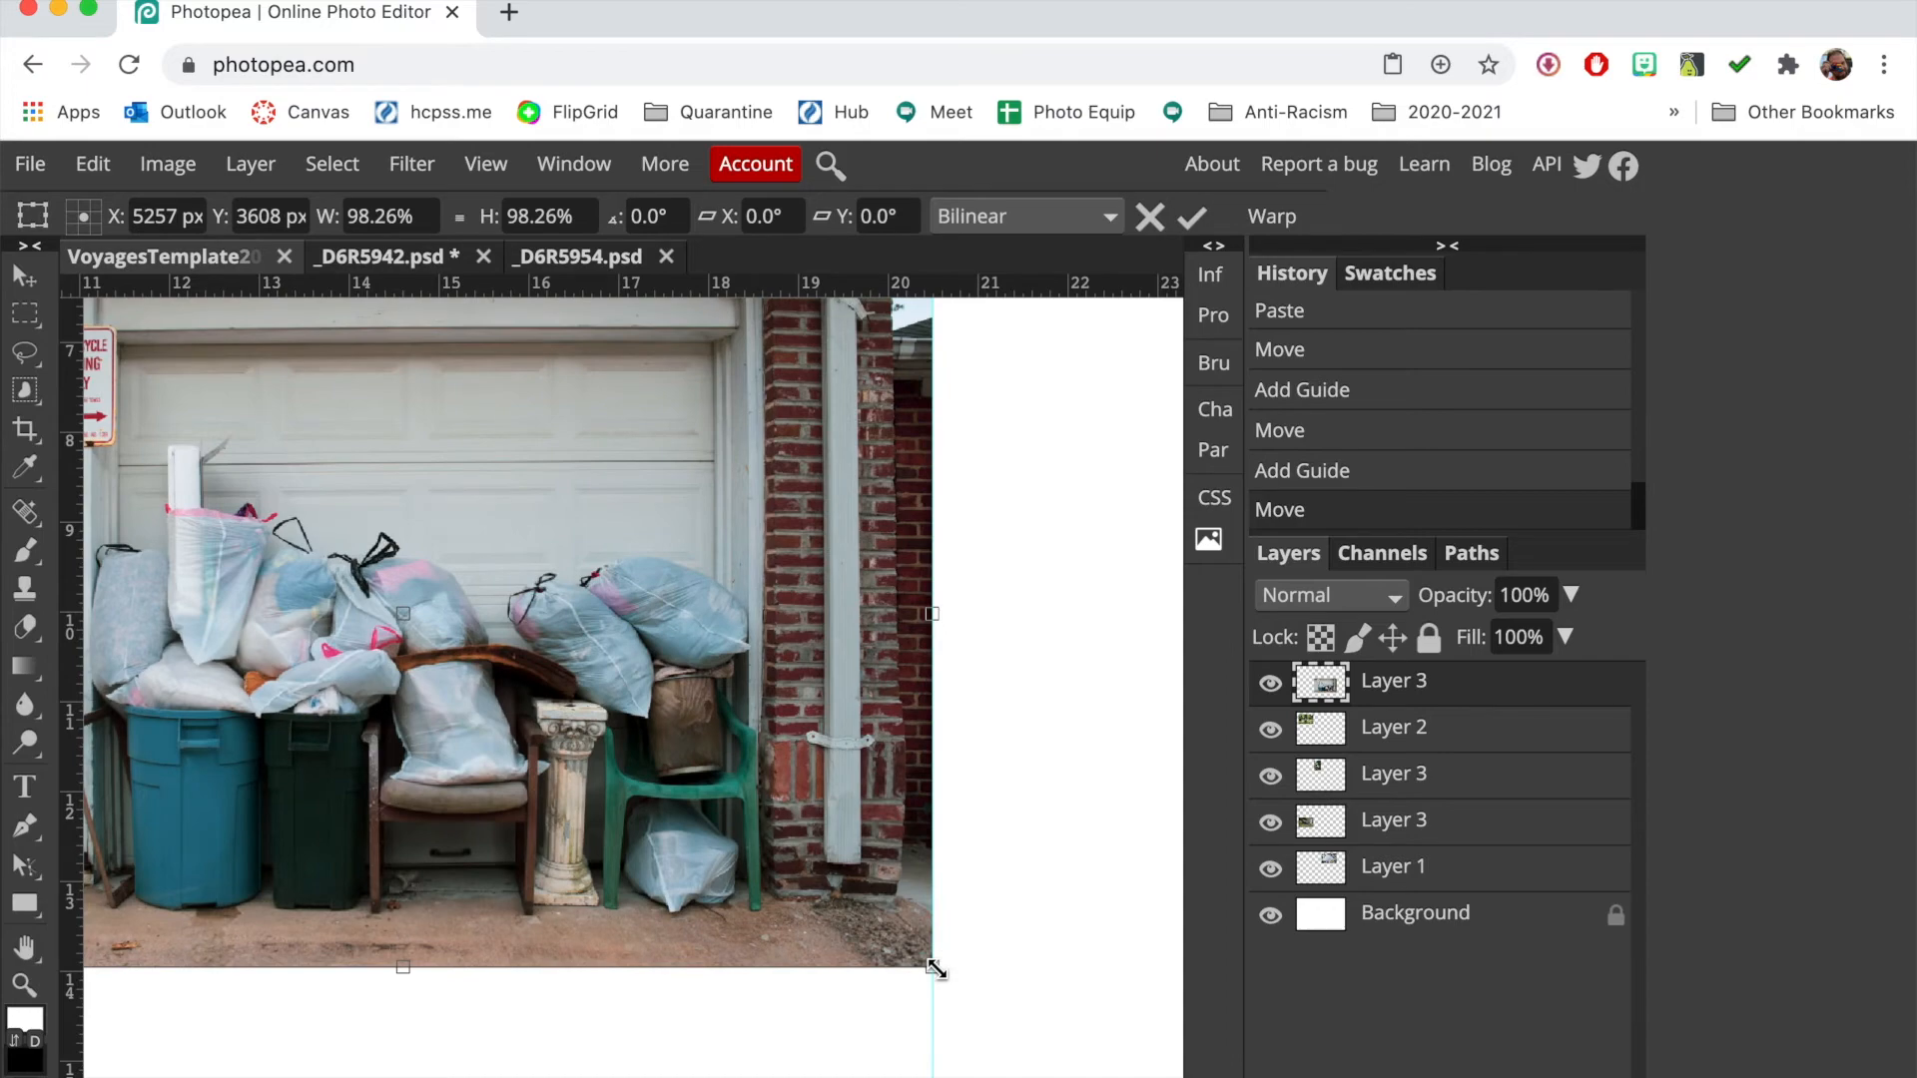
{"action": "key", "text": "Return"}
{"action": "key", "text": "super+minus"}
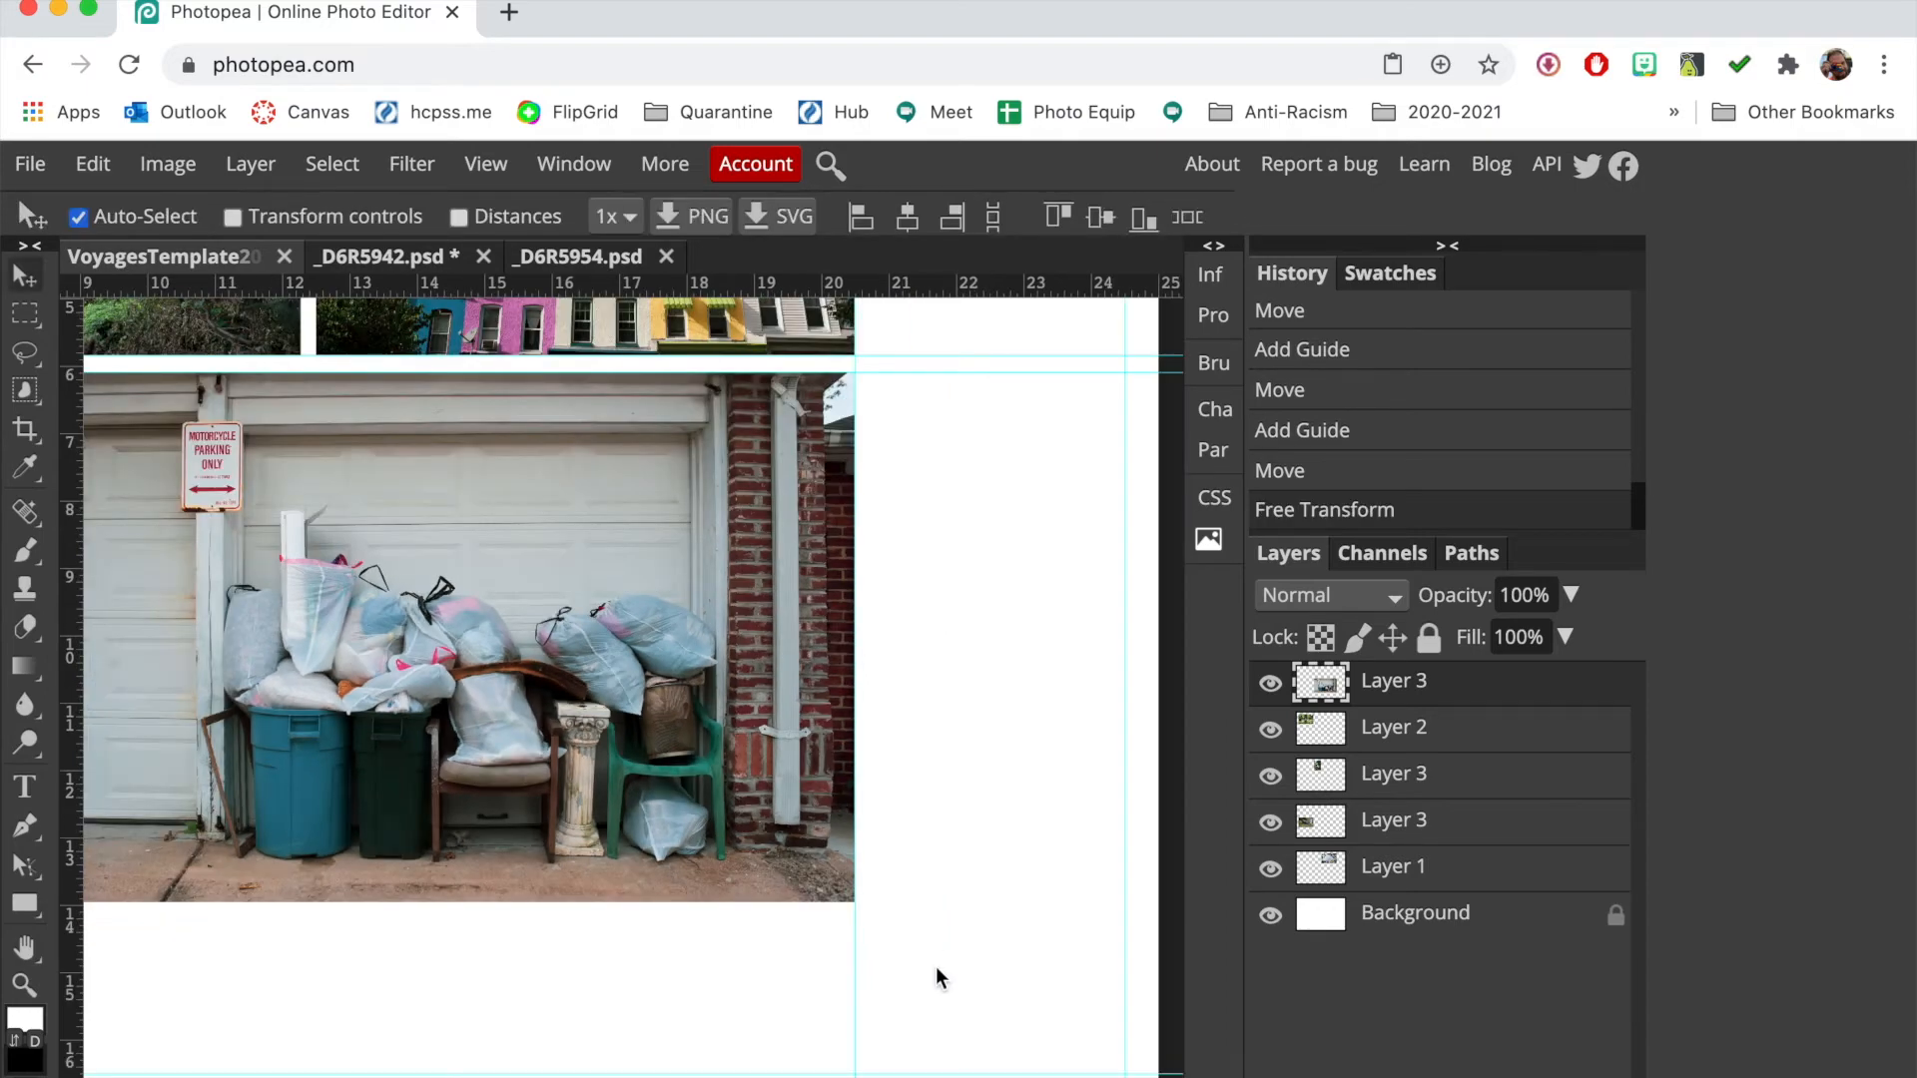
{"action": "key", "text": "super+minus"}
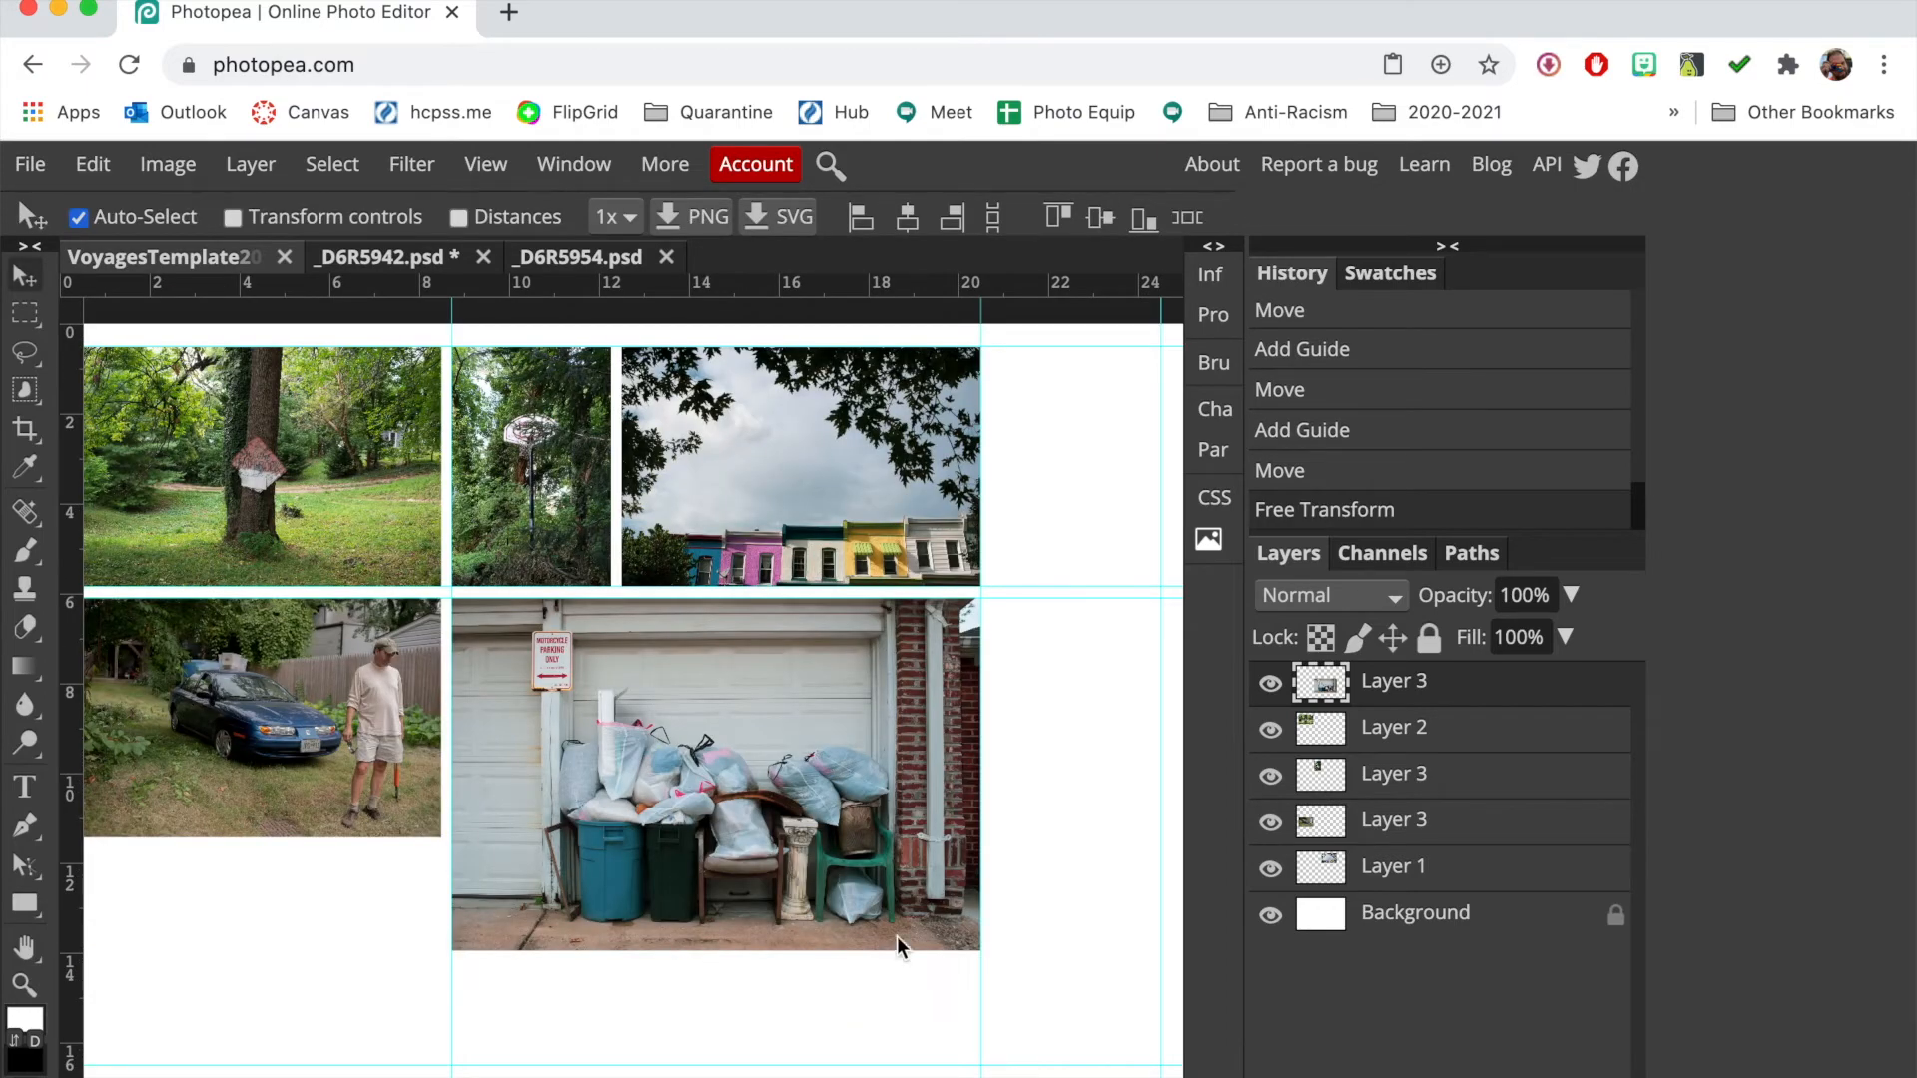
Move the hoop photo to the lower-right margin corner, the rowhouse photo beside the tree photo, and the car photo to the lower-left margin corner
{"action": "scroll", "coordinate": [681, 864], "scroll_direction": "left", "scroll_amount": 2}
{"action": "scroll", "coordinate": [681, 864], "scroll_direction": "up", "scroll_amount": 1}
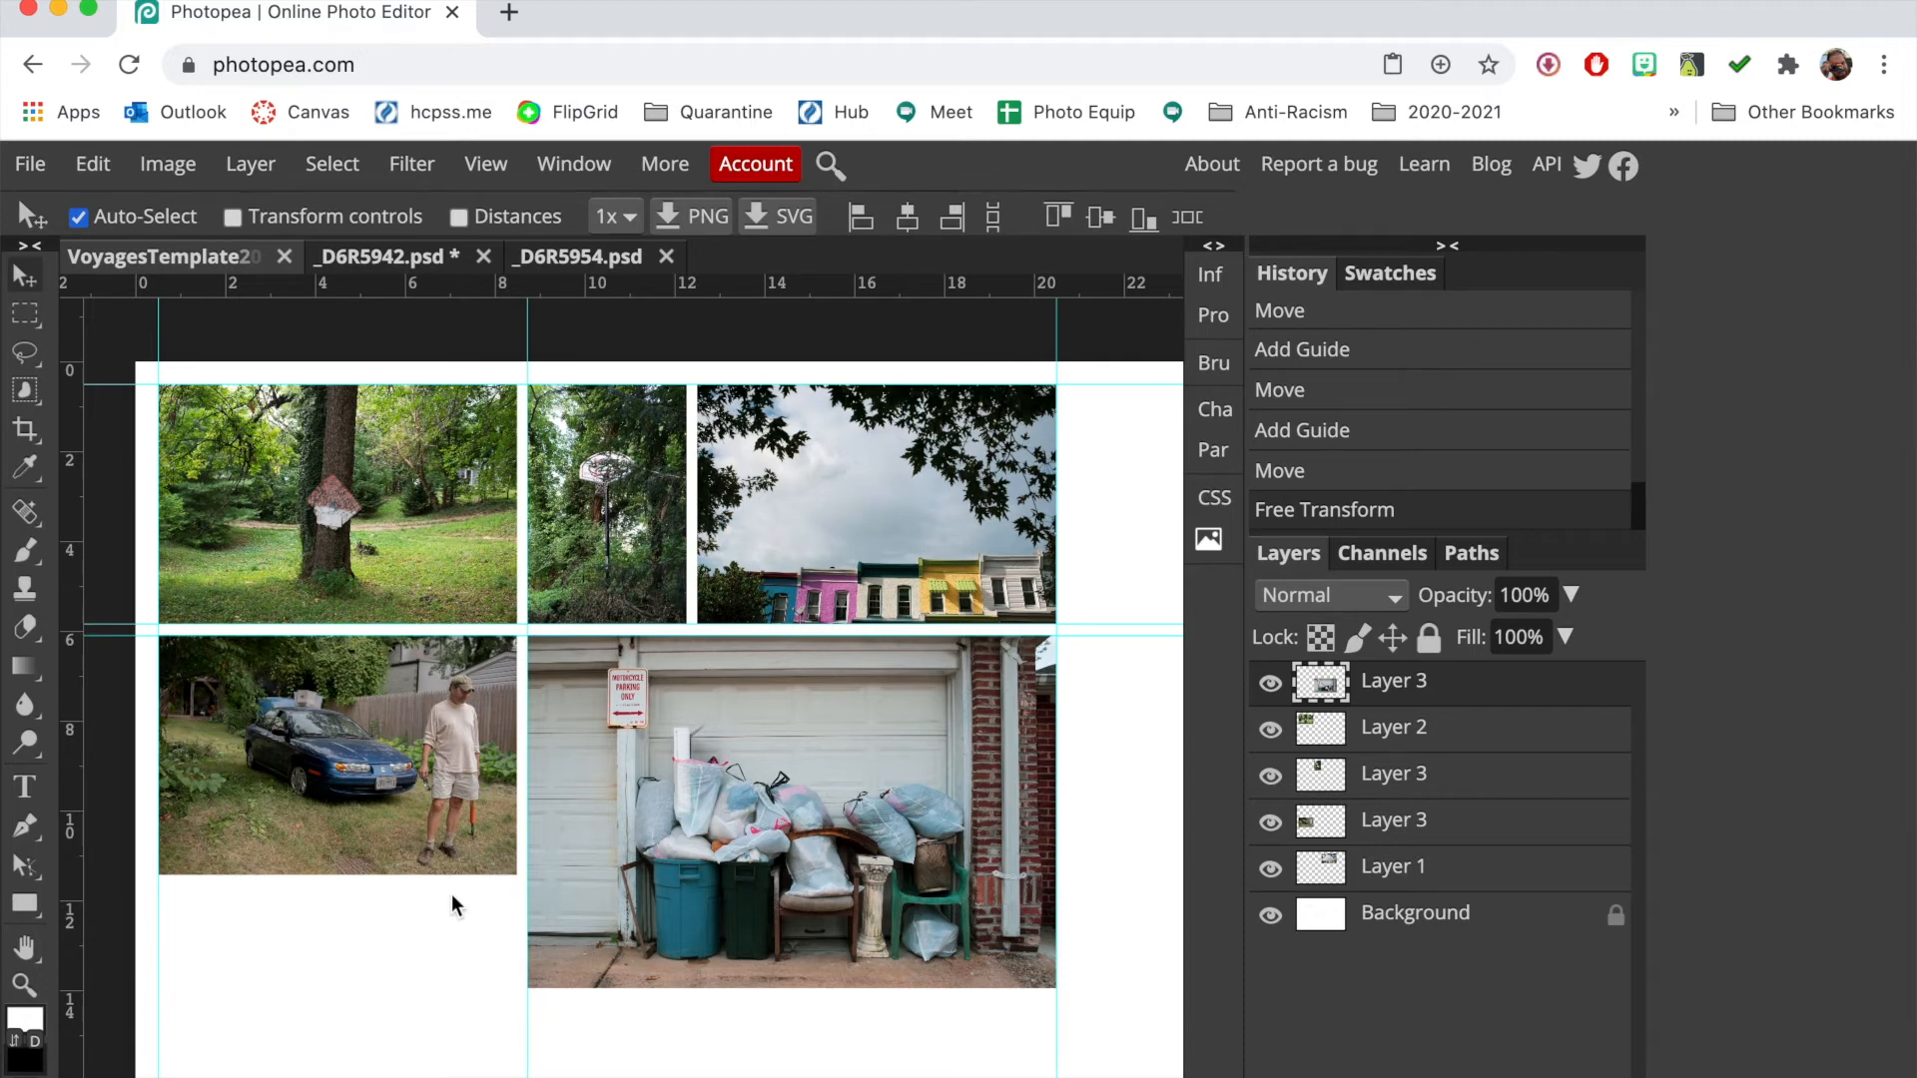
{"action": "mouse_move", "coordinate": [605, 799]}
{"action": "left_mouse_down"}
{"action": "mouse_move", "coordinate": [685, 807]}
{"action": "mouse_move", "coordinate": [609, 805]}
{"action": "left_mouse_up"}
{"action": "scroll", "coordinate": [643, 703], "scroll_direction": "right", "scroll_amount": 1}
{"action": "scroll", "coordinate": [643, 703], "scroll_direction": "down", "scroll_amount": 1}
{"action": "key", "text": "super+minus"}
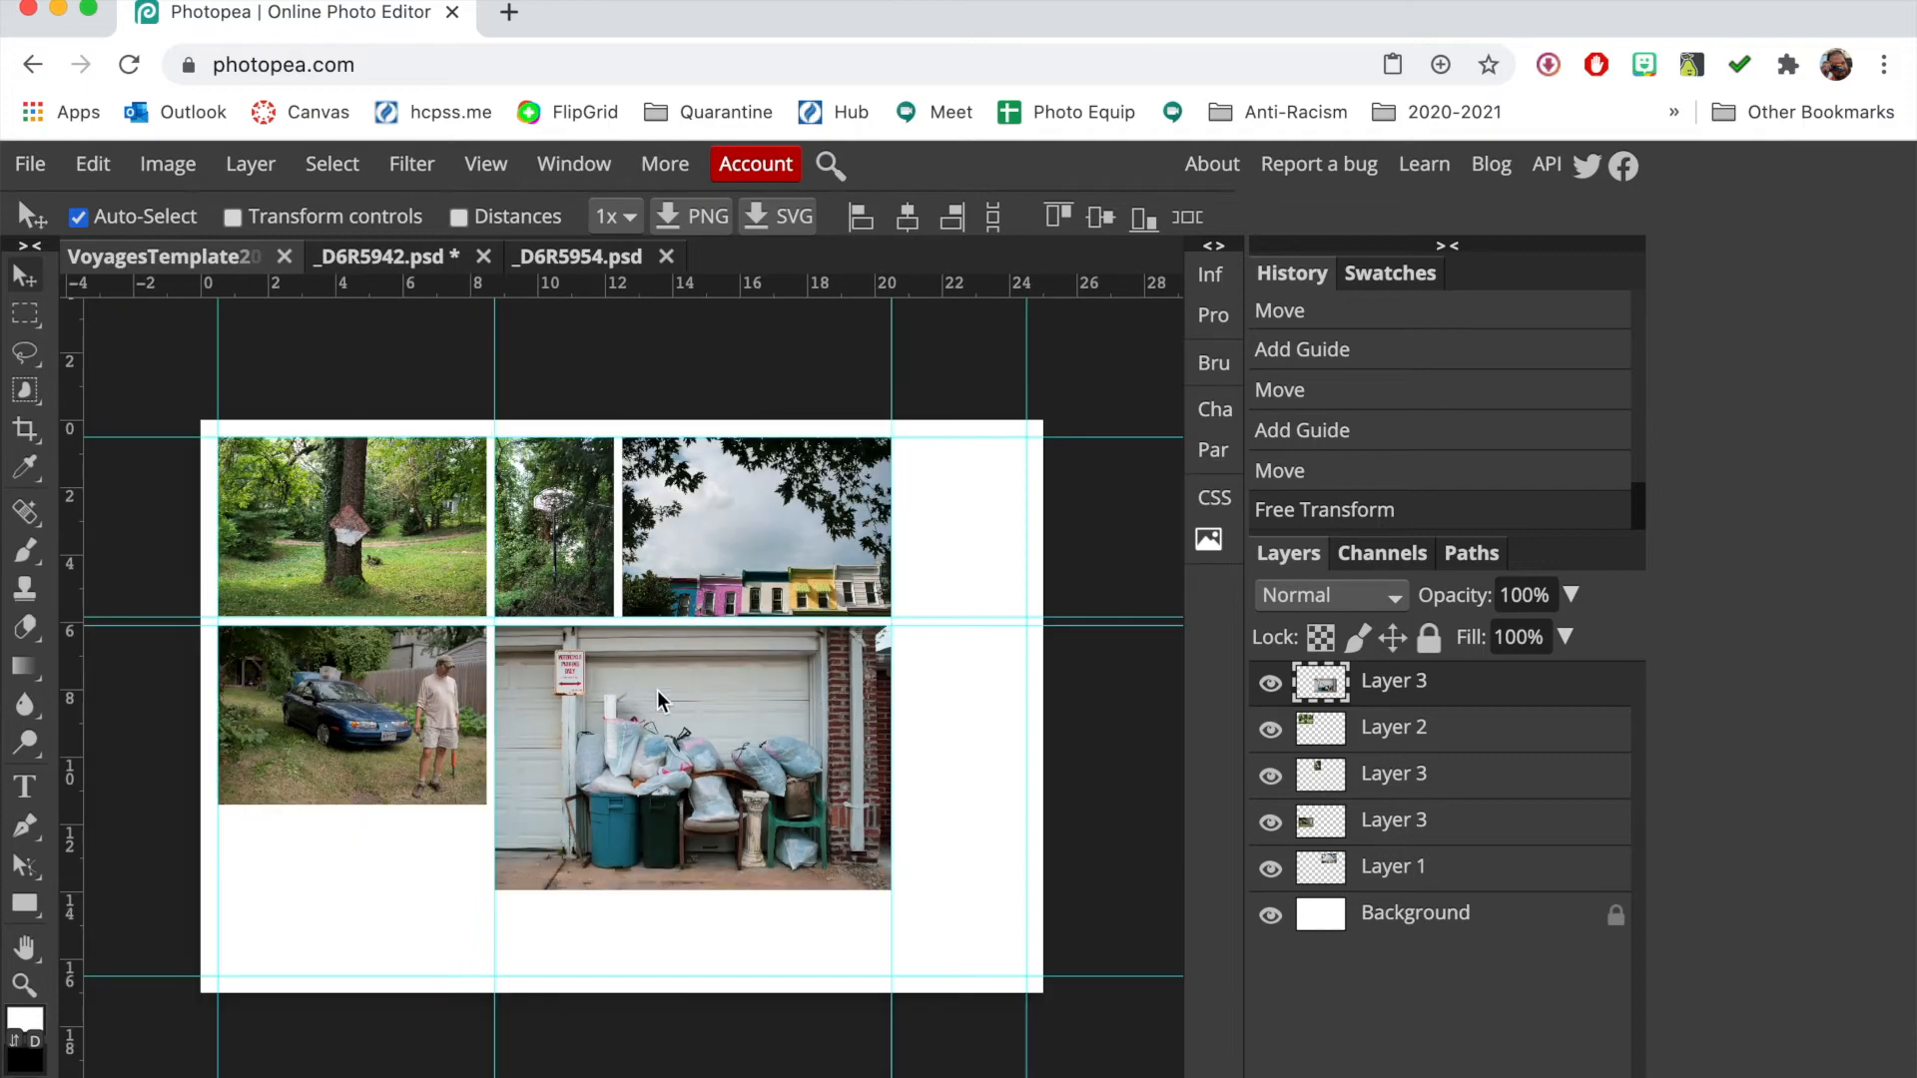
{"action": "left_click_drag", "start_coordinate": [577, 571], "coordinate": [986, 927]}
{"action": "left_click_drag", "start_coordinate": [755, 535], "coordinate": [641, 533]}
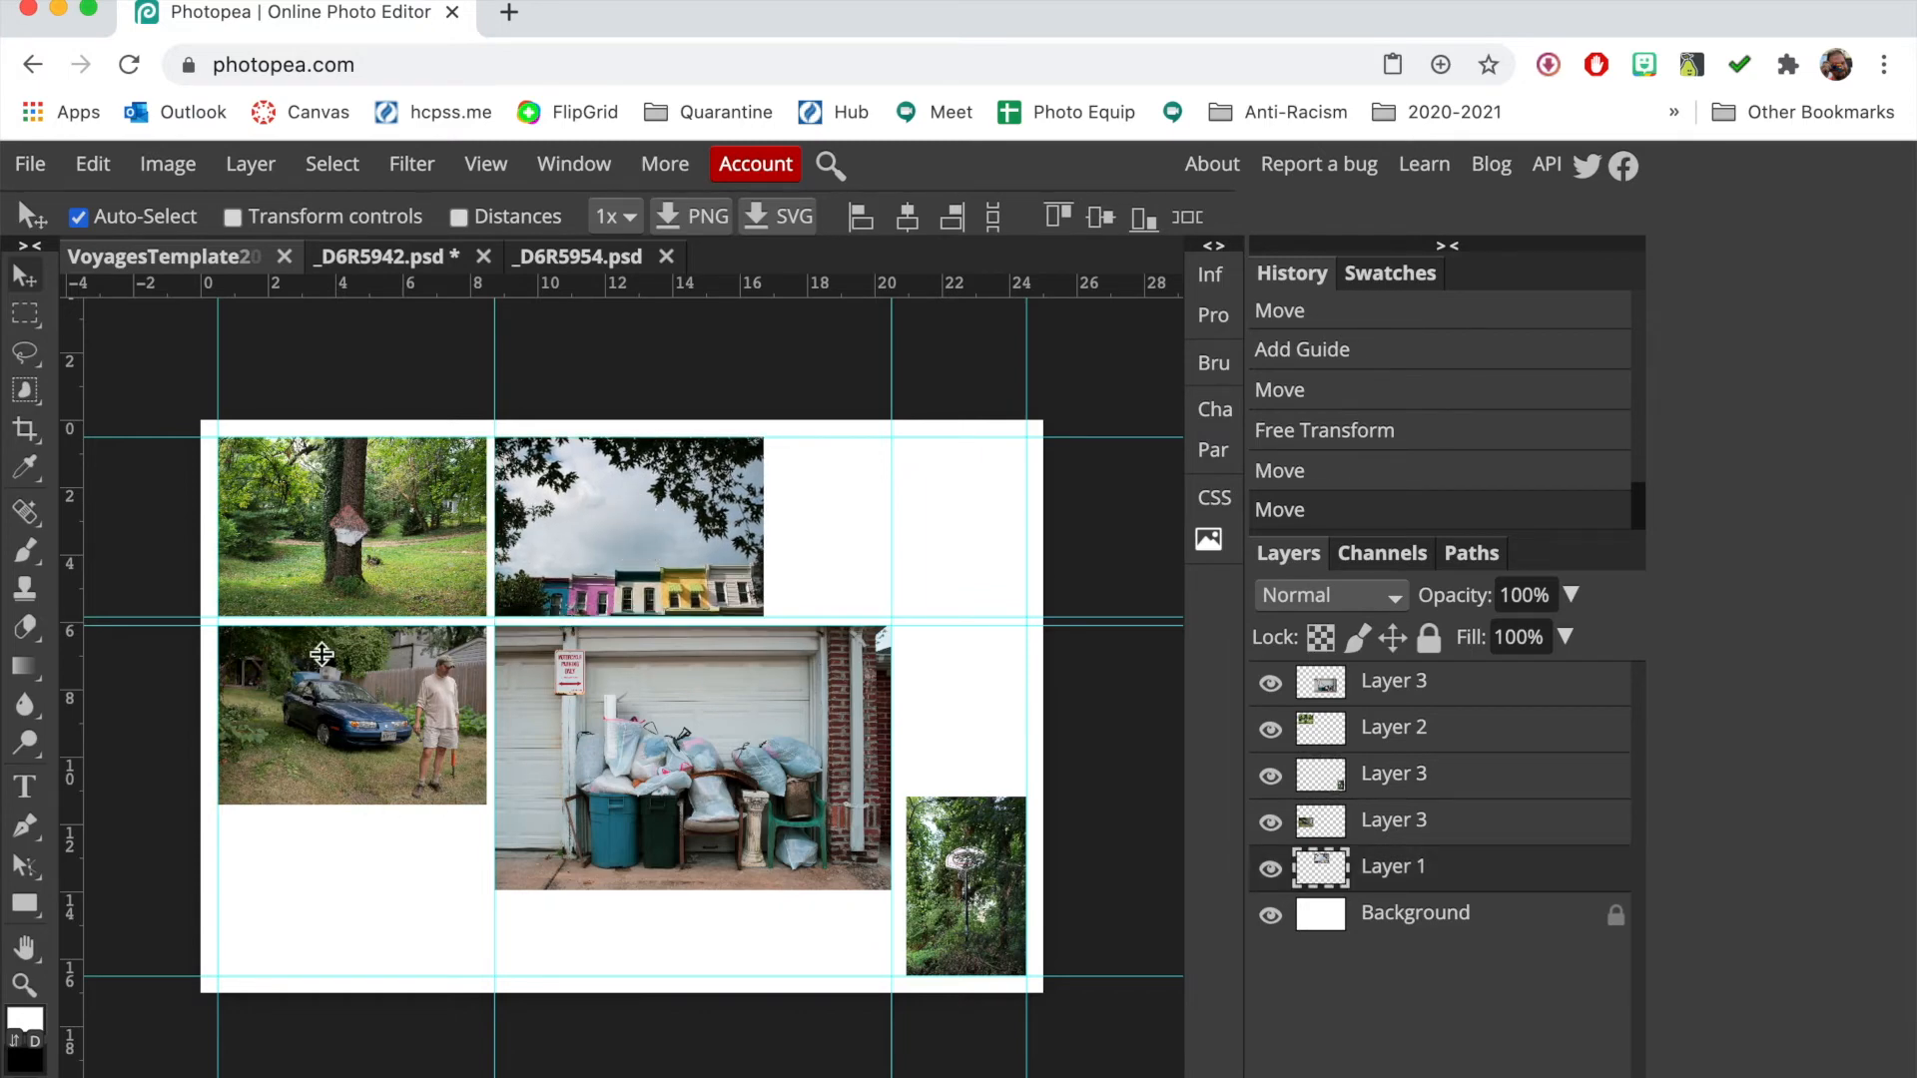
{"action": "left_click_drag", "start_coordinate": [350, 792], "coordinate": [363, 907]}
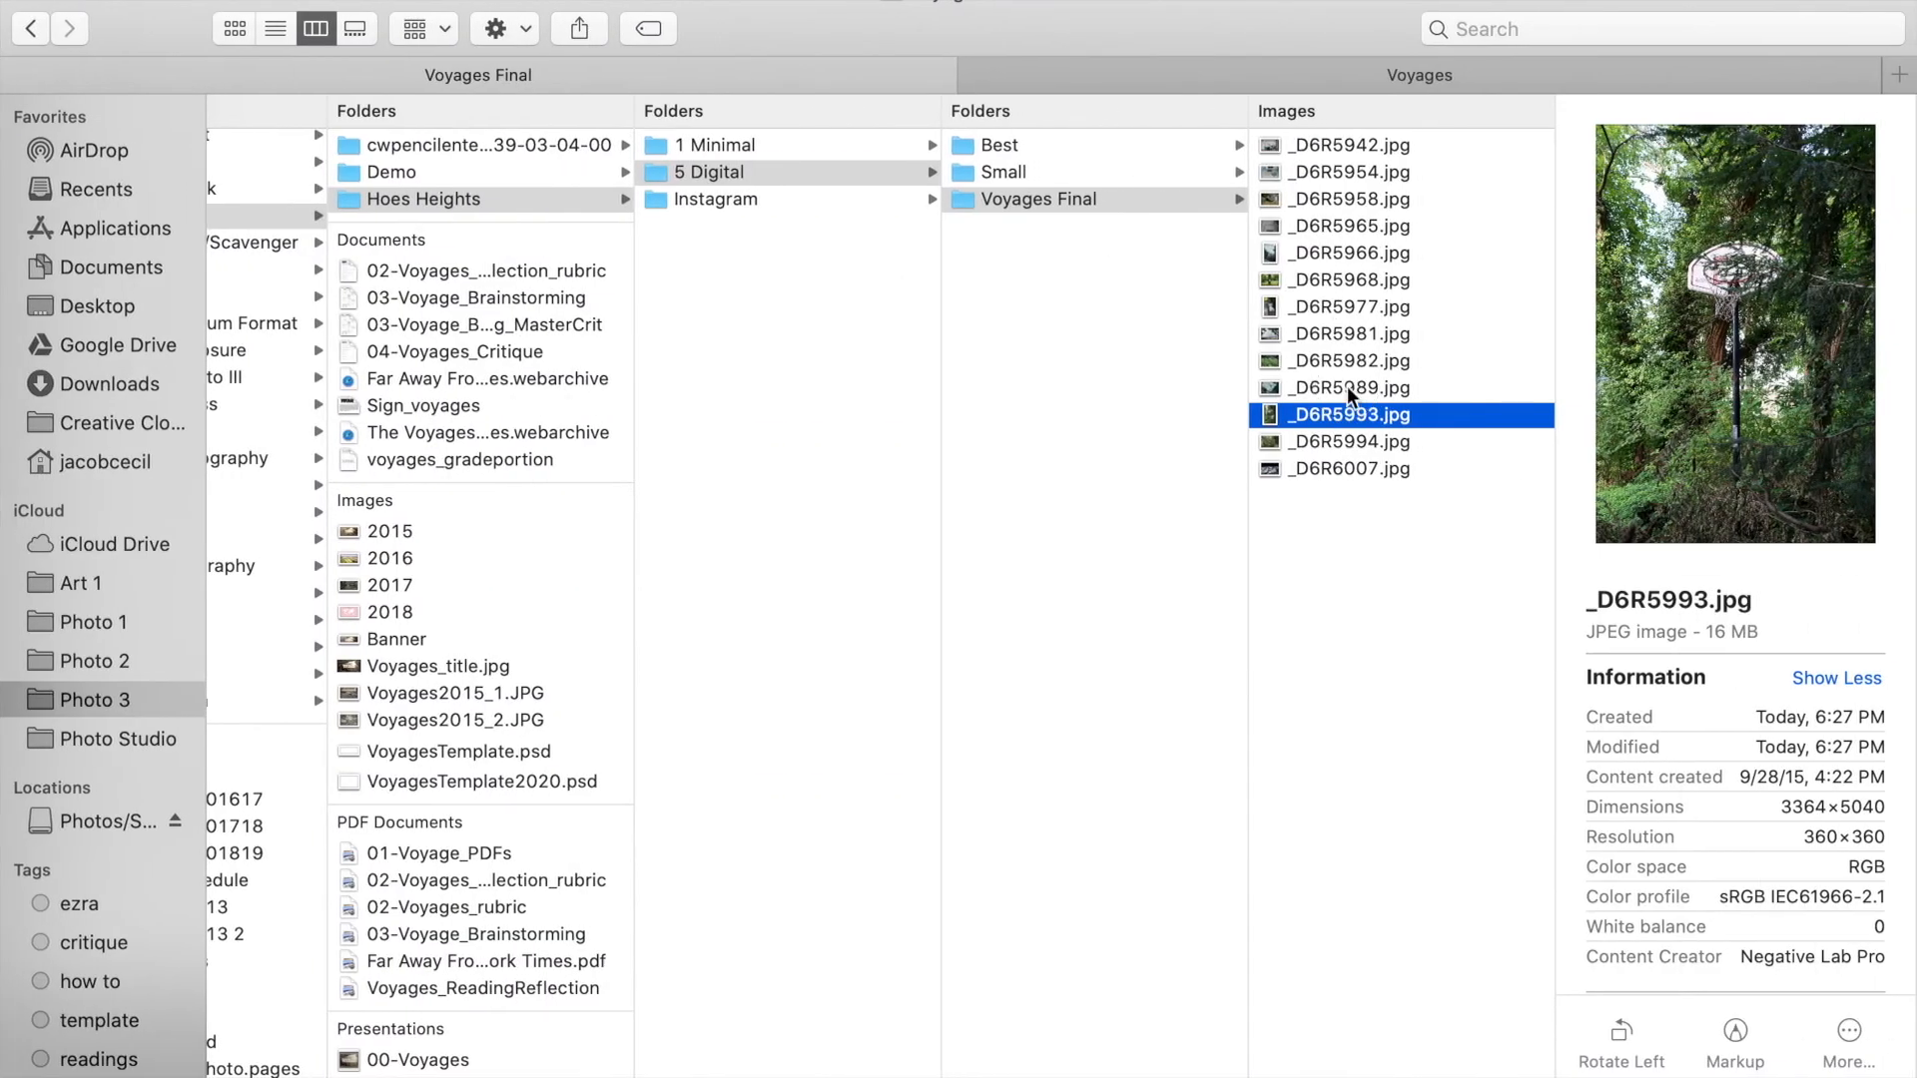
Switch to Finder, browse the Voyages Final photos, and open _D6R5977.jpg in Photopea
{"action": "key", "text": "Up"}
{"action": "key", "text": "Up"}
{"action": "key", "text": "Up"}
{"action": "key", "text": "Up"}
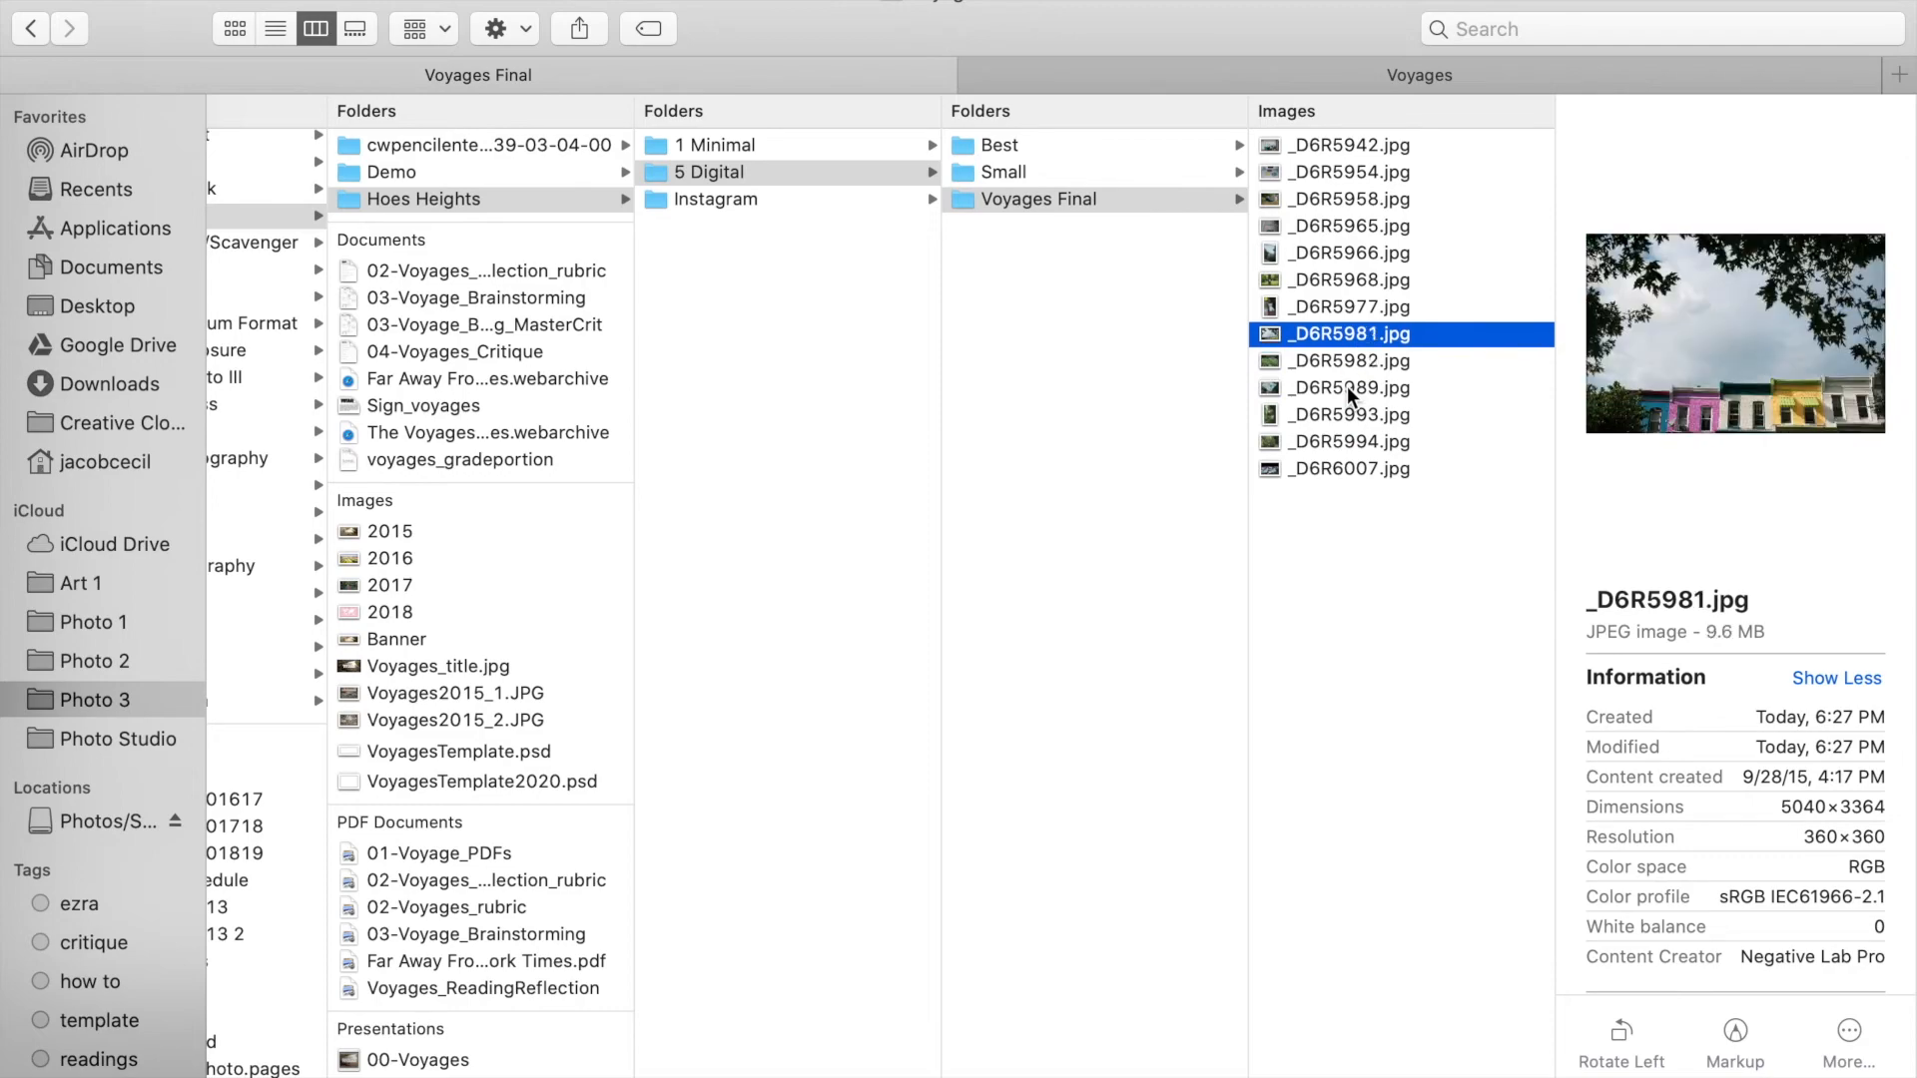
{"action": "key", "text": "Up"}
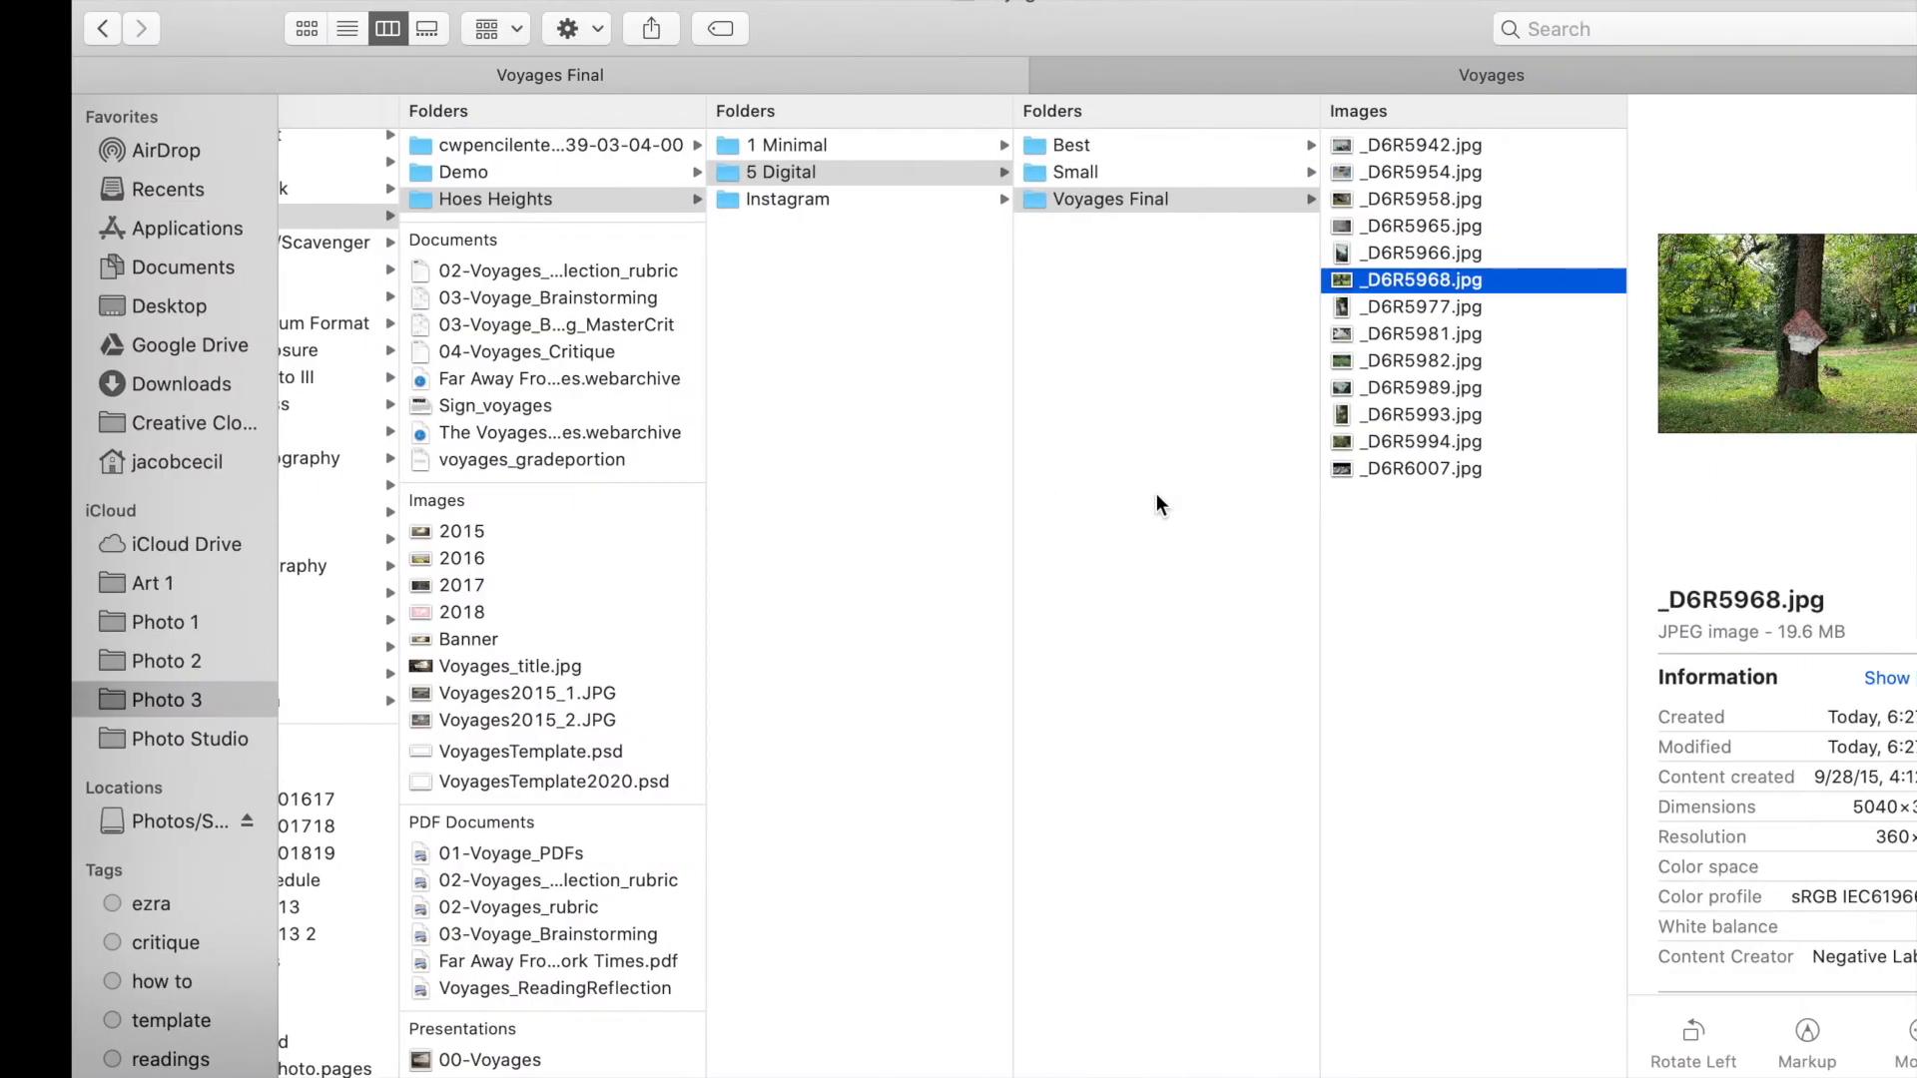
{"action": "left_click_drag", "start_coordinate": [1316, 307], "coordinate": [894, 259]}
{"action": "key", "text": "ctrl+Left"}
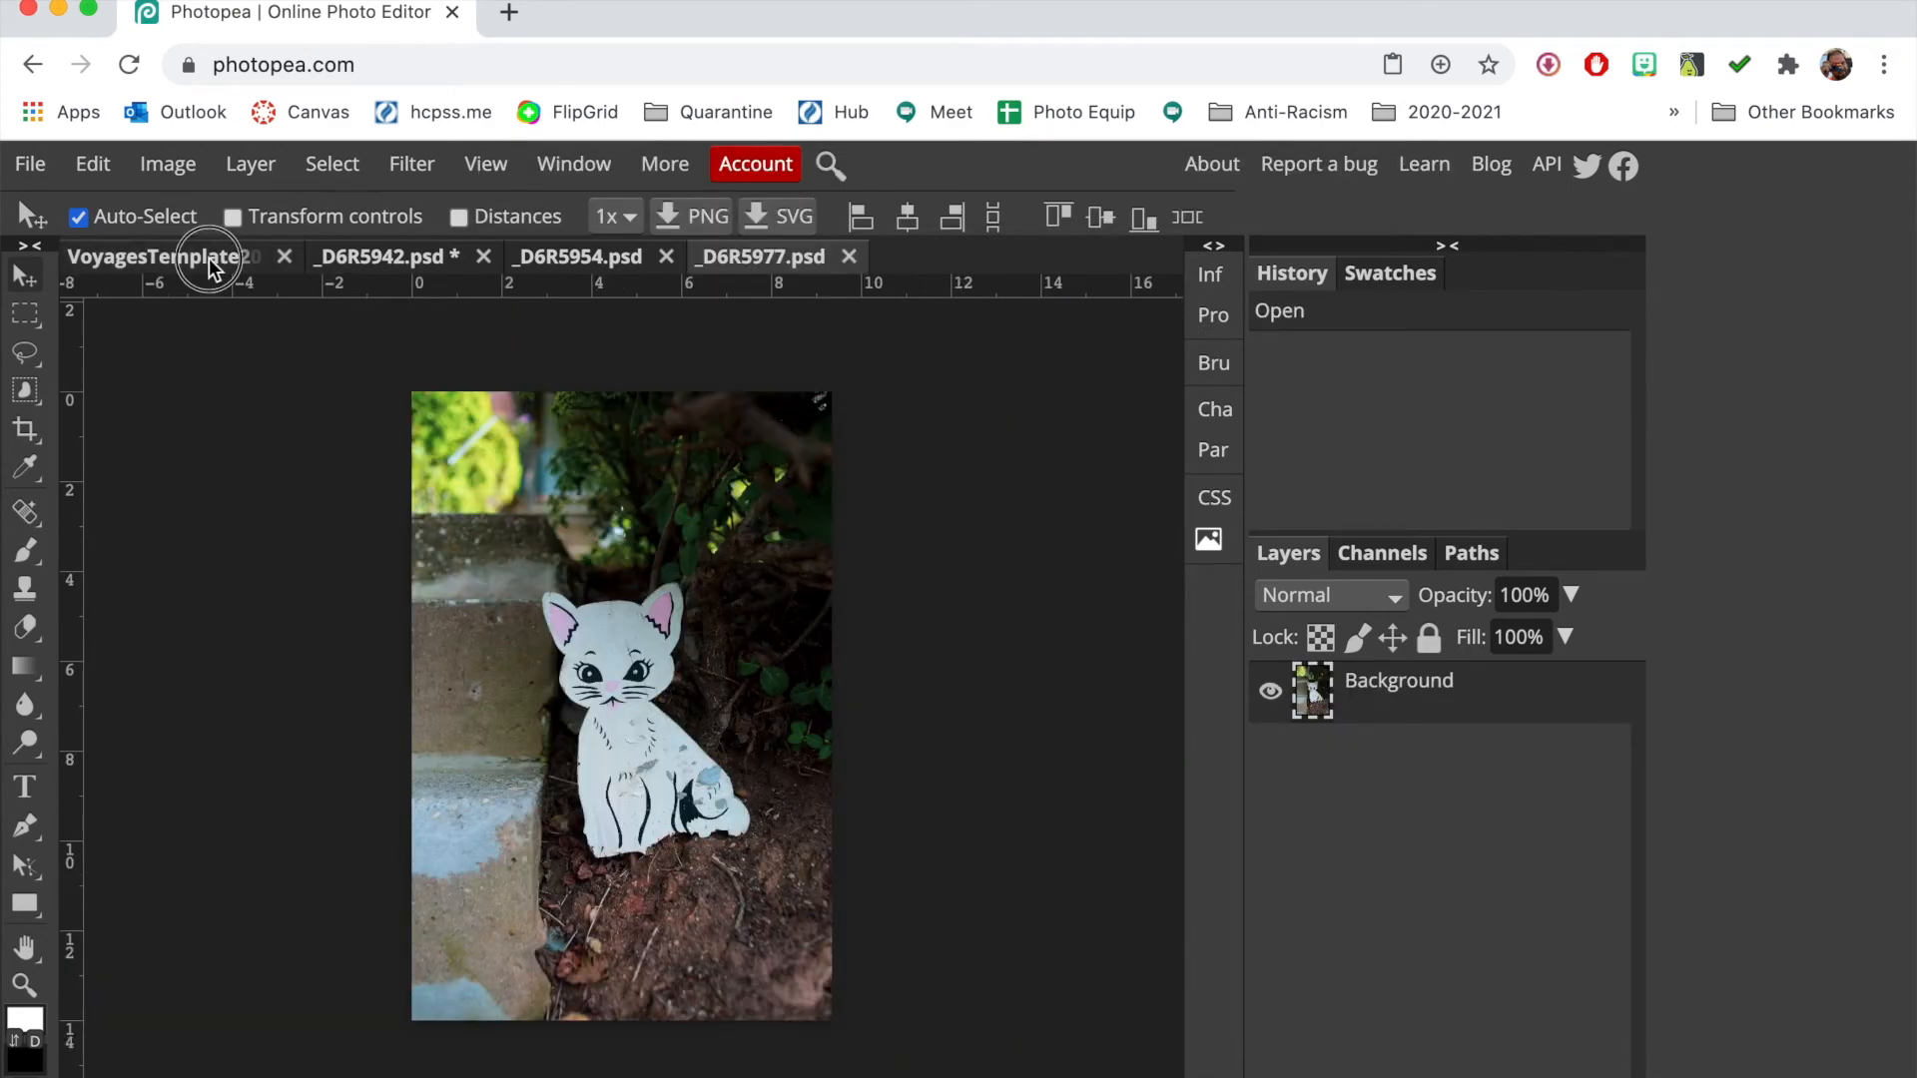
Copy the cat photo from _D6R5977 into the Voyages template, move its layer to the top, and place it over the garage photo
{"action": "left_click", "coordinate": [209, 259]}
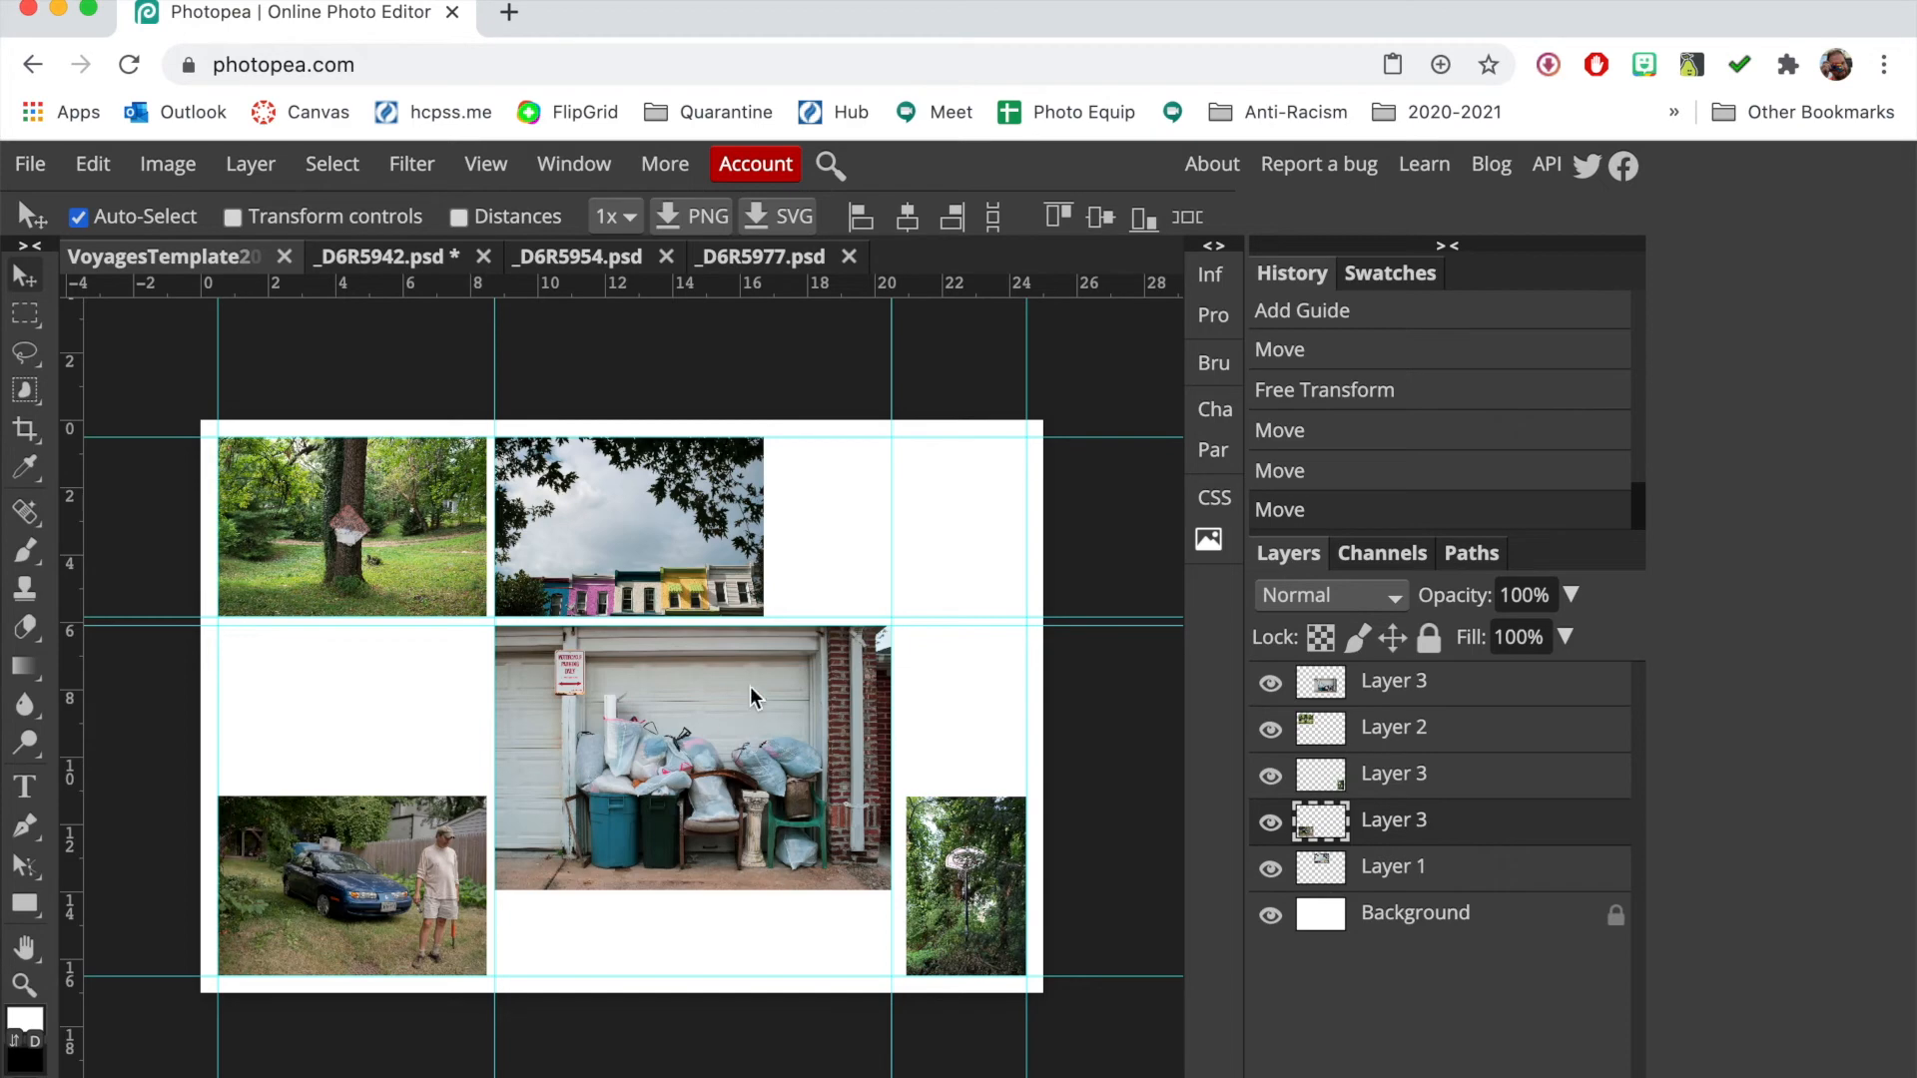
{"action": "left_click", "coordinate": [757, 258]}
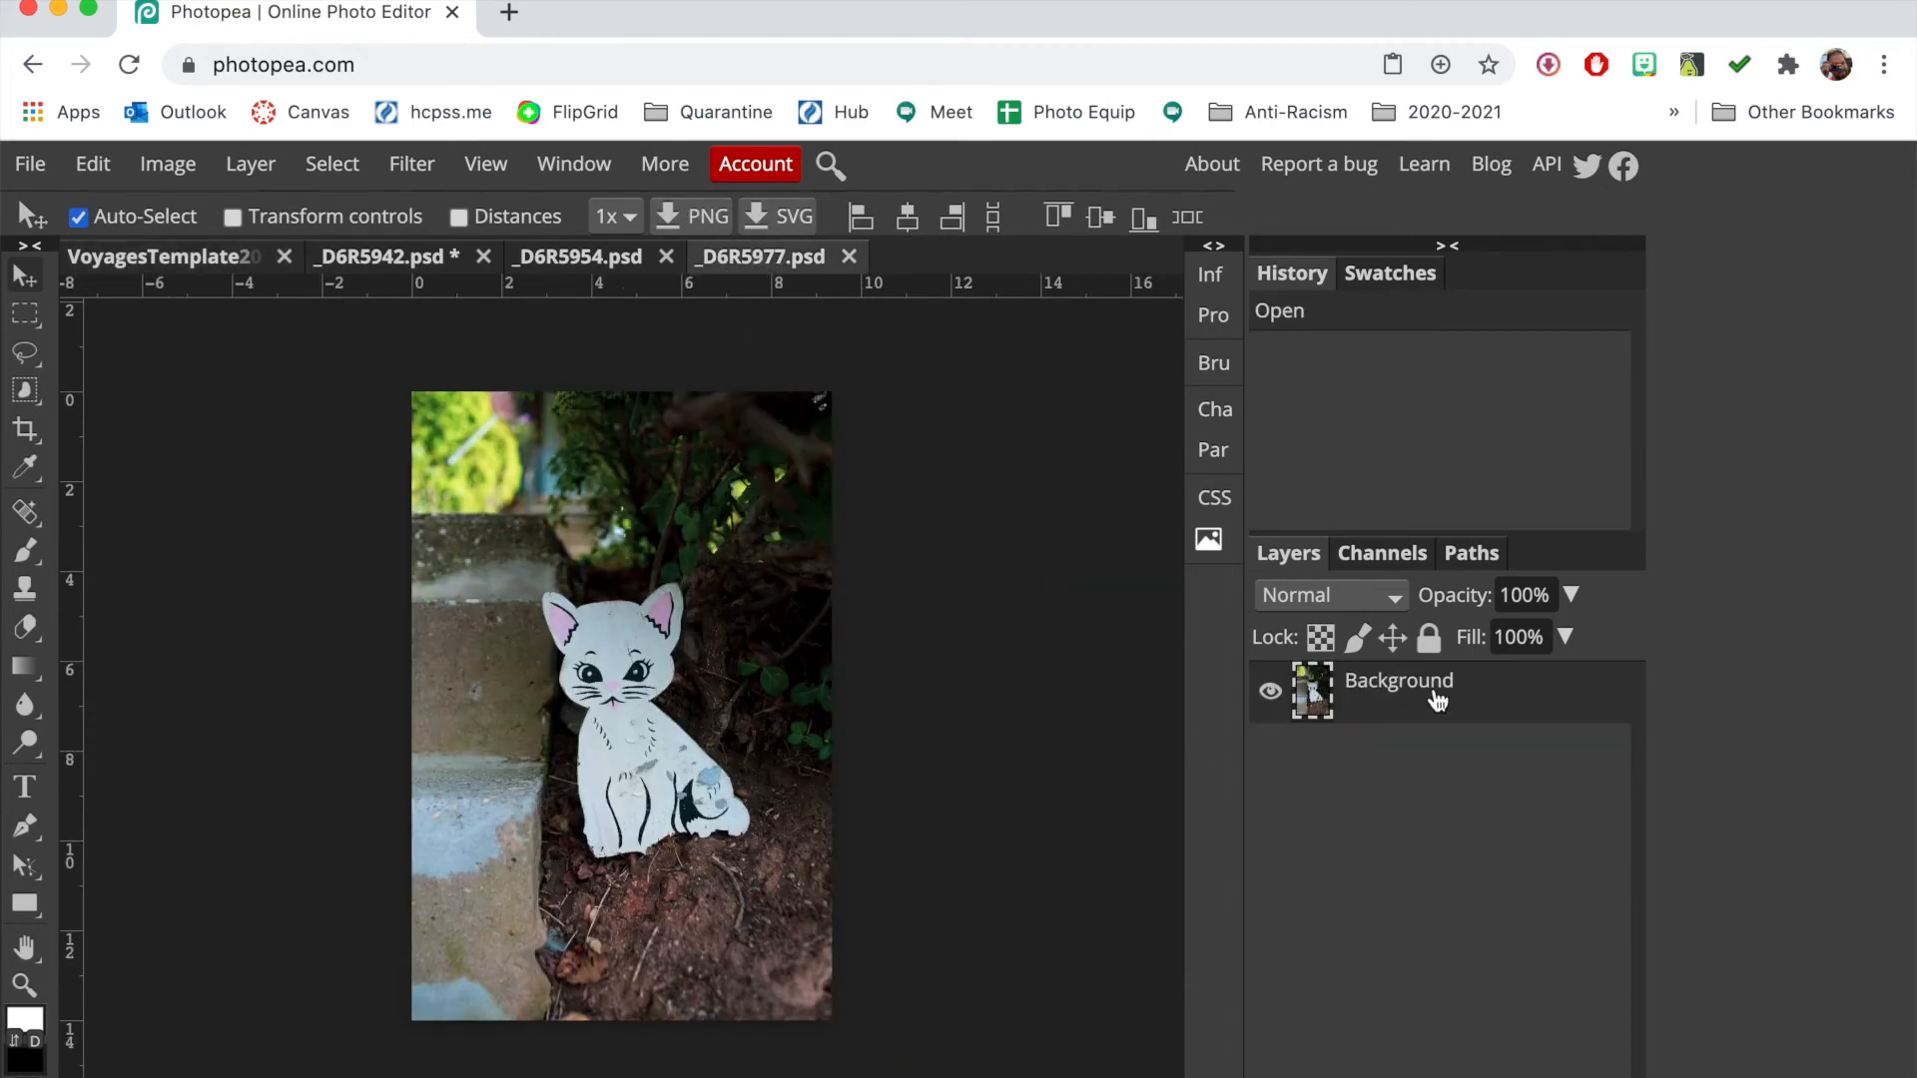
{"action": "key", "text": "ctrl+a"}
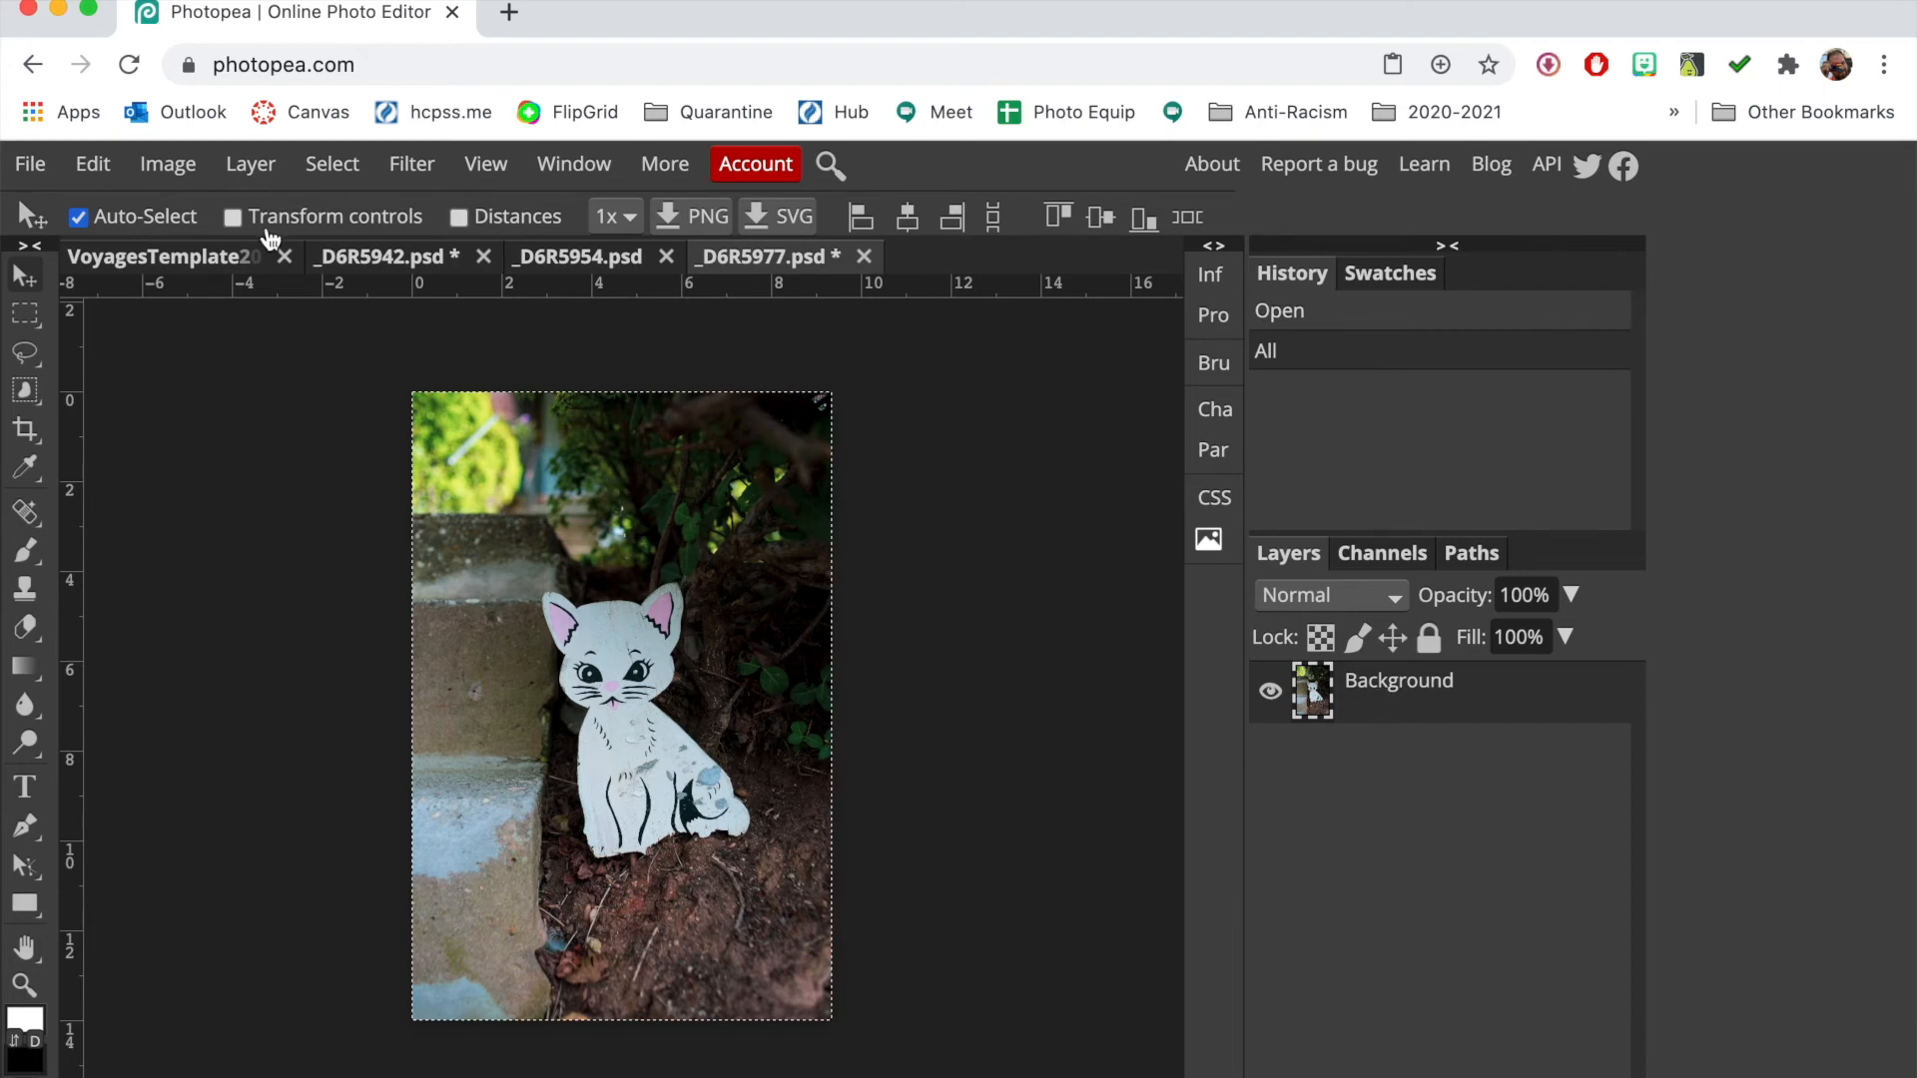
{"action": "left_click", "coordinate": [207, 256]}
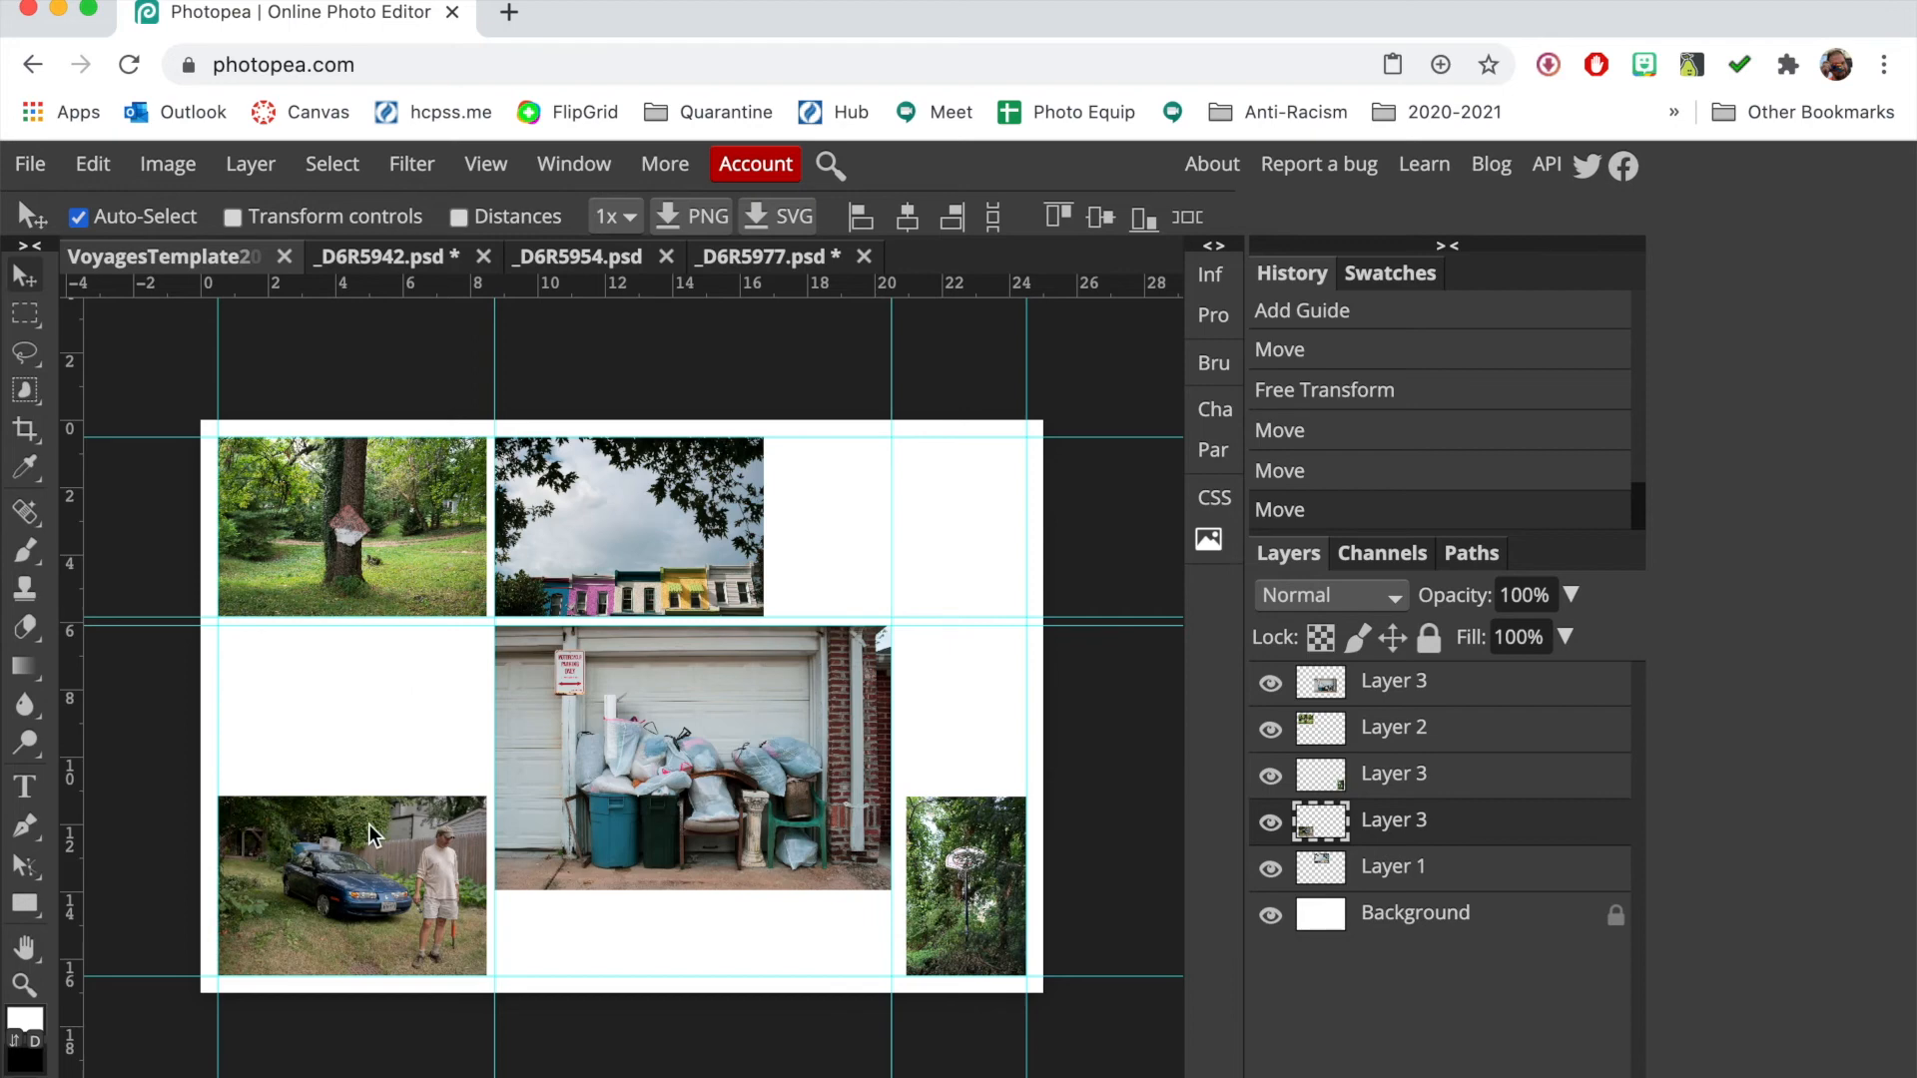
{"action": "key", "text": "ctrl+v"}
{"action": "left_click_drag", "start_coordinate": [501, 908], "coordinate": [416, 896]}
{"action": "left_click_drag", "start_coordinate": [1433, 826], "coordinate": [1429, 667]}
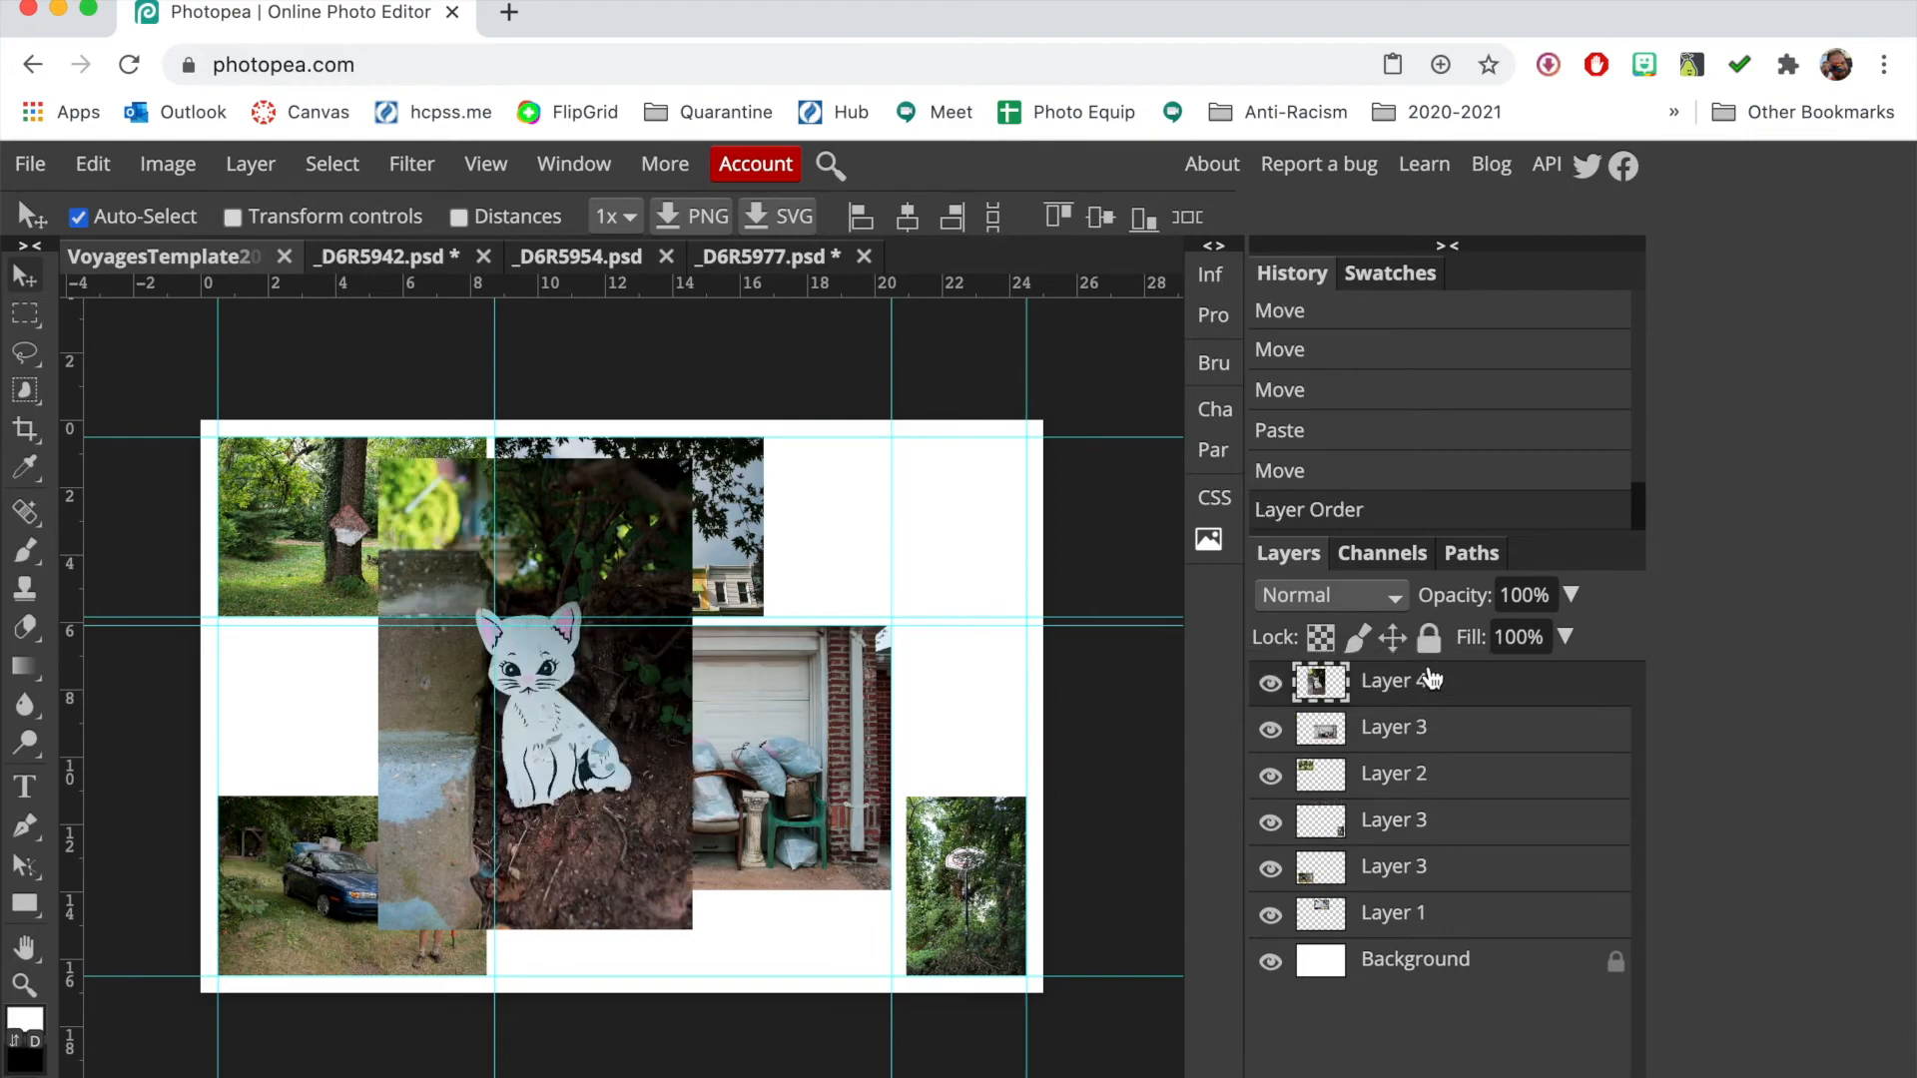
{"action": "left_click_drag", "start_coordinate": [563, 738], "coordinate": [749, 675]}
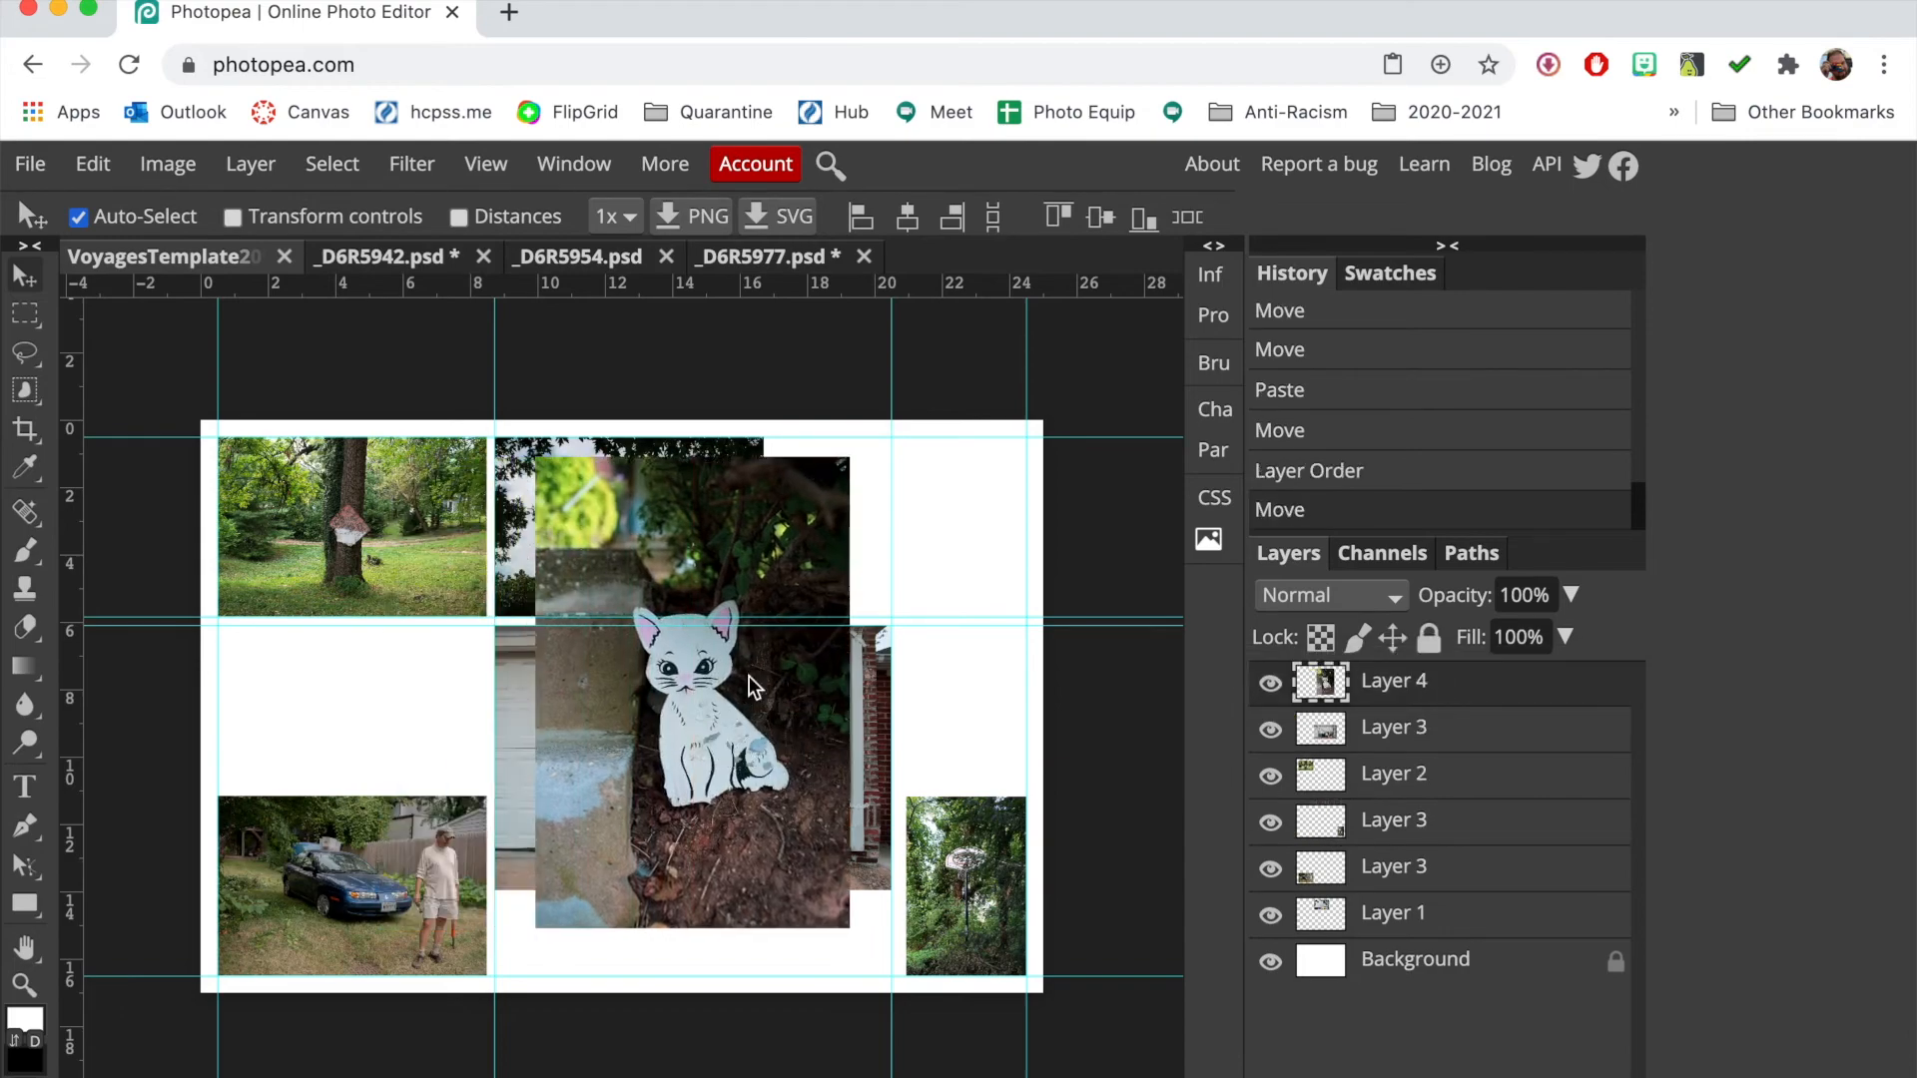
Switch to Finder, look through the Voyages Final photos, and open _D6R5966.jpg in Photopea
{"action": "key", "text": "ctrl+Right"}
{"action": "key", "text": "Up"}
{"action": "key", "text": "Up"}
{"action": "key", "text": "Up"}
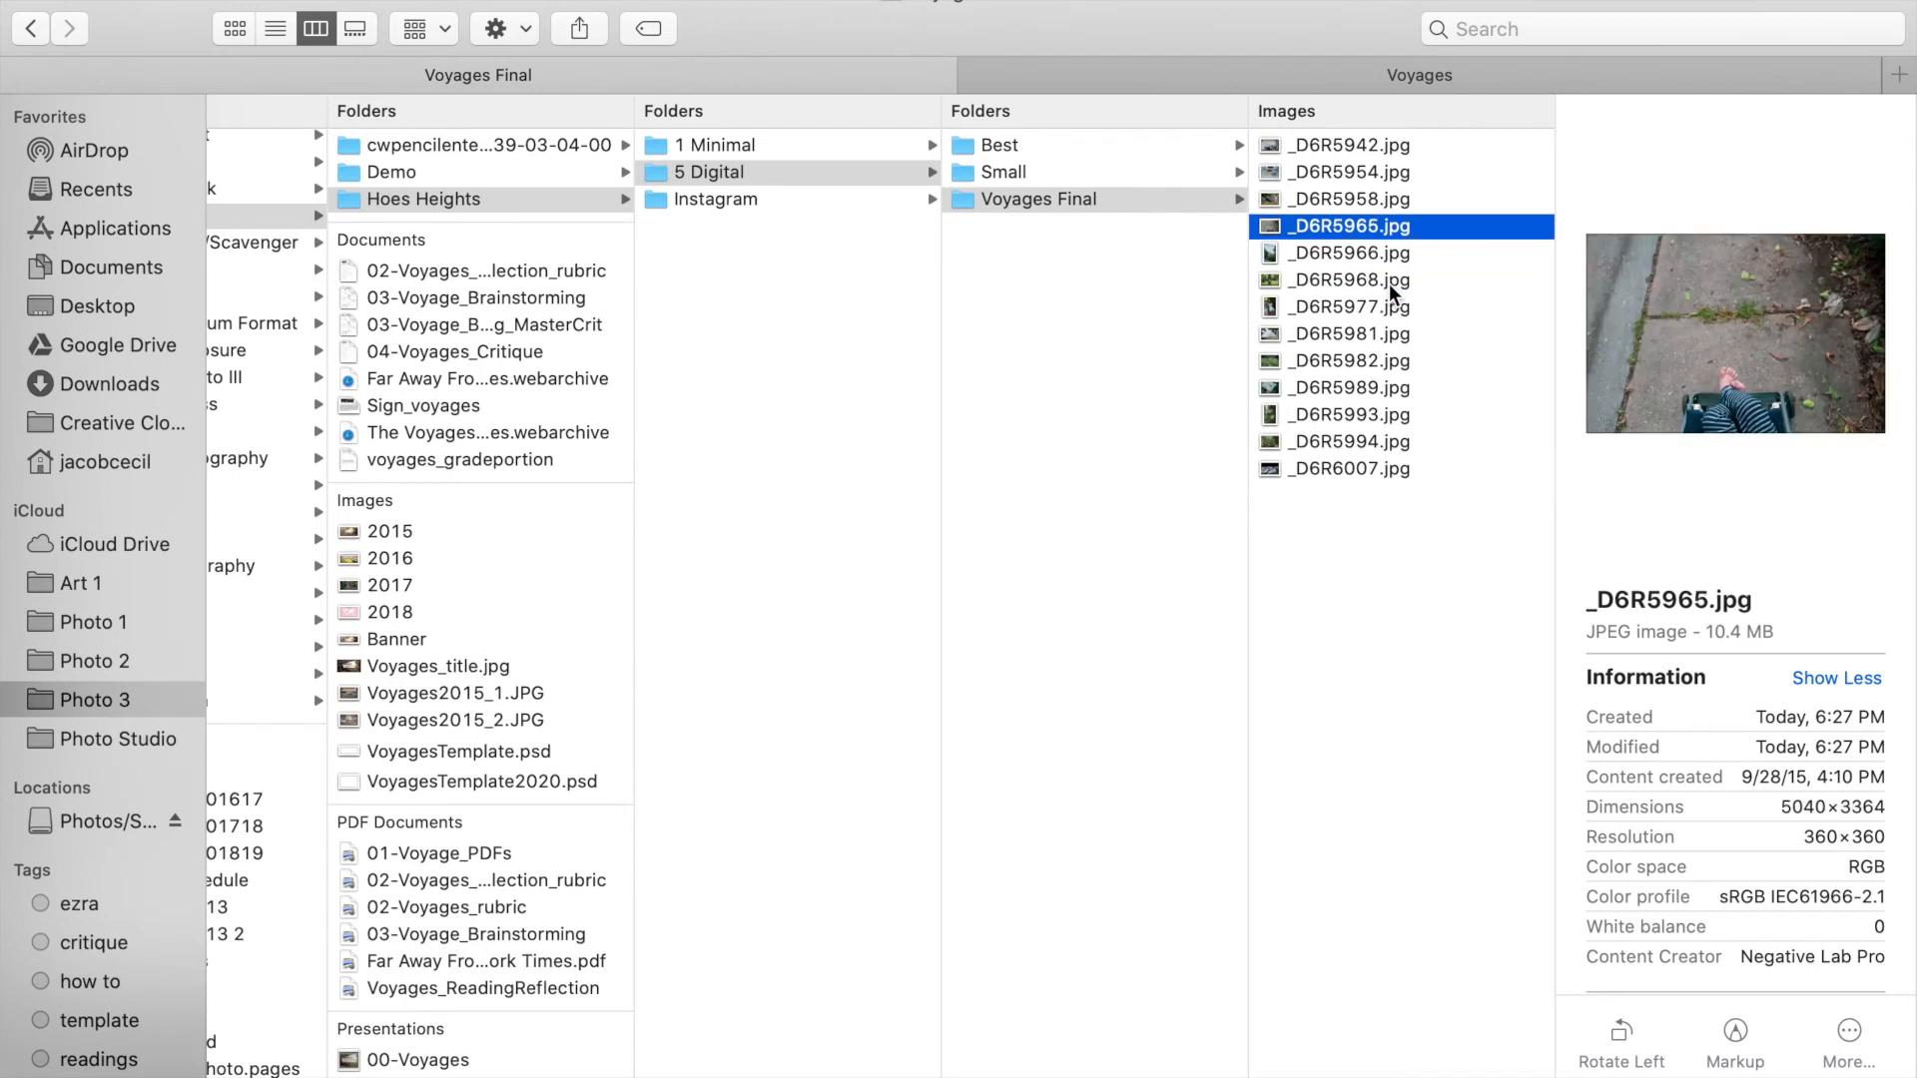
{"action": "key", "text": "Up"}
{"action": "key", "text": "Up"}
{"action": "key", "text": "Up"}
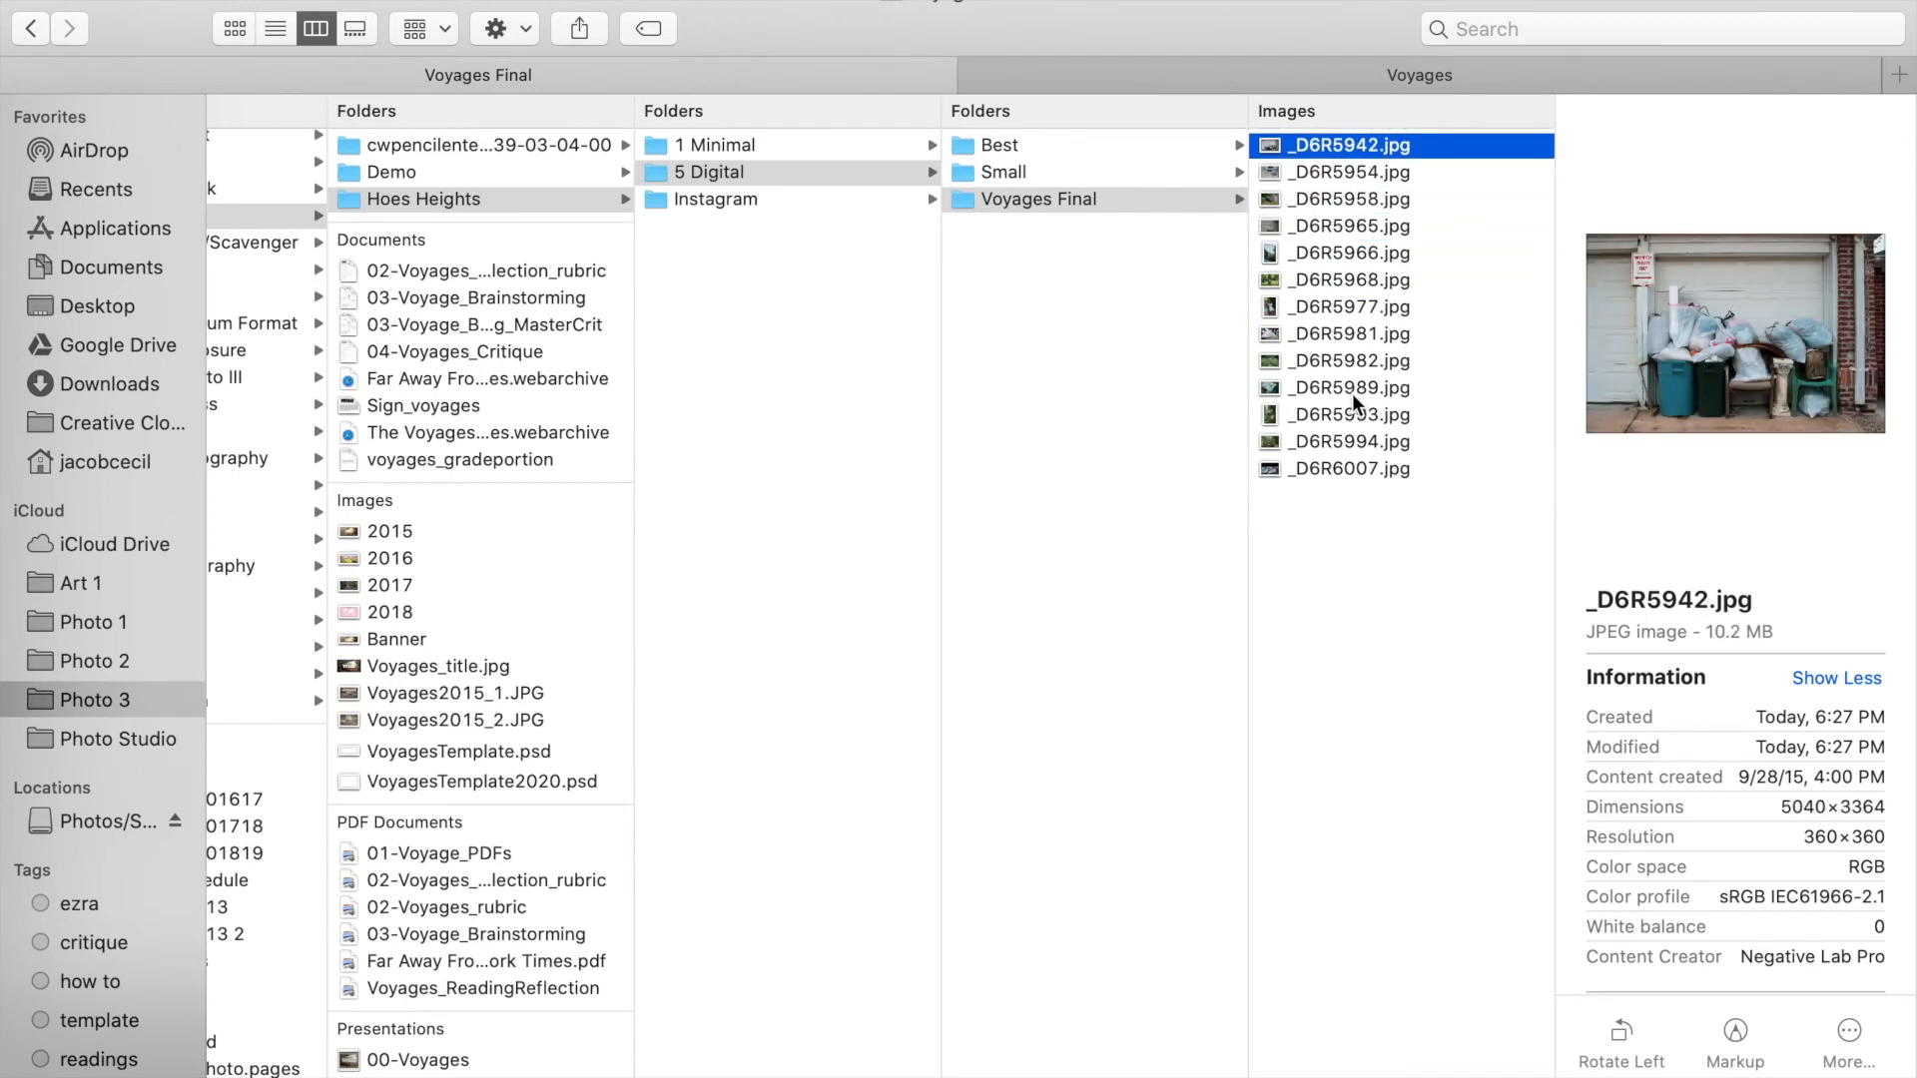
{"action": "left_click", "coordinate": [1350, 469]}
{"action": "key", "text": "Up"}
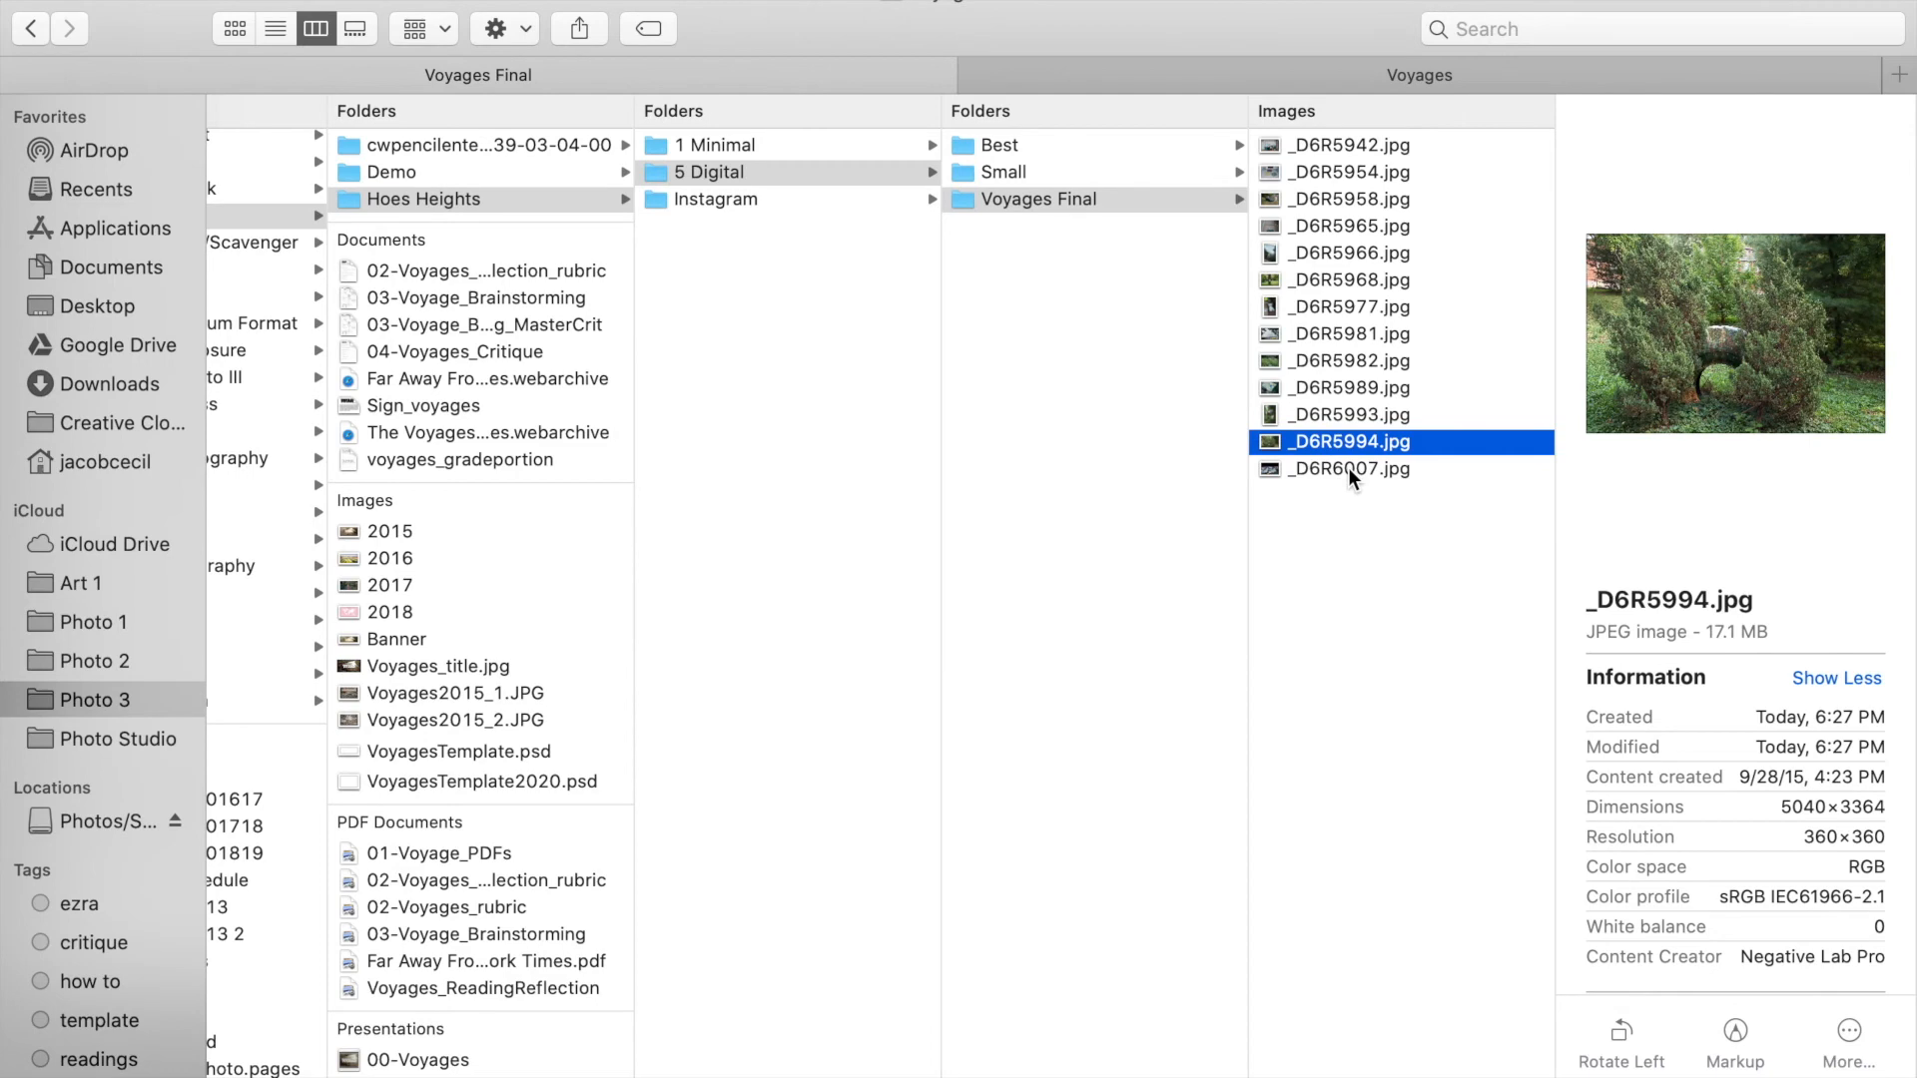
{"action": "key", "text": "Up"}
{"action": "key", "text": "Up"}
{"action": "key", "text": "Up"}
{"action": "key", "text": "Down"}
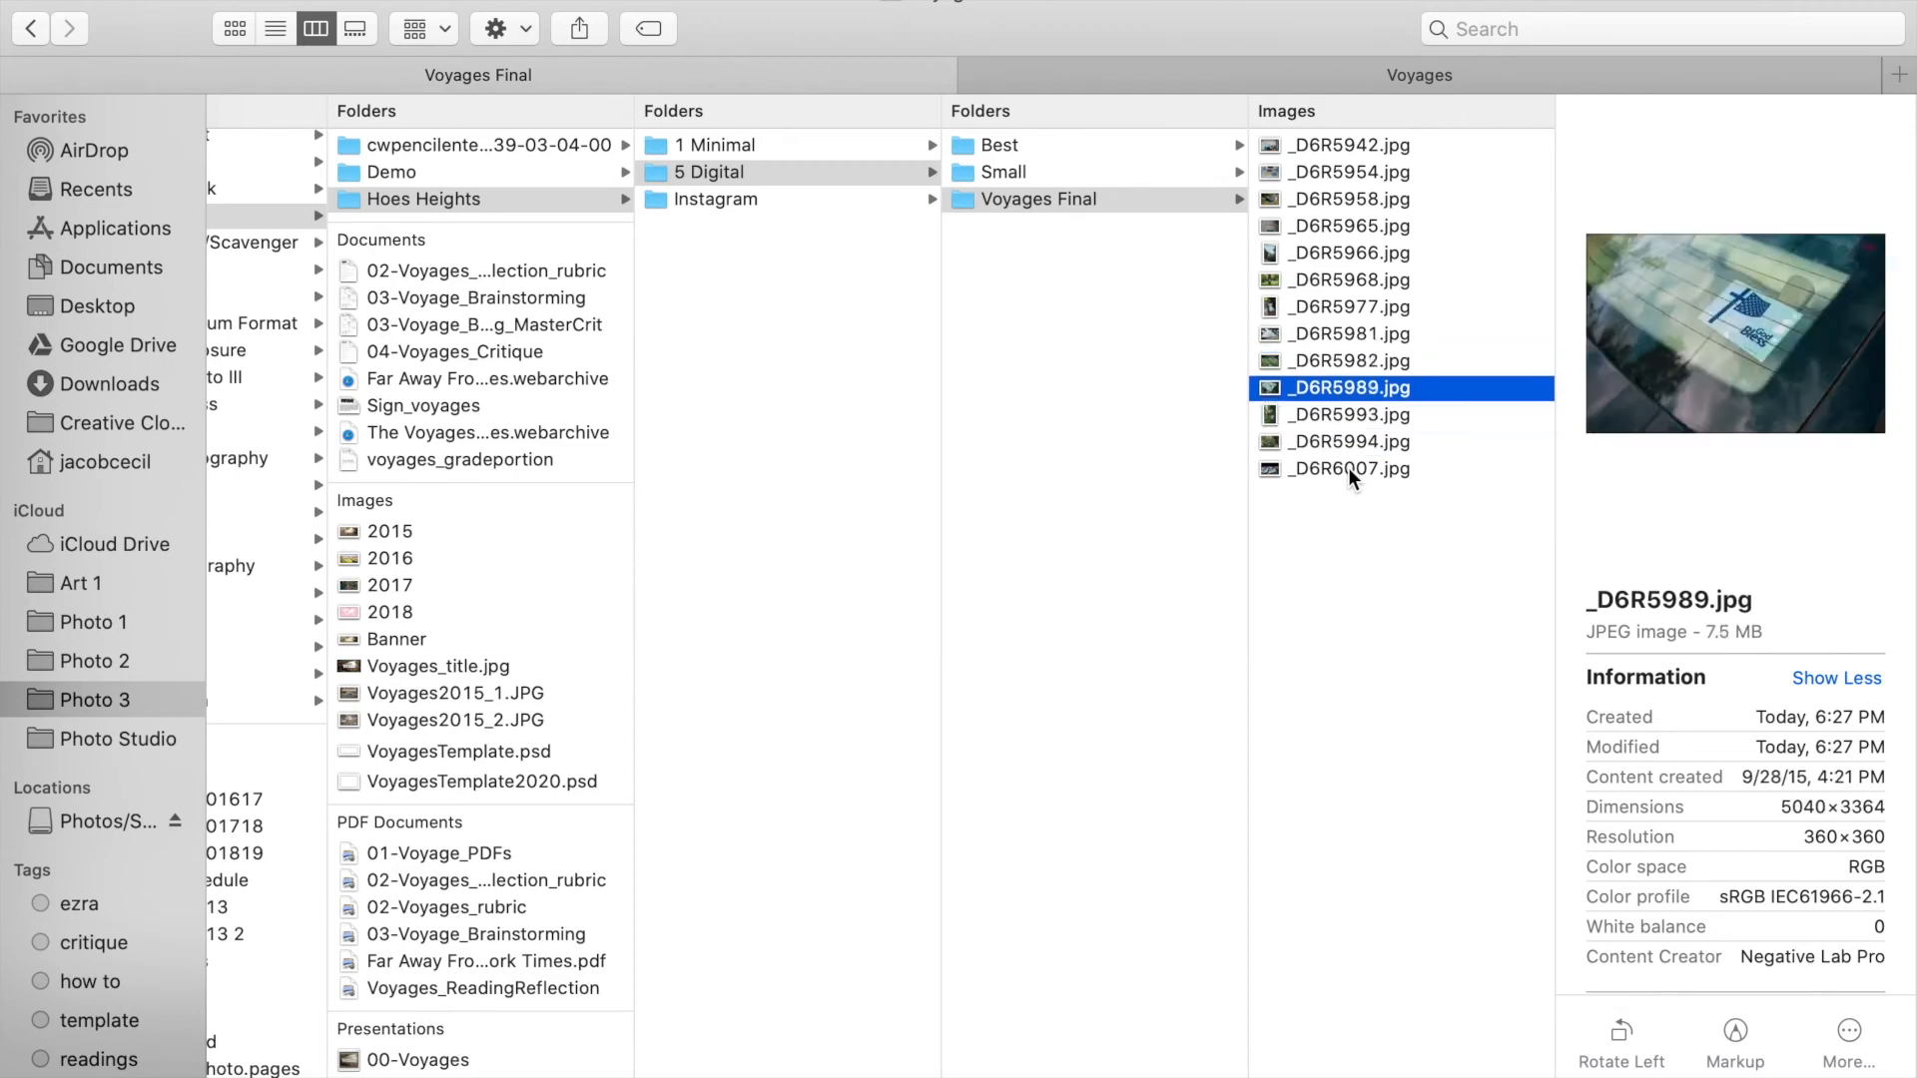
{"action": "key", "text": "Up"}
{"action": "key", "text": "Up"}
{"action": "key", "text": "Up"}
{"action": "key", "text": "Up"}
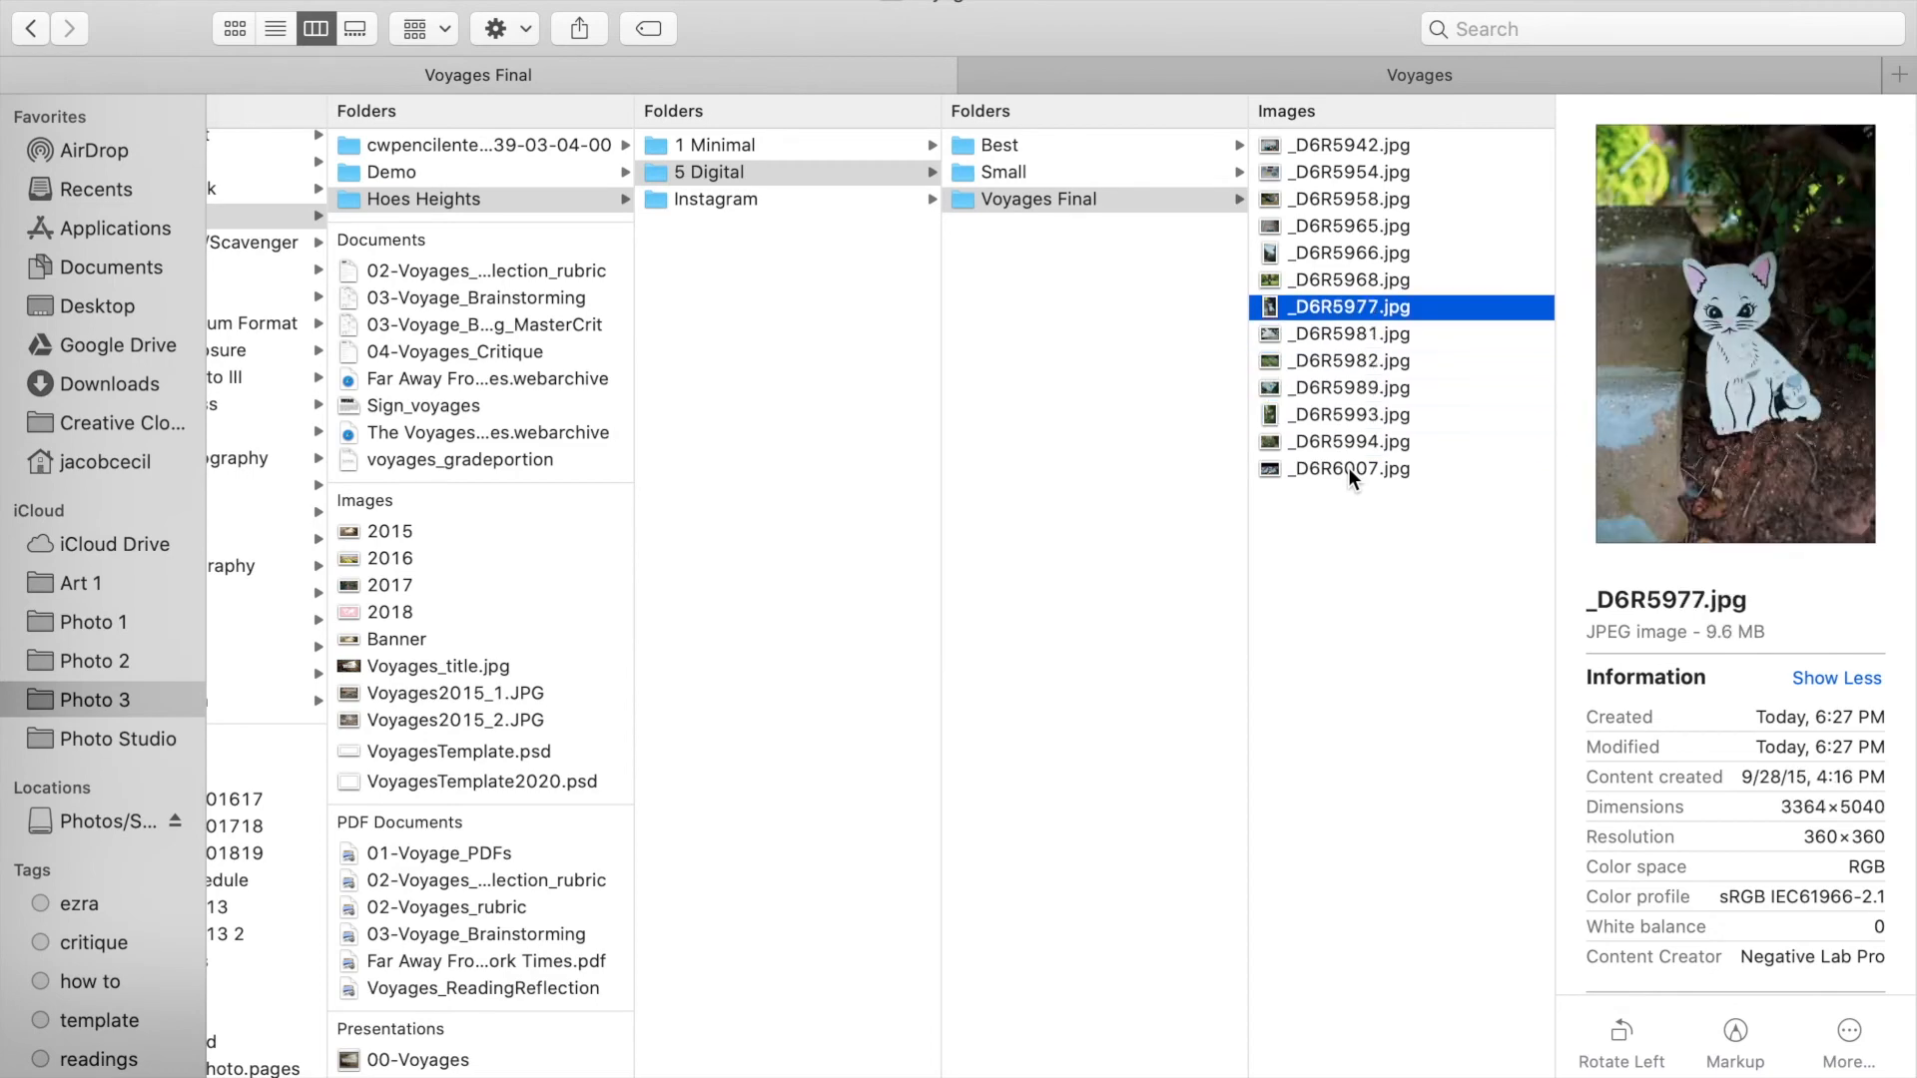
{"action": "key", "text": "Up"}
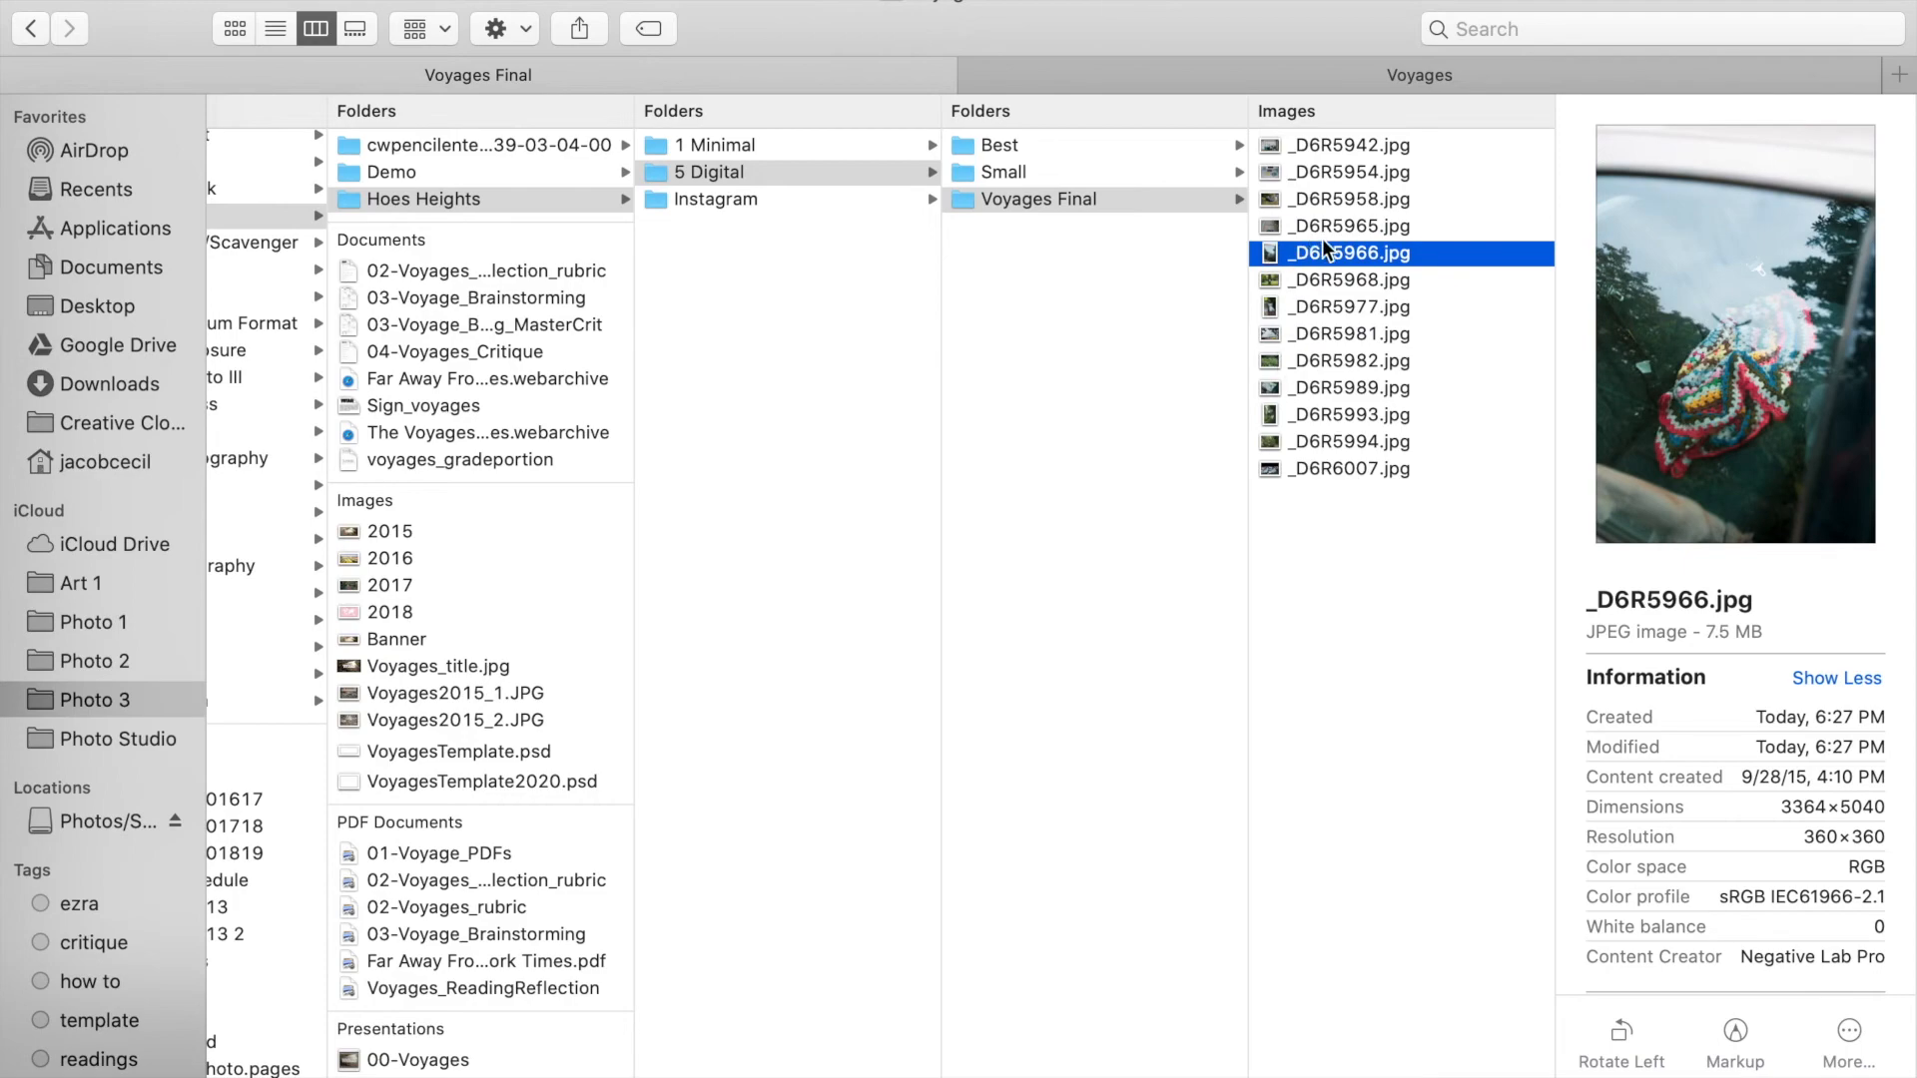
{"action": "left_click_drag", "start_coordinate": [1338, 252], "coordinate": [416, 385]}
{"action": "left_click_drag", "start_coordinate": [1203, 382], "coordinate": [1004, 262]}
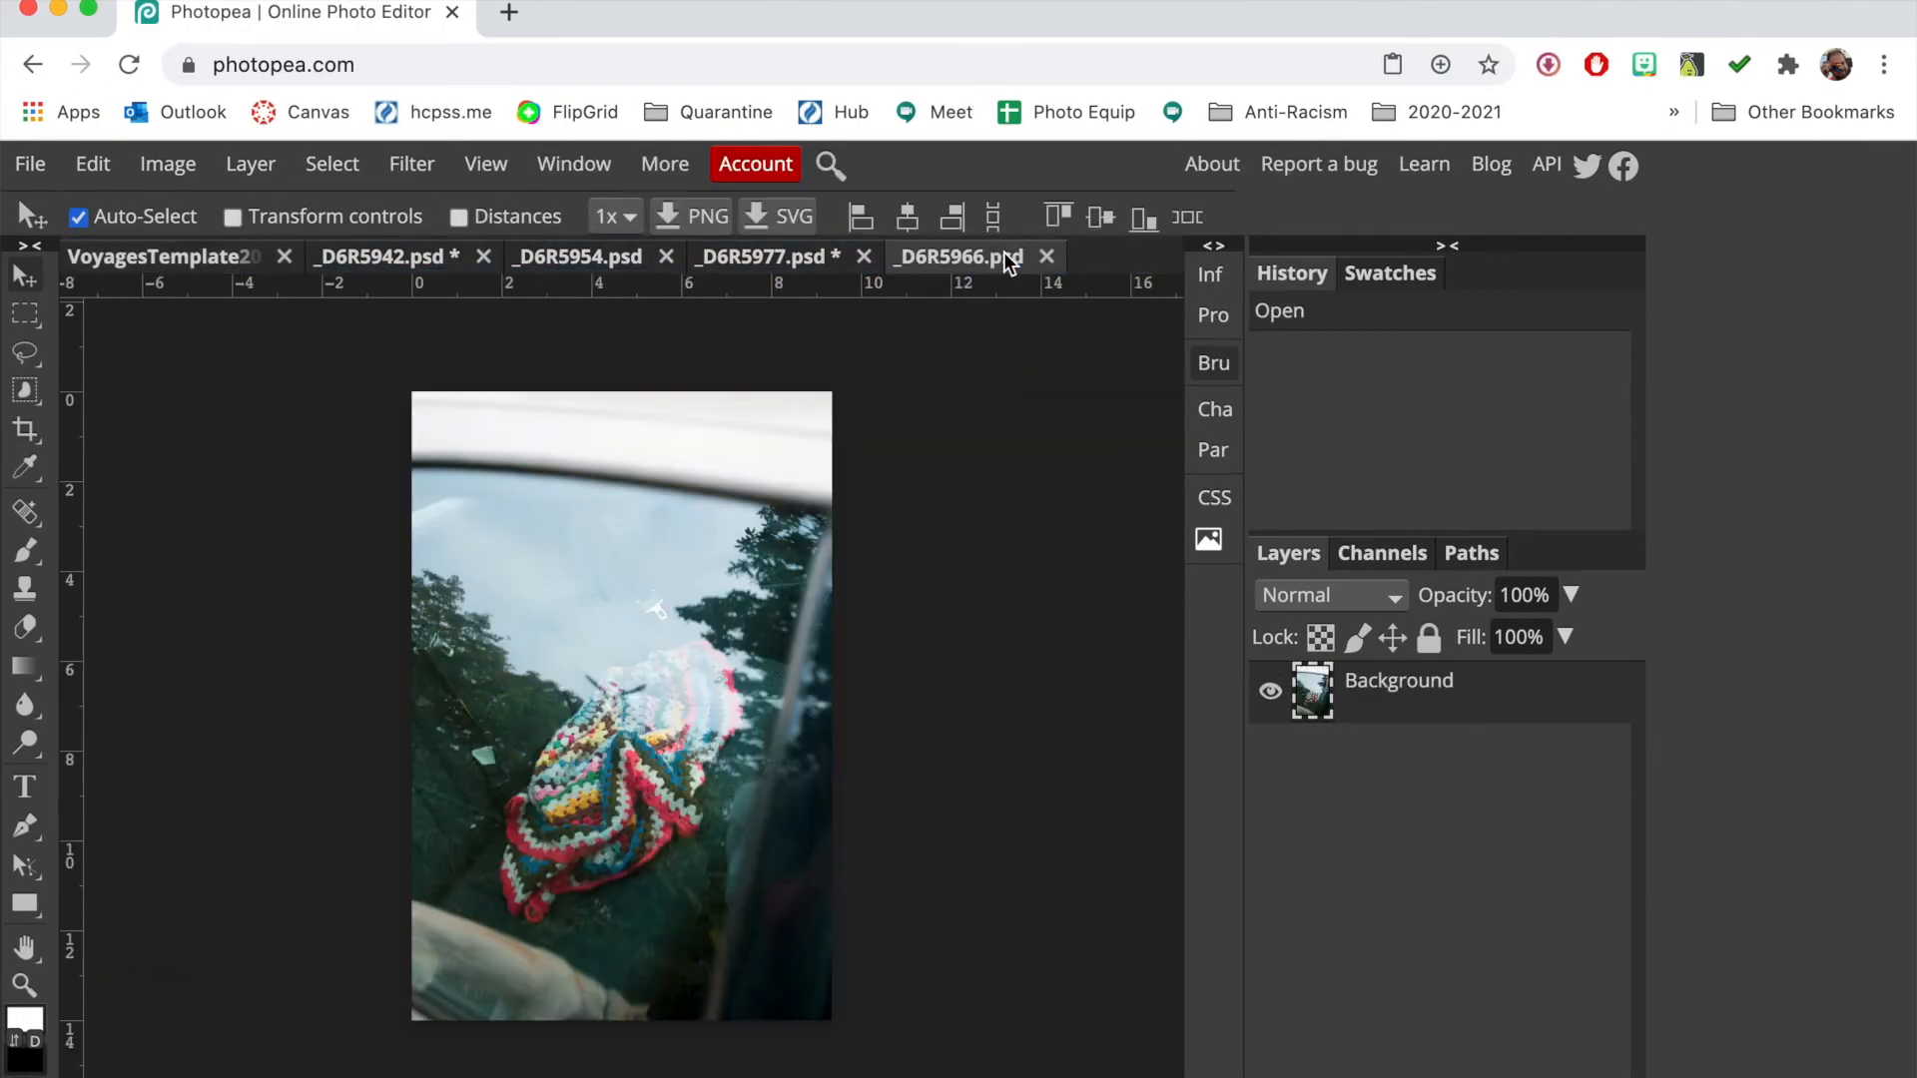
Copy the whole car-window blanket photo into the Voyages template and place it directly beside the cat photo
{"action": "key", "text": "super+a"}
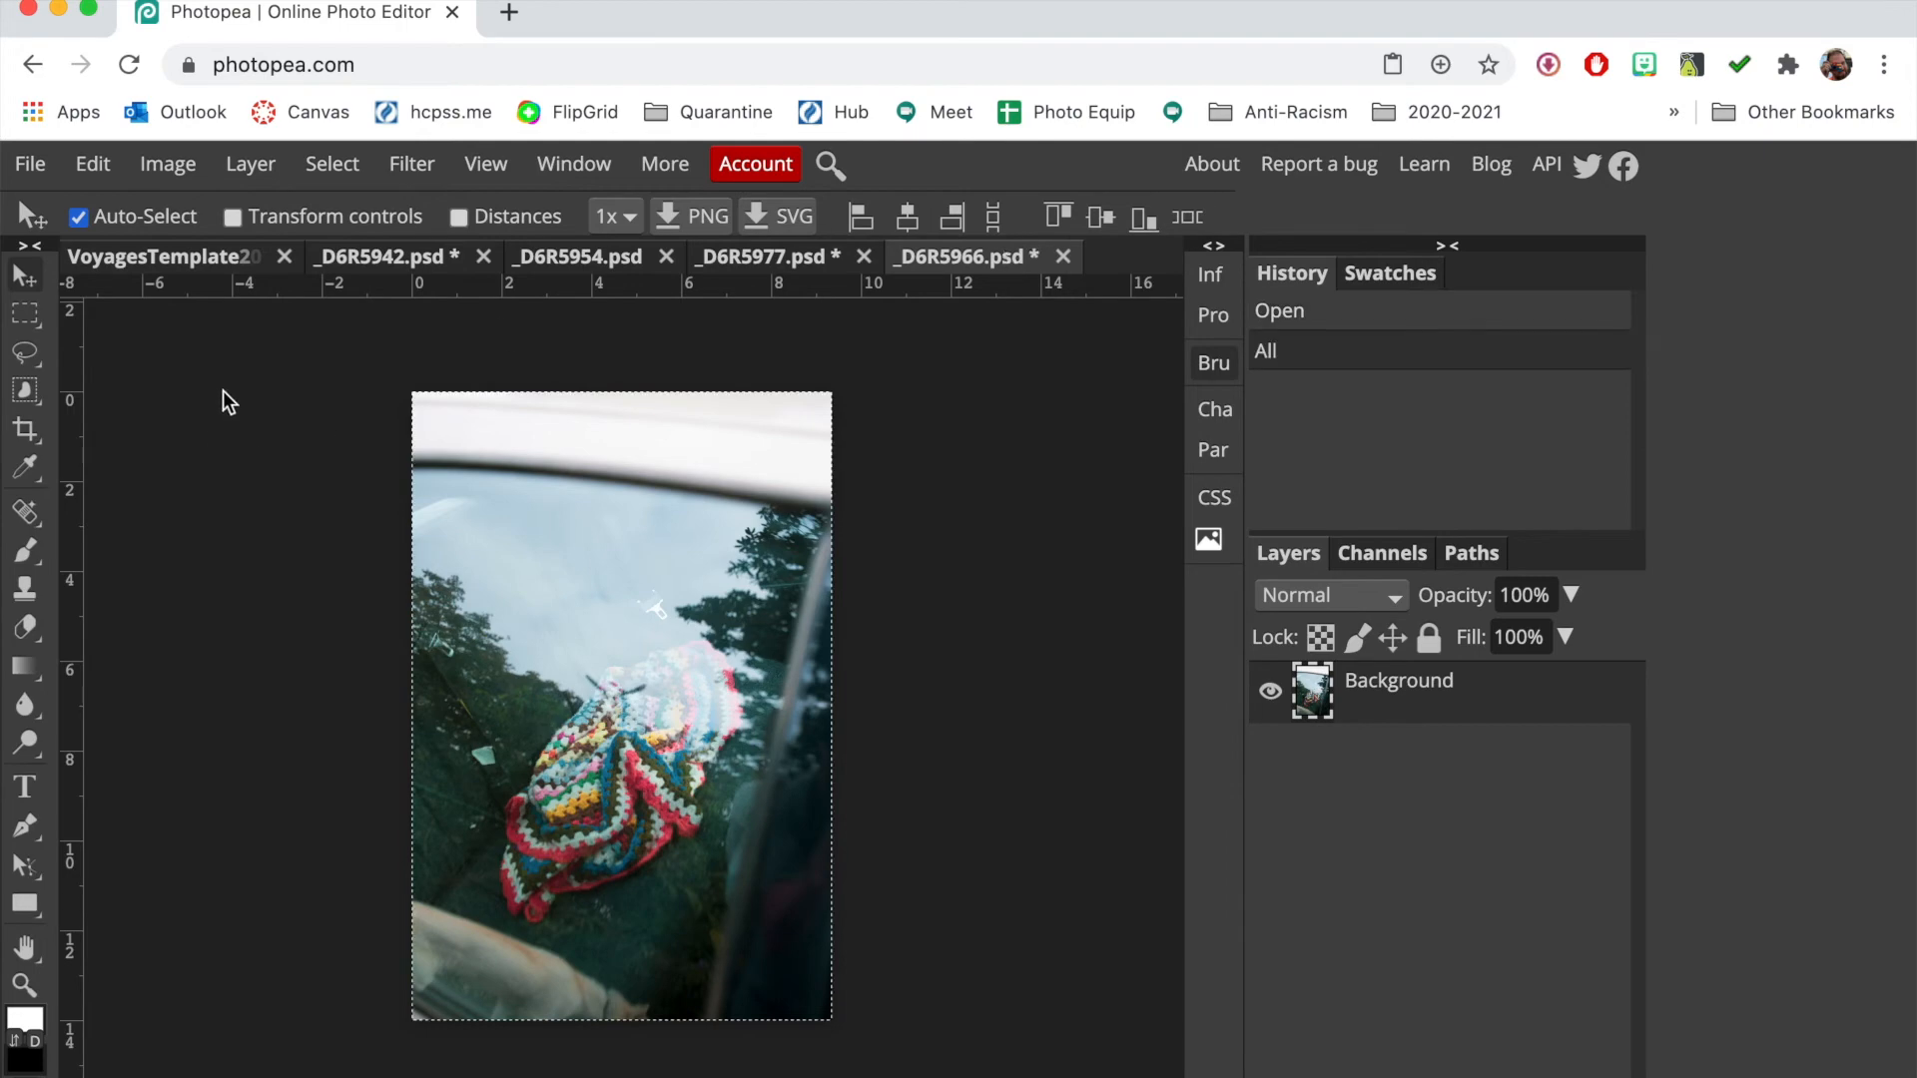
{"action": "left_click", "coordinate": [140, 254]}
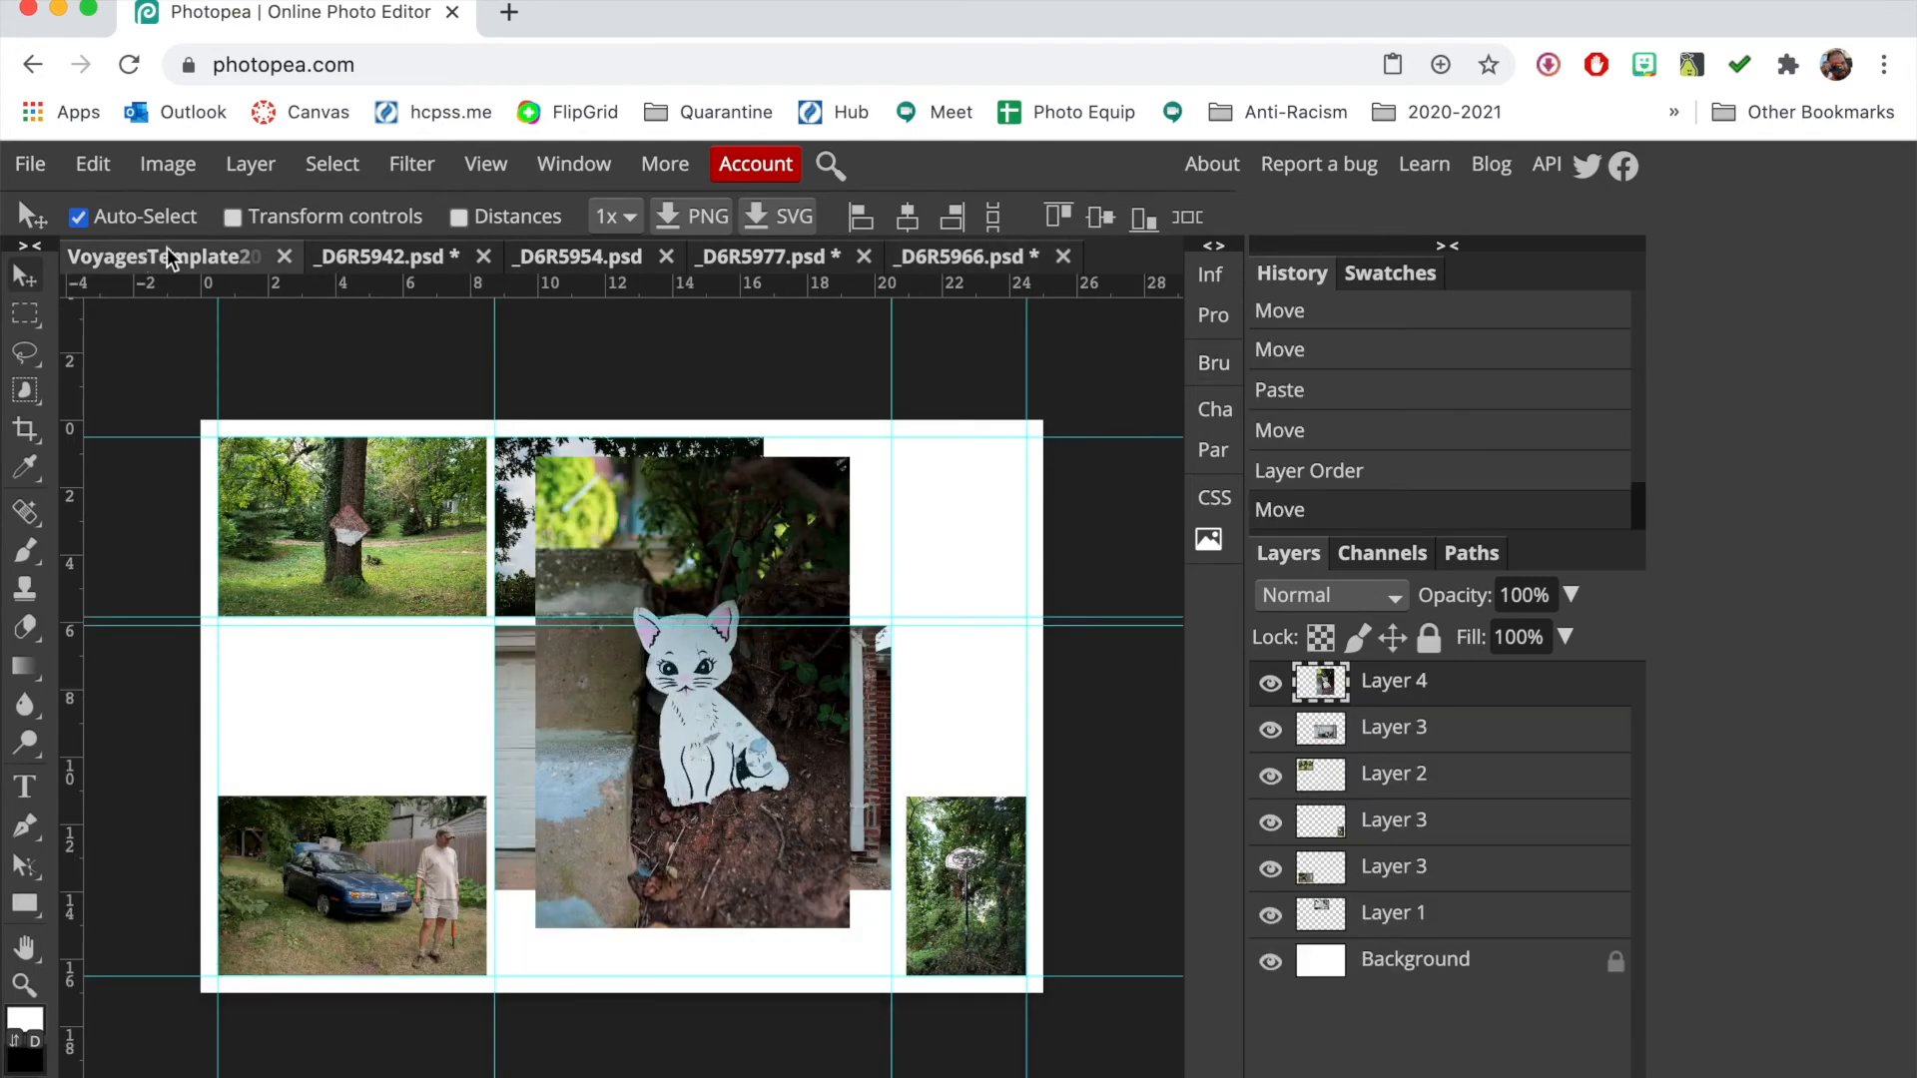
{"action": "key", "text": "super+v"}
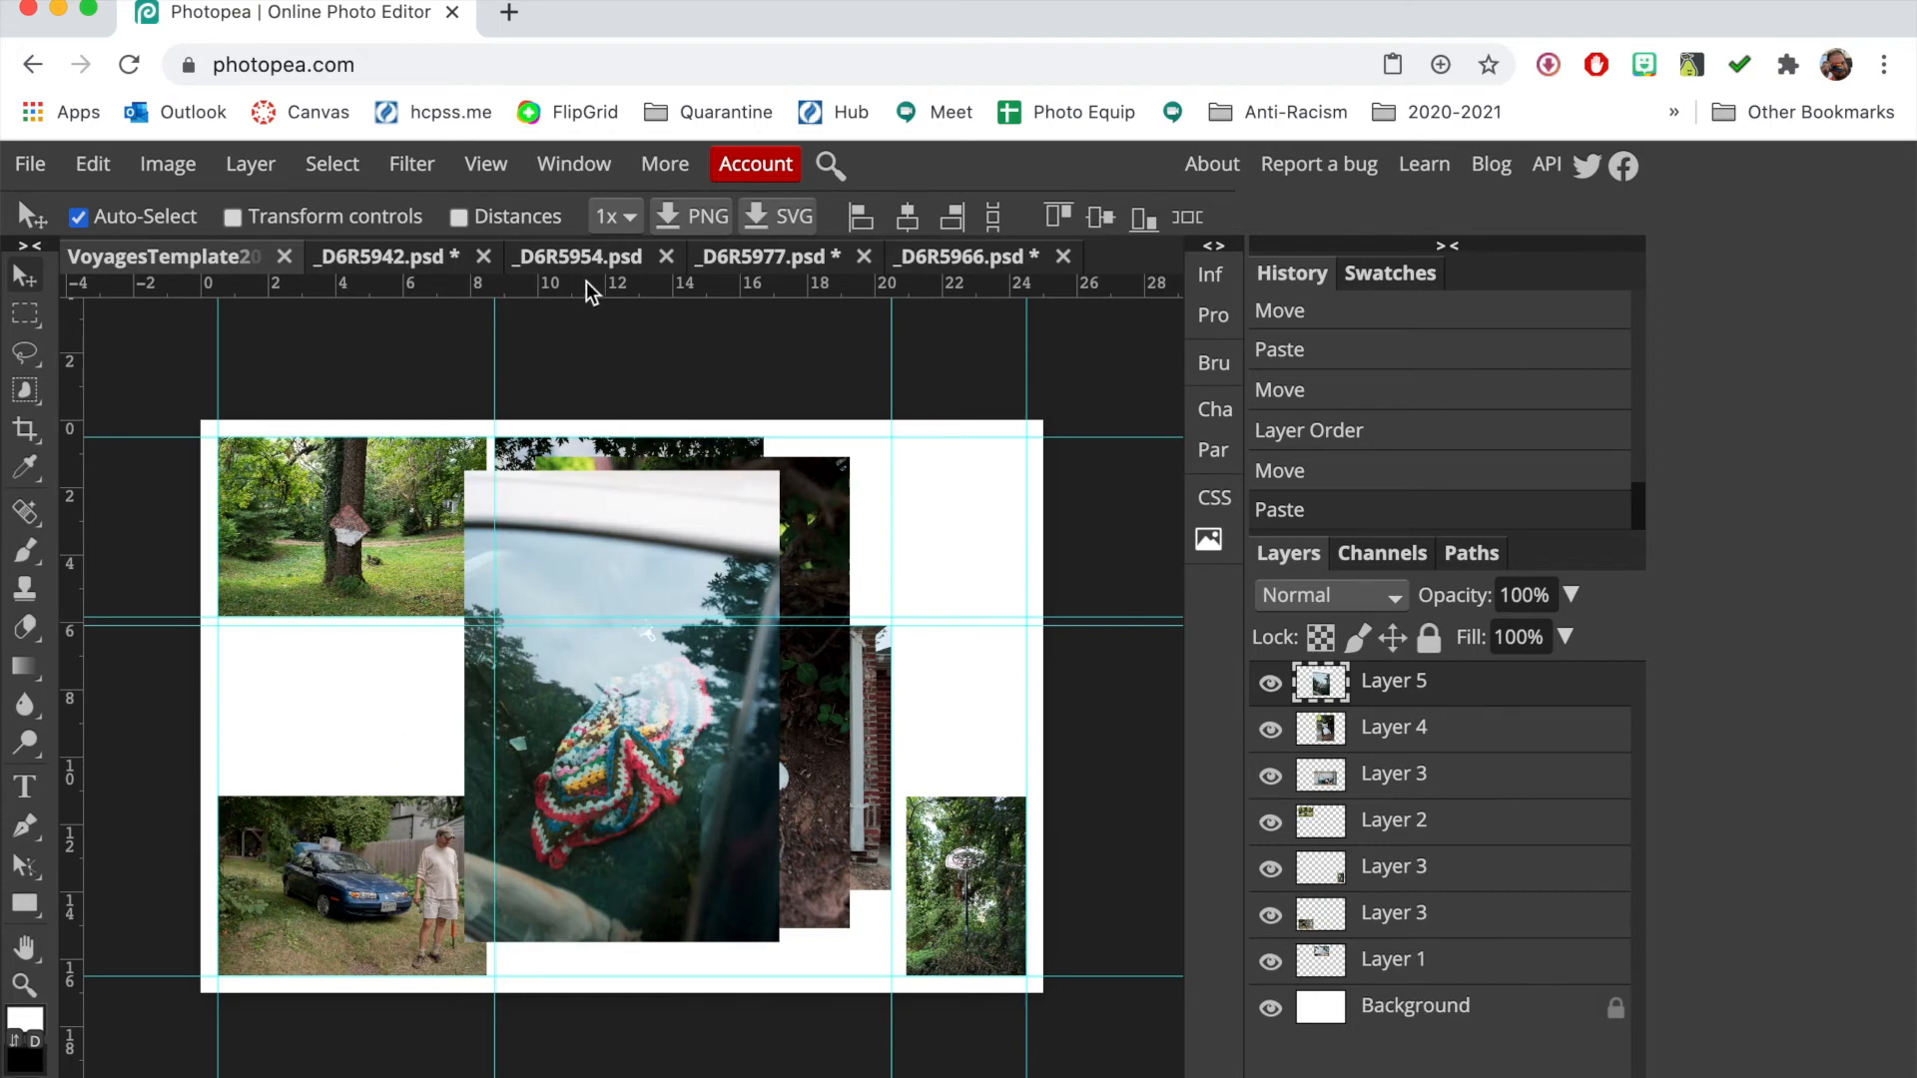
{"action": "left_click_drag", "start_coordinate": [590, 671], "coordinate": [369, 722]}
{"action": "left_click_drag", "start_coordinate": [728, 608], "coordinate": [783, 635]}
{"action": "left_click_drag", "start_coordinate": [420, 671], "coordinate": [461, 635]}
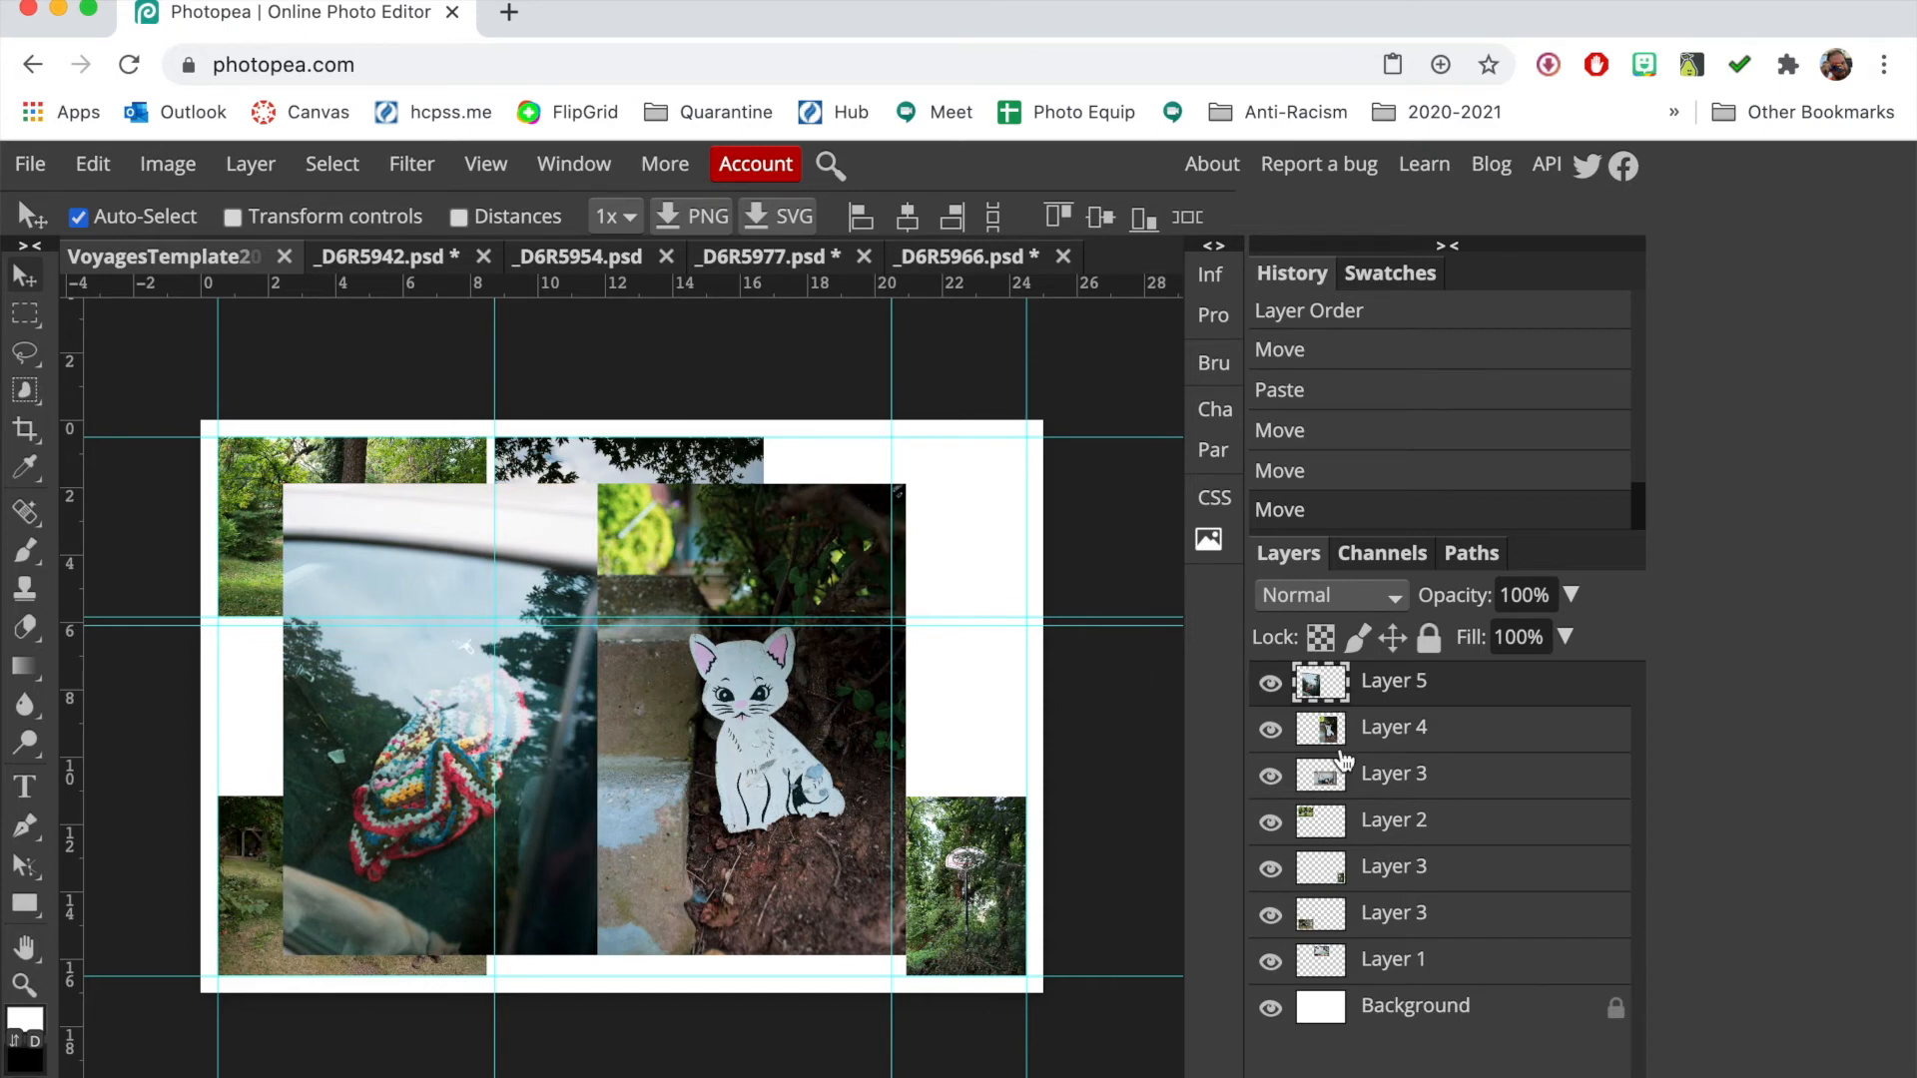
Scale the blanket and cat photos together to 56.90% with Free Transform and align them to the left margin and second-row guide
{"action": "left_click", "coordinate": [1382, 741]}
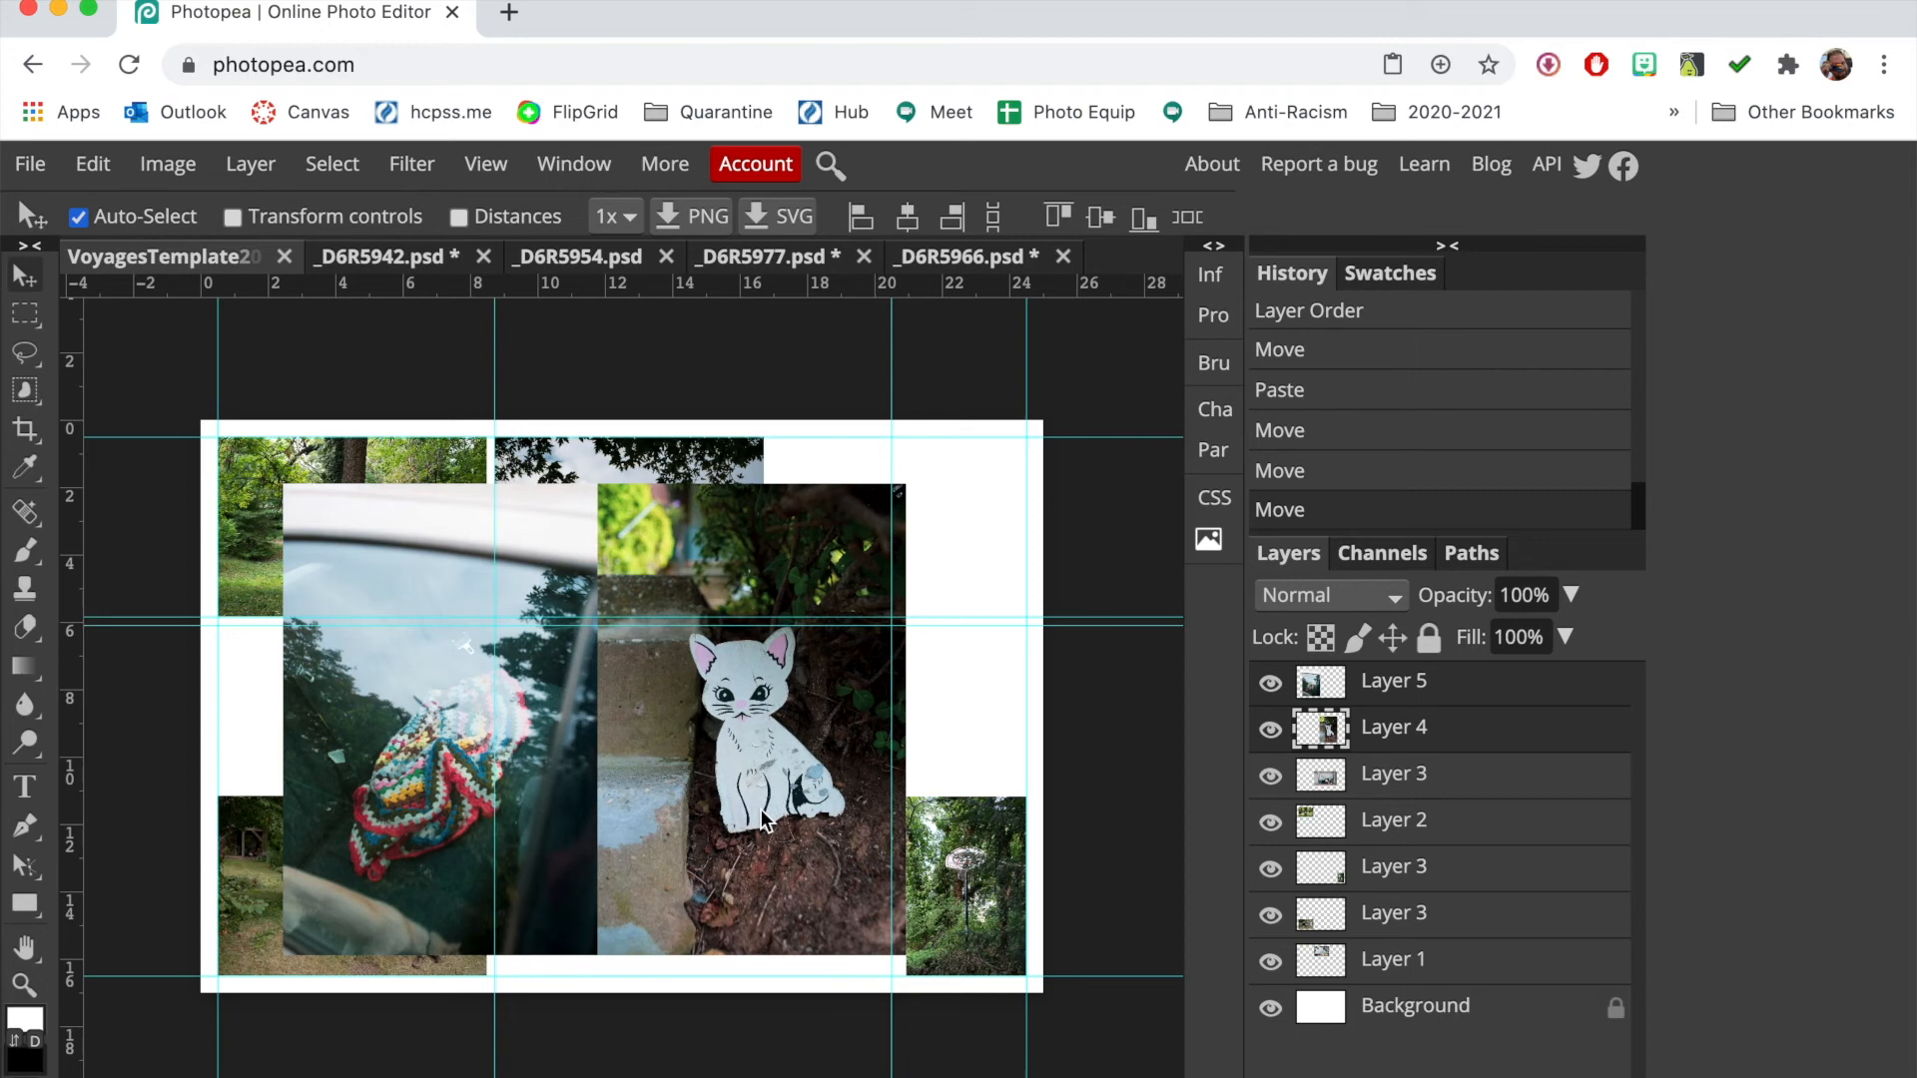
{"action": "key", "text": "ctrl+t"}
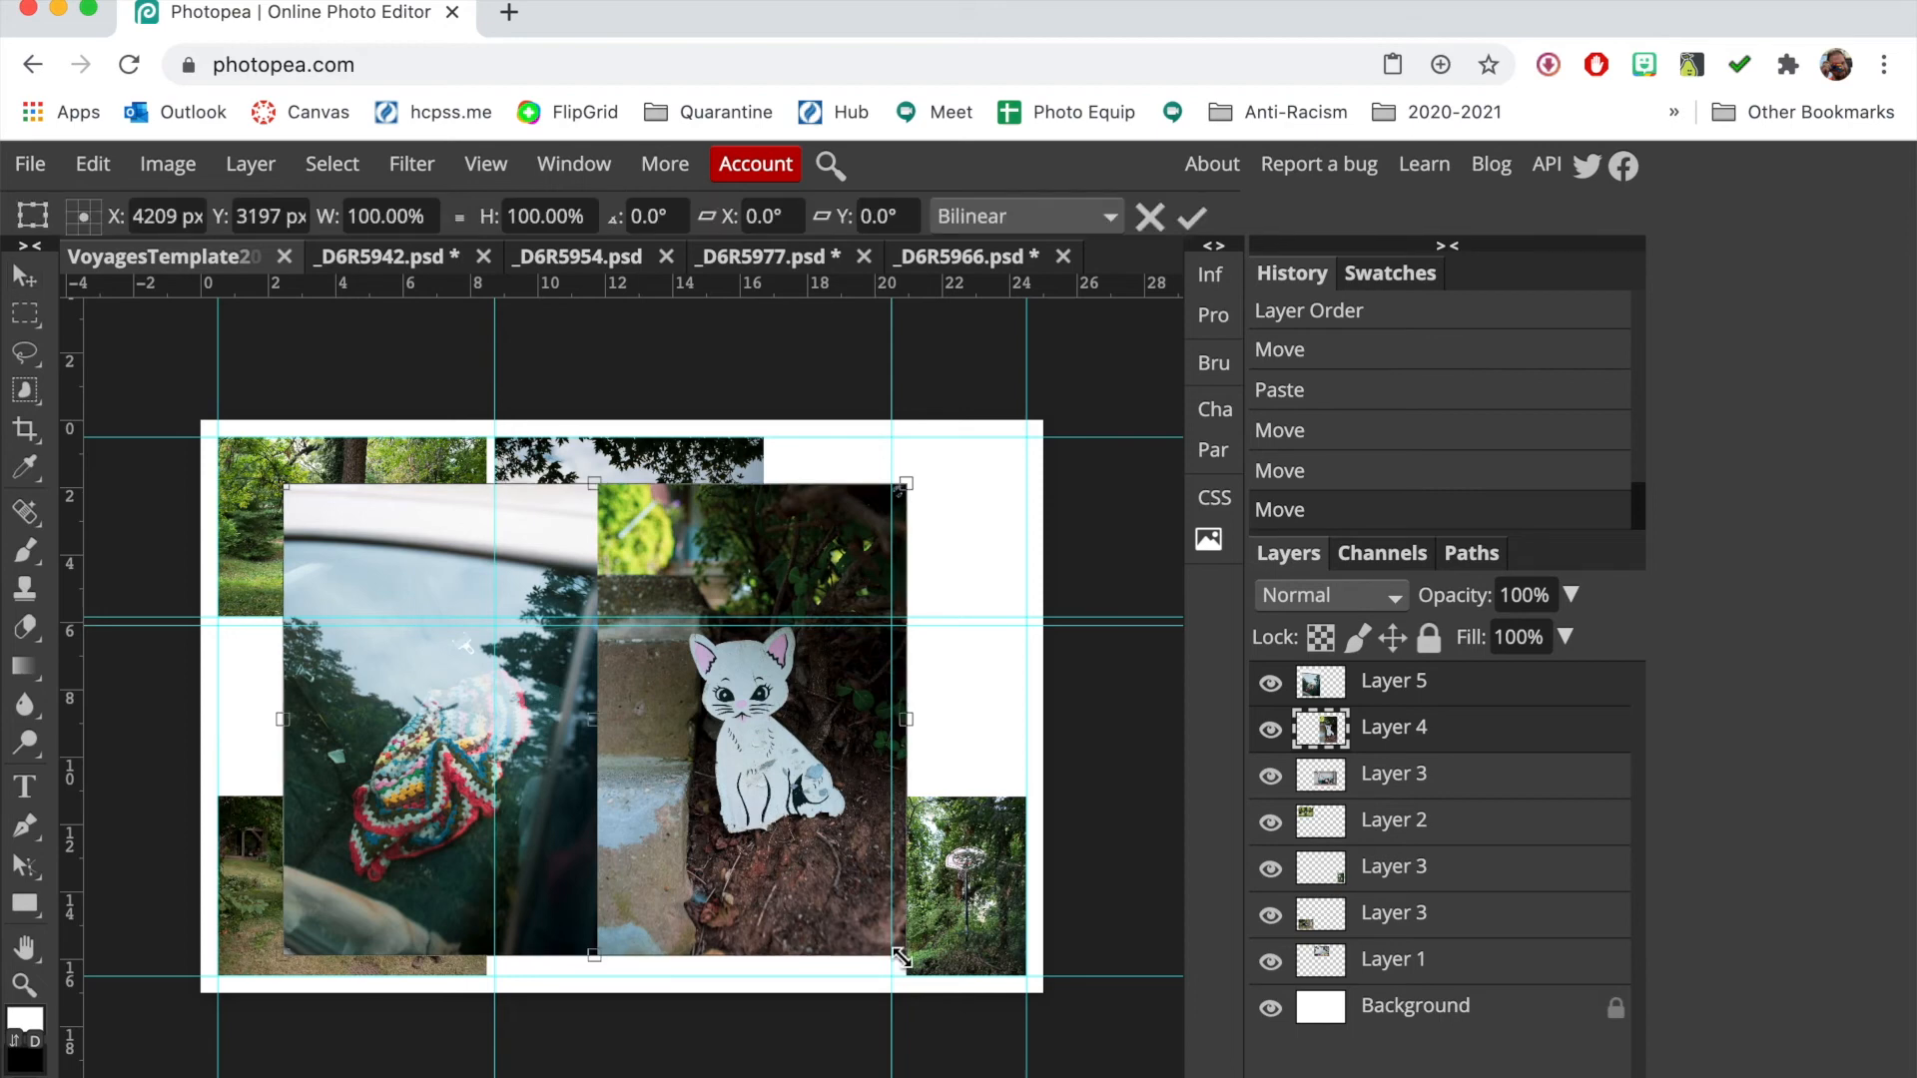
{"action": "left_click_drag", "start_coordinate": [901, 956], "coordinate": [637, 726]}
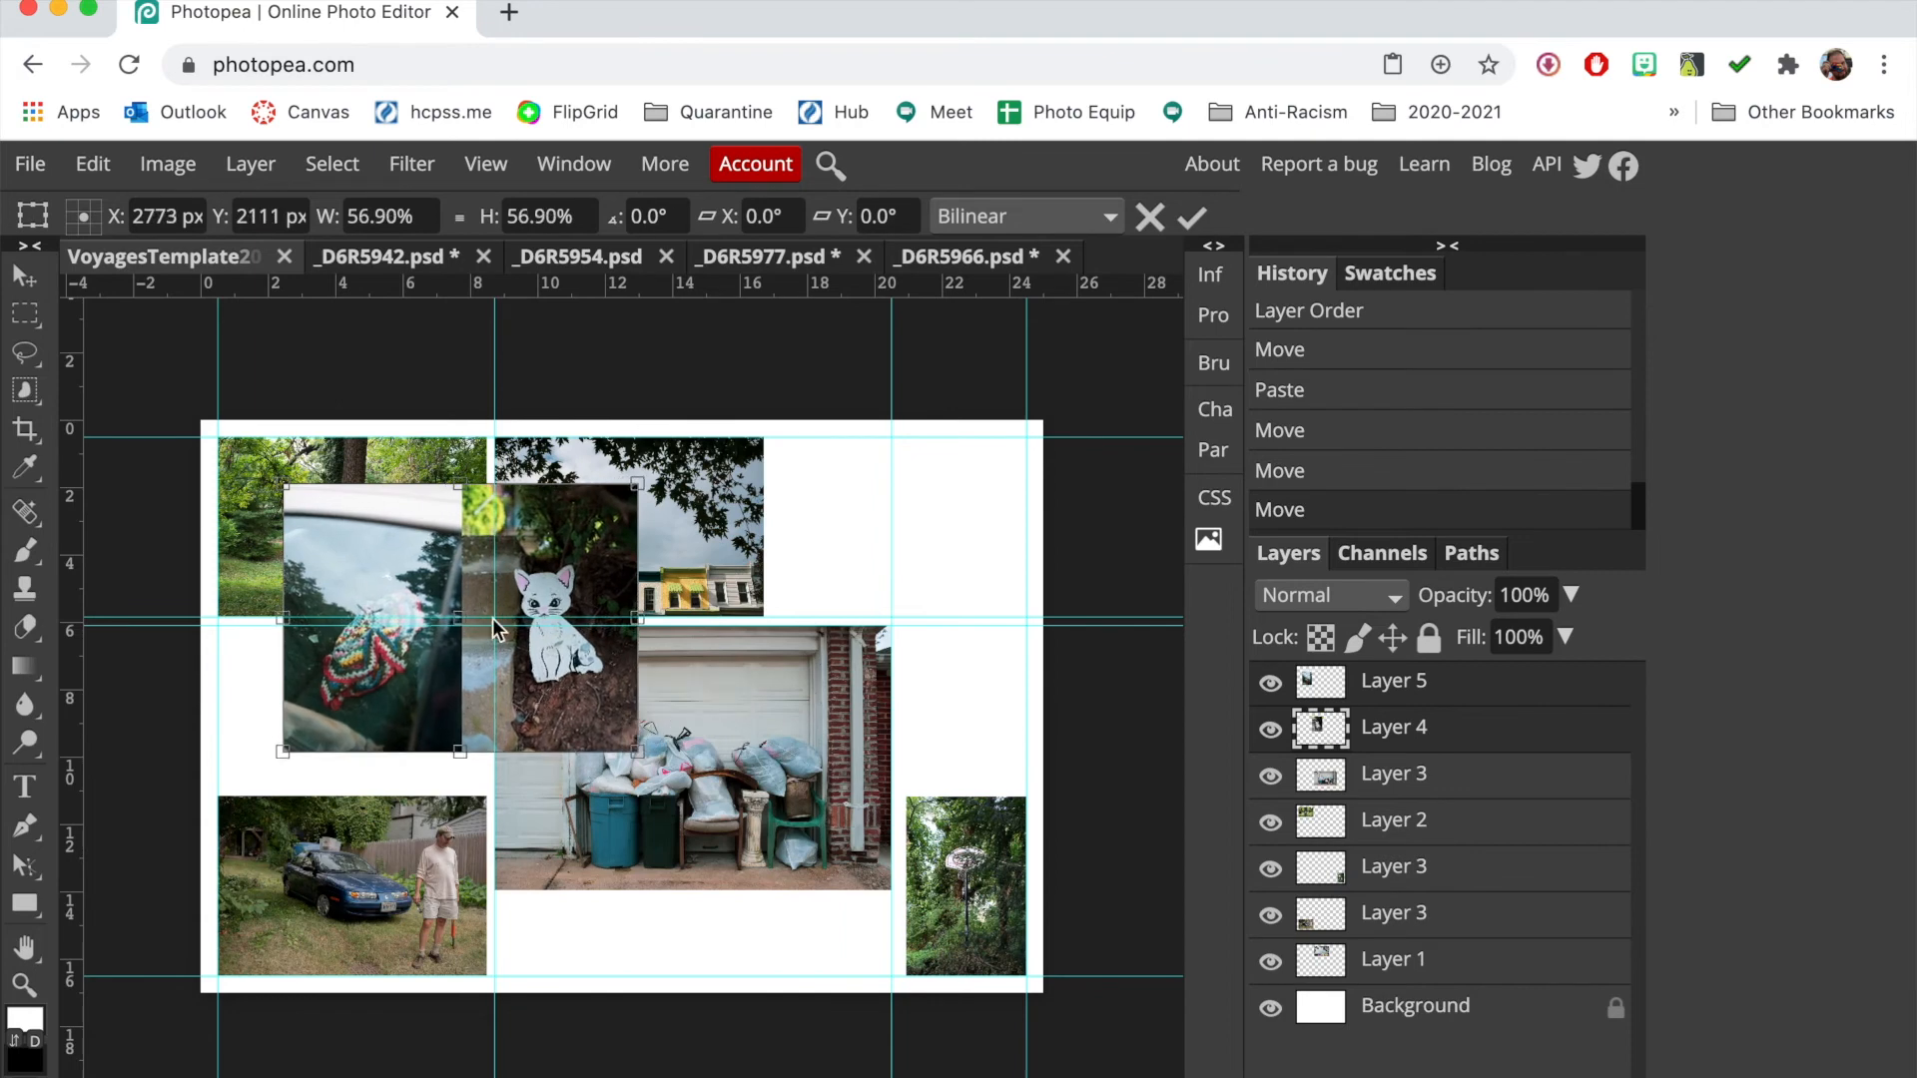
{"action": "left_click_drag", "start_coordinate": [348, 575], "coordinate": [283, 693]}
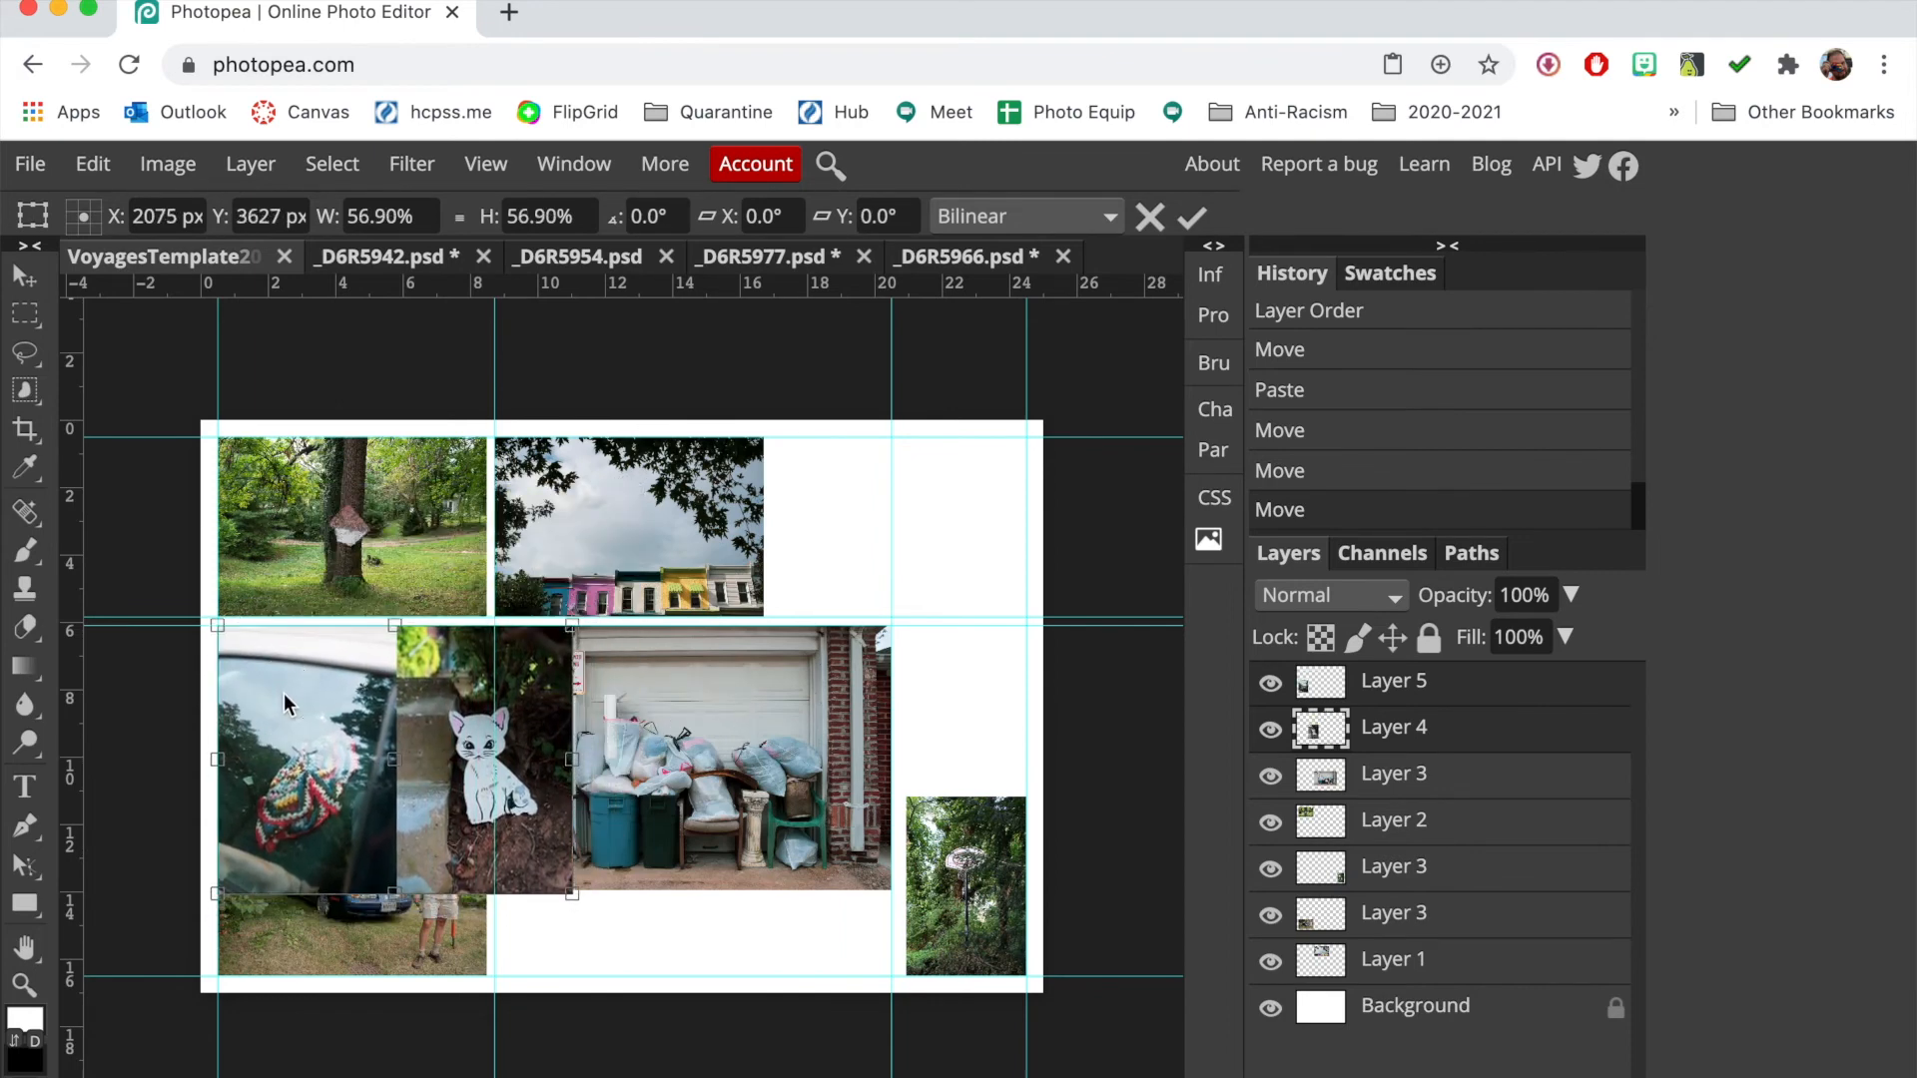
Scale the blanket and cat pair down to 34.66% so both fit between the tree and car photos
{"action": "key", "text": "ctrl+plus"}
{"action": "key", "text": "ctrl+plus"}
{"action": "key", "text": "ctrl+plus"}
{"action": "scroll", "coordinate": [283, 693], "scroll_direction": "left", "scroll_amount": 5}
{"action": "scroll", "coordinate": [284, 693], "scroll_direction": "down", "scroll_amount": 3}
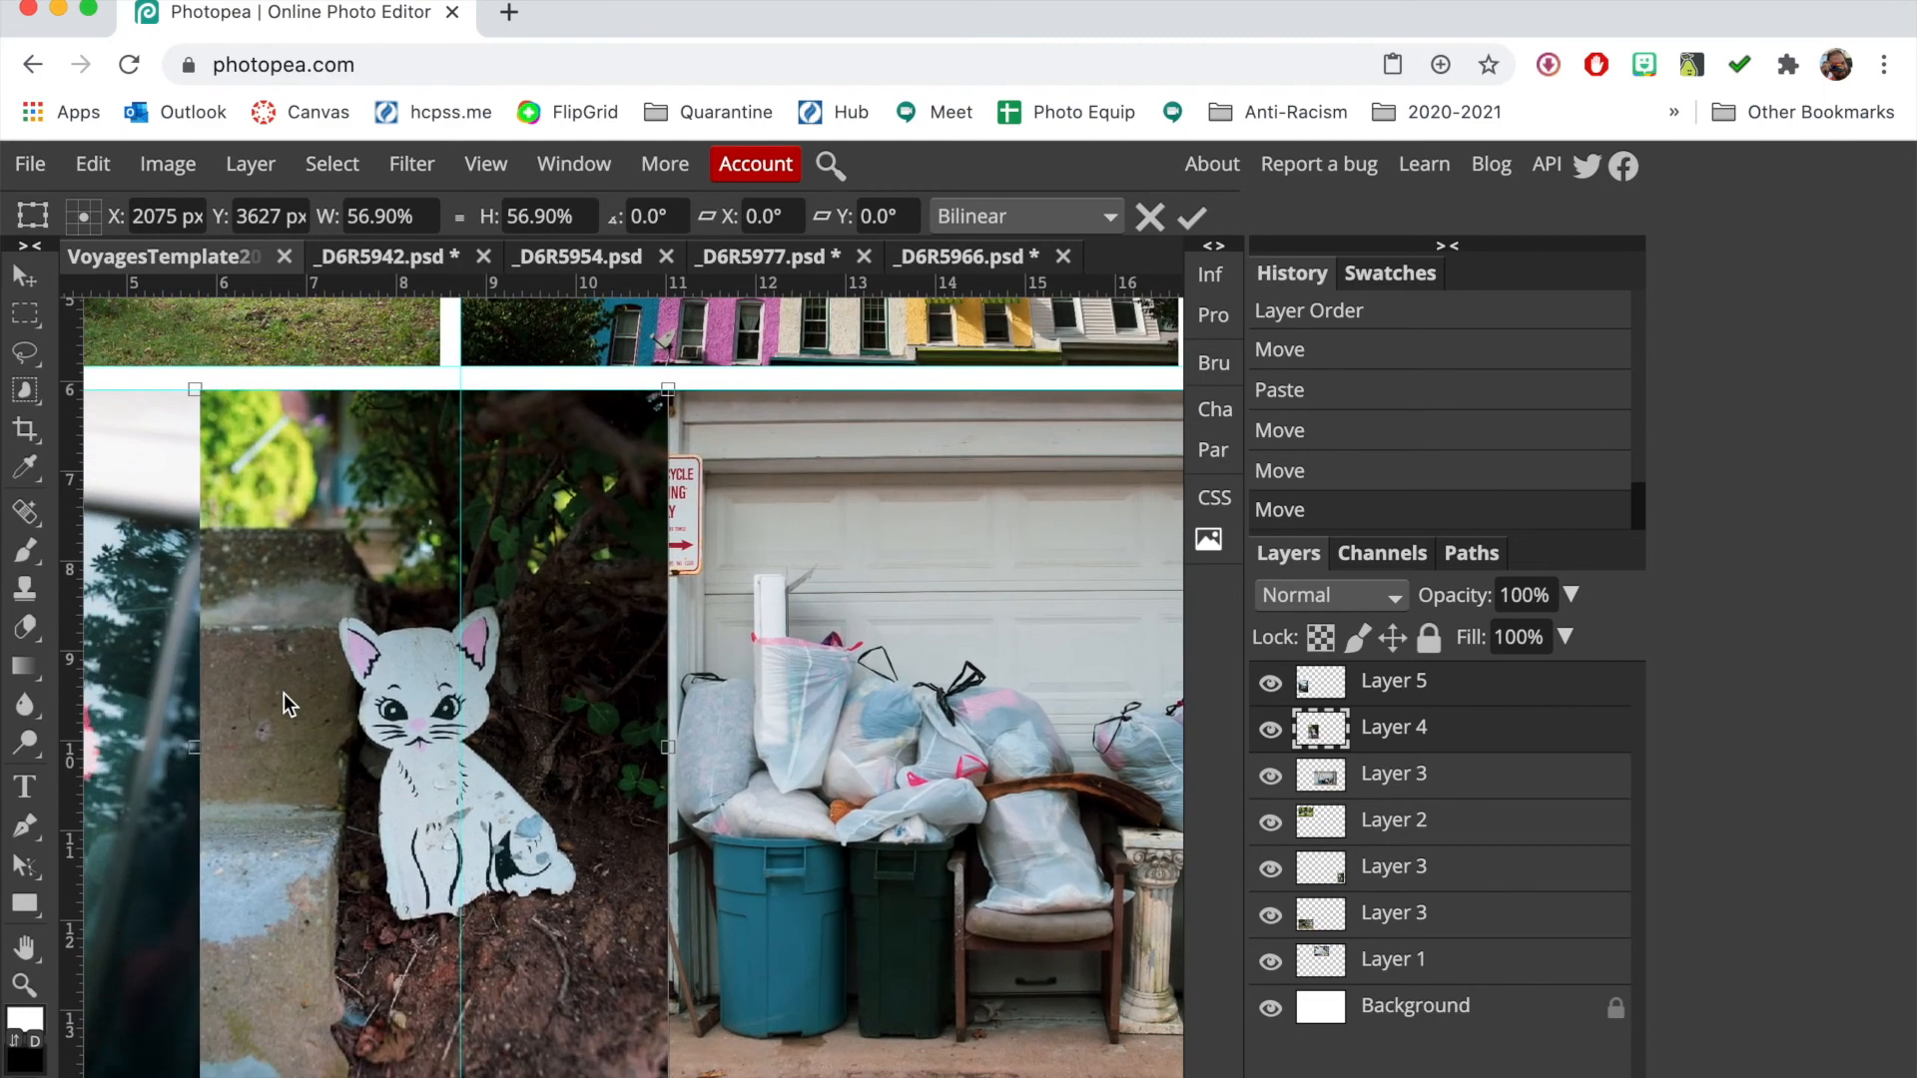
{"action": "scroll", "coordinate": [284, 693], "scroll_direction": "left", "scroll_amount": 3}
{"action": "scroll", "coordinate": [283, 693], "scroll_direction": "down", "scroll_amount": 2}
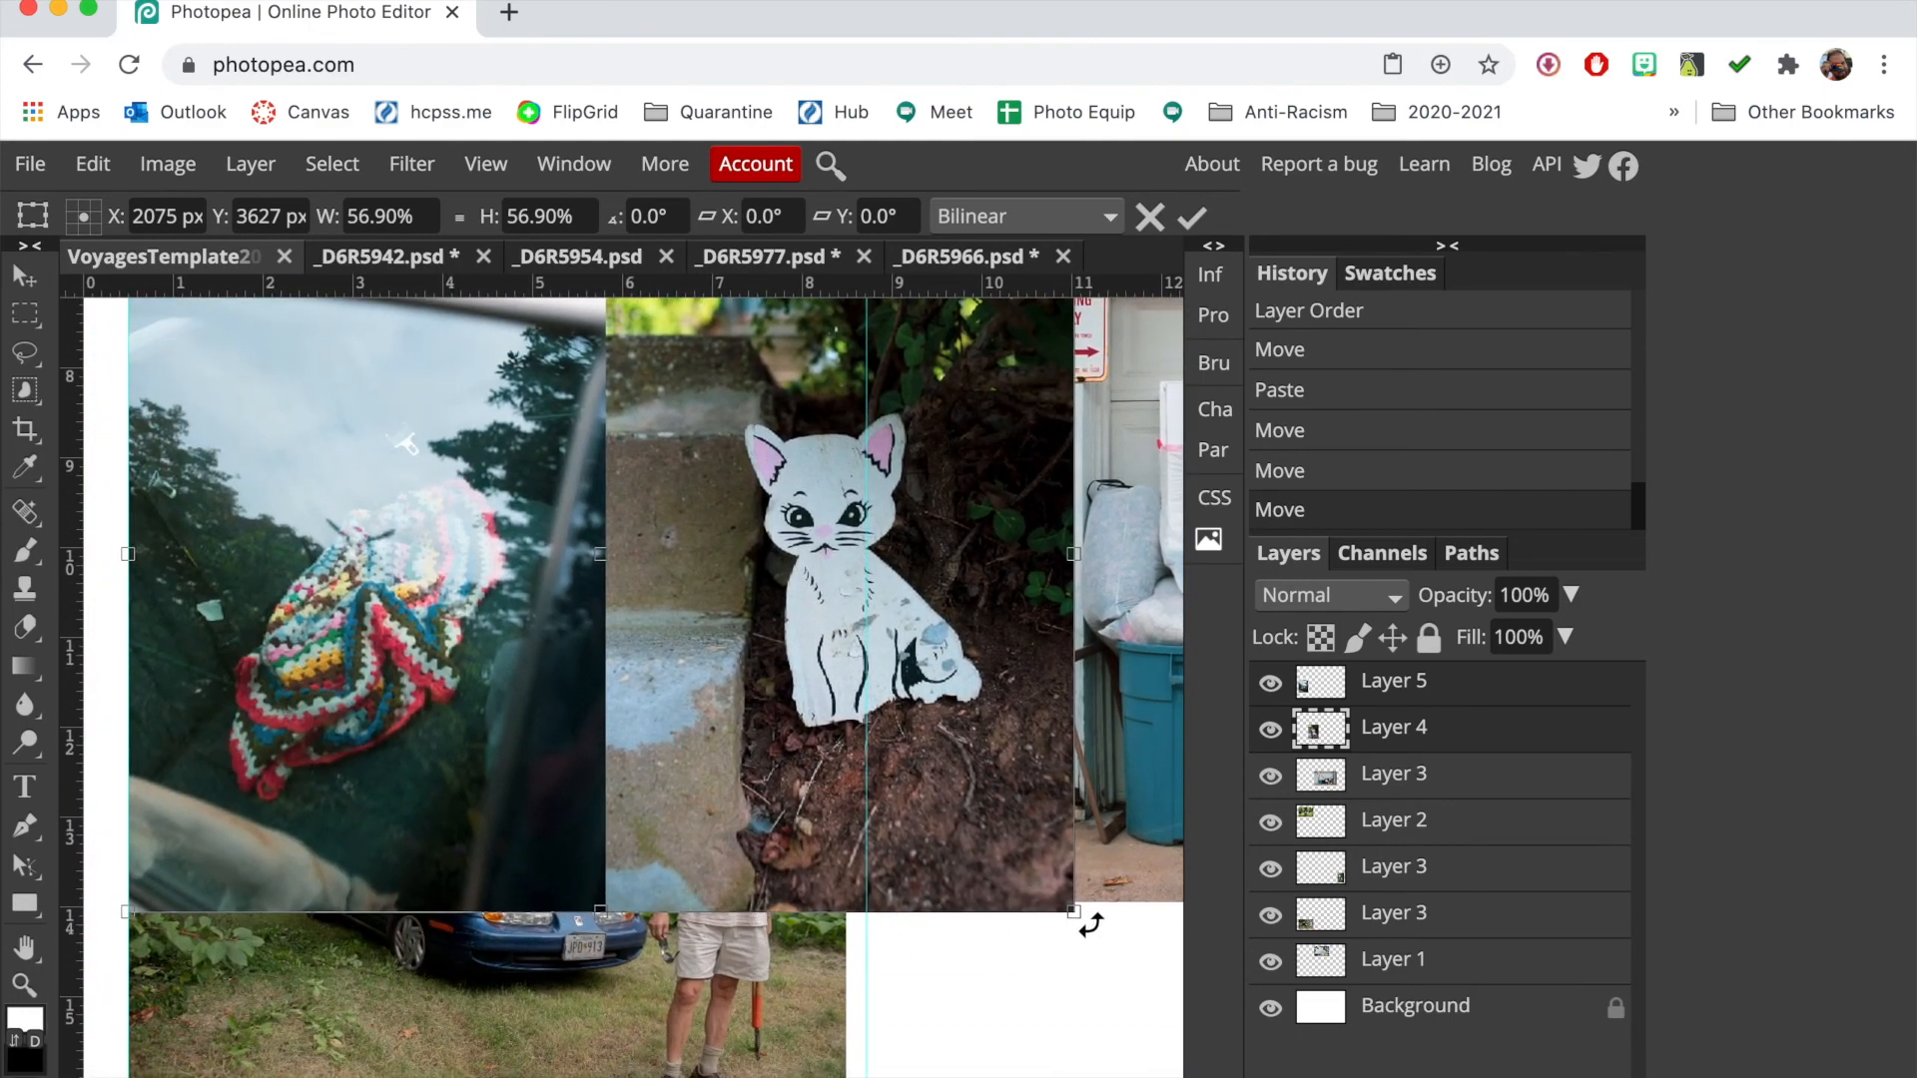
{"action": "left_click_drag", "start_coordinate": [1075, 914], "coordinate": [706, 647]}
{"action": "scroll", "coordinate": [706, 647], "scroll_direction": "up", "scroll_amount": 1}
{"action": "key", "text": "super+minus"}
{"action": "scroll", "coordinate": [706, 646], "scroll_direction": "up", "scroll_amount": 1}
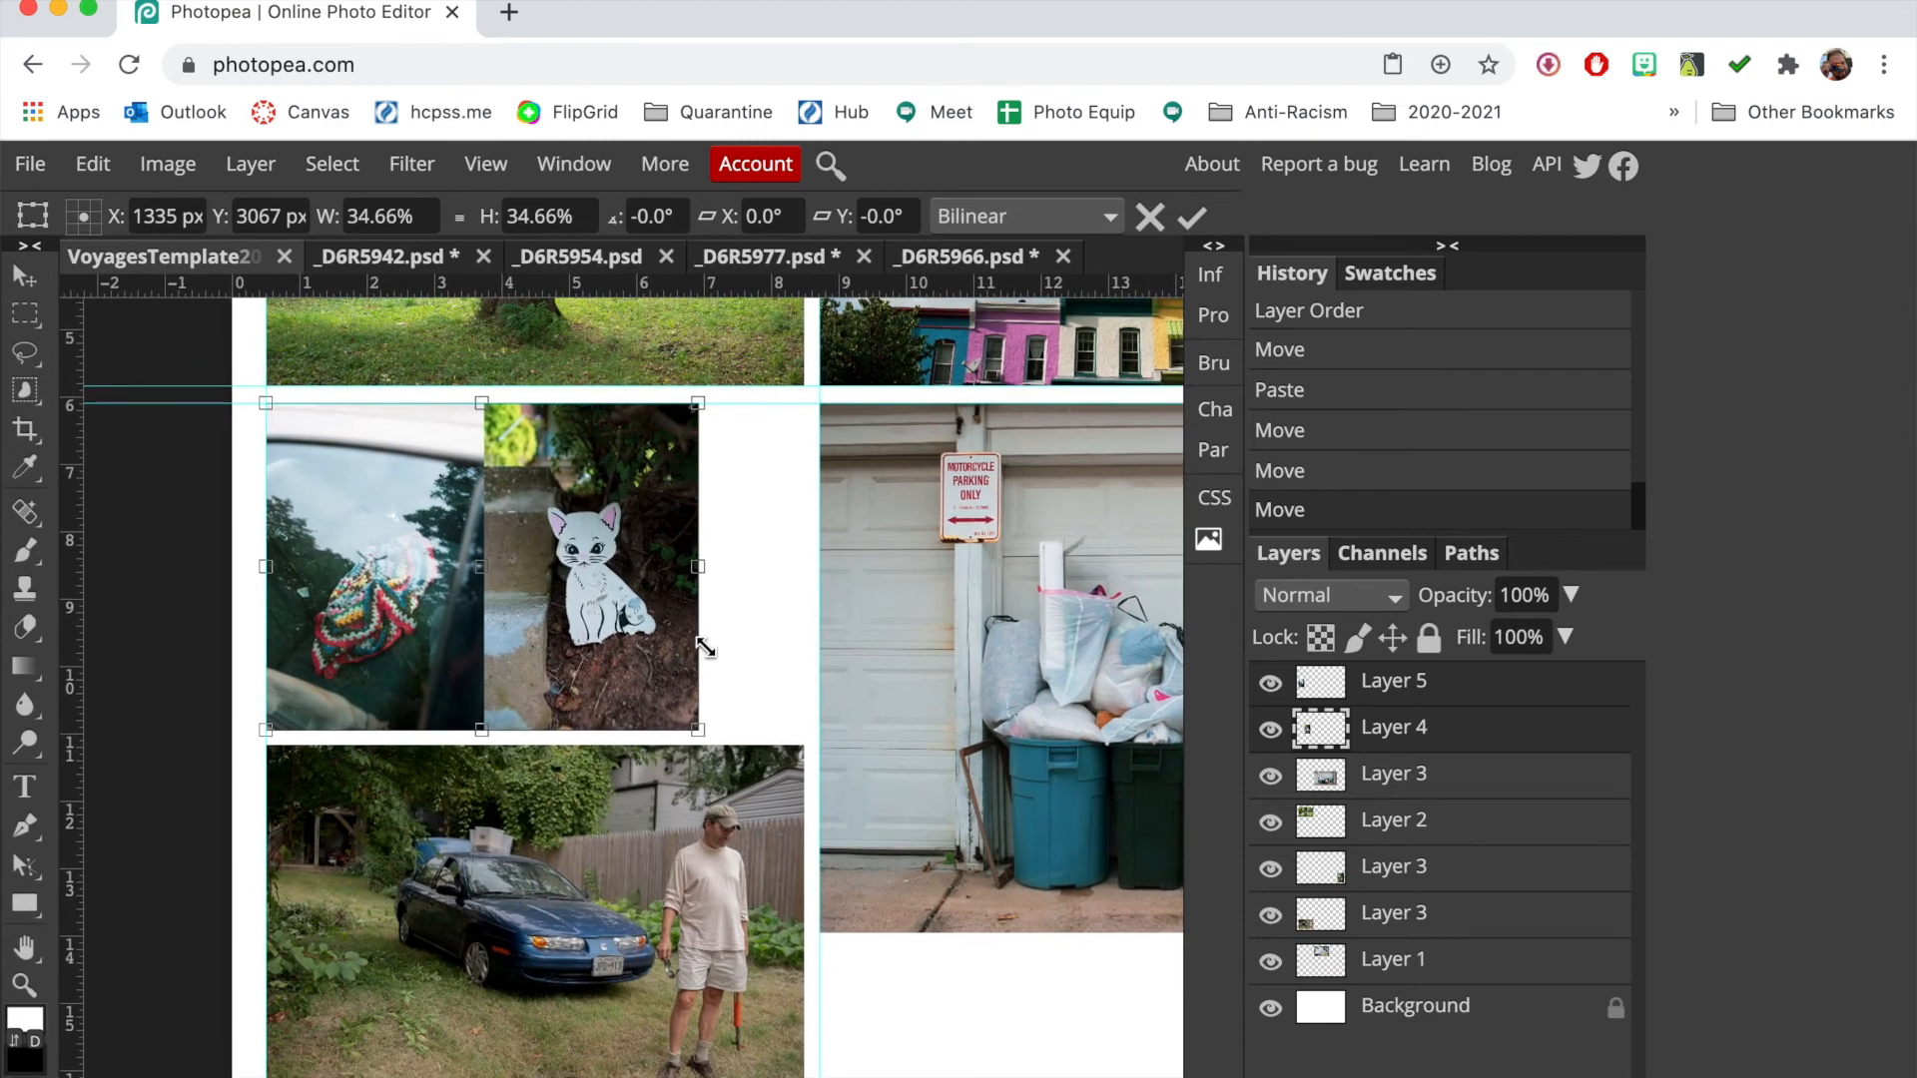
{"action": "scroll", "coordinate": [706, 647], "scroll_direction": "up", "scroll_amount": 1}
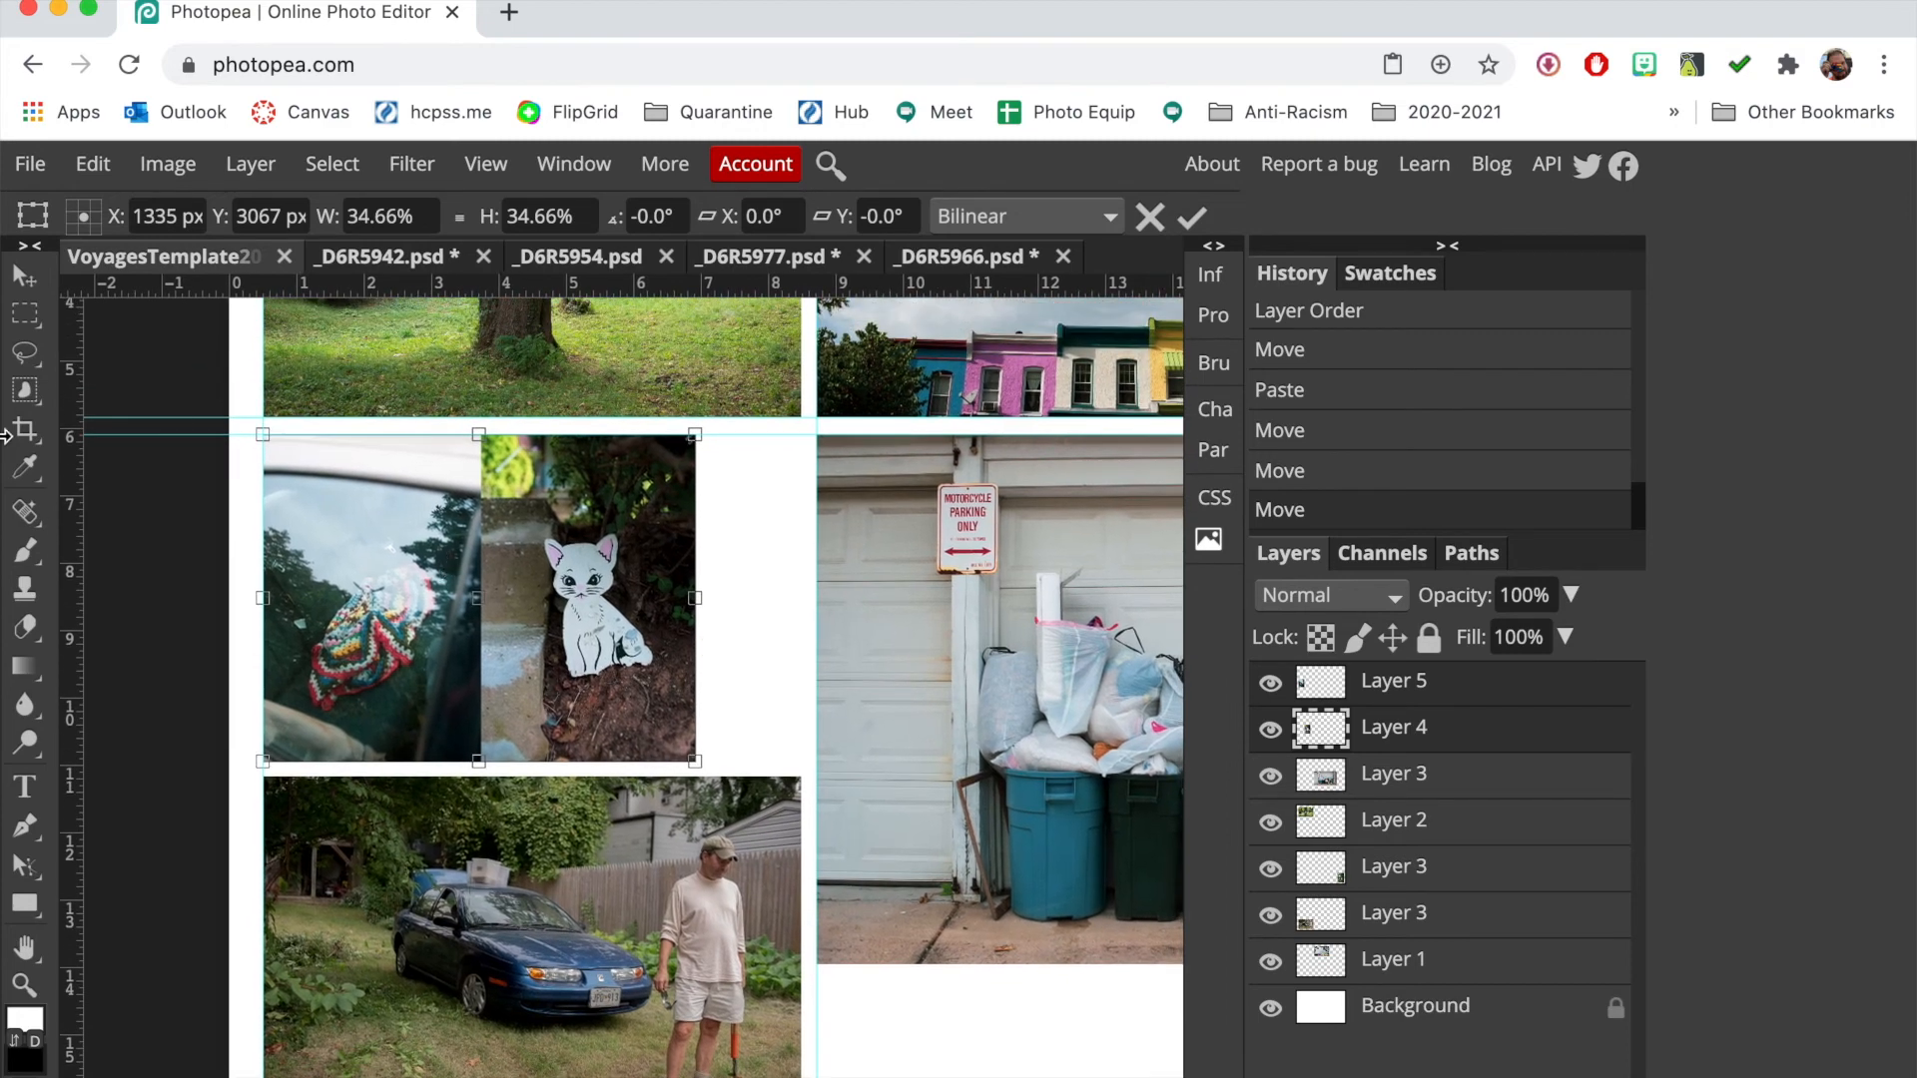
{"action": "left_click", "coordinate": [739, 529]}
Try placing the cat photo near the right edge of the first column with the blanket photo touching it
{"action": "left_click", "coordinate": [1400, 731]}
{"action": "left_click_drag", "start_coordinate": [611, 549], "coordinate": [661, 550]}
{"action": "mouse_move", "coordinate": [362, 566]}
{"action": "left_mouse_down"}
{"action": "mouse_move", "coordinate": [399, 566]}
{"action": "mouse_move", "coordinate": [364, 565]}
{"action": "left_mouse_up"}
{"action": "left_click_drag", "start_coordinate": [620, 590], "coordinate": [650, 590]}
{"action": "key", "text": "super+0"}
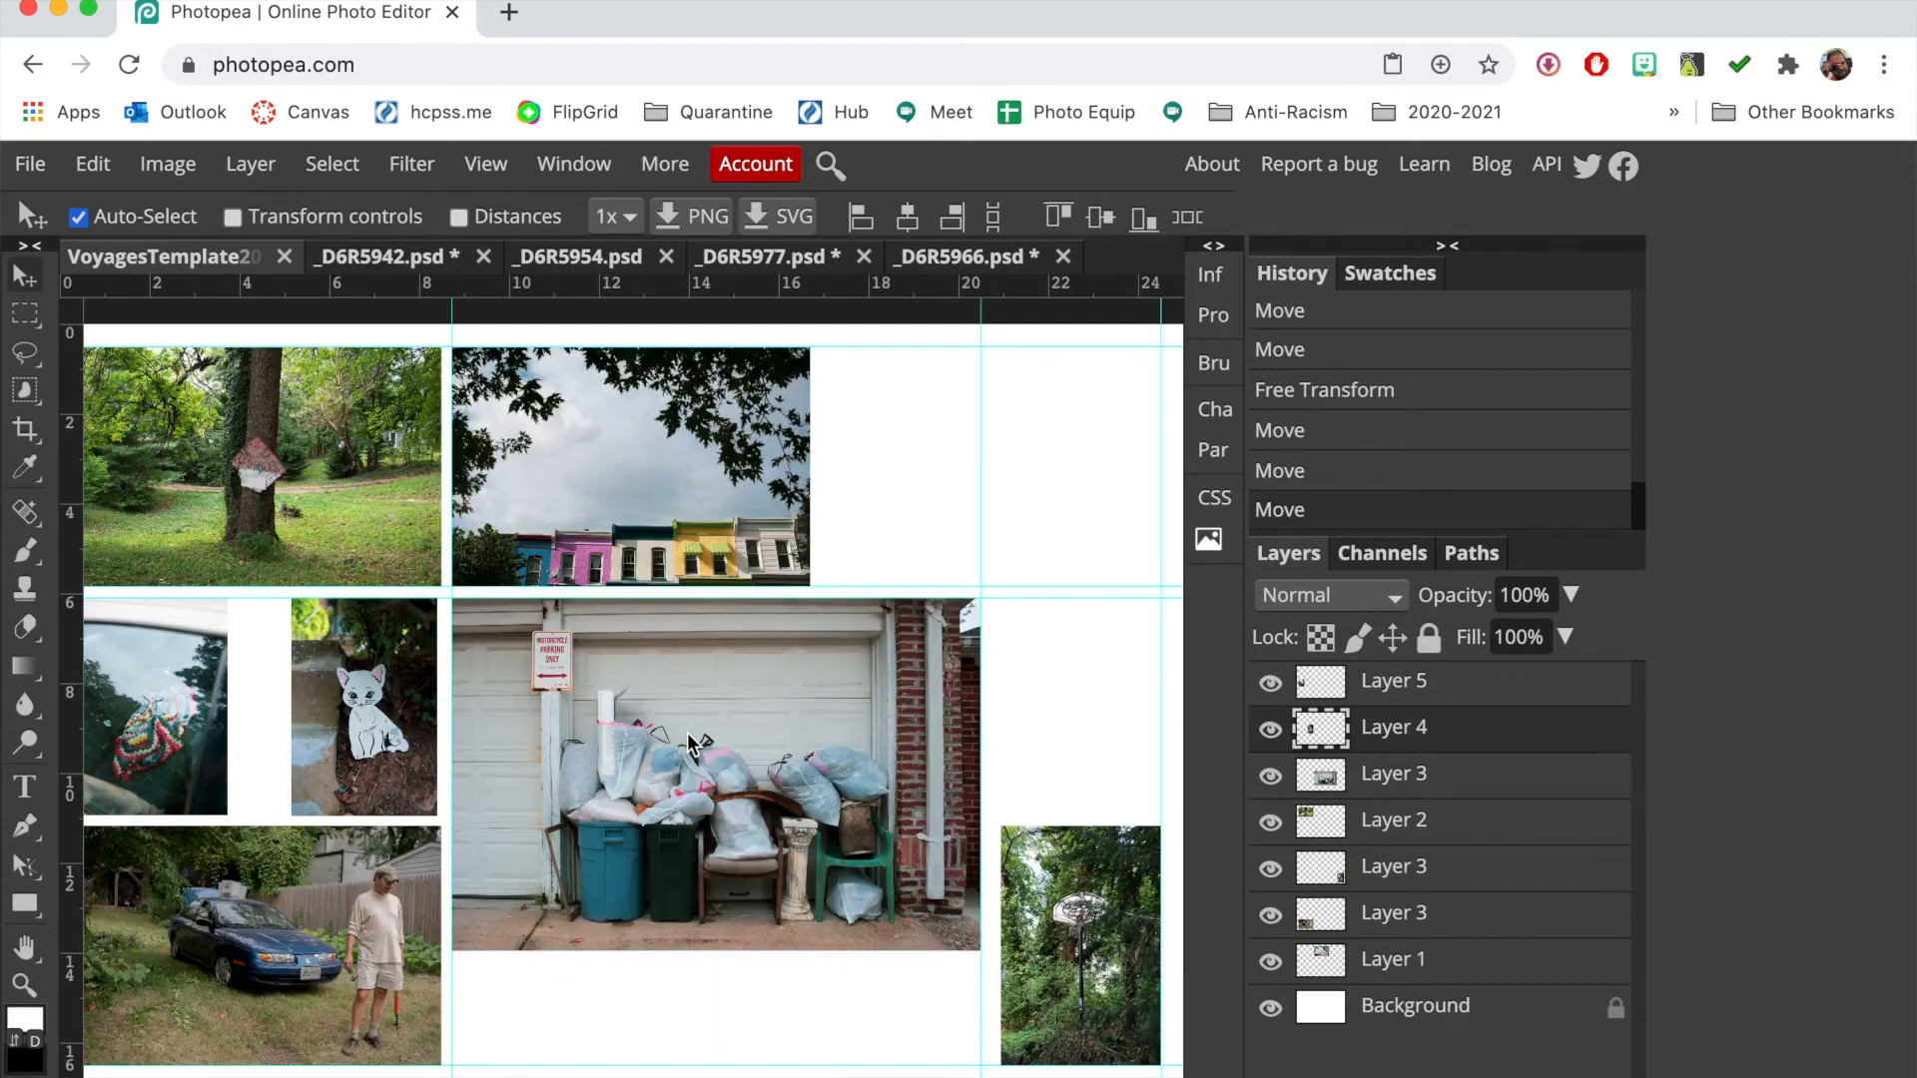
{"action": "scroll", "coordinate": [688, 735], "scroll_direction": "left", "scroll_amount": 3}
{"action": "left_click_drag", "start_coordinate": [357, 732], "coordinate": [419, 732]}
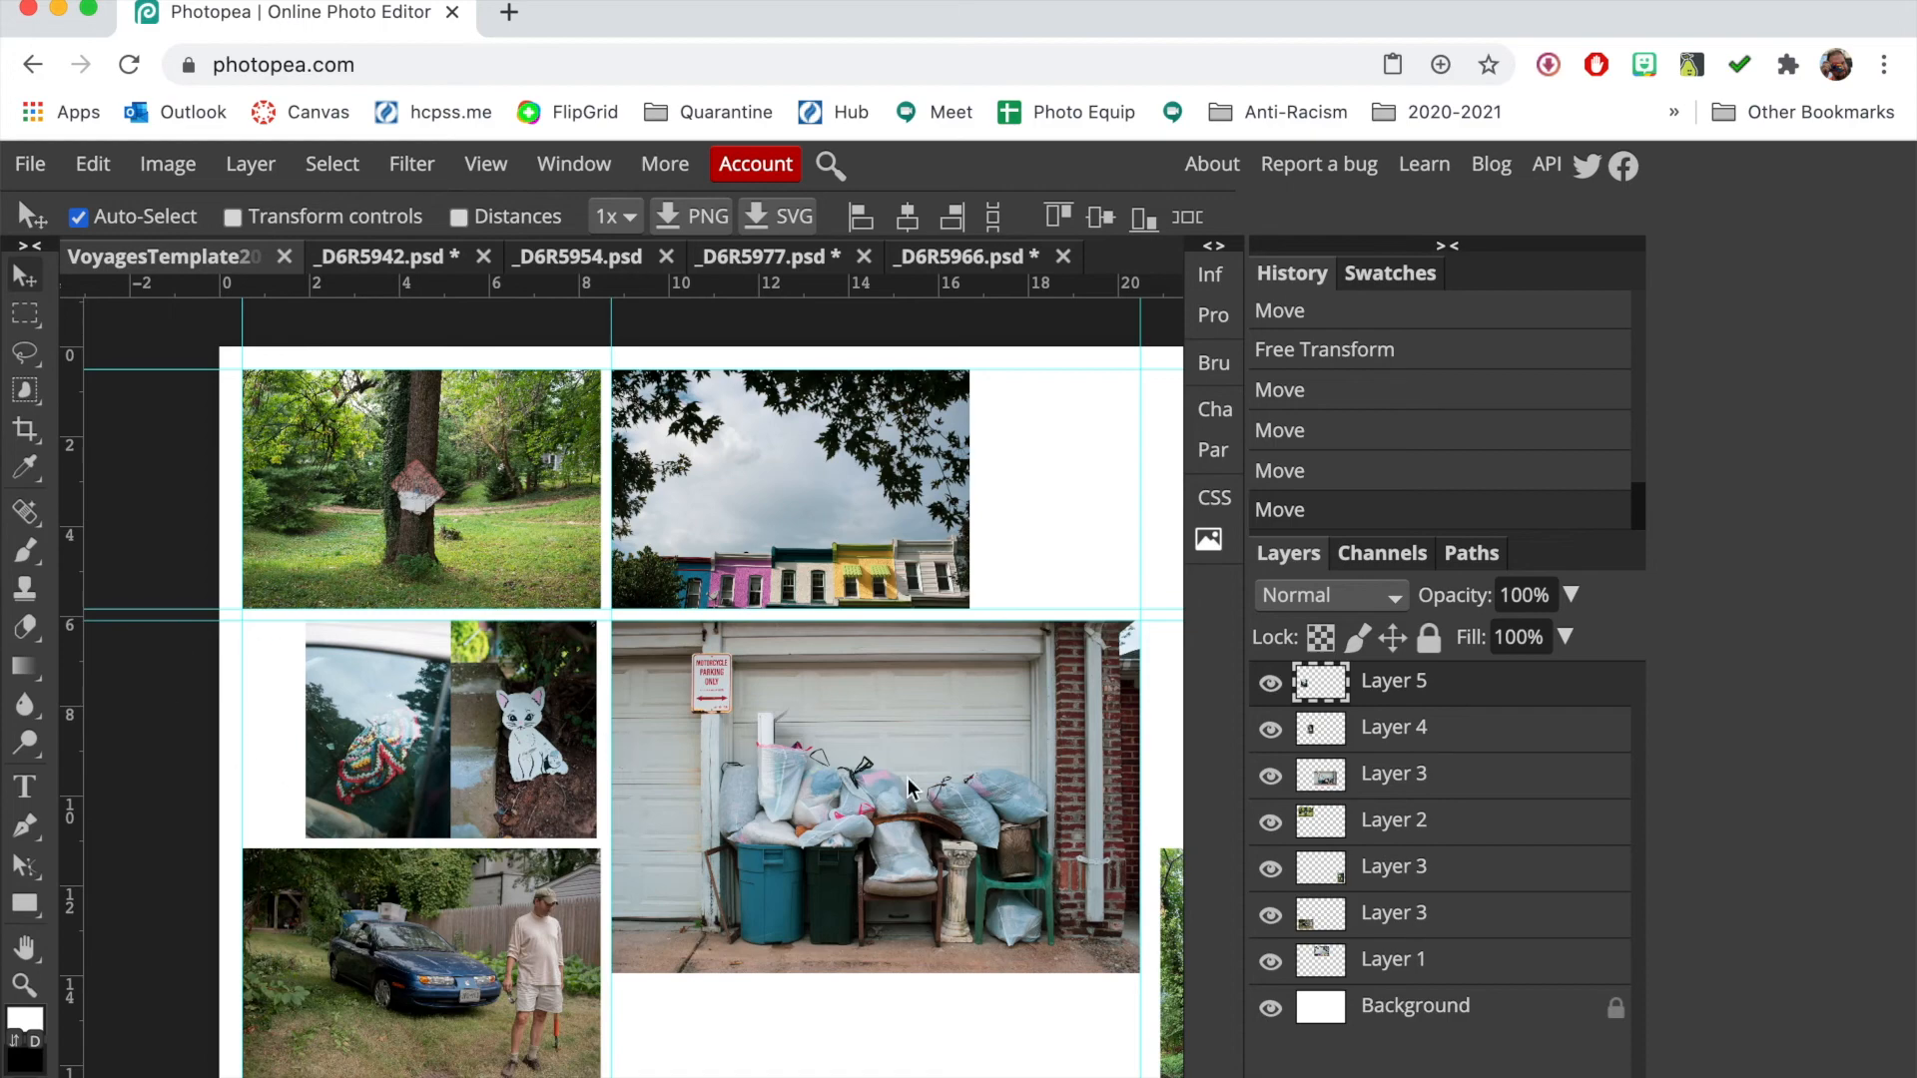
Move the blanket photo to the left margin guide and the cat photo next to it, leaving a narrow gap between them
{"action": "scroll", "coordinate": [805, 796], "scroll_direction": "right", "scroll_amount": 3}
{"action": "scroll", "coordinate": [804, 787], "scroll_direction": "down", "scroll_amount": 2}
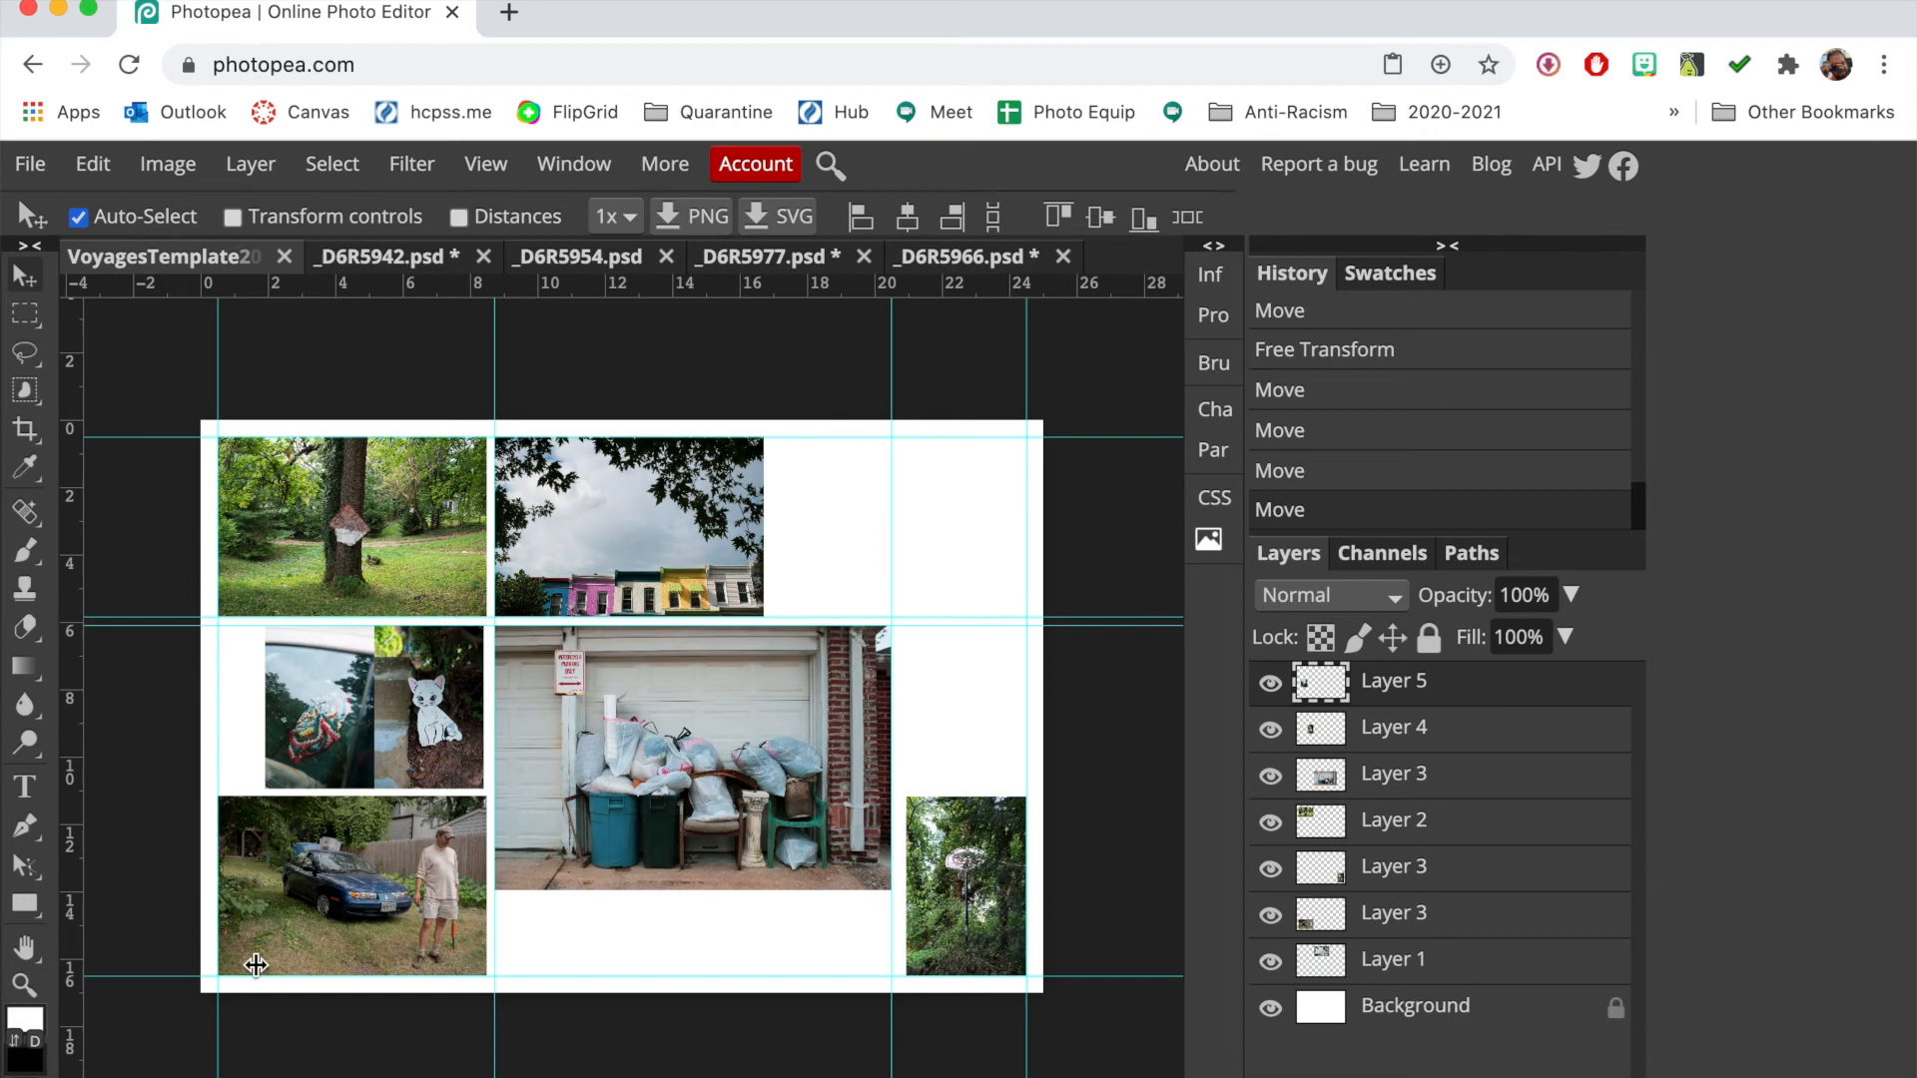
{"action": "left_click_drag", "start_coordinate": [287, 687], "coordinate": [259, 690]}
{"action": "left_click_drag", "start_coordinate": [397, 686], "coordinate": [386, 686]}
{"action": "left_click_drag", "start_coordinate": [271, 676], "coordinate": [254, 675]}
{"action": "left_click_drag", "start_coordinate": [395, 673], "coordinate": [373, 674]}
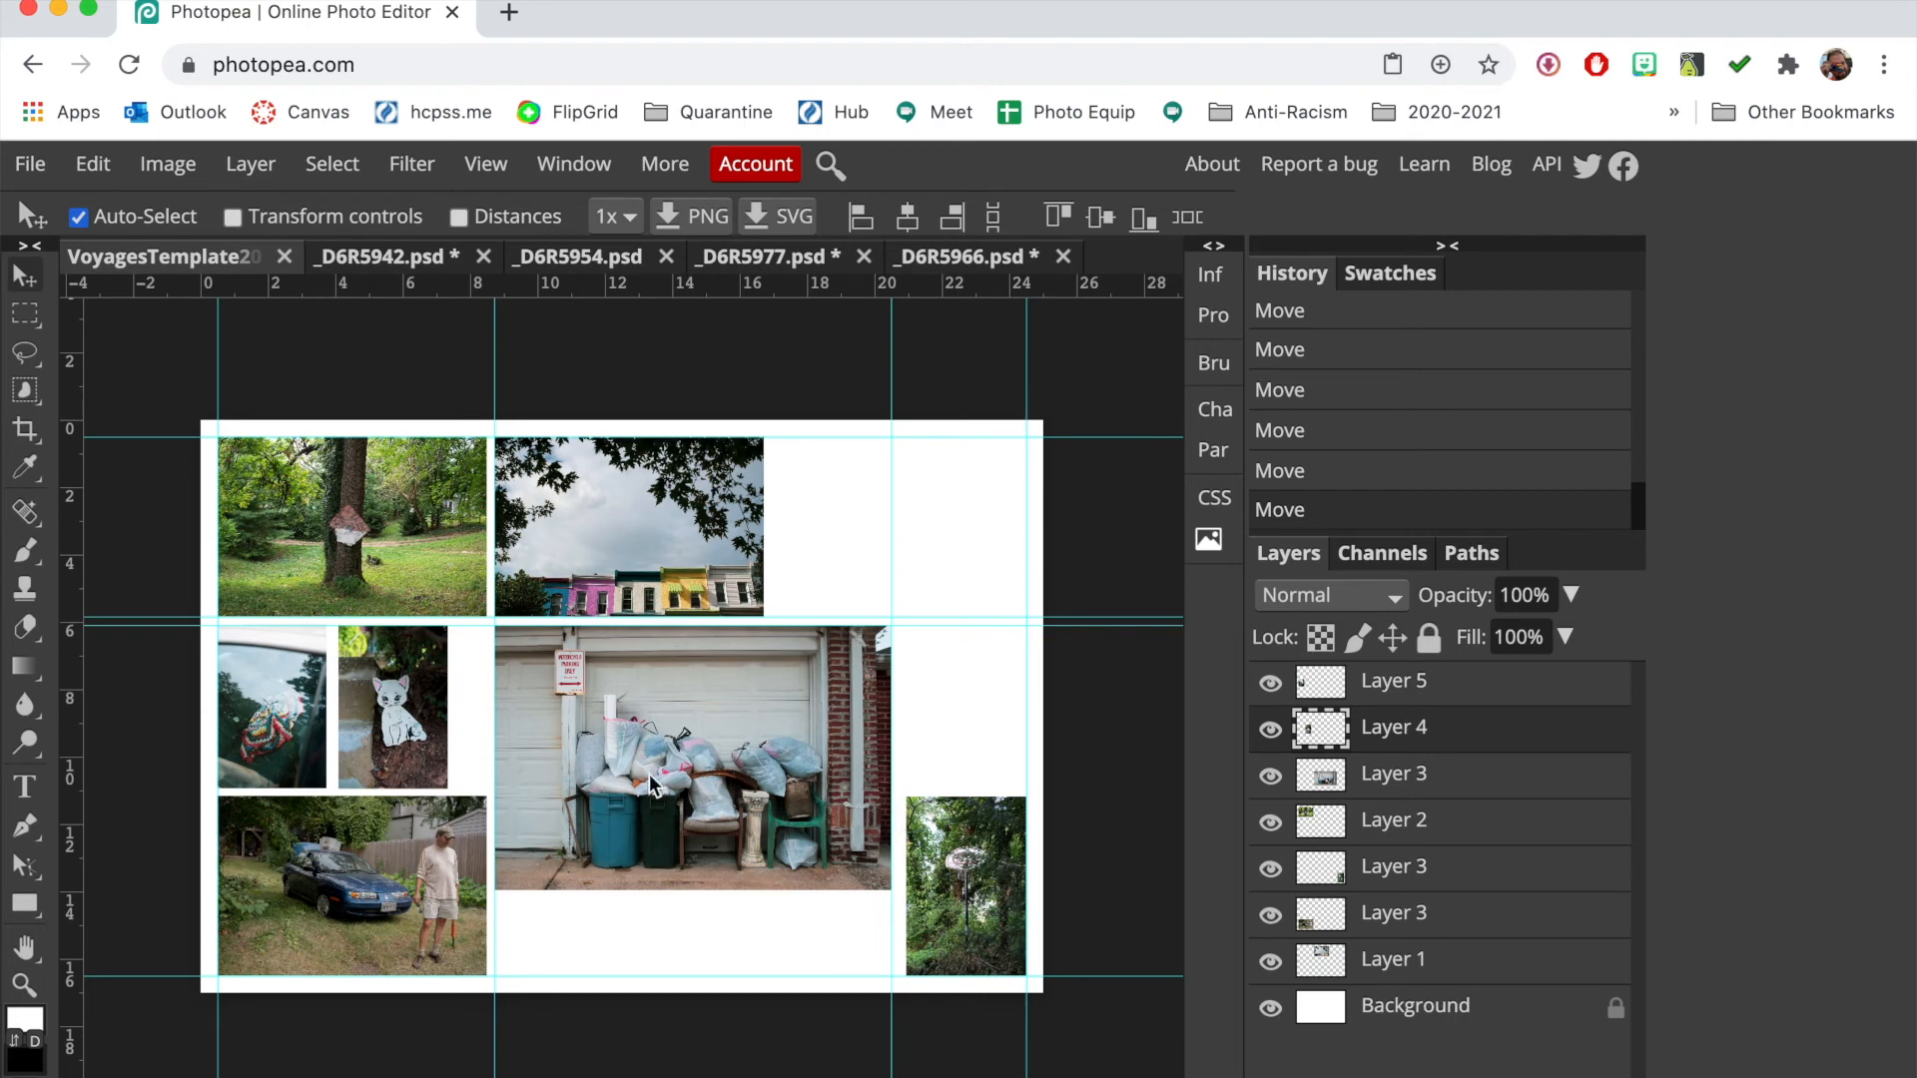
Open VOYAGES_HoesHeights.psd from the Instagram folder in Photopea and examine its photo grid up close
{"action": "key", "text": "ctrl+Right"}
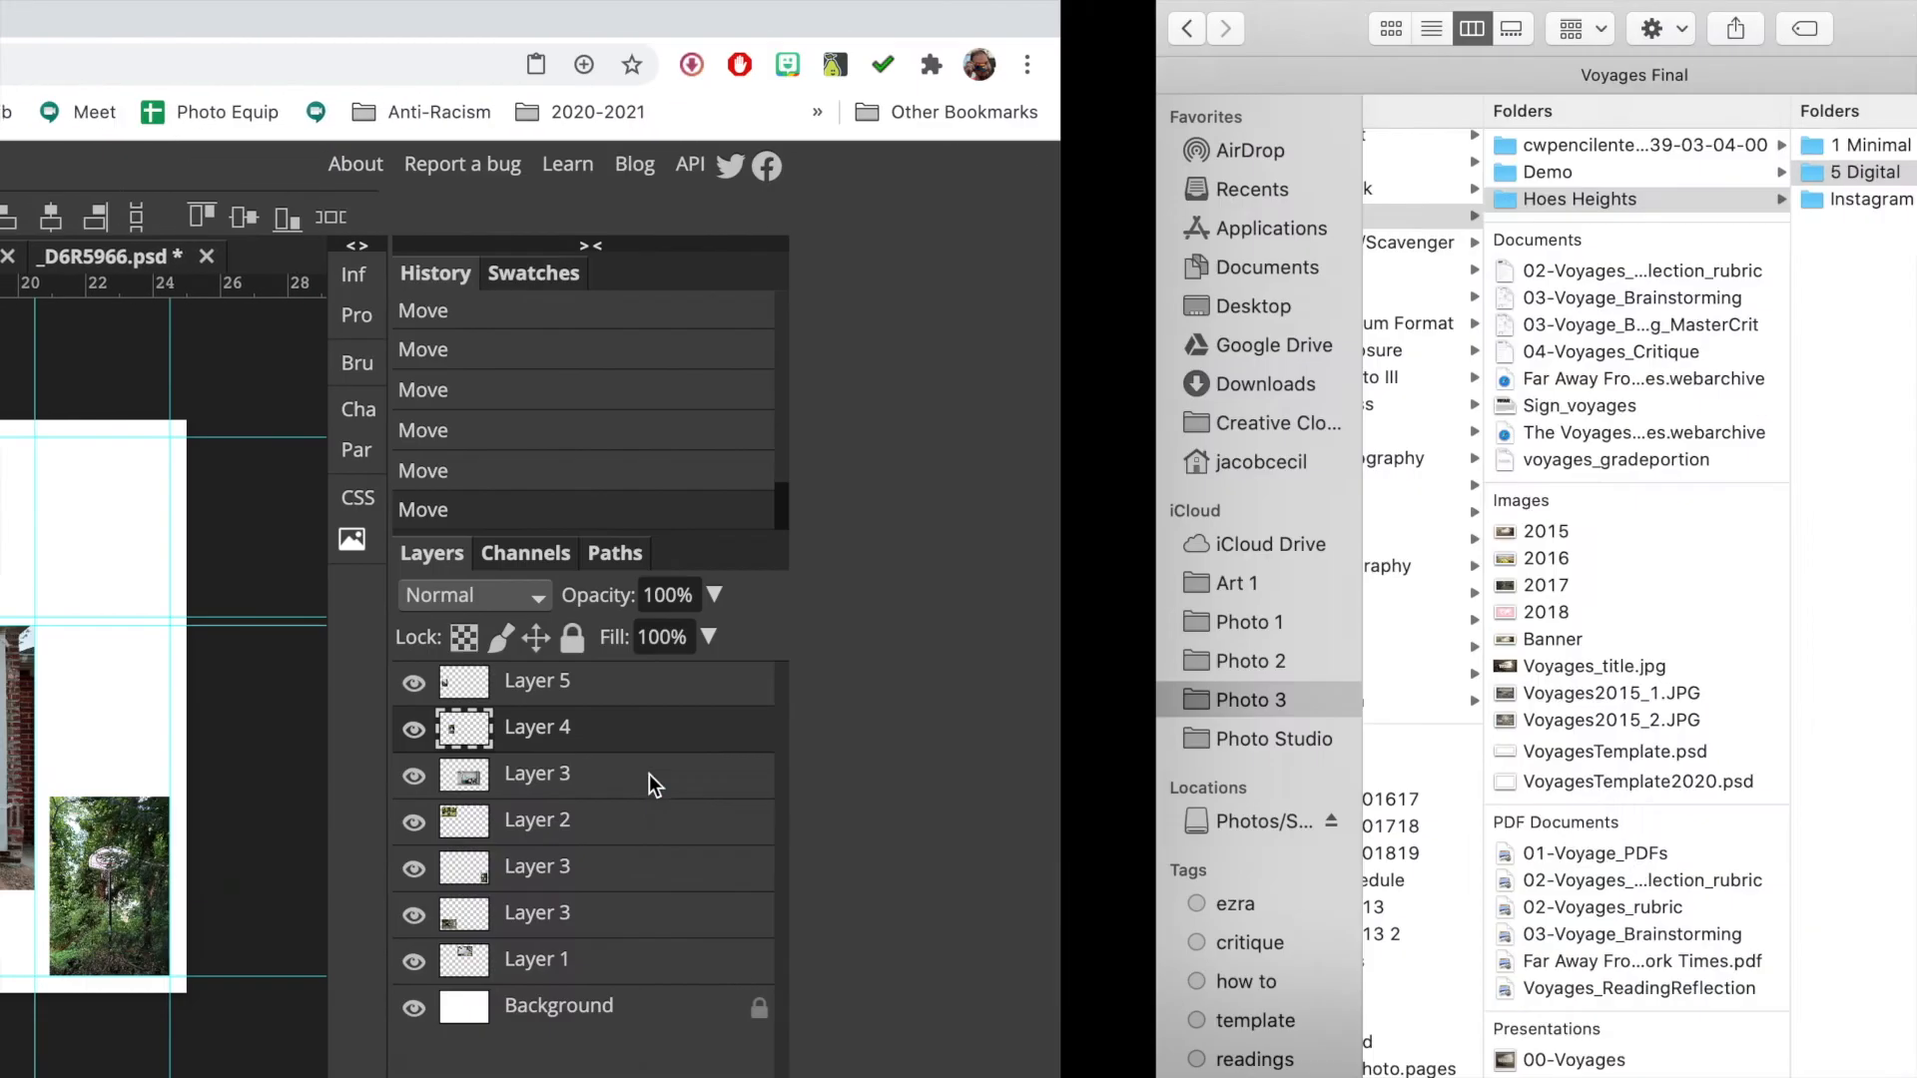
{"action": "left_click", "coordinate": [1339, 317]}
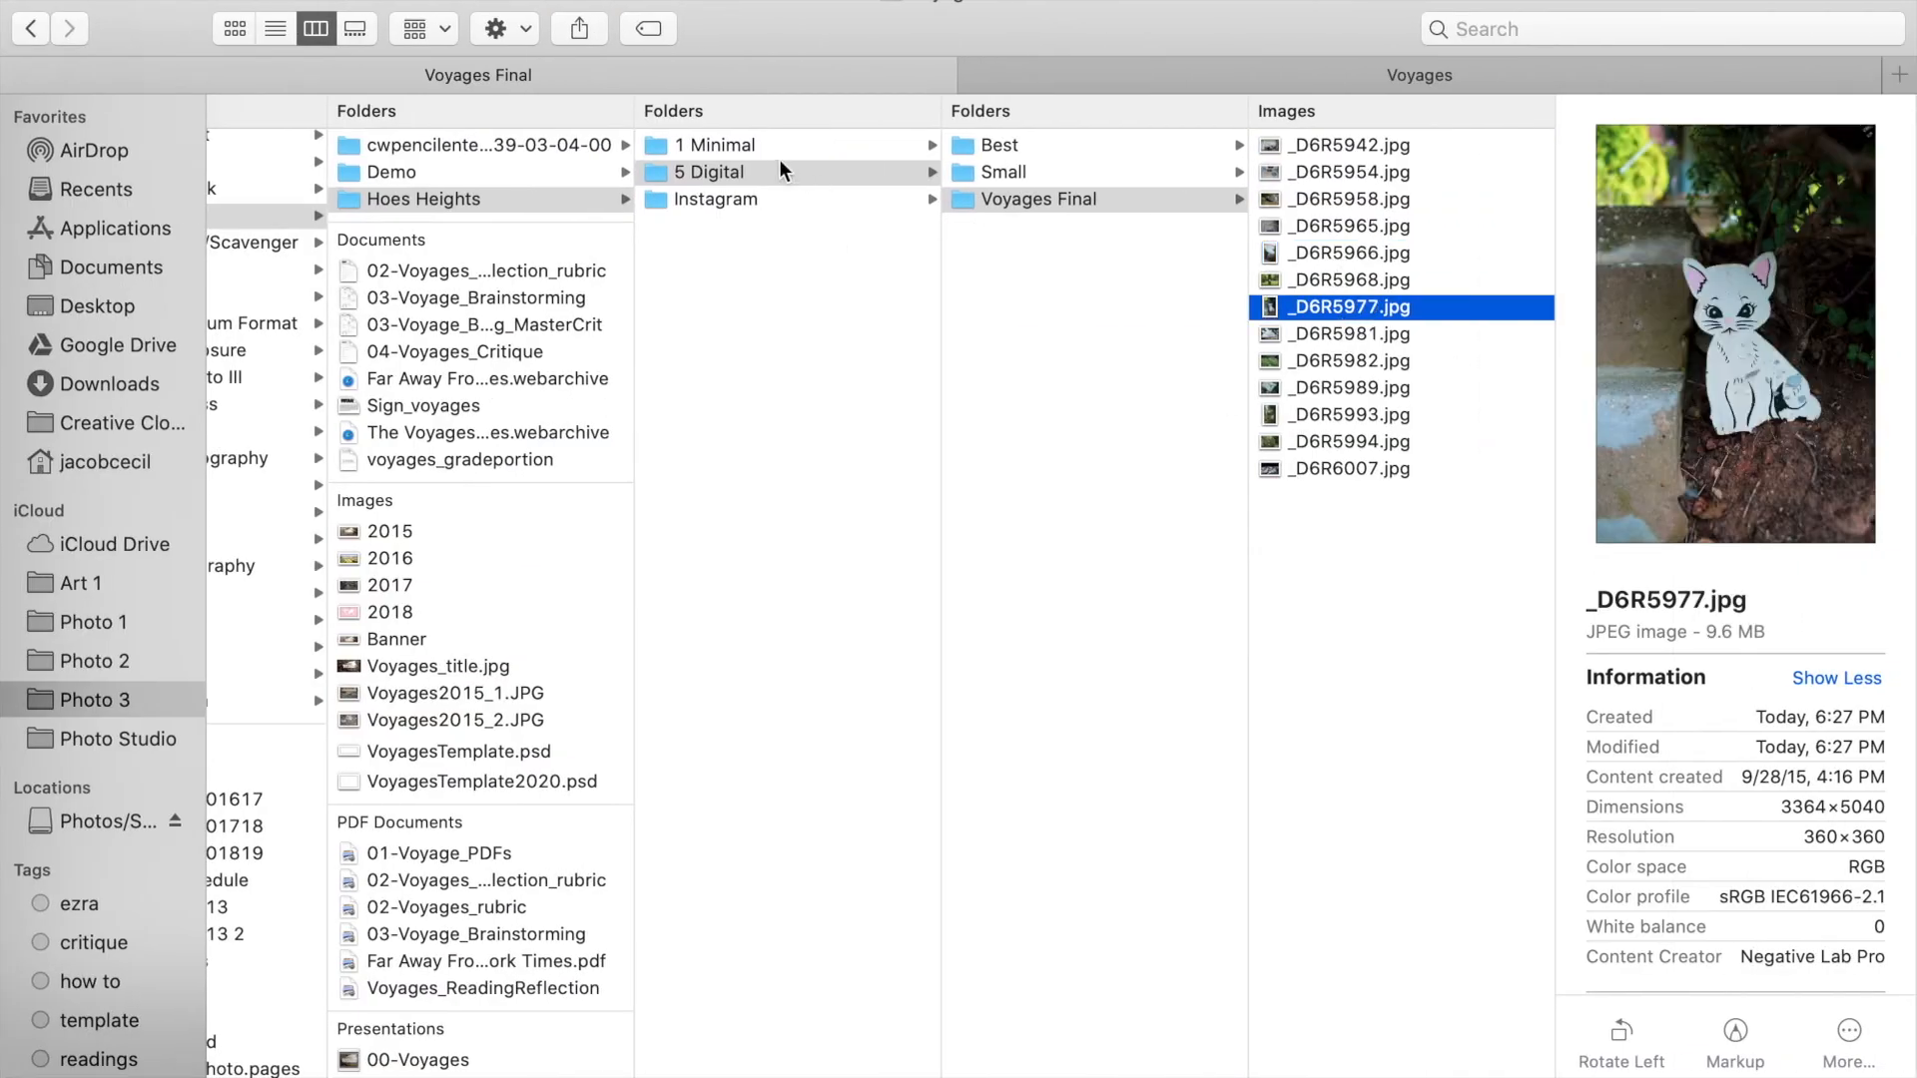
{"action": "left_click", "coordinate": [789, 199]}
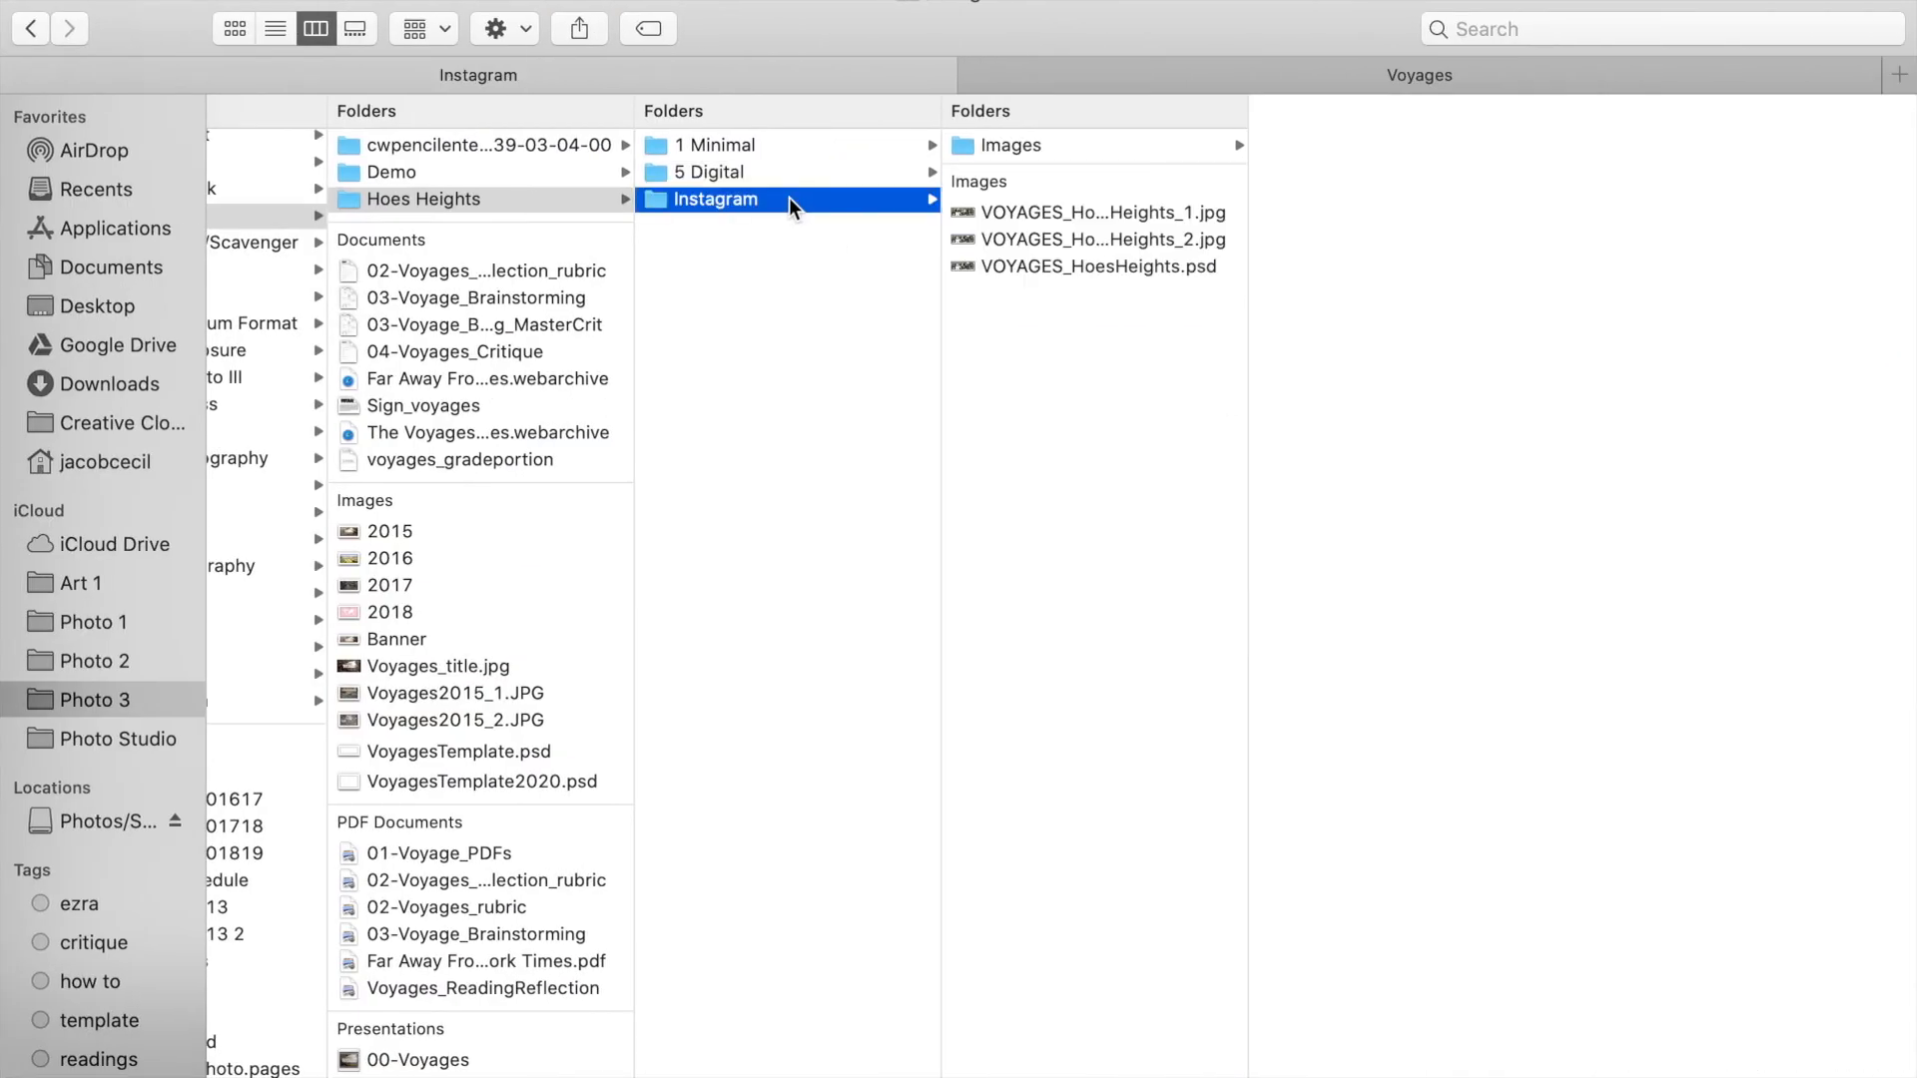
{"action": "left_click", "coordinate": [1028, 268]}
{"action": "left_click_drag", "start_coordinate": [950, 267], "coordinate": [1111, 250]}
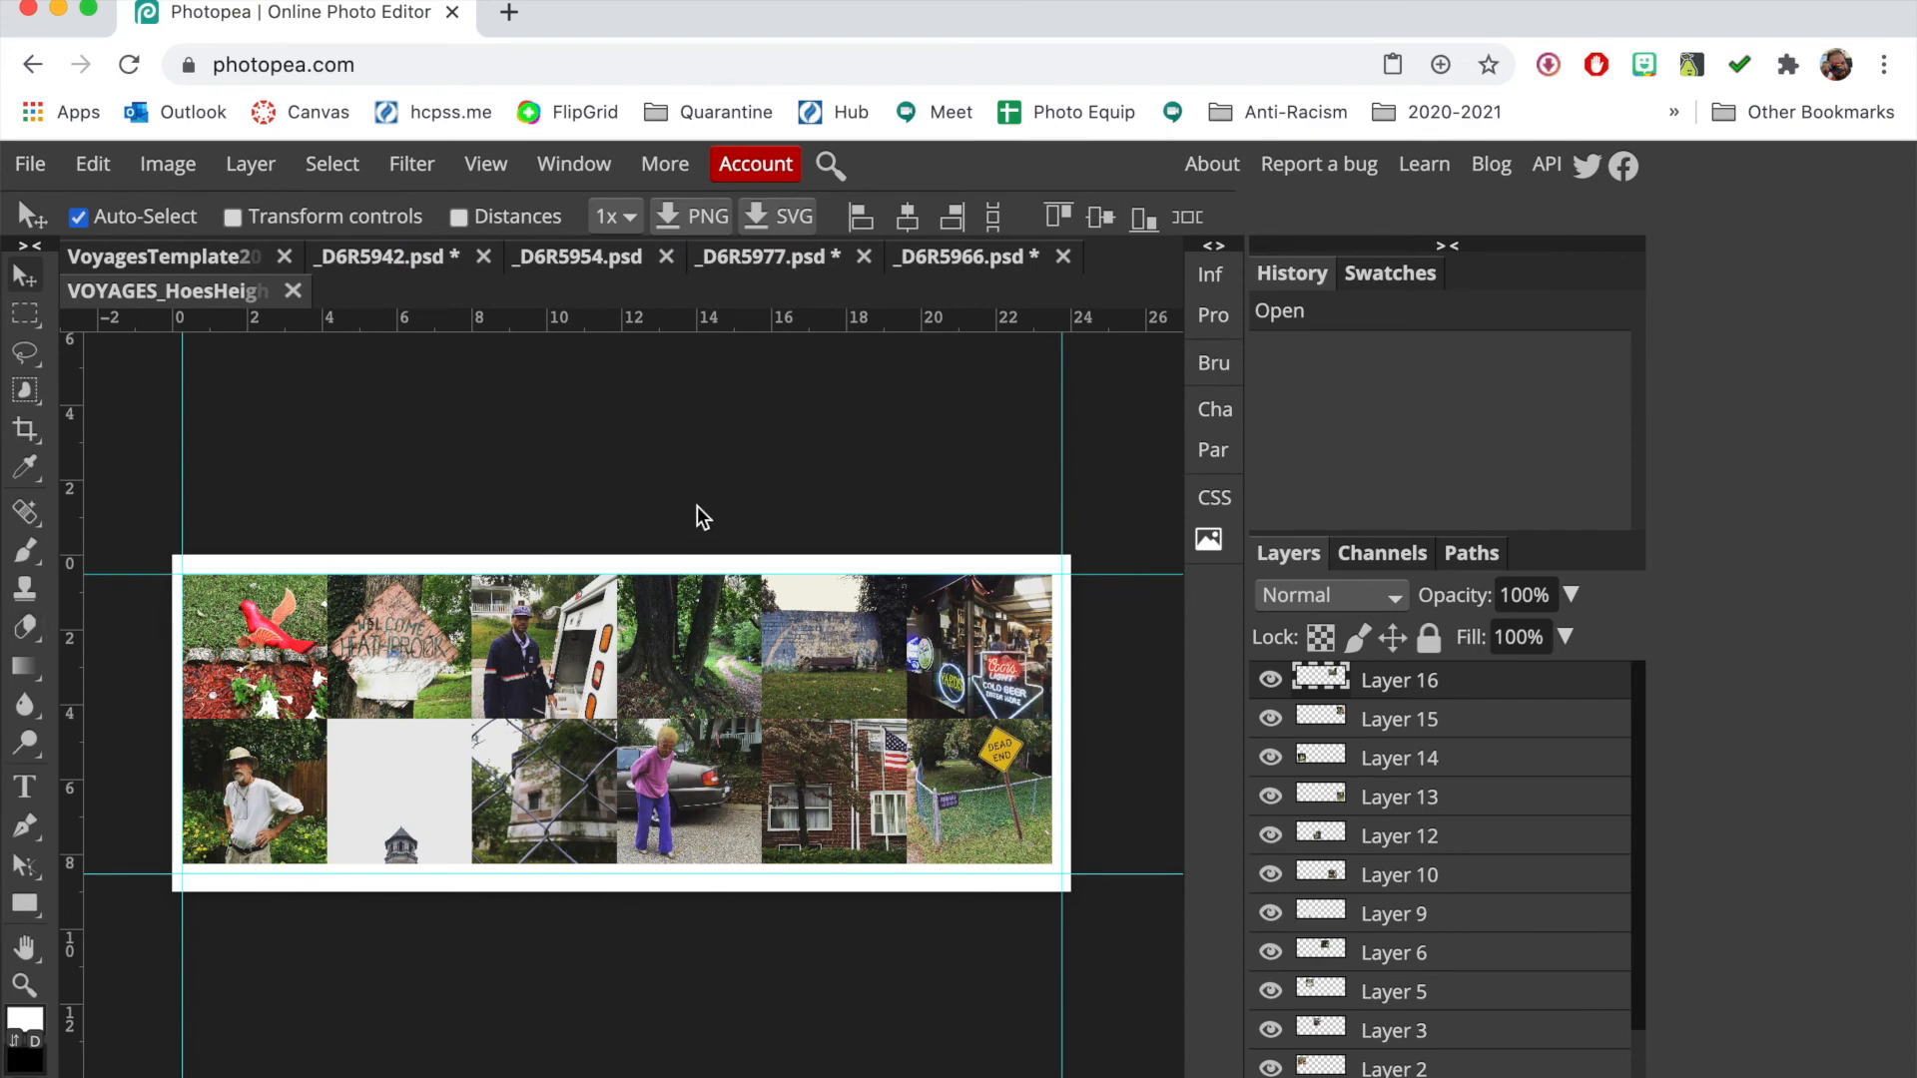
{"action": "scroll", "coordinate": [697, 507], "scroll_direction": "up", "scroll_amount": 5}
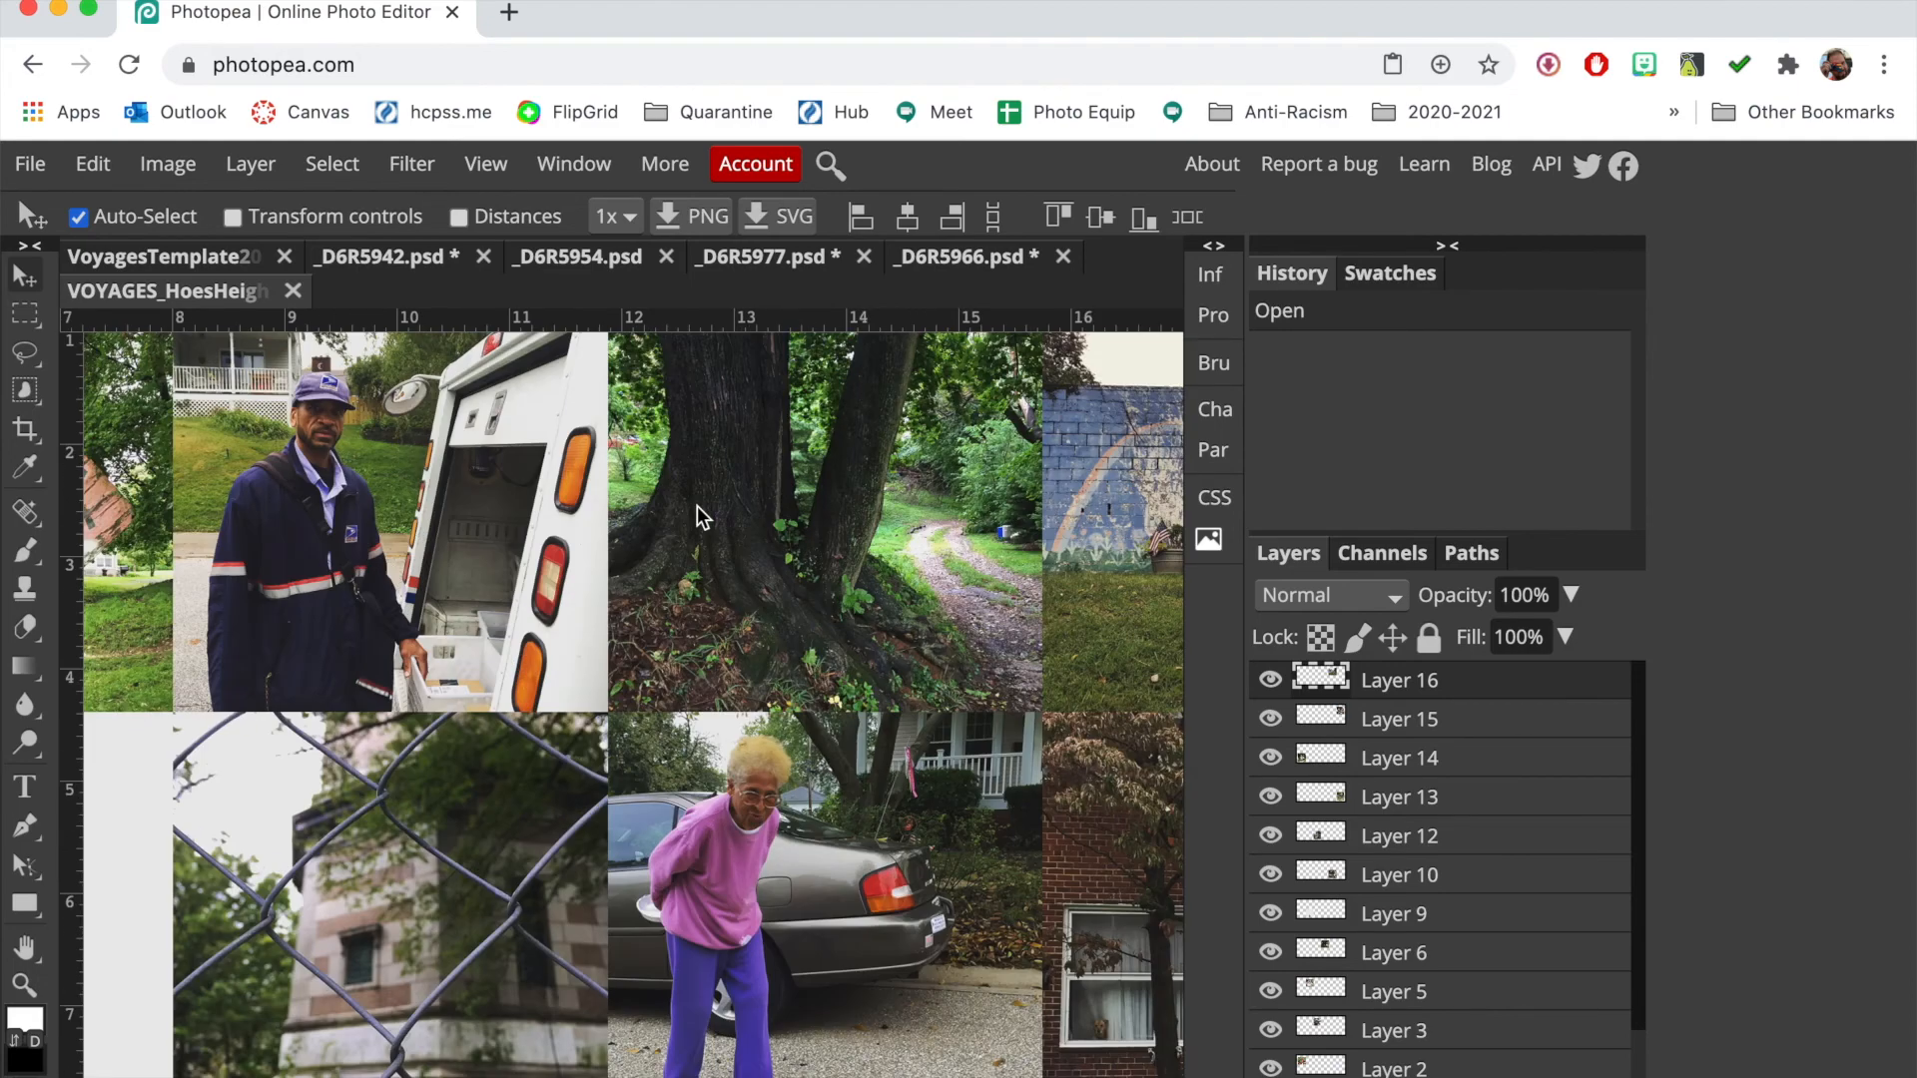
{"action": "scroll", "coordinate": [697, 506], "scroll_direction": "down", "scroll_amount": 3}
{"action": "scroll", "coordinate": [697, 506], "scroll_direction": "down", "scroll_amount": 5}
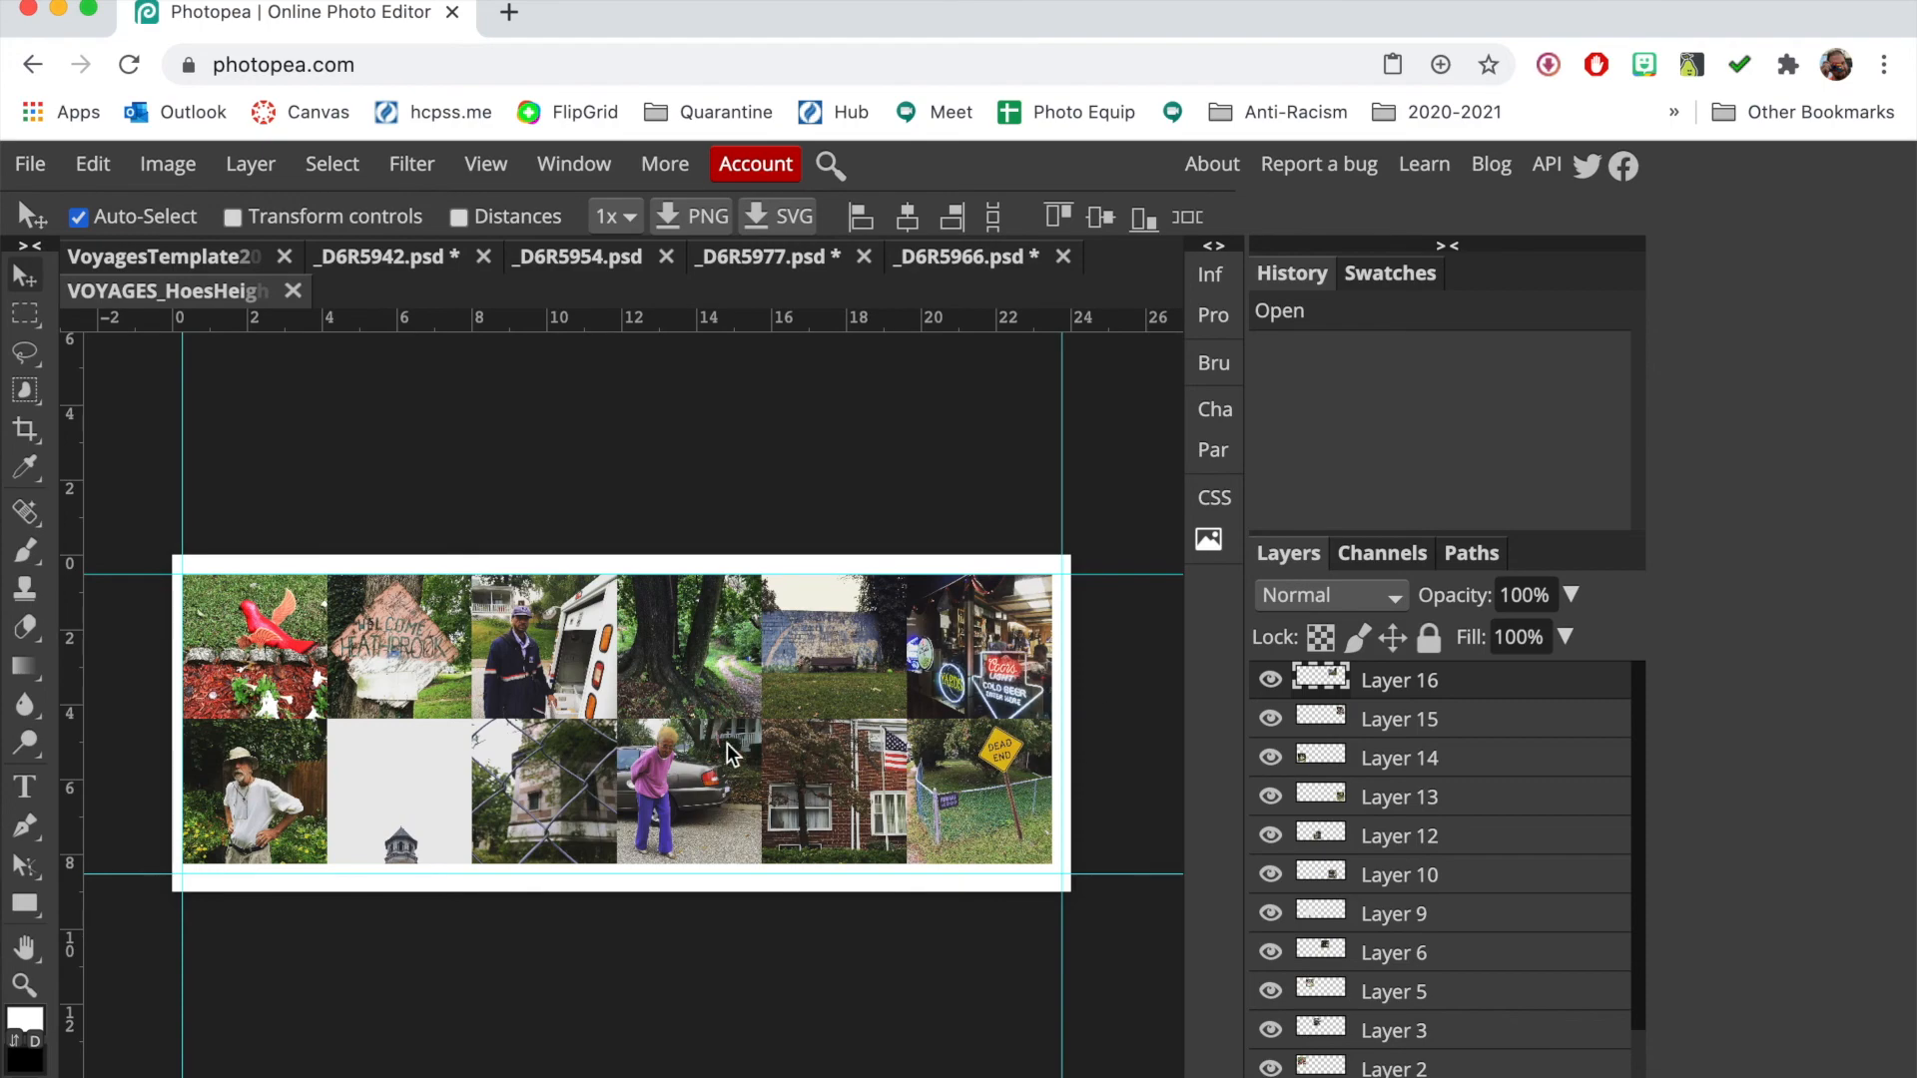
Switch to Finder and compare the previews of VOYAGES_HoesHeights_1.jpg and VOYAGES_HoesHeights_2.jpg in the Instagram folder
{"action": "key", "text": "ctrl+Right"}
{"action": "left_click", "coordinate": [1048, 214]}
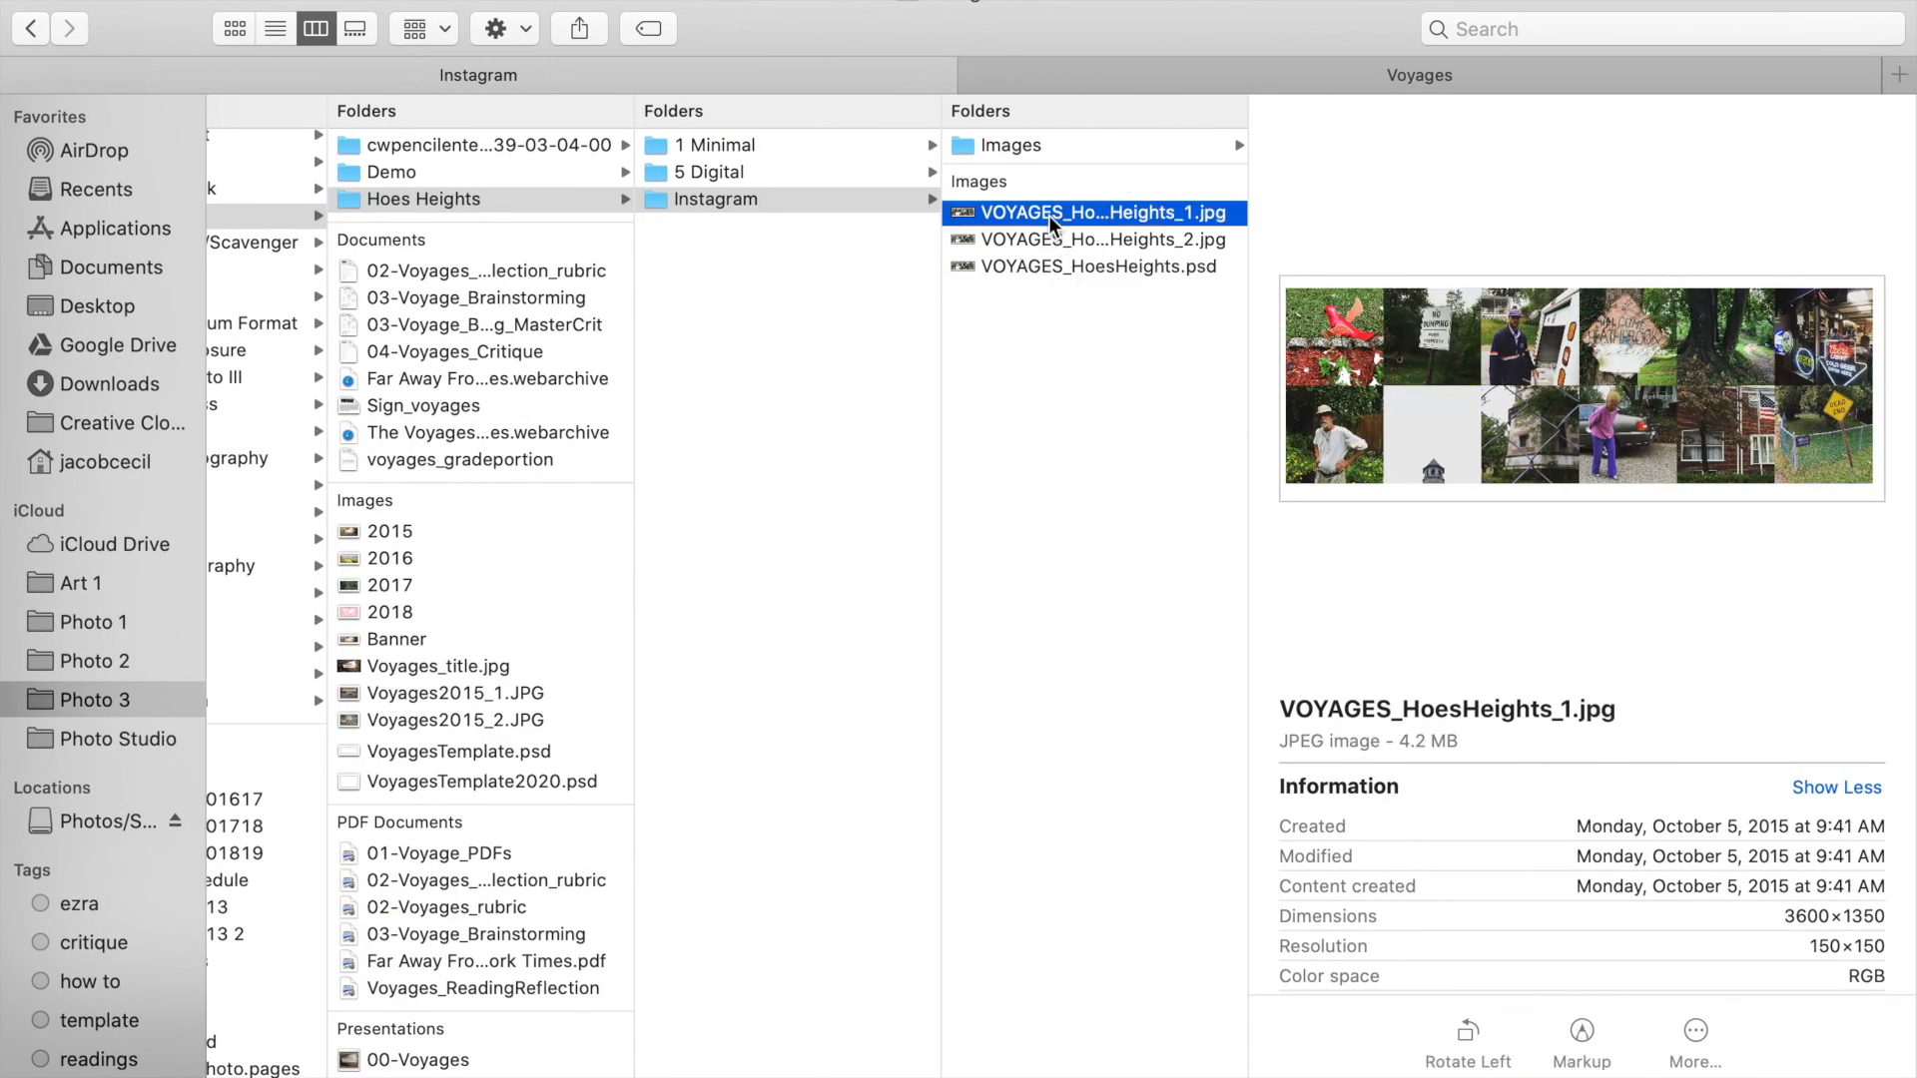
{"action": "key", "text": "space"}
{"action": "key", "text": "Down"}
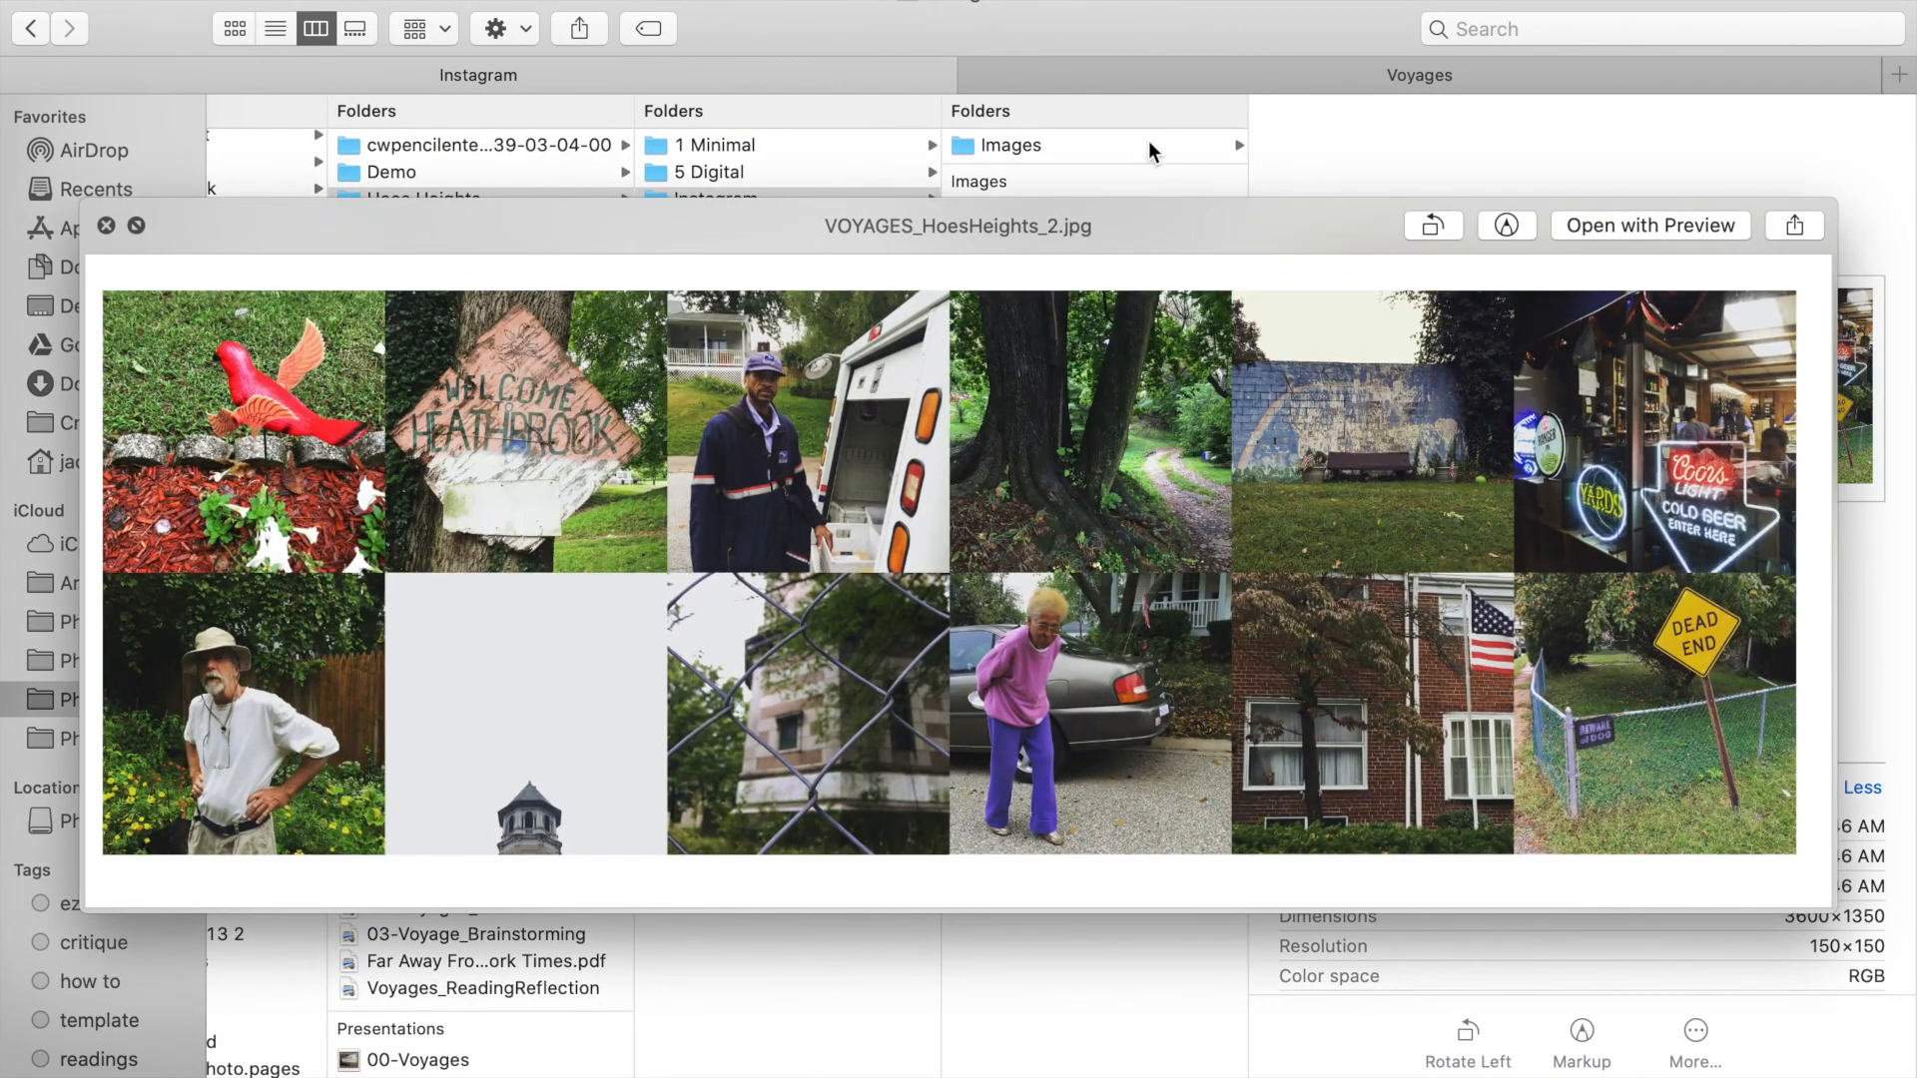
{"action": "key", "text": "Up"}
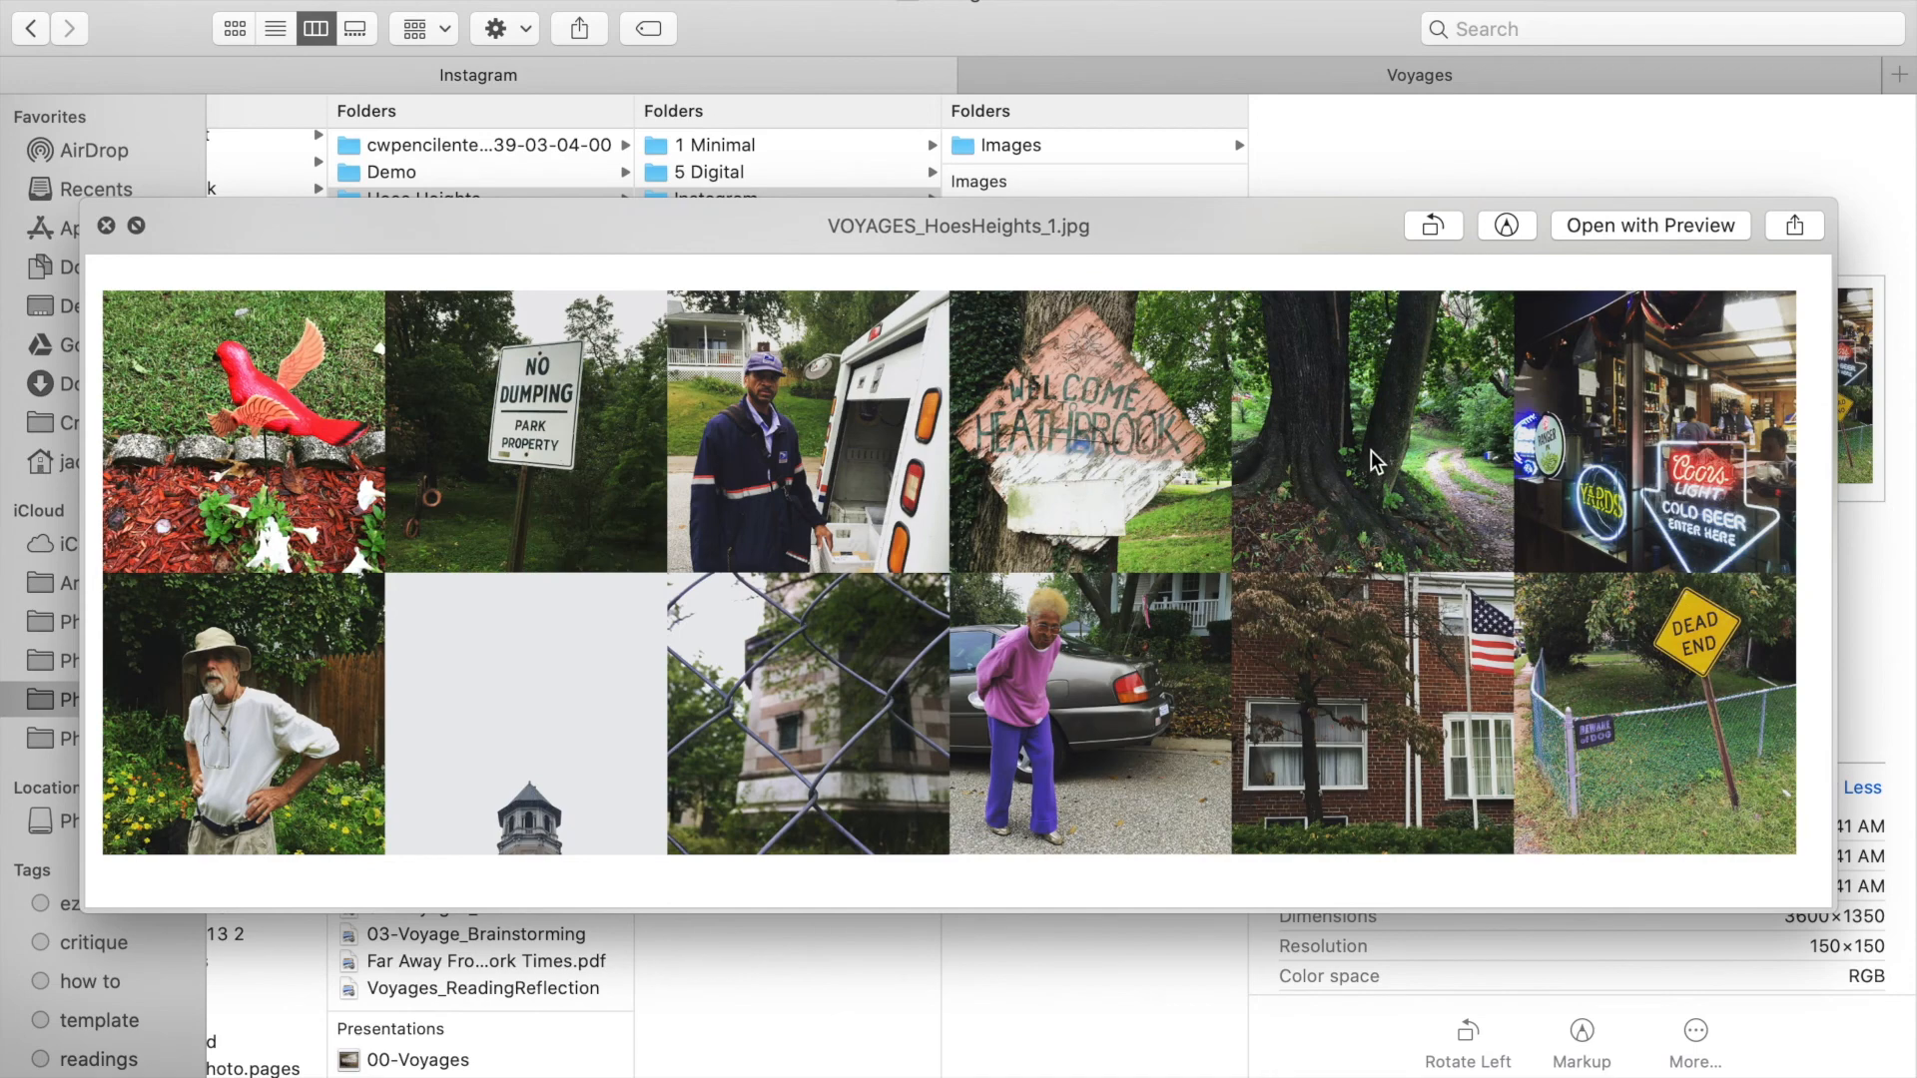
{"action": "key", "text": "Down"}
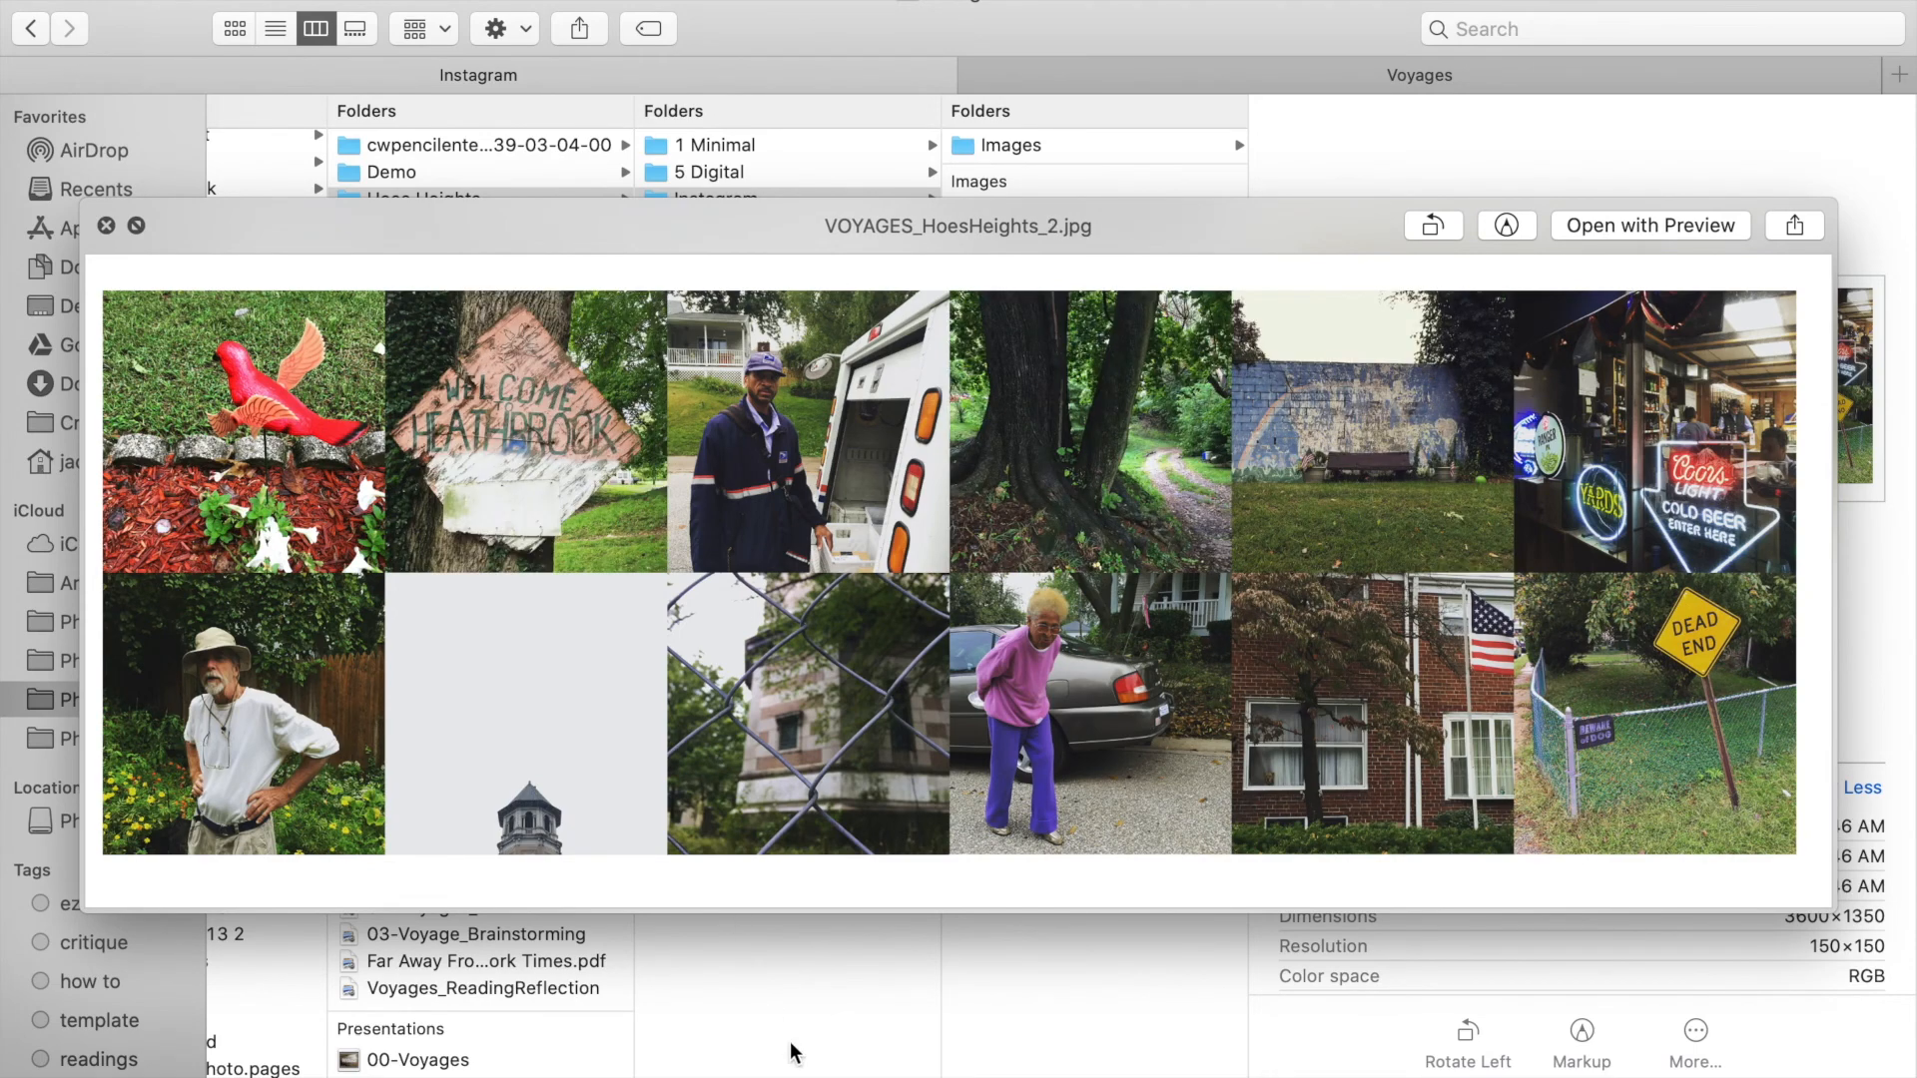
{"action": "key", "text": "space"}
Return to Photopea, close the VOYAGES_HoesHeights document and save the VoyagesTemplate2020 layout as a PSD
{"action": "key", "text": "ctrl+Left"}
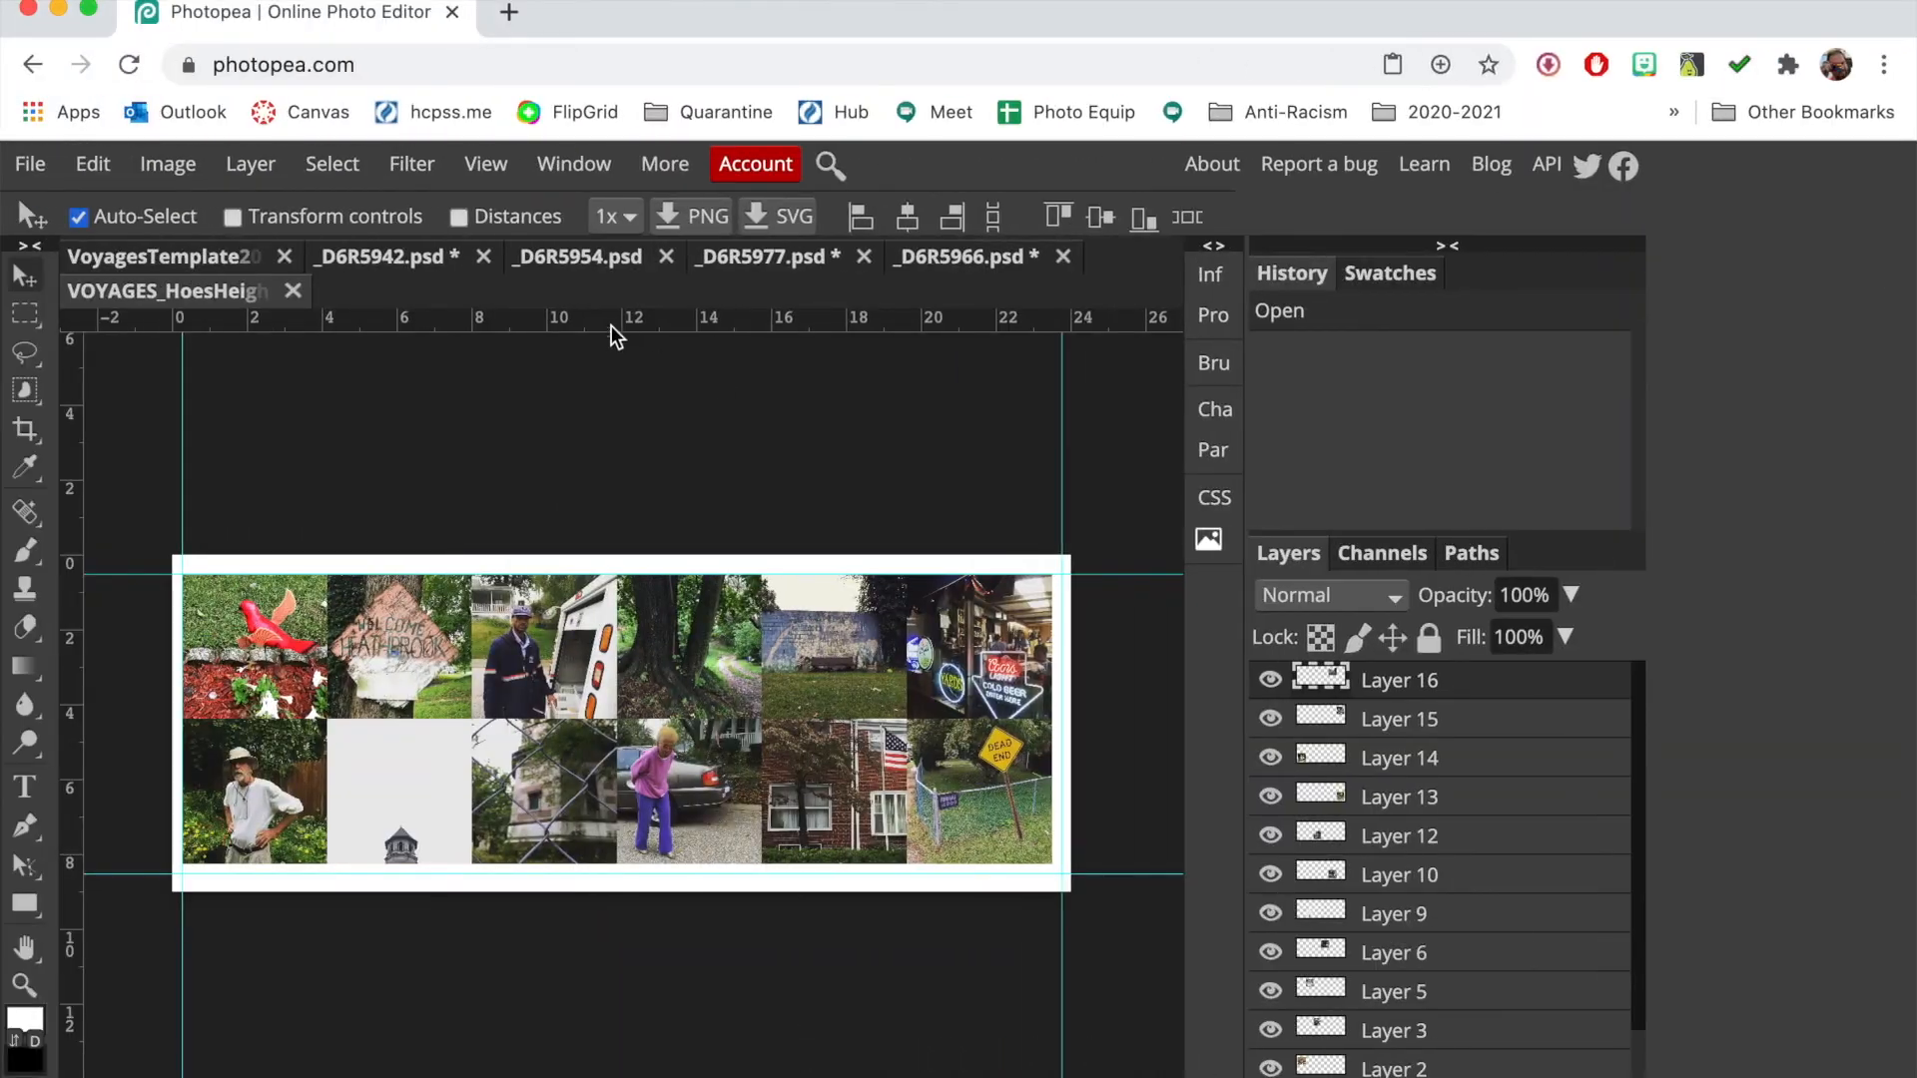
{"action": "left_click", "coordinate": [292, 292]}
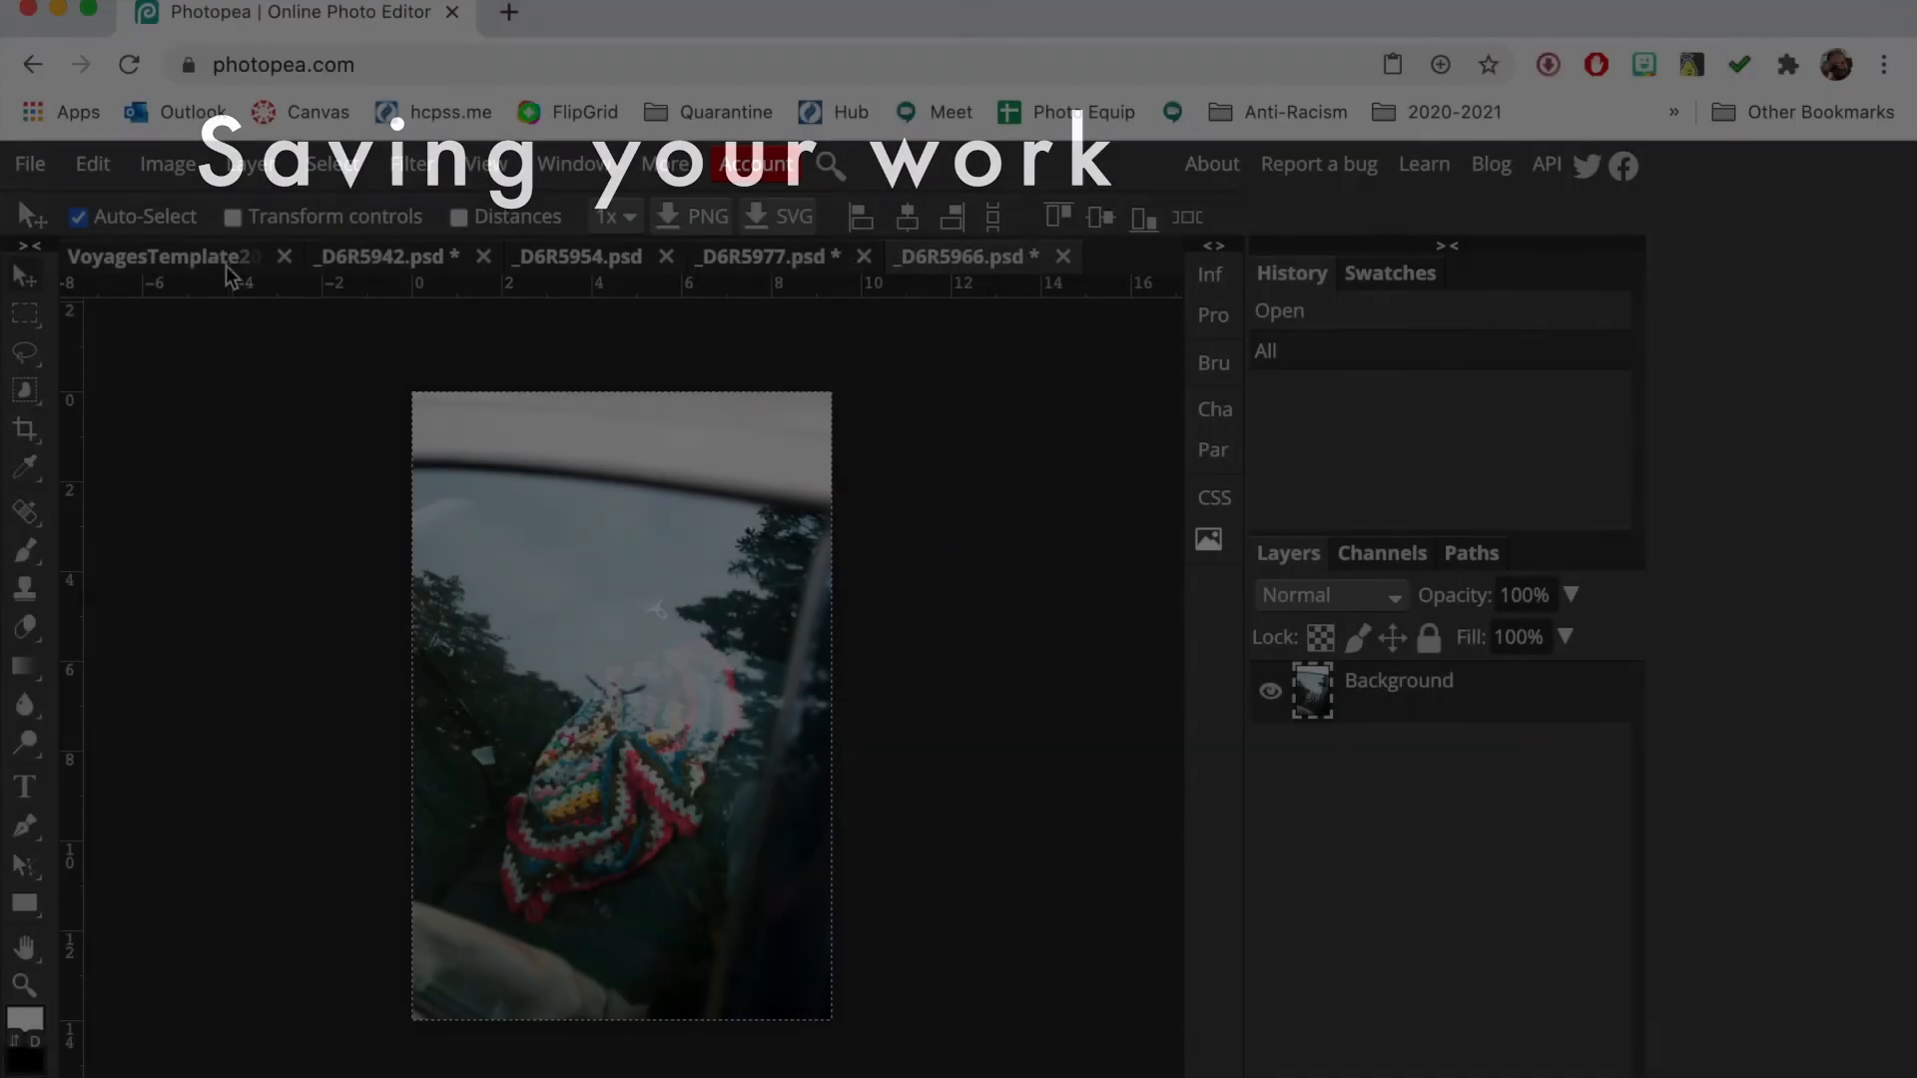
{"action": "left_click", "coordinate": [198, 258]}
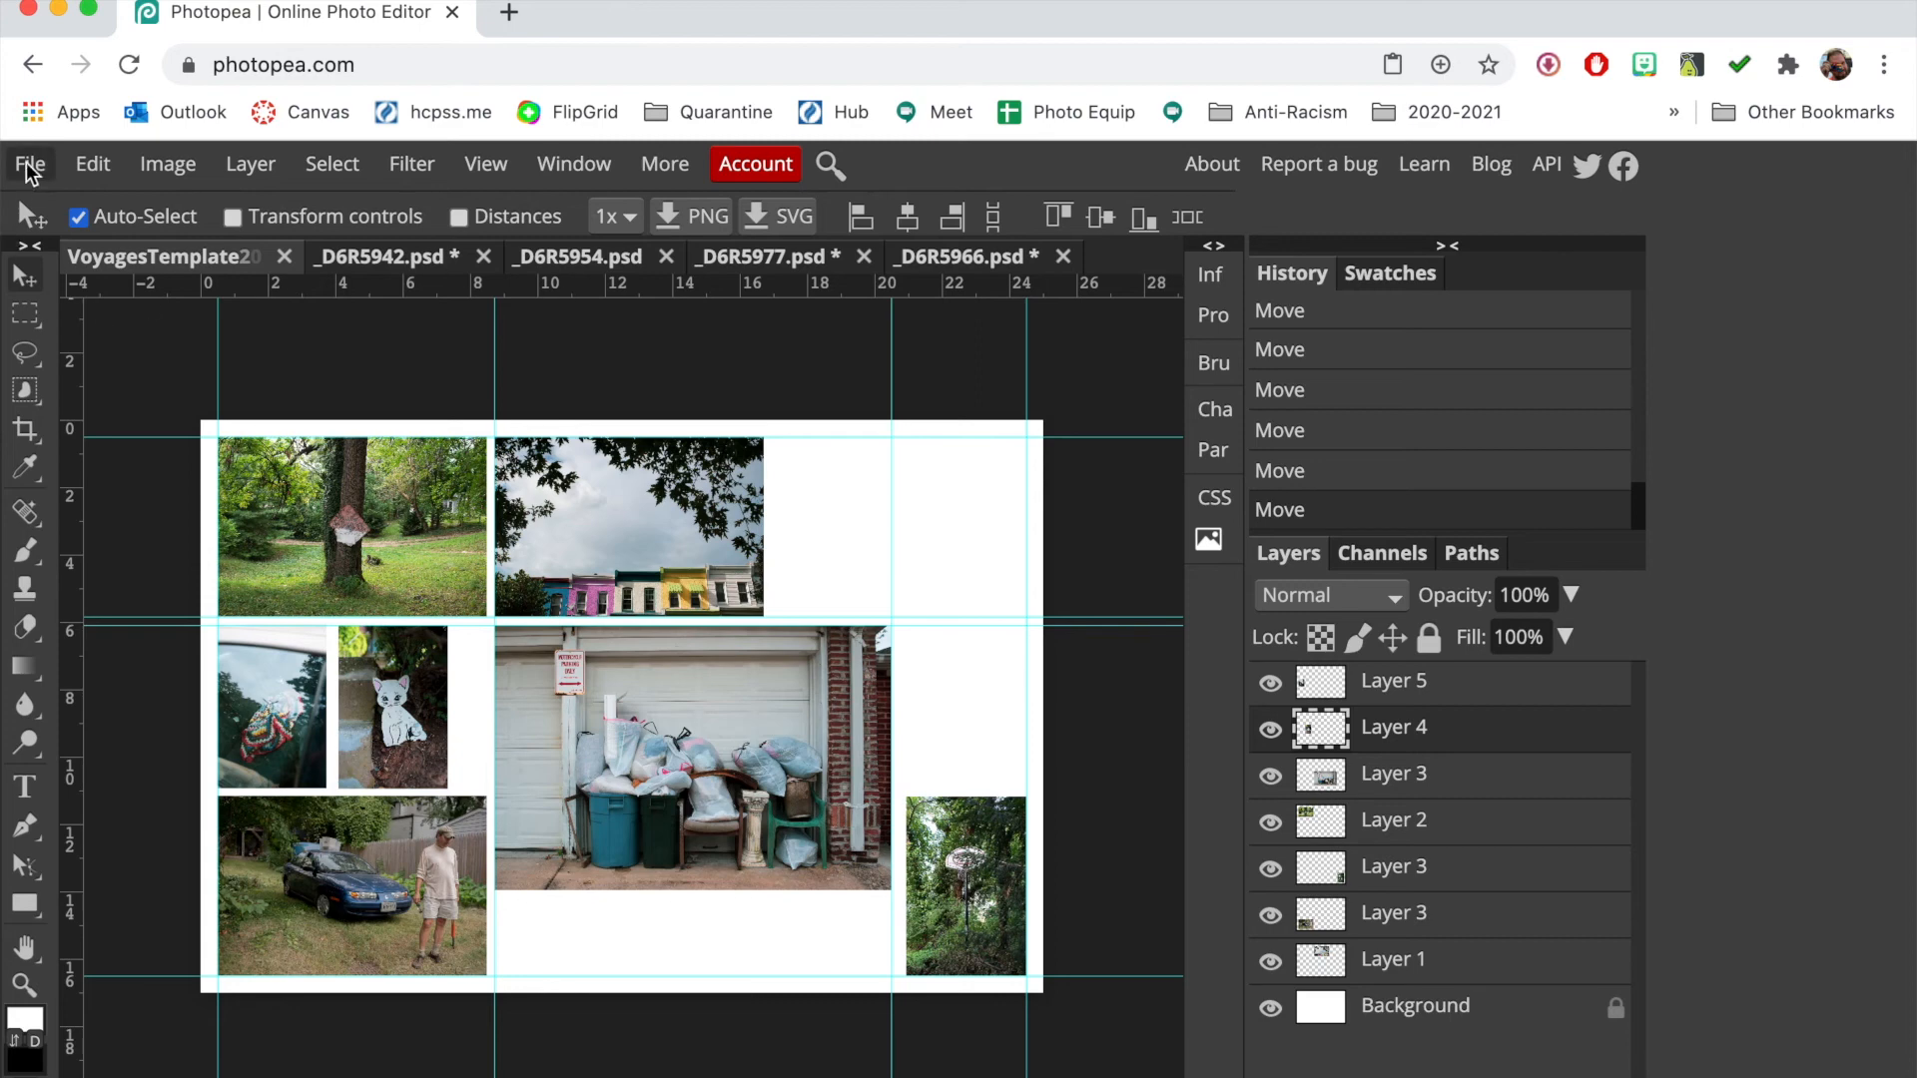
{"action": "left_click", "coordinate": [30, 168]}
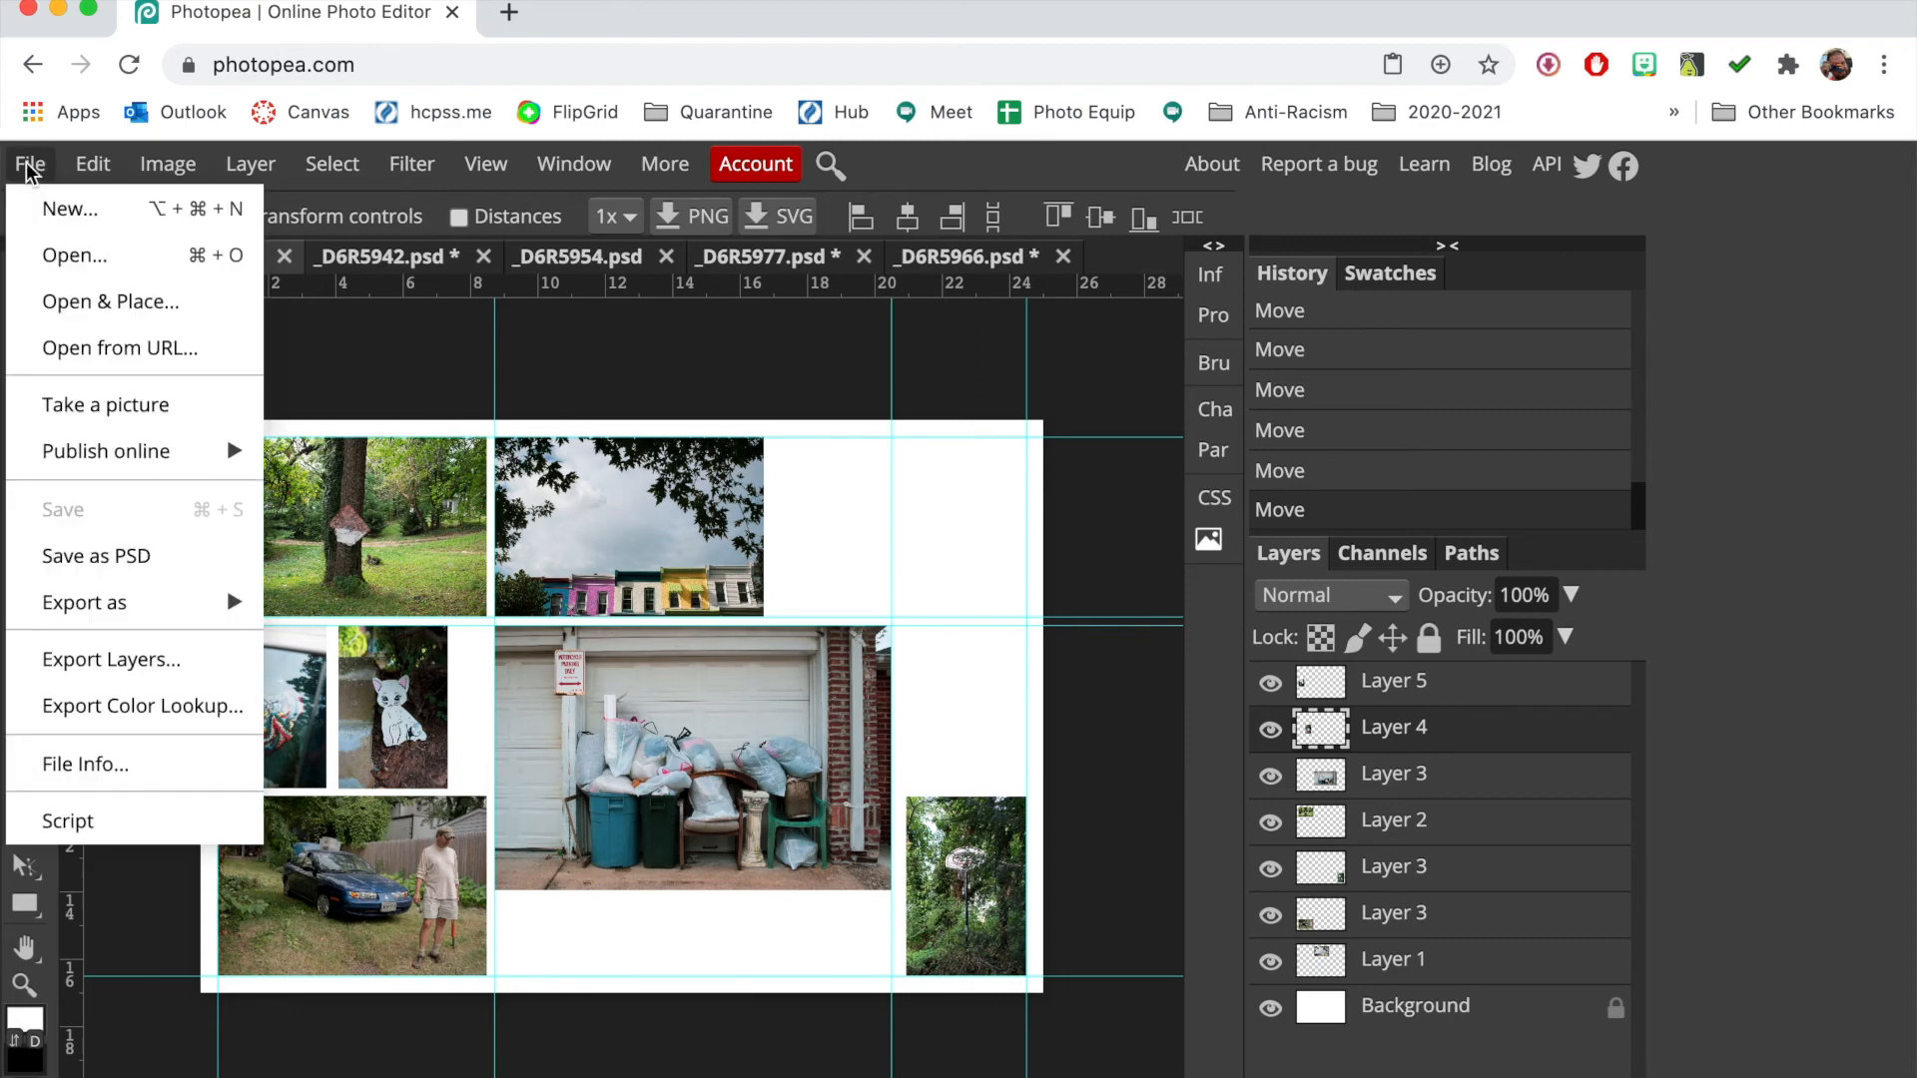
{"action": "left_click", "coordinate": [126, 561]}
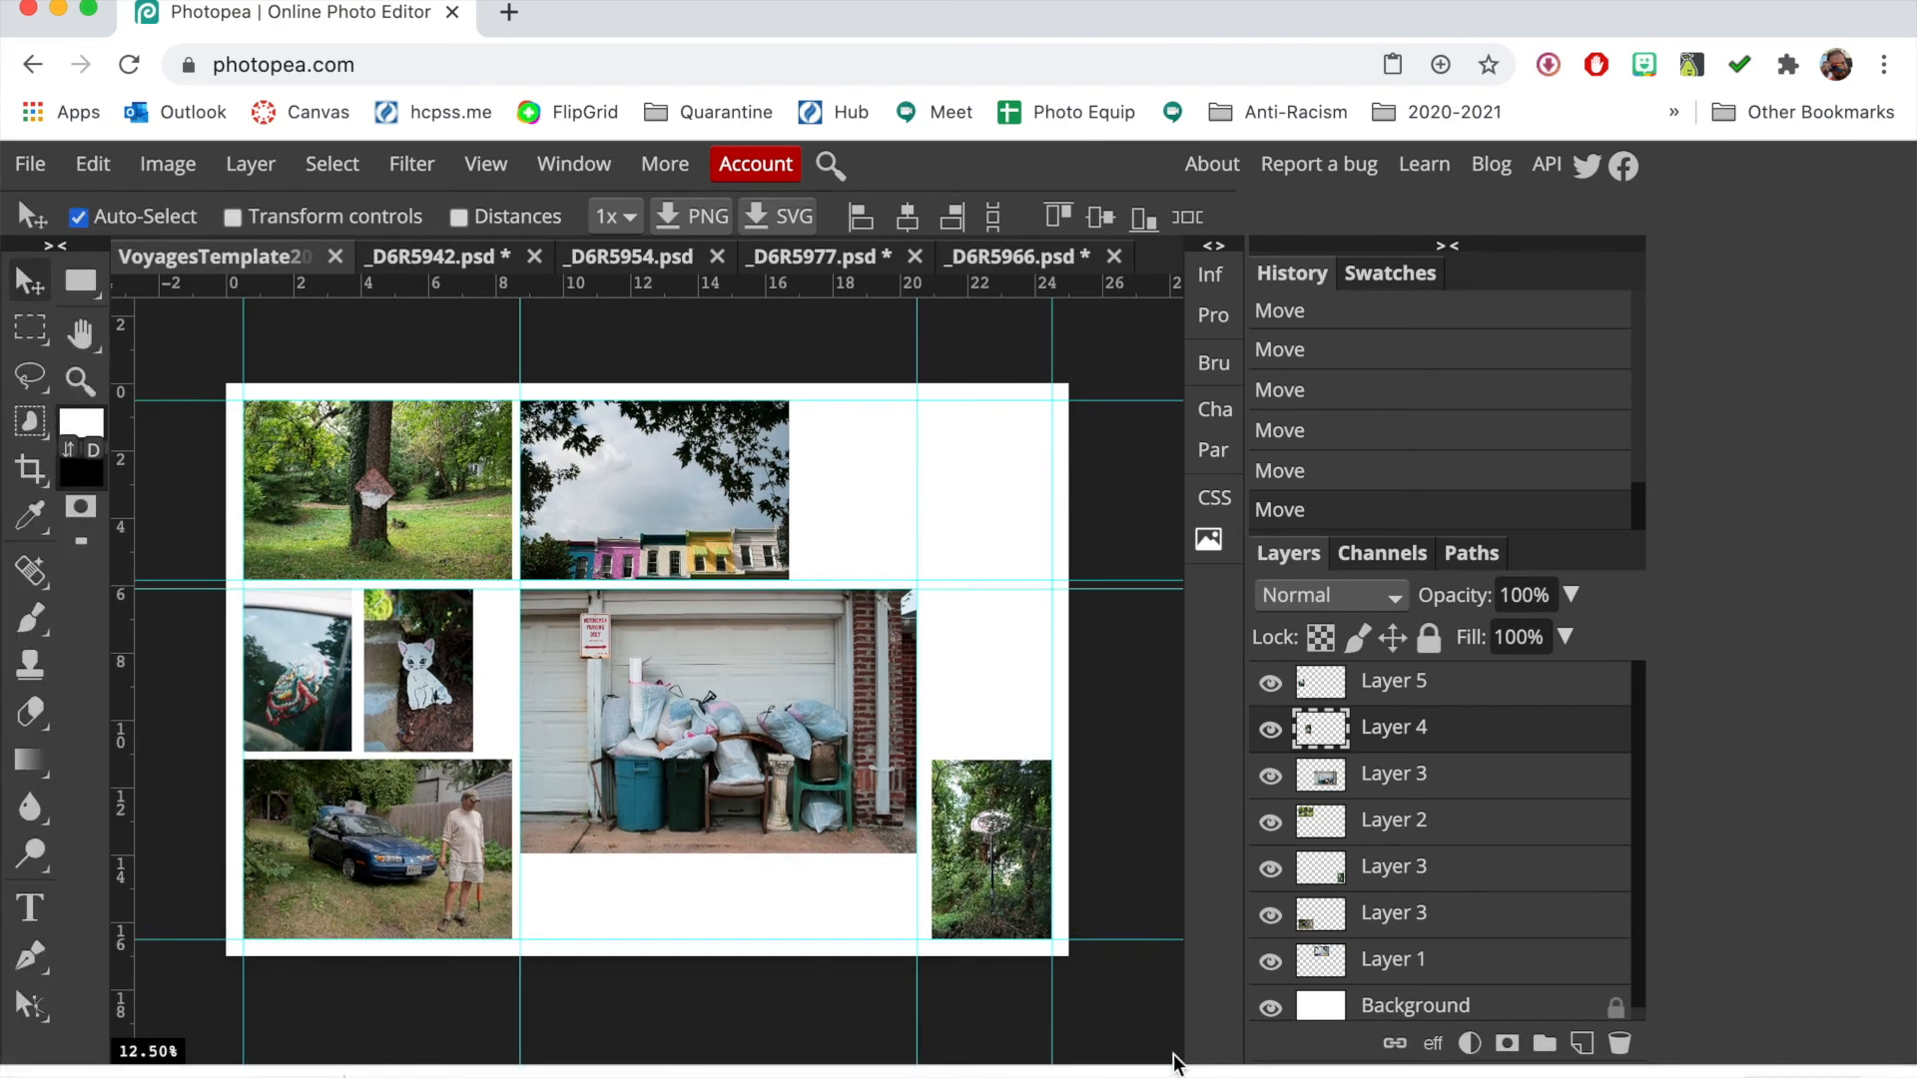
Close the VoyagesTemplate2020 document and reopen the saved VoyagesTemplate2020.psd from the Downloads folder
{"action": "mouse_move", "coordinate": [1762, 1070]}
{"action": "left_click", "coordinate": [336, 260]}
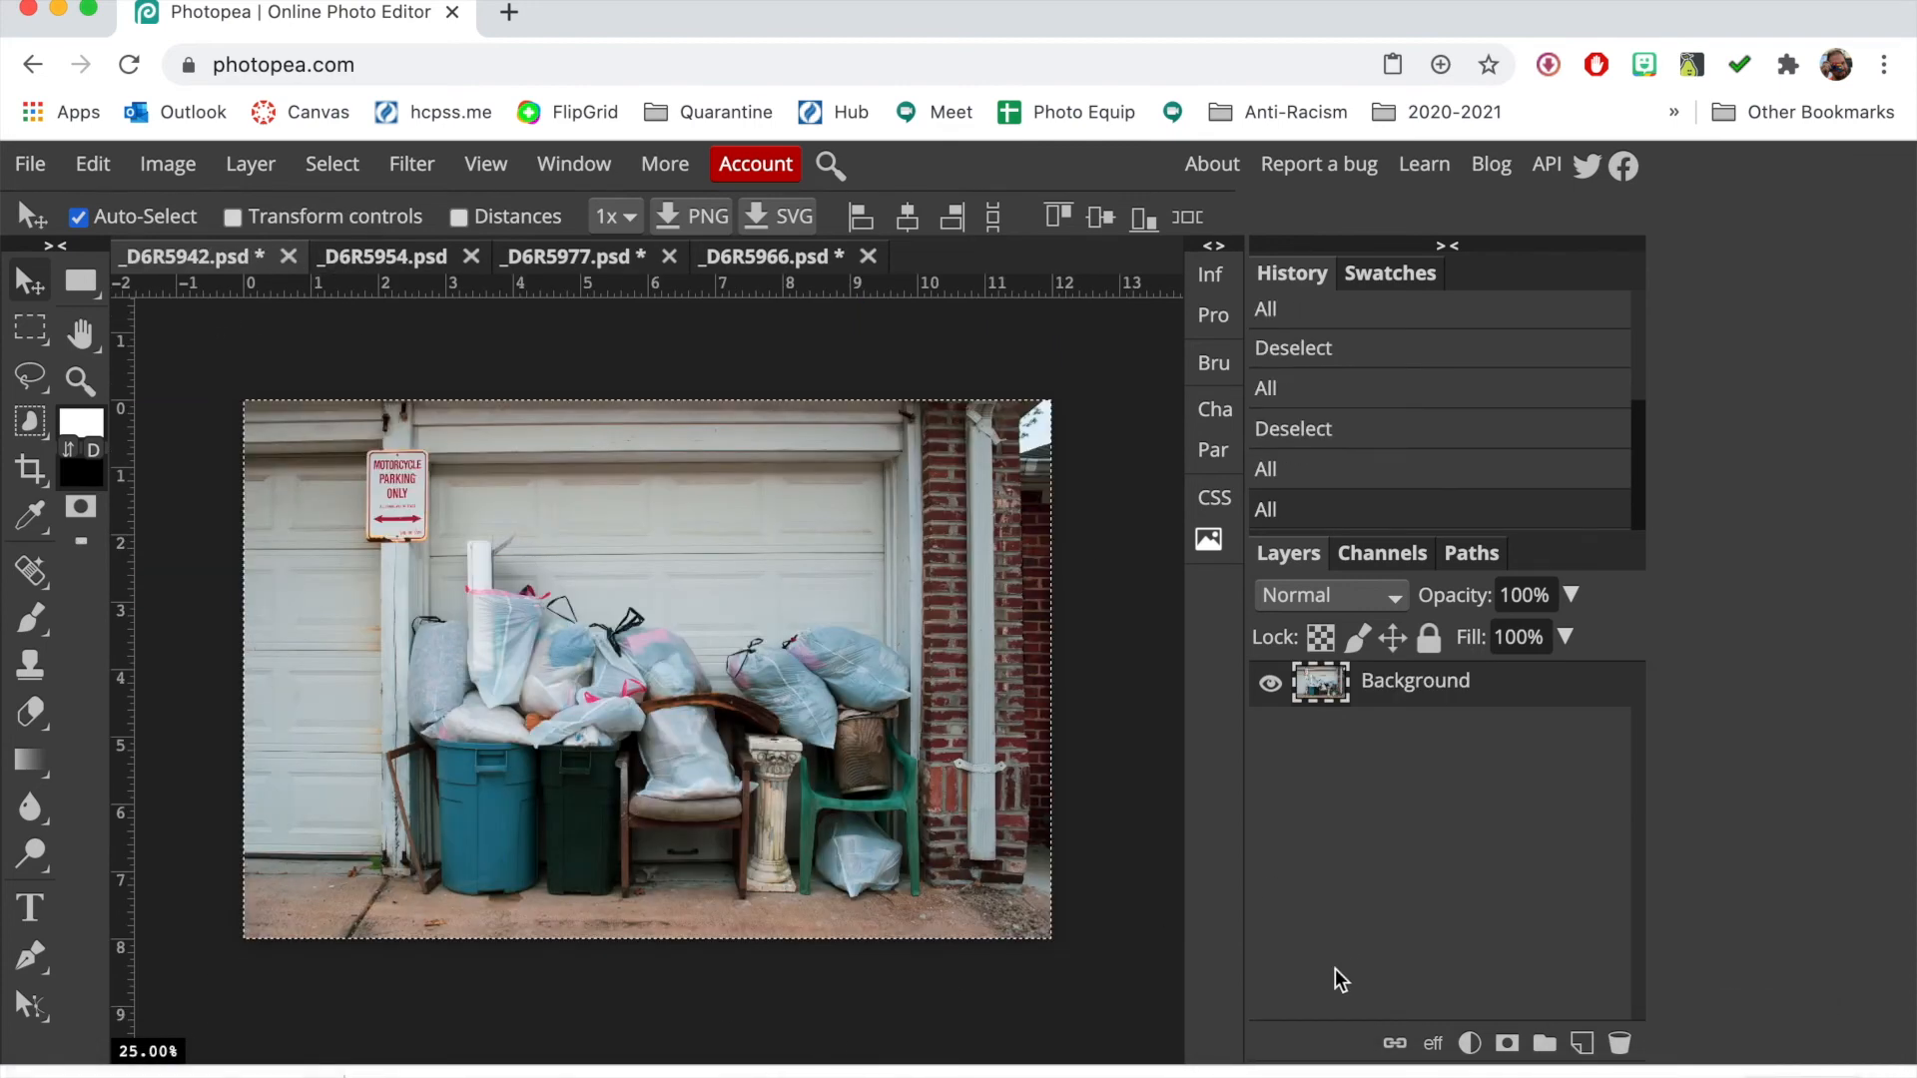
{"action": "mouse_move", "coordinate": [1545, 1066]}
{"action": "left_click", "coordinate": [1765, 1068]}
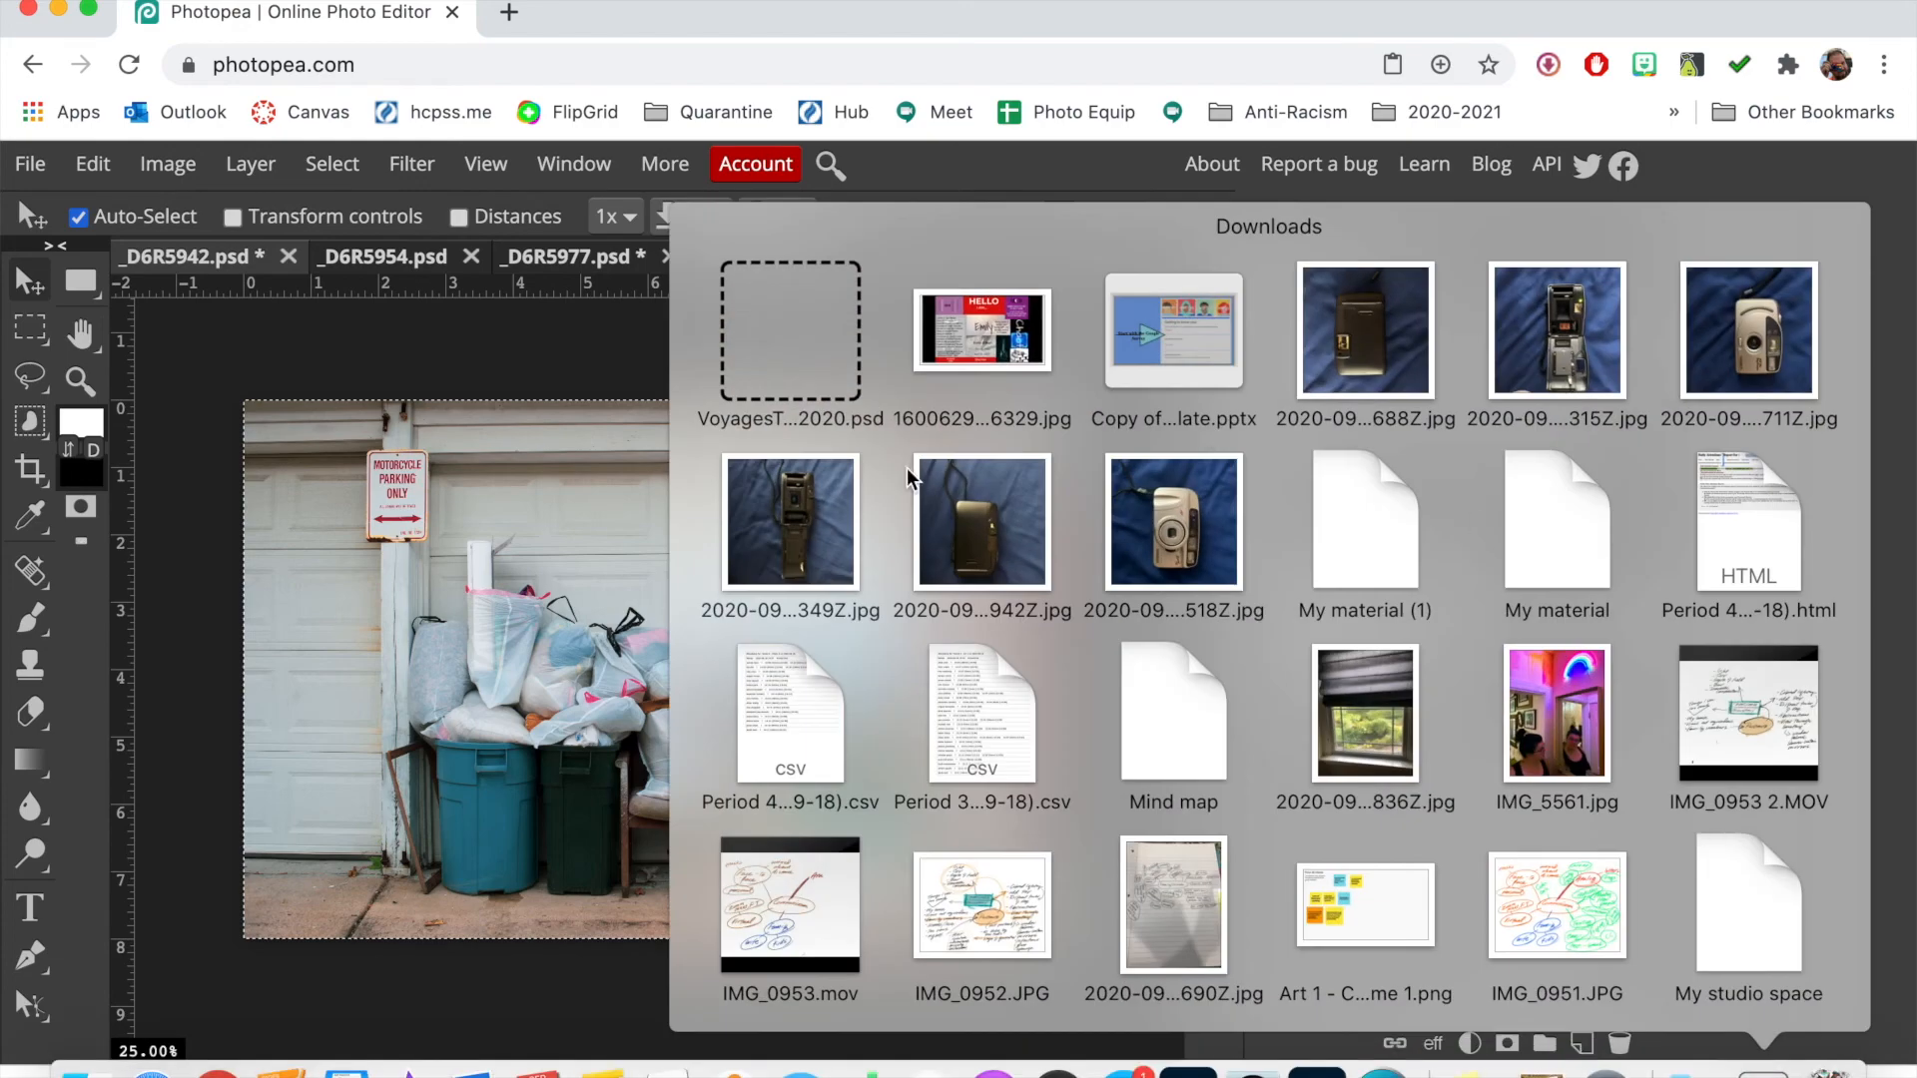
{"action": "left_click_drag", "start_coordinate": [813, 361], "coordinate": [999, 250]}
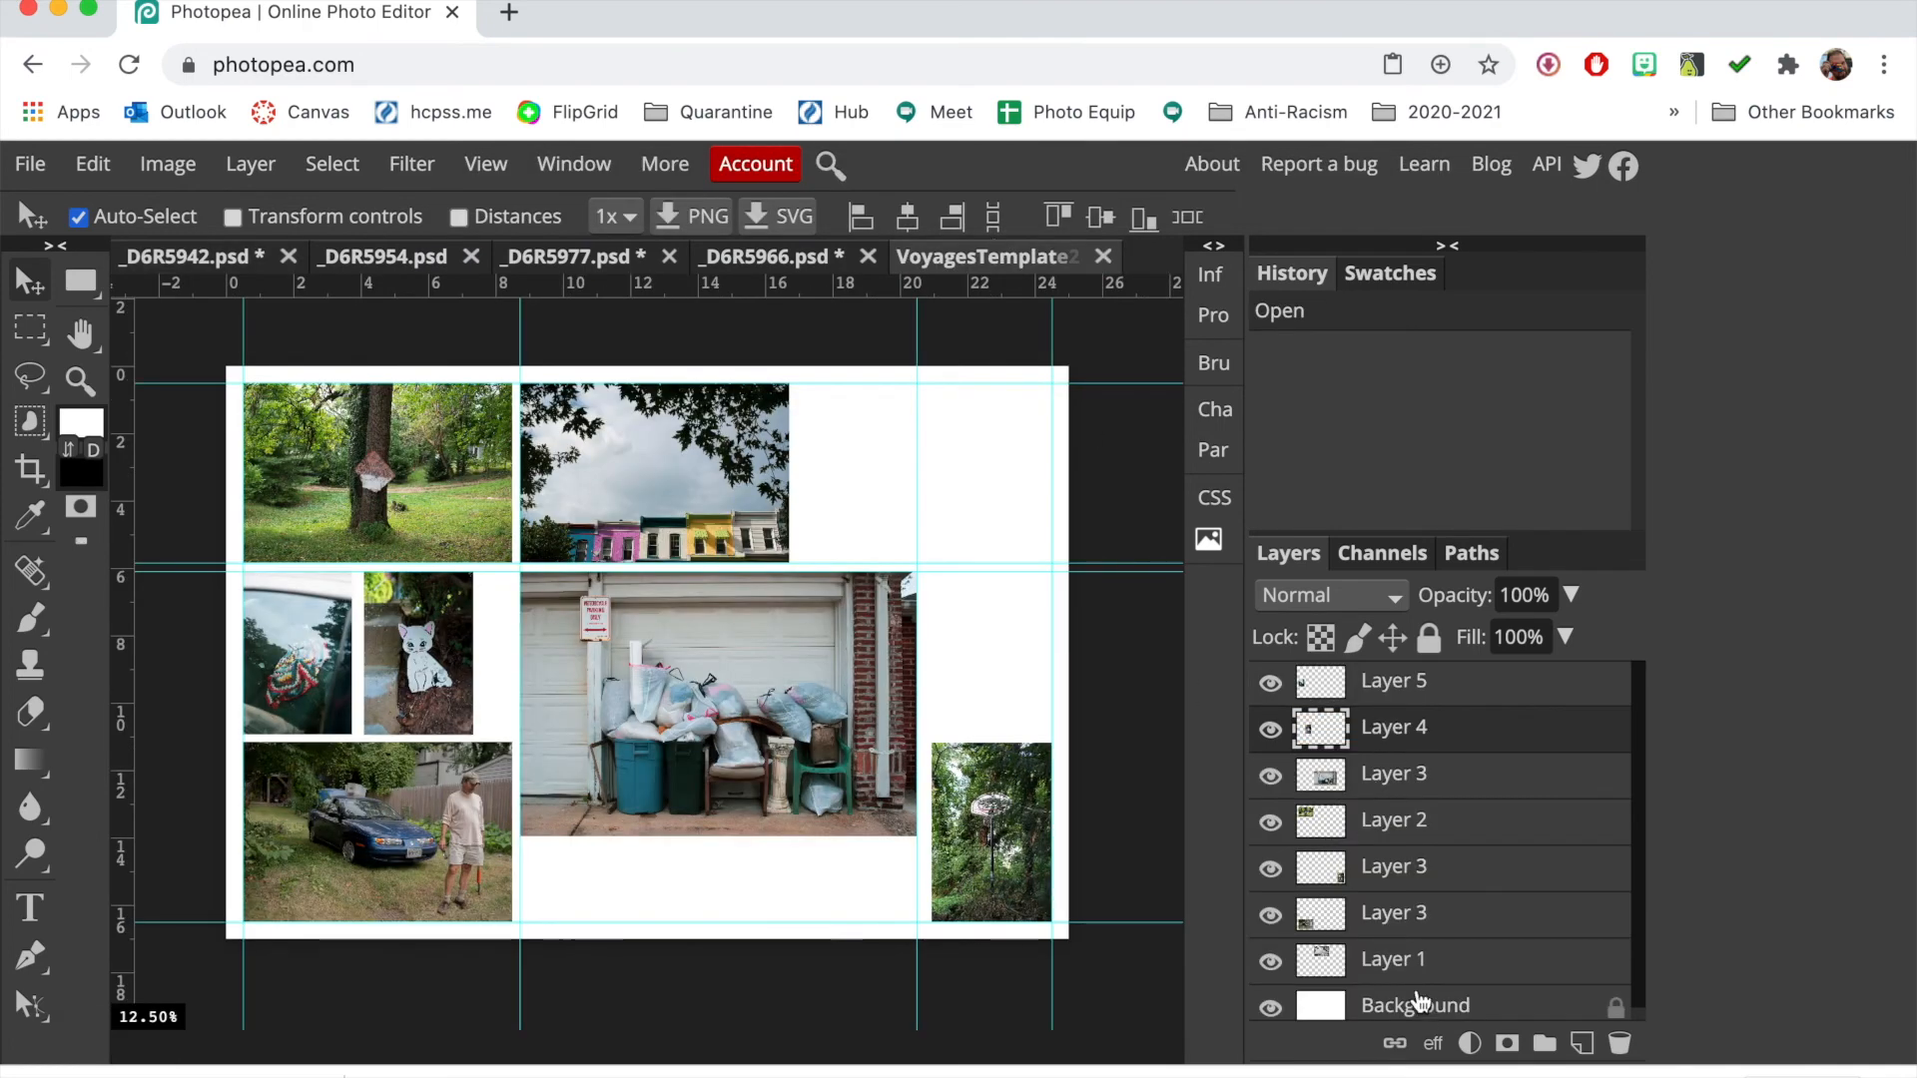
Move the colorful rowhouses photo so its right edge lines up with the garage photo, and save another PSD copy
{"action": "left_click", "coordinate": [656, 485]}
{"action": "left_click_drag", "start_coordinate": [656, 485], "coordinate": [745, 492]}
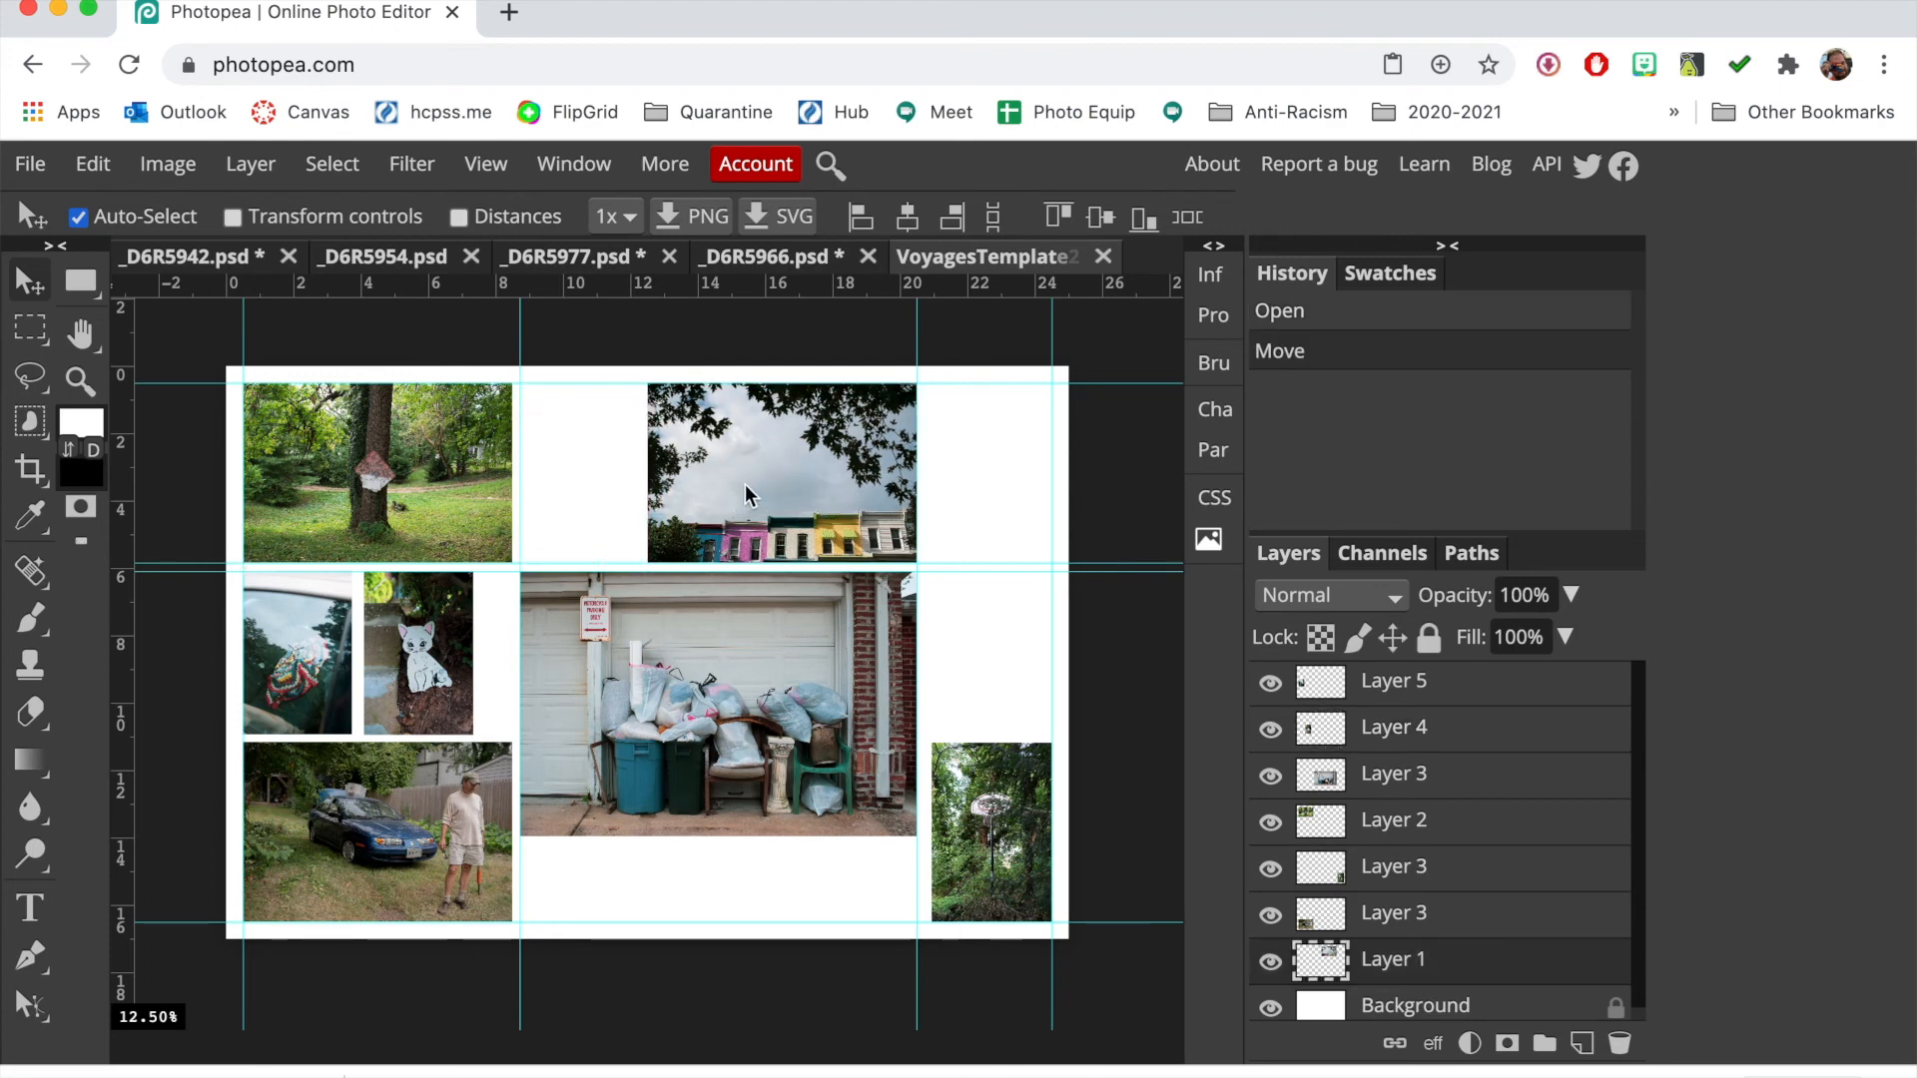
{"action": "left_click", "coordinate": [30, 164]}
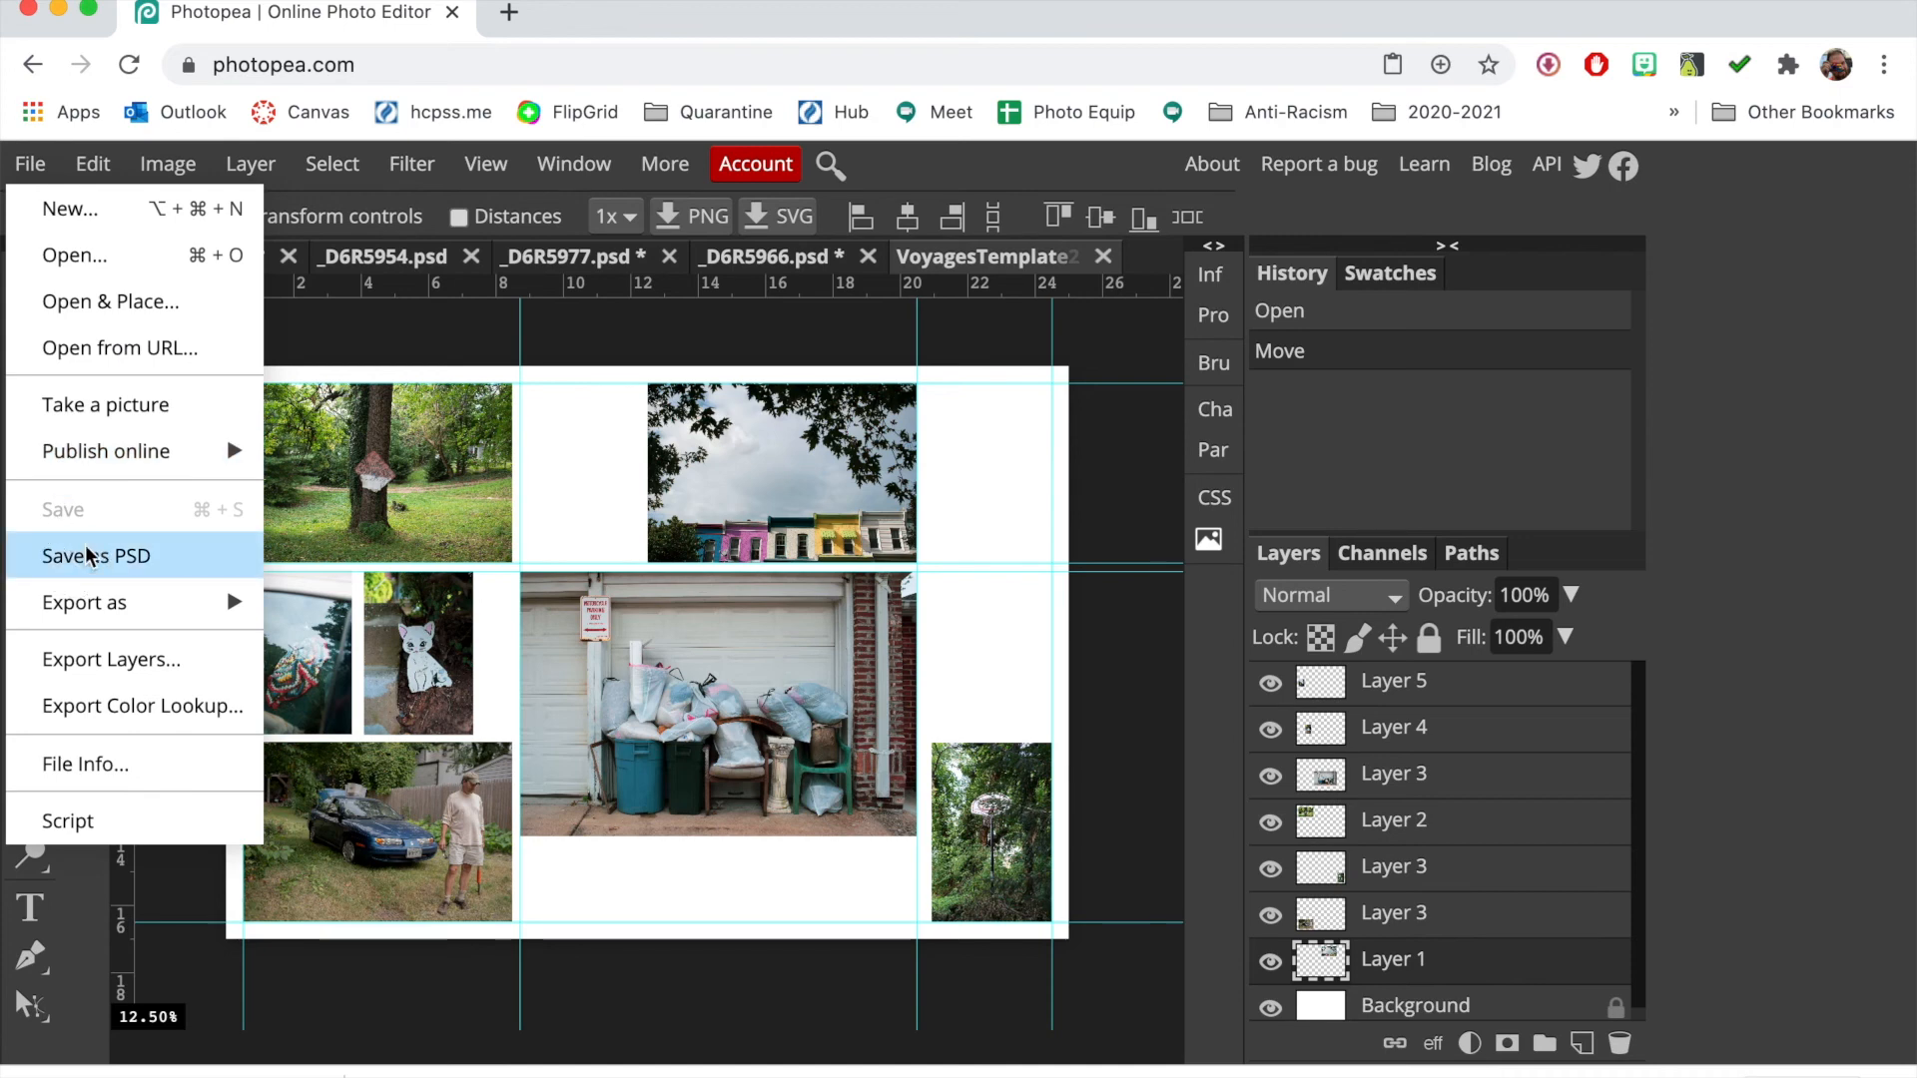
{"action": "left_click", "coordinate": [457, 795]}
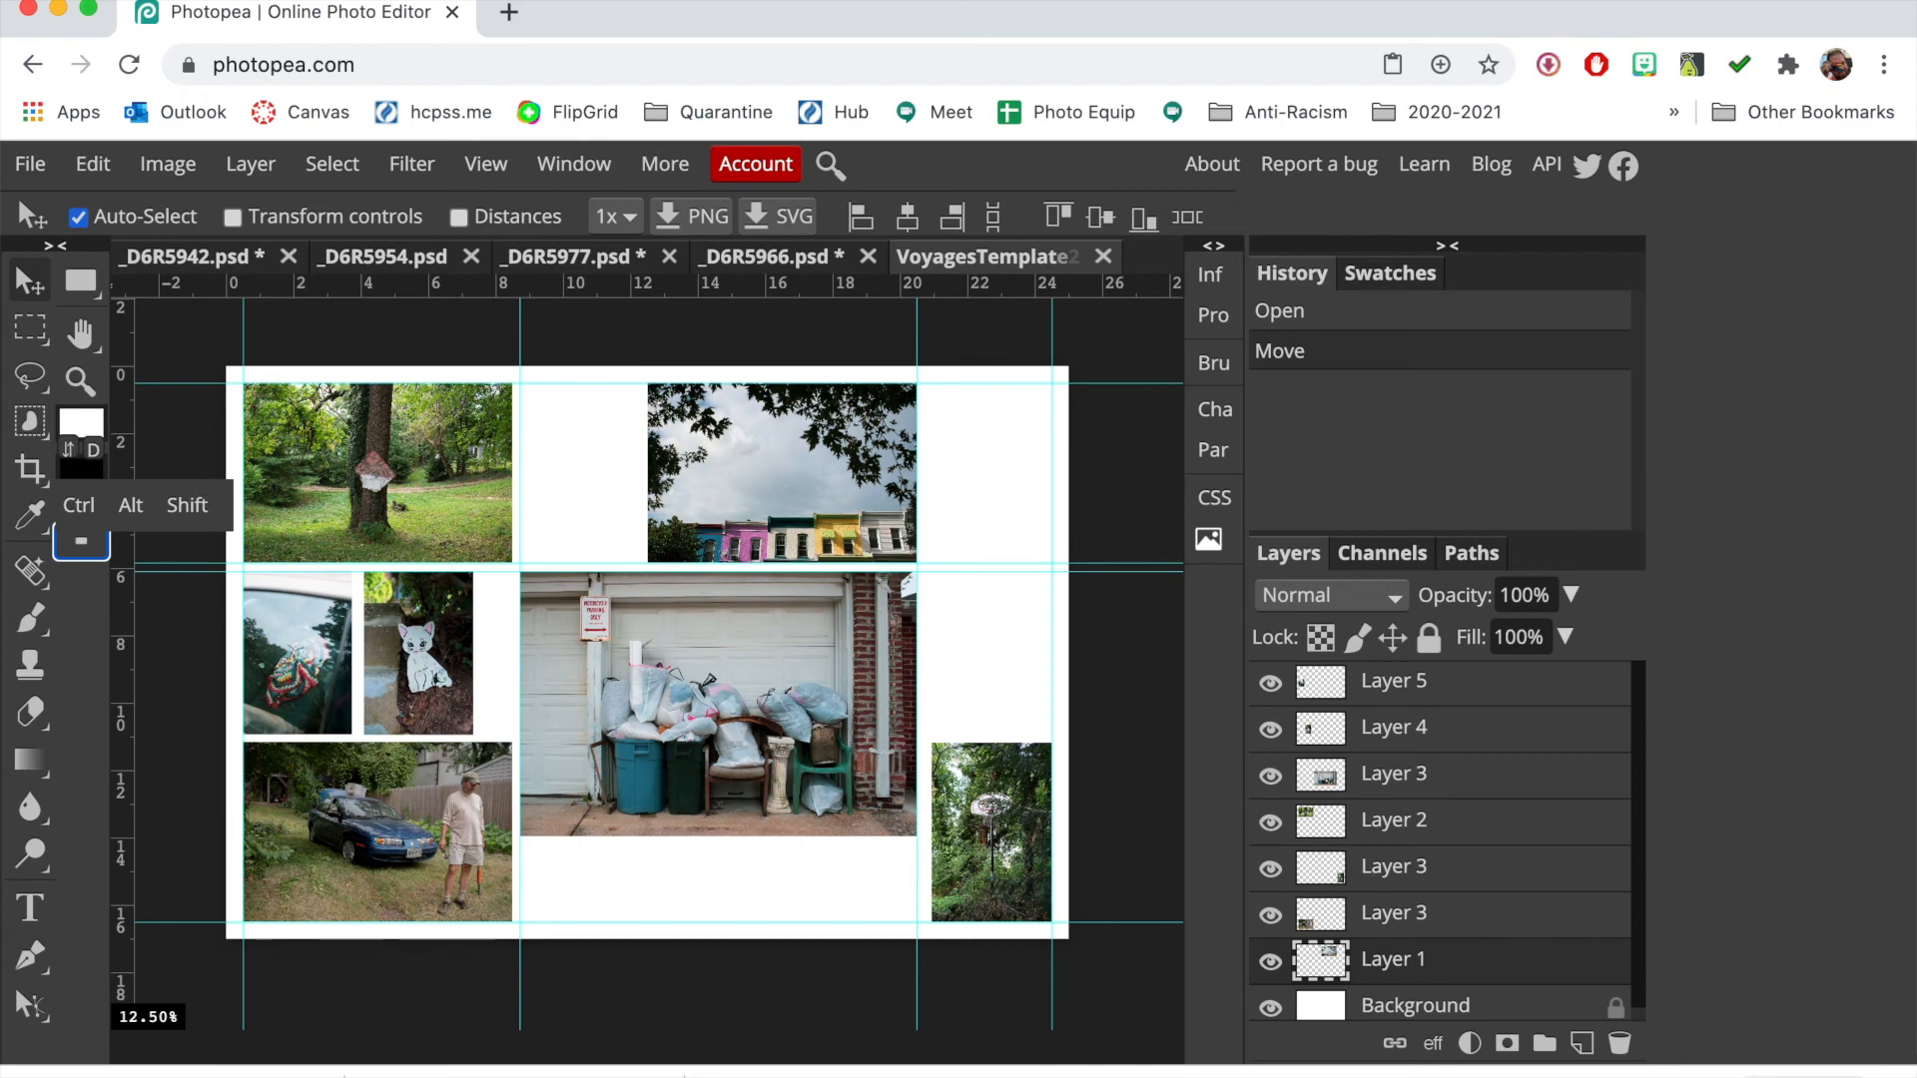
Check the saved VoyagesTemplate2020 PSD copies in the Downloads folder
{"action": "left_click", "coordinate": [1892, 1075]}
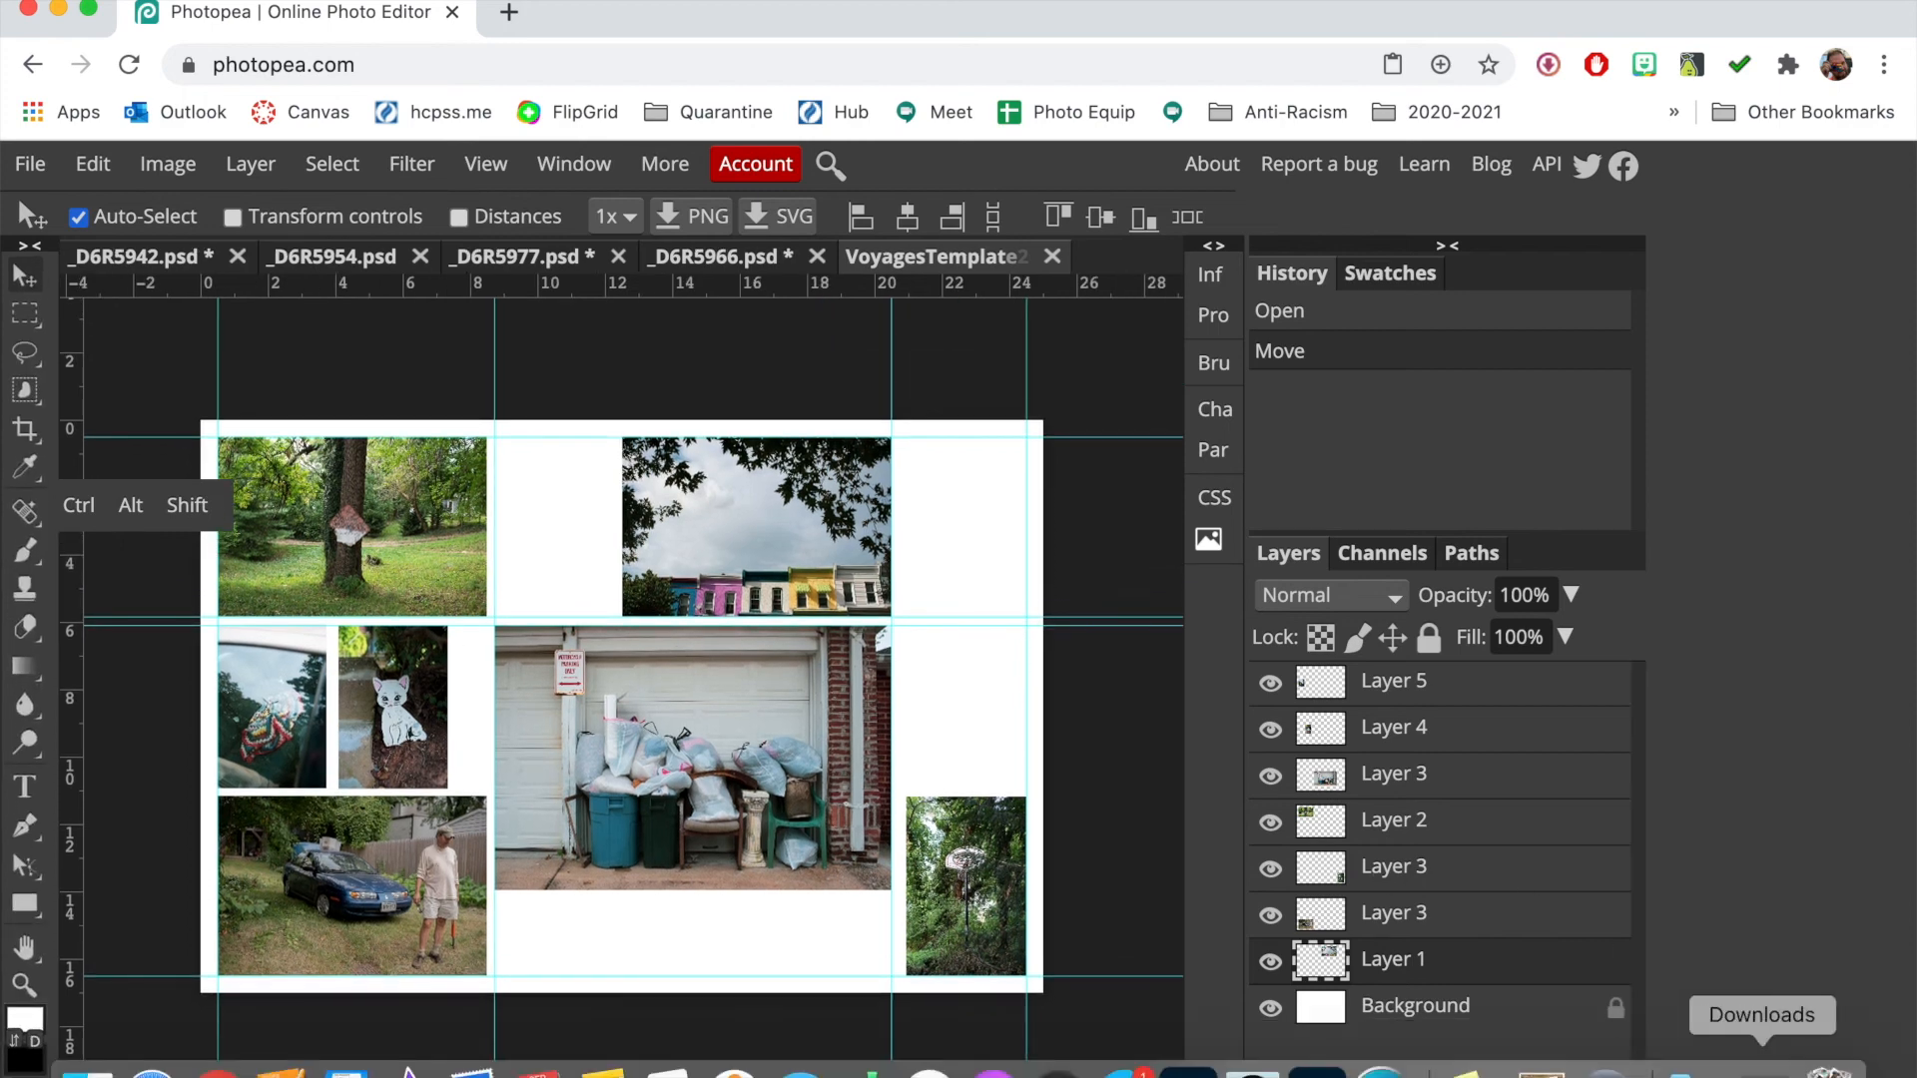
{"action": "left_click", "coordinate": [1762, 1072]}
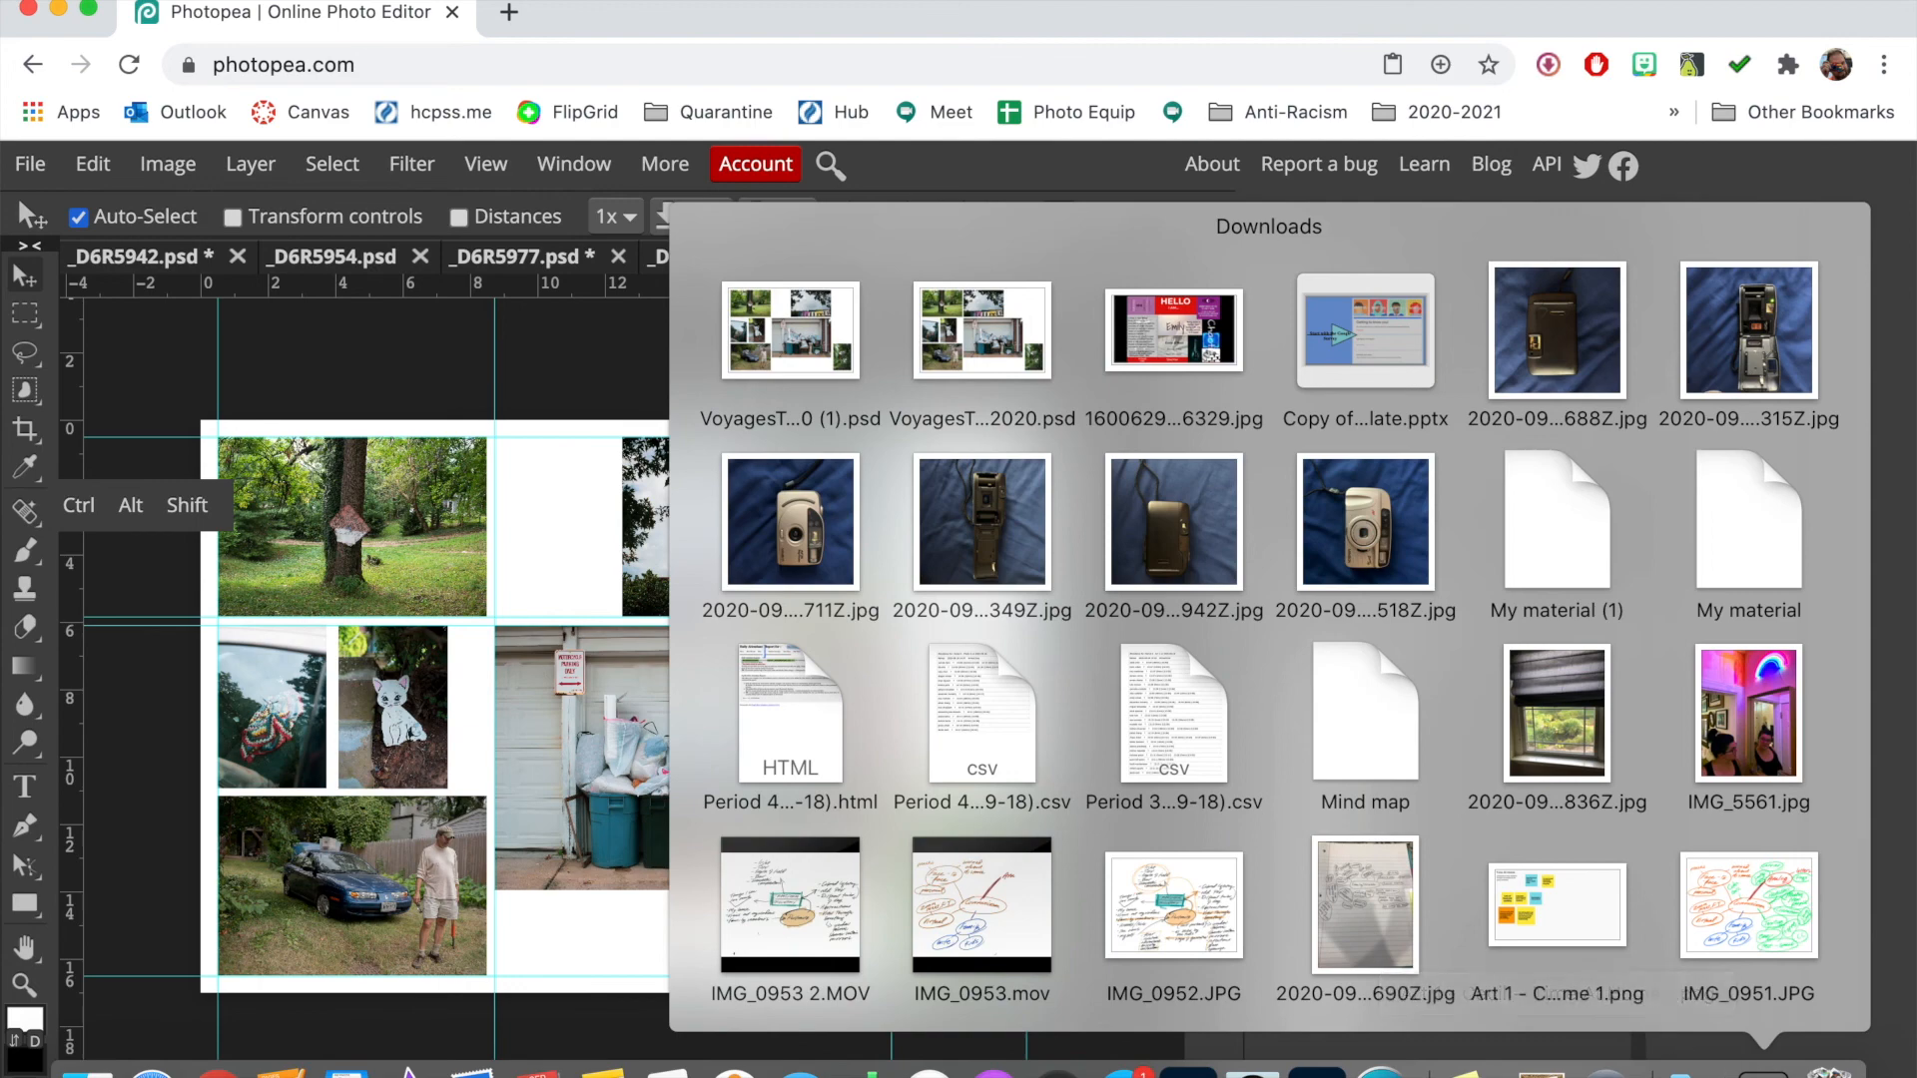
{"action": "key", "text": "Escape"}
Close the VoyagesTemplate2020, _D6R5966.psd and _D6R5977.psd documents, discarding their unsaved changes
{"action": "left_click", "coordinate": [1055, 258]}
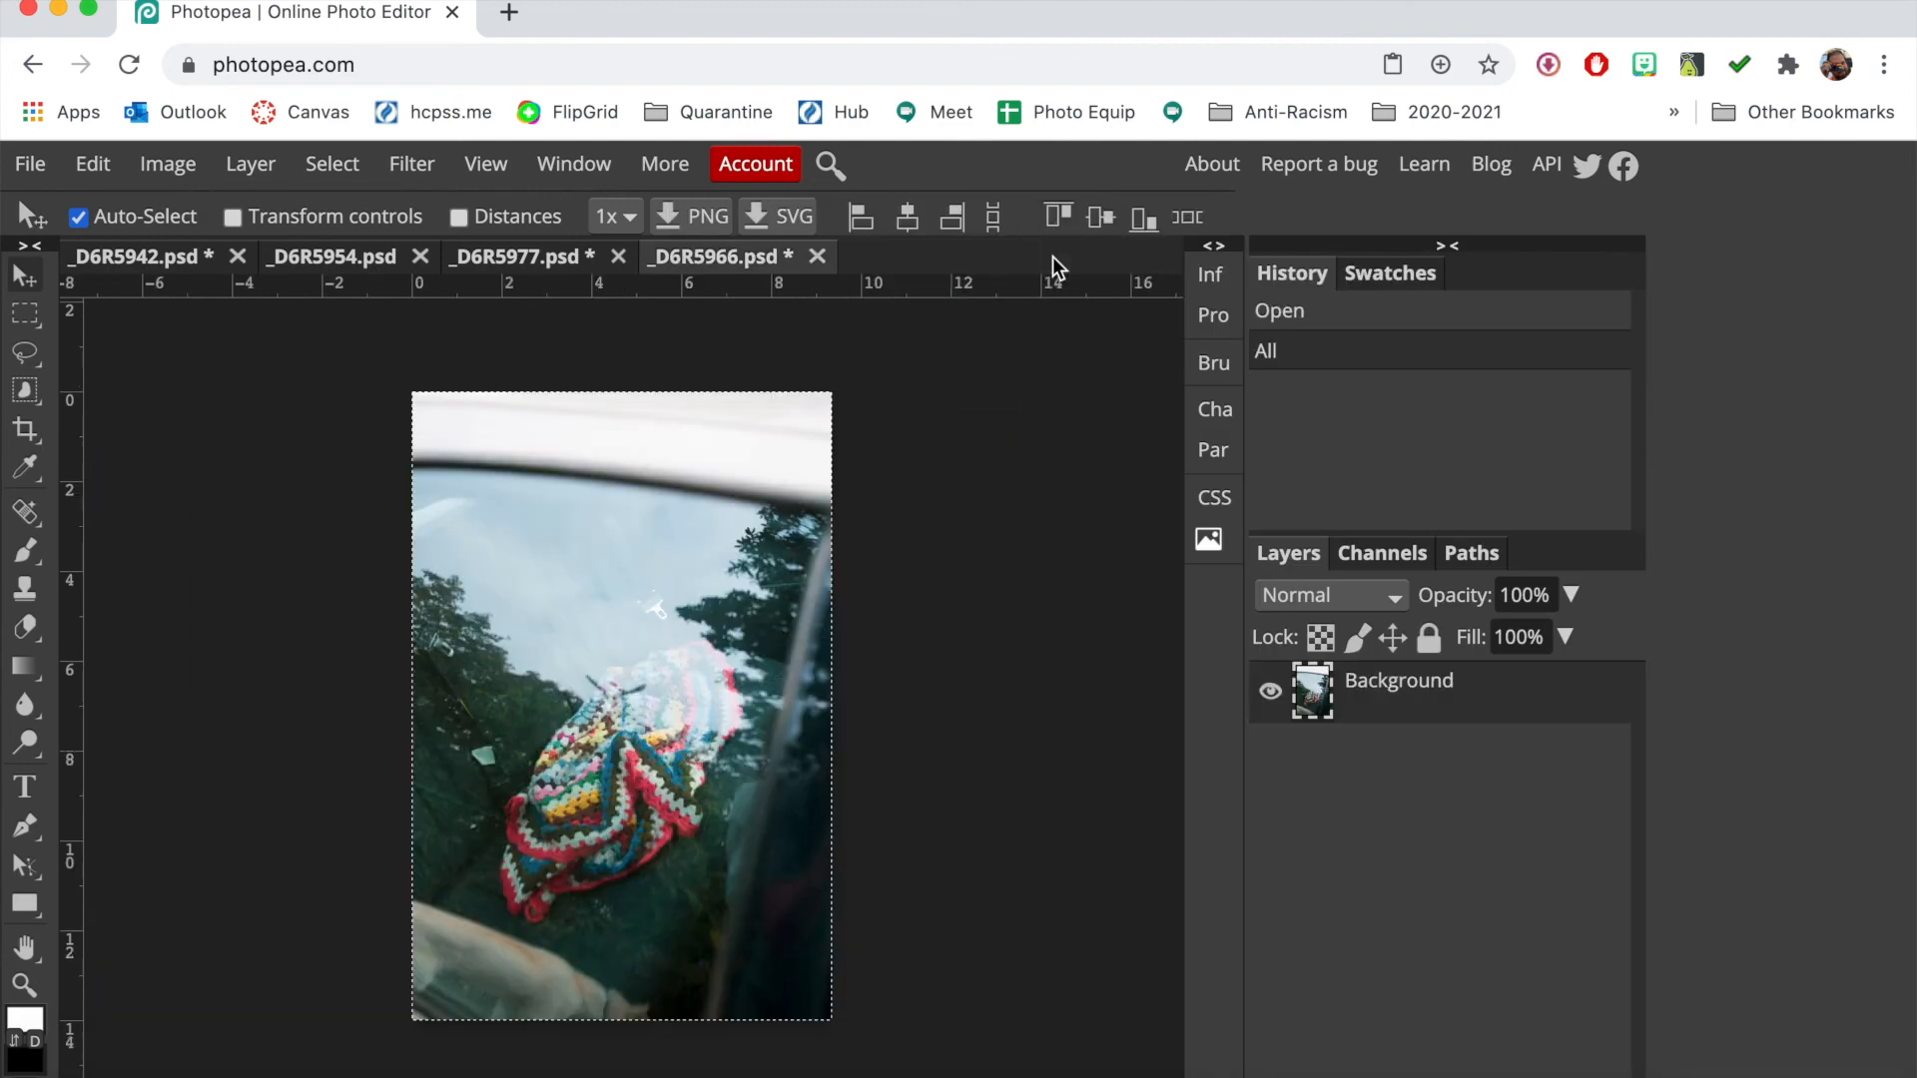
{"action": "left_click", "coordinate": [817, 258]}
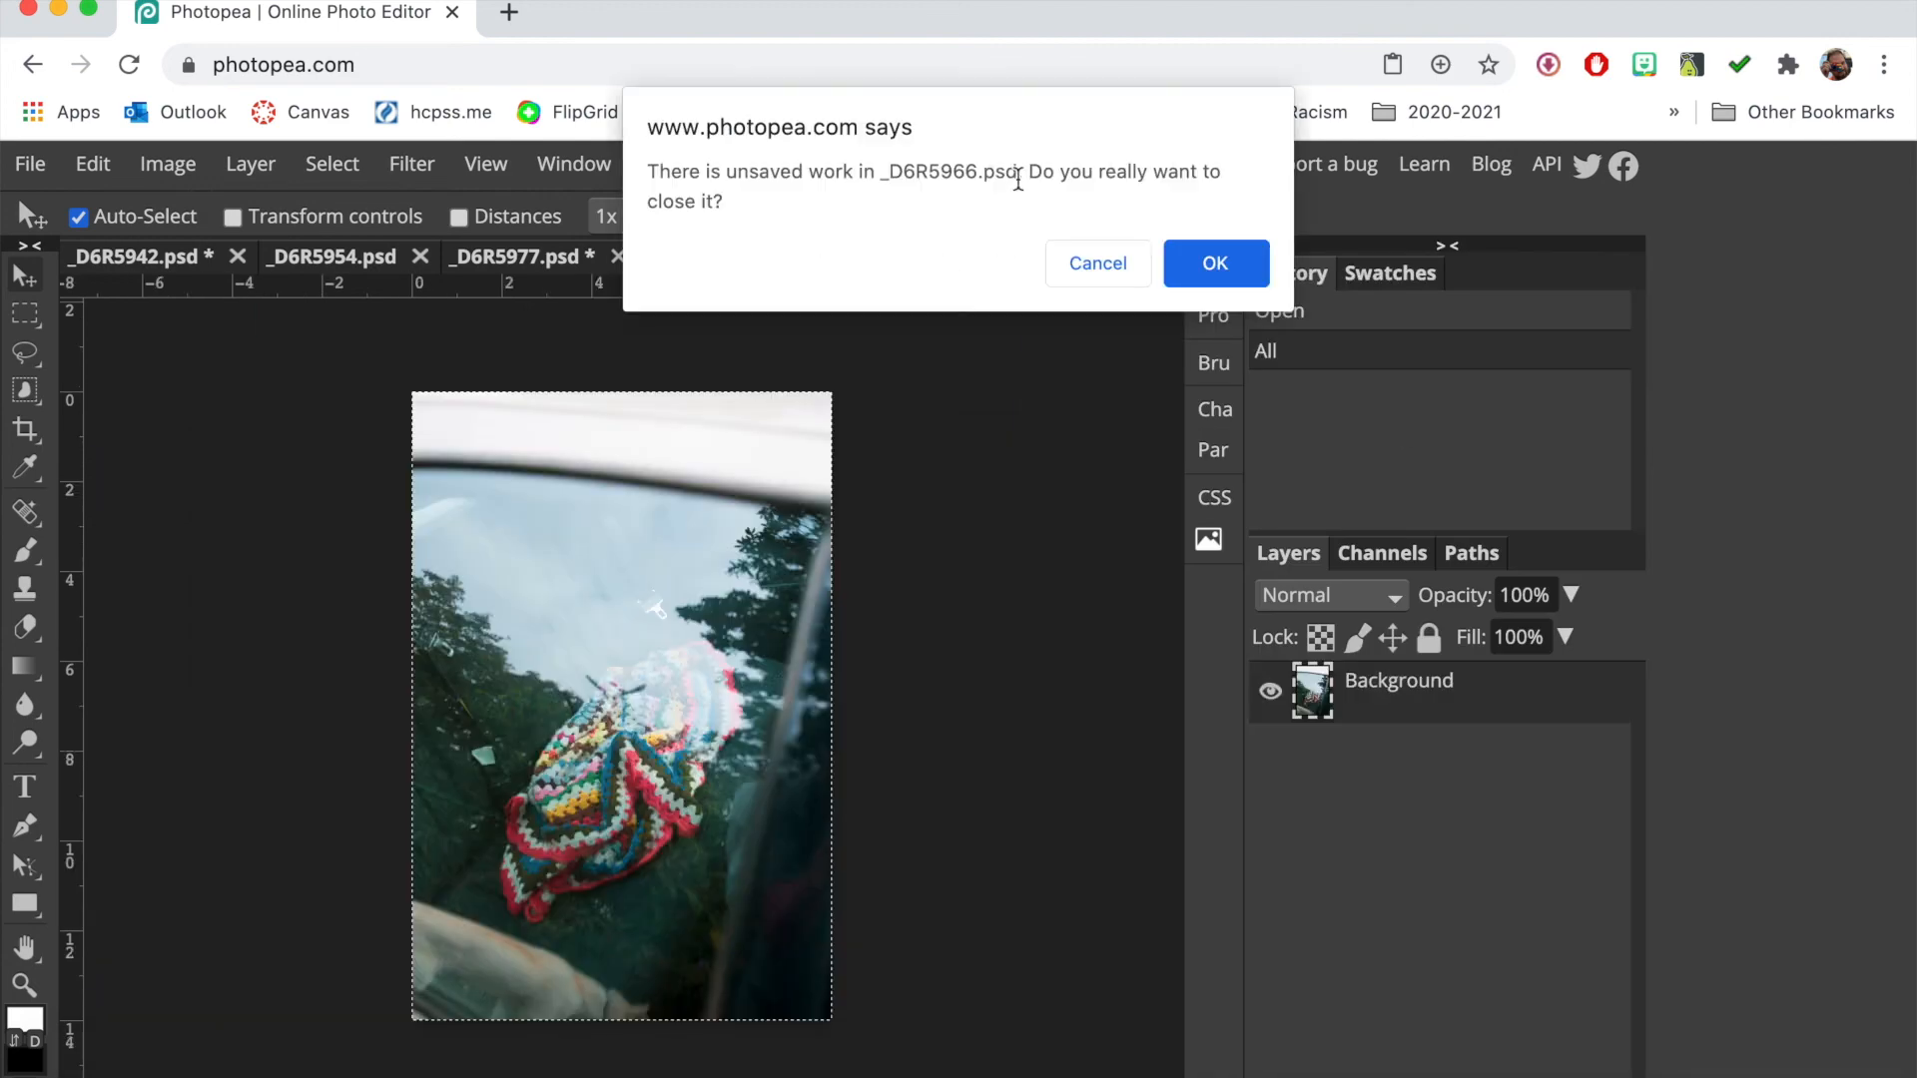
{"action": "left_click", "coordinate": [1229, 264]}
{"action": "left_click", "coordinate": [617, 258]}
{"action": "left_click", "coordinate": [1211, 261]}
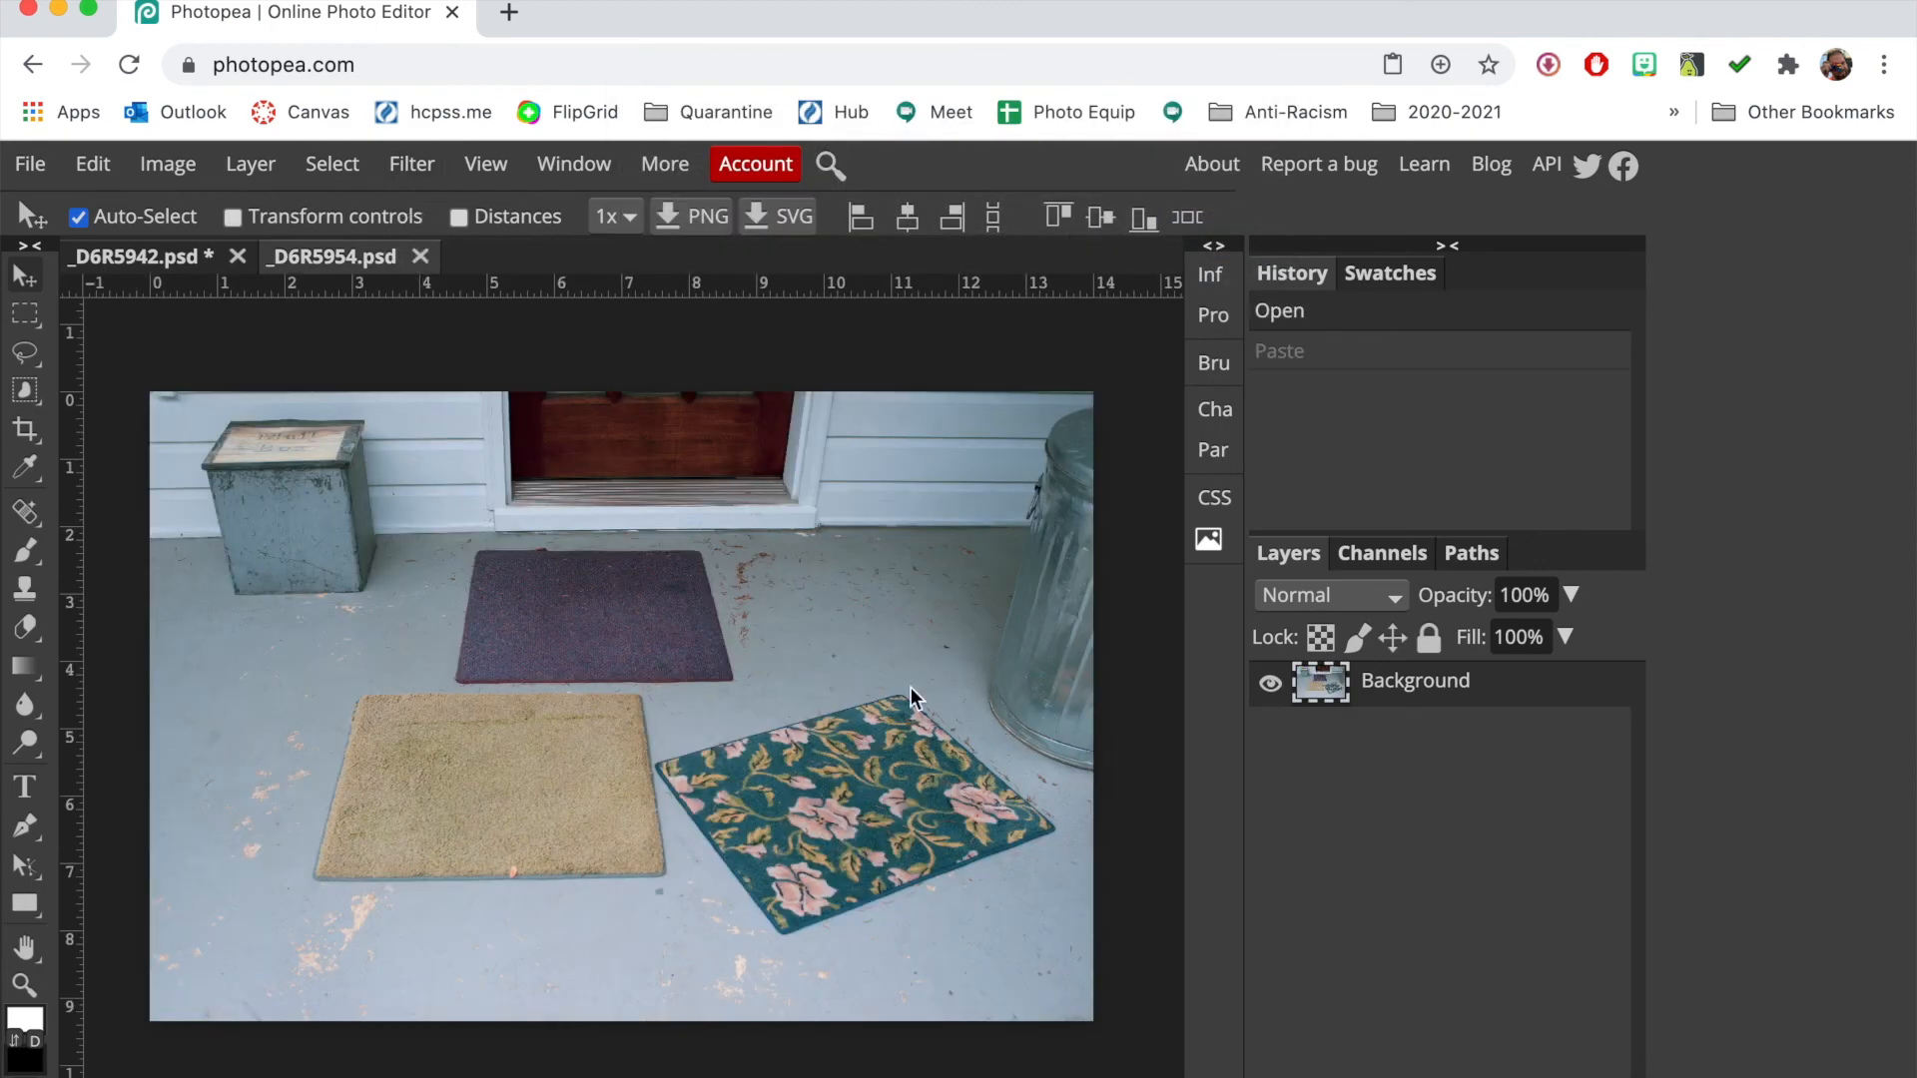
Open the original VoyagesTemplate2020.psd copy from the Downloads folder in Photopea
{"action": "left_click", "coordinate": [1763, 1068]}
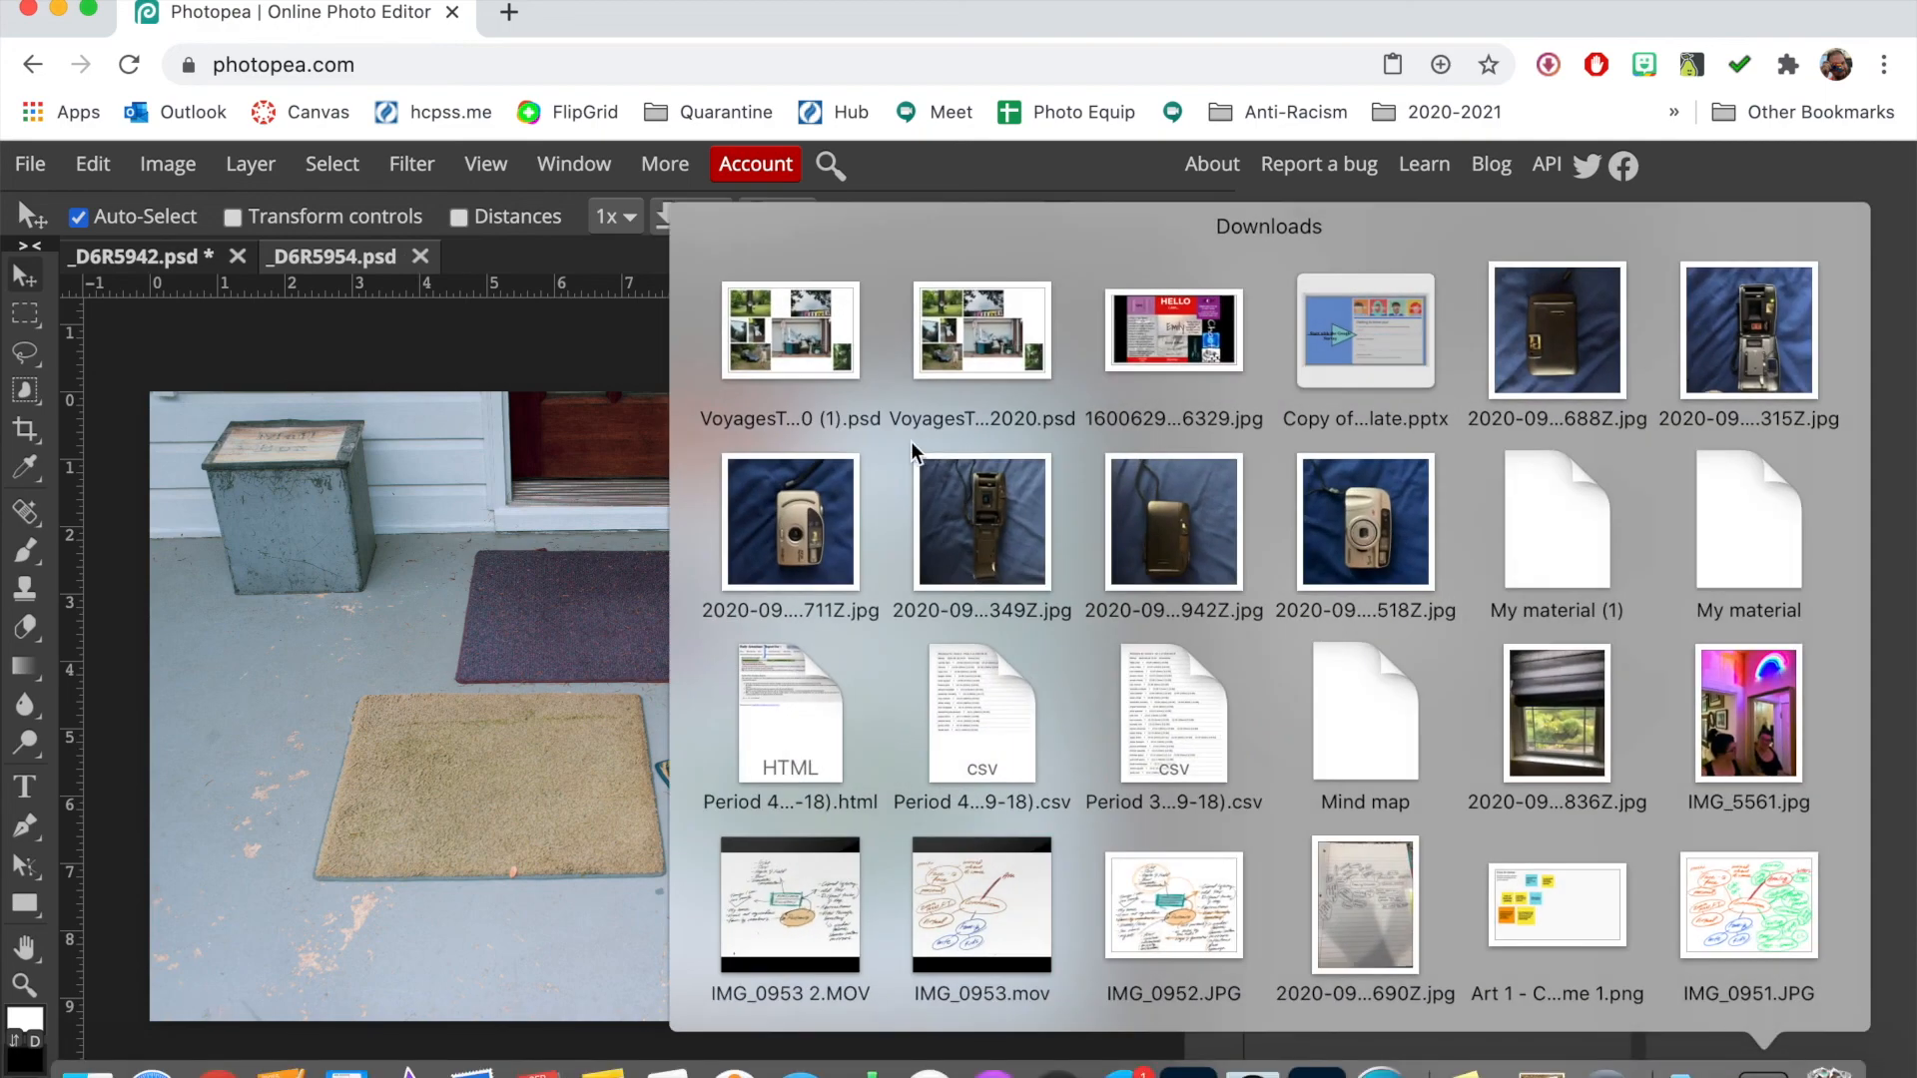
{"action": "left_click_drag", "start_coordinate": [983, 344], "coordinate": [690, 255]}
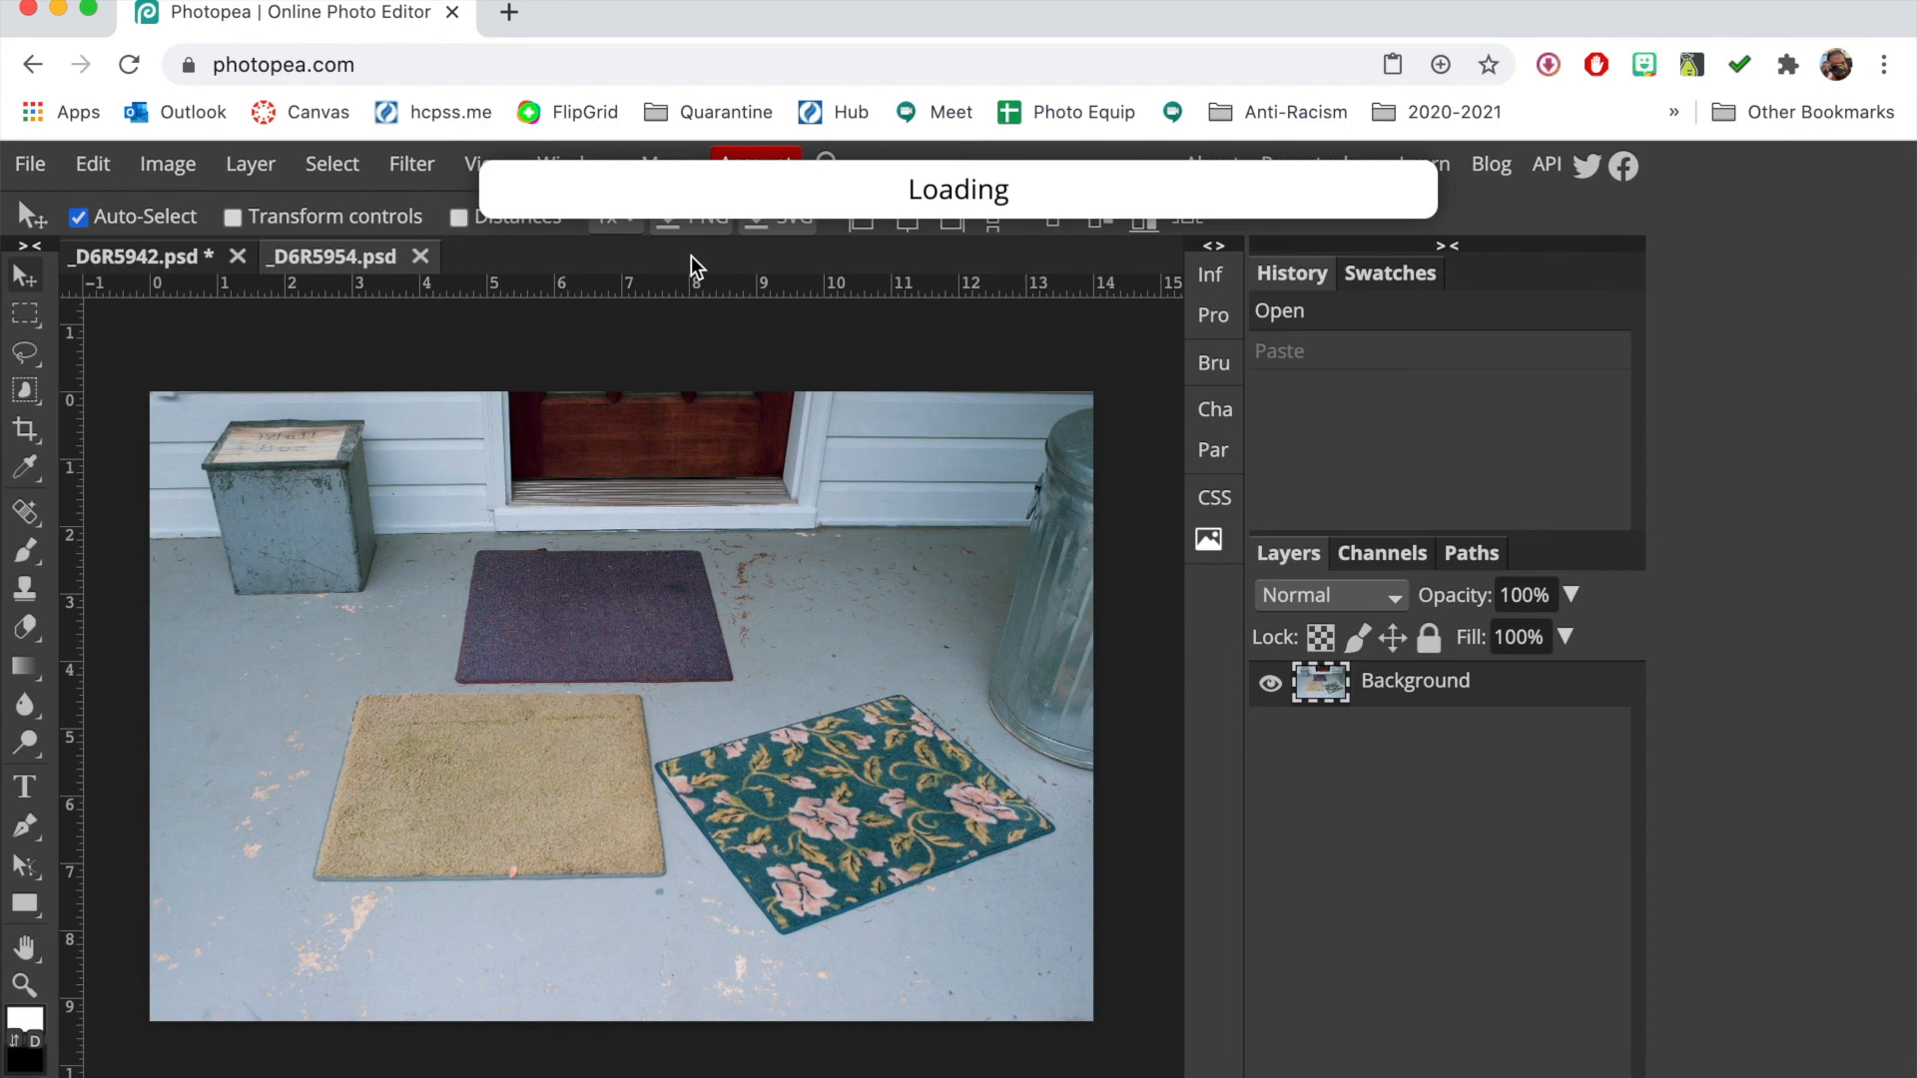
{"action": "scroll", "coordinate": [435, 509], "scroll_direction": "left", "scroll_amount": 1}
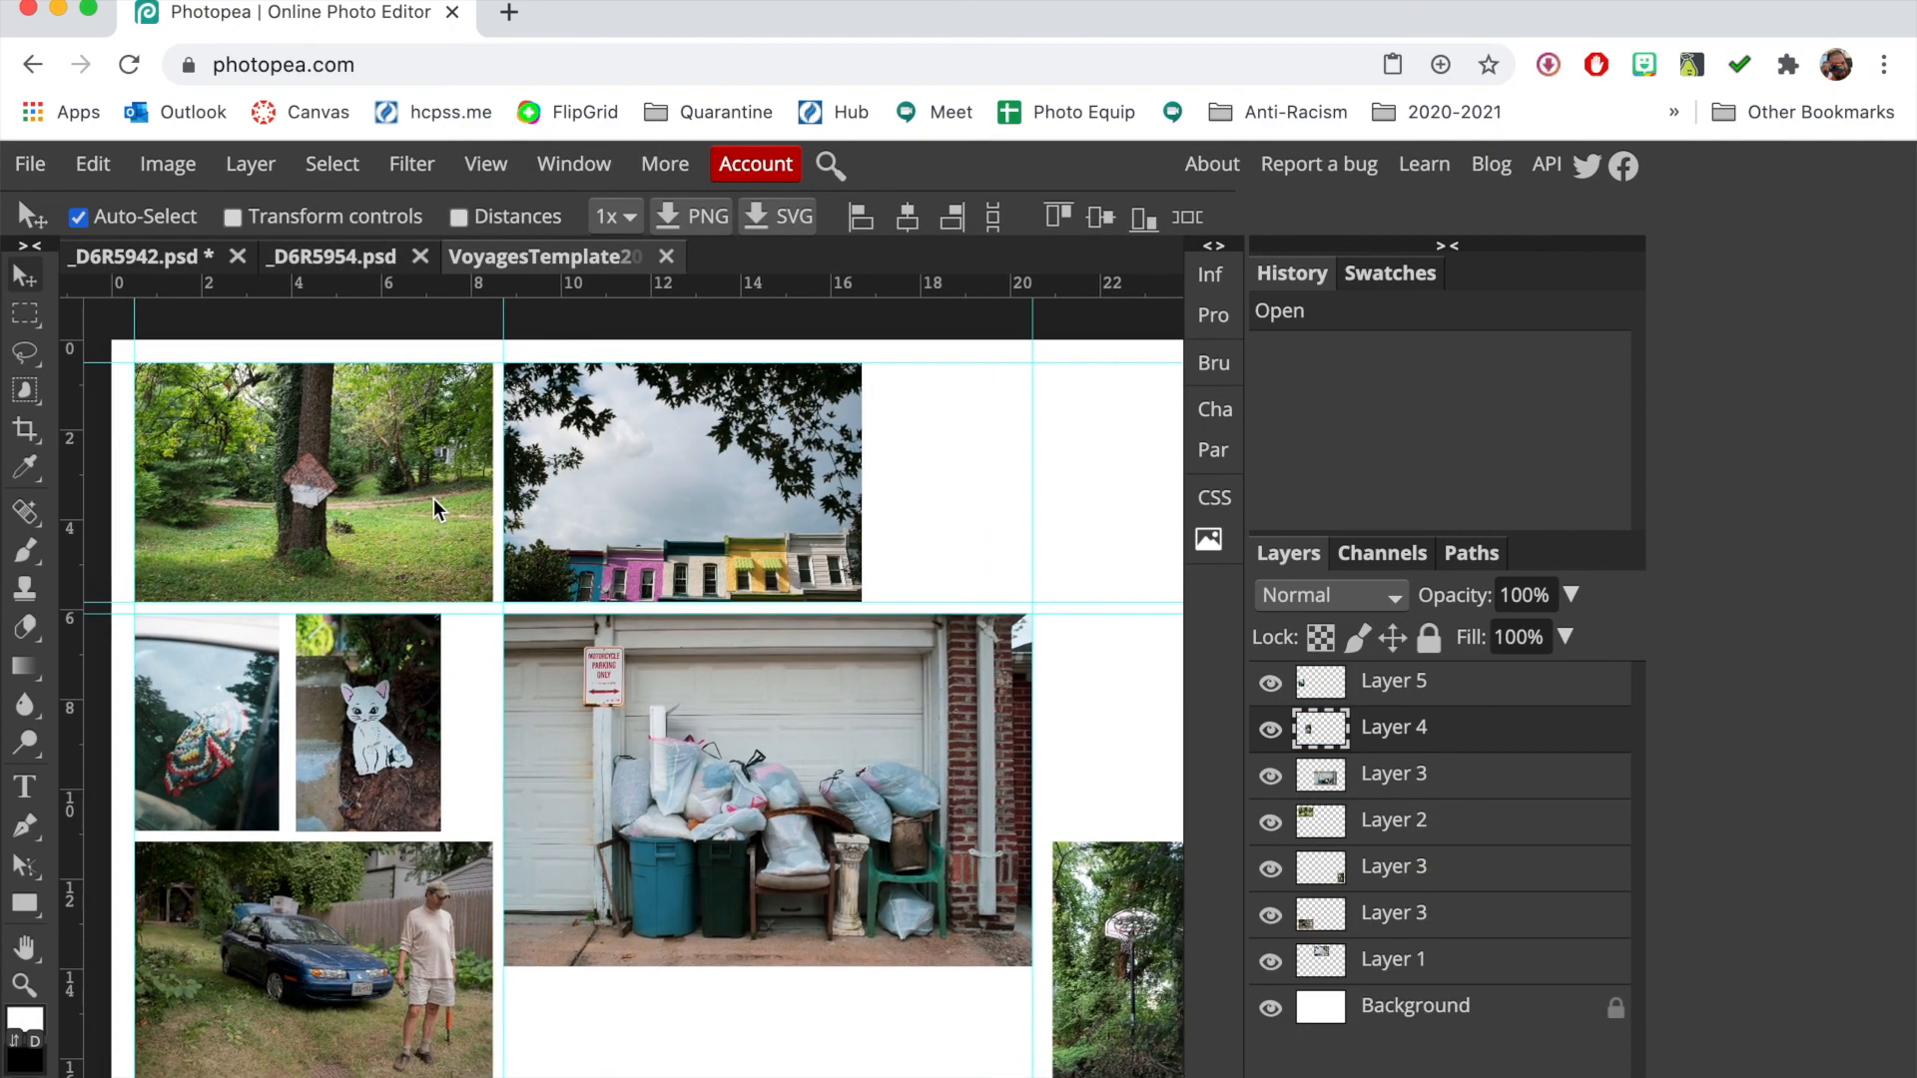
{"action": "key", "text": "super+minus"}
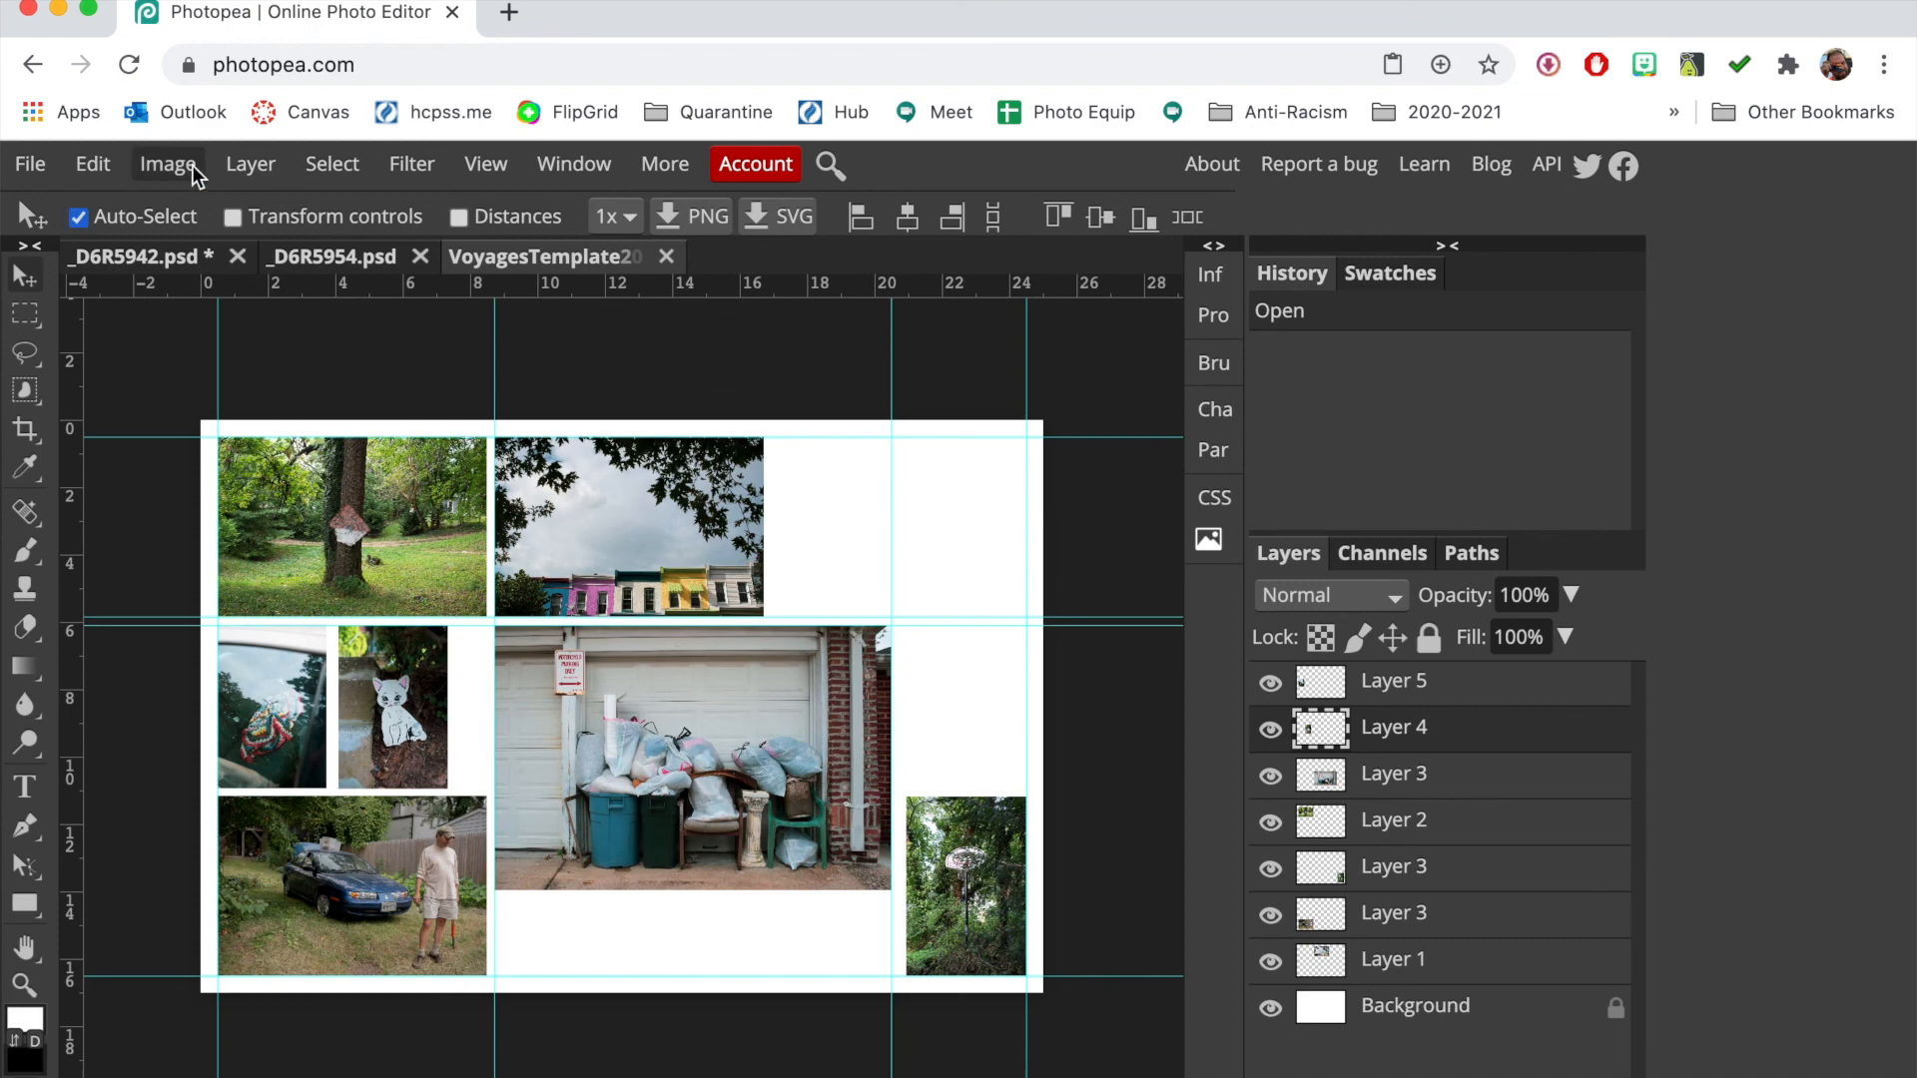
Flatten the layout's photo layers into a single background and clear all guides
{"action": "left_click", "coordinate": [252, 163]}
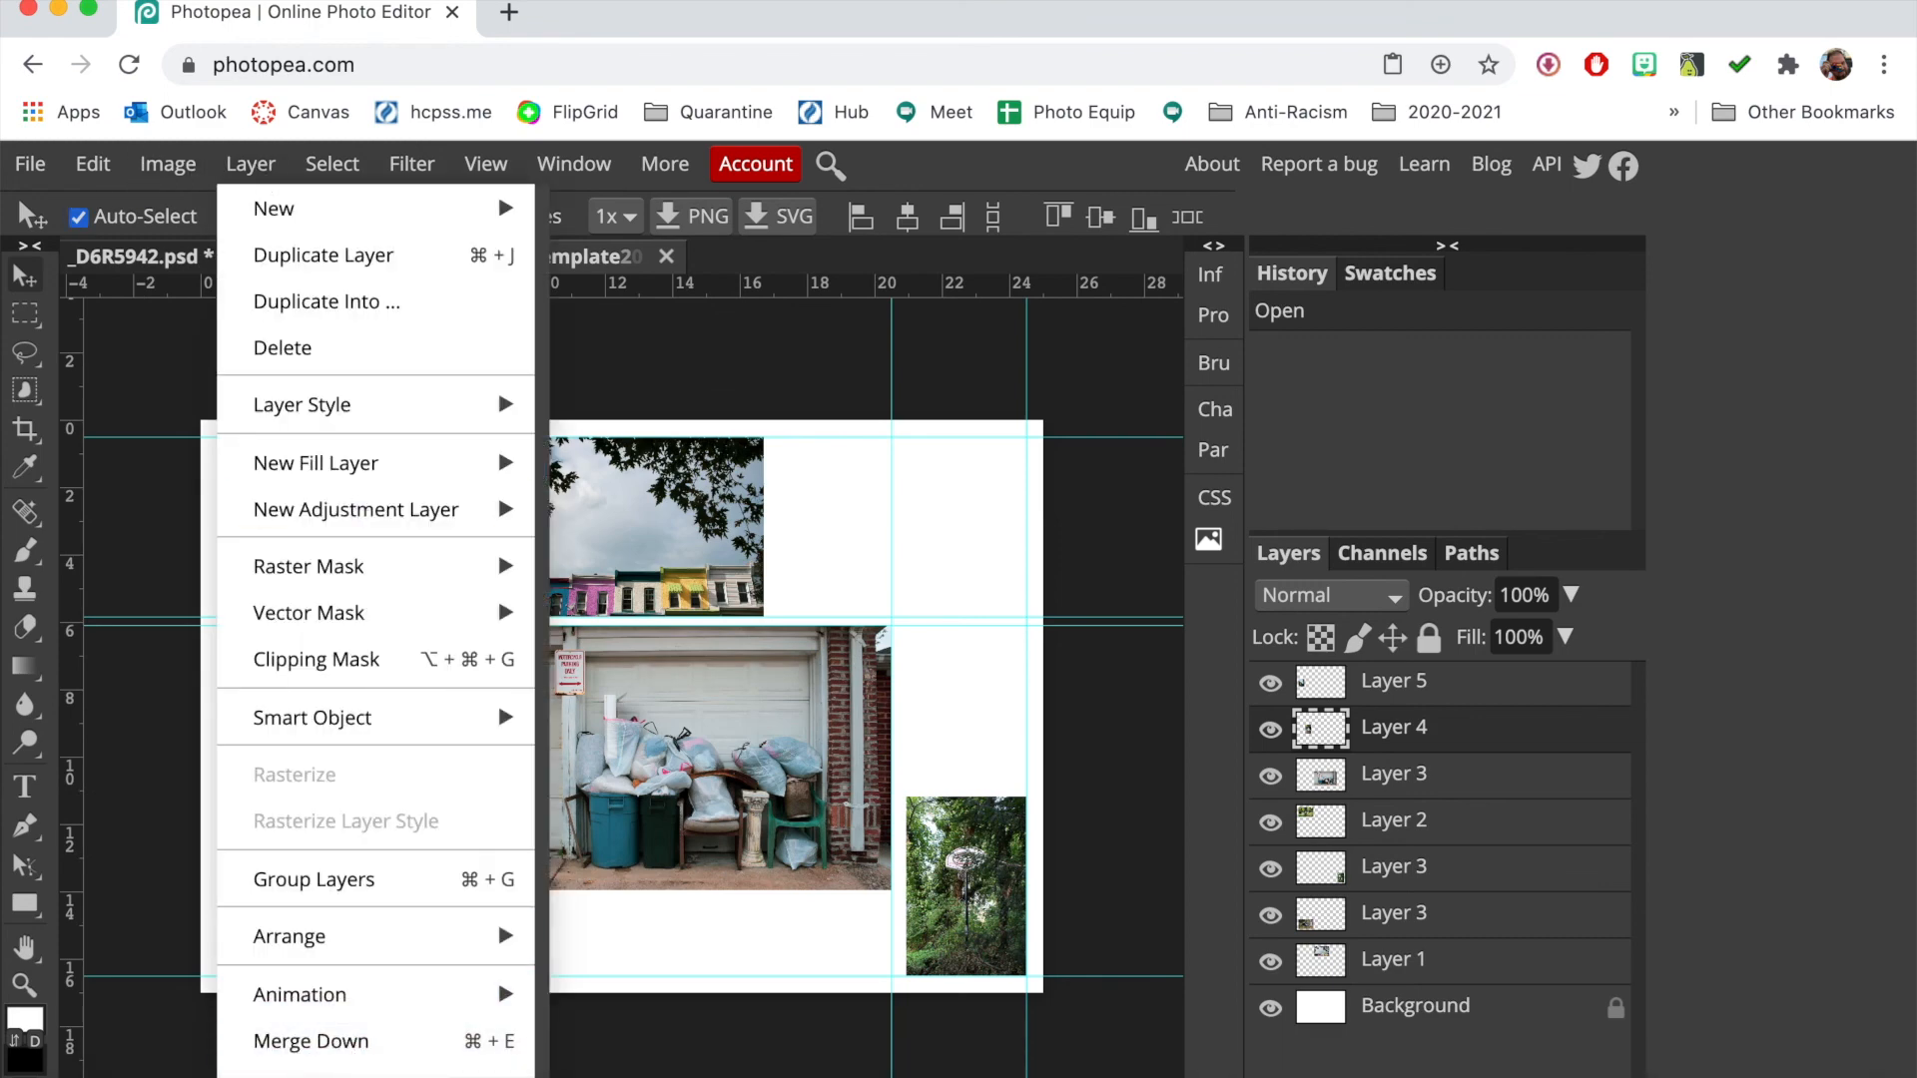
{"action": "left_click", "coordinate": [371, 1077]}
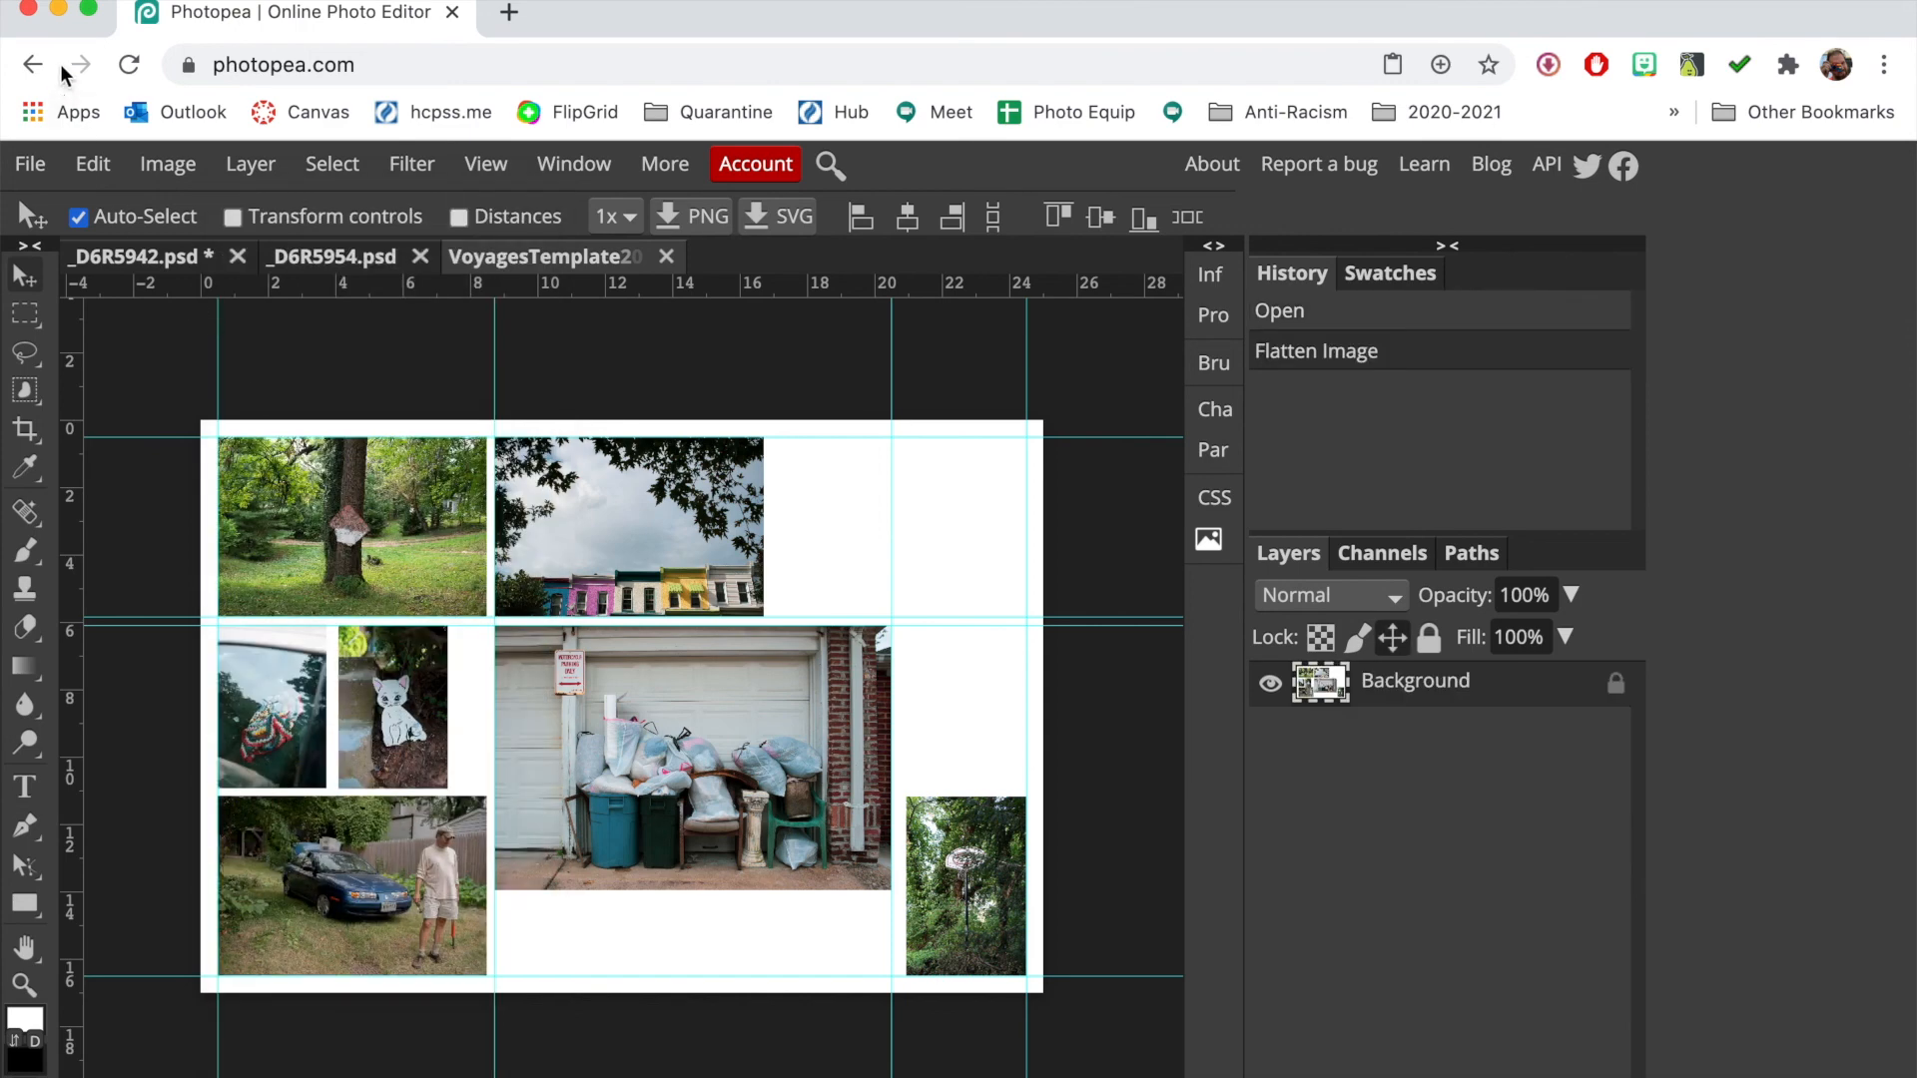
{"action": "left_click", "coordinate": [88, 18]}
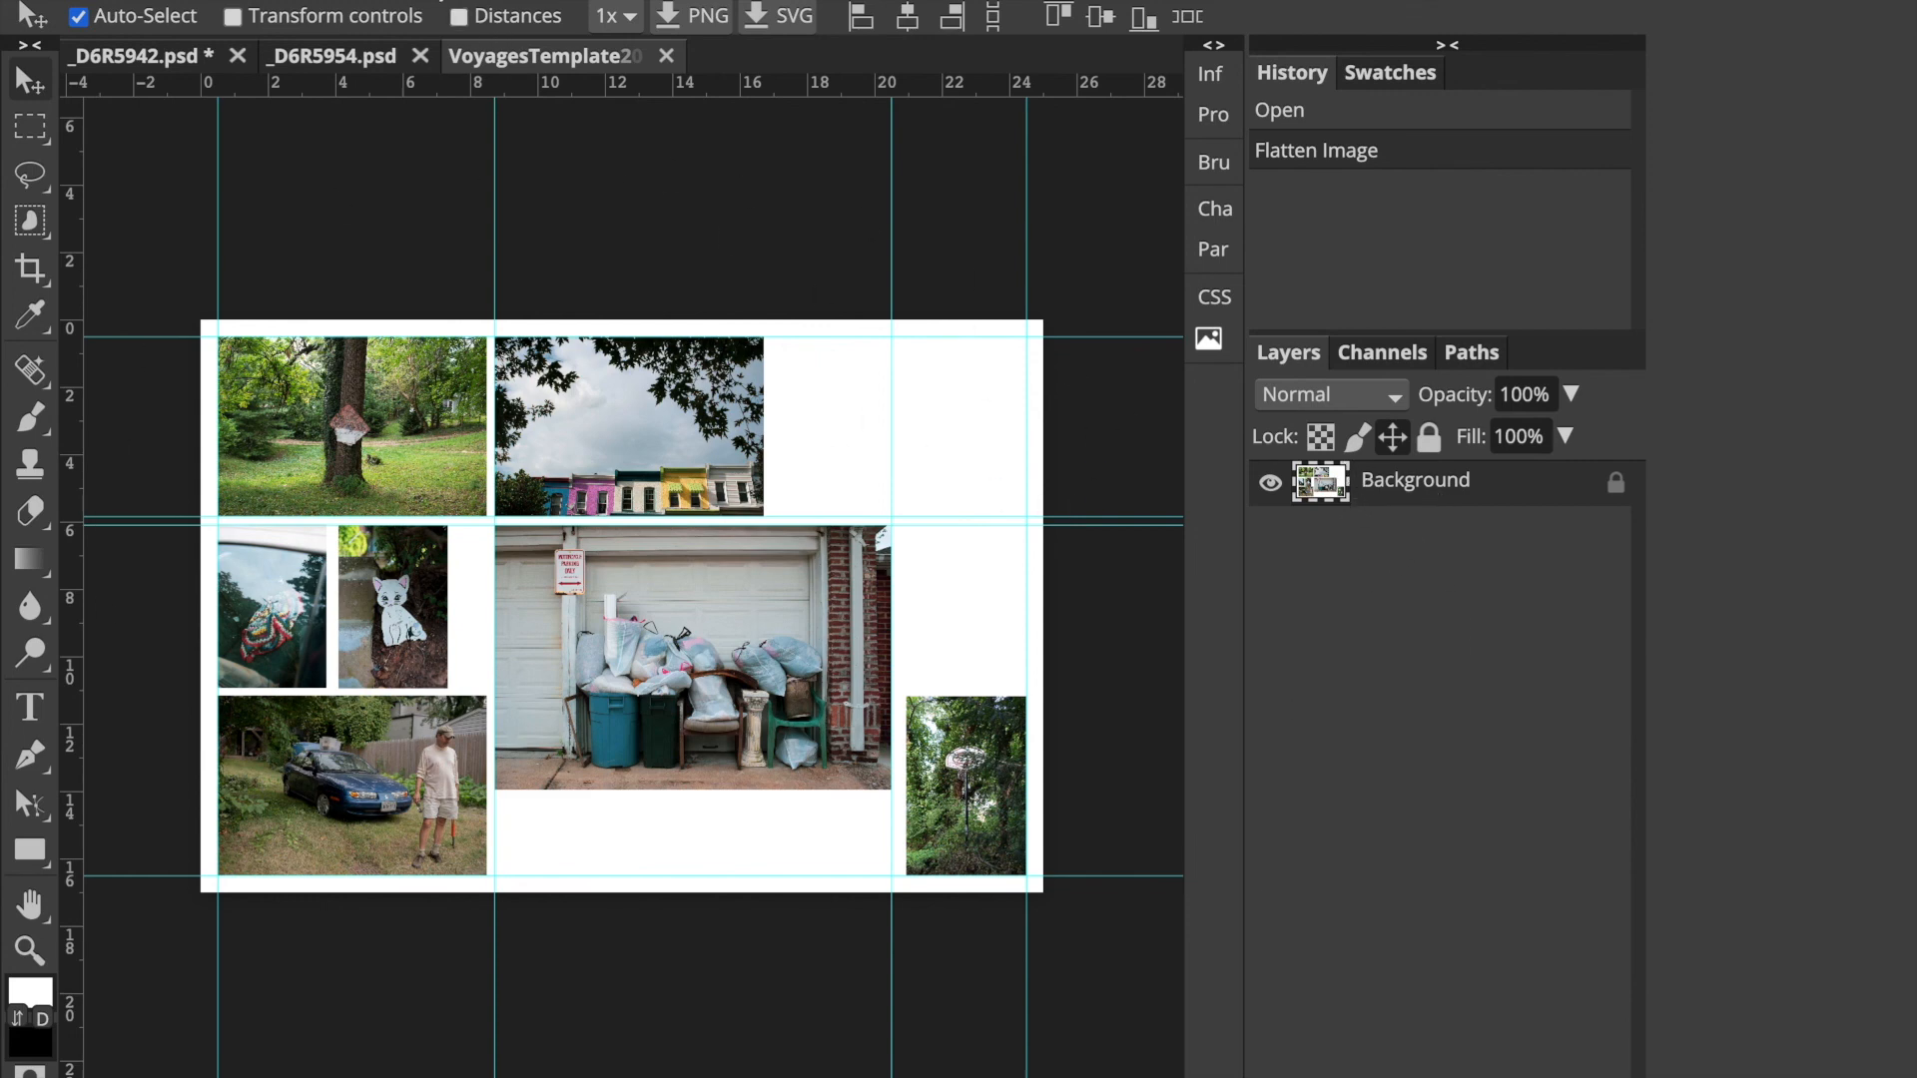
{"action": "left_click", "coordinate": [483, 0]}
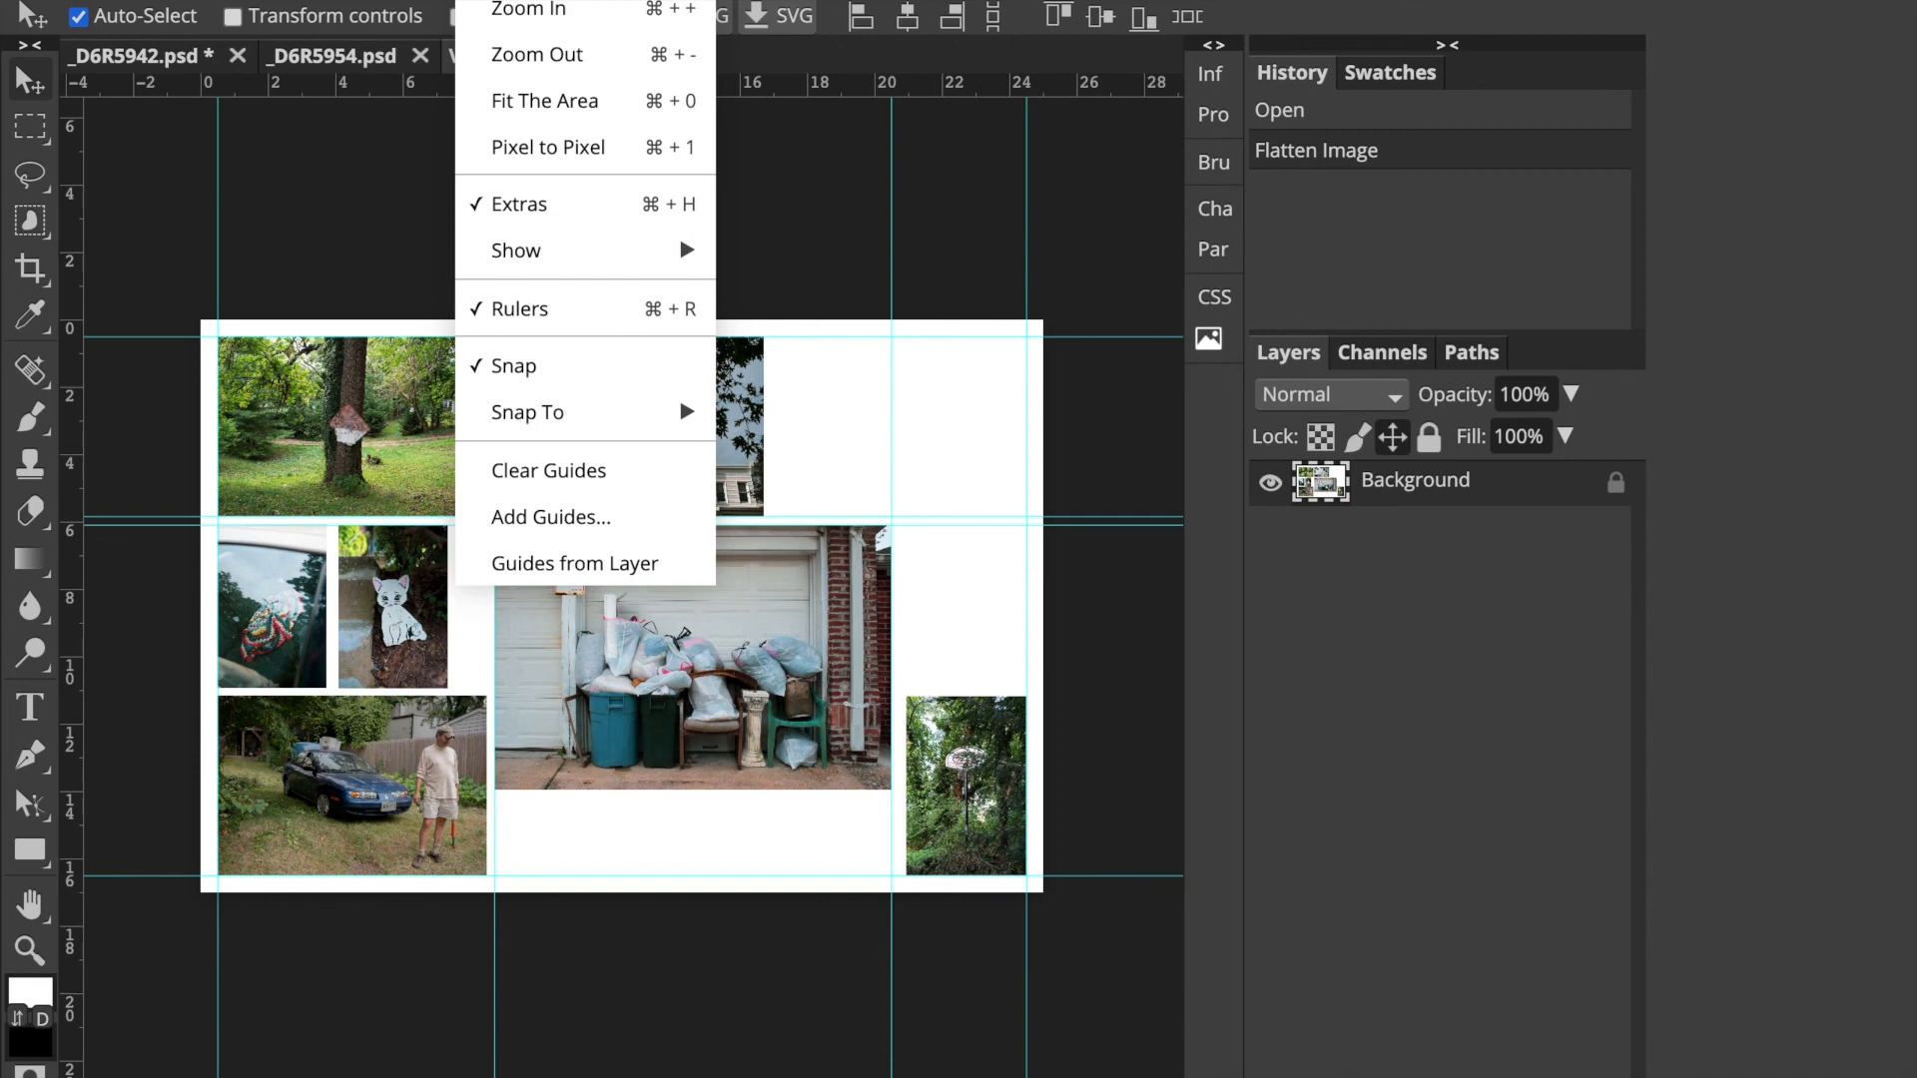
{"action": "left_click", "coordinate": [514, 471]}
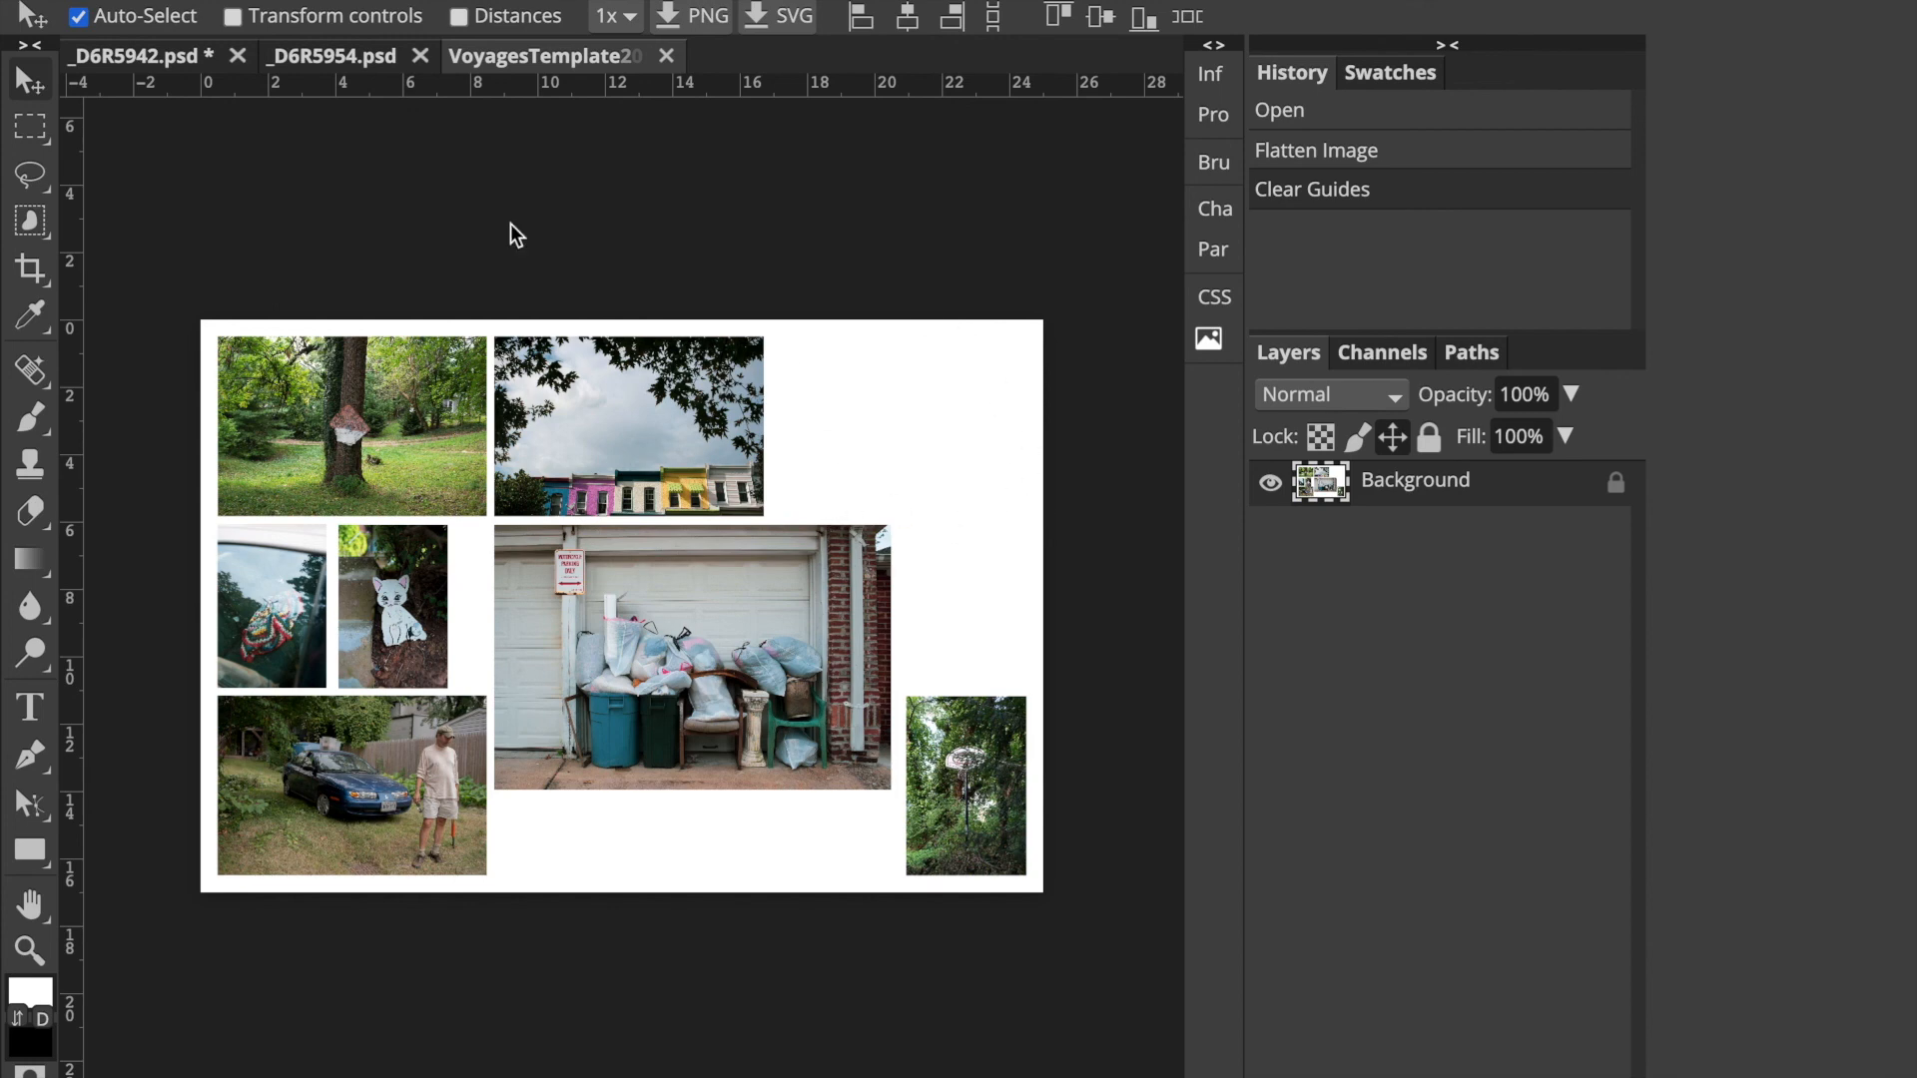
Export the flattened layout as a JPG at 100% quality, with the size units set to inches
{"action": "left_click", "coordinate": [89, 0]}
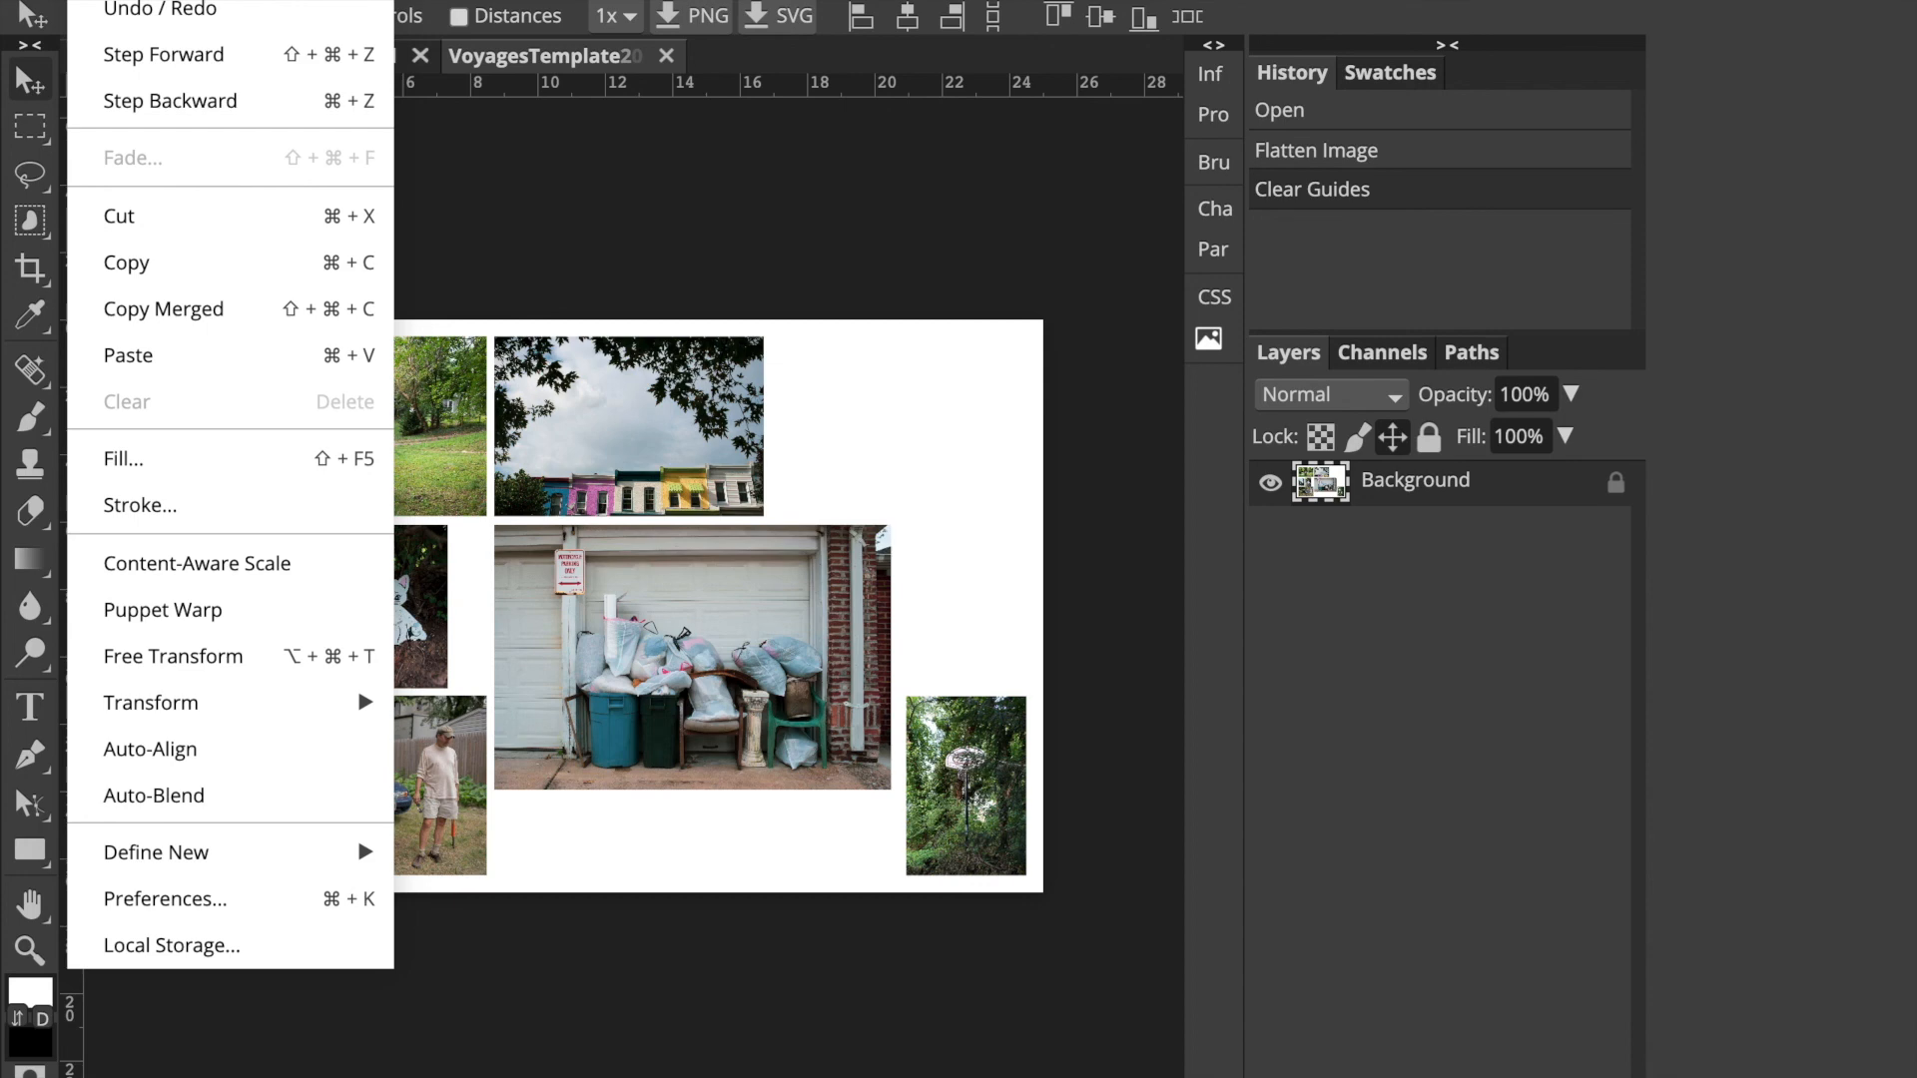
{"action": "mouse_move", "coordinate": [36, 0]}
{"action": "mouse_move", "coordinate": [64, 404]}
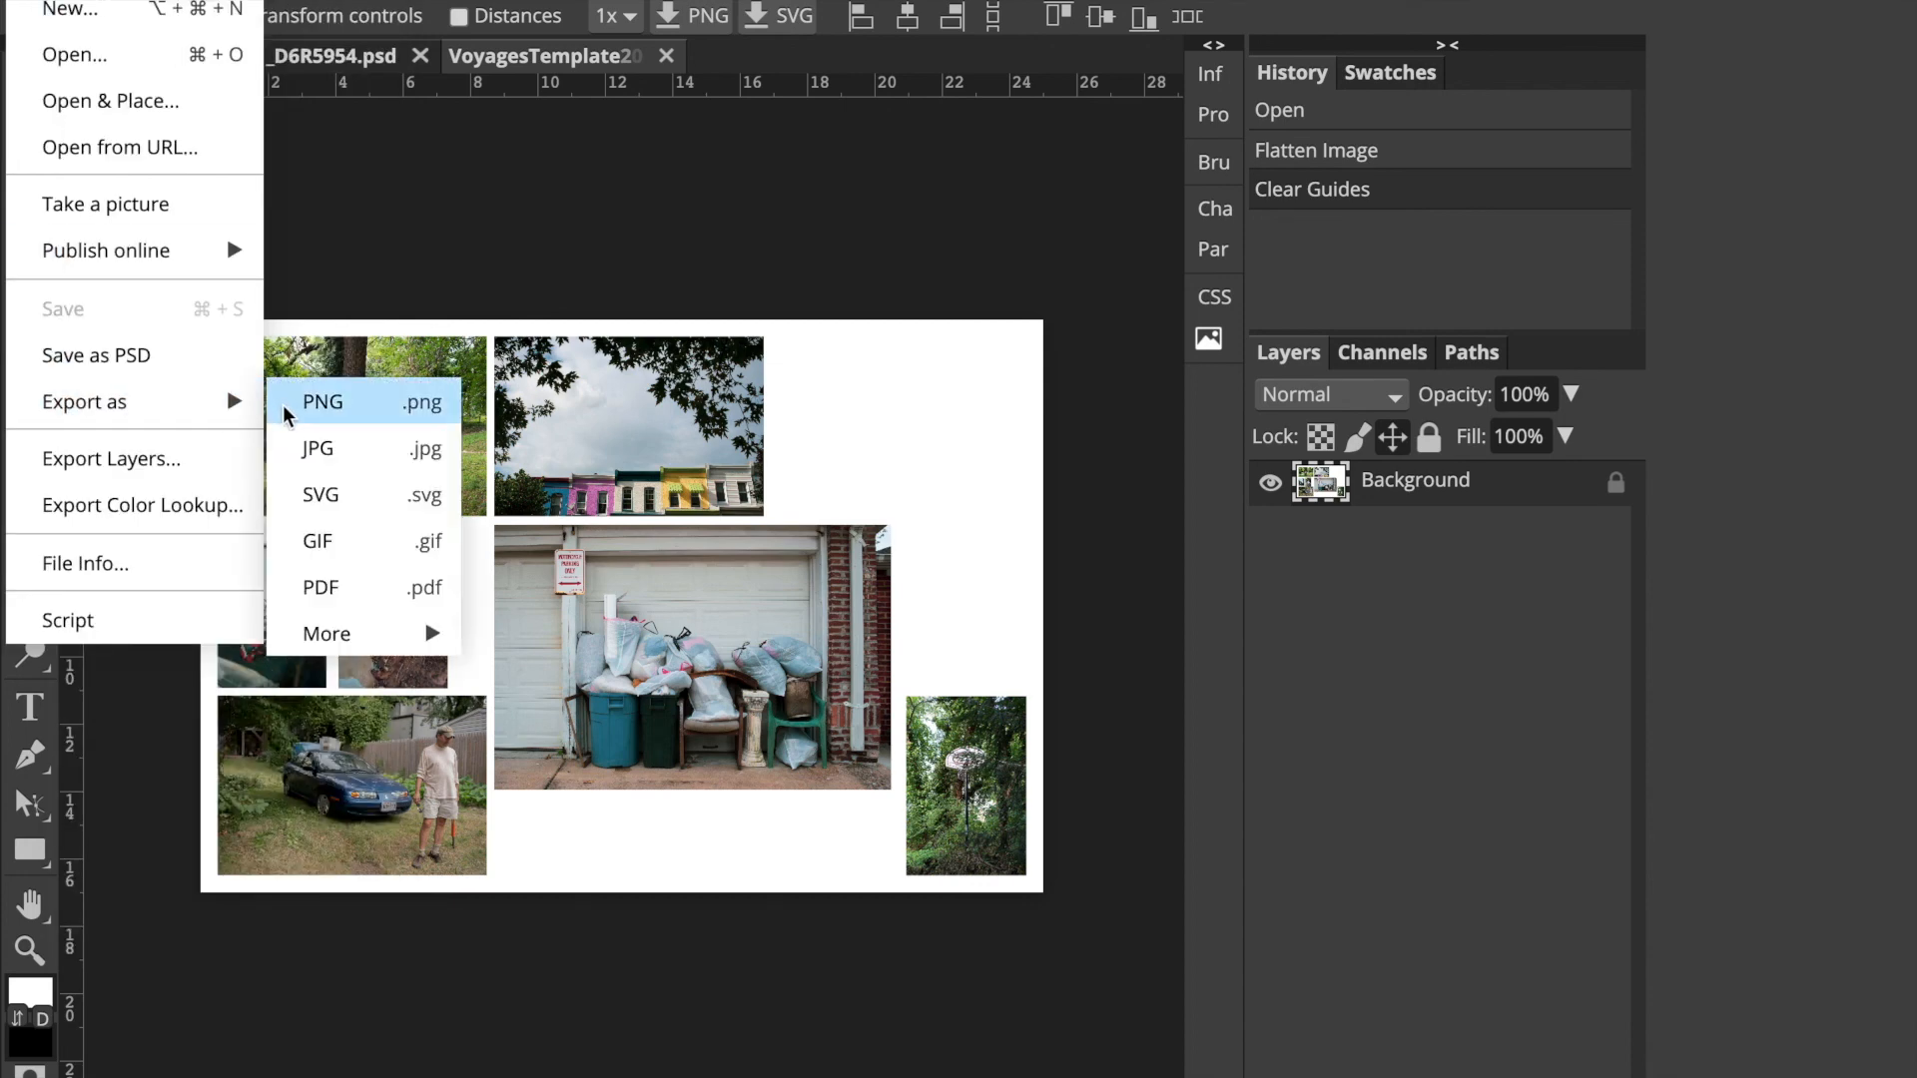
{"action": "left_click", "coordinate": [324, 452]}
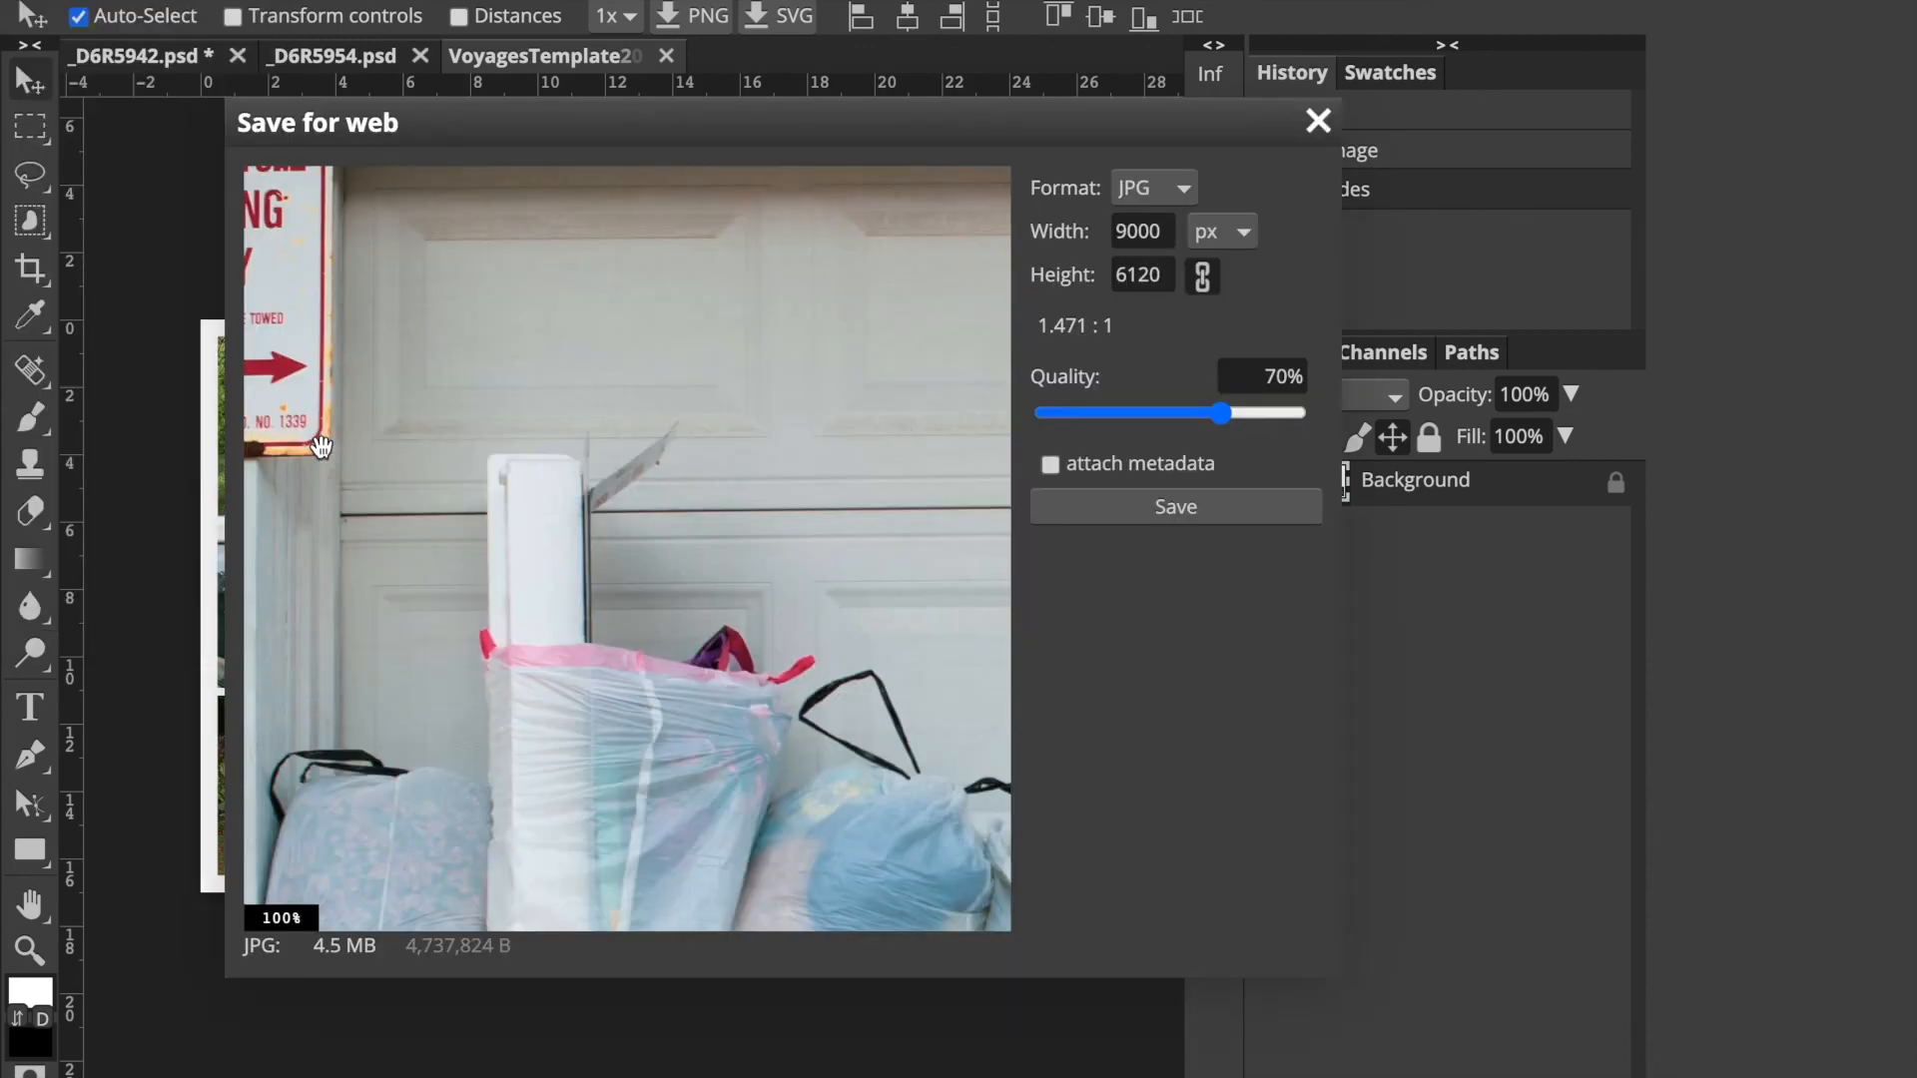
{"action": "left_click_drag", "start_coordinate": [1220, 413], "coordinate": [1310, 429]}
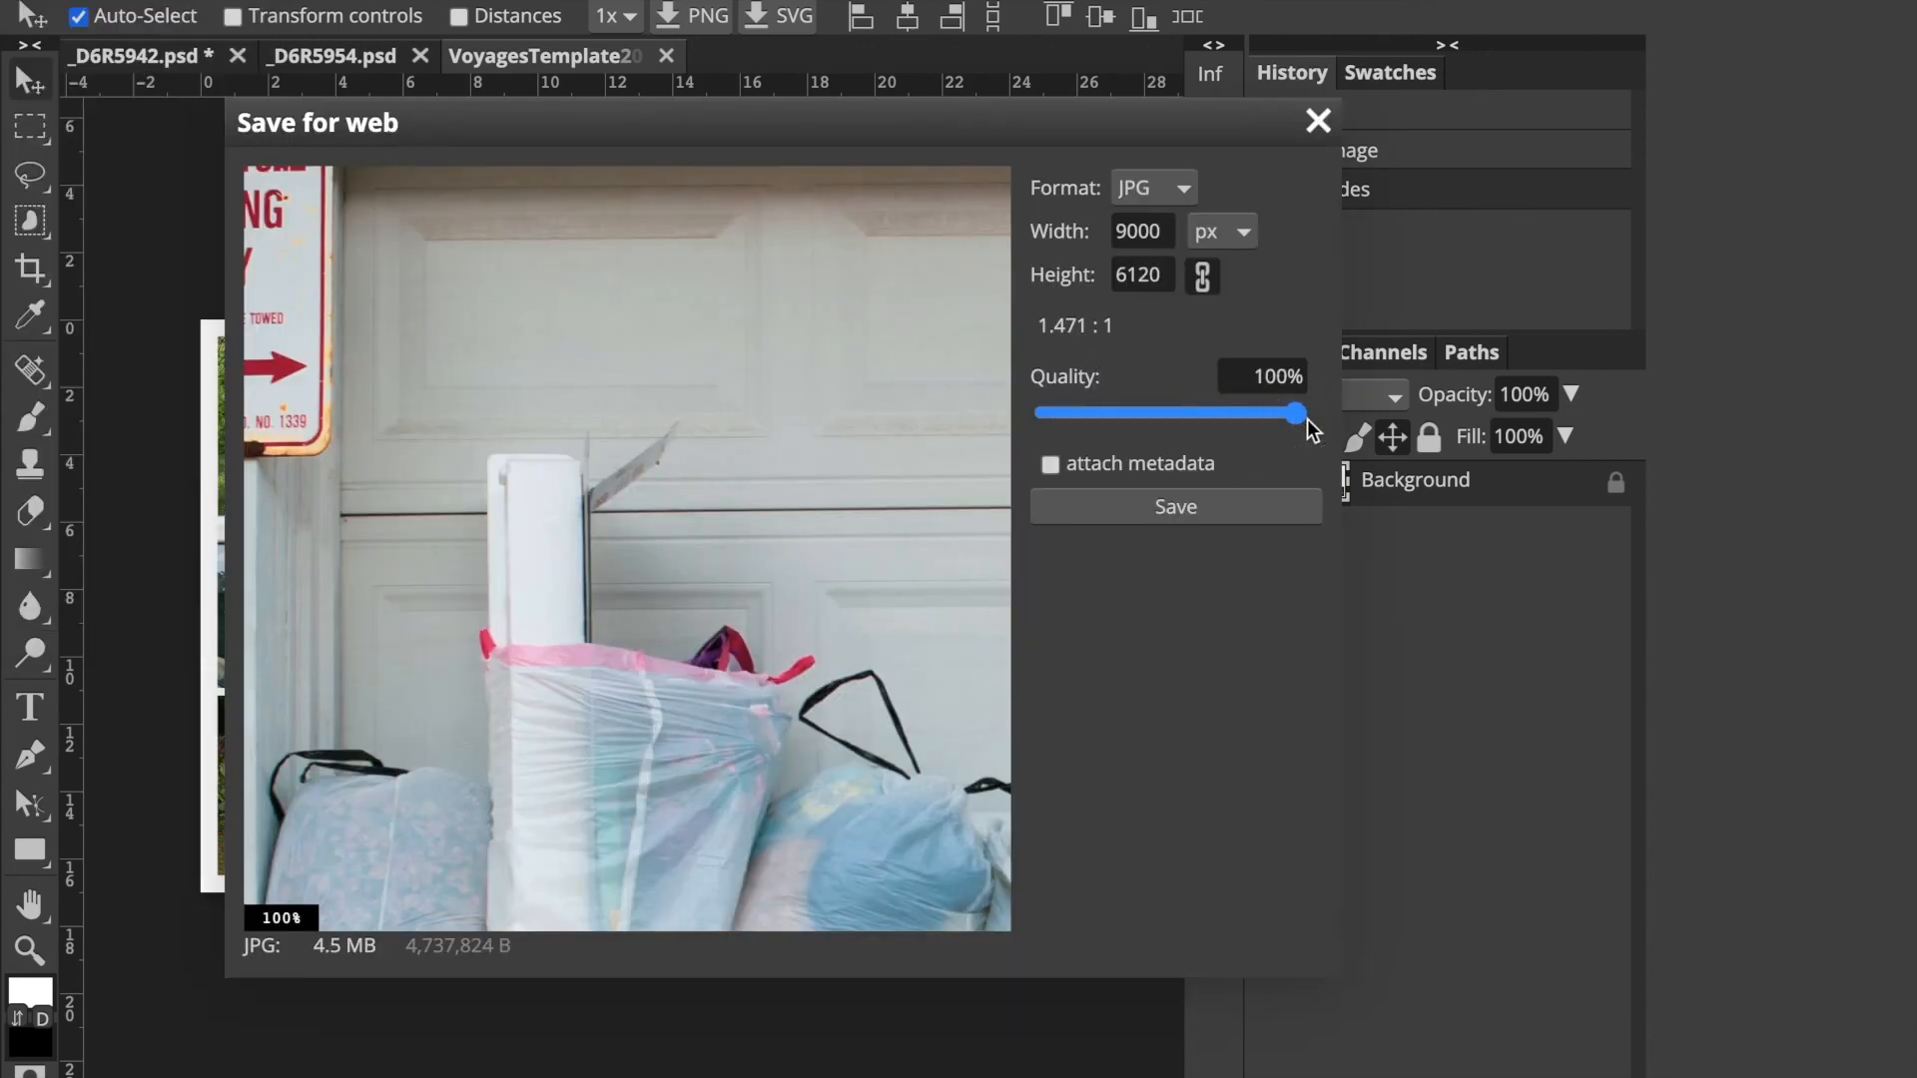
{"action": "left_click", "coordinate": [1243, 235]}
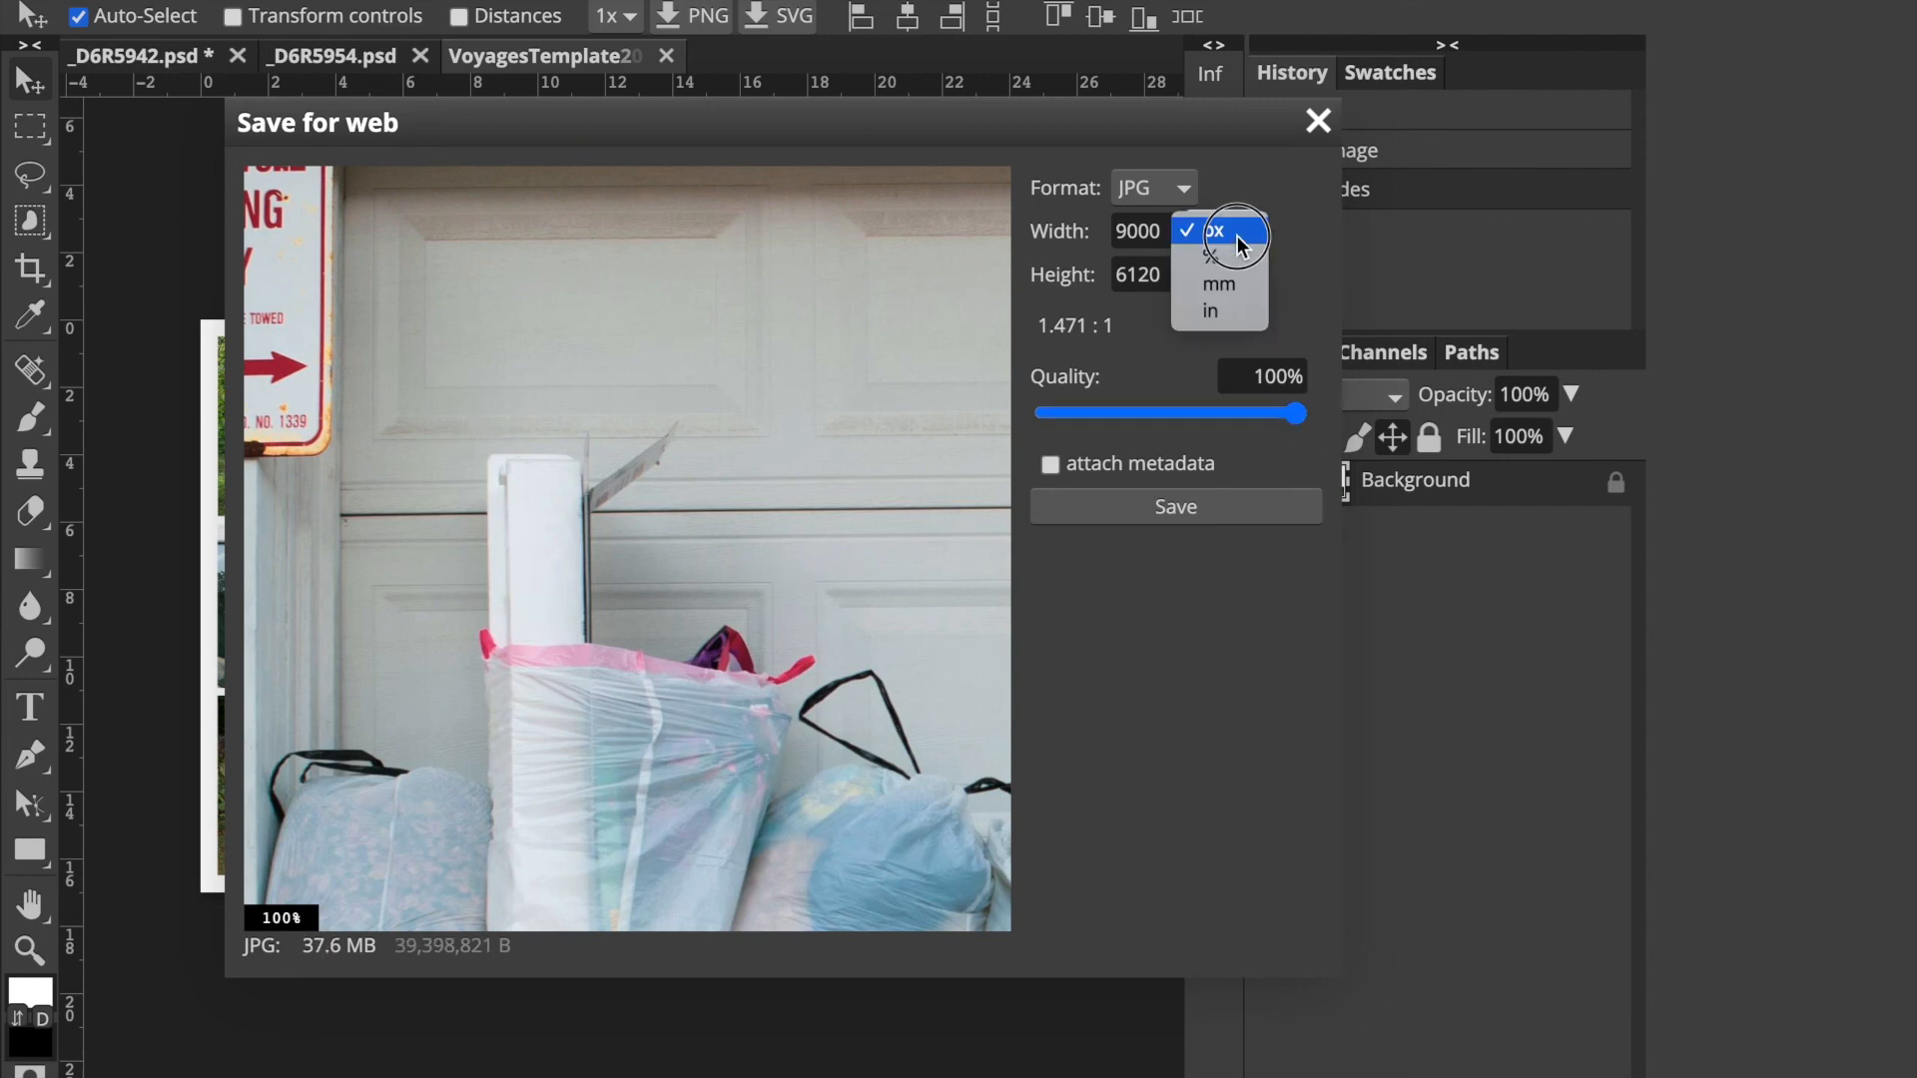
{"action": "left_click", "coordinate": [1238, 313]}
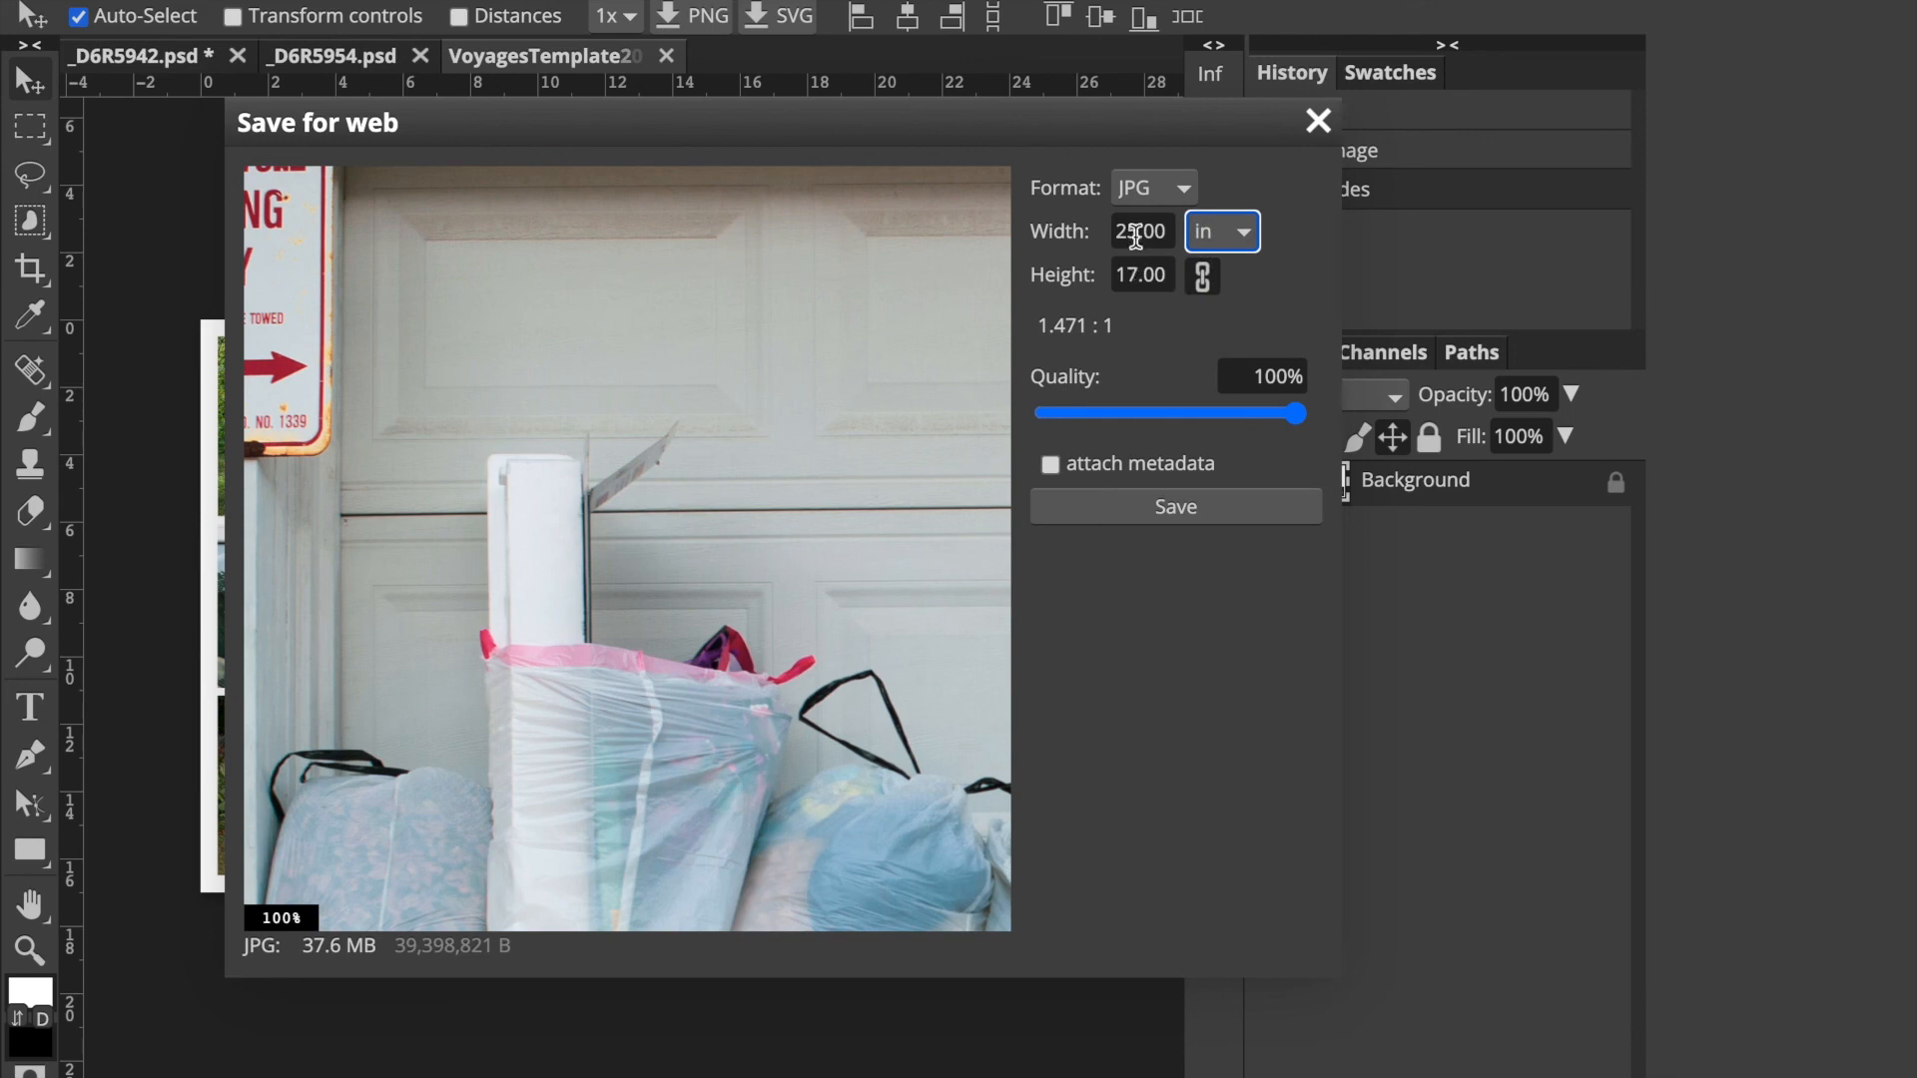
{"action": "left_click", "coordinate": [1180, 509]}
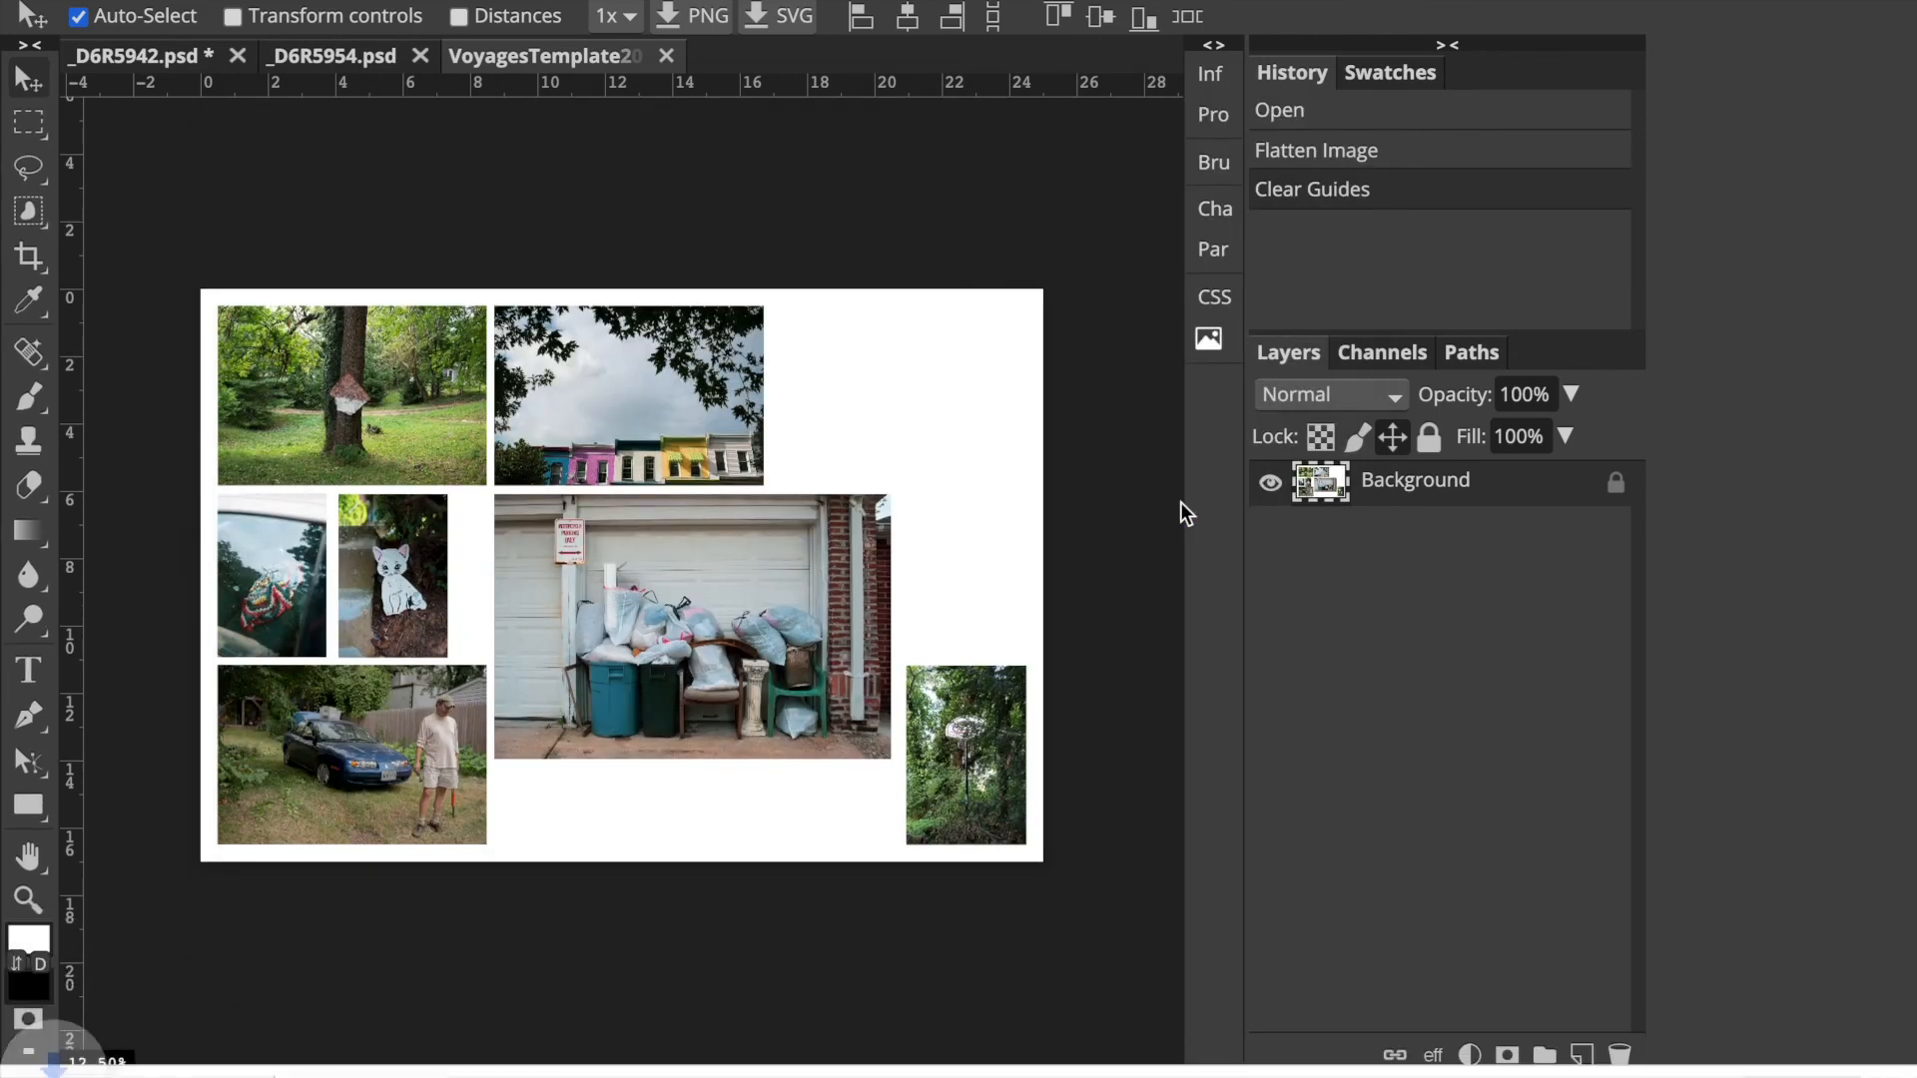
Switch to Finder and compare the exported VoyagesTemplate2020.jpg with VoyagesTemplate2020.psd in the Downloads folder
{"action": "mouse_move", "coordinate": [1605, 1076]}
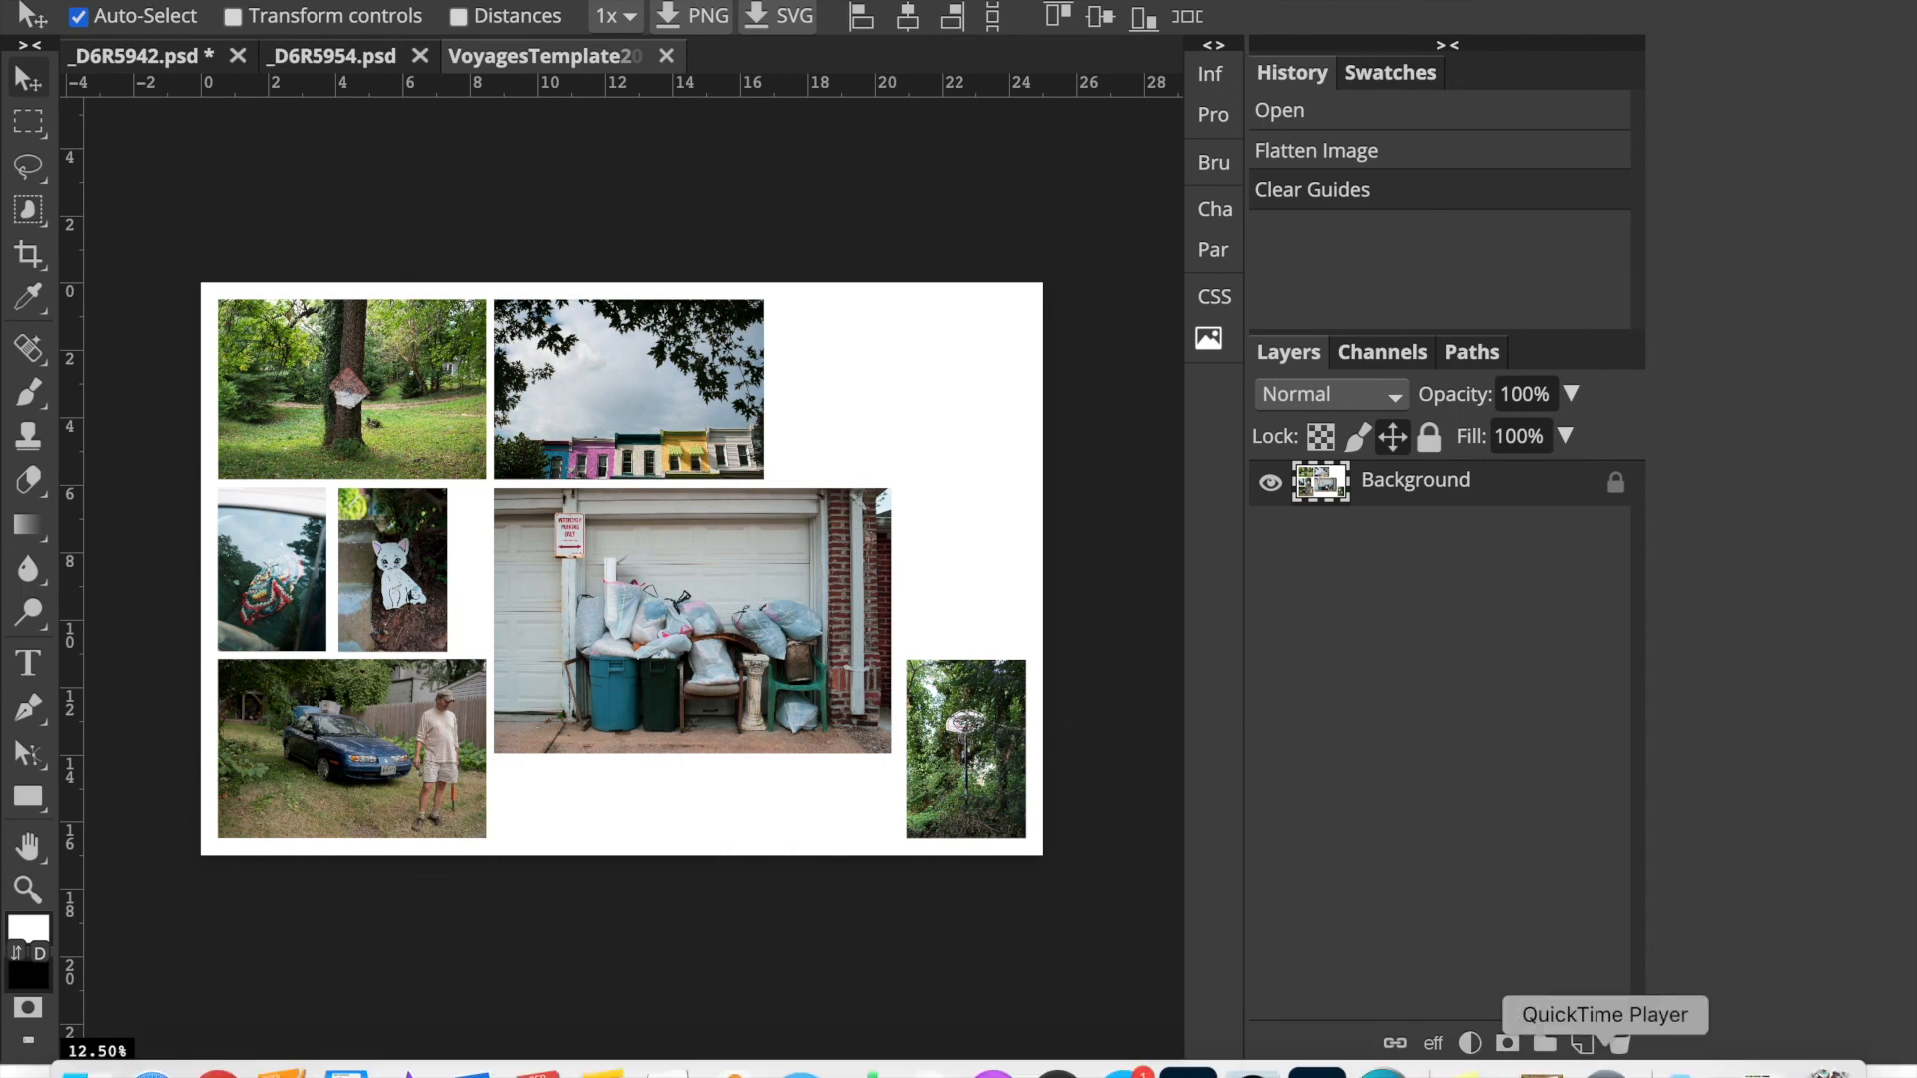
{"action": "left_click", "coordinate": [1762, 1070]}
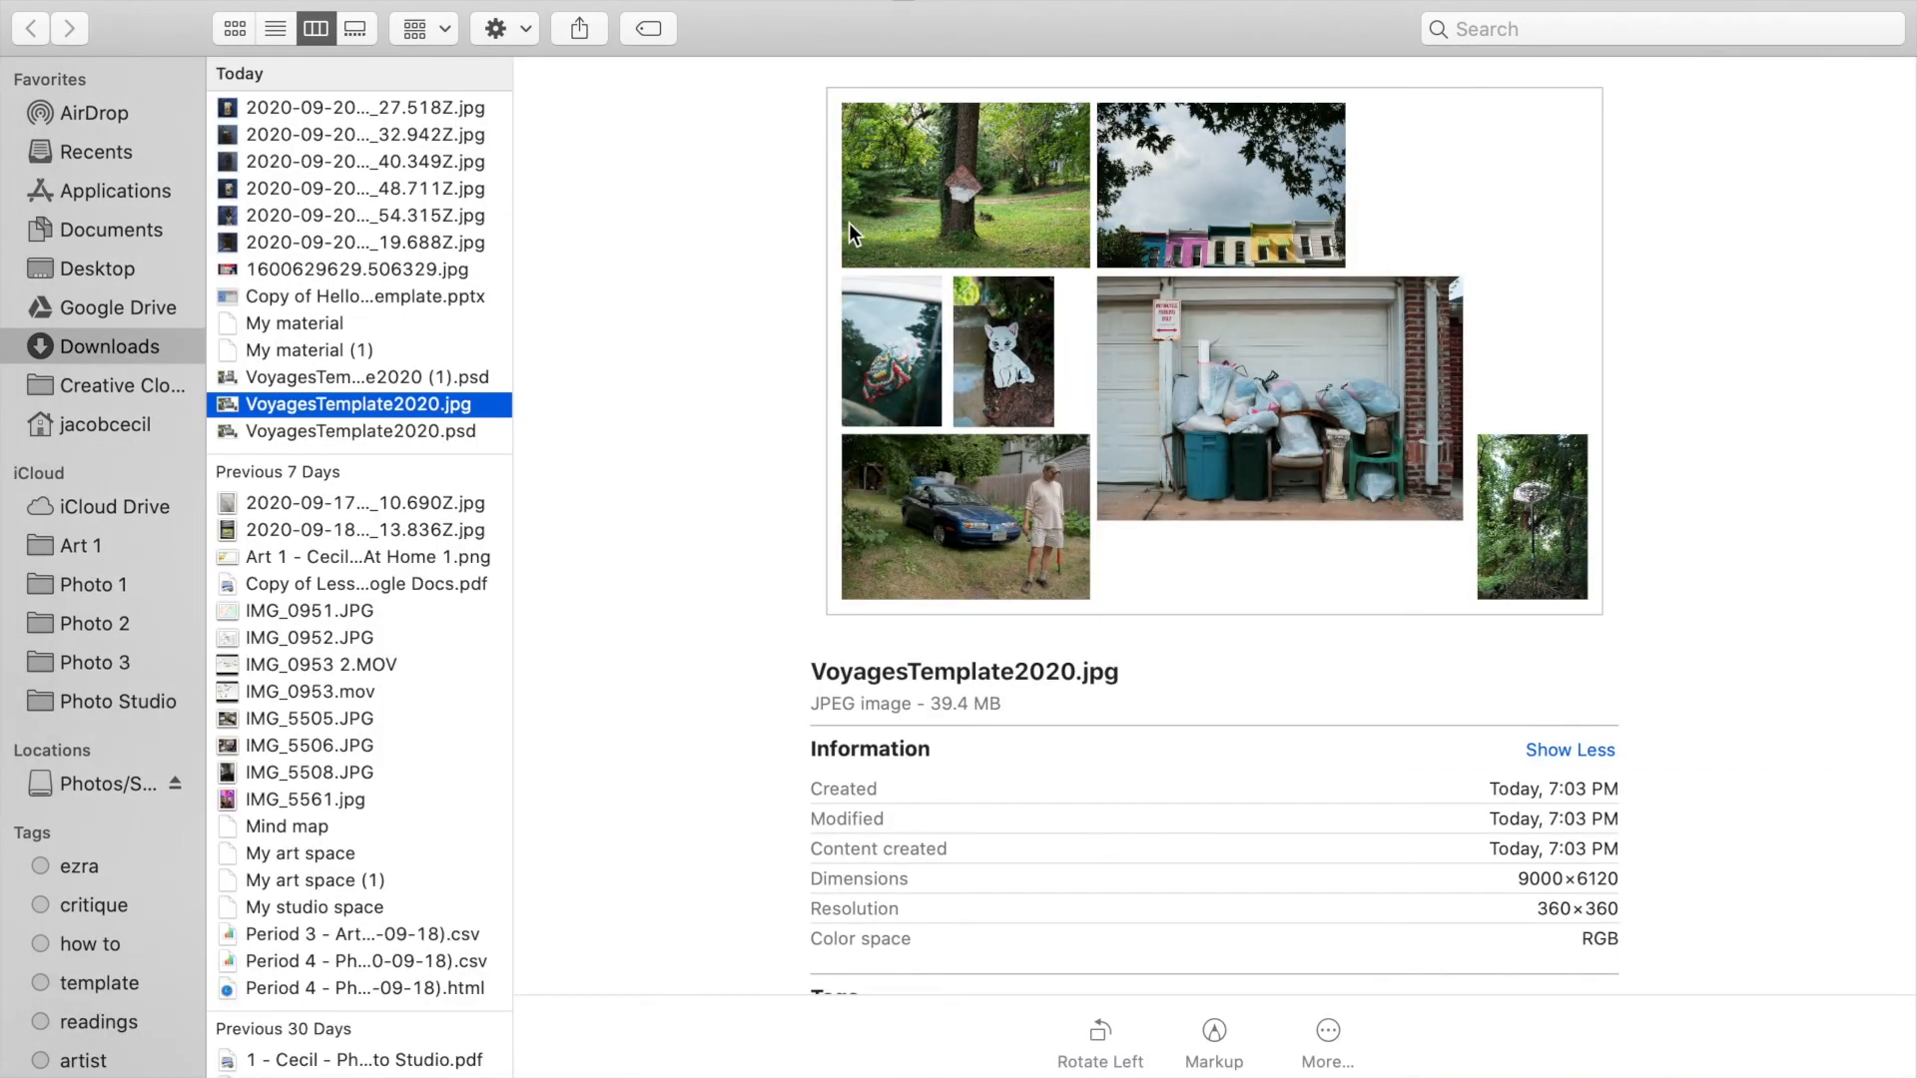
{"action": "left_click", "coordinate": [358, 435]}
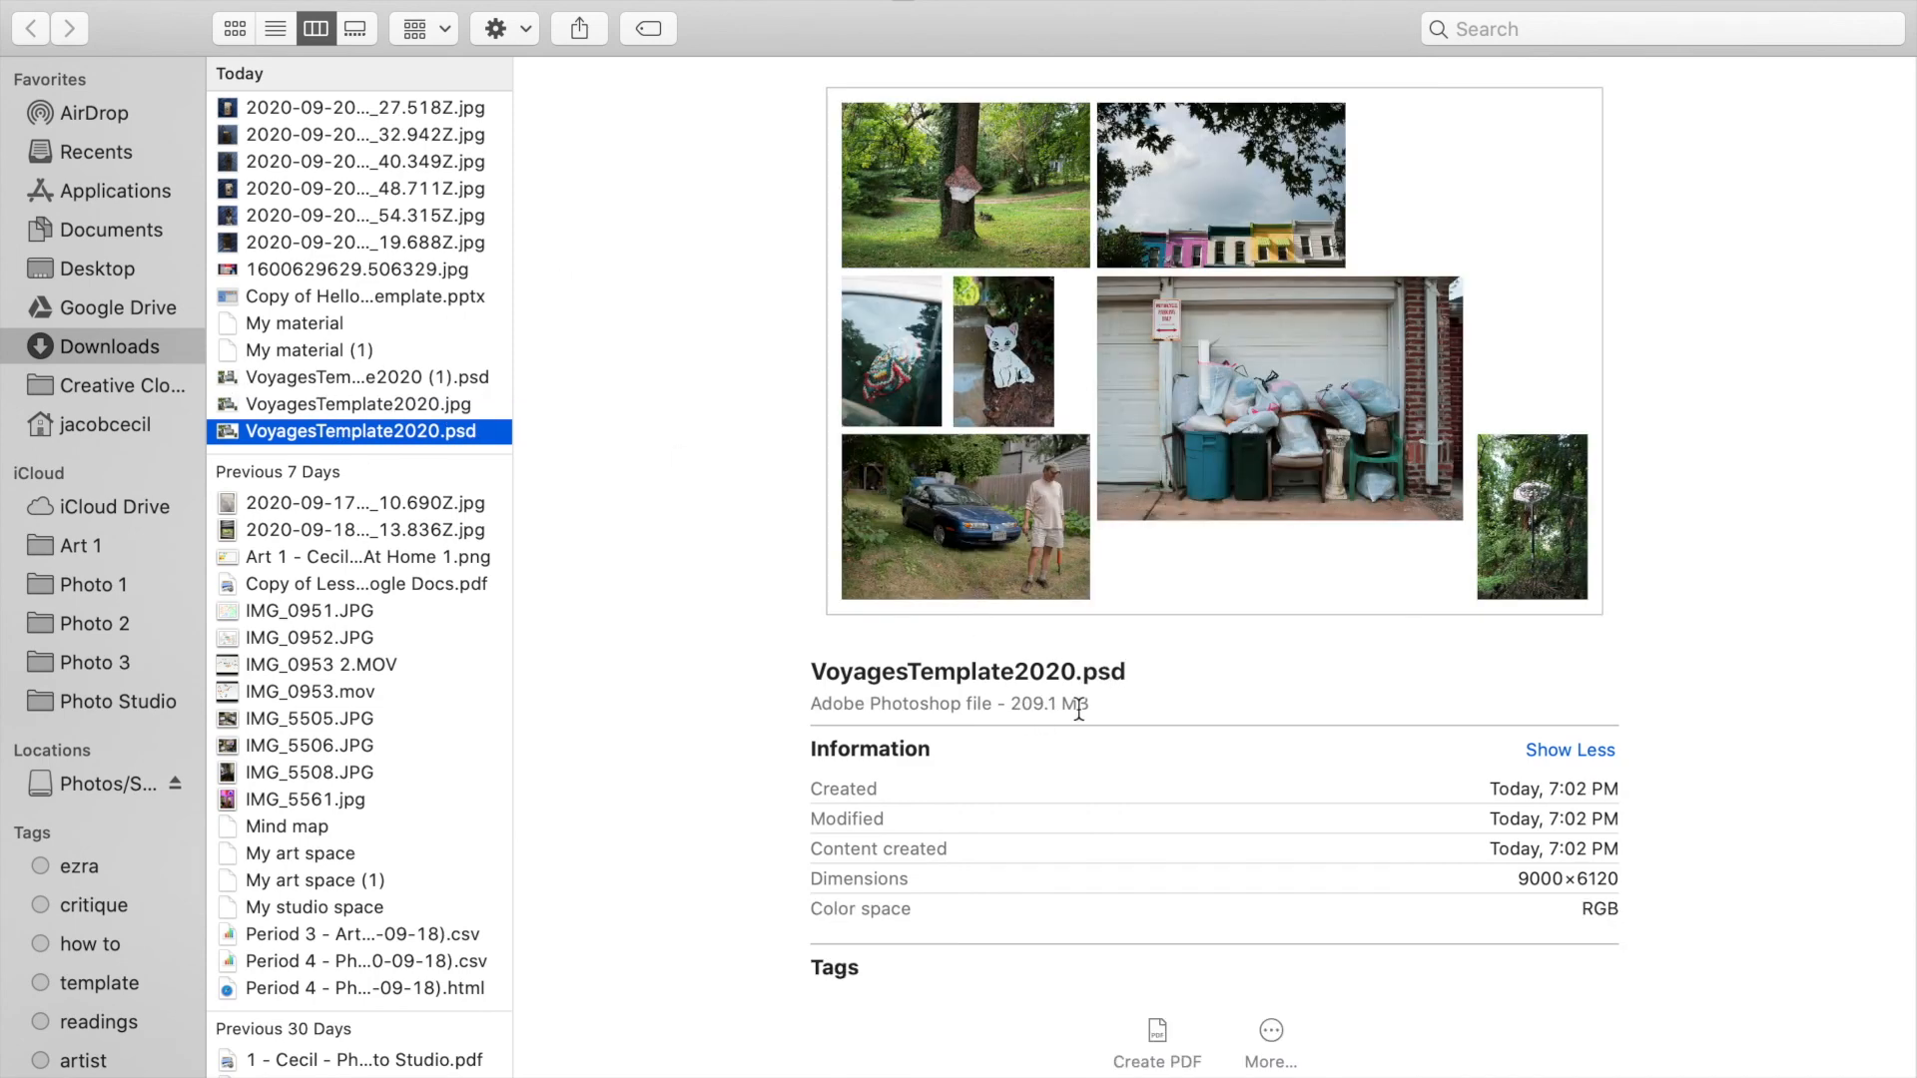
Rename the exported VoyagesTemplate2020.jpg to Voyages followed by an underscore and the photographer's surname, keeping the .jpg extension
{"action": "left_click", "coordinate": [326, 404]}
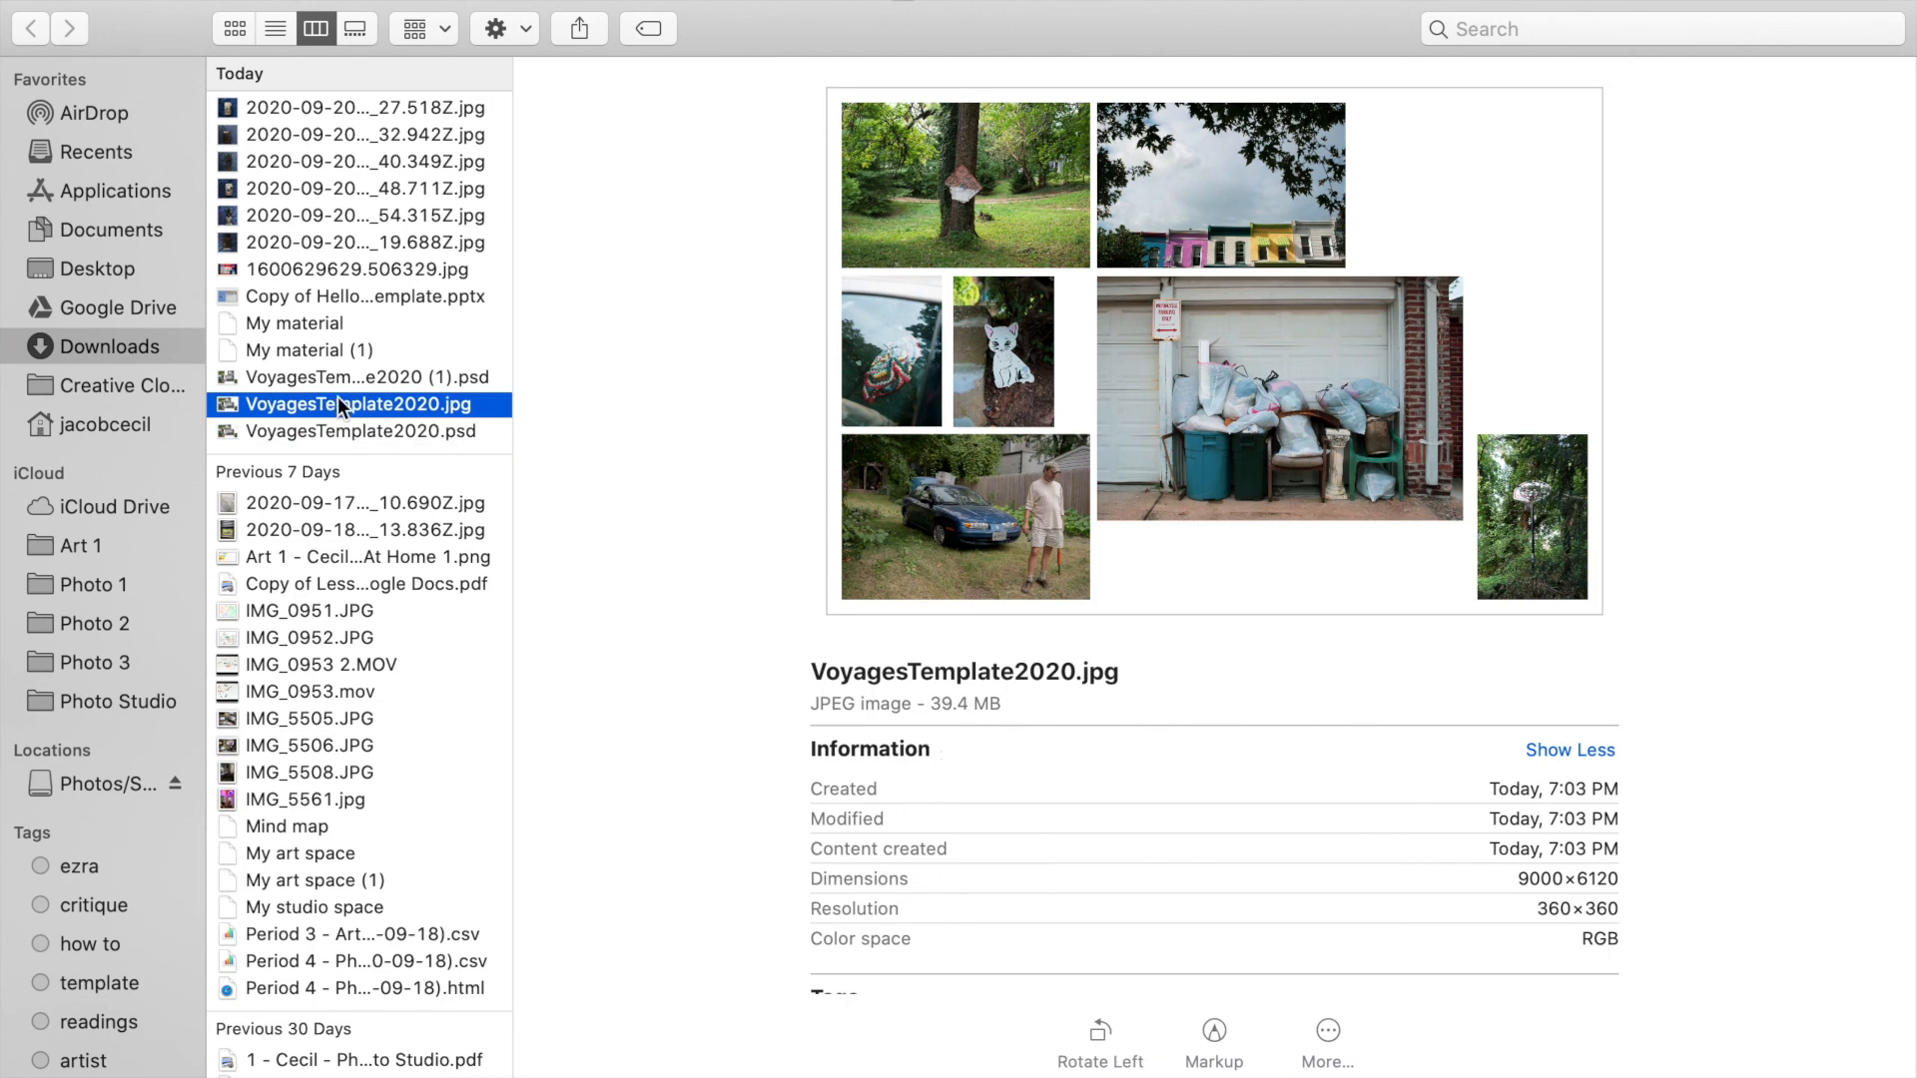
{"action": "left_click", "coordinate": [336, 403]}
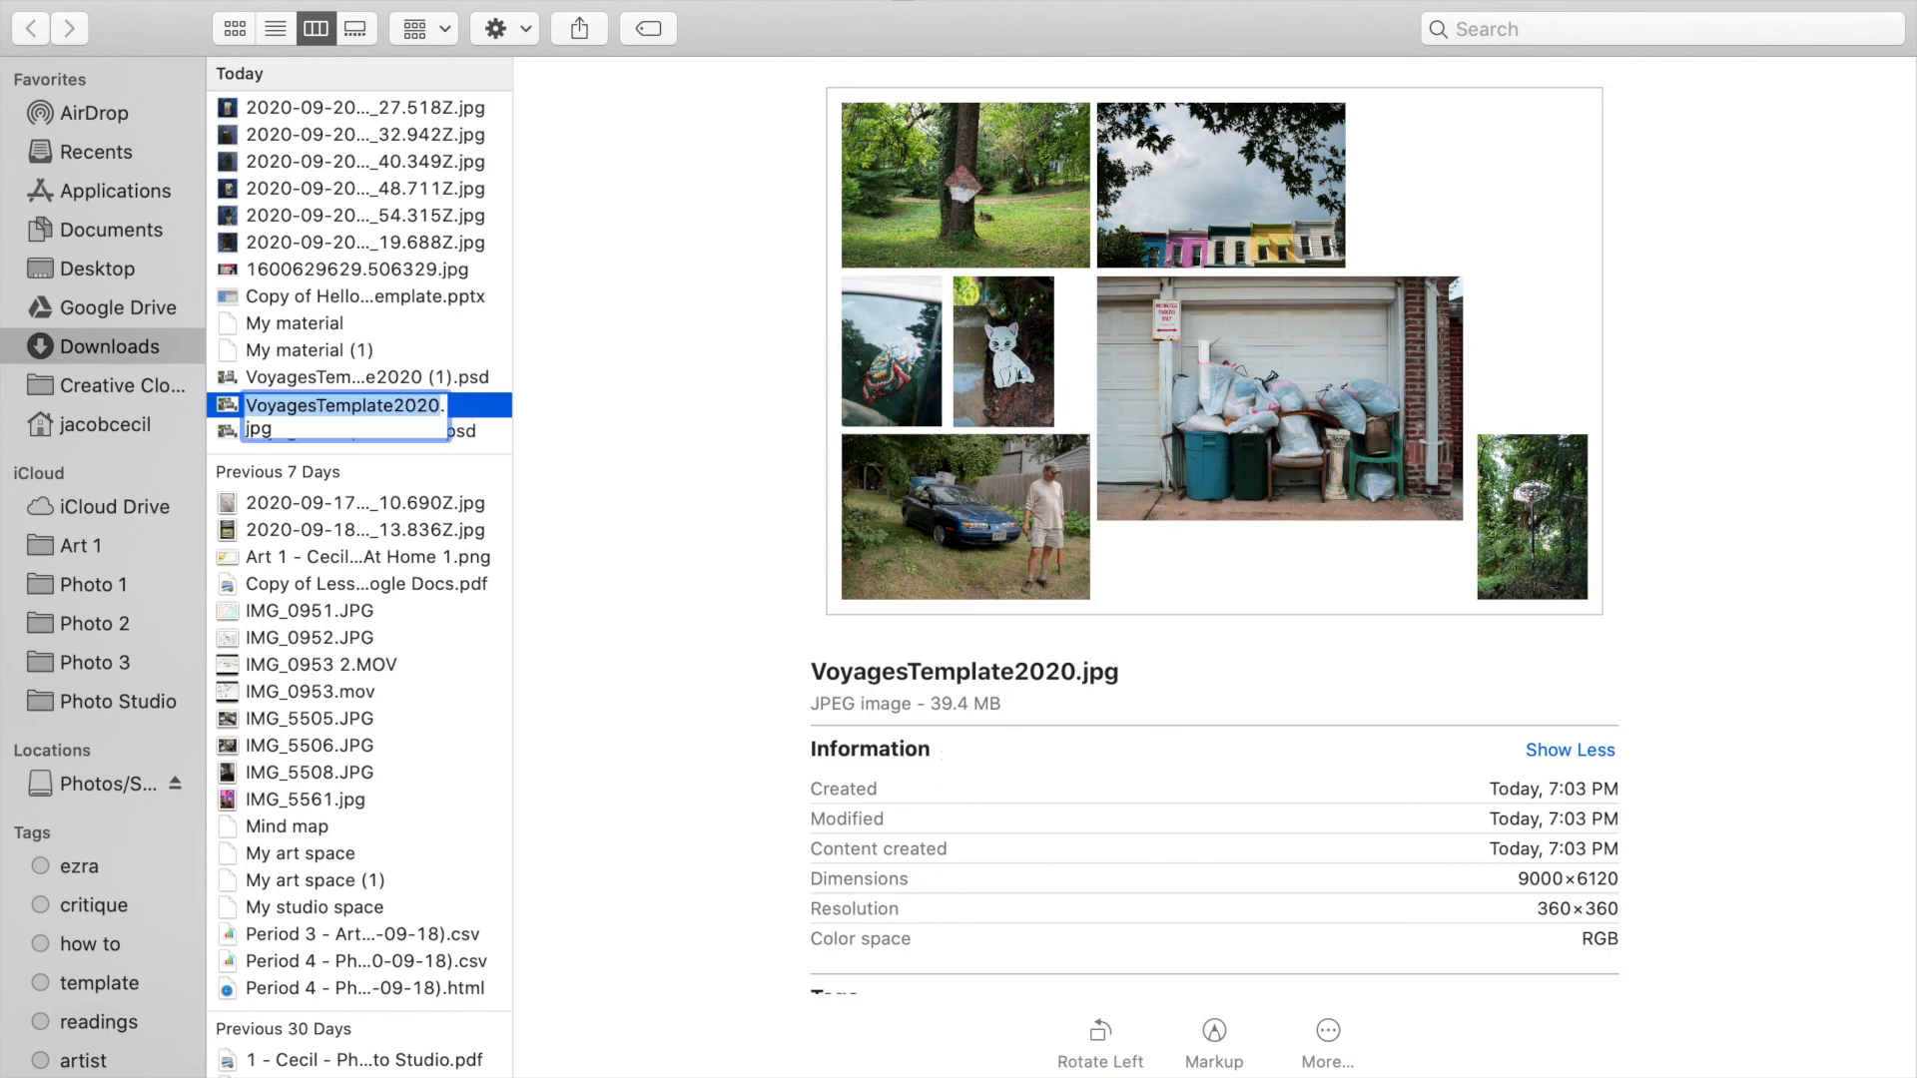
{"action": "left_click_drag", "start_coordinate": [323, 406], "coordinate": [435, 406]}
{"action": "type", "text": "_Ceci"}
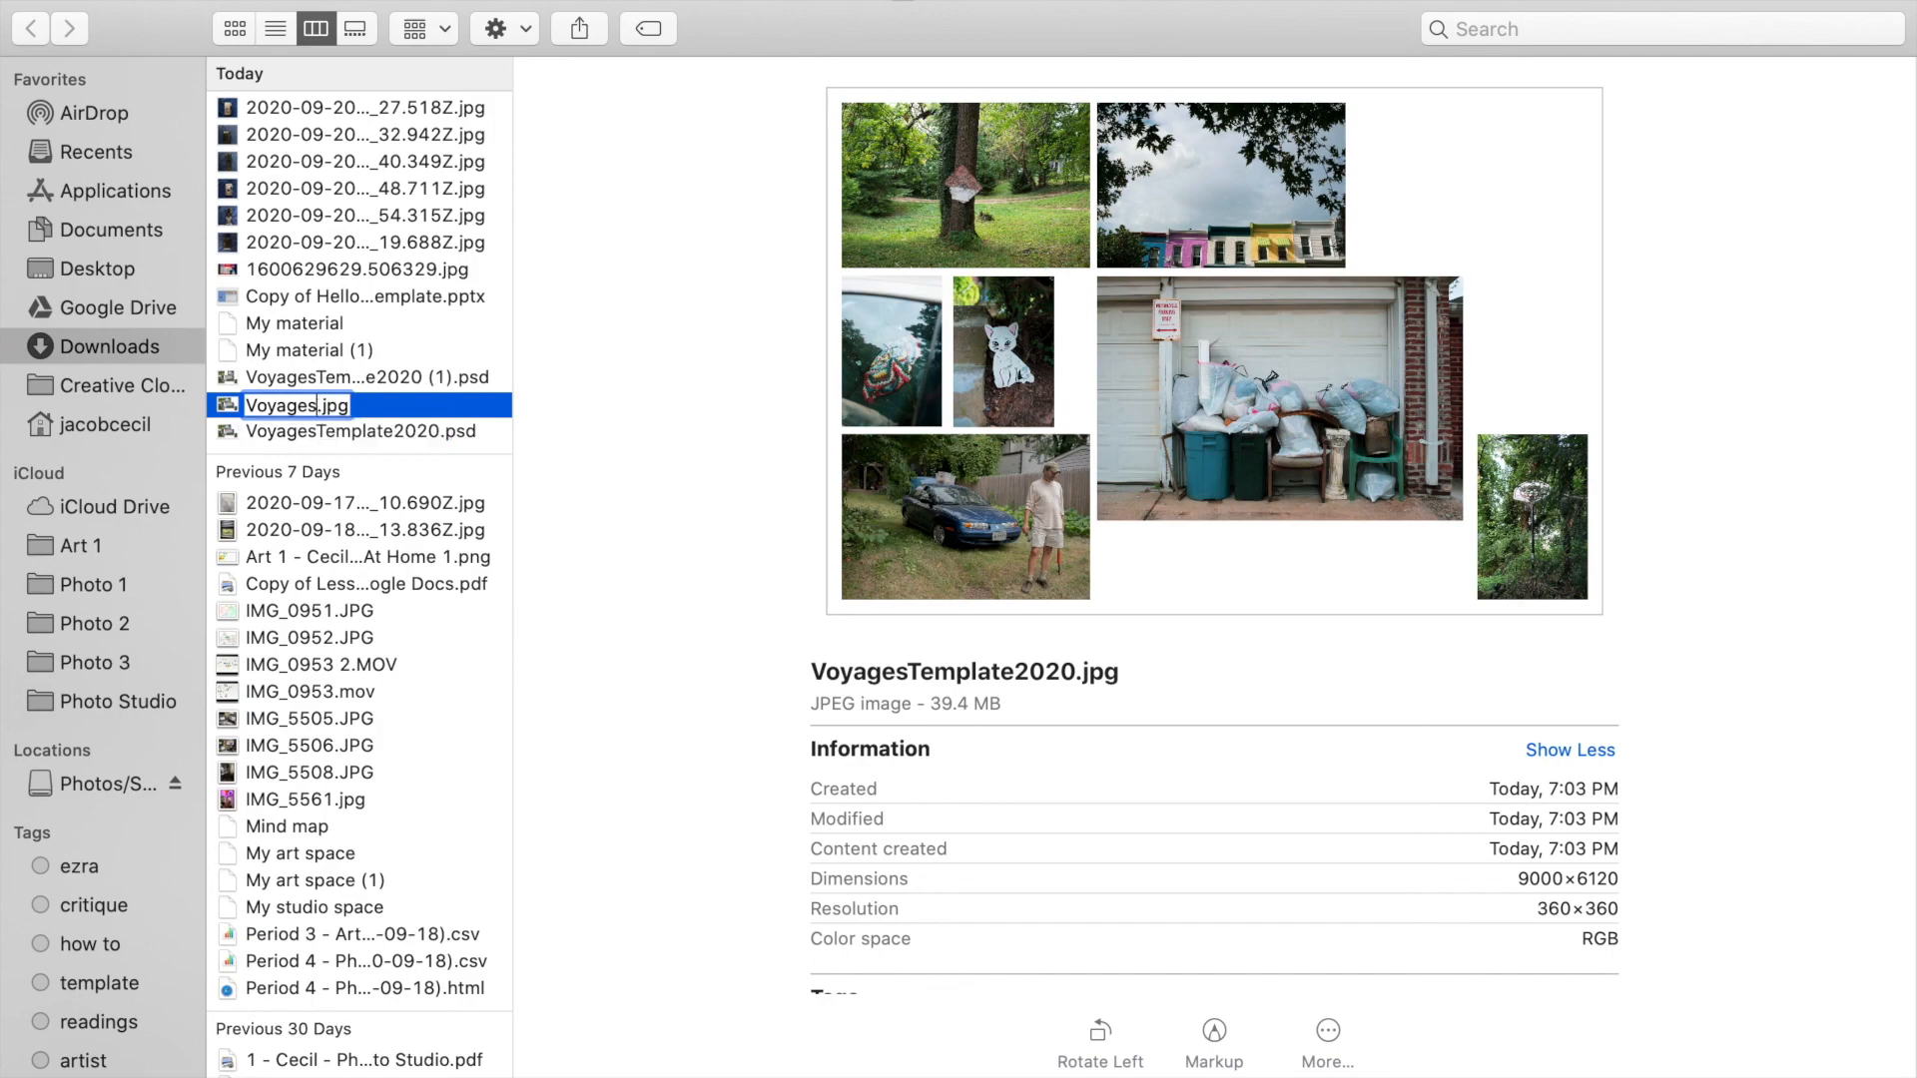